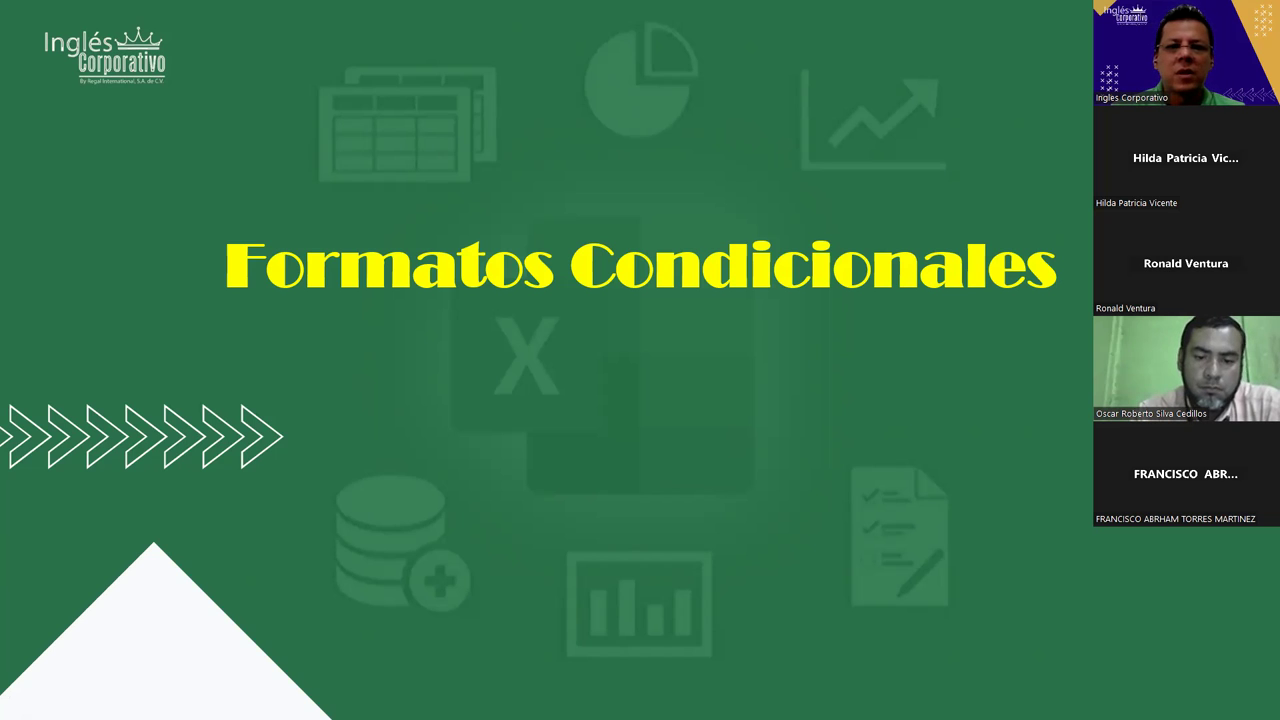
Advance to the Objetivo slide, then leave the slideshow for the Excel sales workbook.
{"action": "key", "text": "Right"}
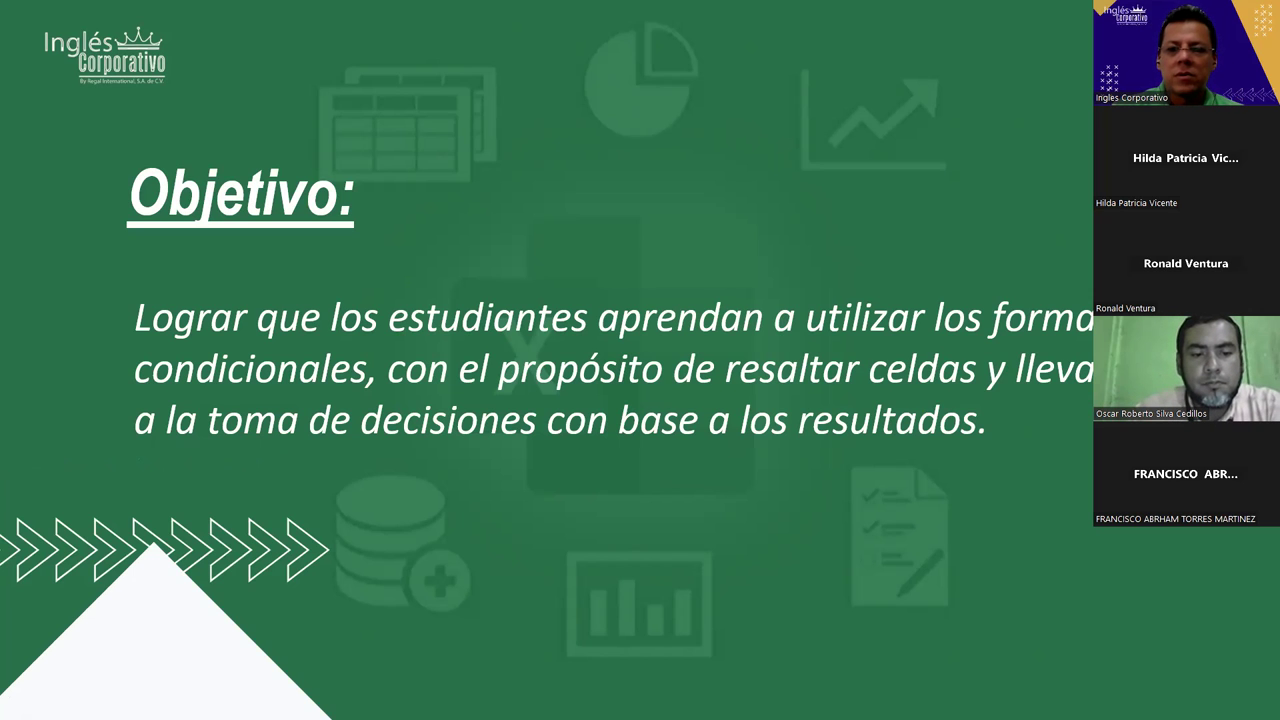
{"action": "key", "text": "alt+Tab"}
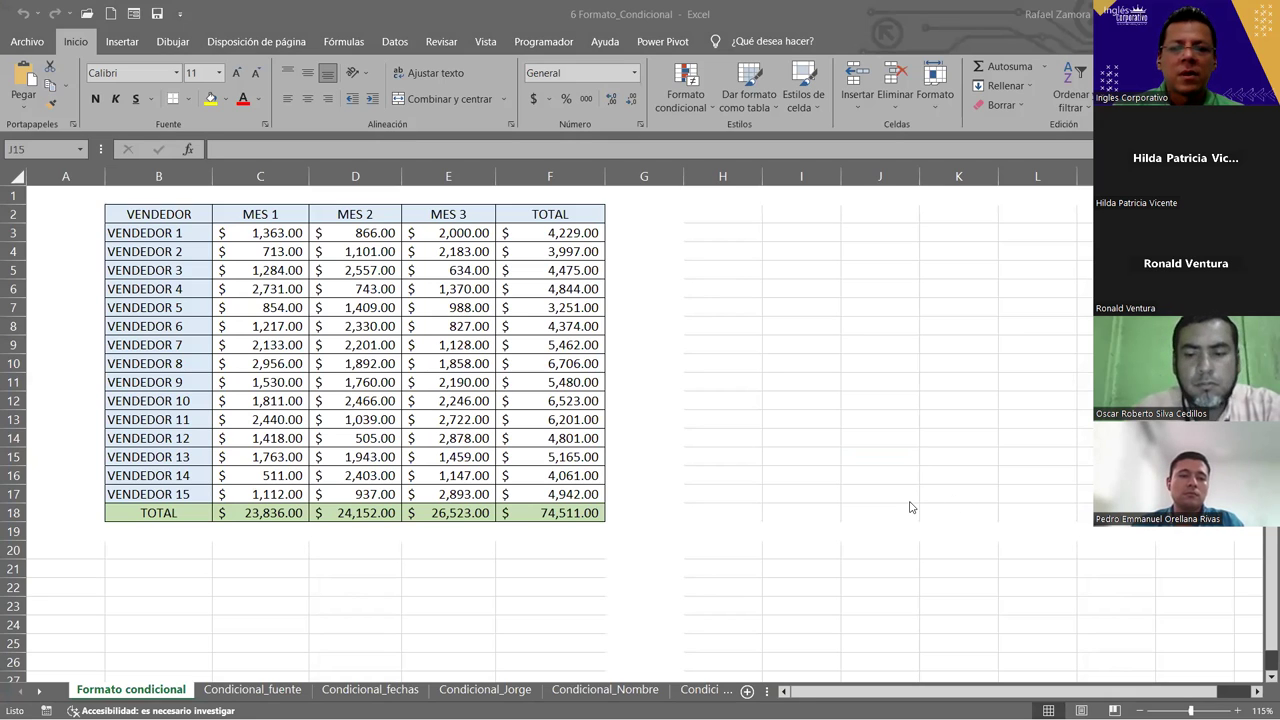
{"action": "left_click", "coordinate": [676, 546]}
{"action": "left_click", "coordinate": [660, 457]}
{"action": "left_click", "coordinate": [657, 569]}
{"action": "left_click", "coordinate": [665, 345]}
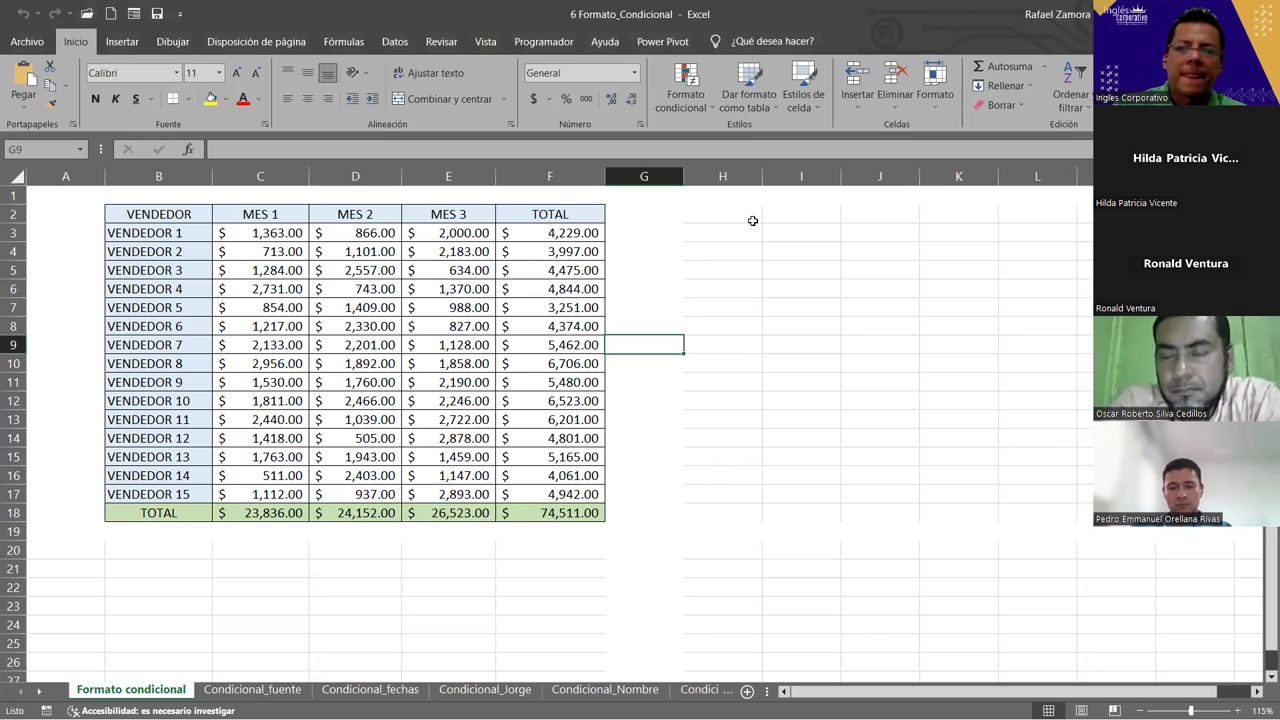
{"action": "left_click", "coordinate": [886, 323]}
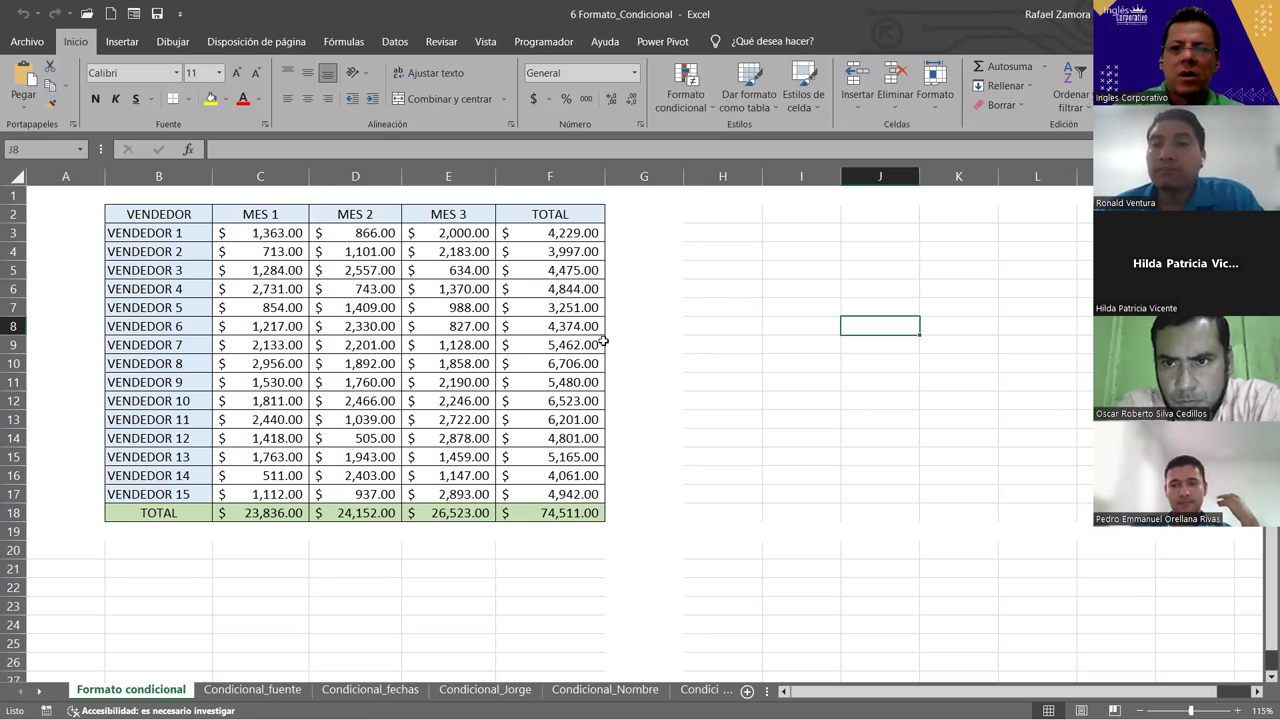
Bold the header row B2:F2 and inspect the SUMA formulas in the TOTAL column.
{"action": "left_click", "coordinate": [440, 251]}
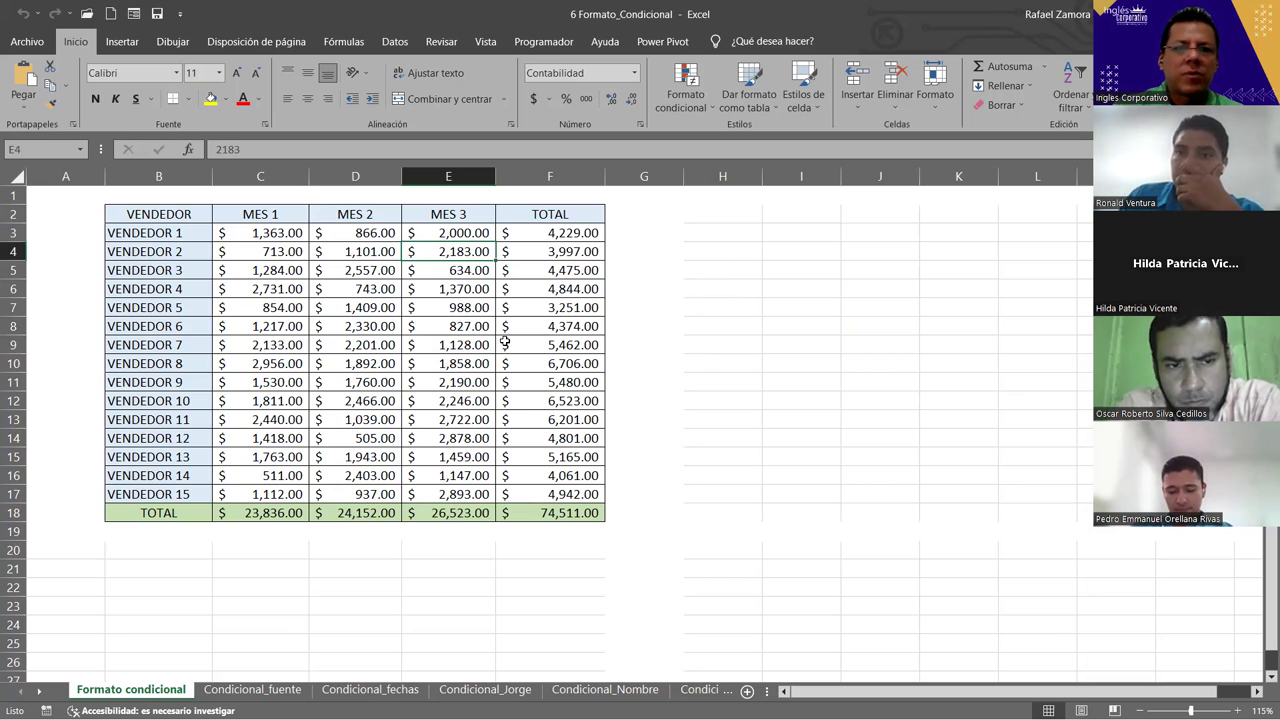
{"action": "left_click_drag", "start_coordinate": [160, 232], "coordinate": [205, 484]}
{"action": "left_click_drag", "start_coordinate": [160, 214], "coordinate": [538, 215]}
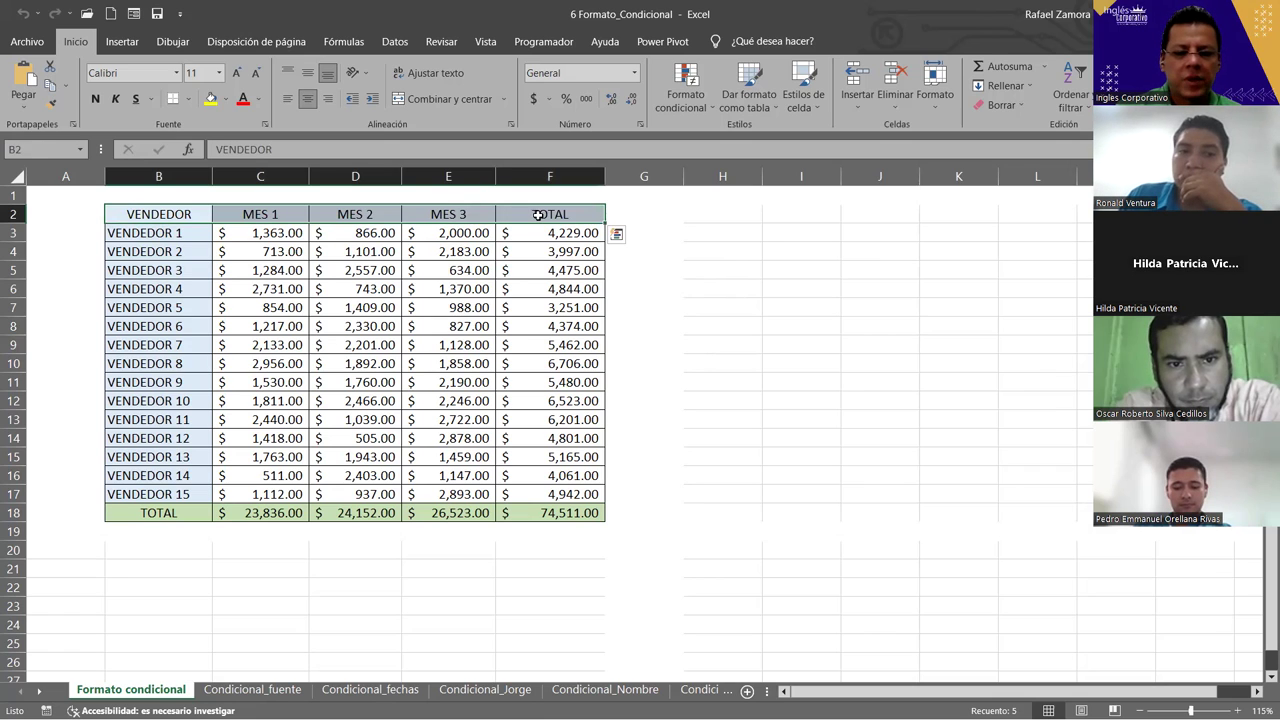
{"action": "key", "text": "ctrl+b"}
{"action": "left_click", "coordinate": [553, 270]}
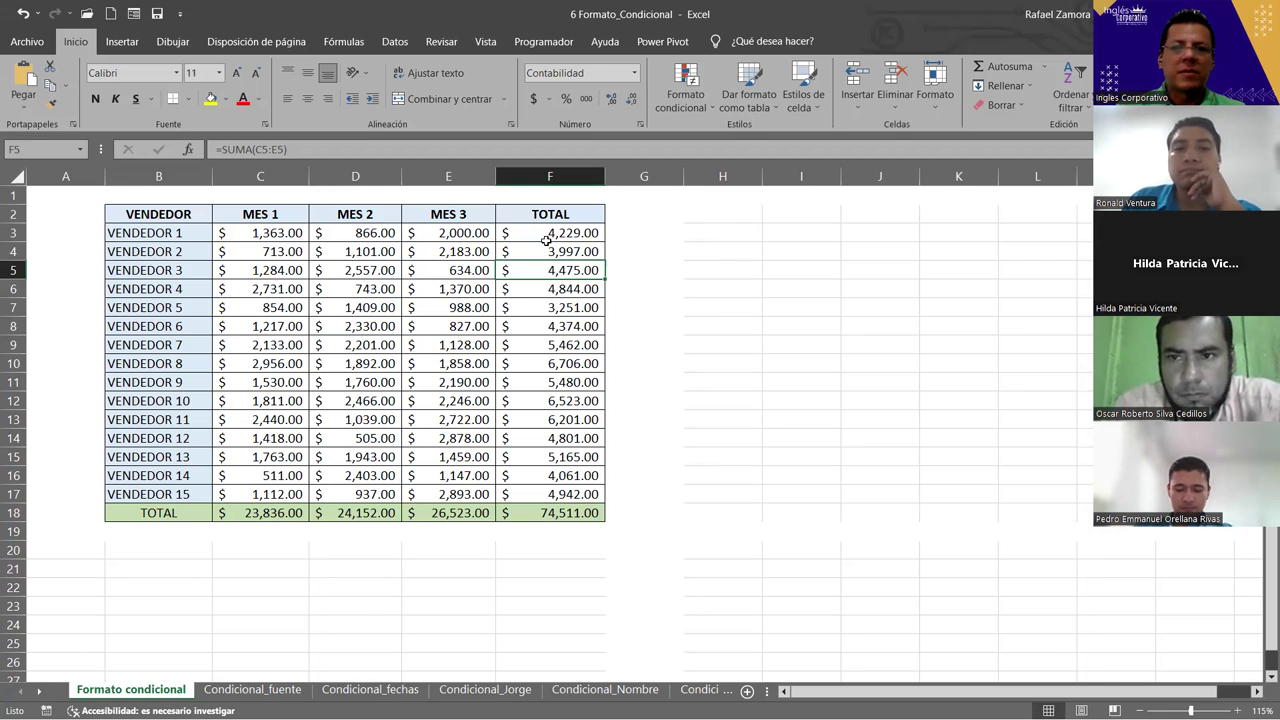
{"action": "left_click", "coordinate": [547, 249]}
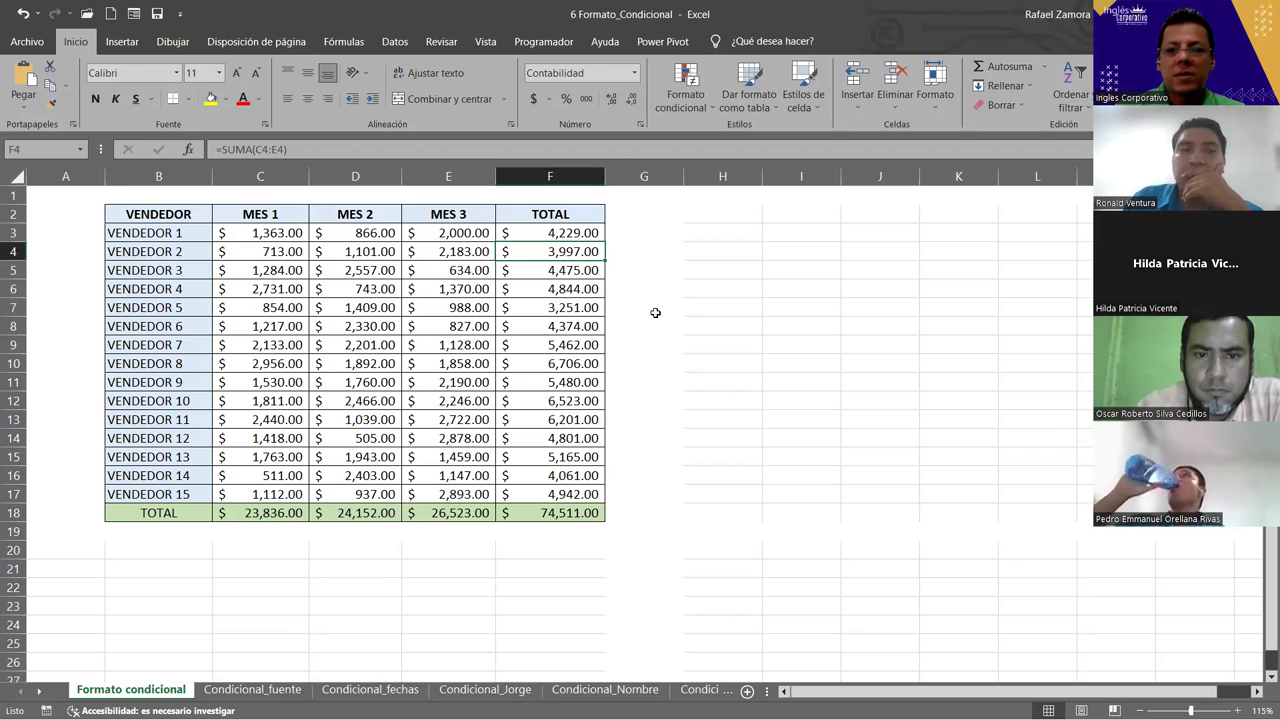
Enter 'Condición' in I3 and the note 'Ventas mayores a $4,000' in I4.
{"action": "left_click", "coordinate": [781, 235]}
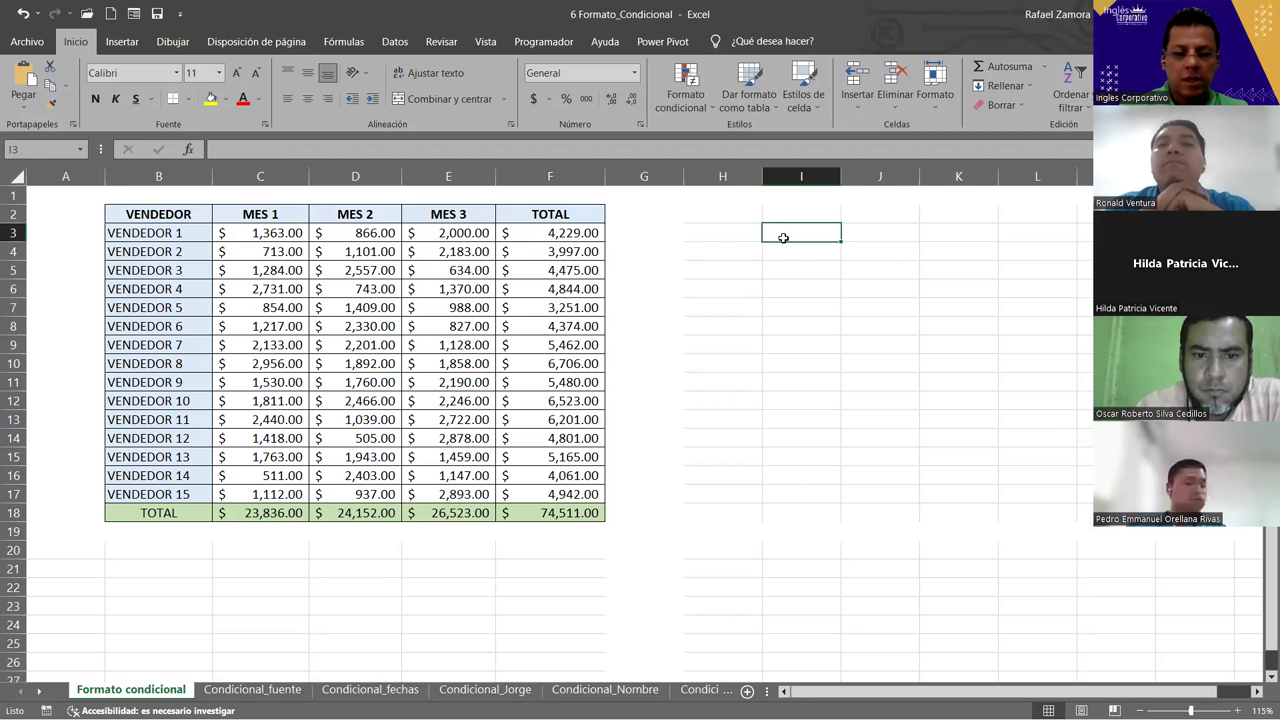
{"action": "type", "text": "Condición"}
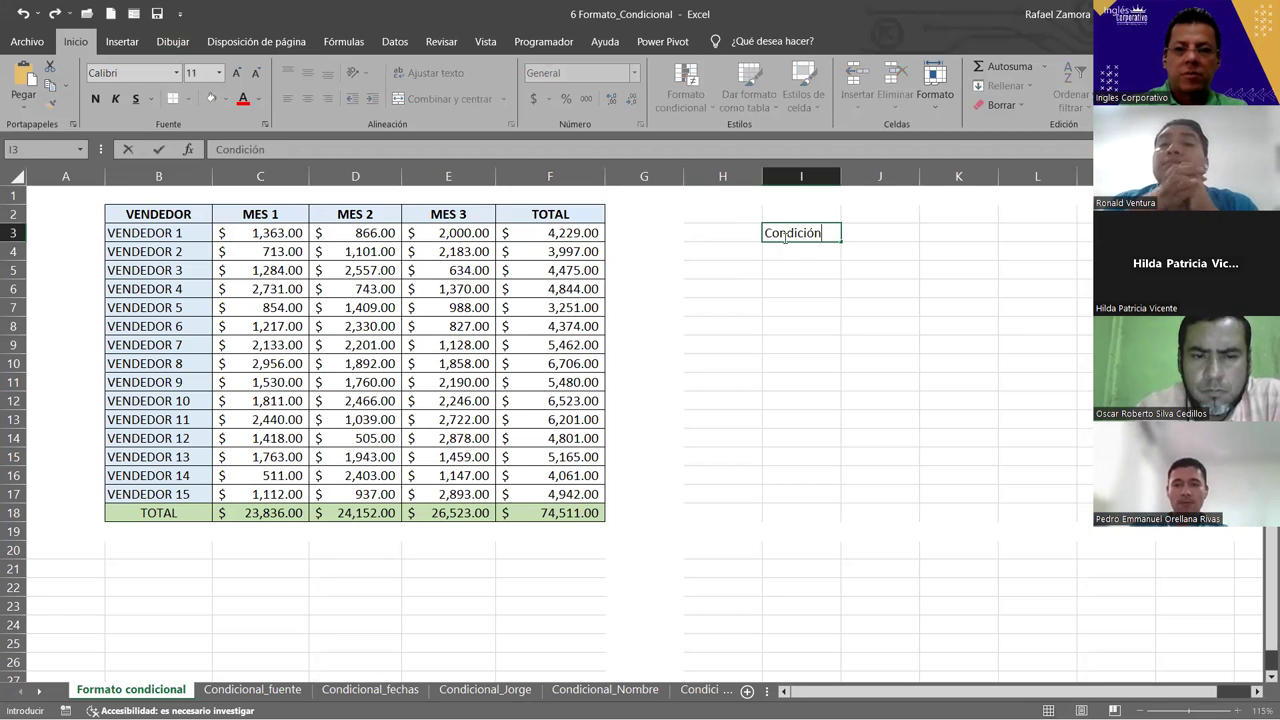
{"action": "key", "text": "Return"}
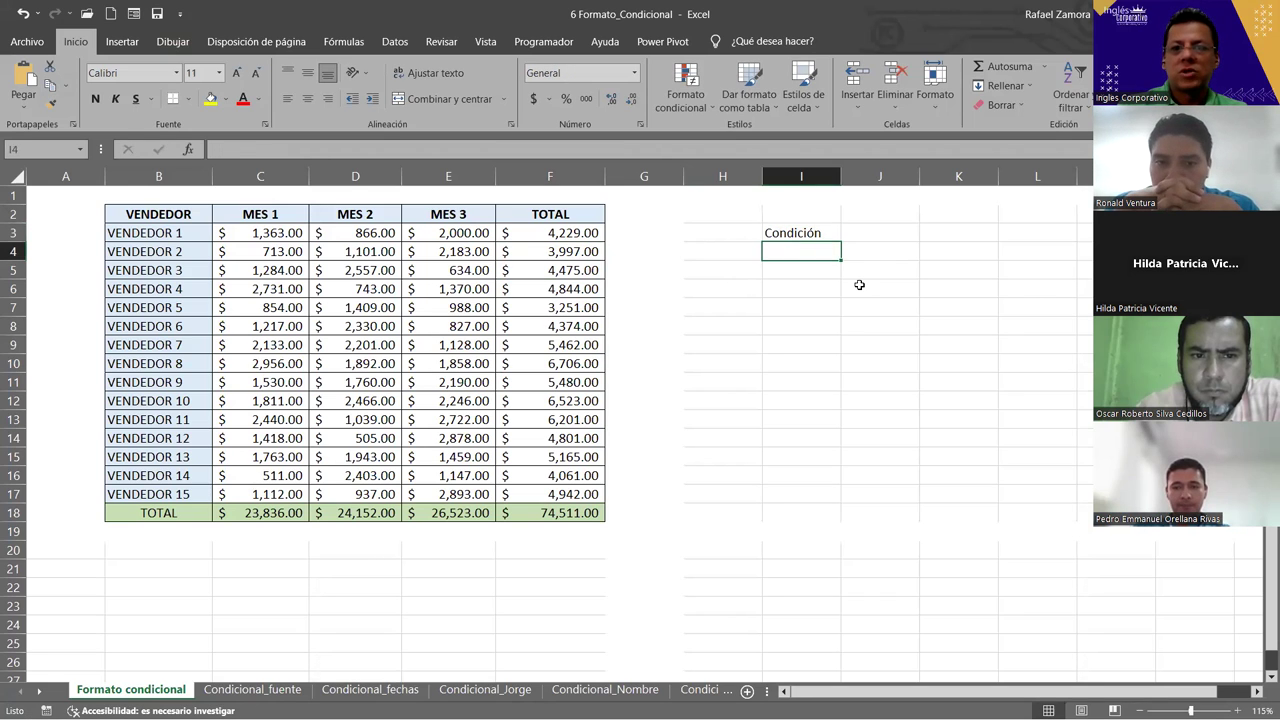
{"action": "type", "text": "Ven"}
{"action": "type", "text": "yo"}
{"action": "type", "text": "res a"}
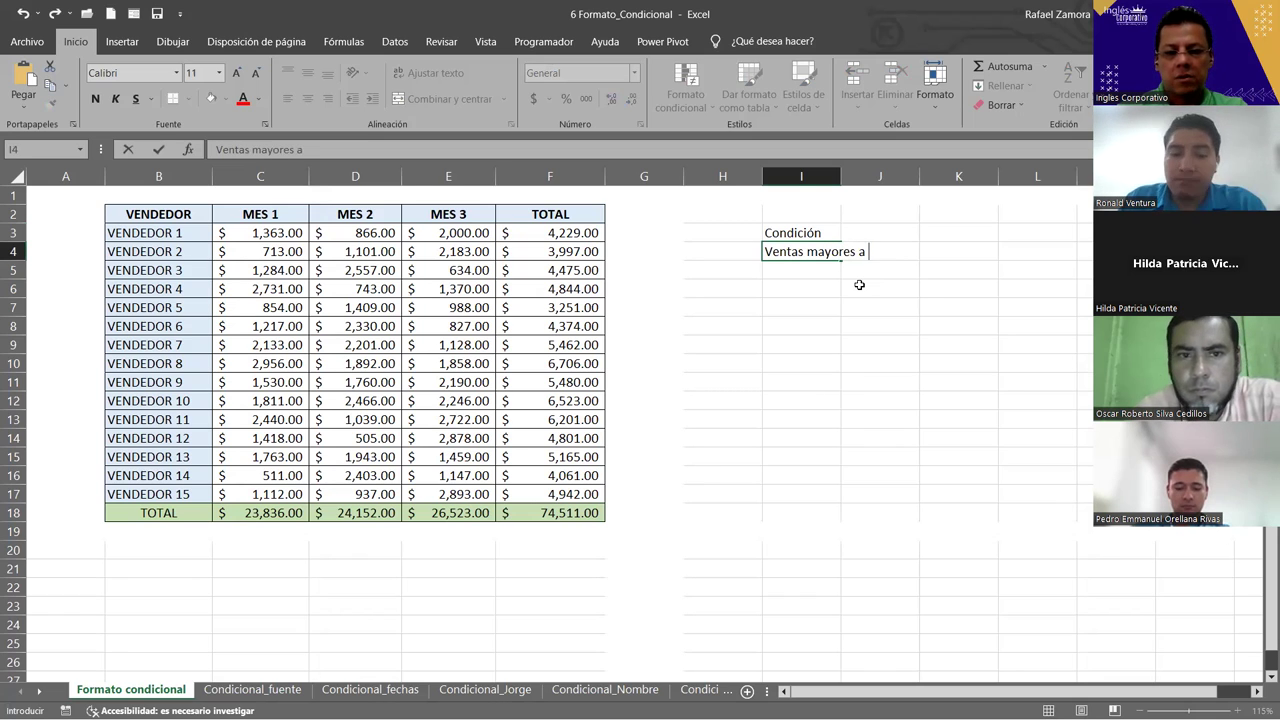
{"action": "type", "text": " ,00"}
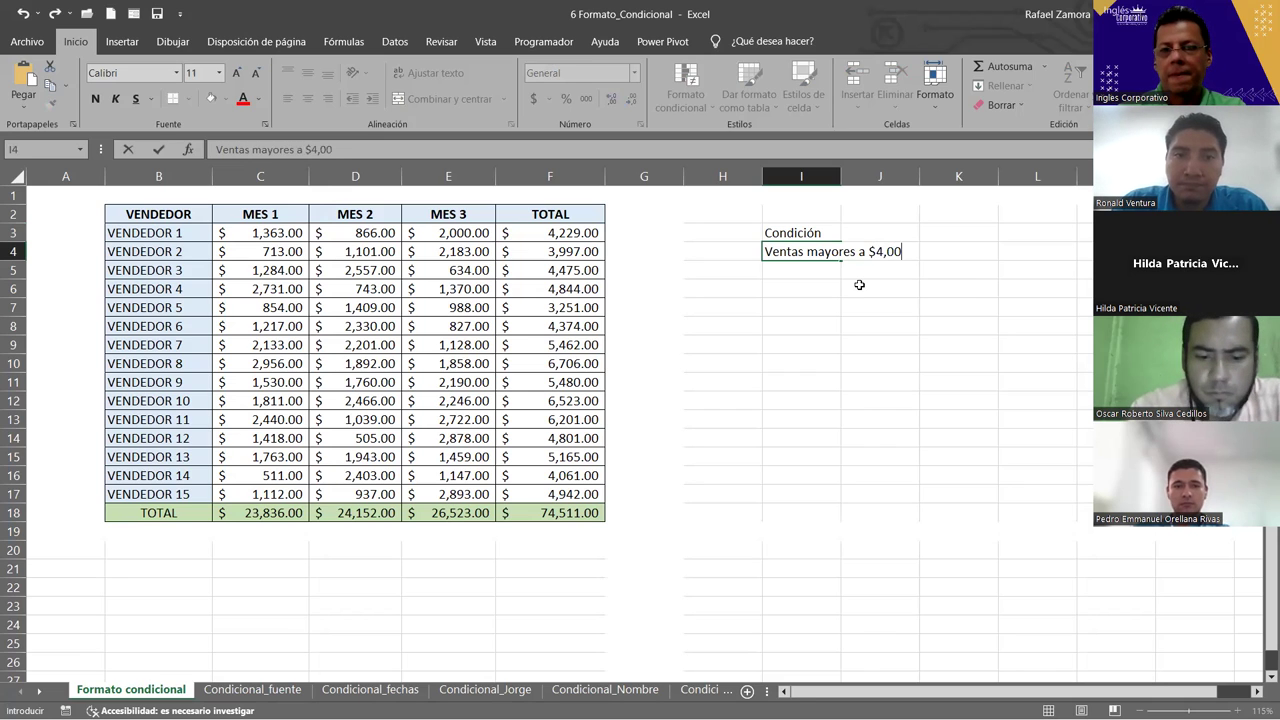
{"action": "key", "text": "Return"}
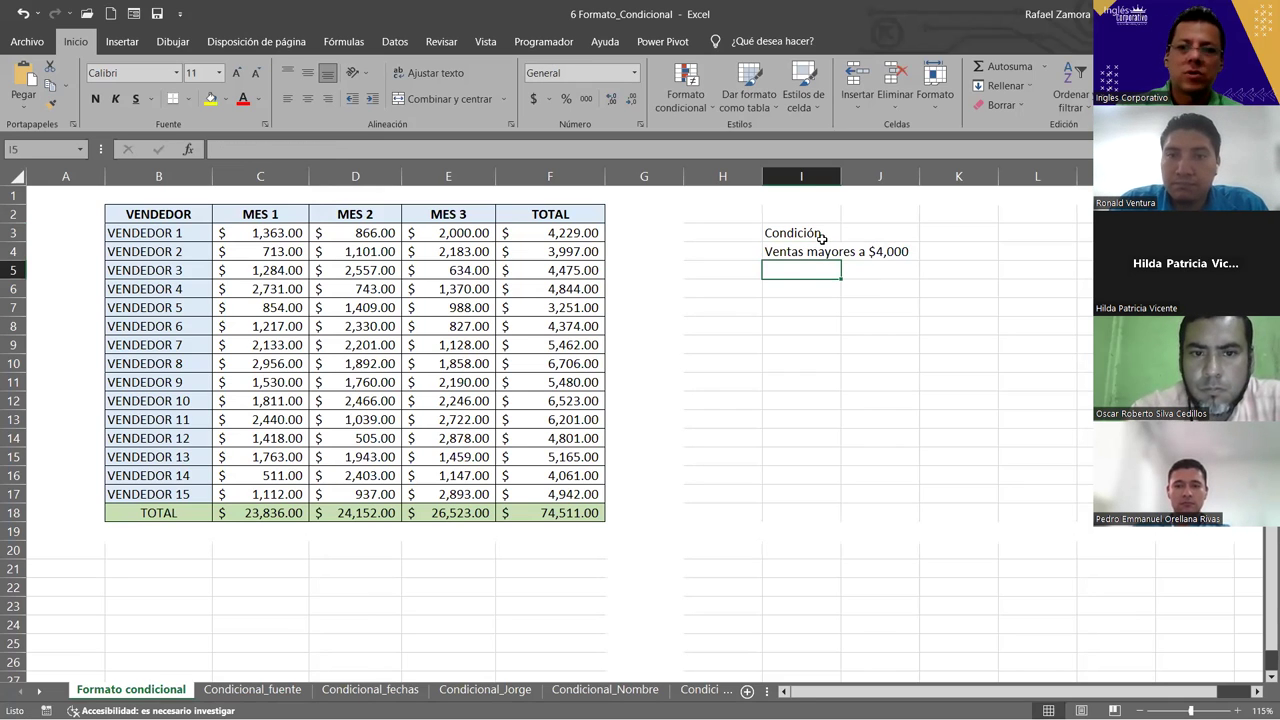
Make the Condición heading bold and italic, then select the TOTAL values F3:F17.
{"action": "left_click", "coordinate": [821, 234]}
{"action": "key", "text": "ctrl+n"}
{"action": "key", "text": "ctrl+k"}
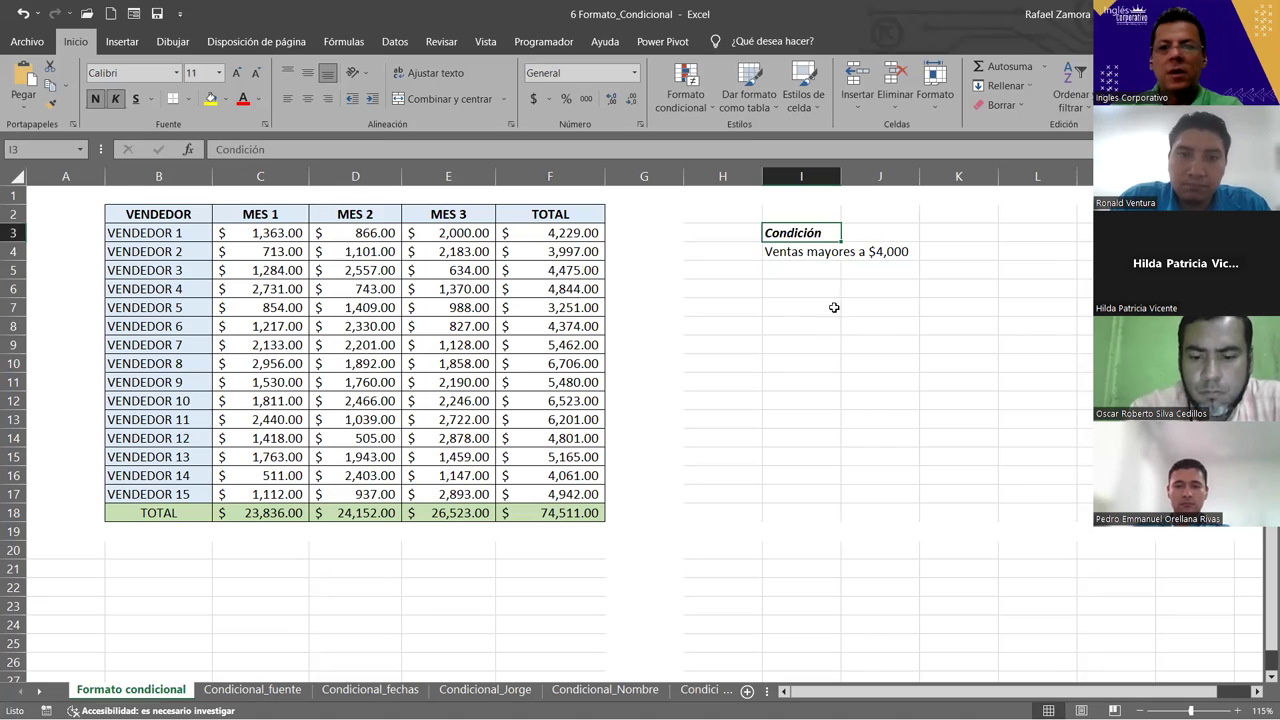
{"action": "left_click", "coordinate": [833, 328]}
{"action": "key", "text": "Up"}
{"action": "key", "text": "Up"}
{"action": "key", "text": "Up"}
{"action": "key", "text": "Up"}
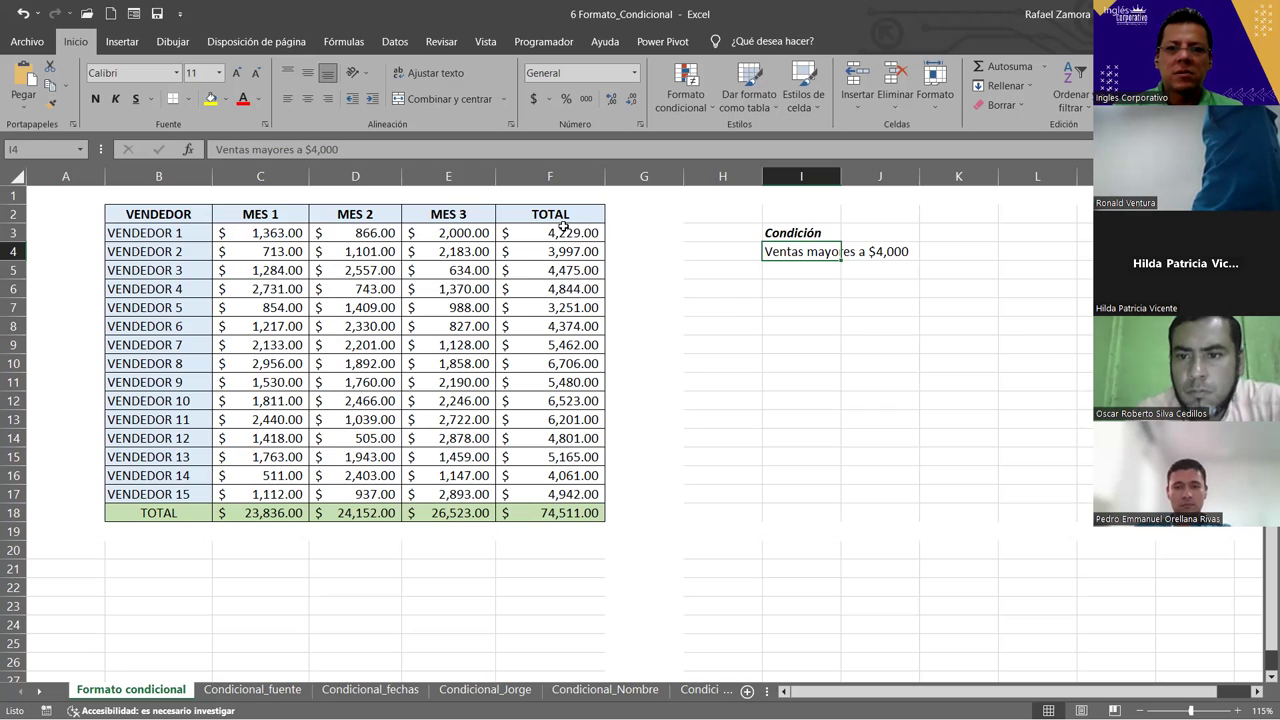
{"action": "left_click_drag", "start_coordinate": [565, 228], "coordinate": [573, 500]}
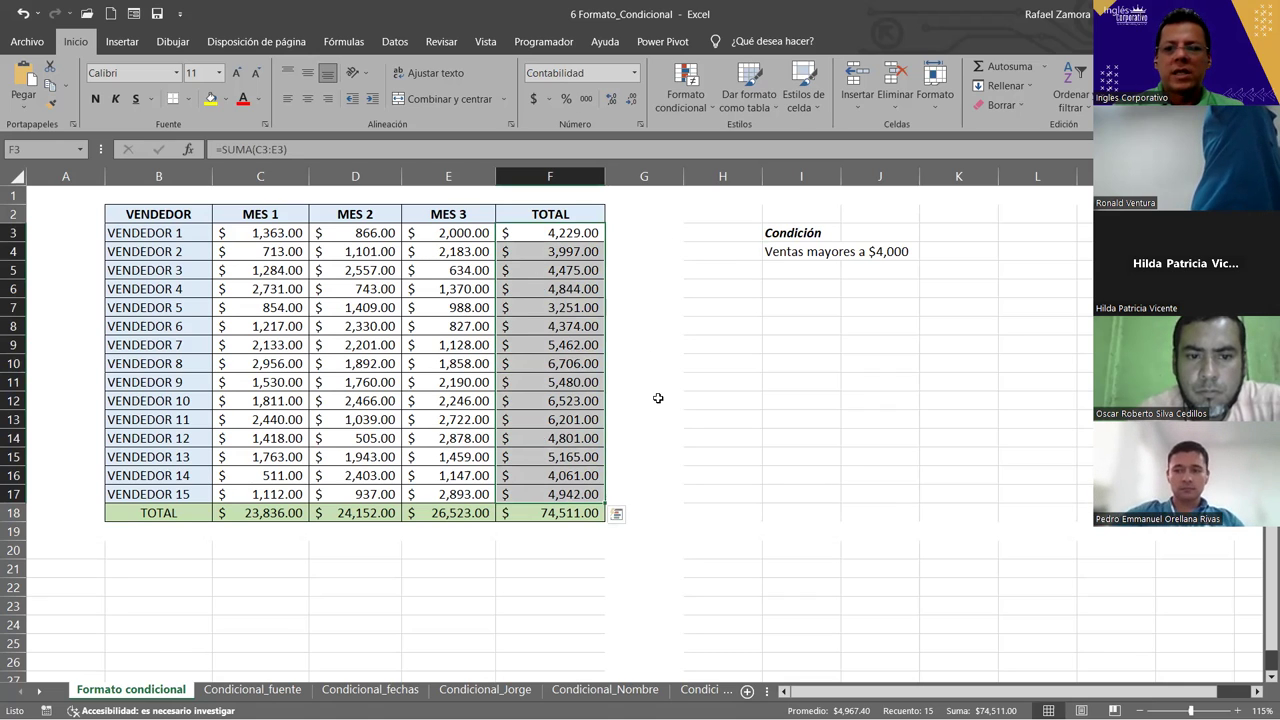
Open the Formato condicional menu for the selected TOTAL values F3:F17.
{"action": "left_click", "coordinate": [699, 115]}
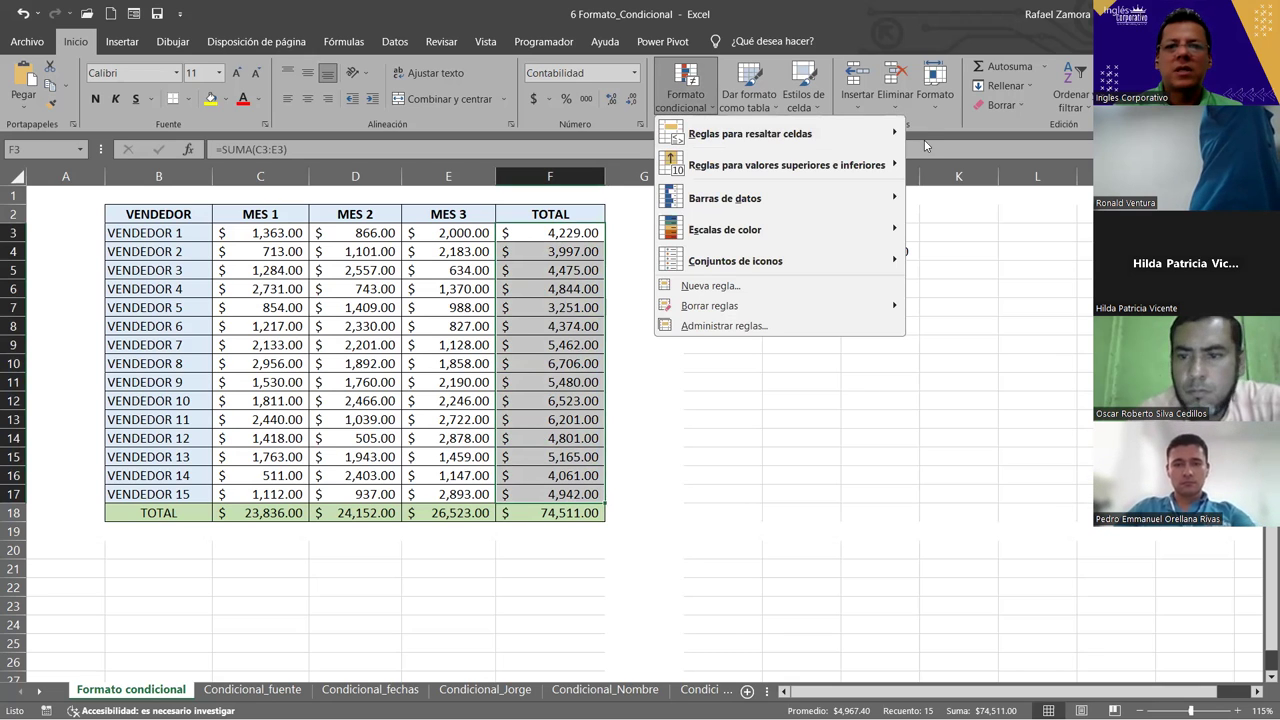
{"action": "left_click", "coordinate": [687, 123]}
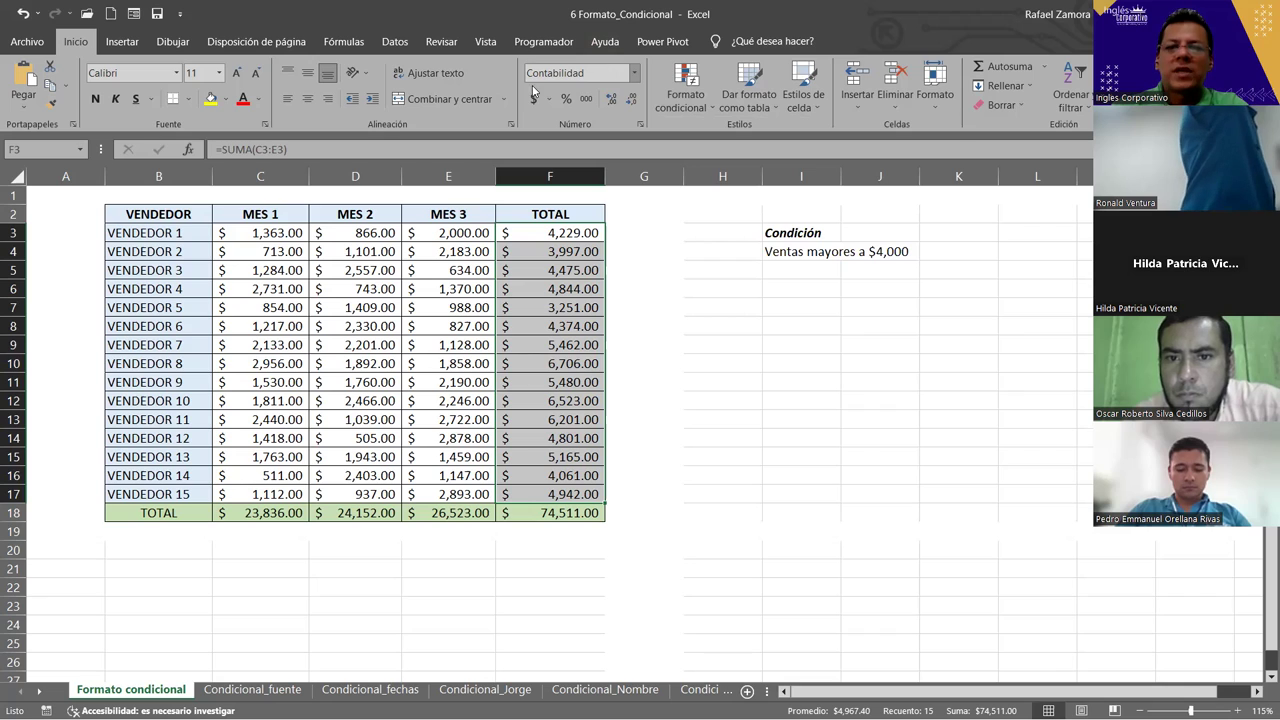
{"action": "right_click", "coordinate": [557, 241]}
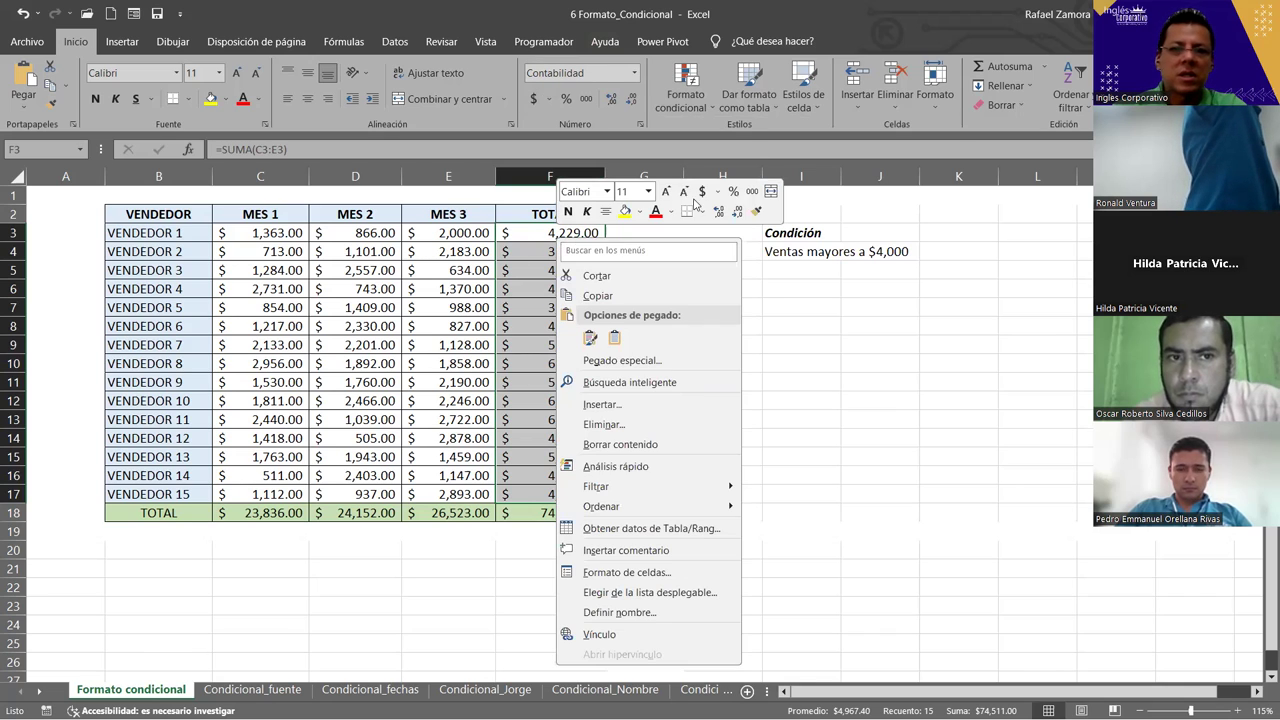
{"action": "left_click", "coordinate": [880, 32]}
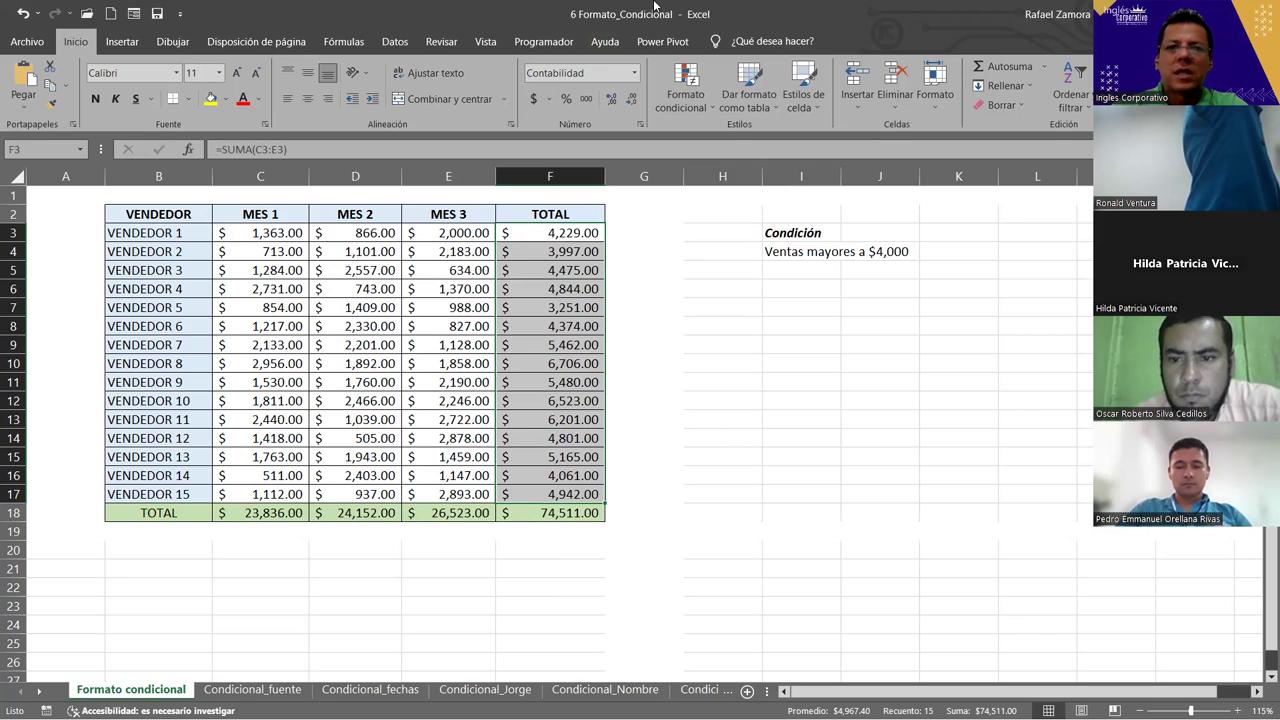
{"action": "left_click", "coordinate": [634, 73]}
{"action": "left_click", "coordinate": [866, 15]}
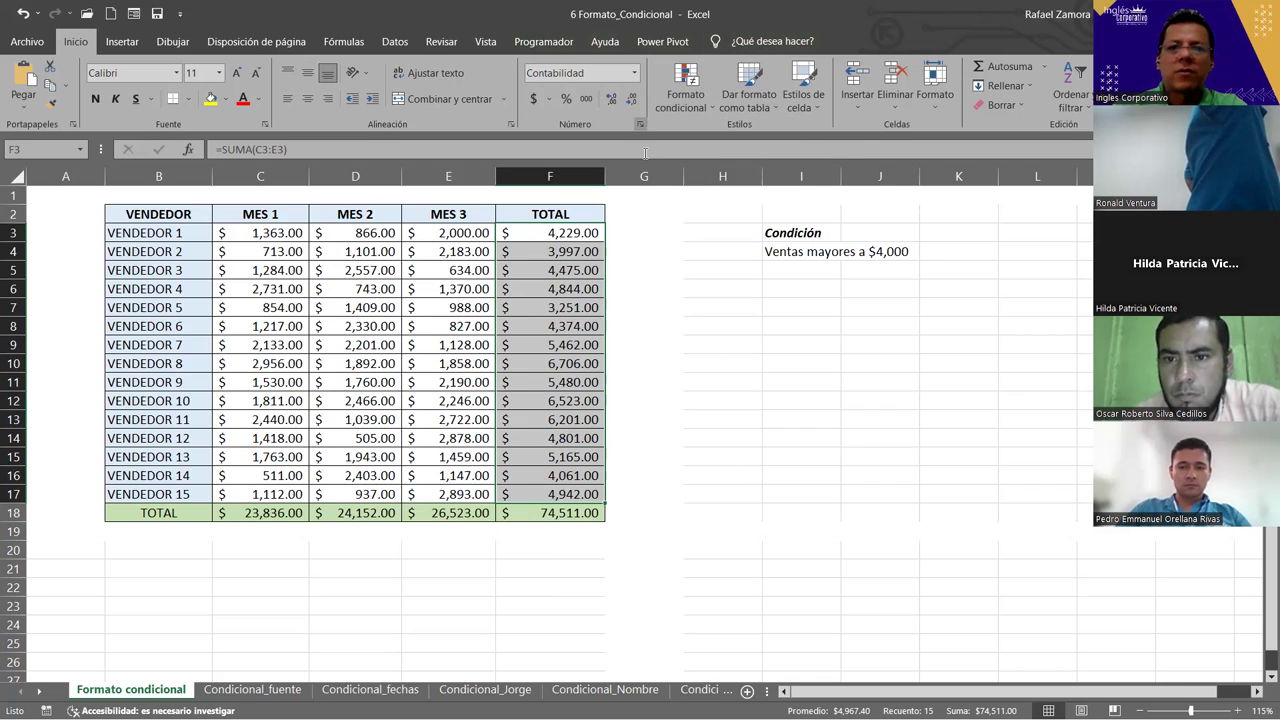
{"action": "left_click", "coordinate": [688, 100]}
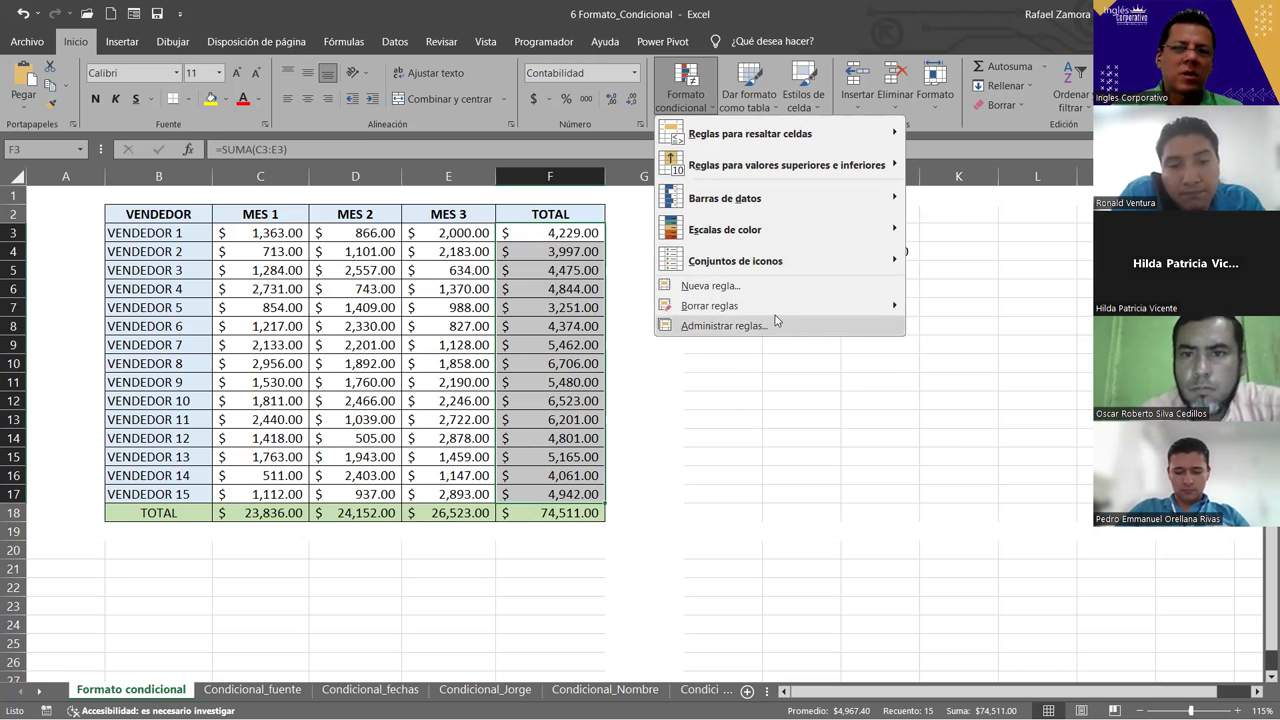
{"action": "mouse_move", "coordinate": [750, 134]}
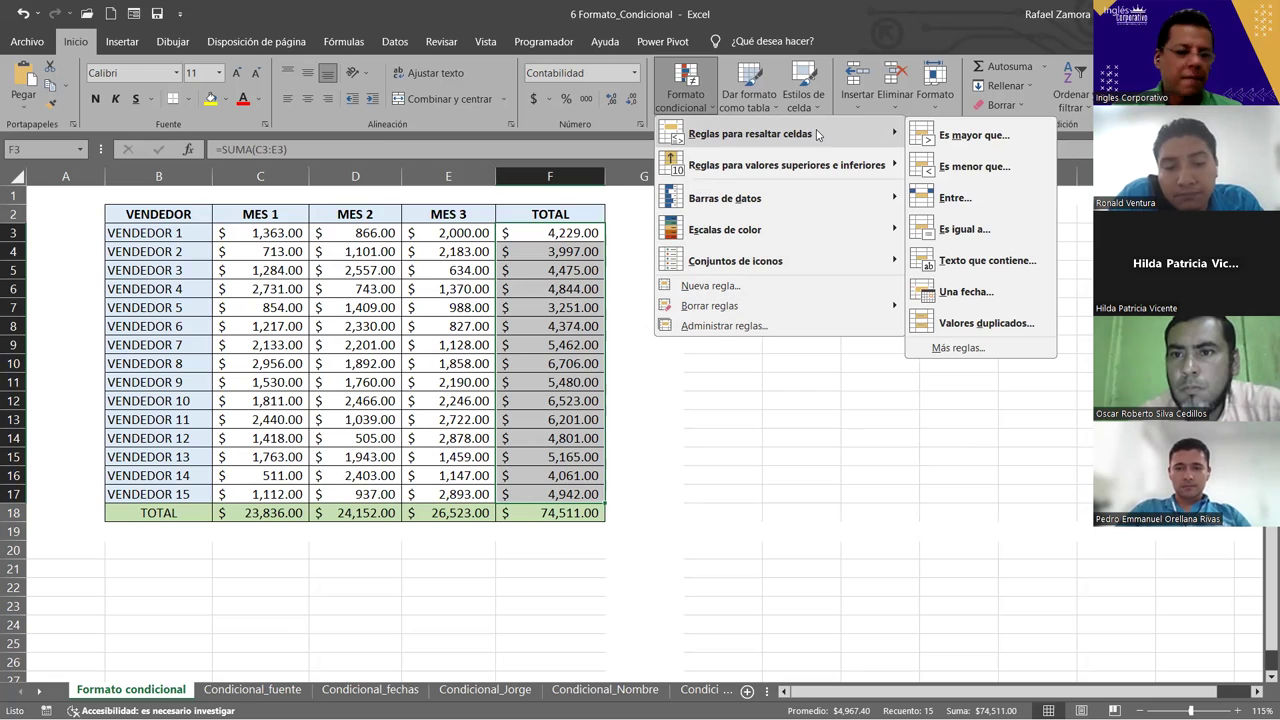
Start an Es mayor que rule at 4000 and settle on yellow fill with dark yellow text.
{"action": "left_click", "coordinate": [967, 140]}
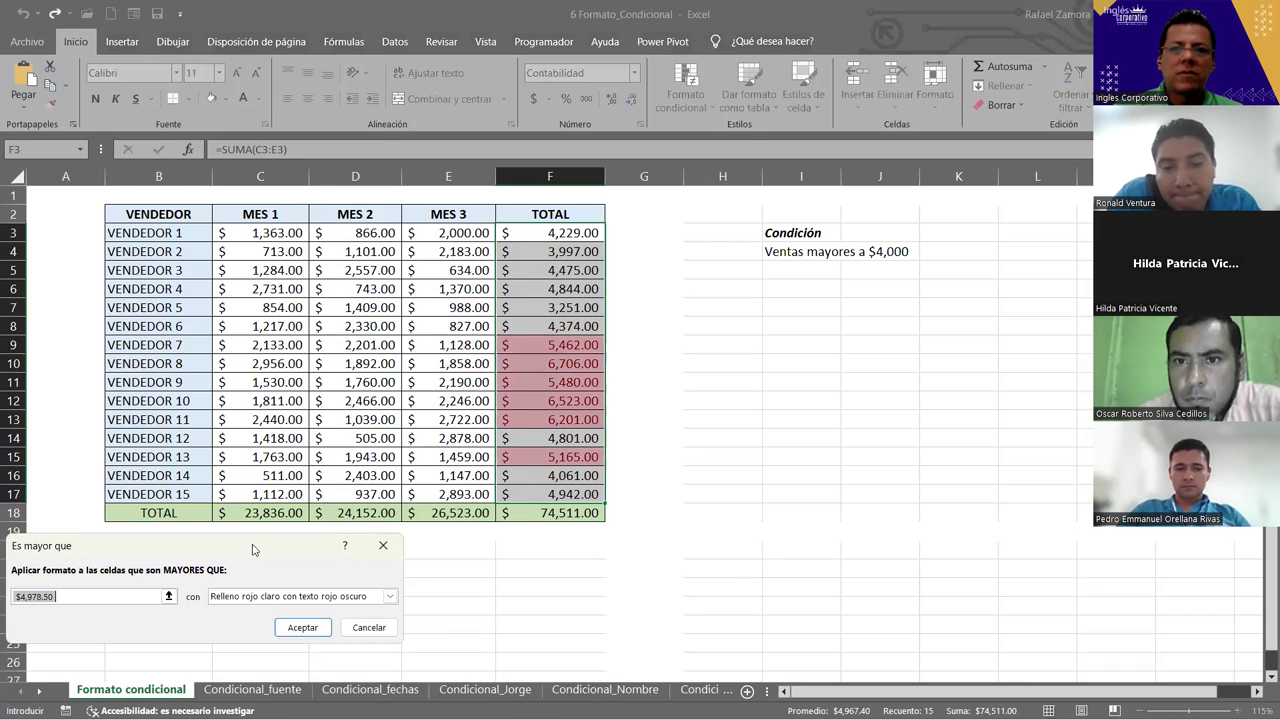
{"action": "left_click_drag", "start_coordinate": [253, 549], "coordinate": [599, 93]}
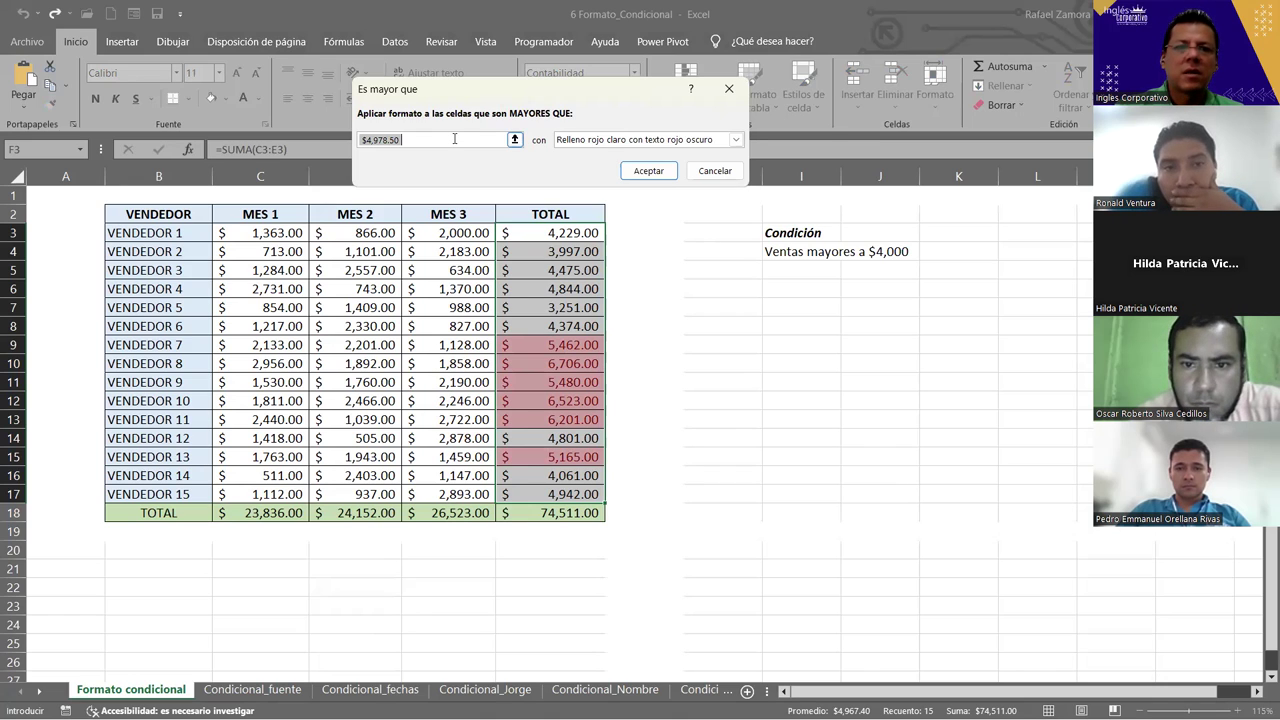
{"action": "type", "text": "4"}
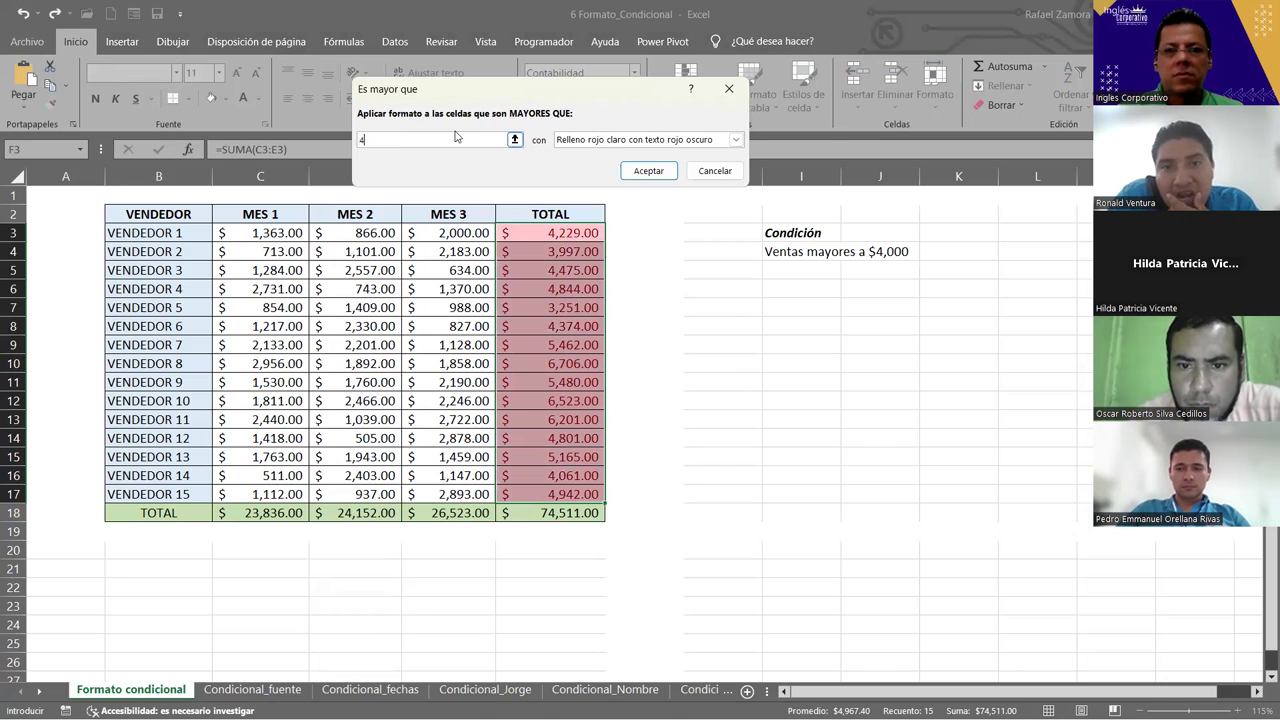
{"action": "type", "text": "000"}
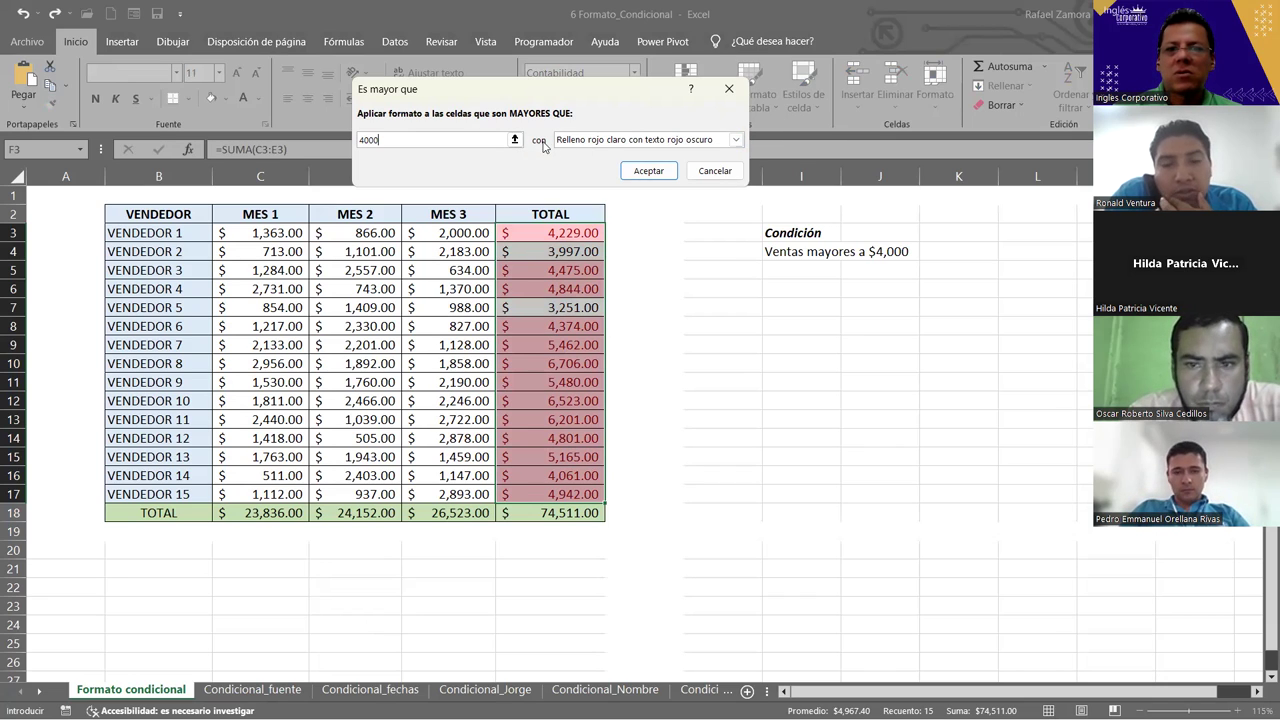
{"action": "left_click", "coordinate": [736, 141]}
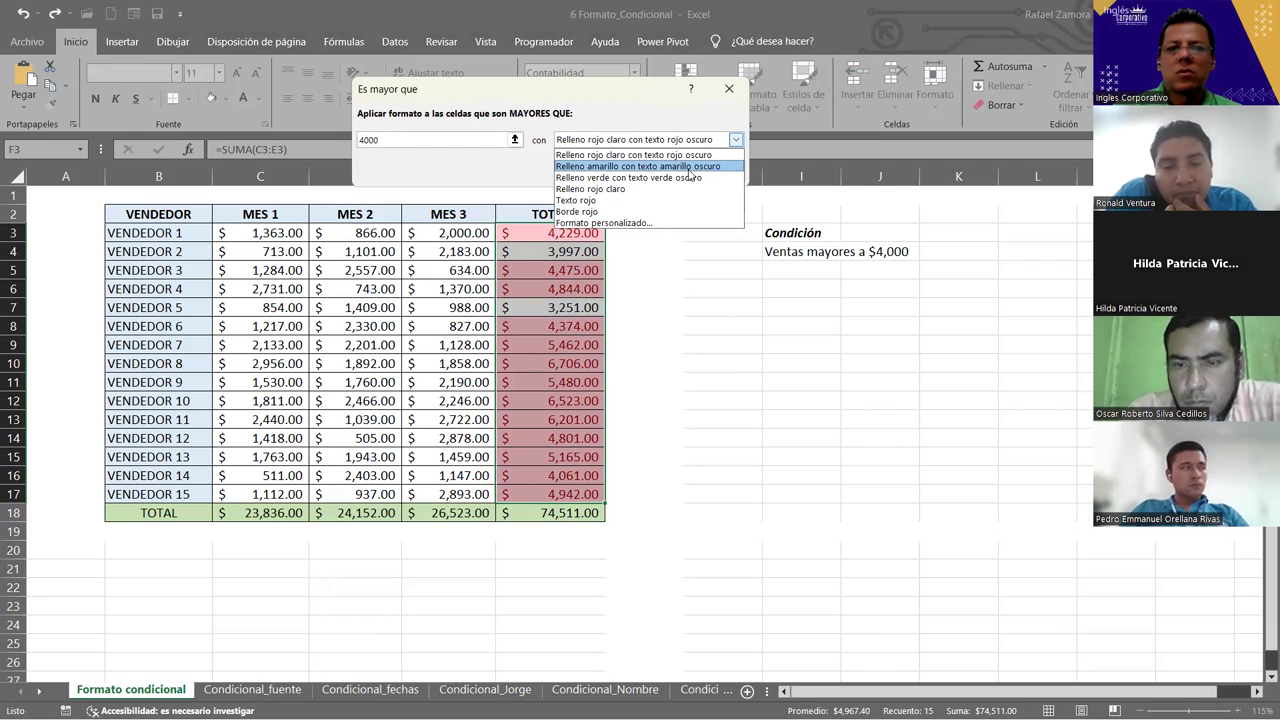
{"action": "left_click", "coordinate": [688, 166]}
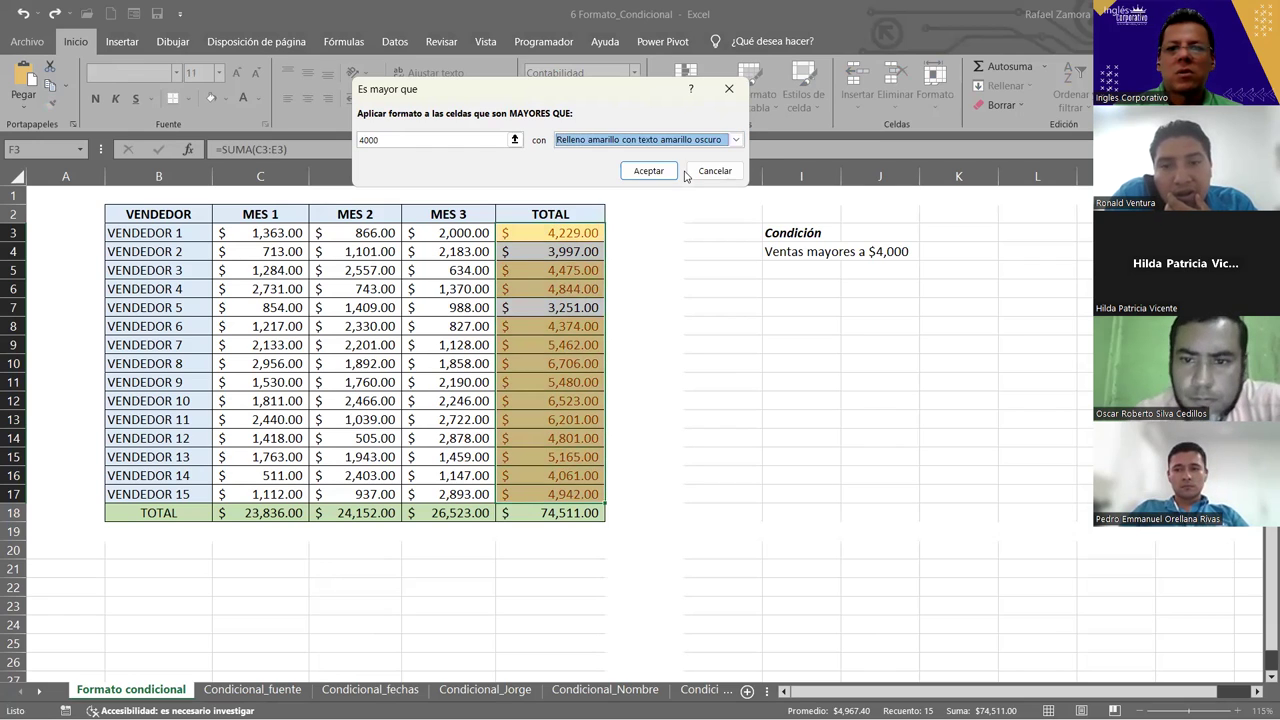
{"action": "left_click", "coordinate": [735, 140]}
{"action": "left_click", "coordinate": [659, 189]}
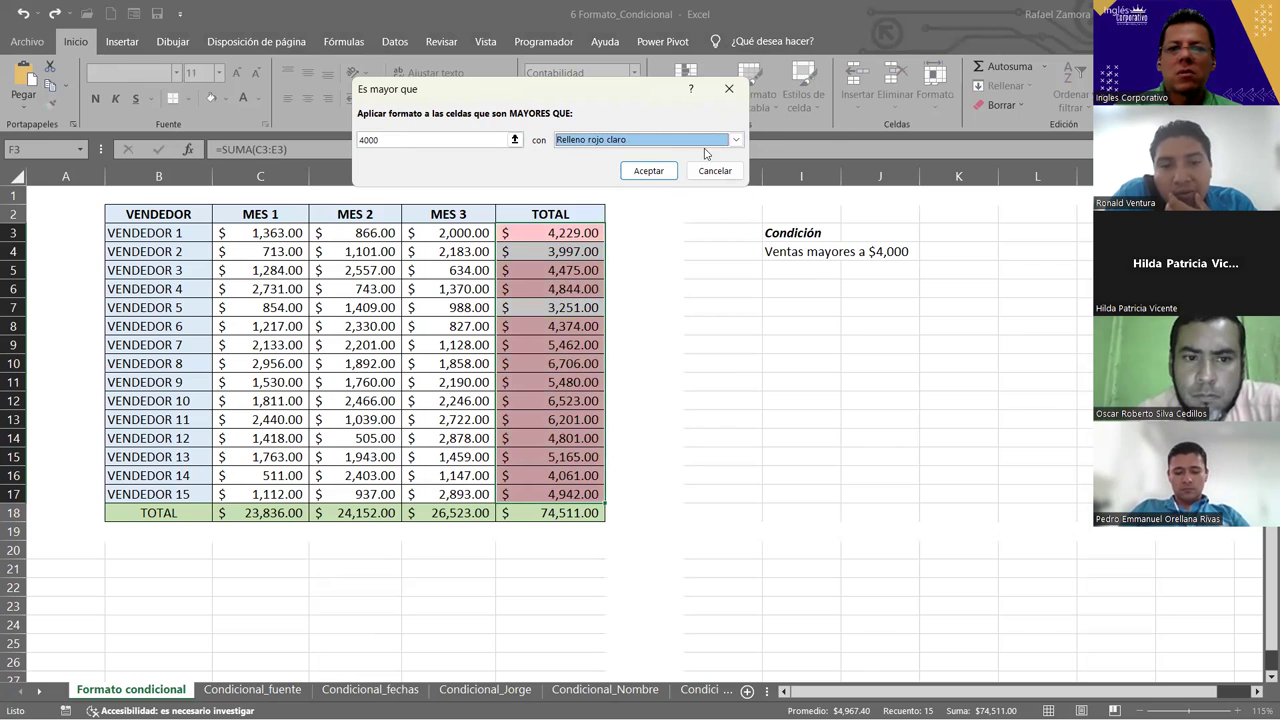
{"action": "left_click", "coordinate": [724, 140]}
{"action": "left_click", "coordinate": [615, 201]}
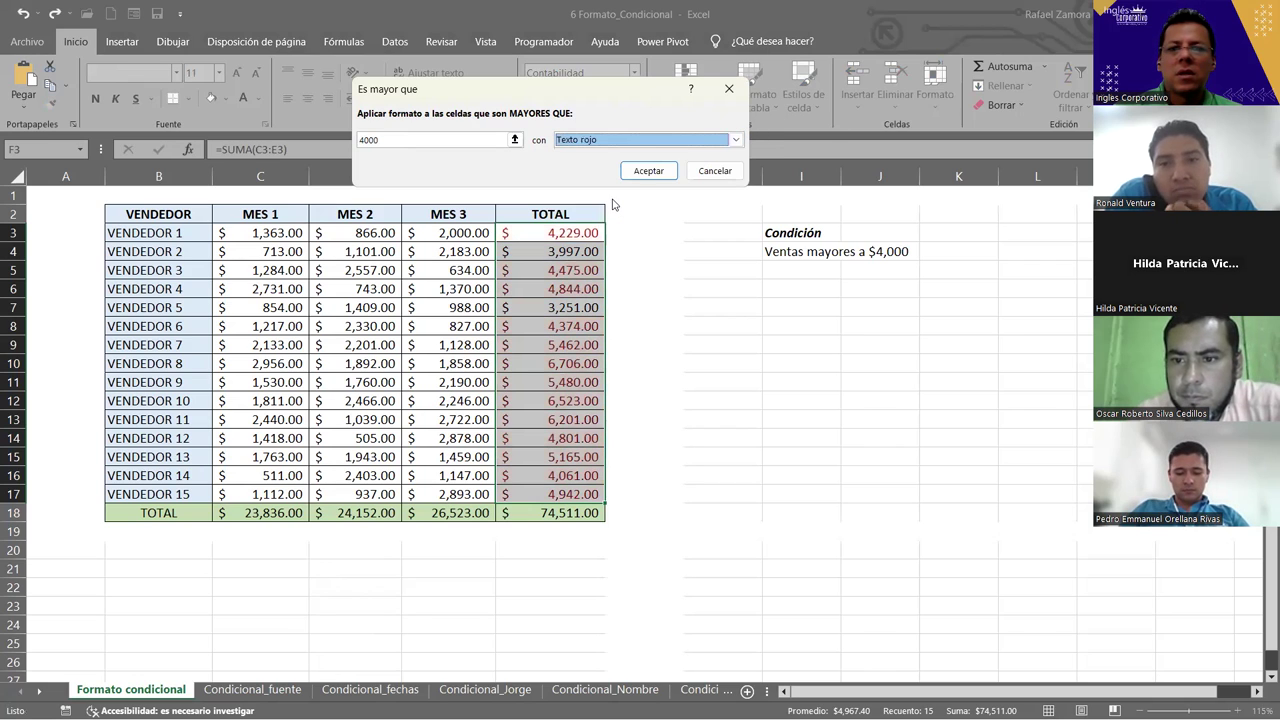
{"action": "left_click", "coordinate": [736, 140]}
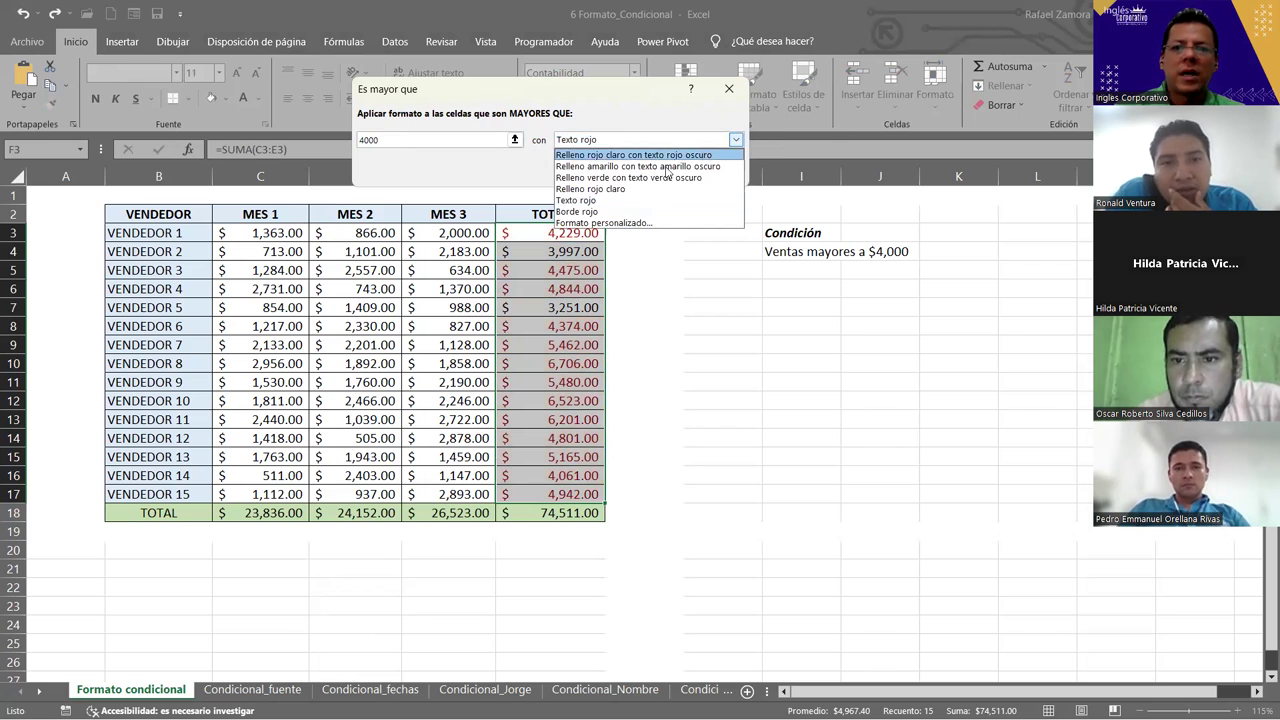
{"action": "left_click", "coordinate": [615, 177]}
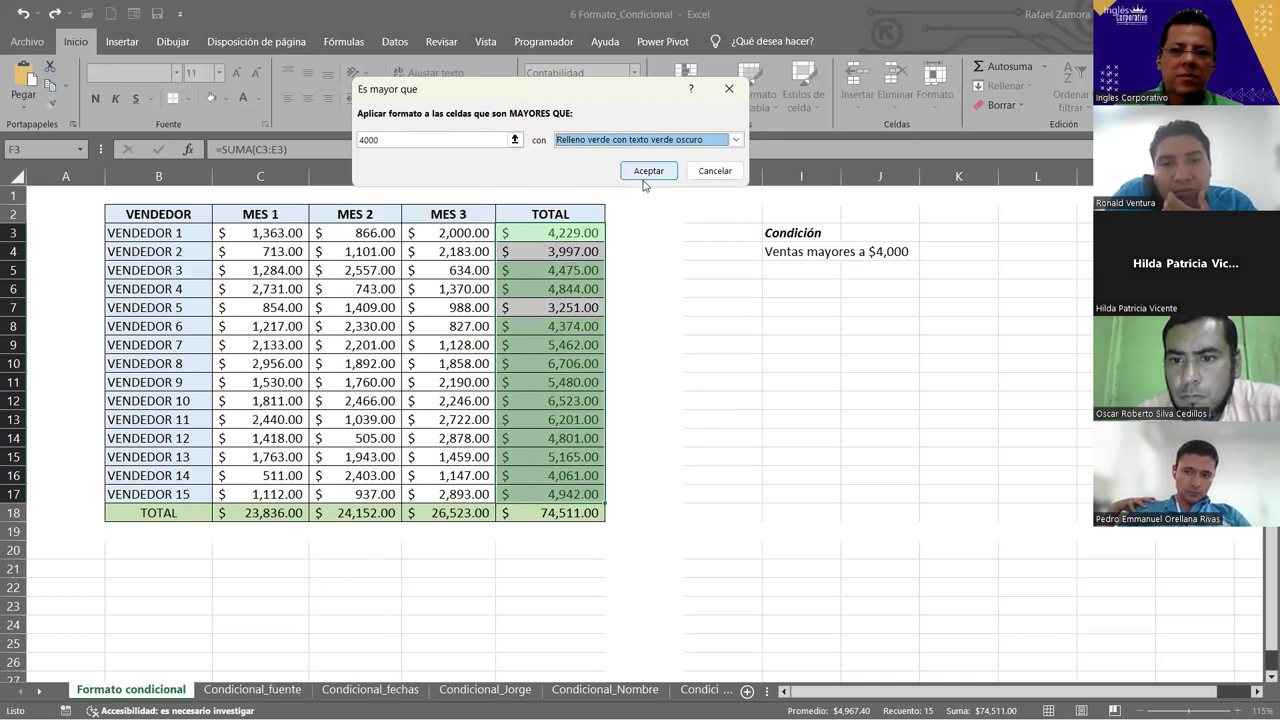
{"action": "left_click", "coordinate": [736, 140]}
{"action": "left_click", "coordinate": [668, 166]}
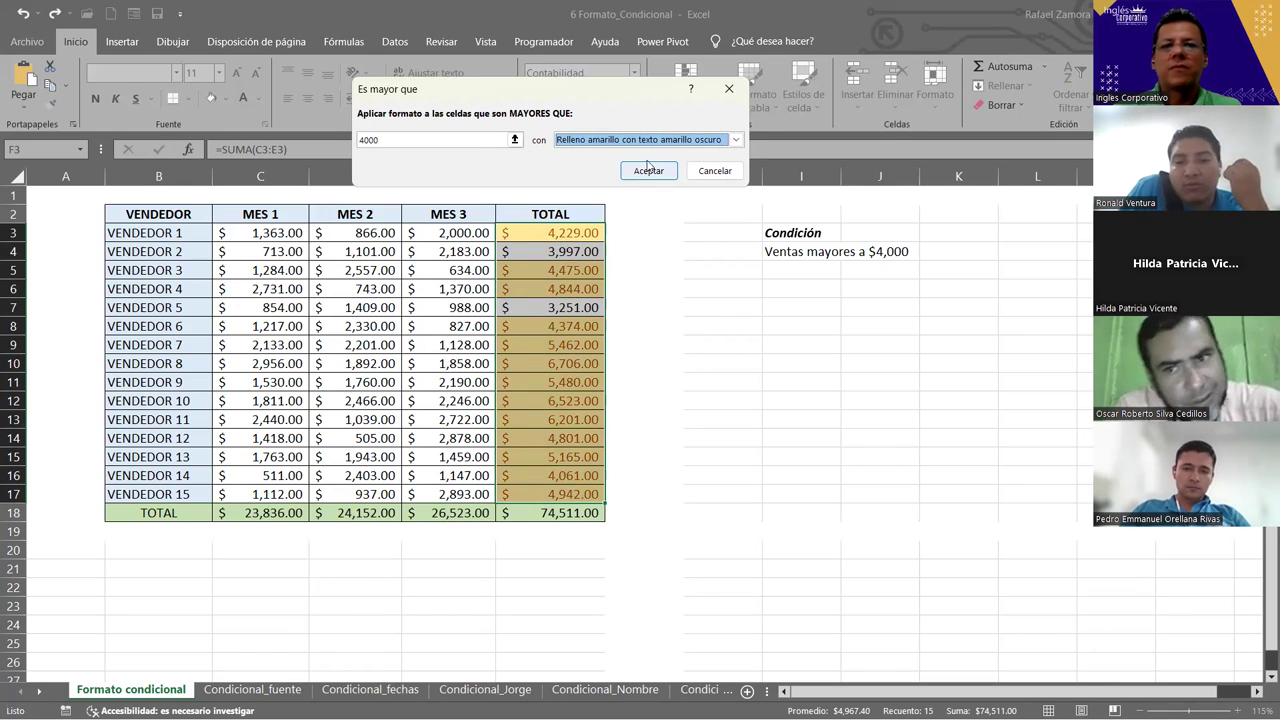
Raise the threshold to 5000 and apply the rule.
{"action": "left_click", "coordinate": [362, 140]}
{"action": "key", "text": "Delete"}
{"action": "key", "text": "Delete"}
{"action": "key", "text": "Delete"}
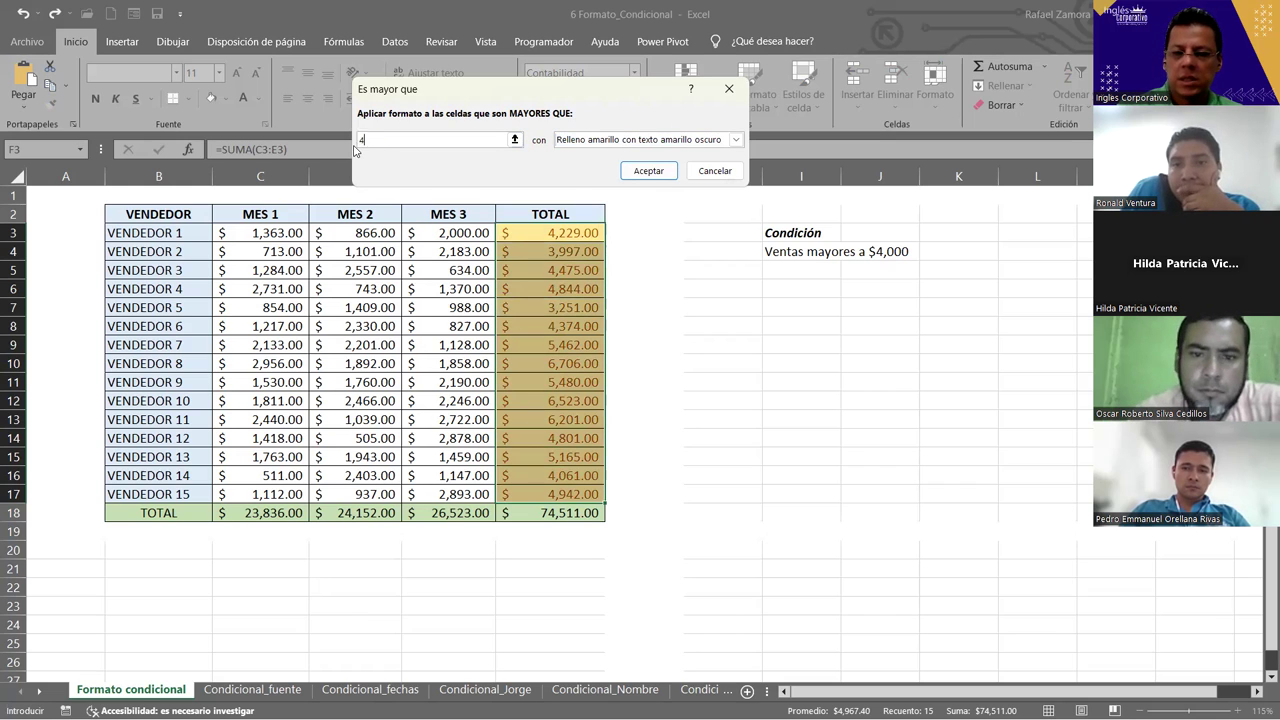
{"action": "type", "text": "5000"}
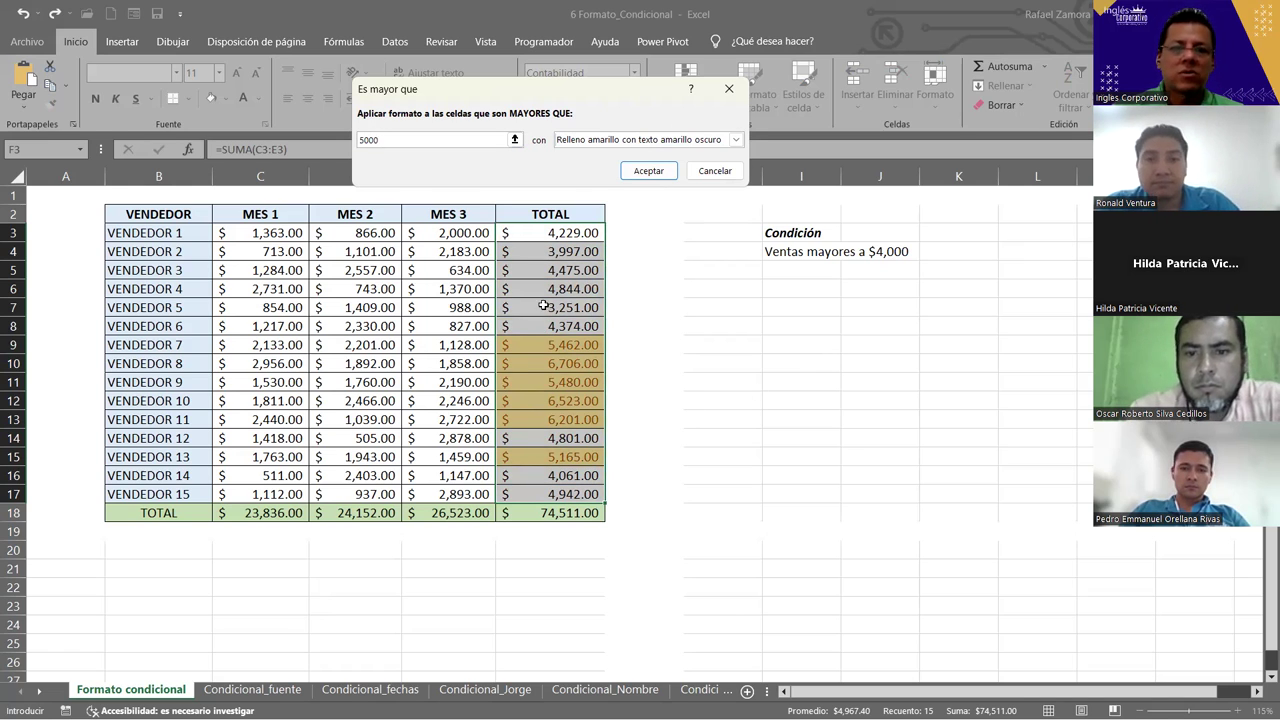
{"action": "left_click", "coordinate": [666, 172]}
{"action": "left_click", "coordinate": [854, 434]}
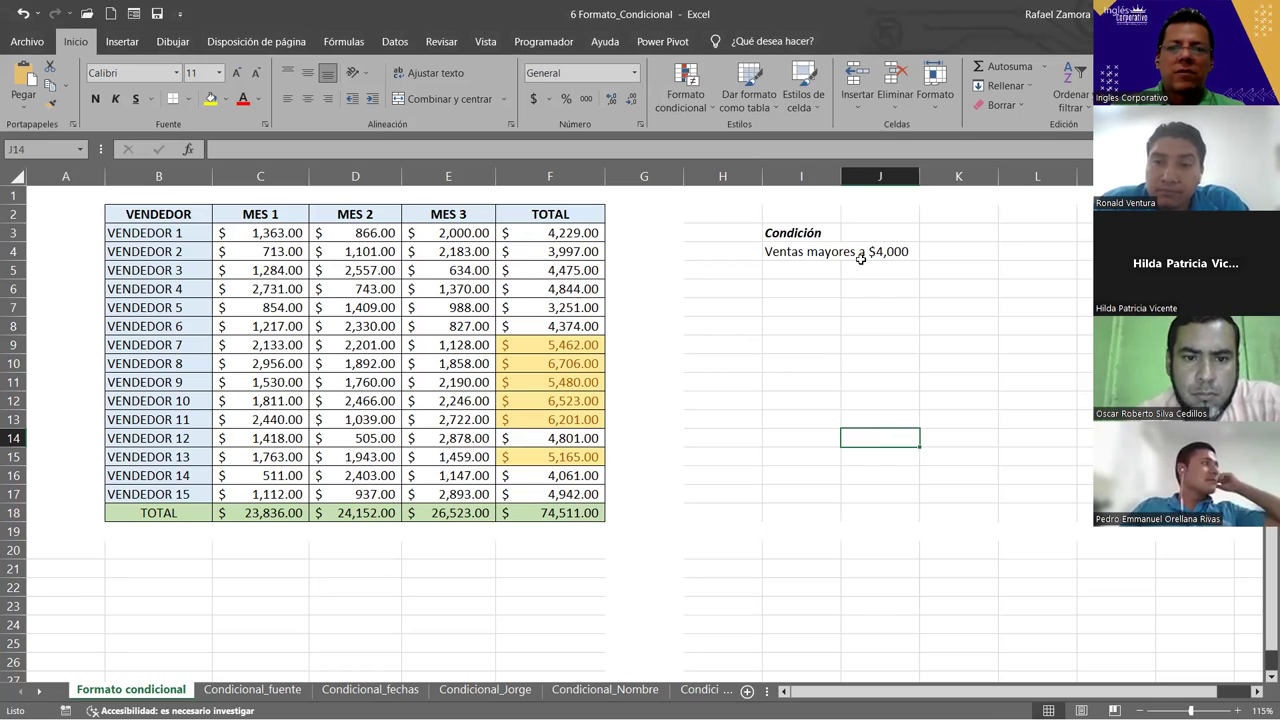
Change the condition note in I4 to read 'Ventas mayores a $5,000'.
{"action": "double_click", "coordinate": [814, 247]}
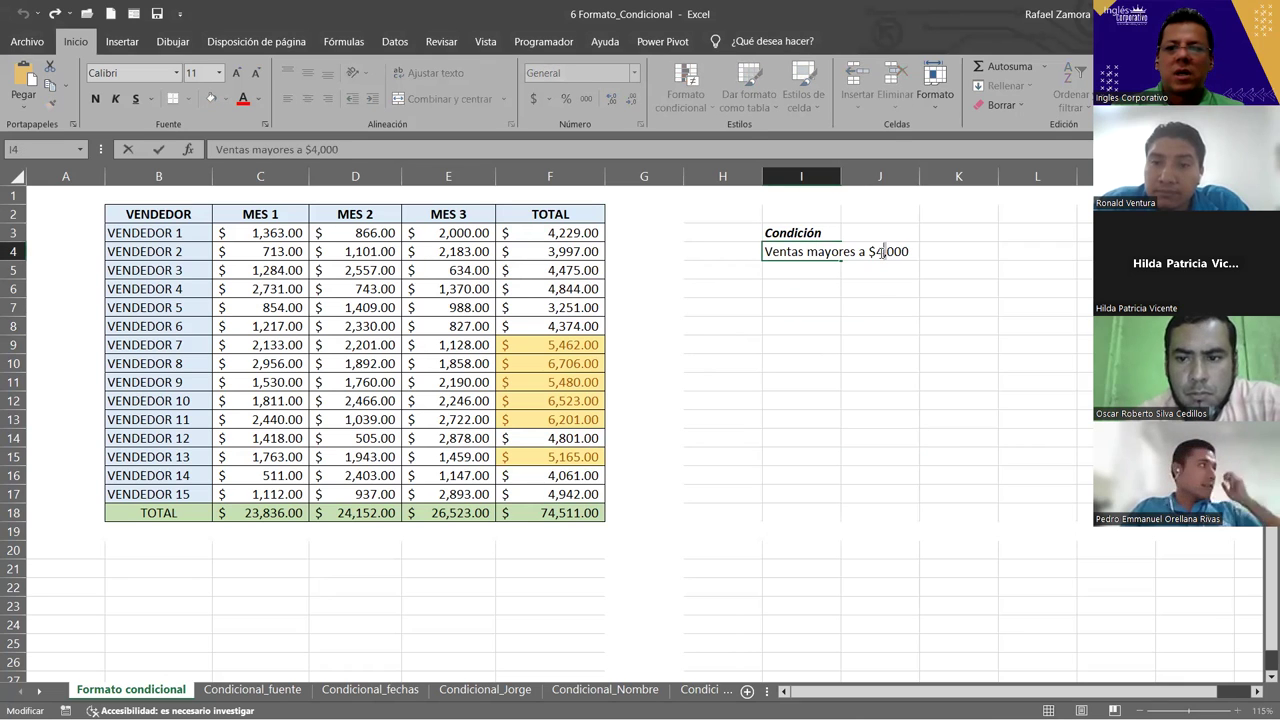
{"action": "type", "text": "5"}
{"action": "left_click", "coordinate": [910, 398]}
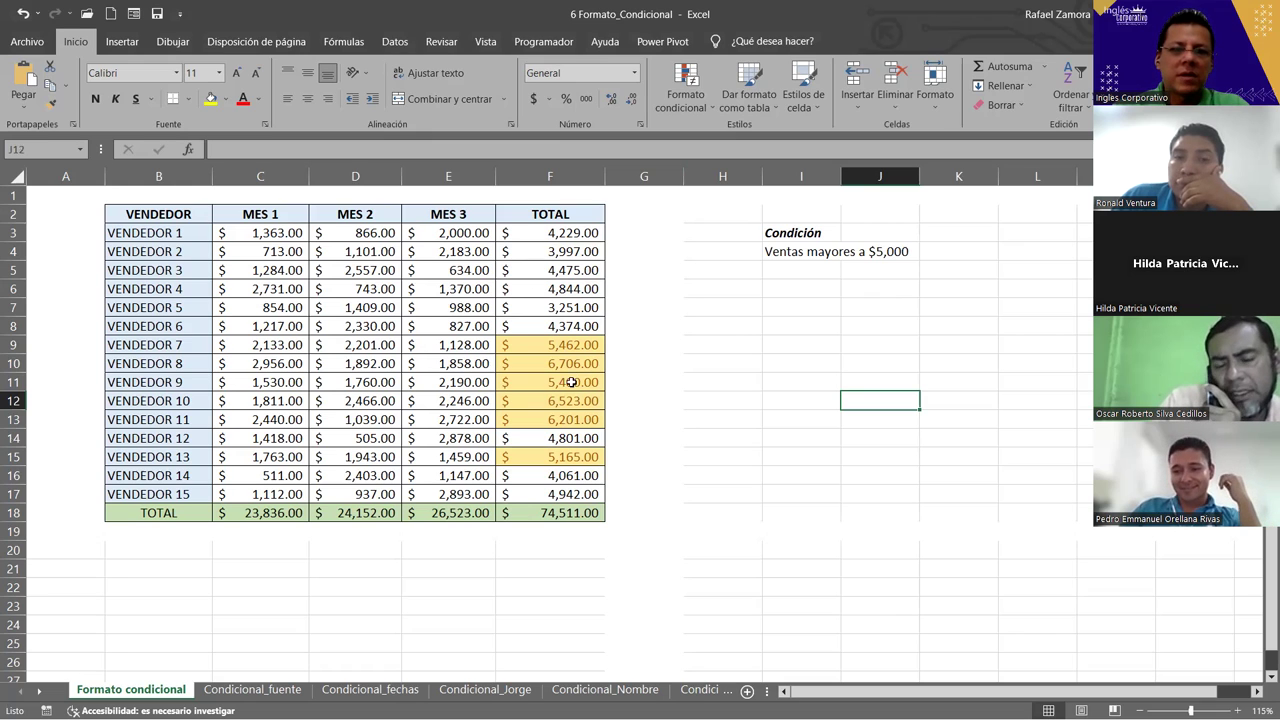
Check the TOTAL formulas in cells F4 through F7.
{"action": "left_click", "coordinate": [593, 252]}
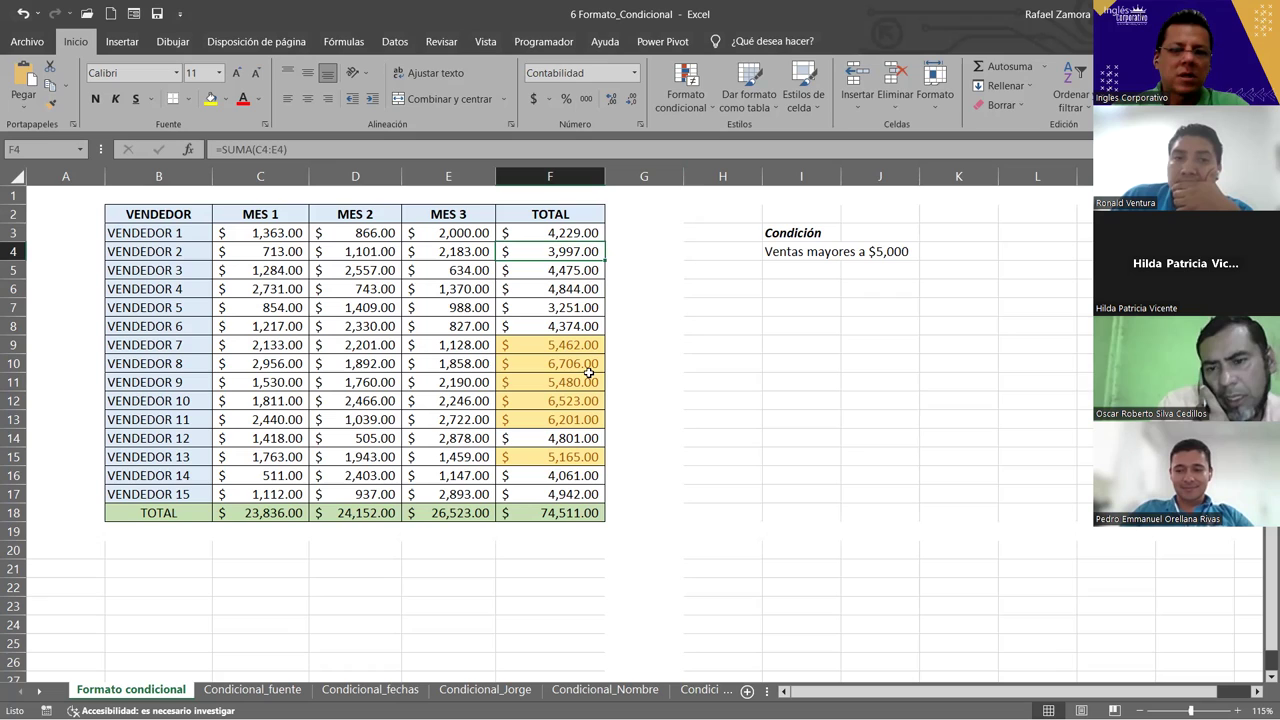
{"action": "left_click", "coordinate": [583, 270]}
{"action": "left_click", "coordinate": [580, 289]}
{"action": "left_click", "coordinate": [578, 307]}
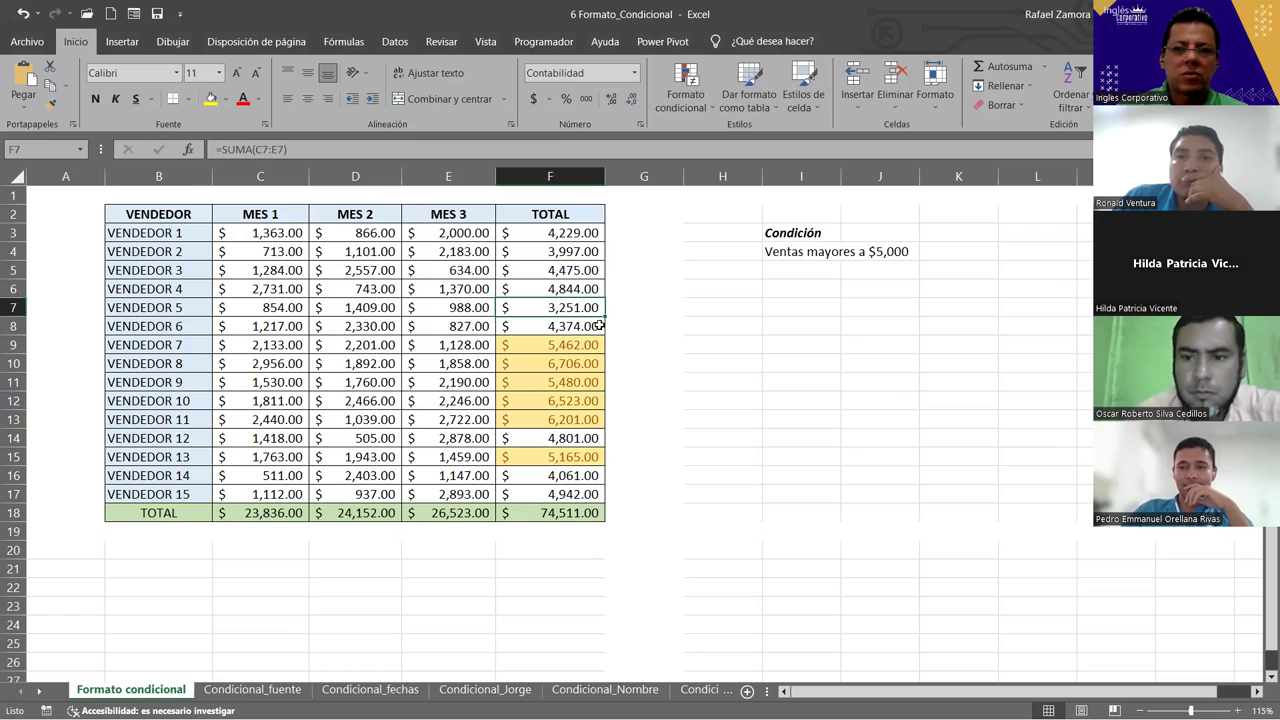
{"action": "key", "text": "Up"}
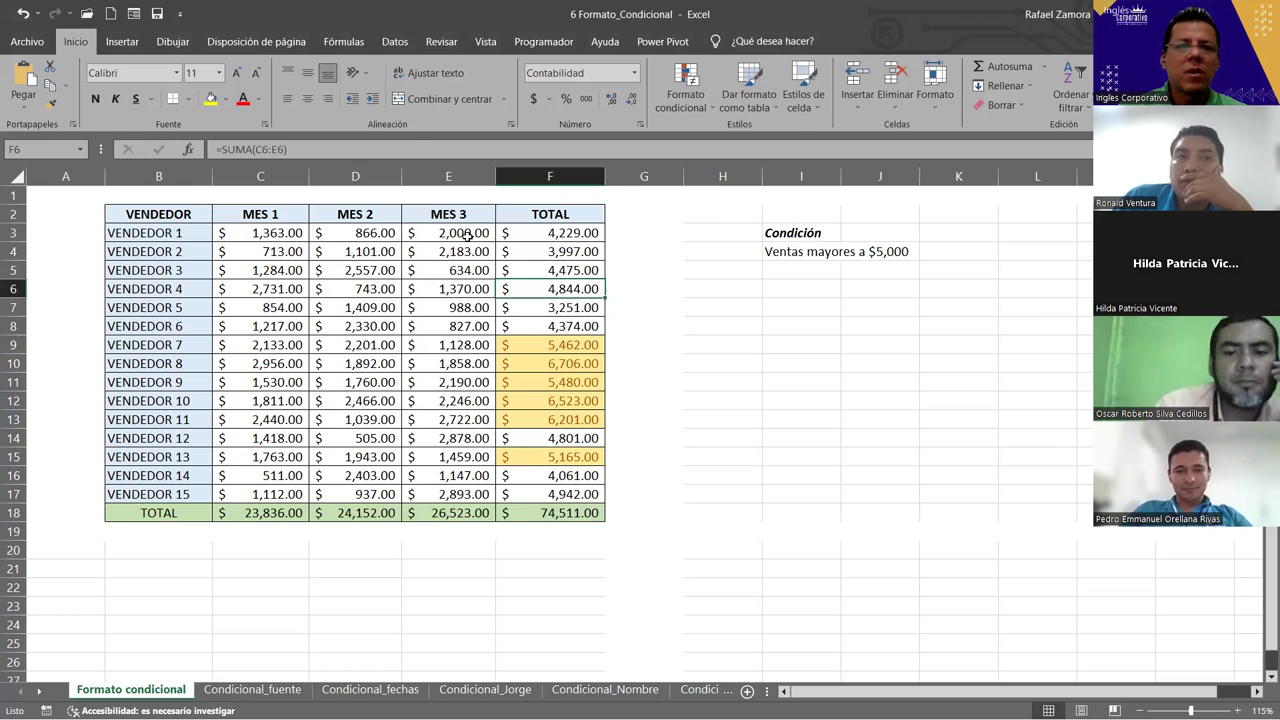
Apply an Es menor que 1000 rule with Relleno rojo claro to MES 3 values E3:E17.
{"action": "left_click_drag", "start_coordinate": [466, 234], "coordinate": [472, 492]}
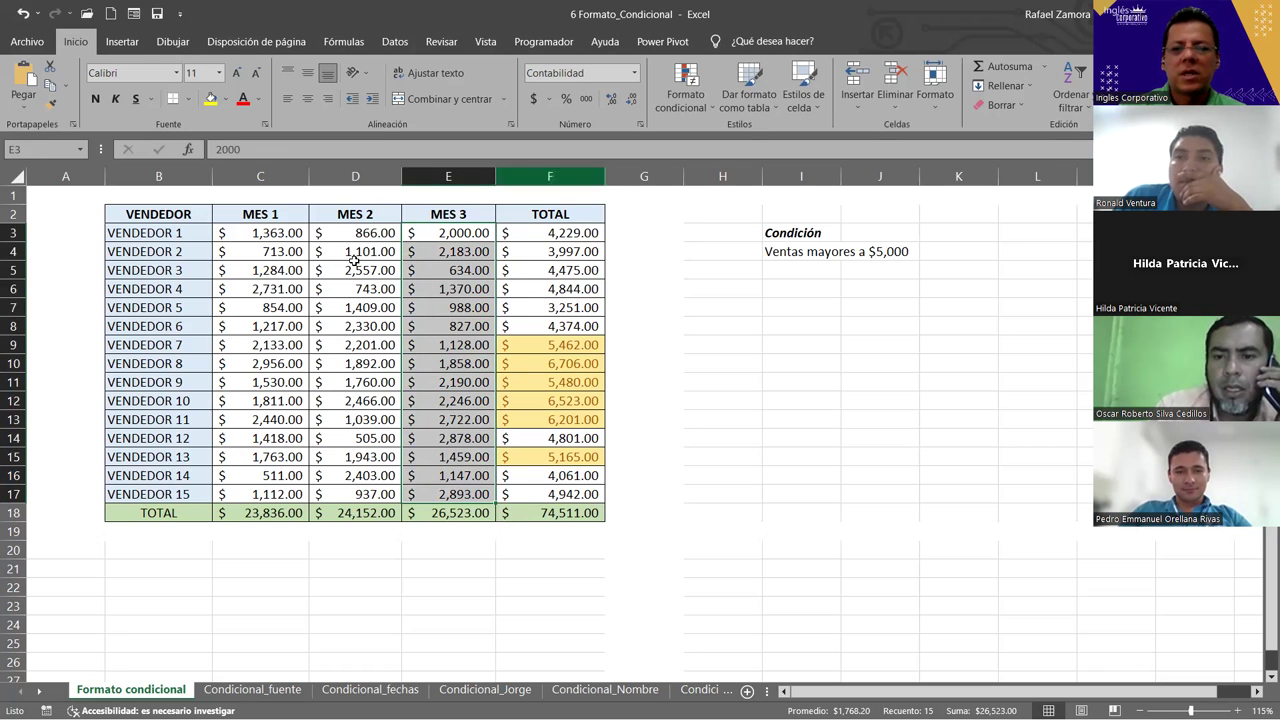
{"action": "left_click", "coordinate": [698, 110]}
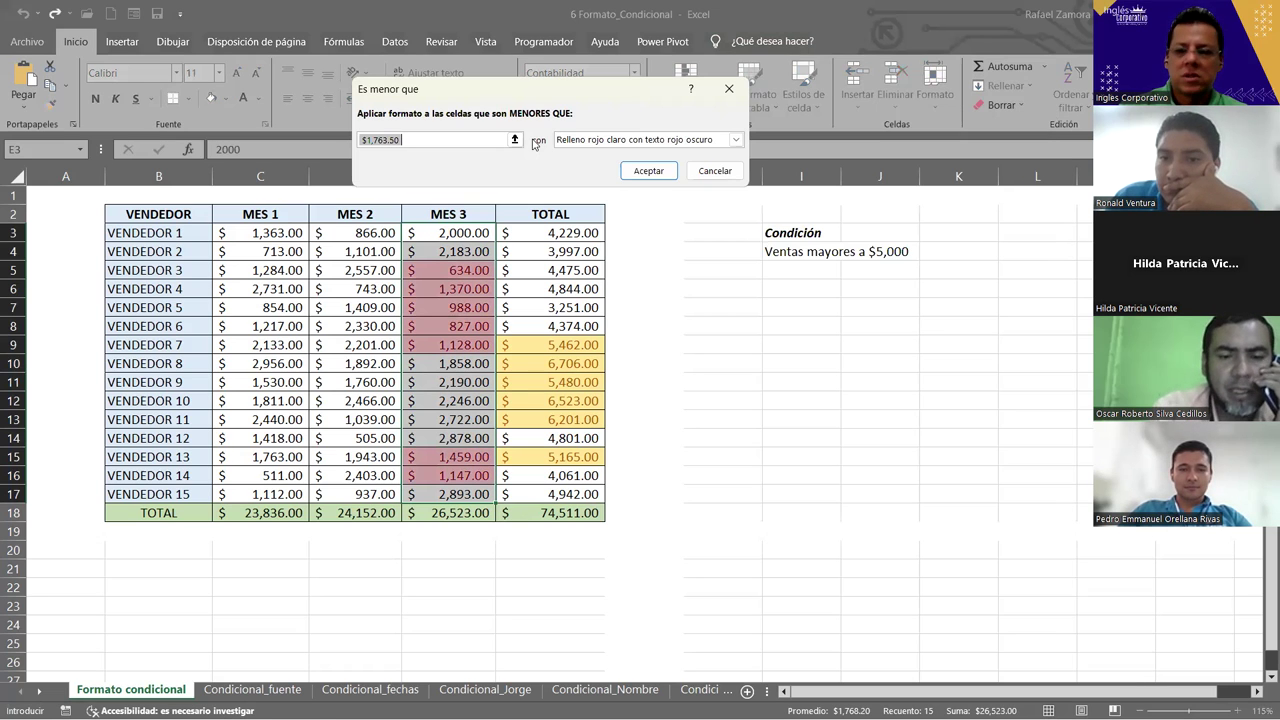
{"action": "type", "text": "1000"}
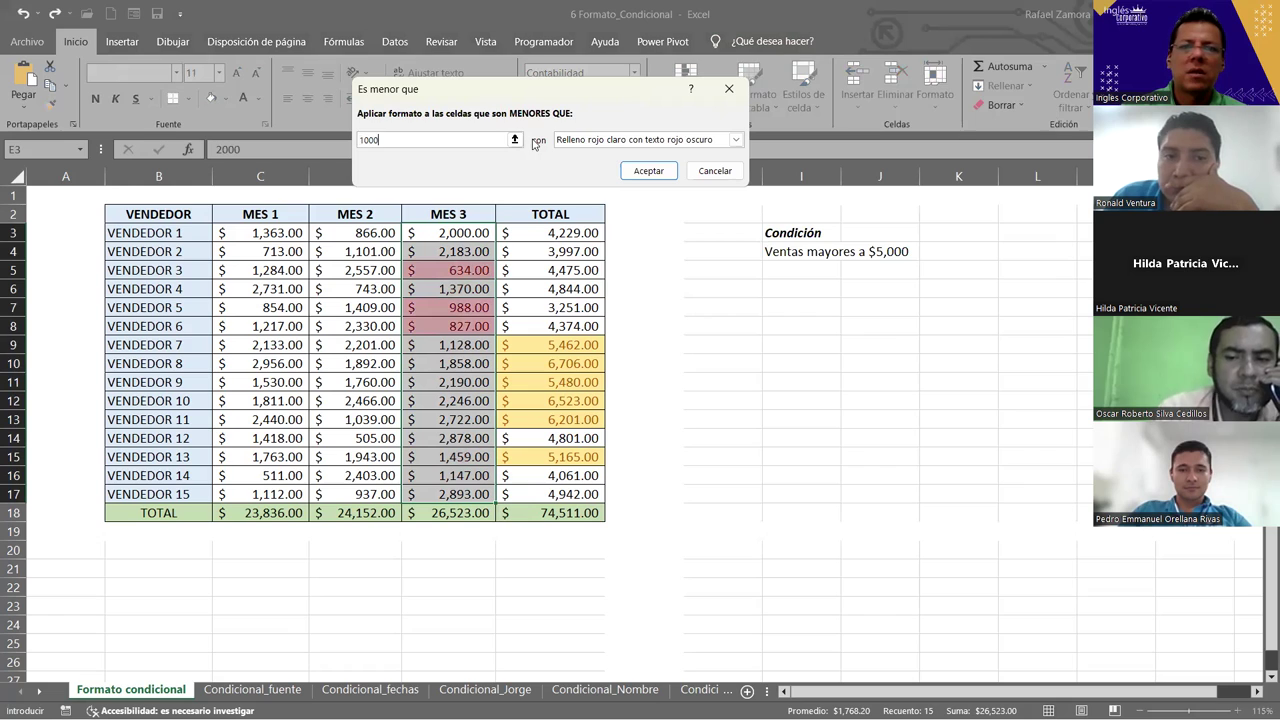
{"action": "left_click", "coordinate": [610, 140]}
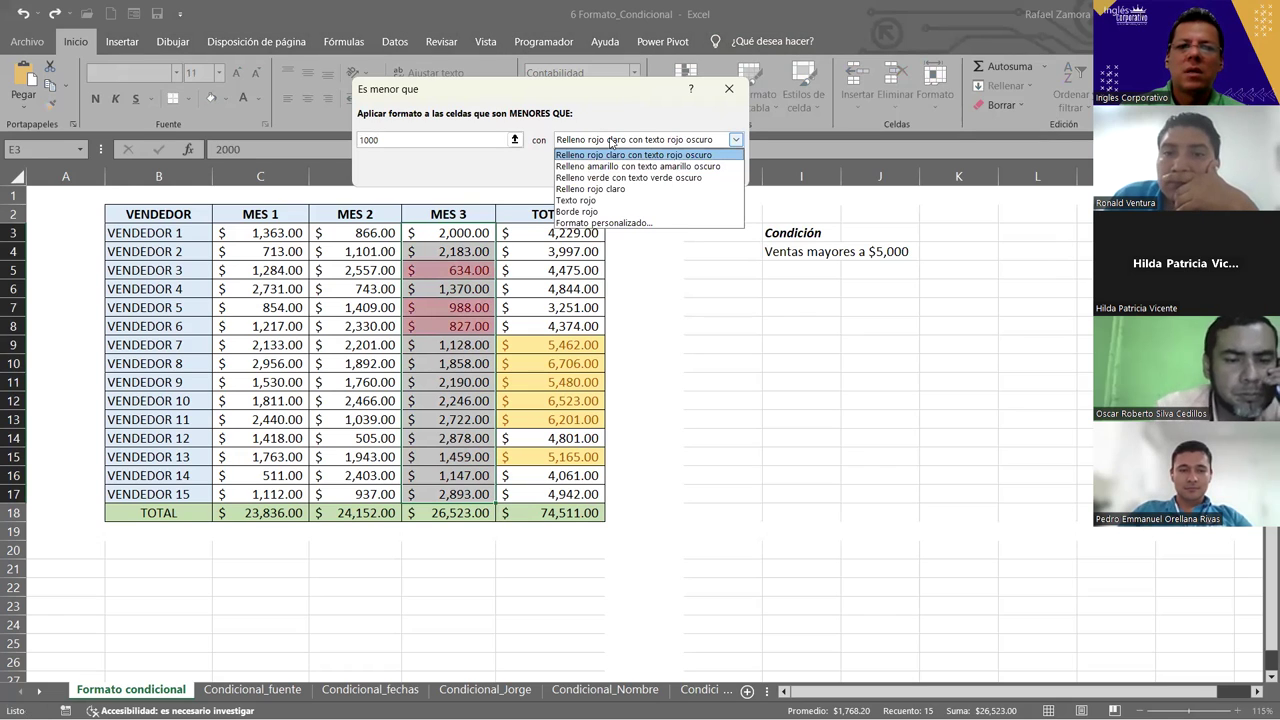
{"action": "left_click", "coordinate": [652, 166]}
{"action": "left_click", "coordinate": [667, 142]}
{"action": "left_click", "coordinate": [637, 177]}
{"action": "left_click", "coordinate": [652, 142]}
{"action": "left_click", "coordinate": [615, 189]}
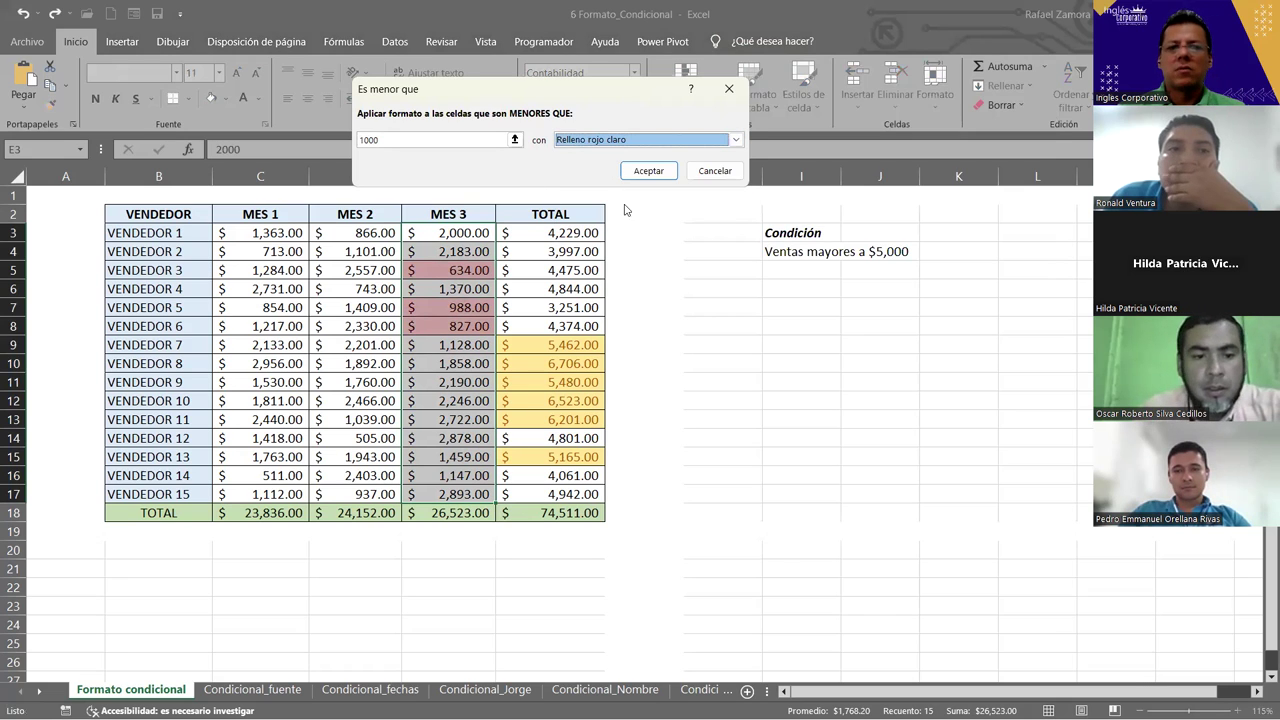
{"action": "left_click", "coordinate": [646, 175]}
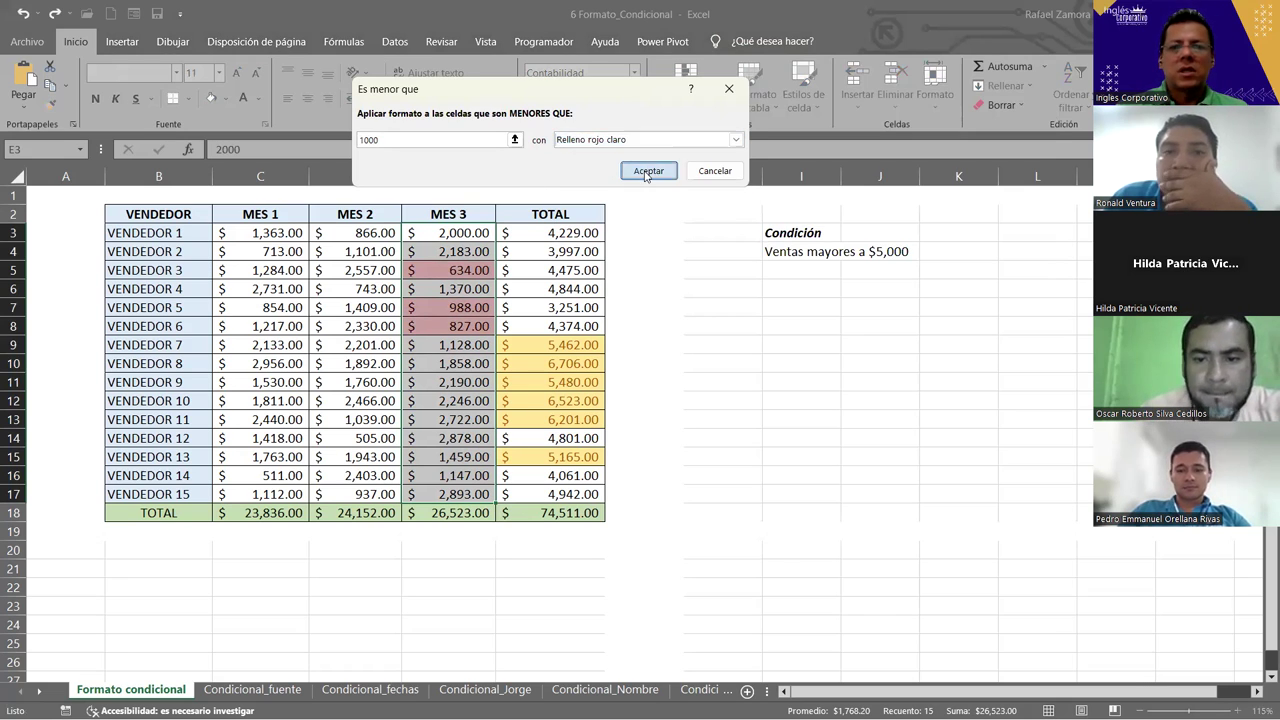
{"action": "left_click", "coordinate": [735, 346]}
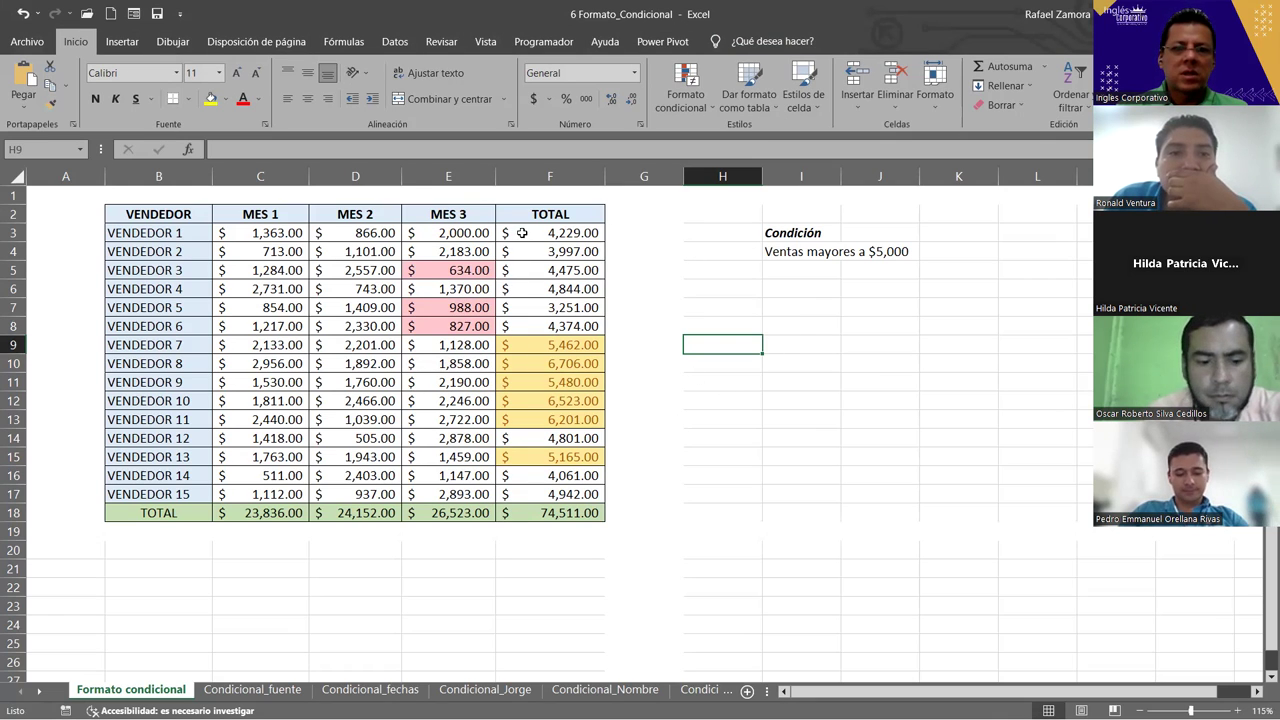
Select the MES 2 values D3:D17 and start a top 10 values rule.
{"action": "left_click_drag", "start_coordinate": [521, 232], "coordinate": [564, 496]}
{"action": "left_click", "coordinate": [896, 335]}
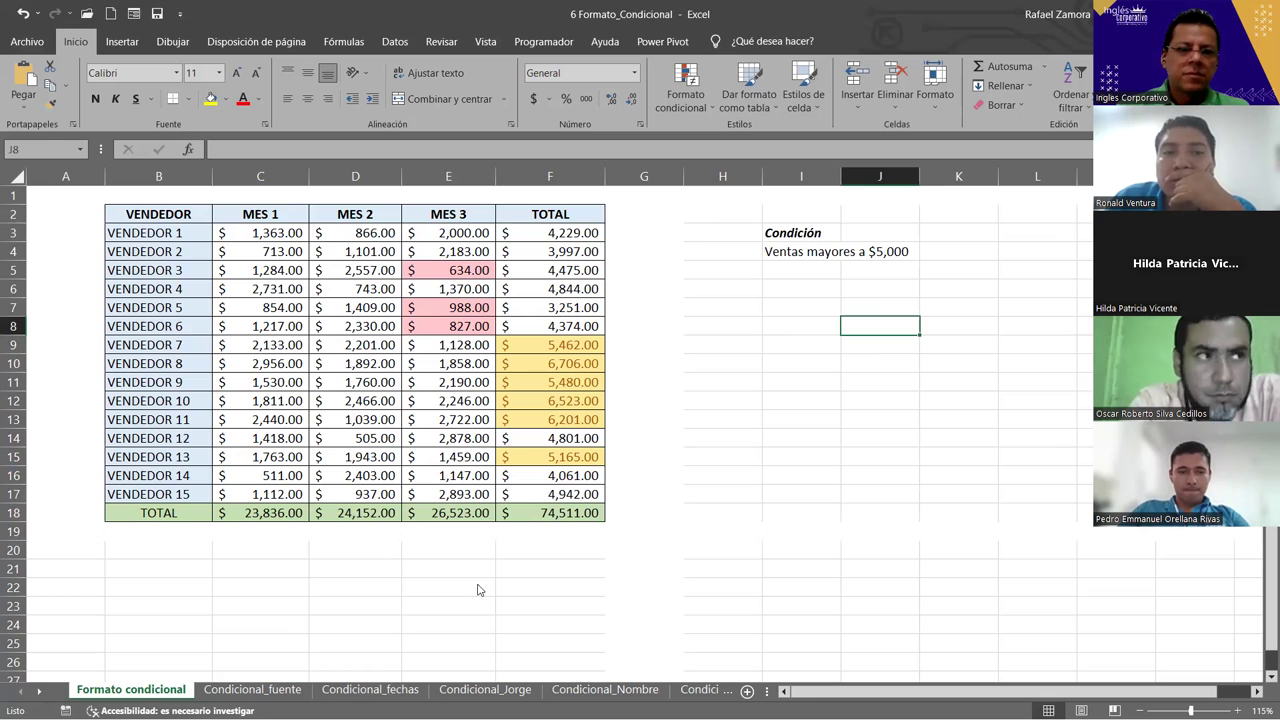
{"action": "left_click_drag", "start_coordinate": [350, 232], "coordinate": [380, 494]}
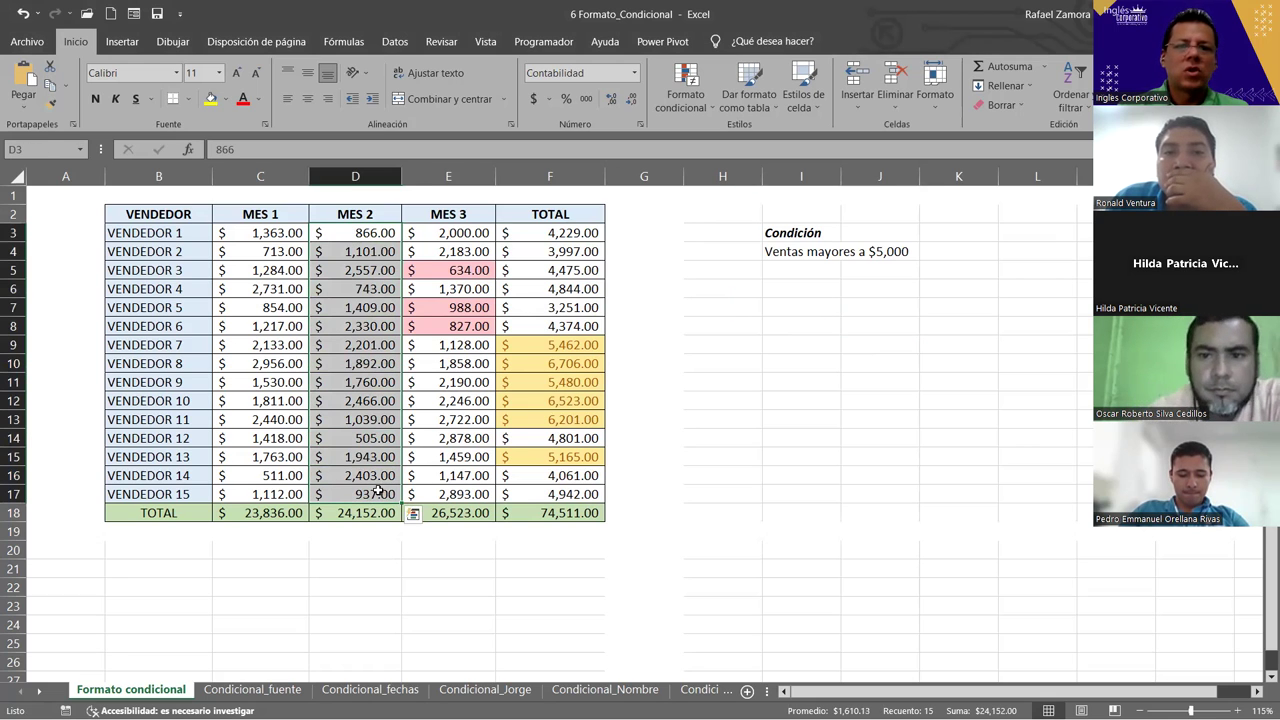
{"action": "left_click", "coordinate": [685, 106]}
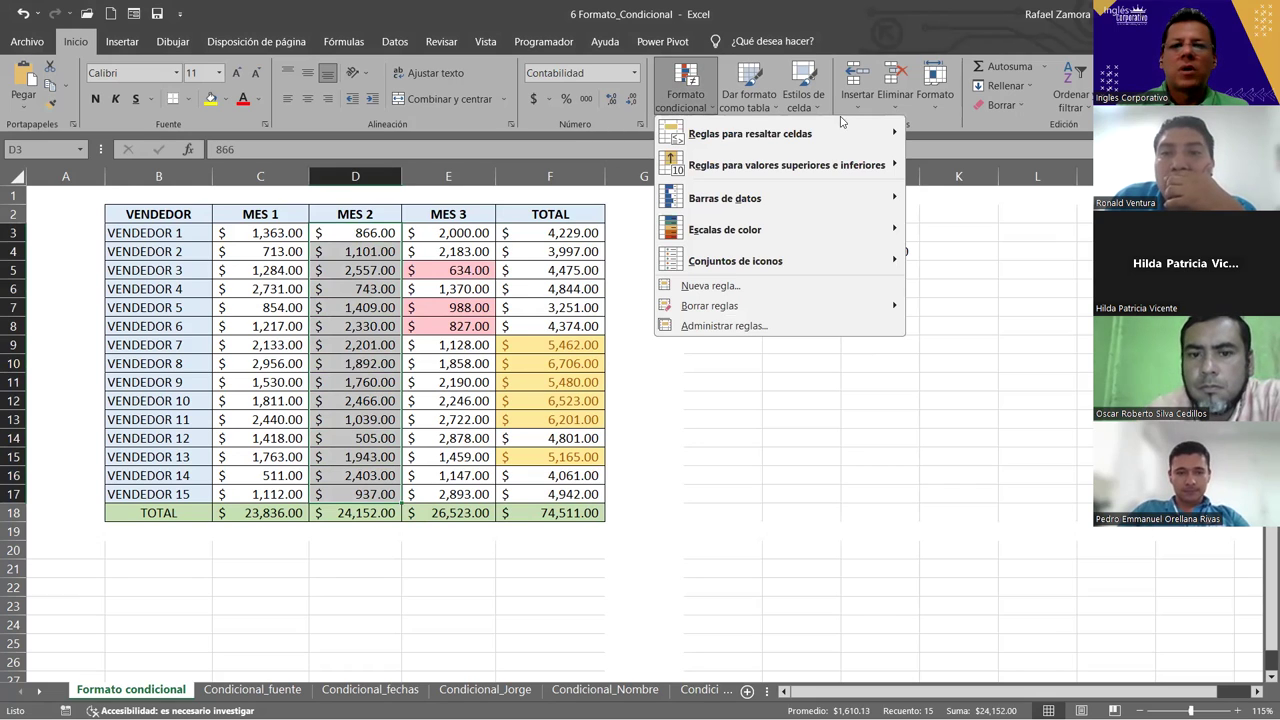
{"action": "mouse_move", "coordinate": [786, 165]}
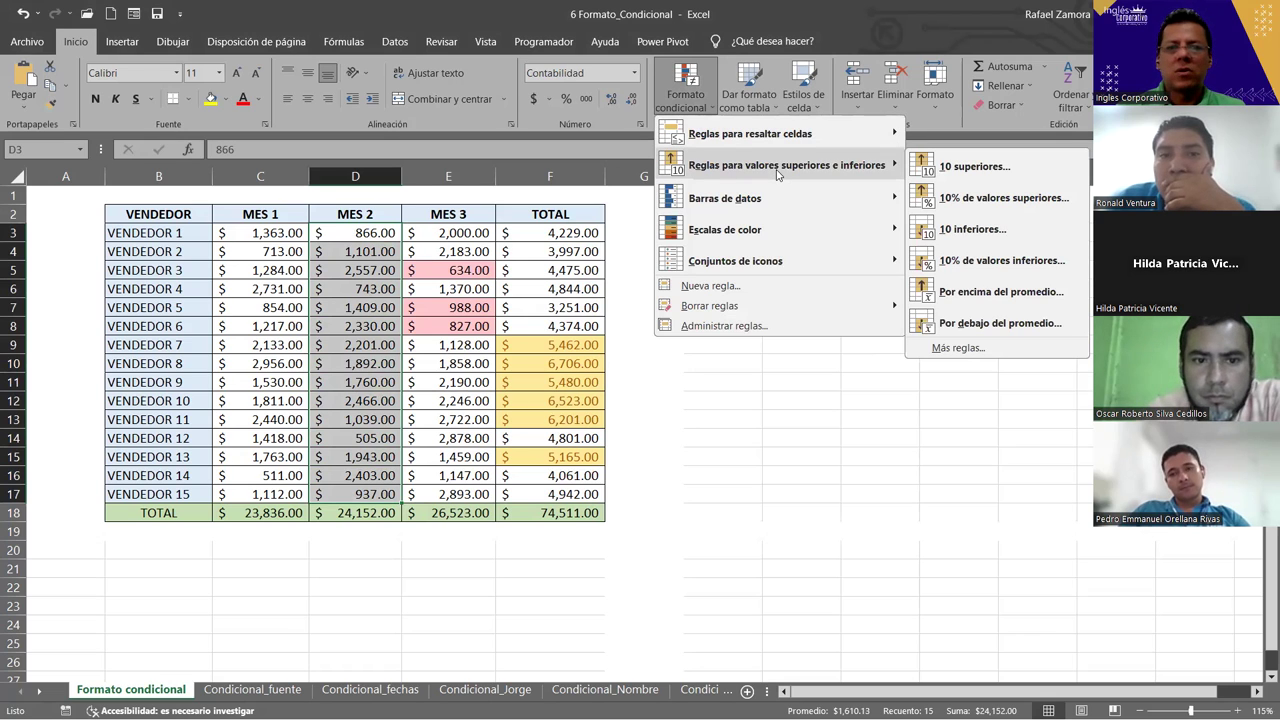
{"action": "left_click", "coordinate": [1007, 168]}
Preview the preset highlight formats, then choose a custom format instead.
{"action": "left_click", "coordinate": [645, 121]}
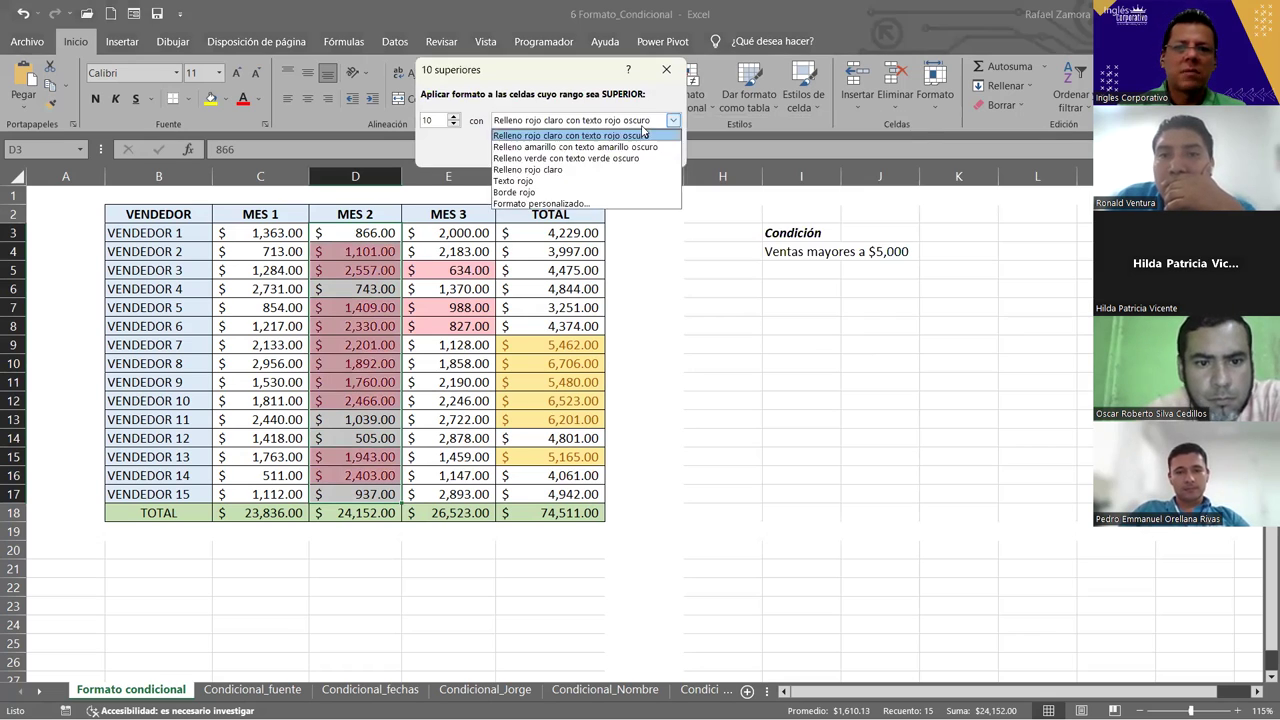
{"action": "left_click", "coordinate": [567, 181]}
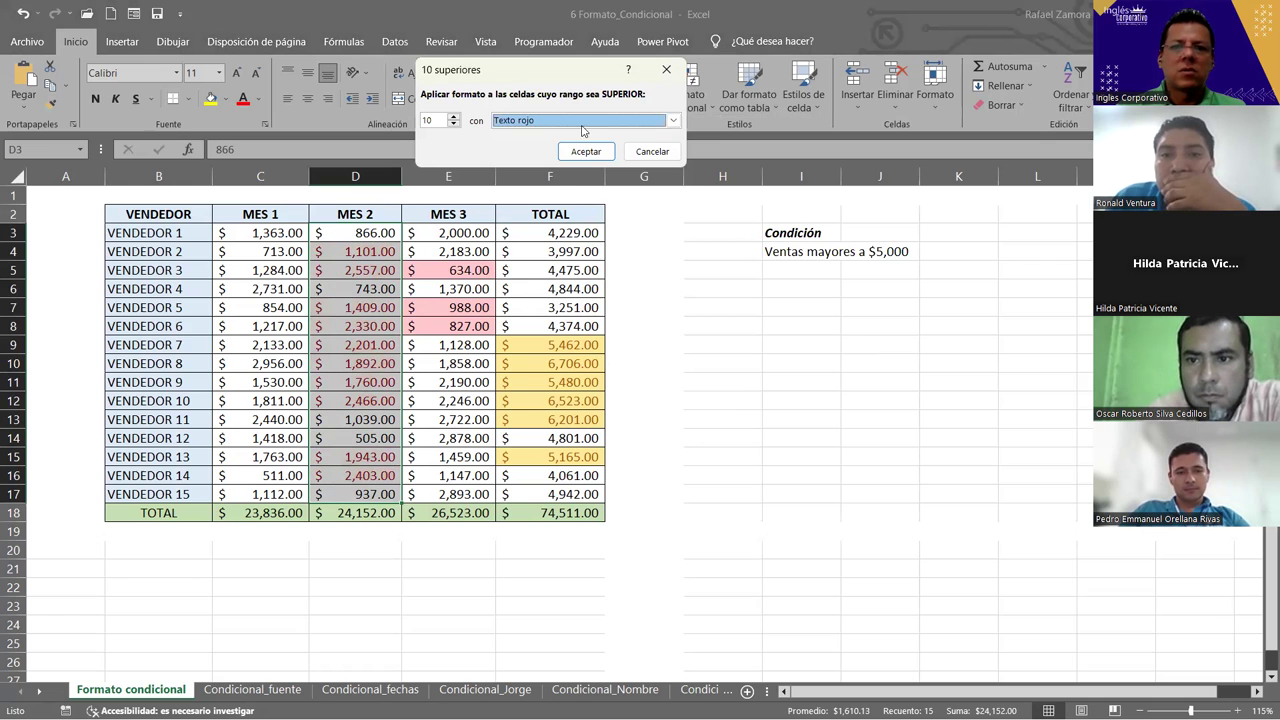
{"action": "left_click", "coordinate": [583, 122]}
{"action": "left_click", "coordinate": [533, 172]}
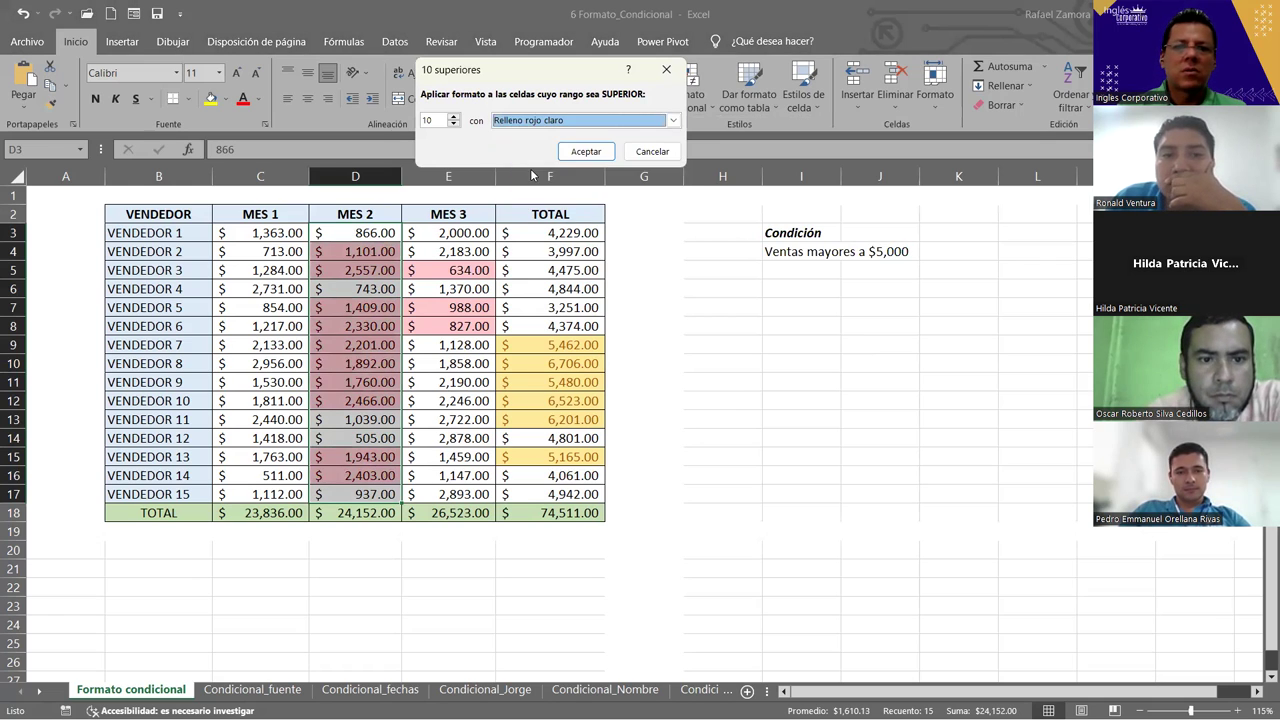
{"action": "left_click", "coordinate": [567, 122]}
{"action": "left_click", "coordinate": [562, 148]}
{"action": "left_click", "coordinate": [567, 121]}
{"action": "left_click", "coordinate": [567, 135]}
{"action": "left_click", "coordinate": [577, 122]}
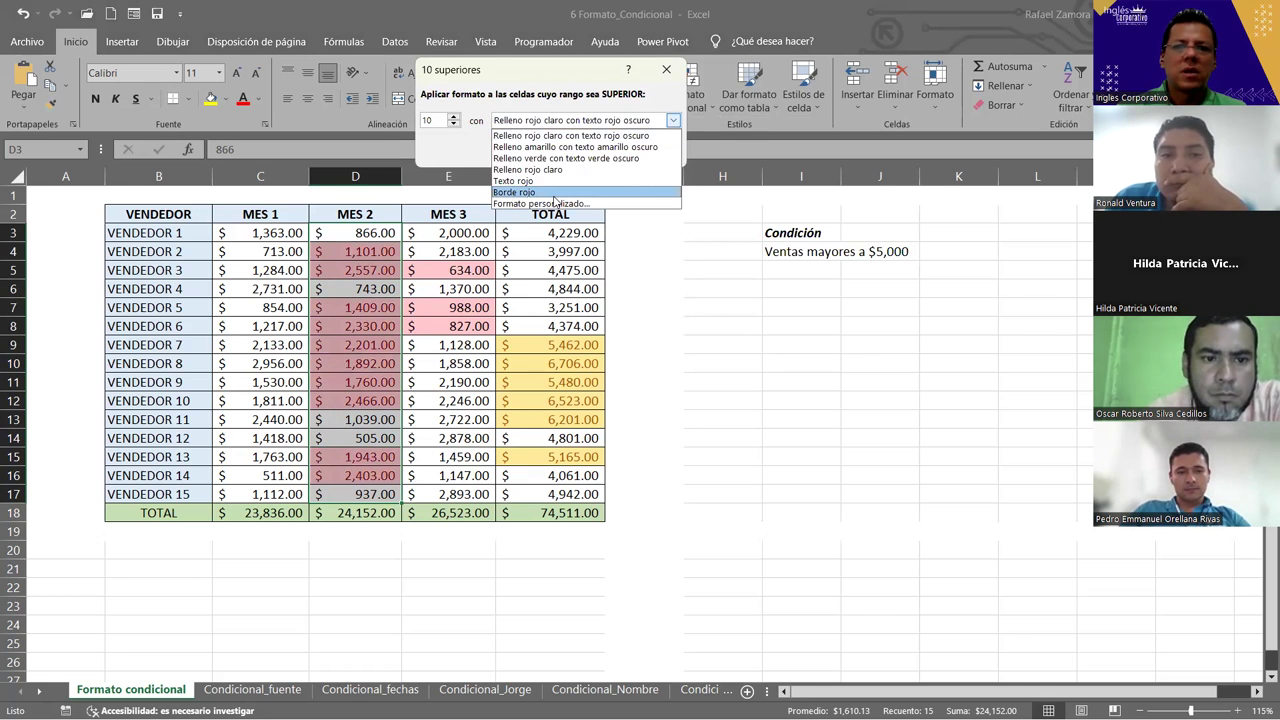
{"action": "left_click", "coordinate": [555, 193]}
{"action": "left_click", "coordinate": [557, 121]}
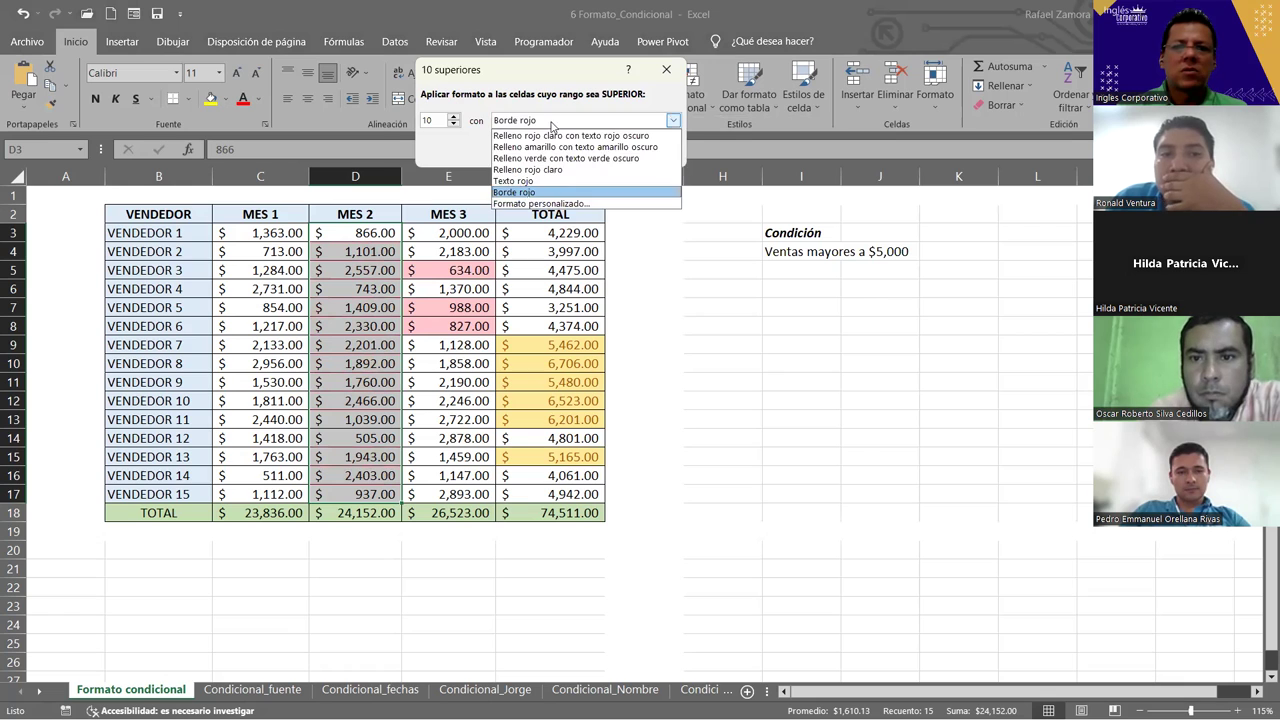
{"action": "left_click", "coordinate": [549, 204]}
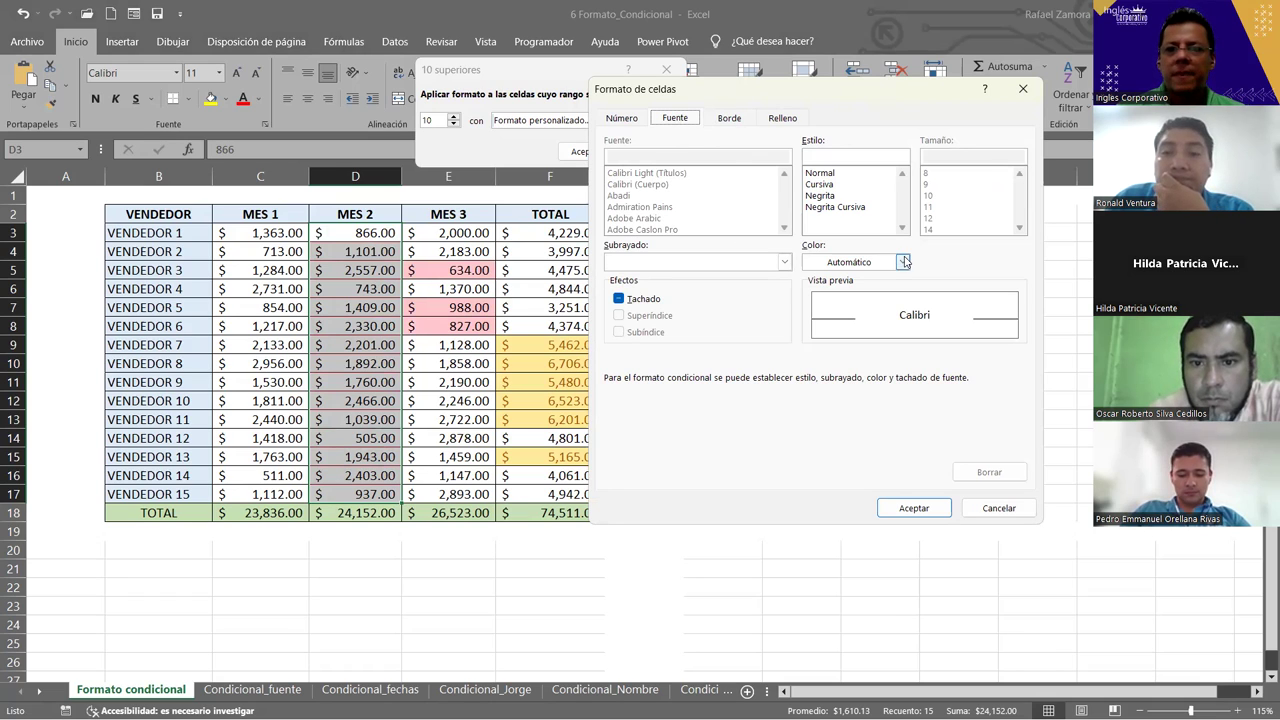
Set the custom format to bold red font and limit the rule to the top 5.
{"action": "left_click", "coordinate": [822, 195]}
{"action": "left_click", "coordinate": [879, 263]}
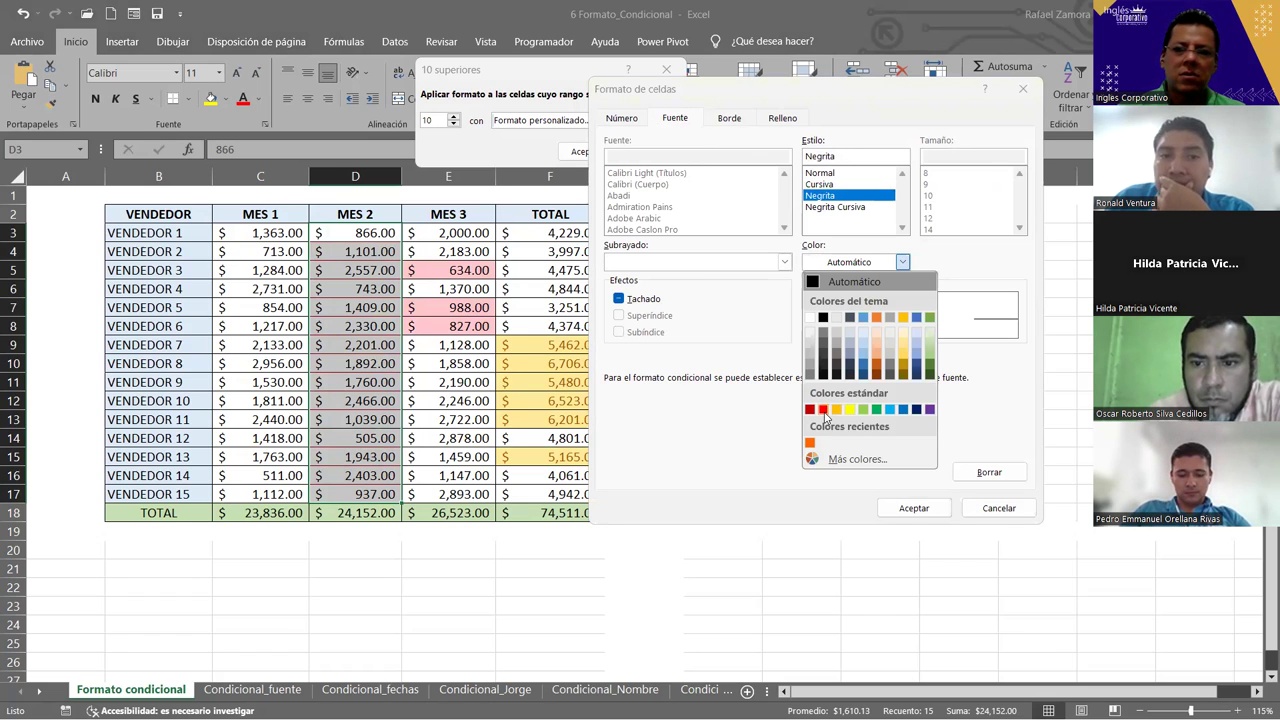
{"action": "left_click", "coordinate": [823, 410]}
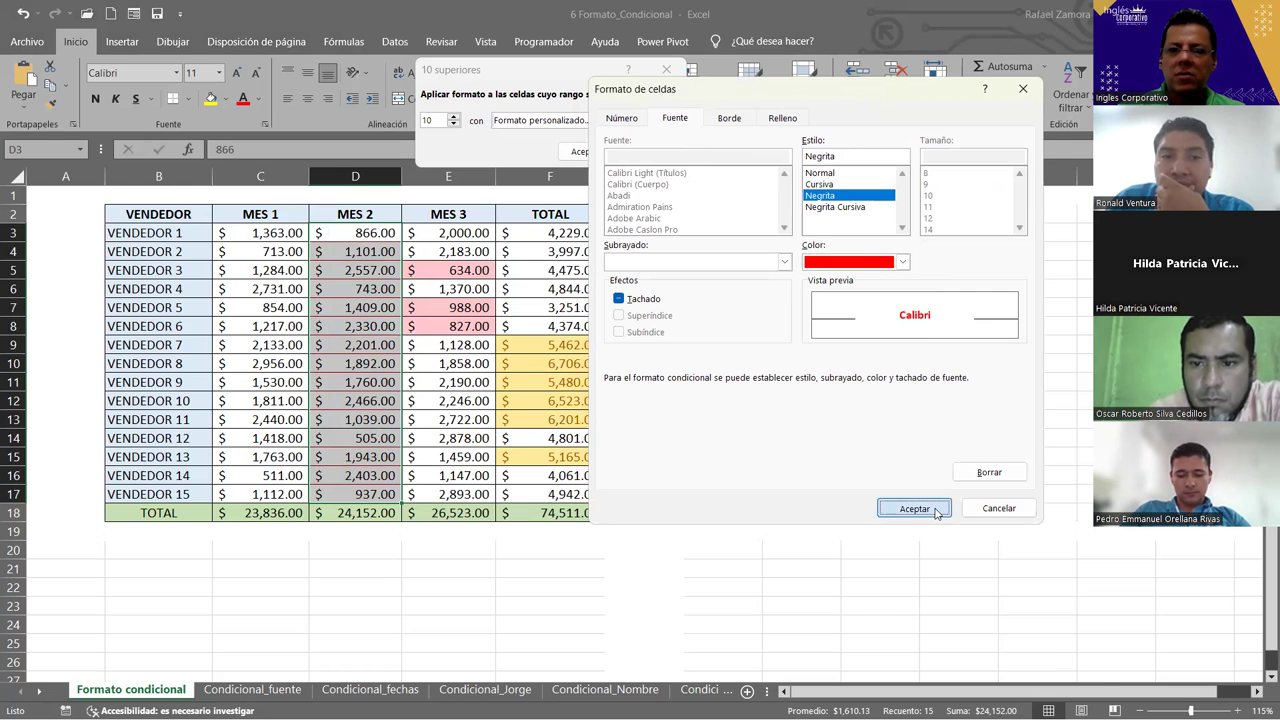
{"action": "key", "text": "Return"}
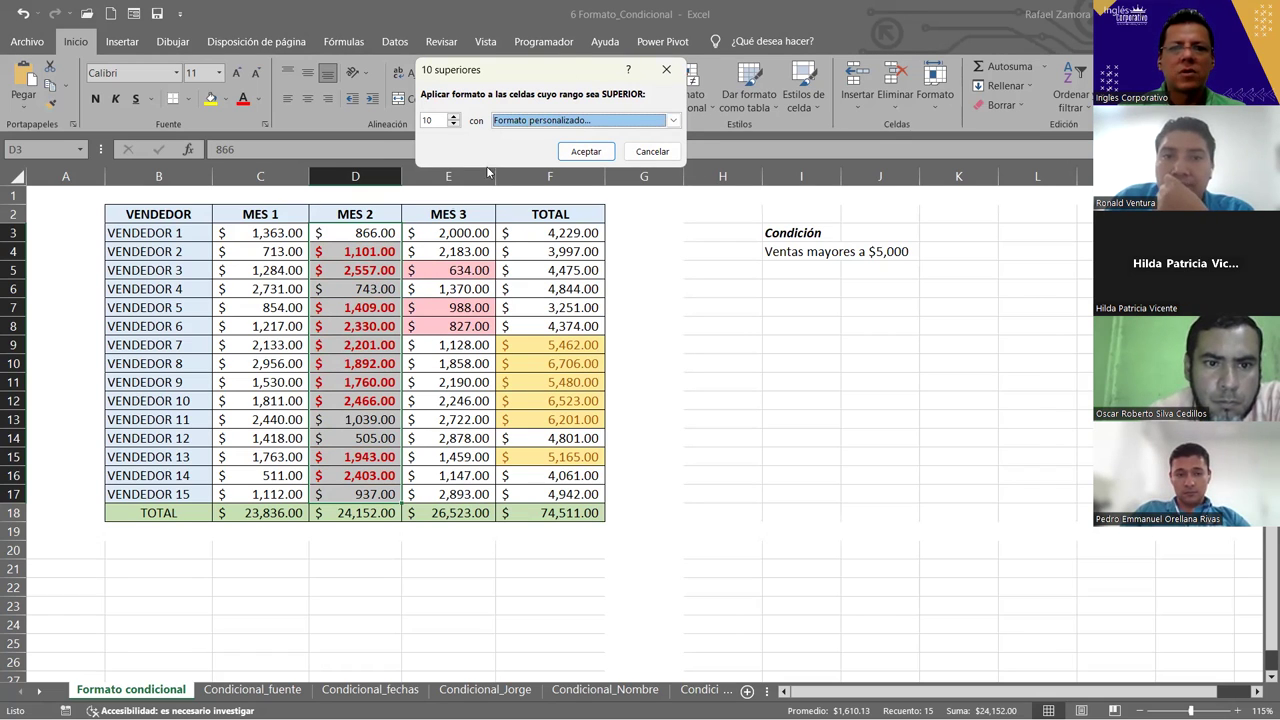
{"action": "double_click", "coordinate": [426, 119]}
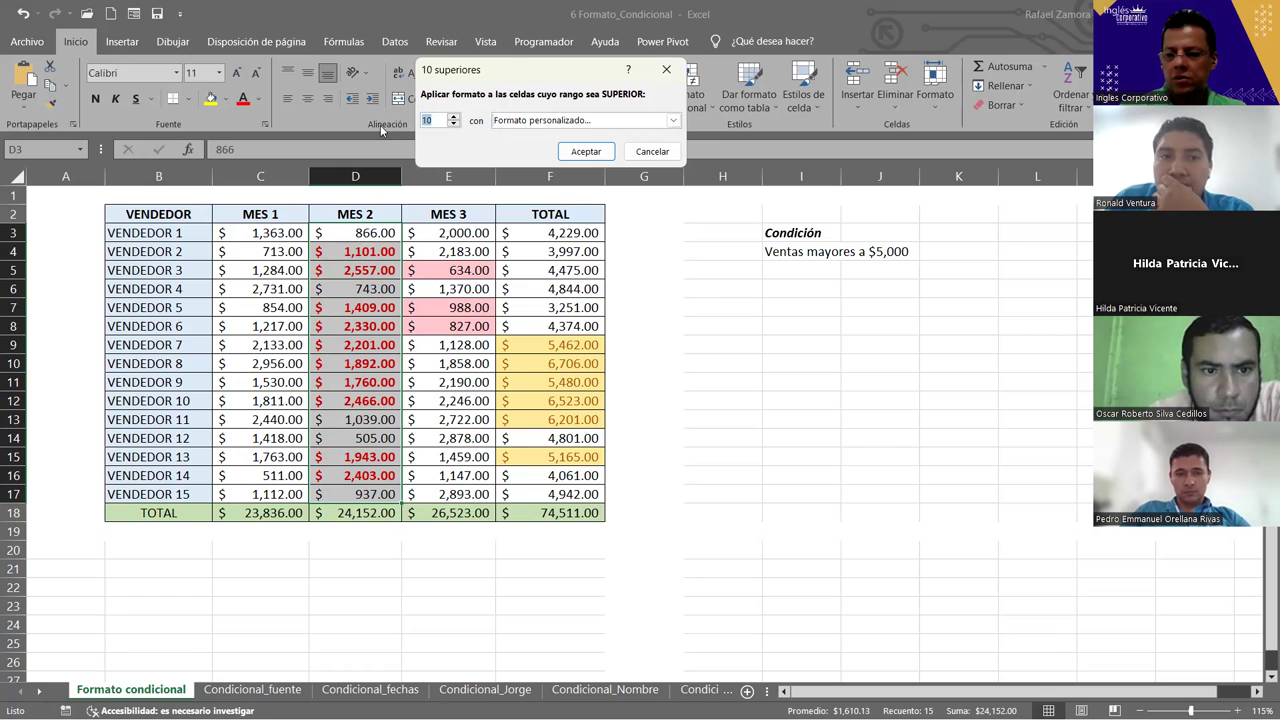
{"action": "type", "text": "5"}
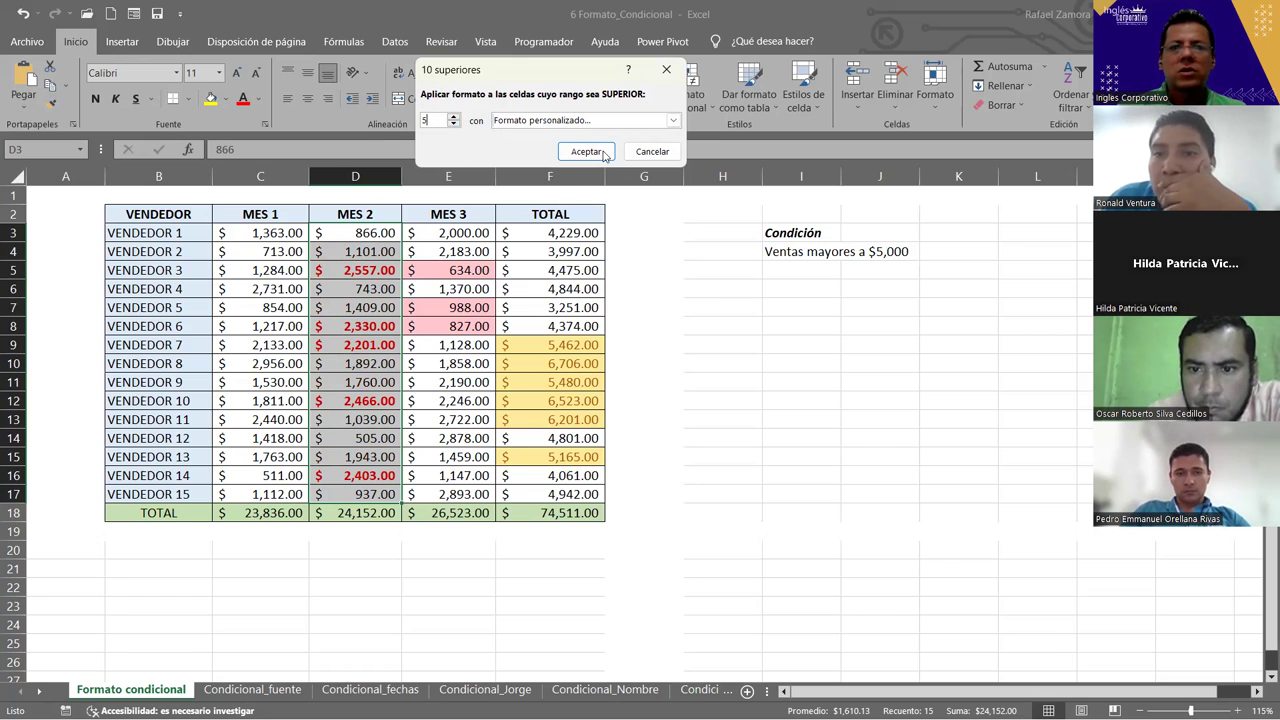
Apply green gradient data bars to the MES 1 sales C3:C17 and review the result.
{"action": "left_click", "coordinate": [536, 308]}
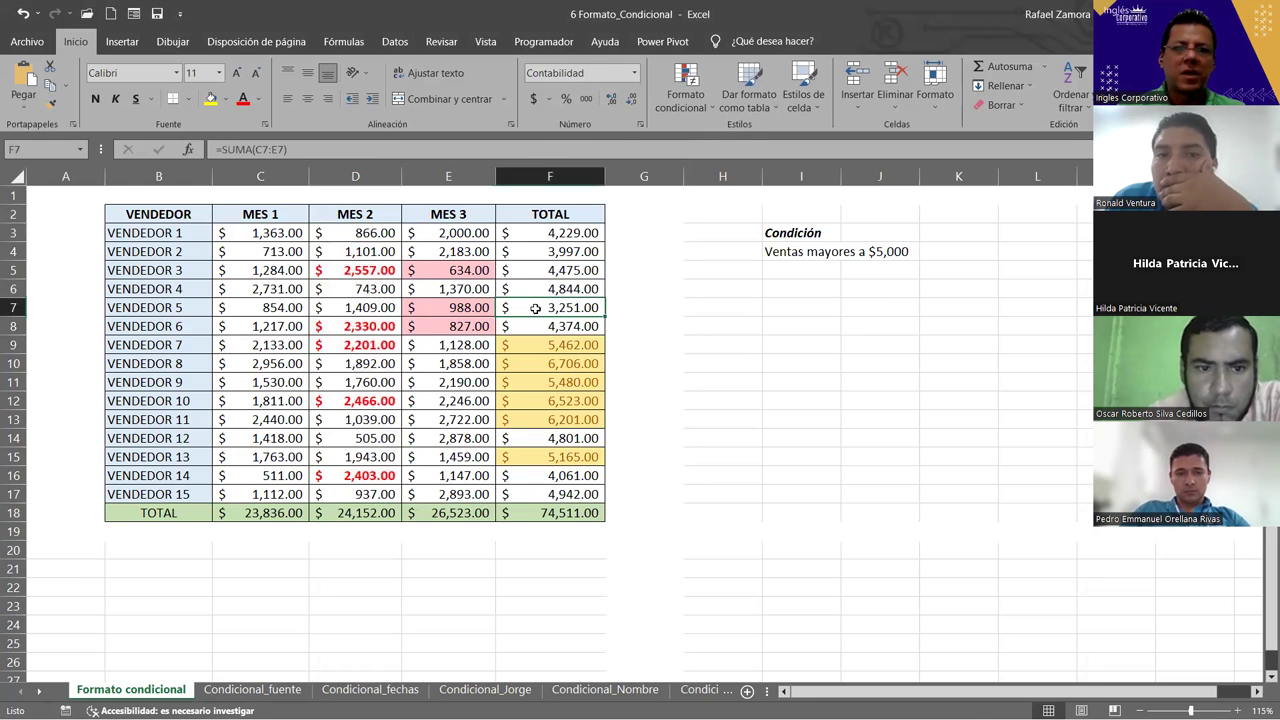
{"action": "left_click", "coordinate": [710, 100]}
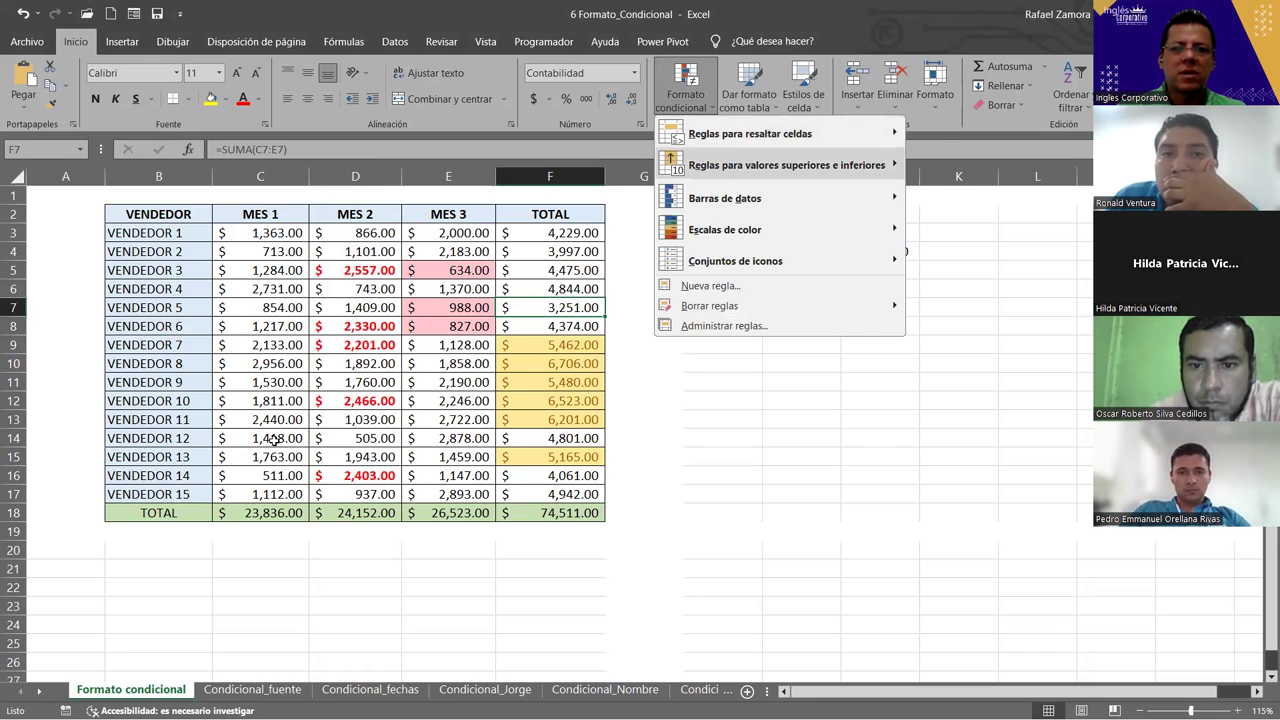
{"action": "left_click_drag", "start_coordinate": [260, 232], "coordinate": [260, 494]}
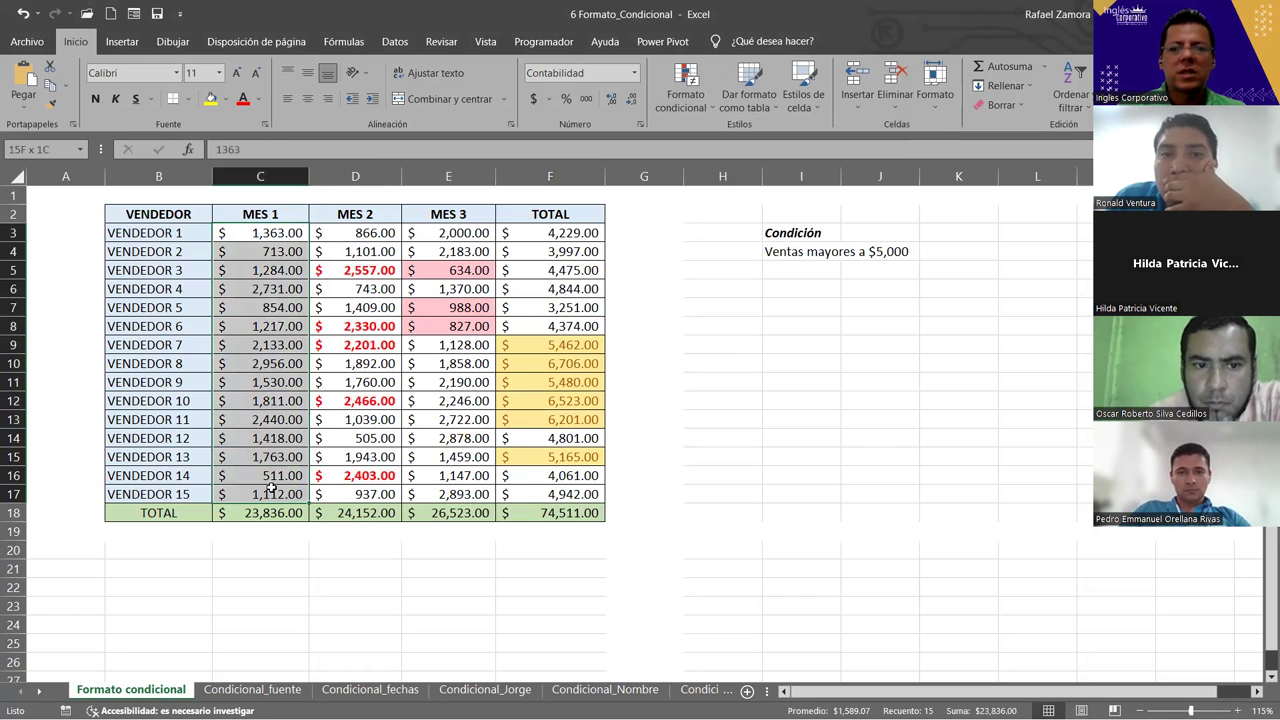
{"action": "left_click", "coordinate": [704, 108]}
{"action": "mouse_move", "coordinate": [724, 198]}
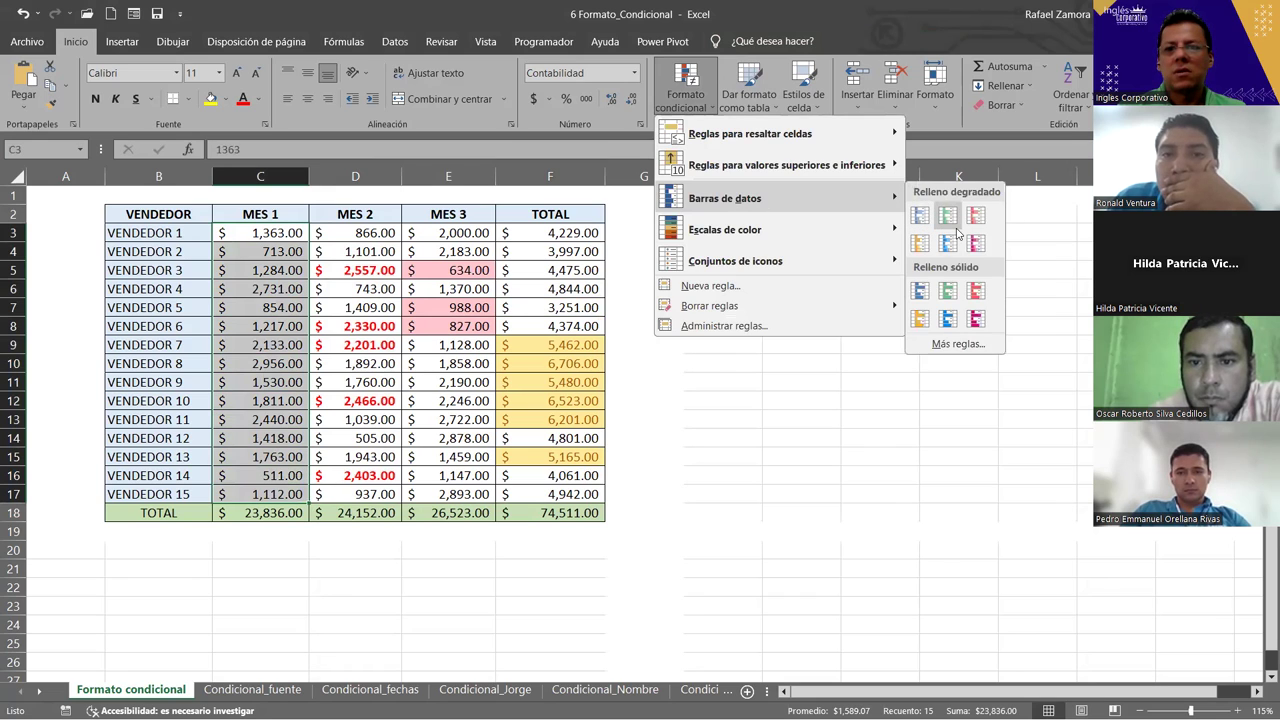
{"action": "left_click", "coordinate": [947, 215]}
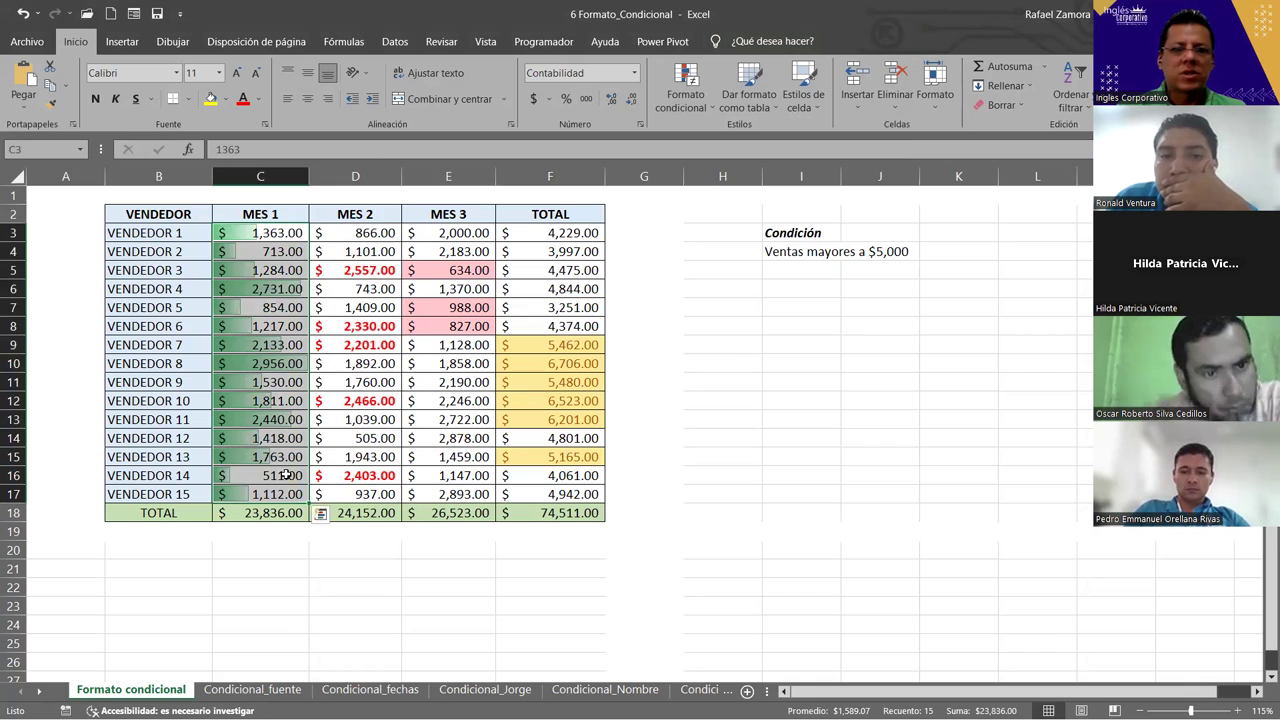
{"action": "left_click", "coordinate": [260, 245]}
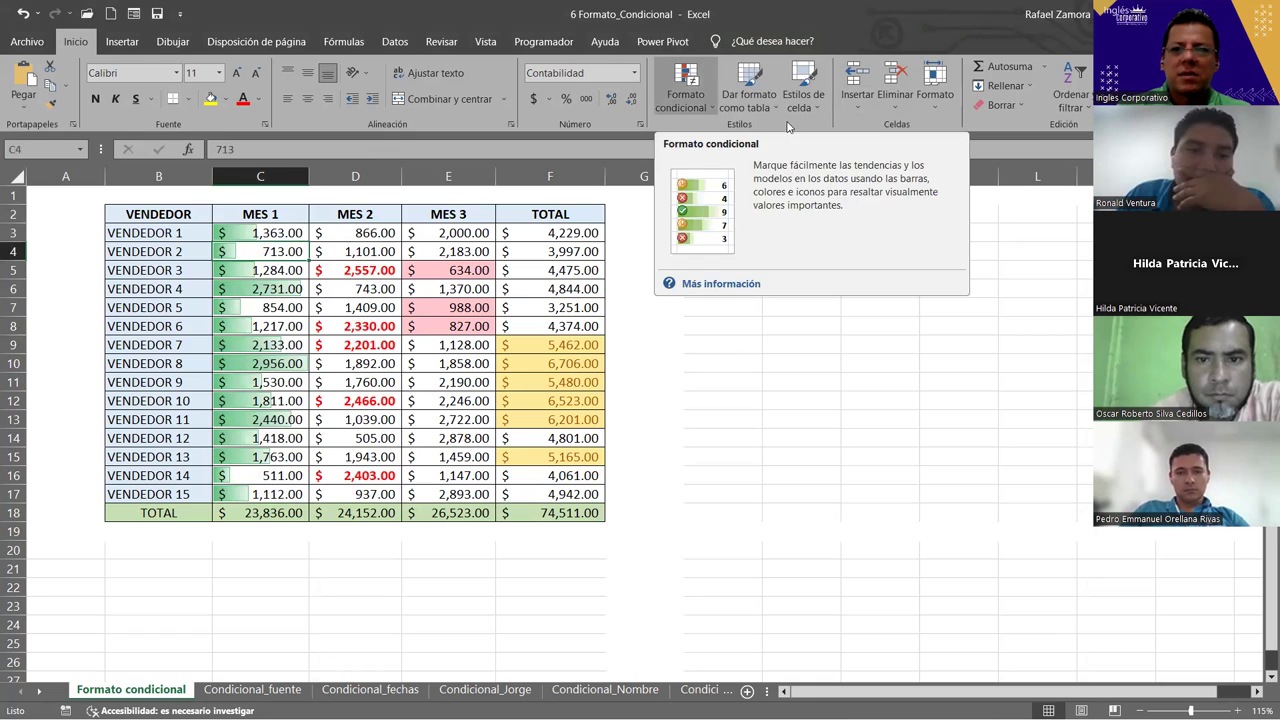
{"action": "left_click", "coordinate": [686, 100]}
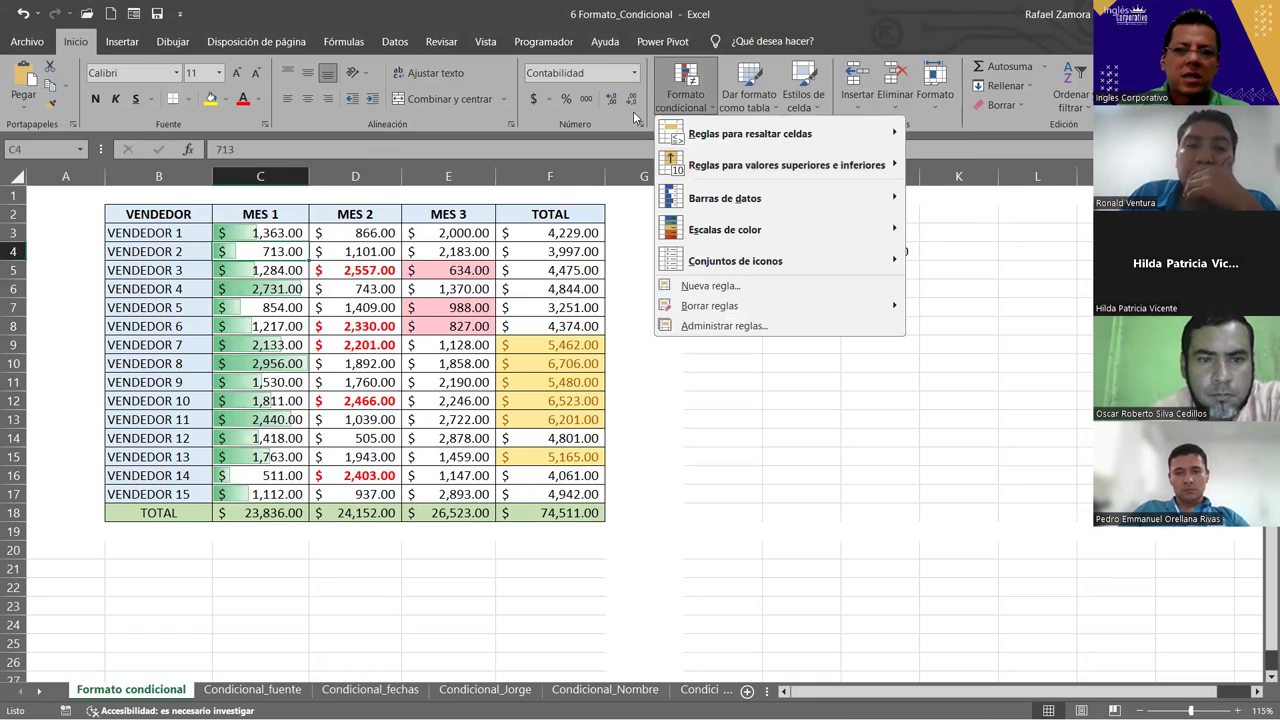
{"action": "left_click", "coordinate": [711, 422]}
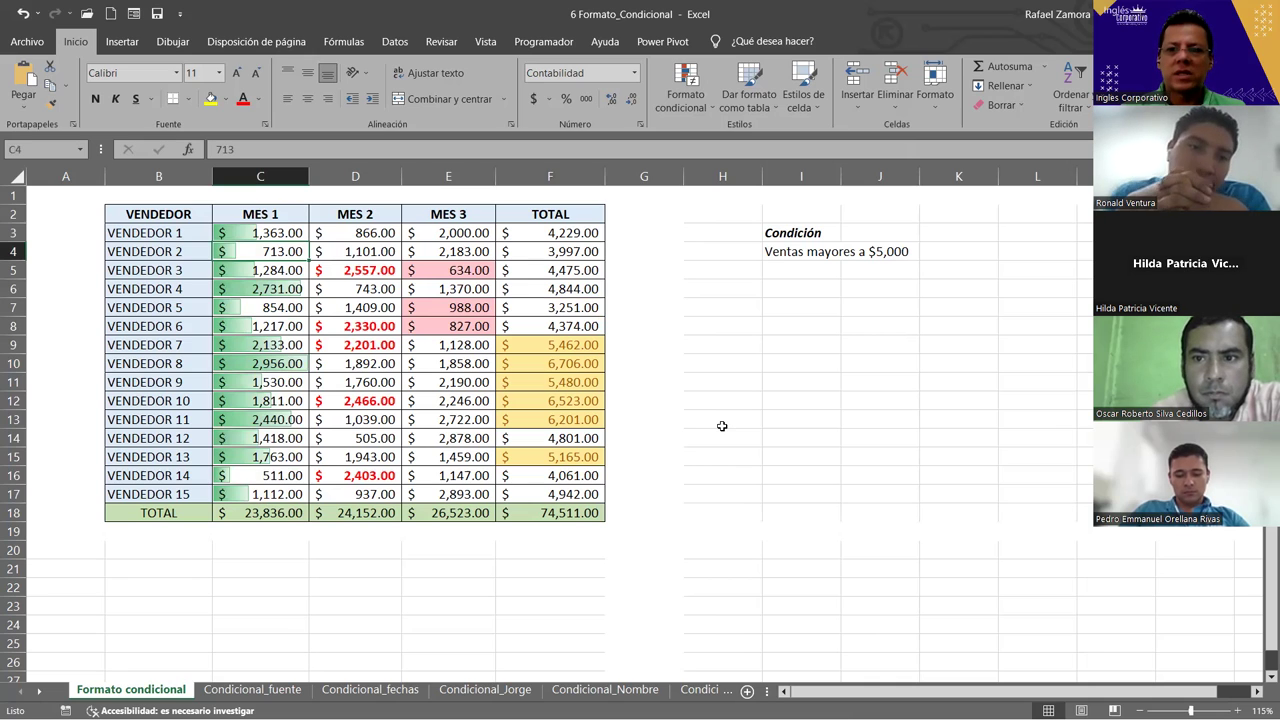
{"action": "left_click", "coordinate": [686, 100]}
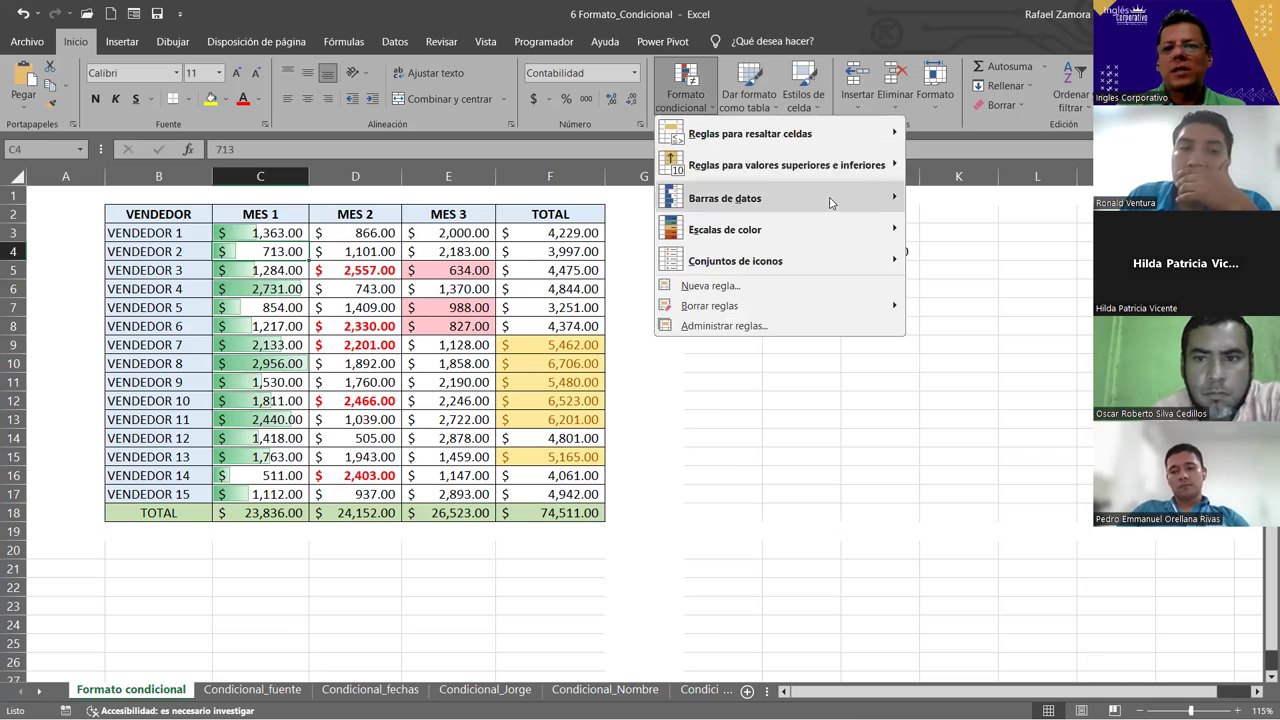
{"action": "left_click", "coordinate": [640, 374]}
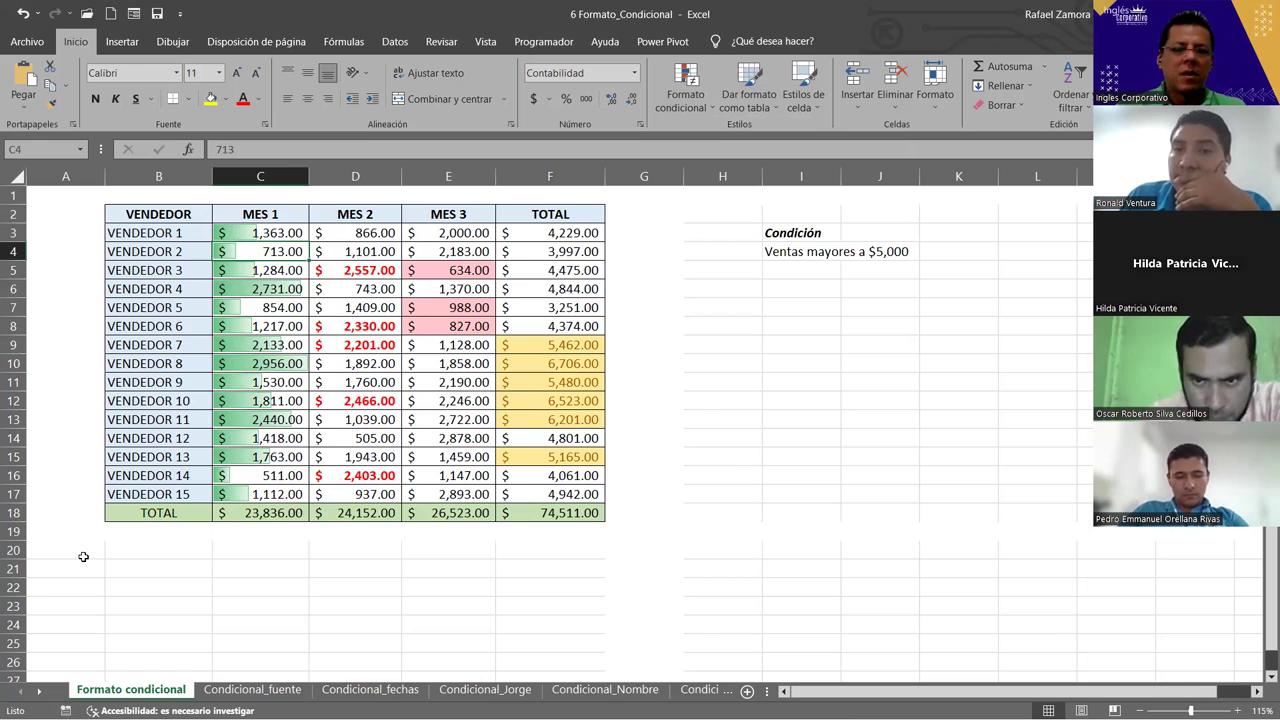
Open the Condicional_fuente sheet and check its data extent and Ingreso total formulas.
{"action": "left_click", "coordinate": [252, 689]}
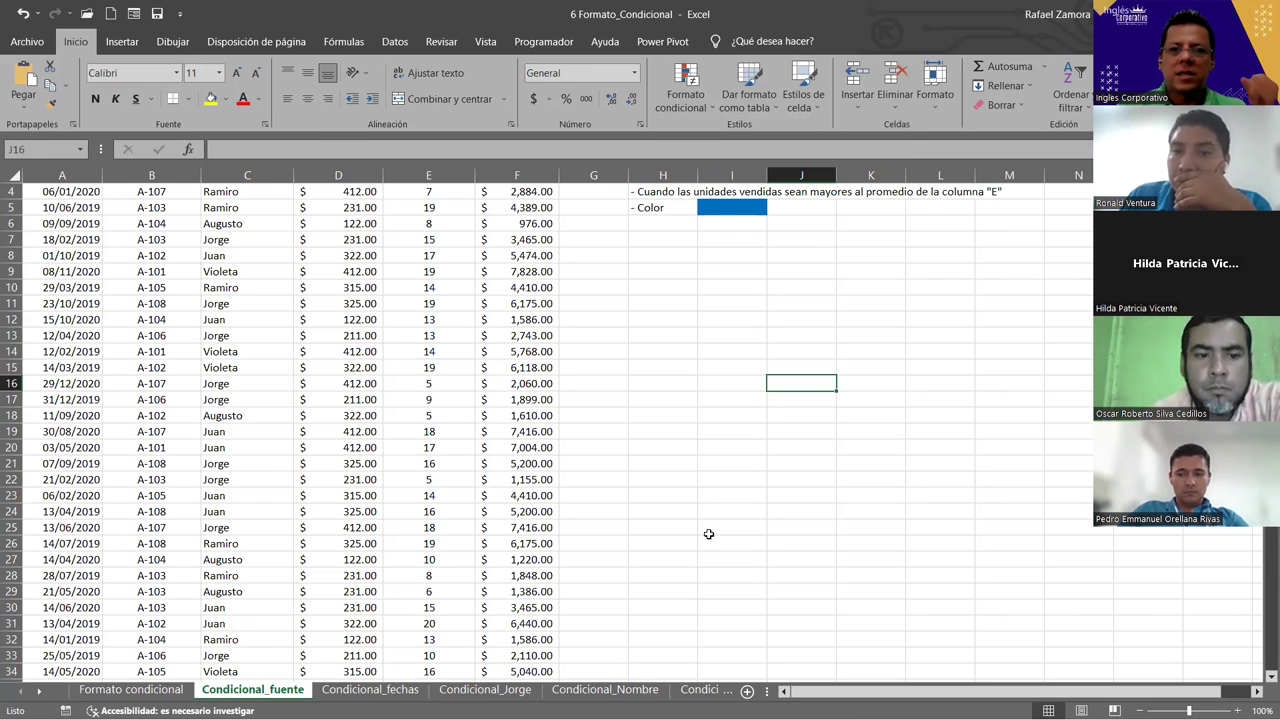
{"action": "scroll", "coordinate": [708, 532], "scroll_direction": "up", "scroll_amount": 1}
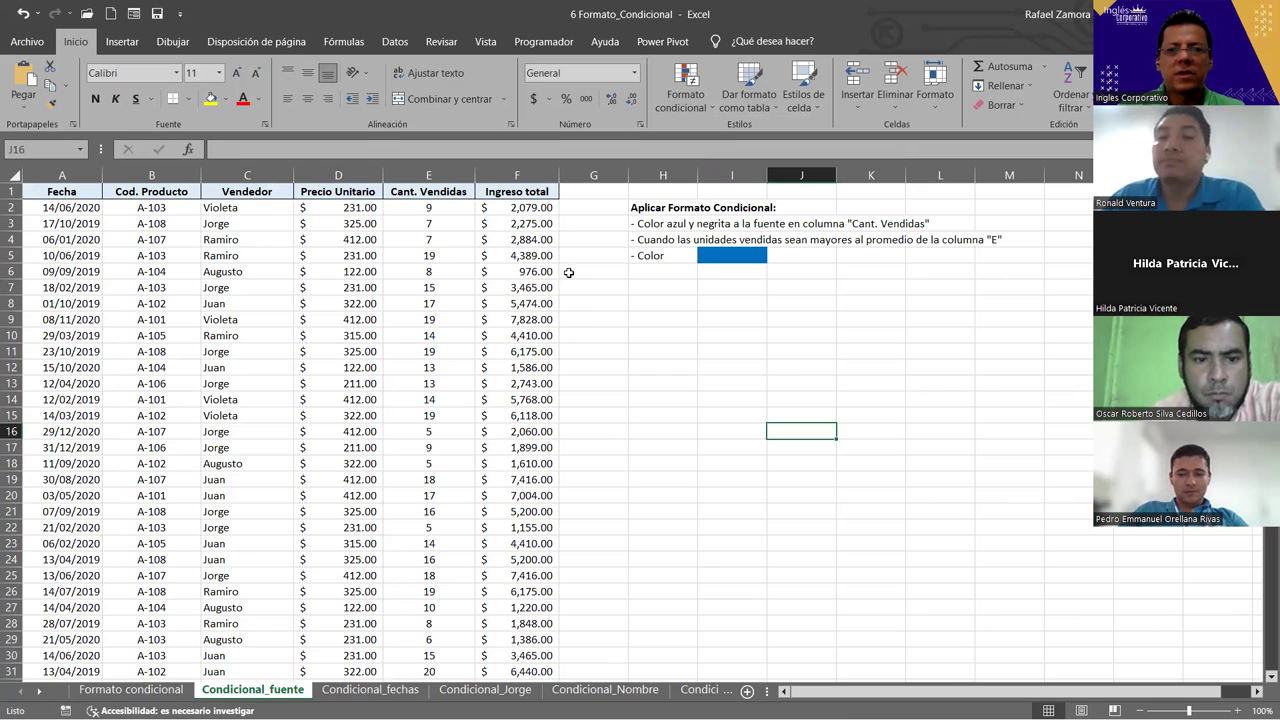
{"action": "left_click", "coordinate": [520, 210]}
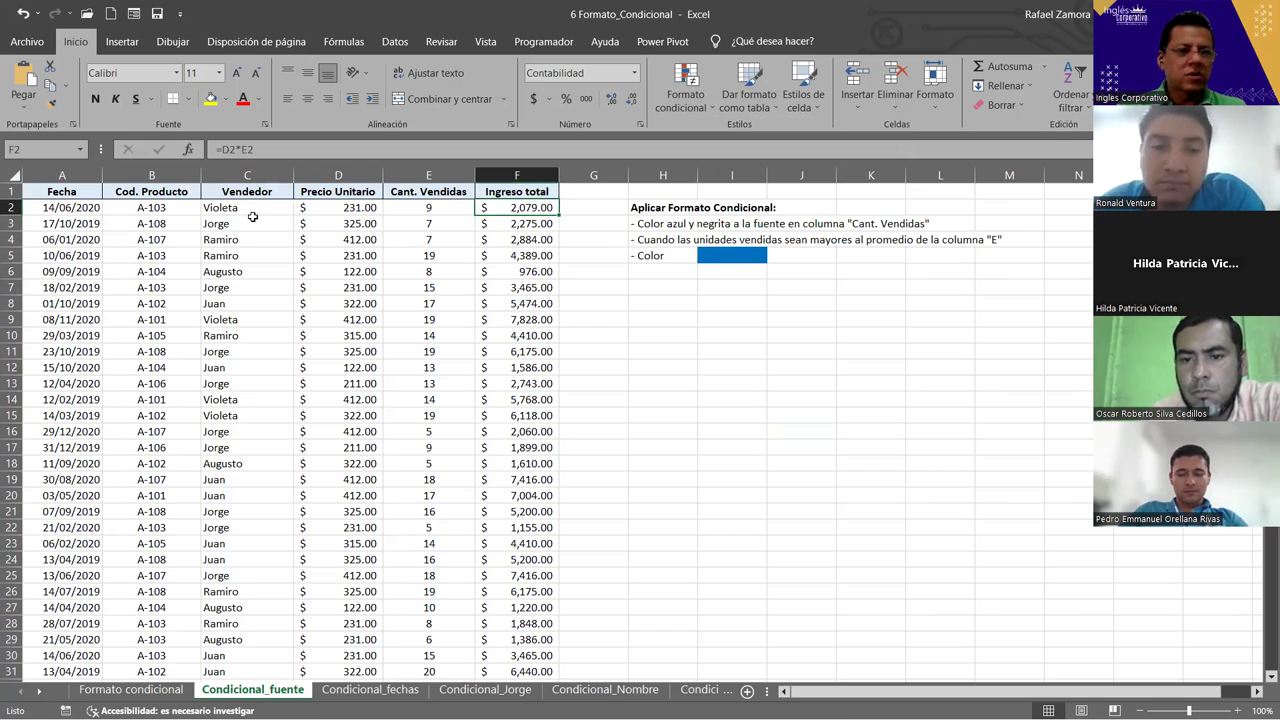
{"action": "left_click", "coordinate": [72, 204]}
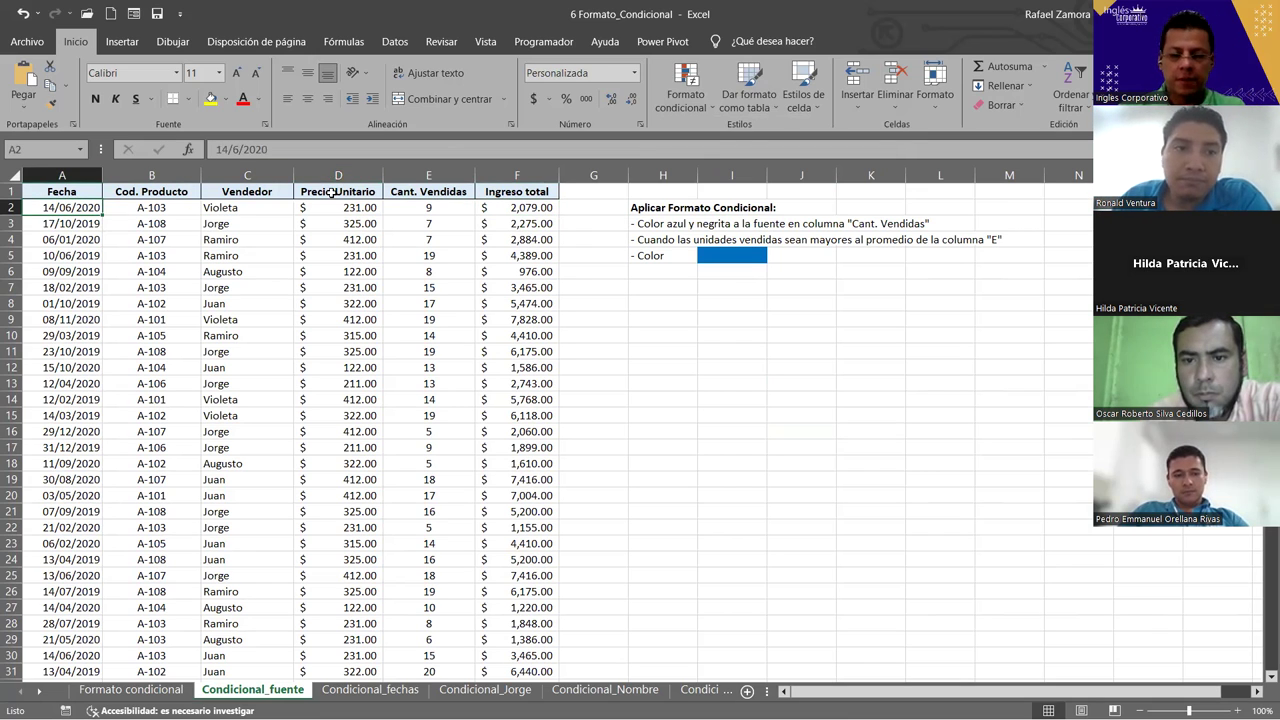
{"action": "key", "text": "ctrl+Down"}
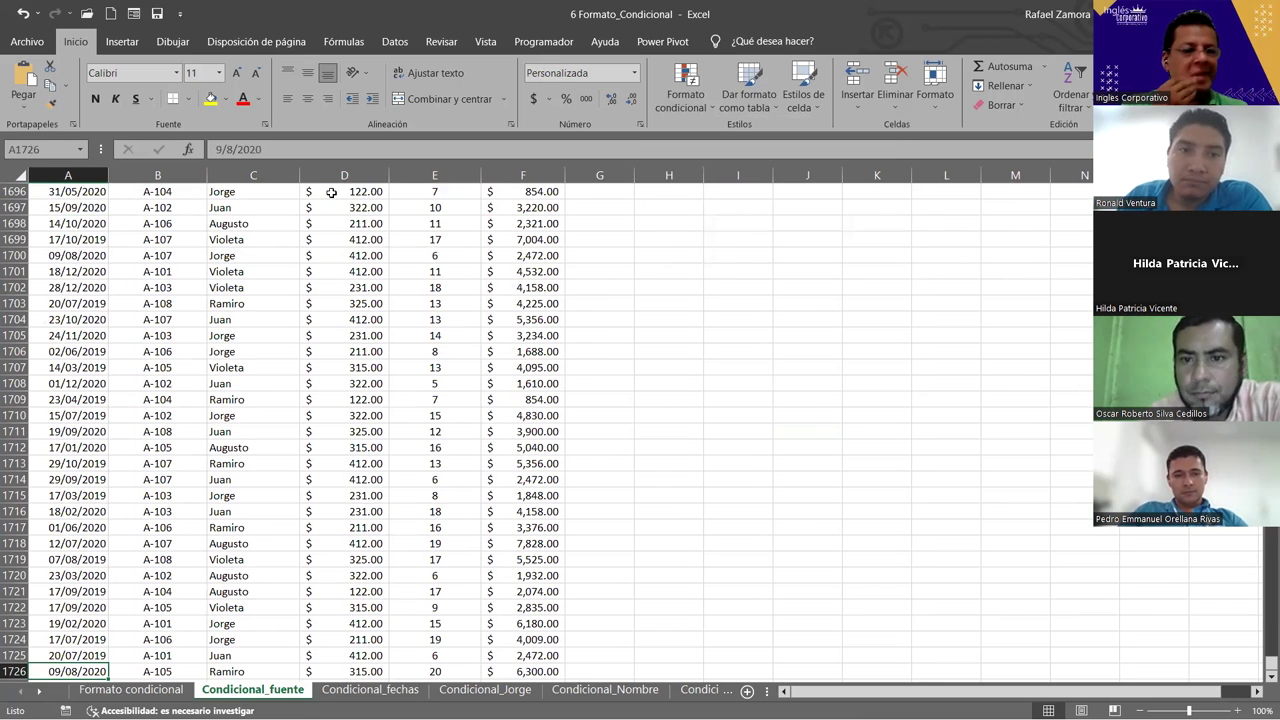
{"action": "key", "text": "ctrl+Up"}
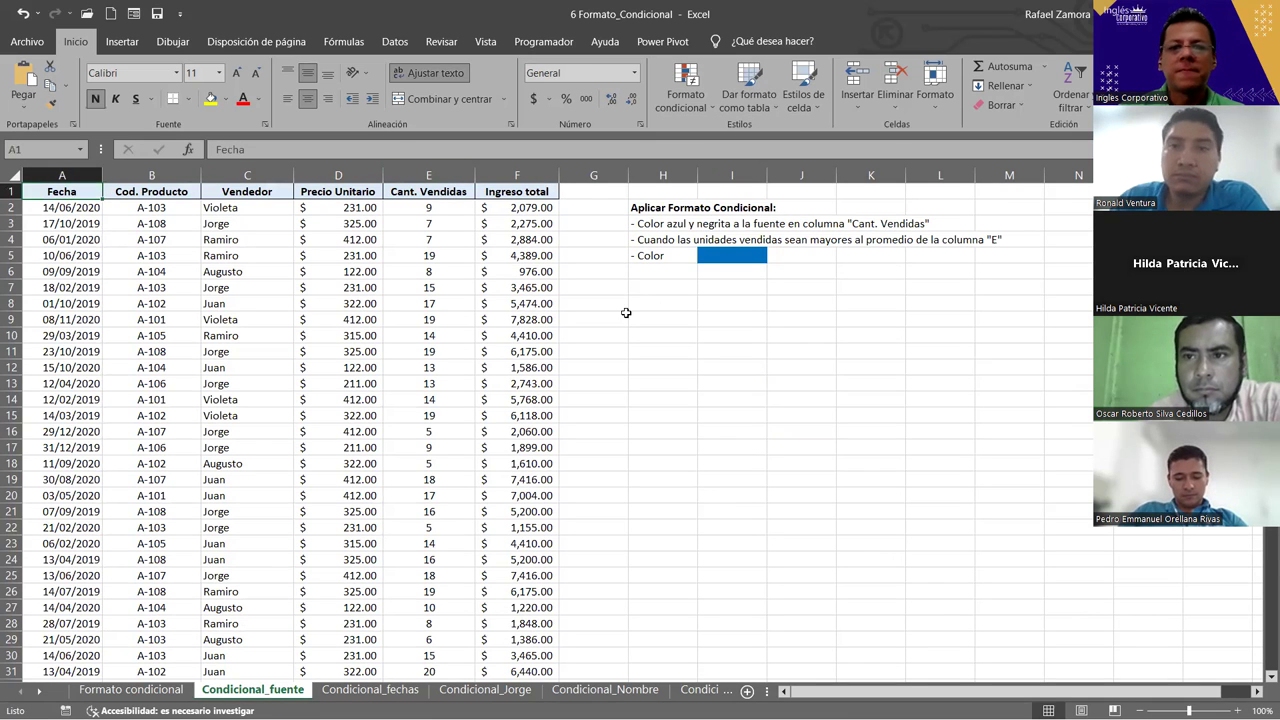
{"action": "left_click", "coordinate": [535, 256]}
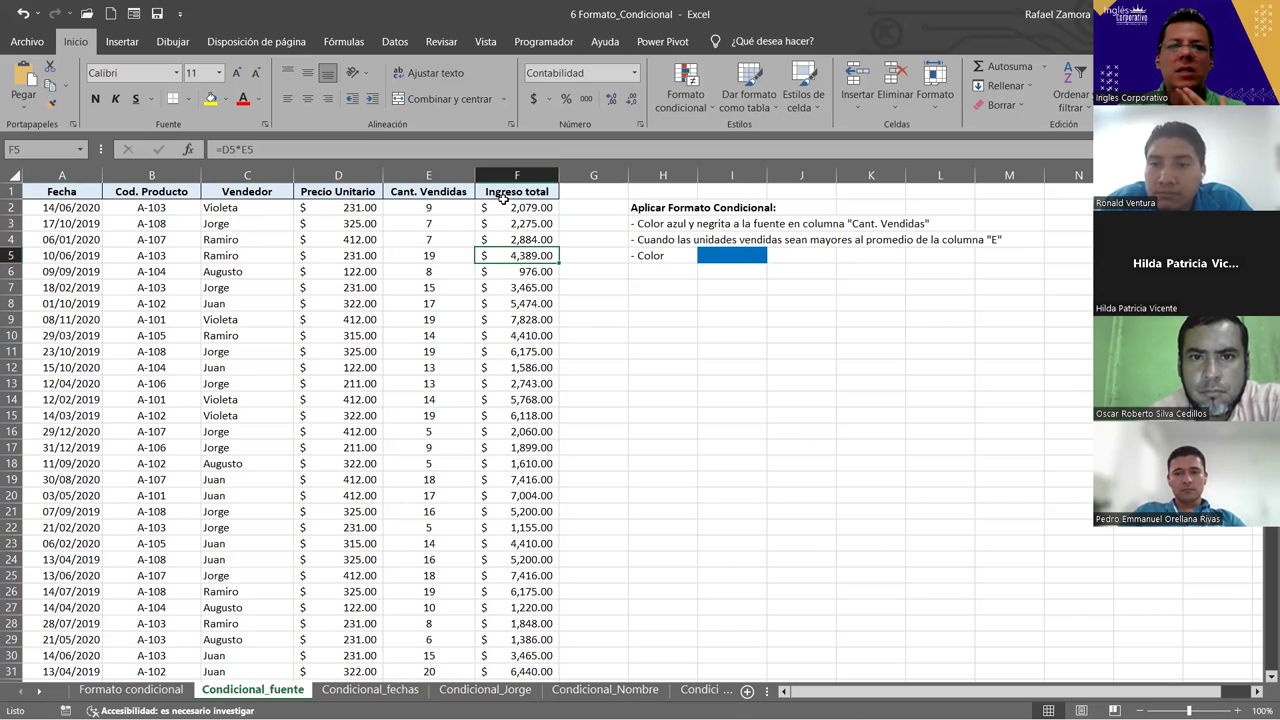
Select the Cant. Vendidas values E2:E1726 and open the Formato condicional menu.
{"action": "left_click", "coordinate": [452, 168]}
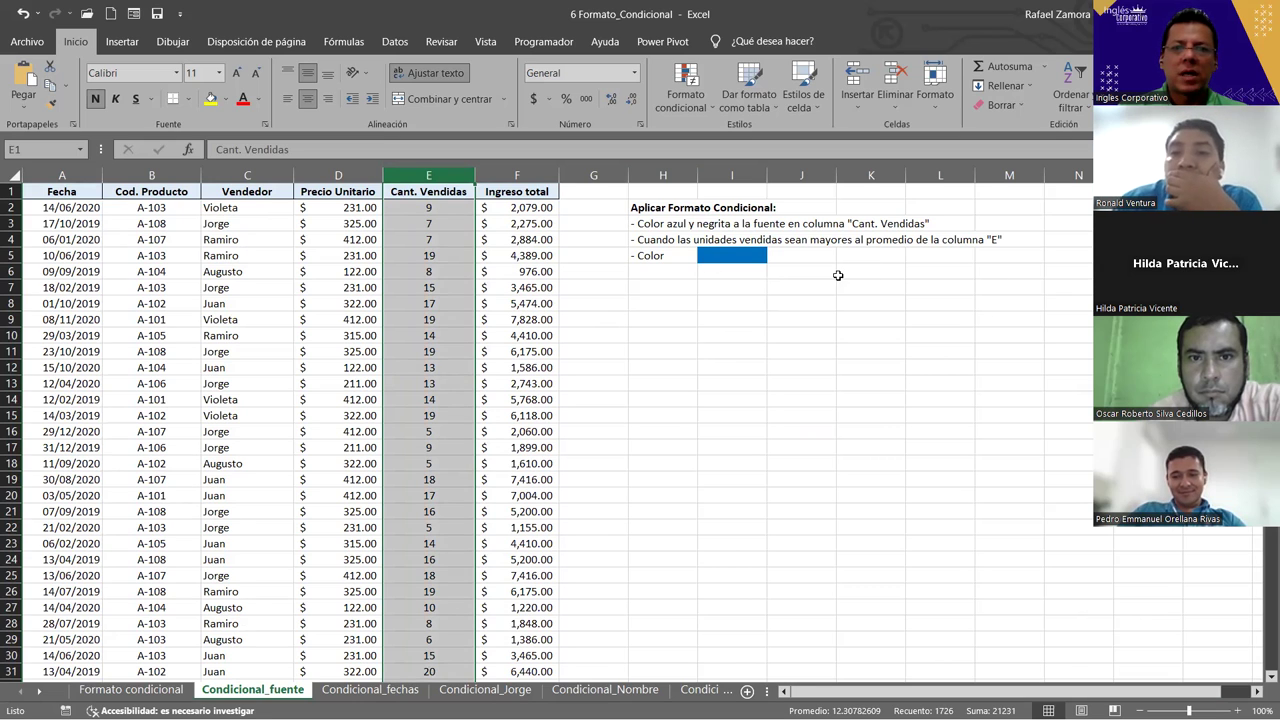
{"action": "left_click", "coordinate": [421, 207]}
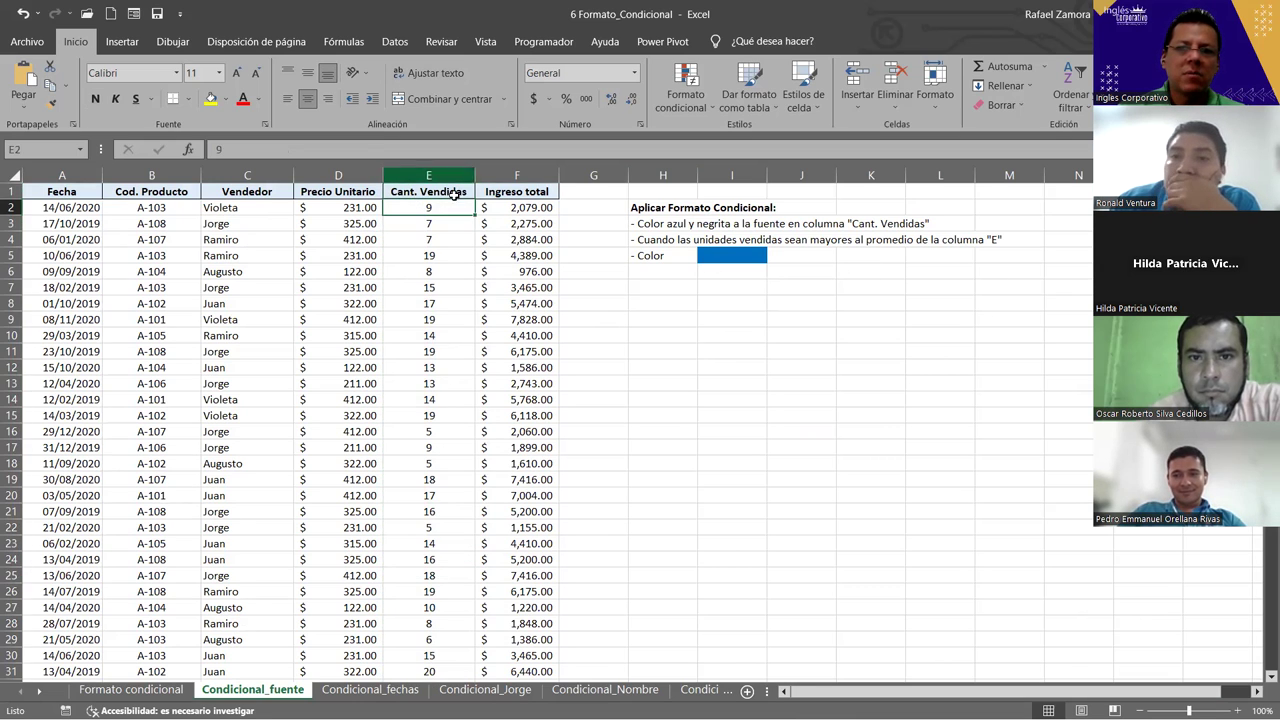
{"action": "left_click", "coordinate": [430, 176]}
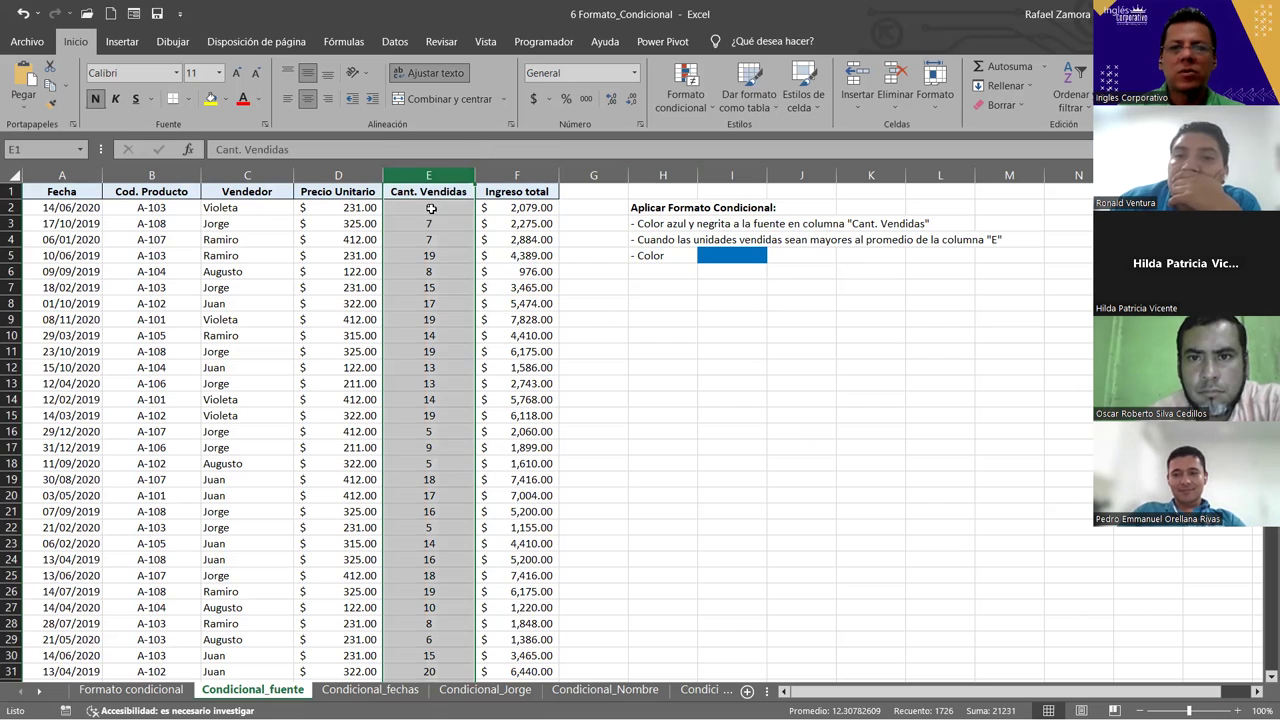
{"action": "left_click", "coordinate": [459, 208]}
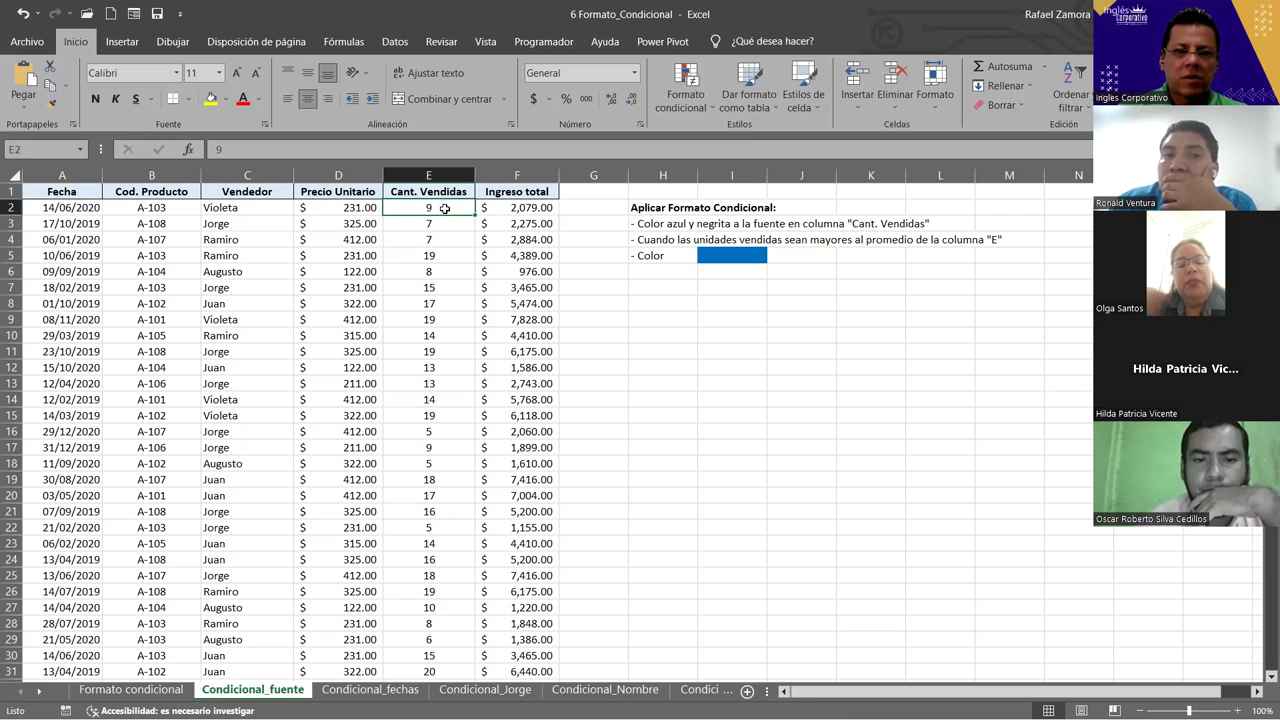
{"action": "key", "text": "ctrl+shift+Down"}
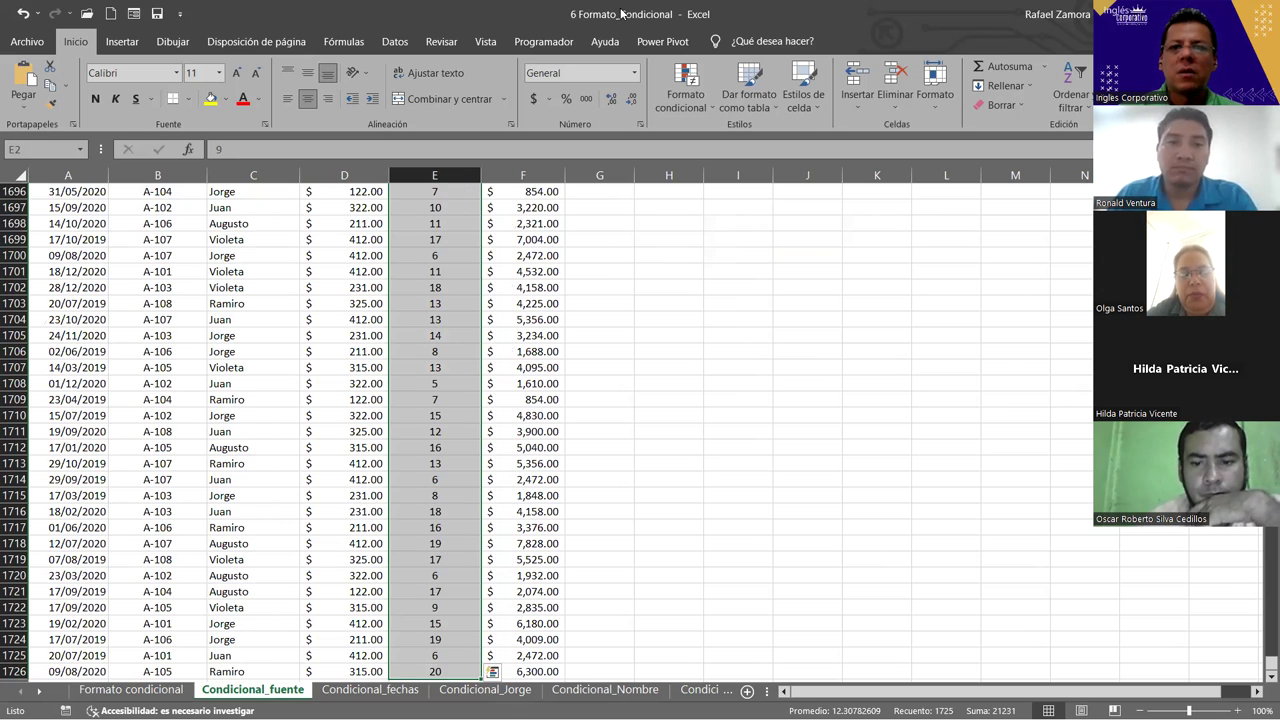
{"action": "left_click", "coordinate": [697, 108]}
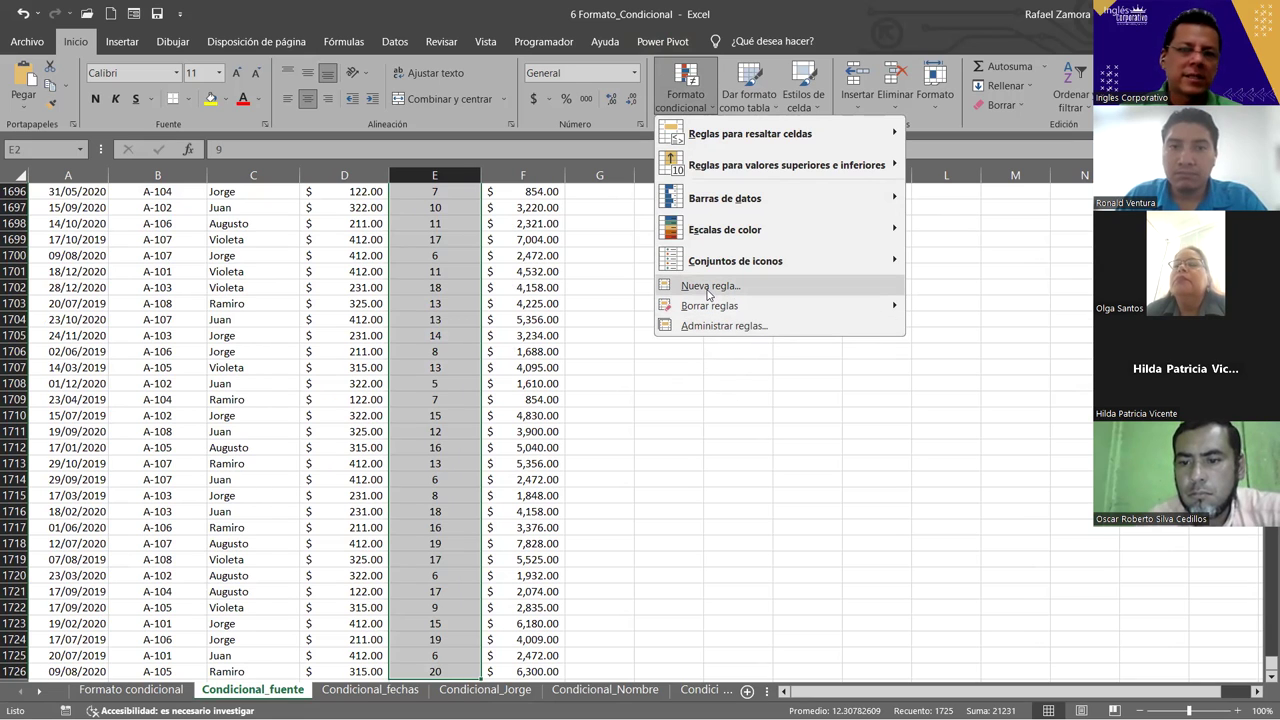
Choose Nueva regla to start a new conditional formatting rule.
{"action": "left_click", "coordinate": [709, 287]}
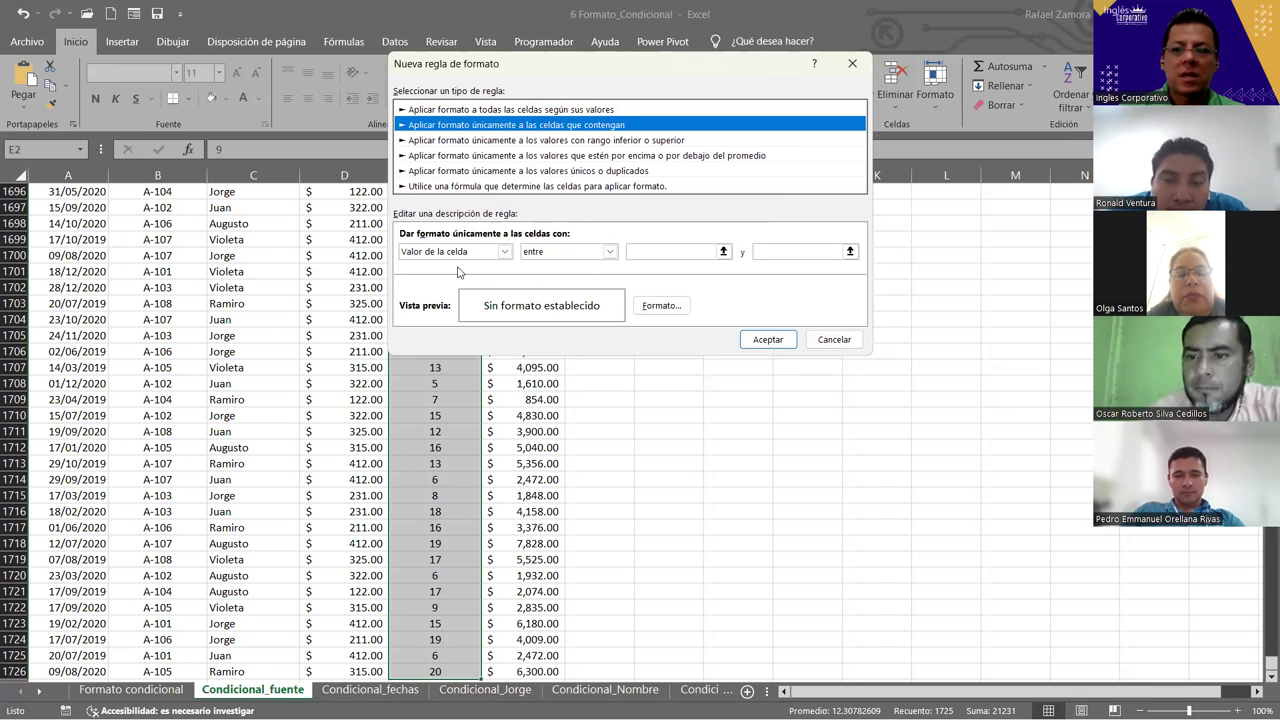
Check the Valor de la celda and entre dropdowns, leaving both unchanged.
{"action": "left_click", "coordinate": [505, 252]}
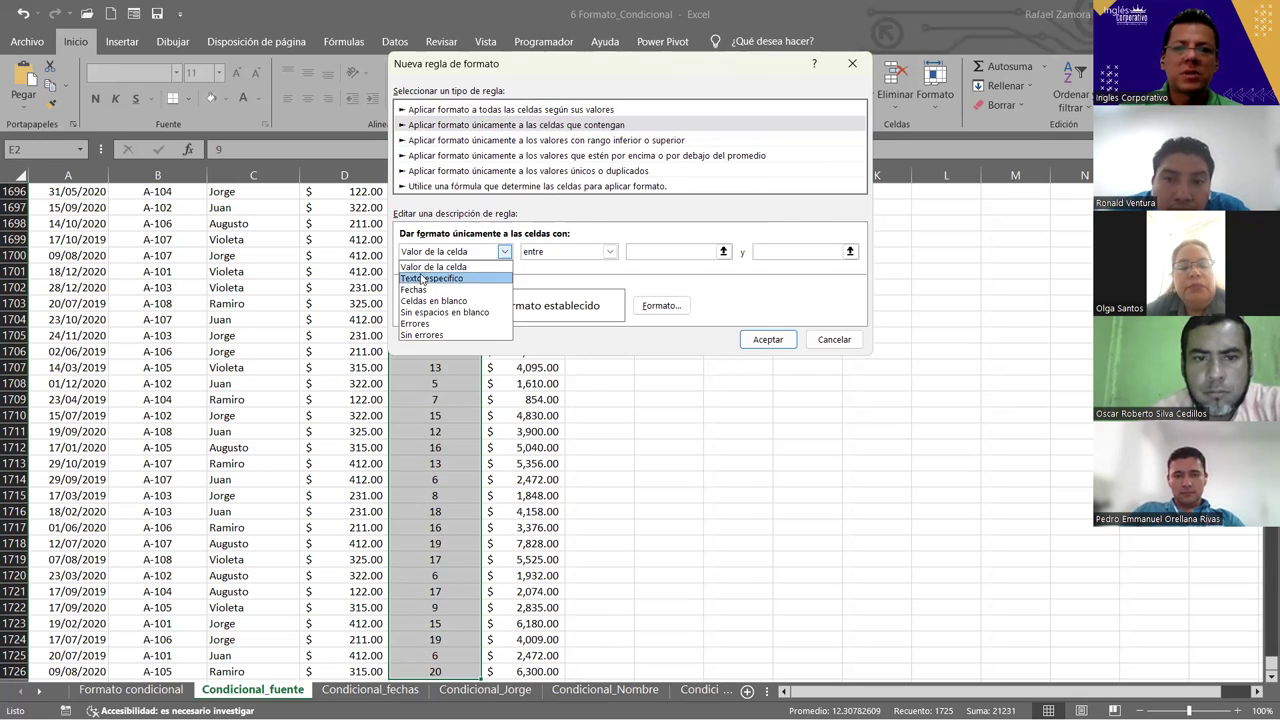
{"action": "left_click", "coordinate": [609, 252]}
{"action": "left_click", "coordinate": [610, 252]}
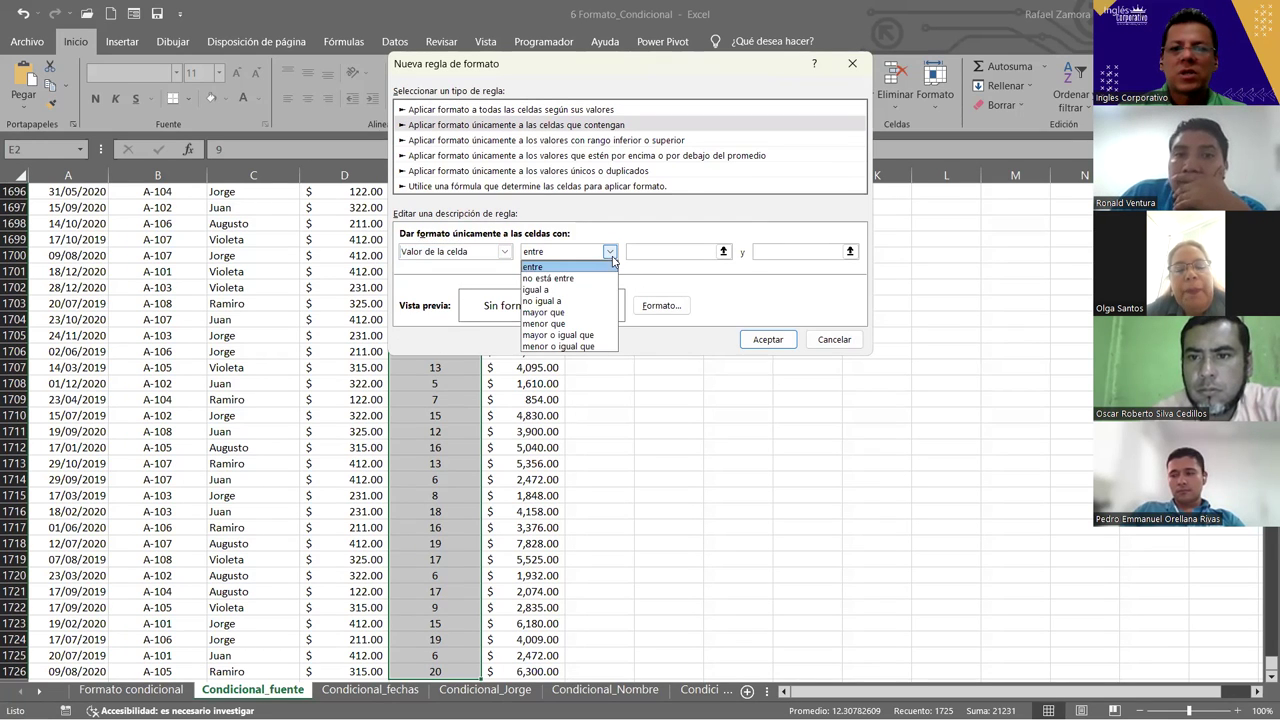
{"action": "left_click", "coordinate": [724, 277]}
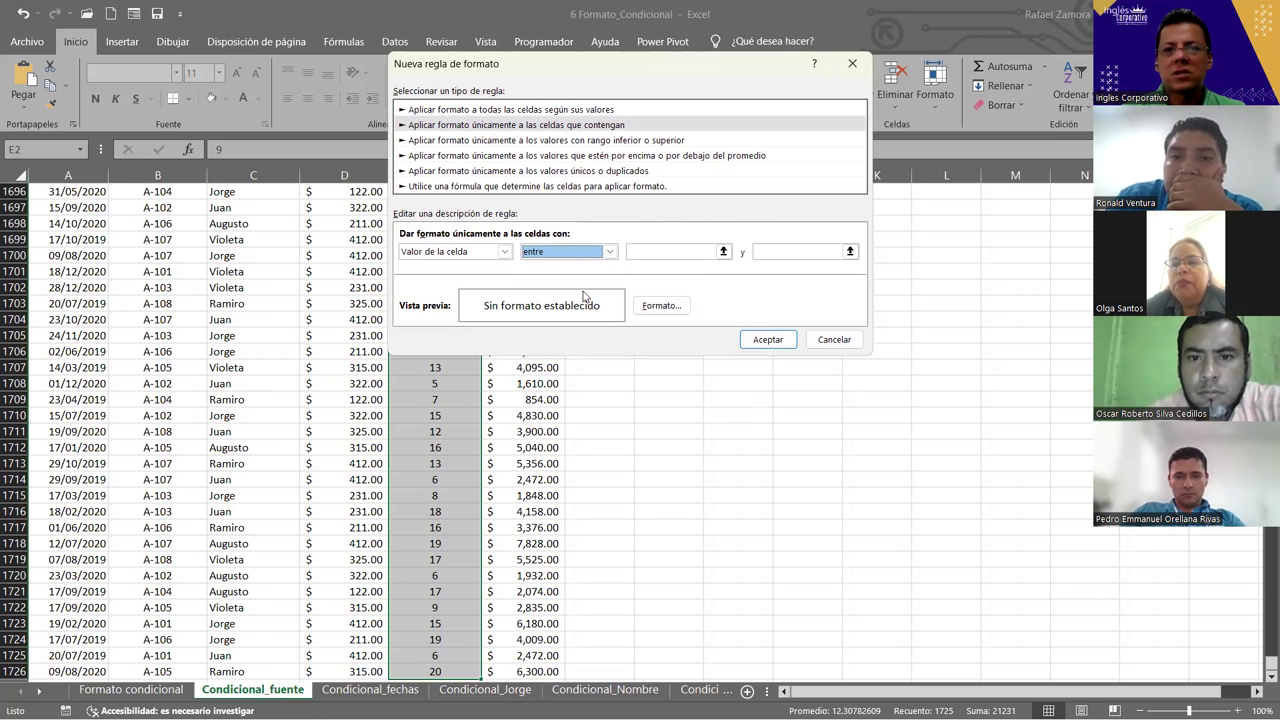
Look through the rule types, ending on 'Utilice una fórmula que determine las celdas…'.
{"action": "left_click", "coordinate": [676, 141]}
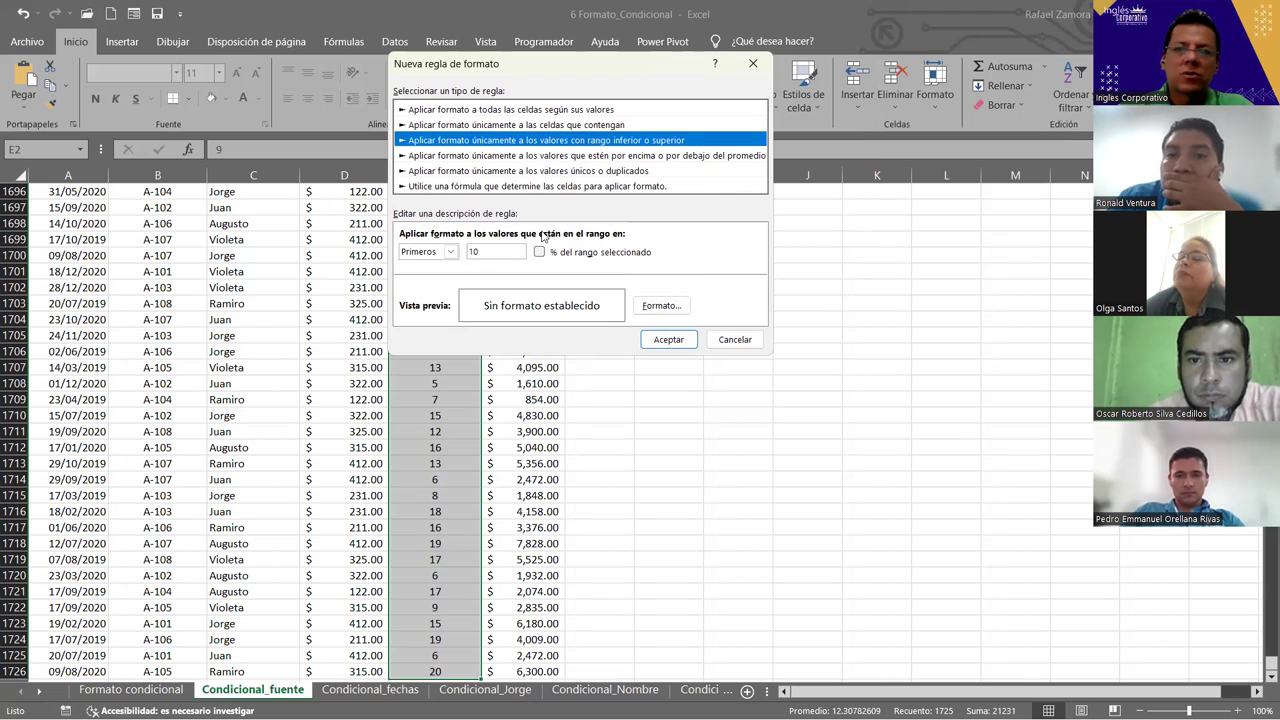
{"action": "left_click", "coordinate": [608, 157]}
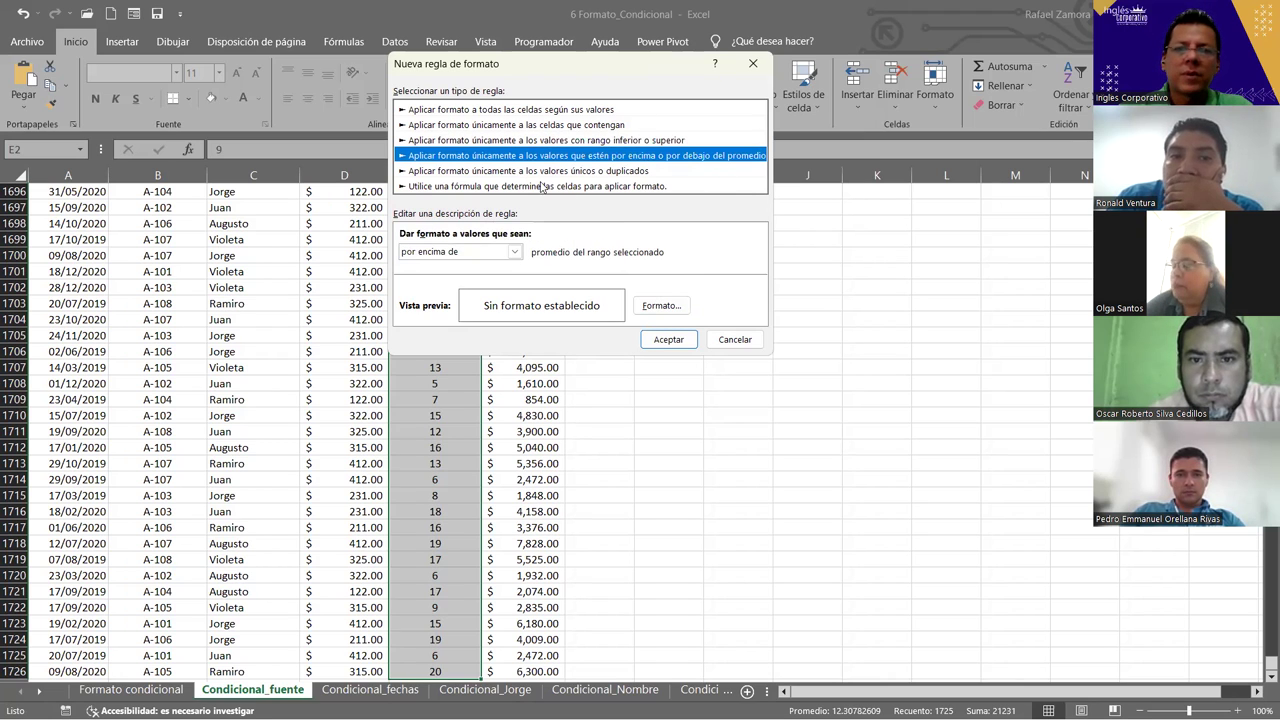
{"action": "left_click", "coordinate": [637, 172]}
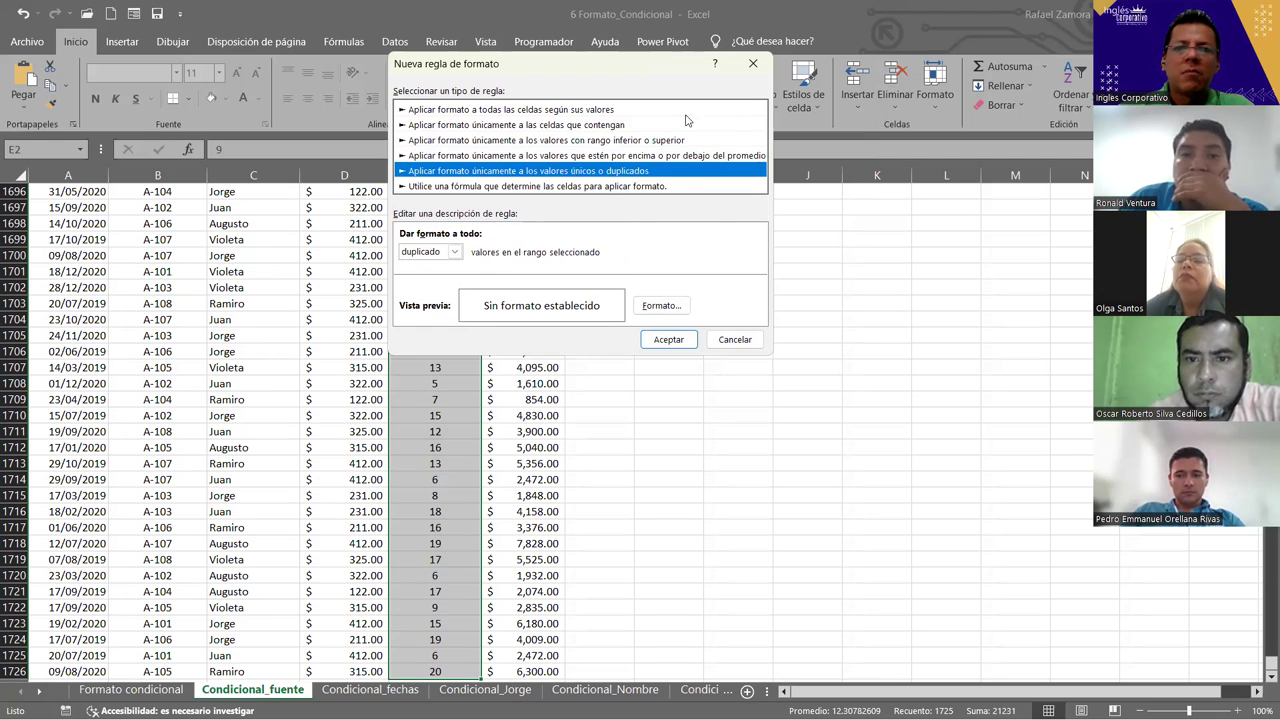
{"action": "left_click", "coordinate": [636, 187]}
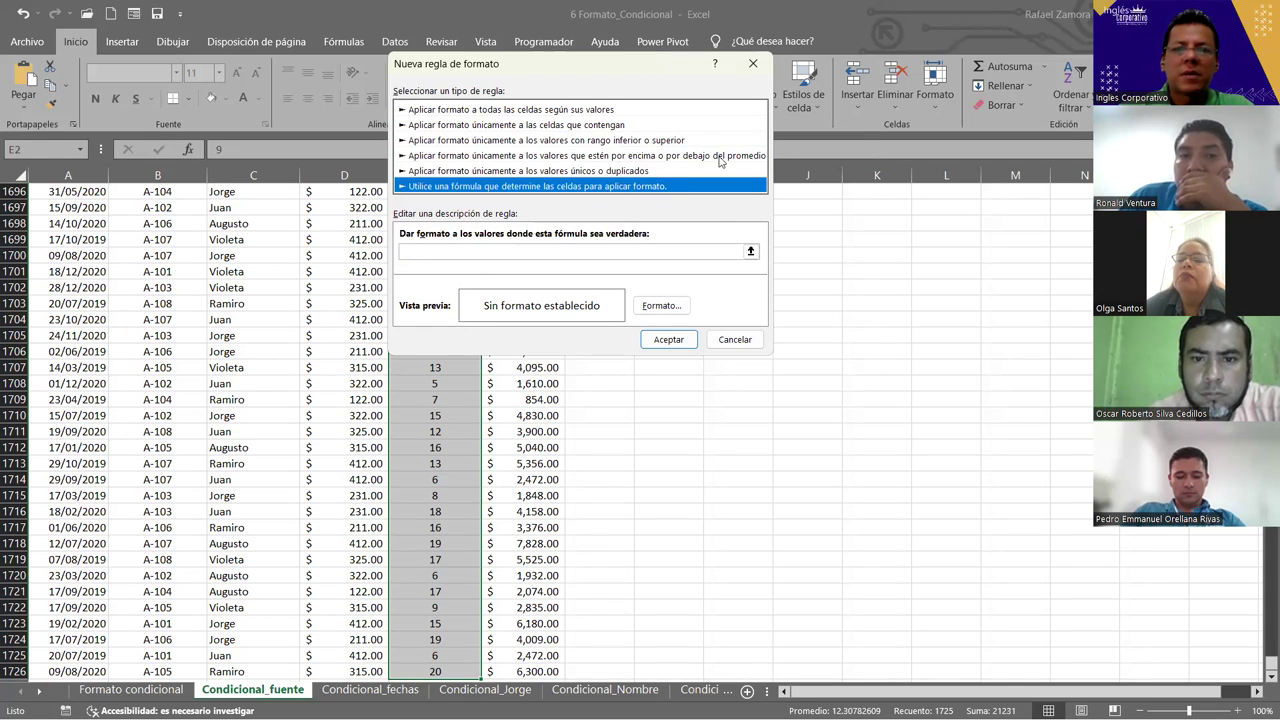
{"action": "left_click", "coordinate": [697, 253]}
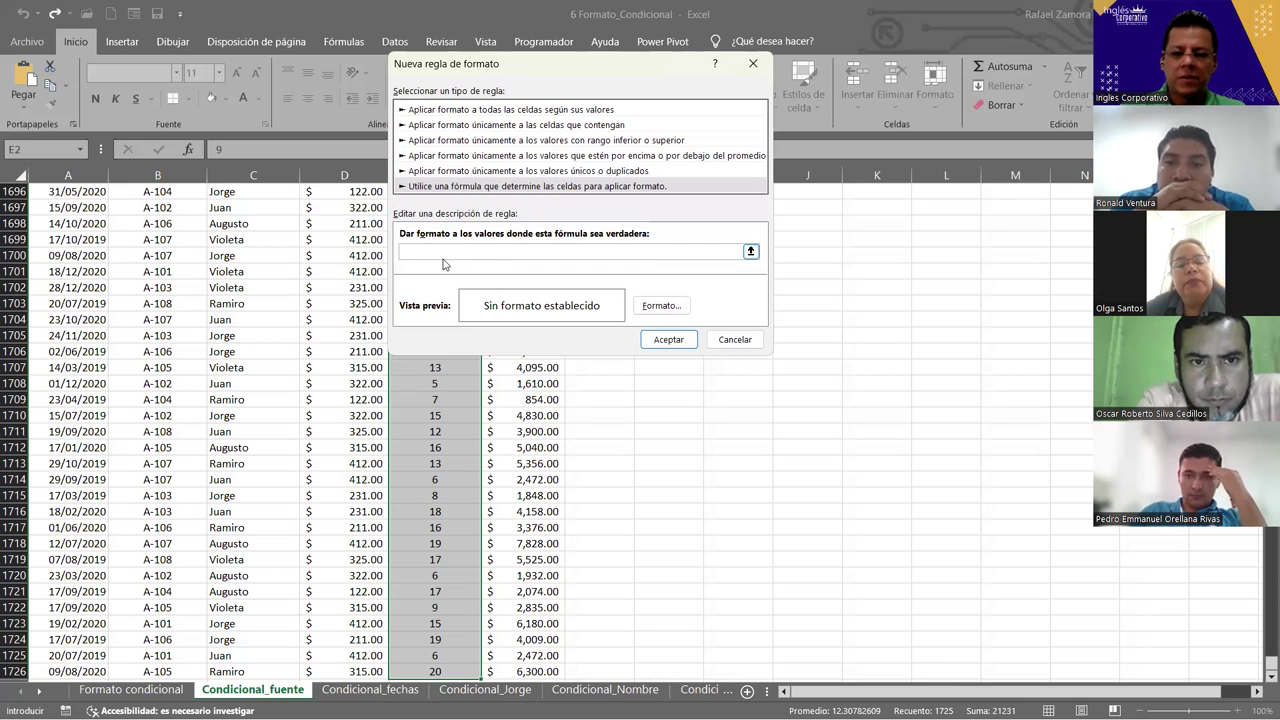
{"action": "type", "text": "=sum"}
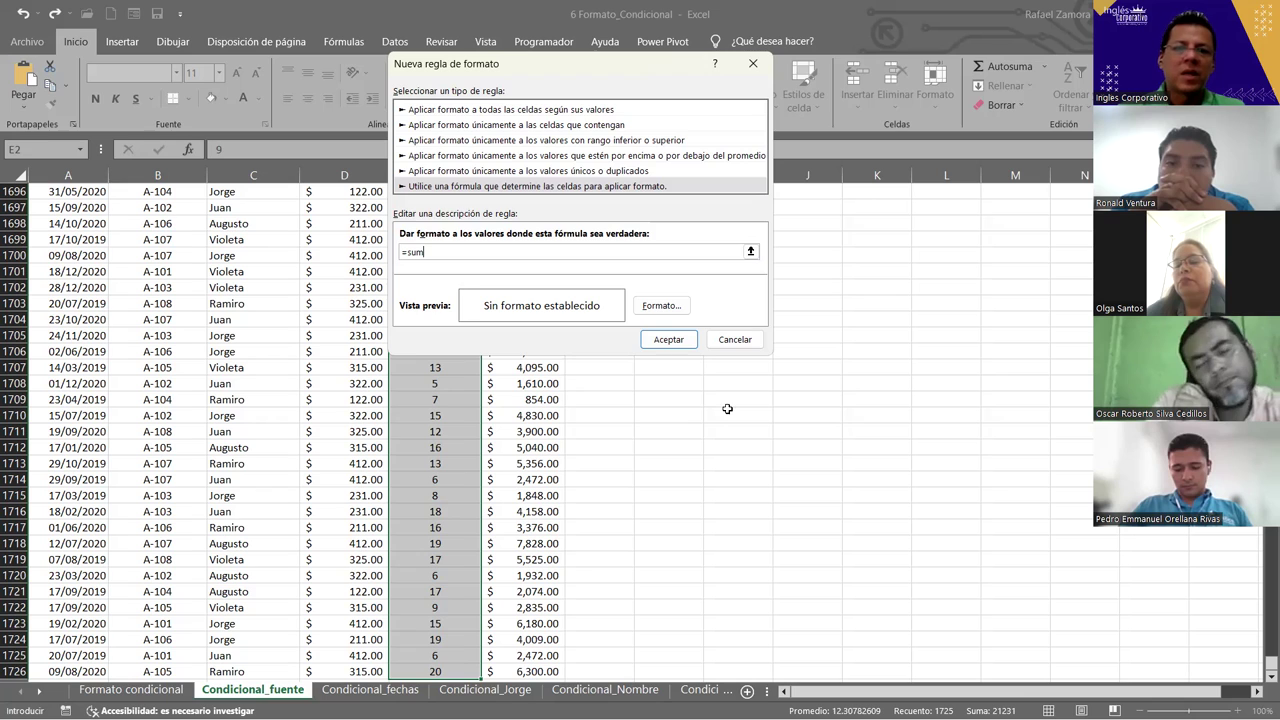
{"action": "left_click_drag", "start_coordinate": [428, 252], "coordinate": [380, 251]}
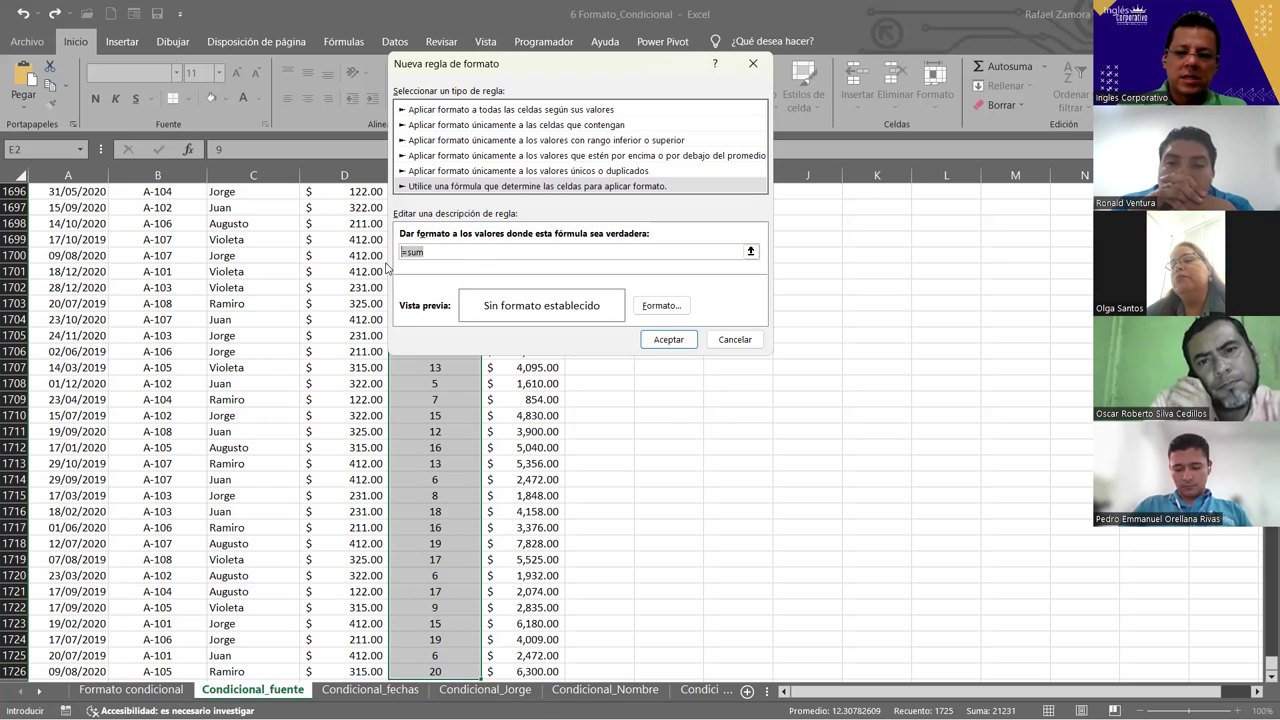
{"action": "key", "text": "BackSpace"}
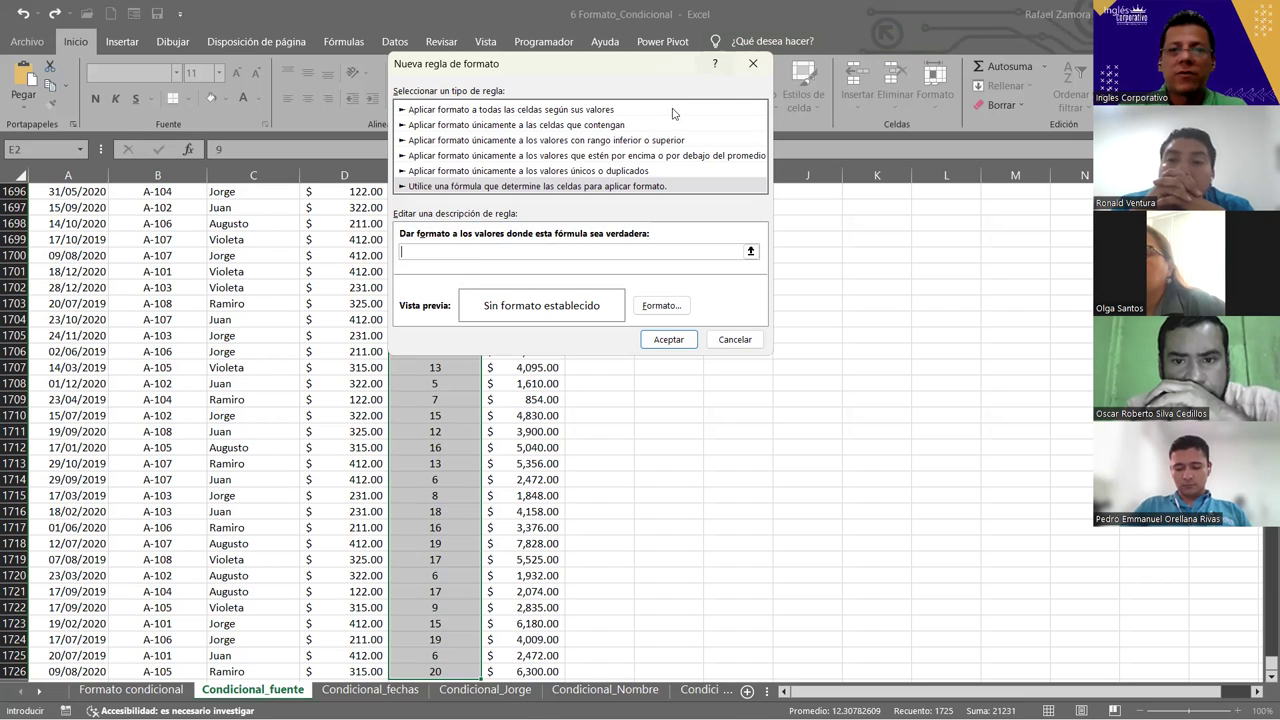
Choose the above/below average rule type with 'por encima de', then open Formato...
{"action": "left_click", "coordinate": [597, 109]}
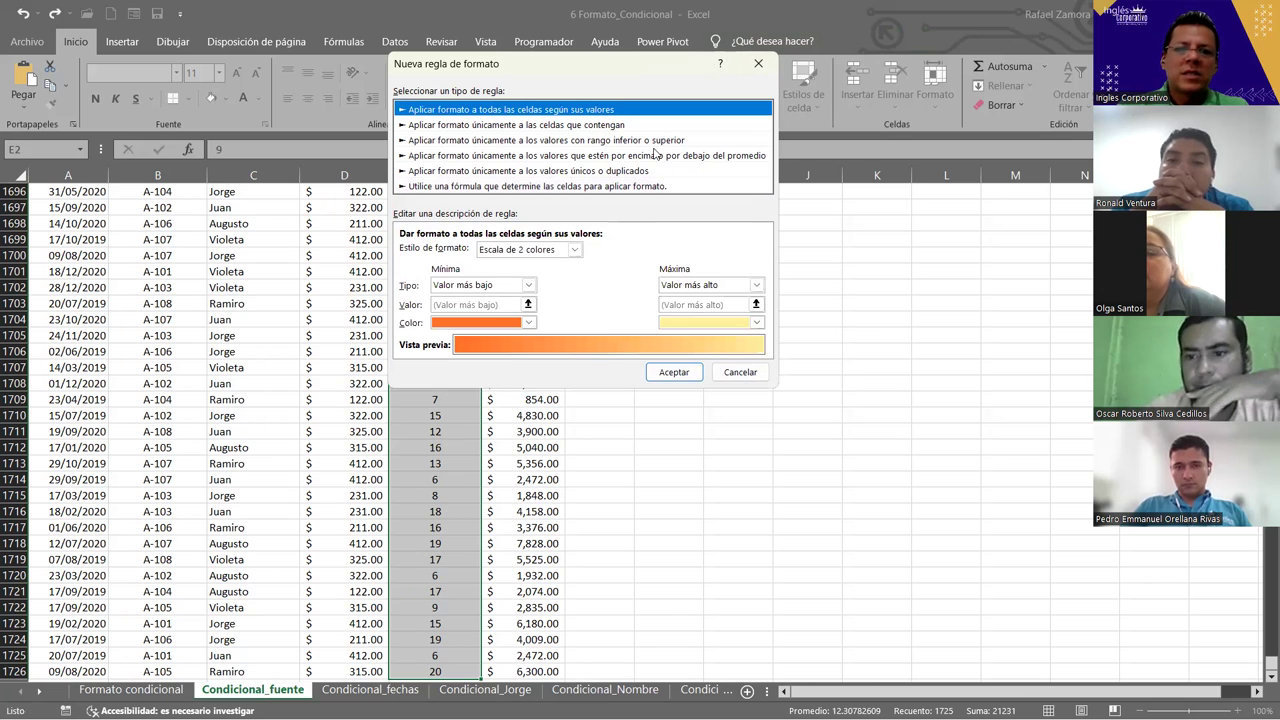
{"action": "left_click", "coordinate": [690, 124]}
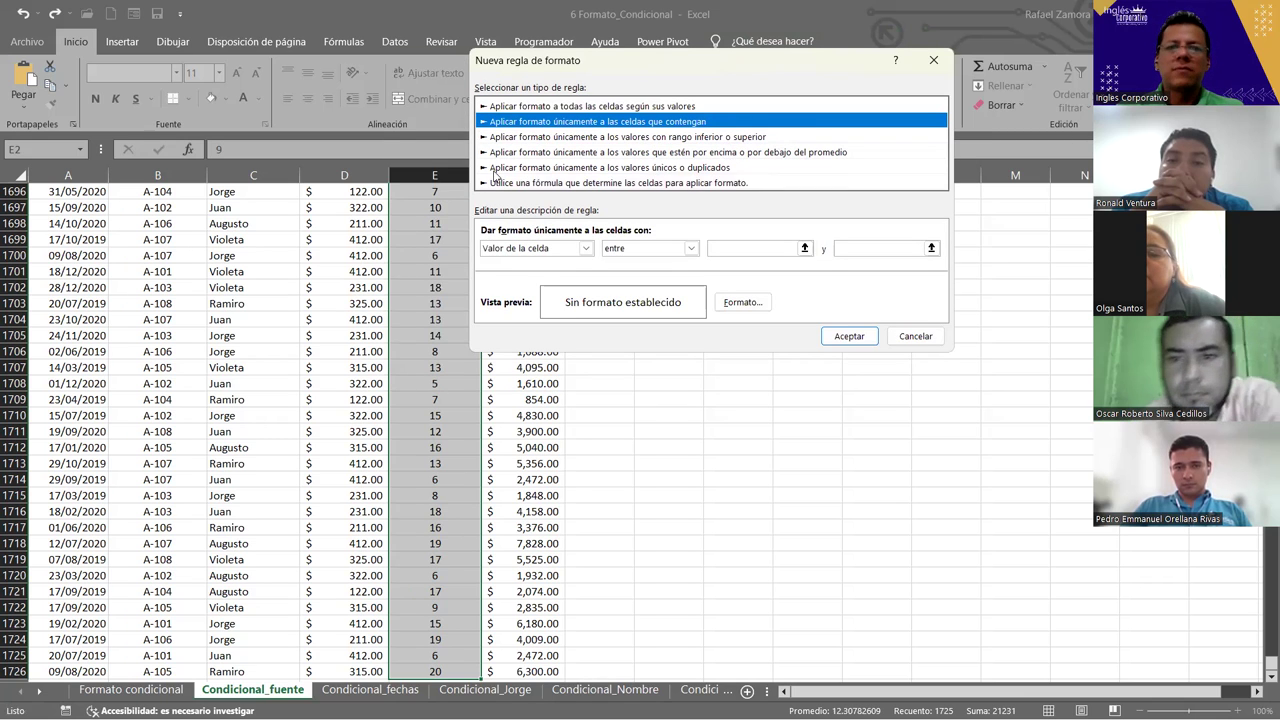
{"action": "left_click", "coordinate": [553, 153]}
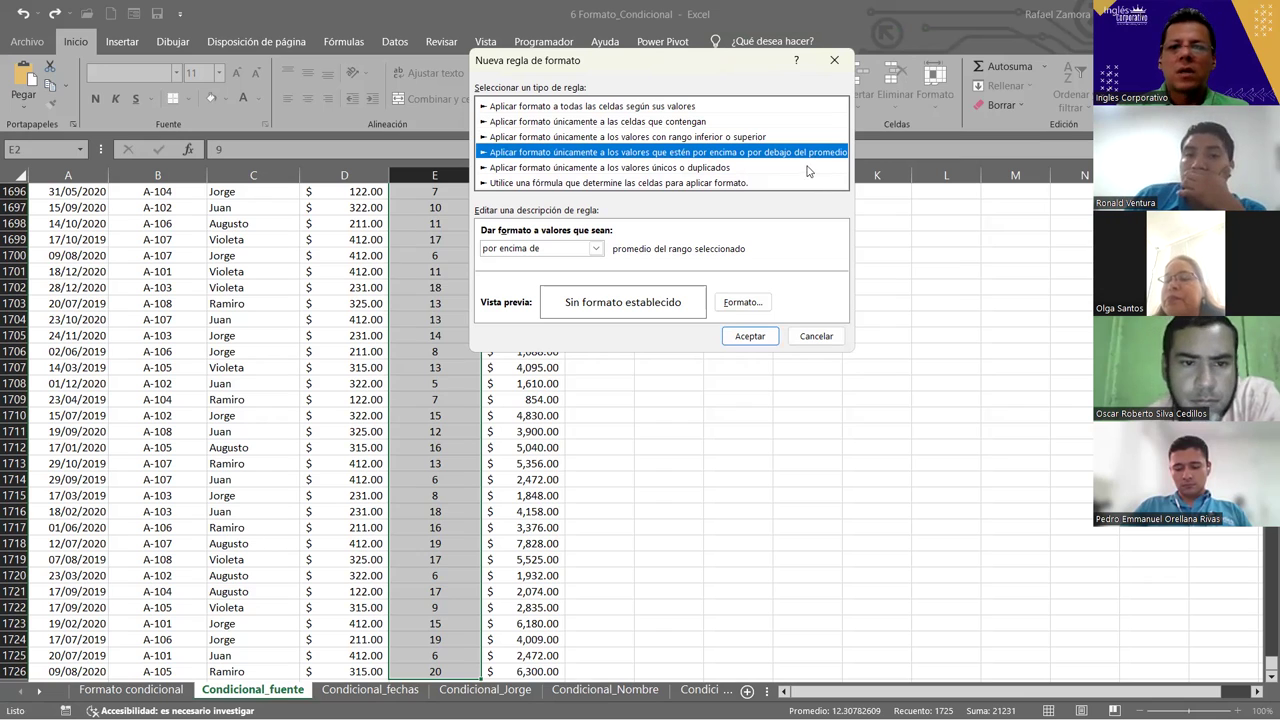
{"action": "left_click", "coordinate": [595, 249]}
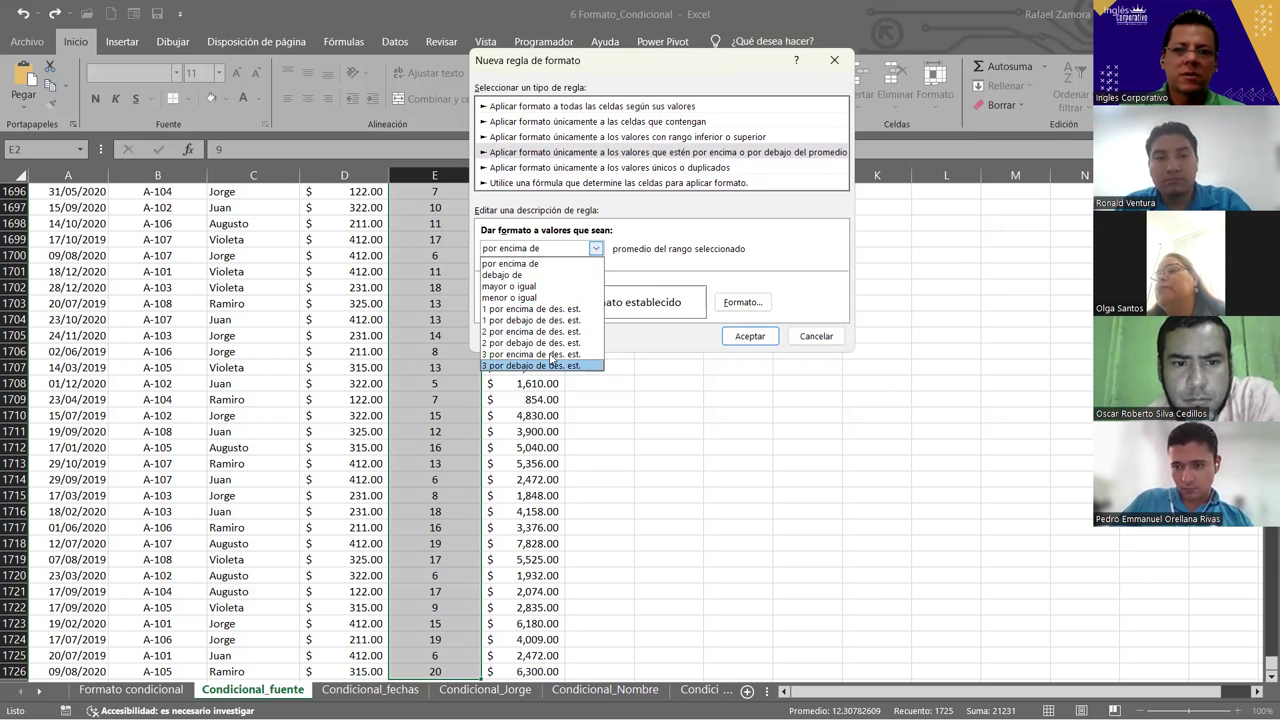
{"action": "left_click", "coordinate": [537, 253]}
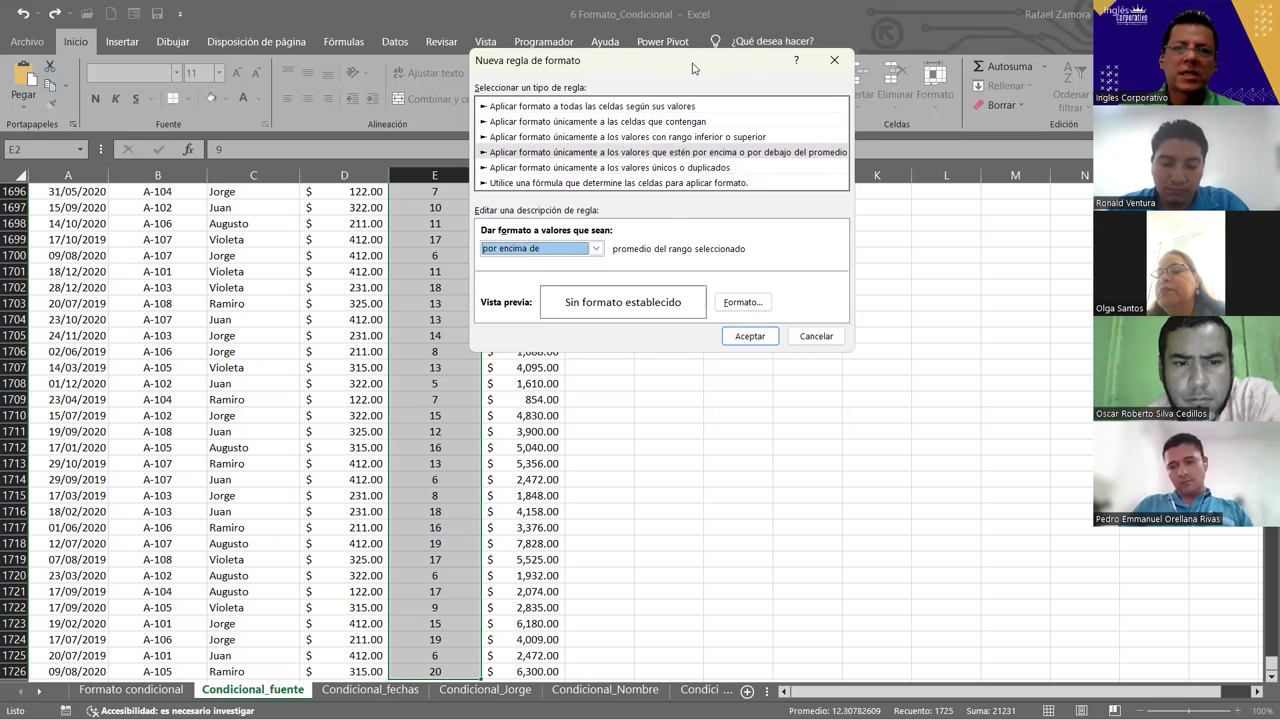
{"action": "mouse_move", "coordinate": [636, 70]}
{"action": "left_mouse_down"}
{"action": "mouse_move", "coordinate": [728, 227]}
{"action": "mouse_move", "coordinate": [730, 190]}
{"action": "mouse_move", "coordinate": [736, 214]}
{"action": "left_mouse_up"}
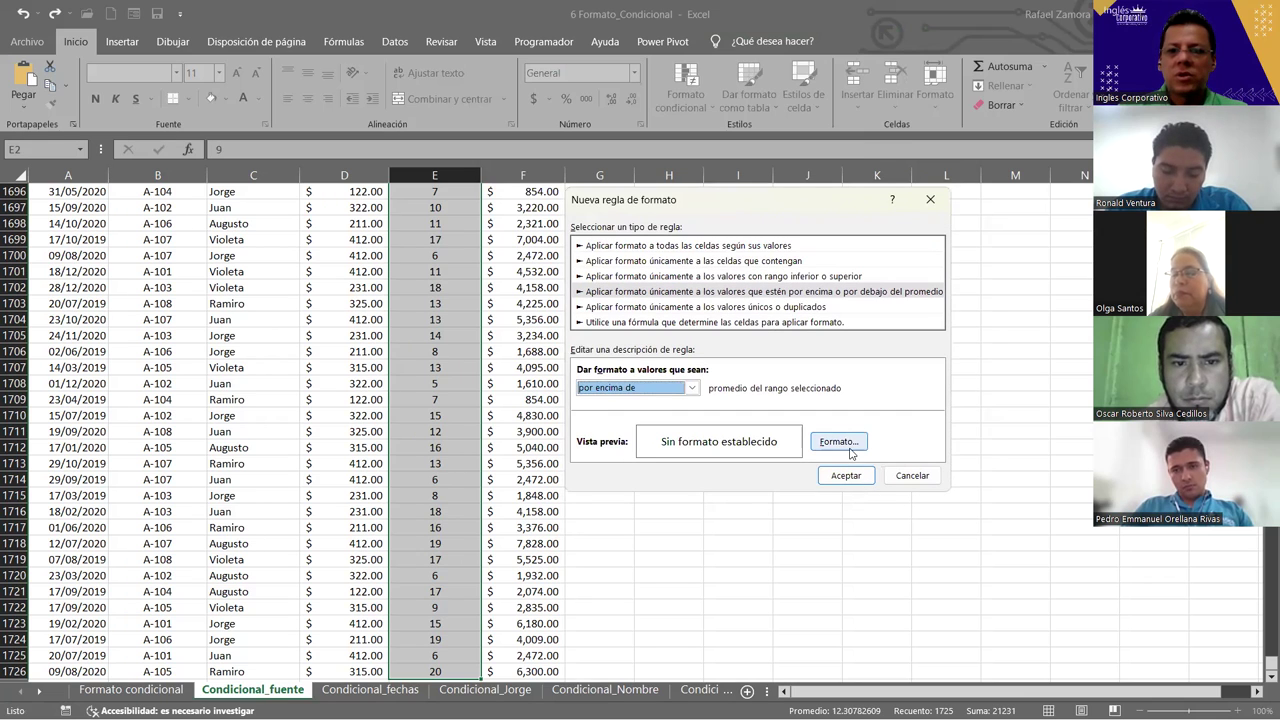
{"action": "left_click", "coordinate": [851, 448]}
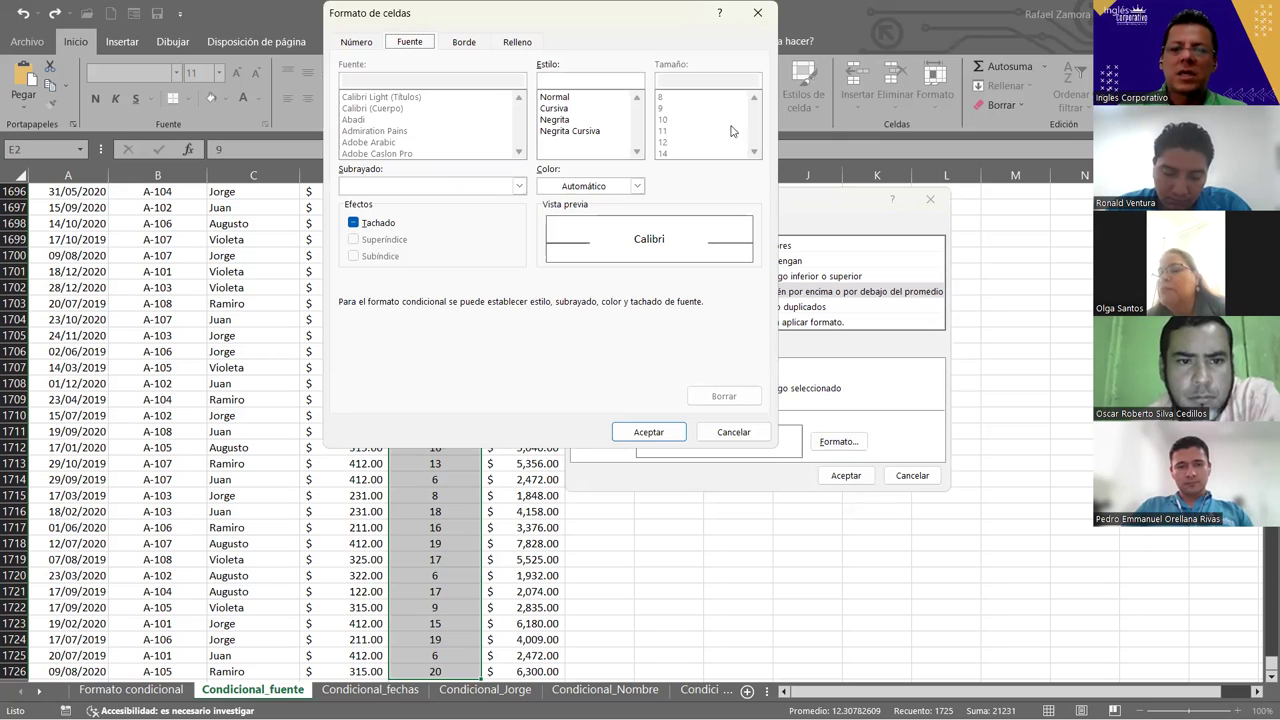
Set the font to Negrita in blue, then confirm Formato de celdas and Nueva regla de formato.
{"action": "left_click", "coordinate": [552, 120]}
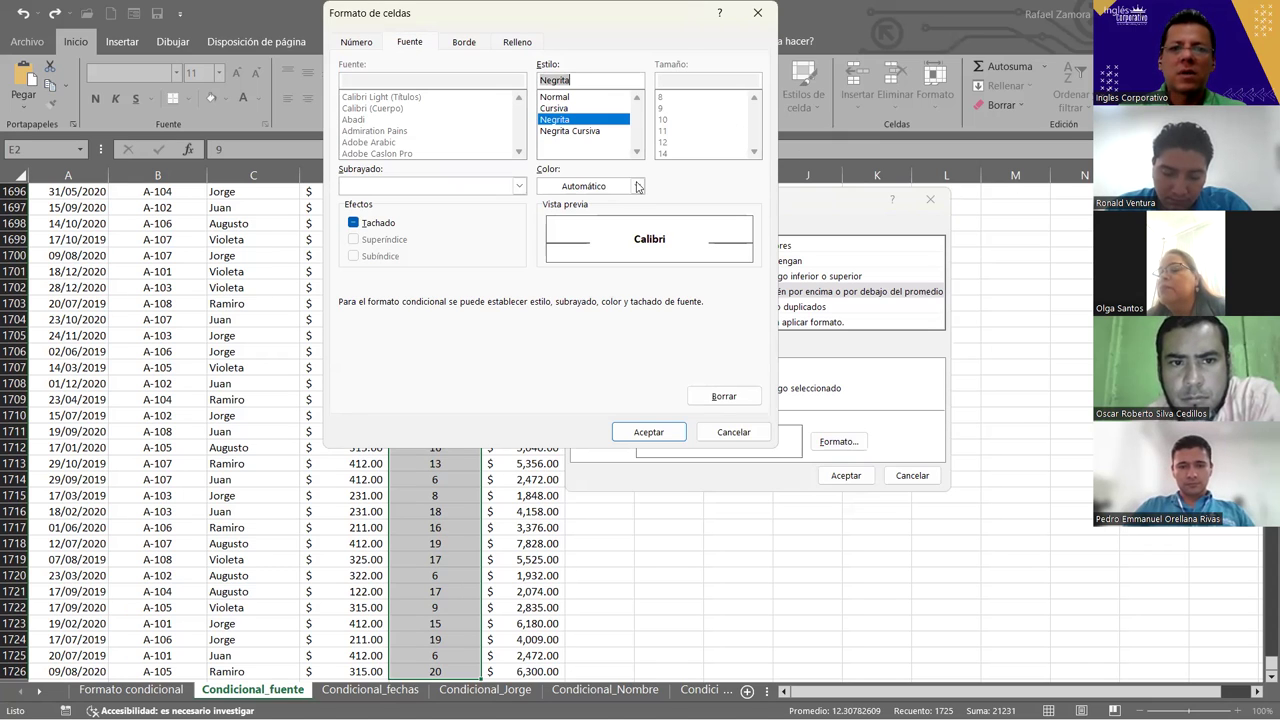
{"action": "left_click", "coordinate": [637, 187]}
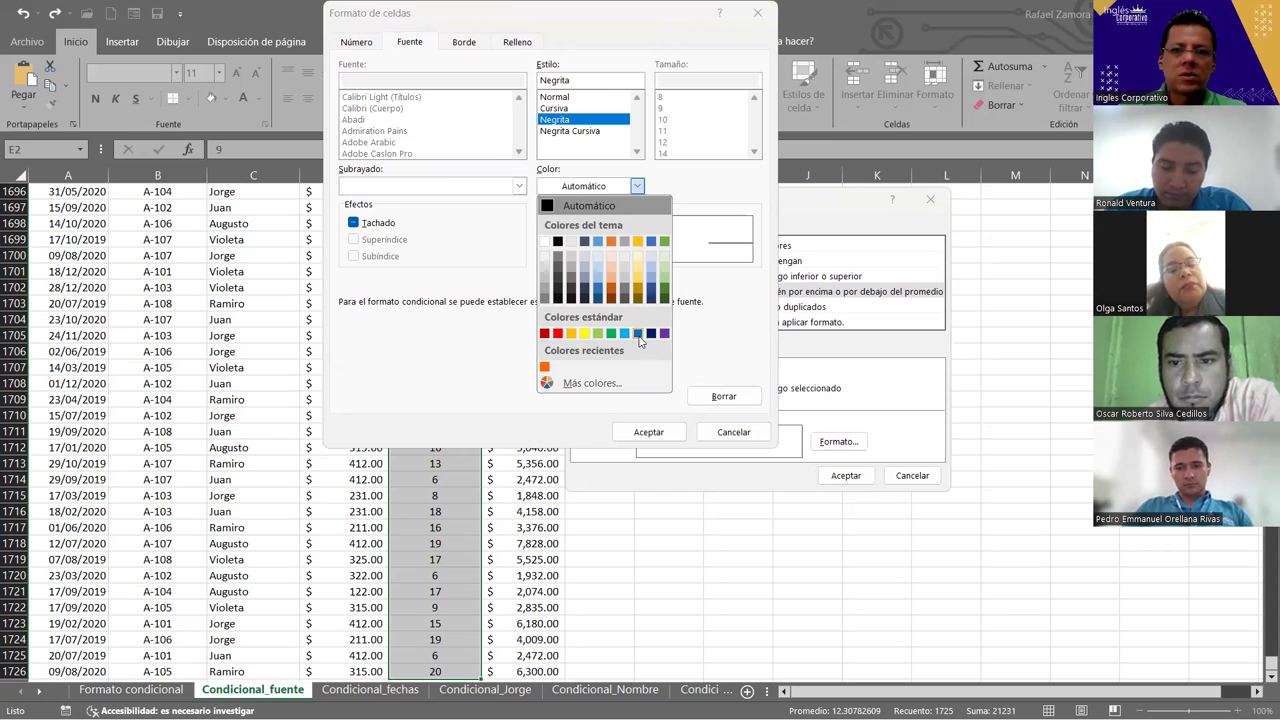
{"action": "left_click", "coordinate": [628, 193]}
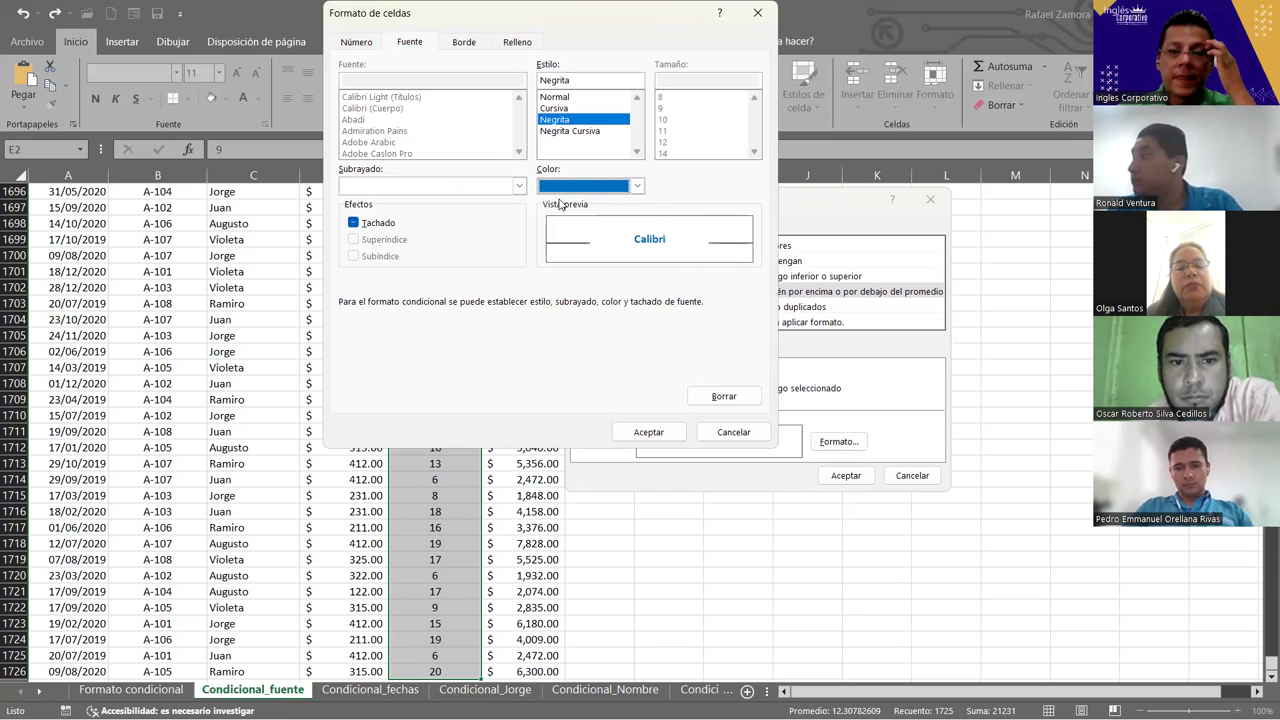
{"action": "left_click", "coordinate": [645, 432]}
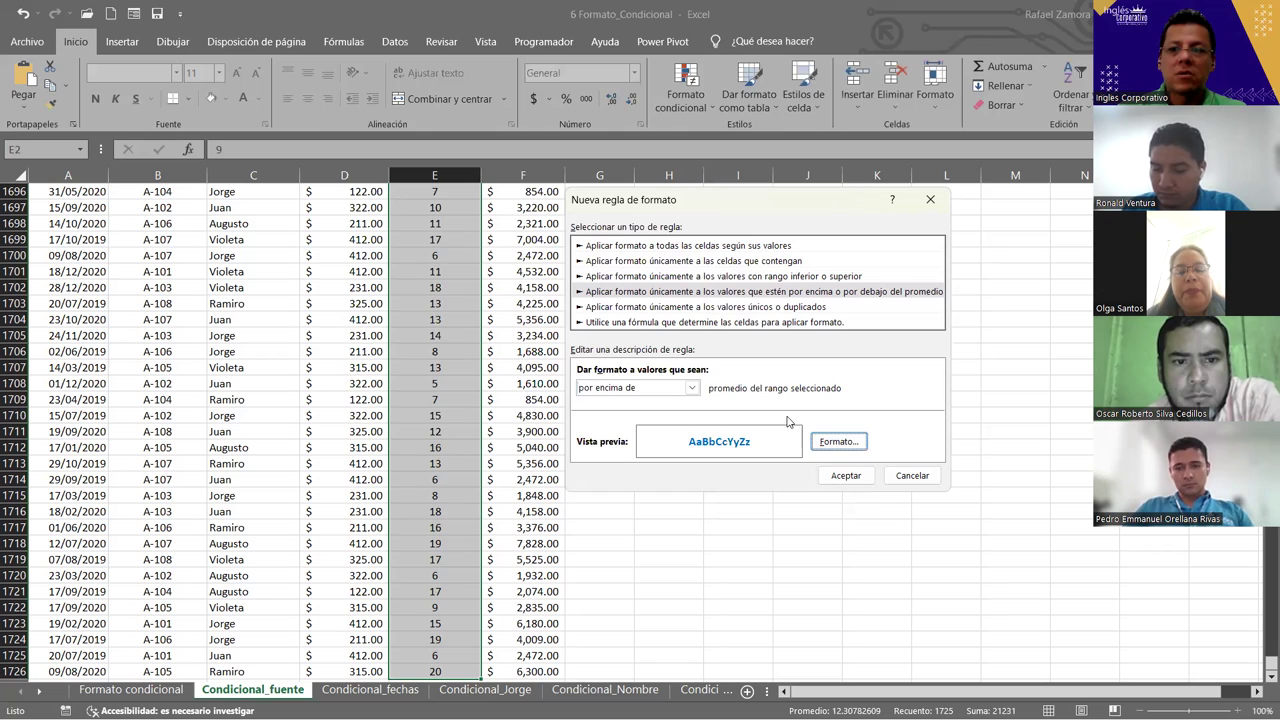
{"action": "left_click", "coordinate": [860, 478]}
{"action": "left_click", "coordinate": [860, 477]}
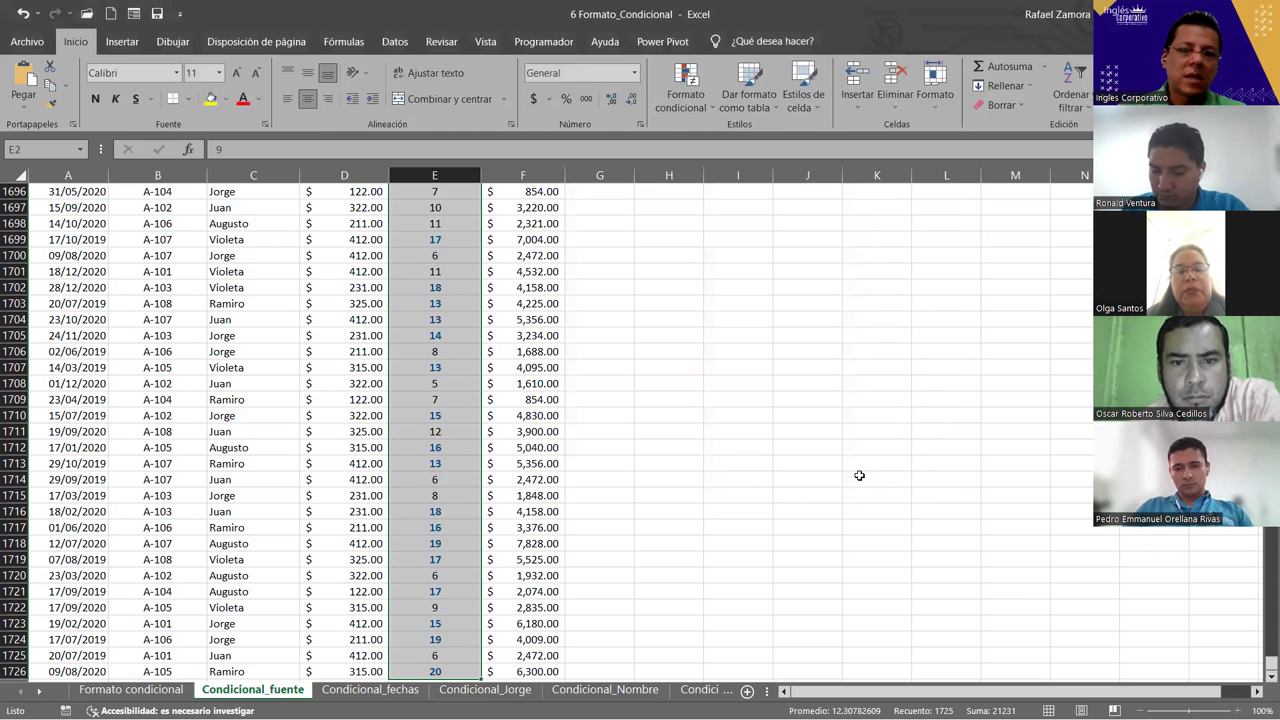
{"action": "left_click", "coordinate": [657, 478]}
{"action": "key", "text": "ctrl+Up"}
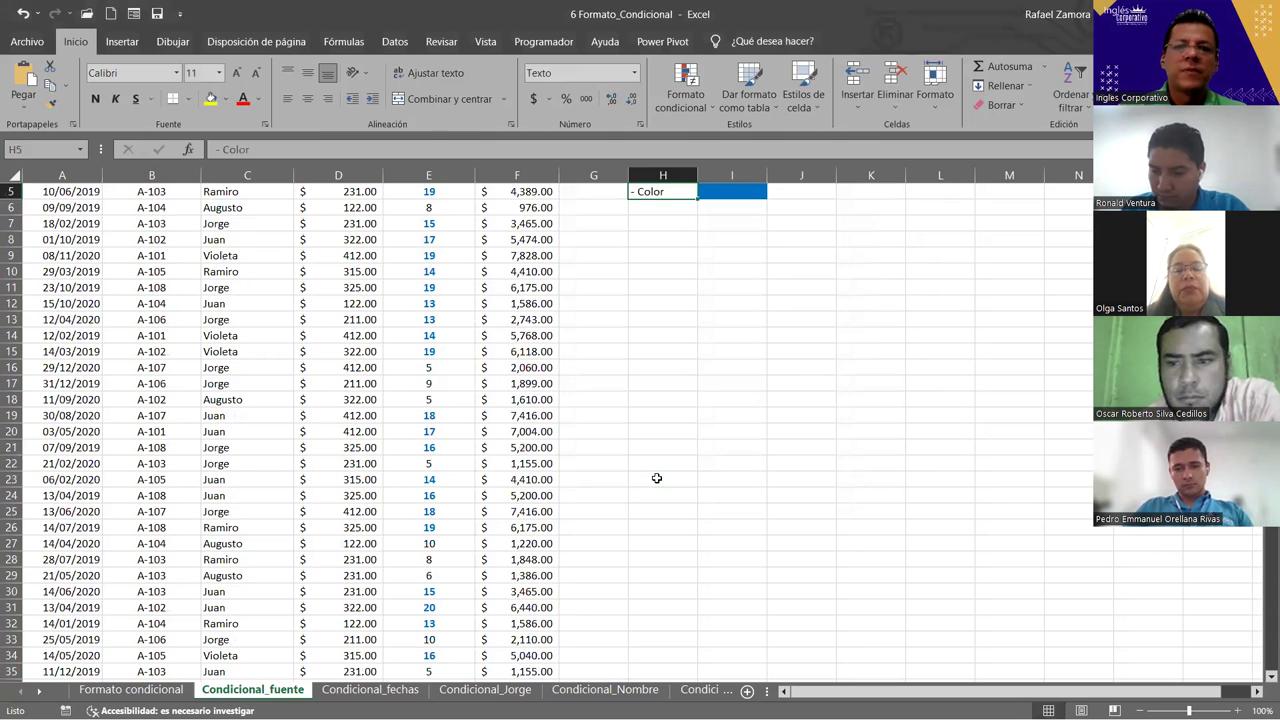
{"action": "scroll", "coordinate": [620, 418], "scroll_direction": "up", "scroll_amount": 2}
{"action": "left_click", "coordinate": [428, 272]}
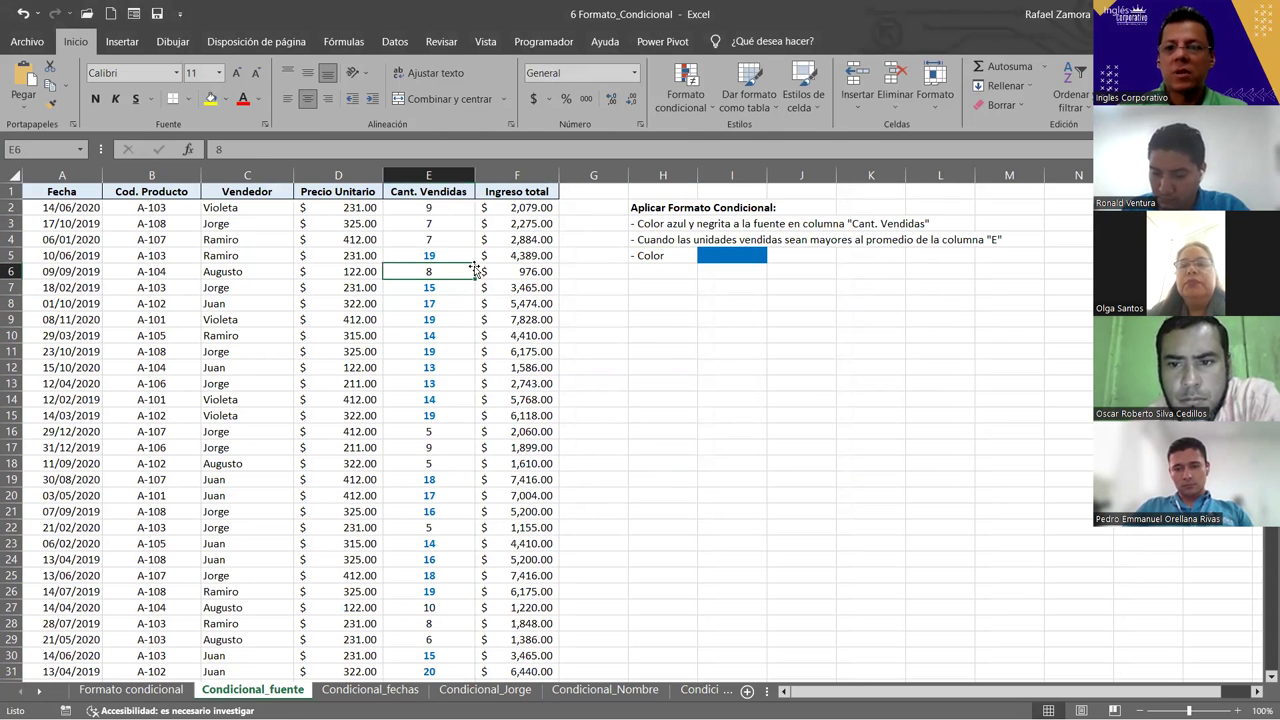
{"action": "left_click", "coordinate": [439, 303]}
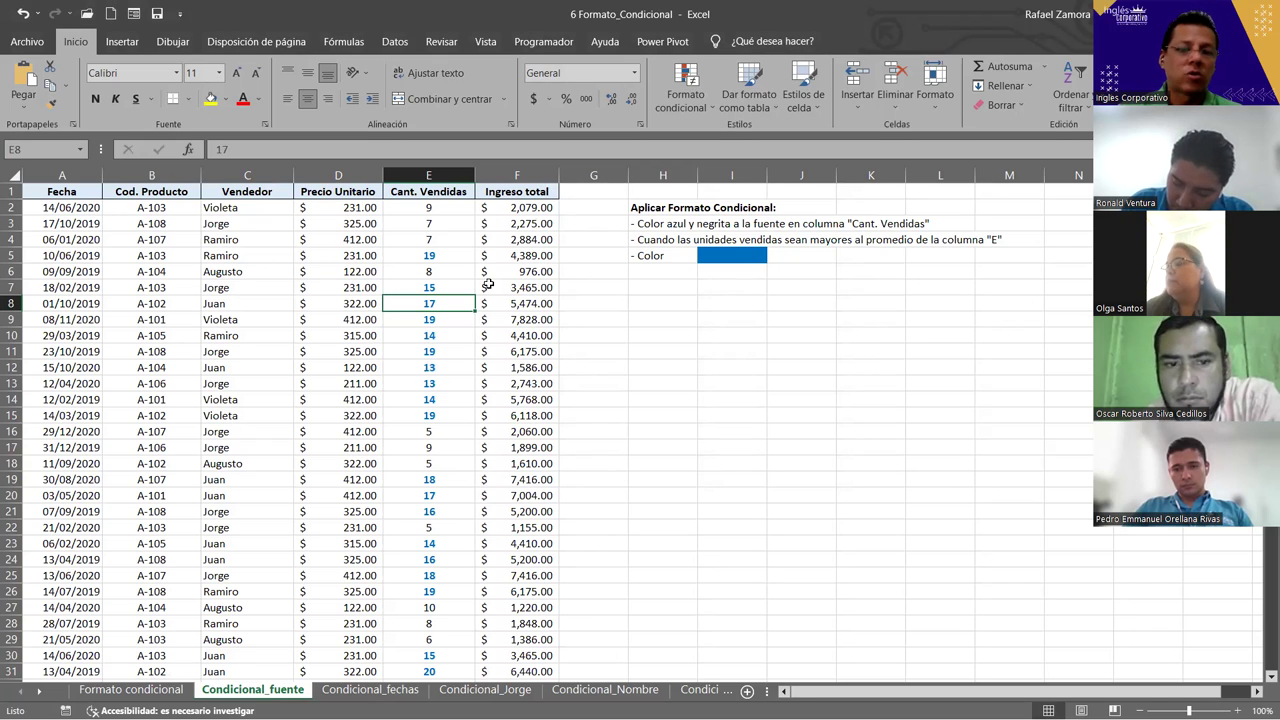
{"action": "left_click", "coordinate": [452, 209]}
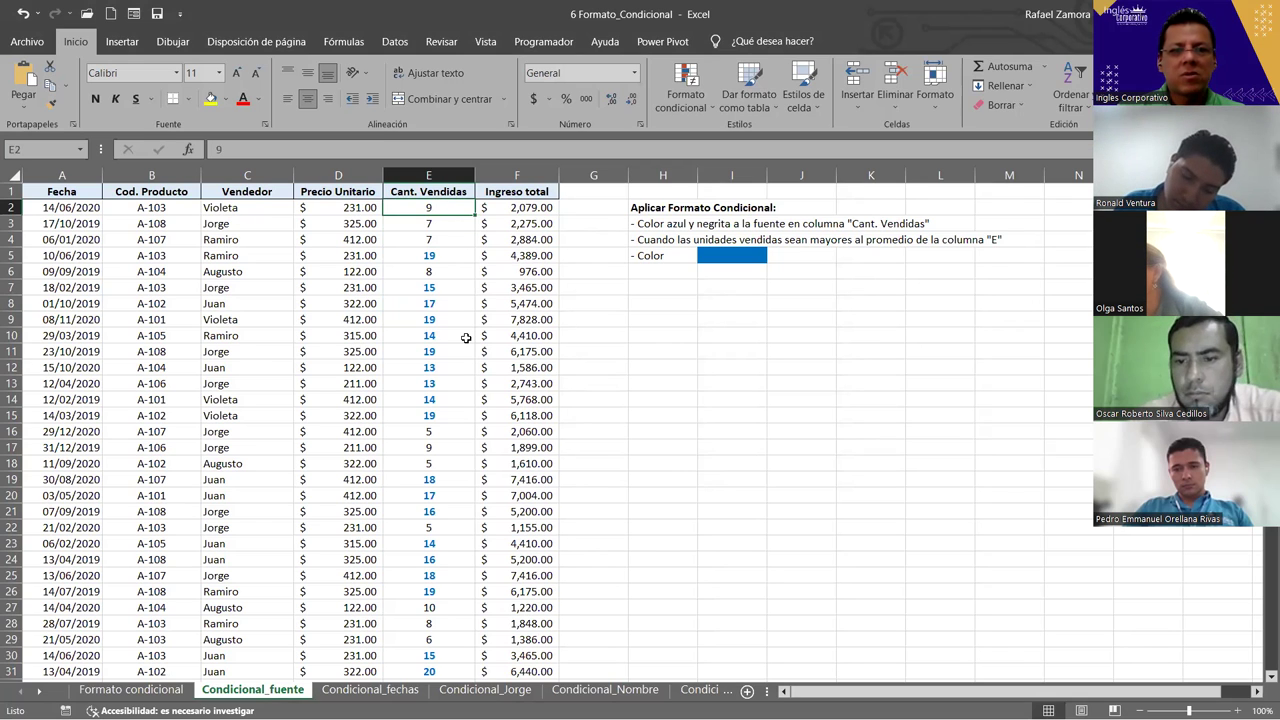
{"action": "key", "text": "ctrl+shift+Down"}
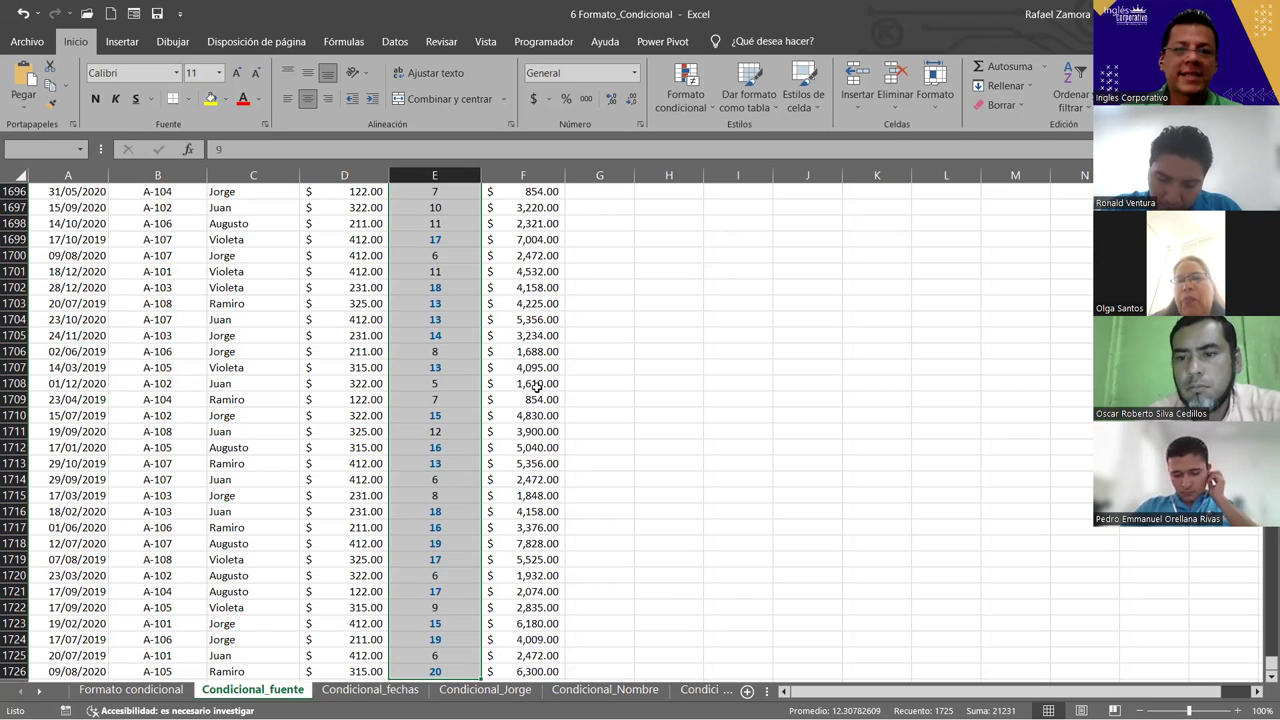
Jump from E1704 back to the top of the data and select E2.
{"action": "left_click", "coordinate": [411, 313]}
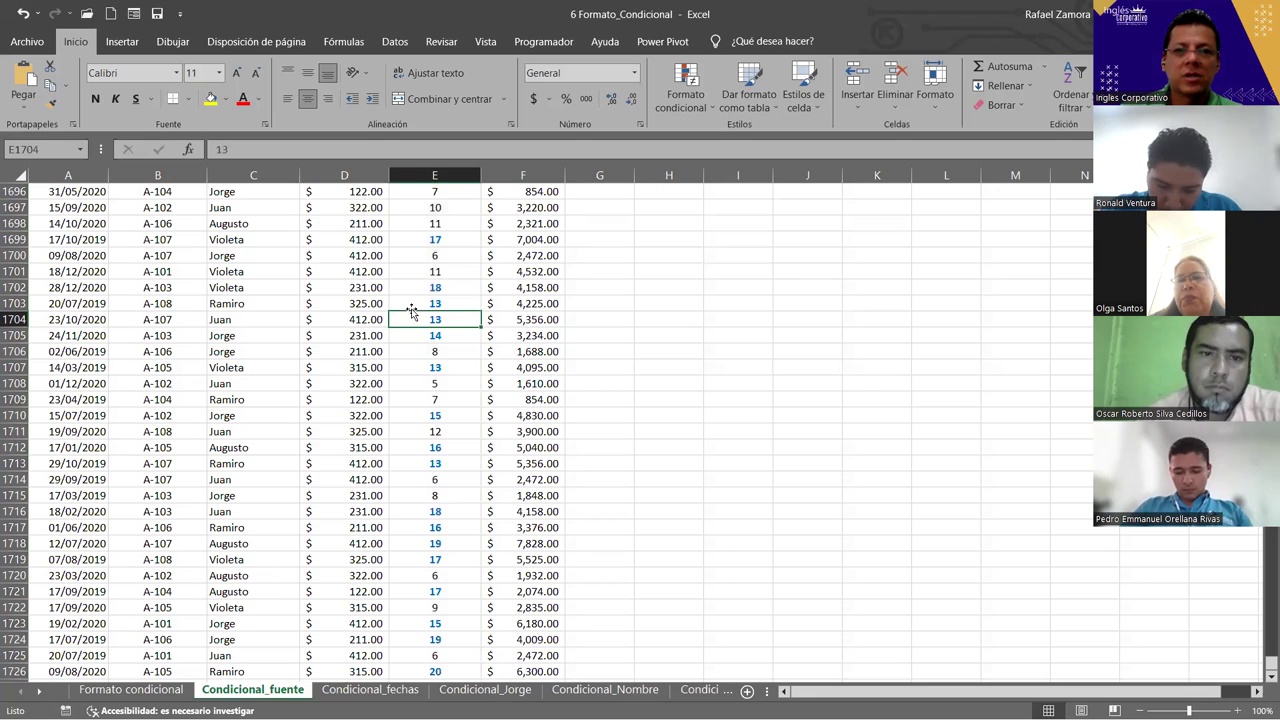
{"action": "key", "text": "ctrl+Up"}
{"action": "left_click", "coordinate": [435, 255]}
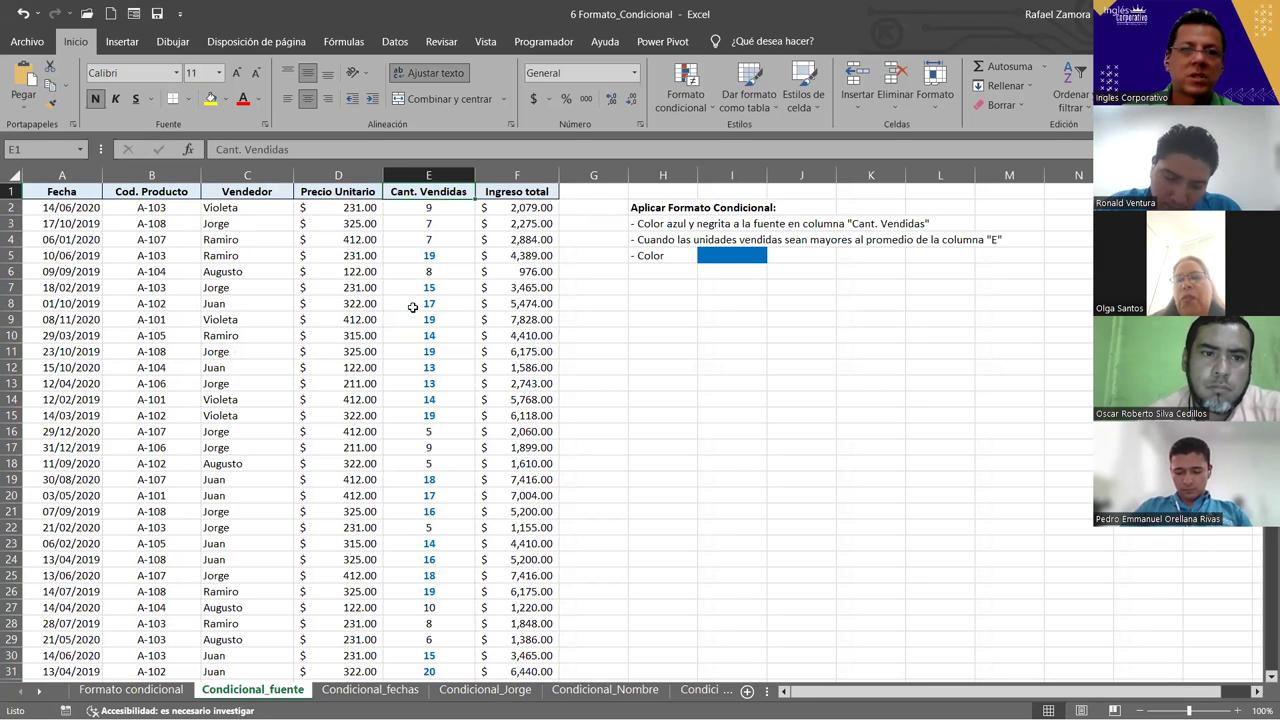
{"action": "left_click", "coordinate": [453, 210]}
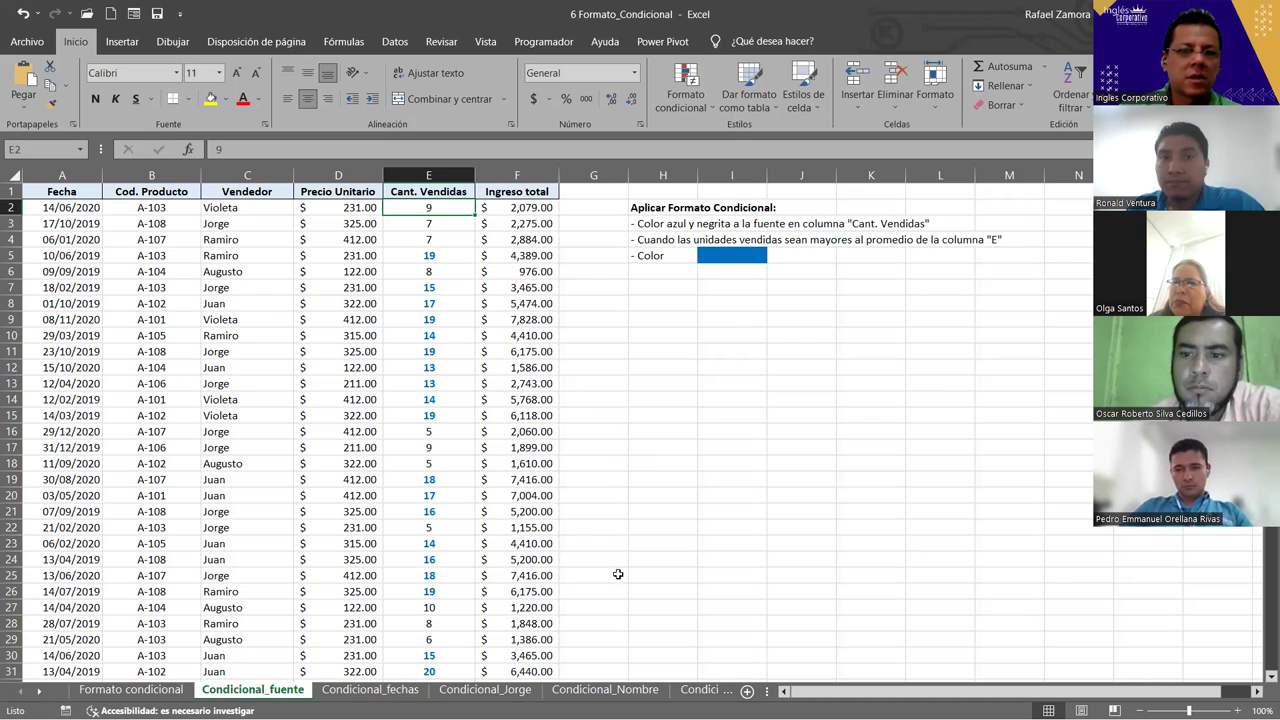
{"action": "left_click_drag", "start_coordinate": [428, 207], "coordinate": [428, 240]}
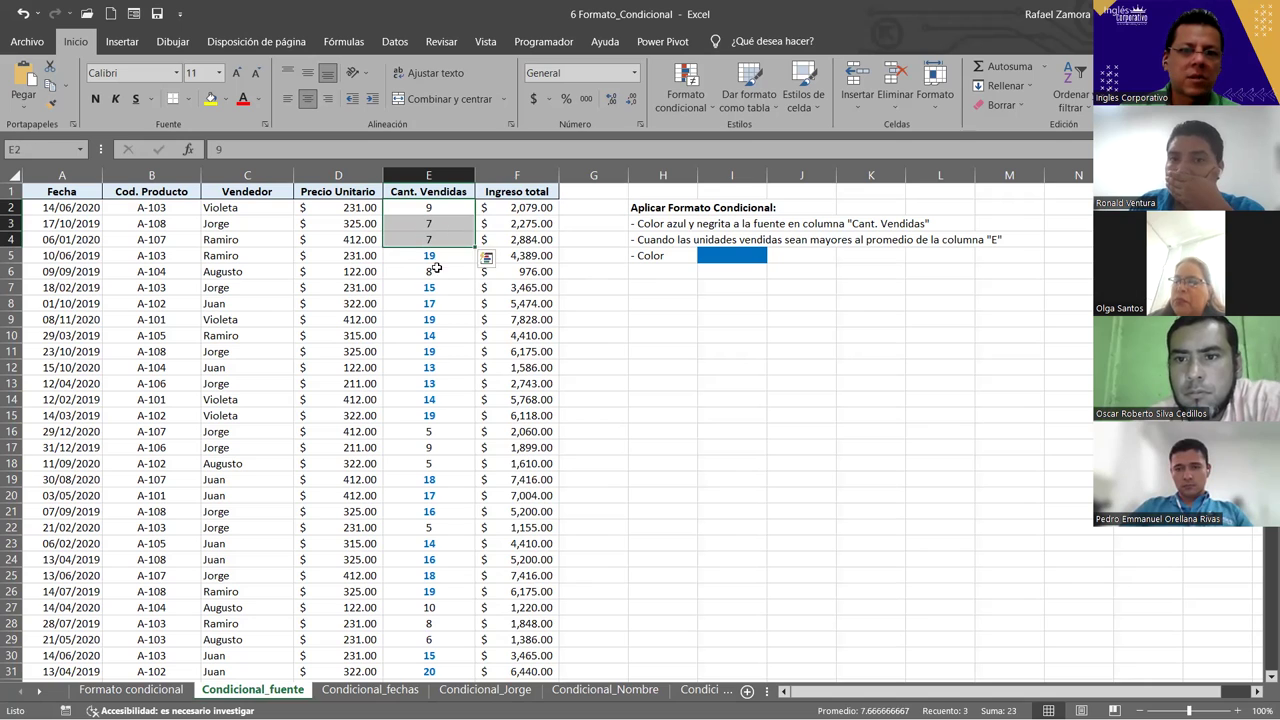
{"action": "left_click", "coordinate": [429, 271], "text": "ctrl"}
{"action": "left_click_drag", "start_coordinate": [429, 431], "coordinate": [429, 463]}
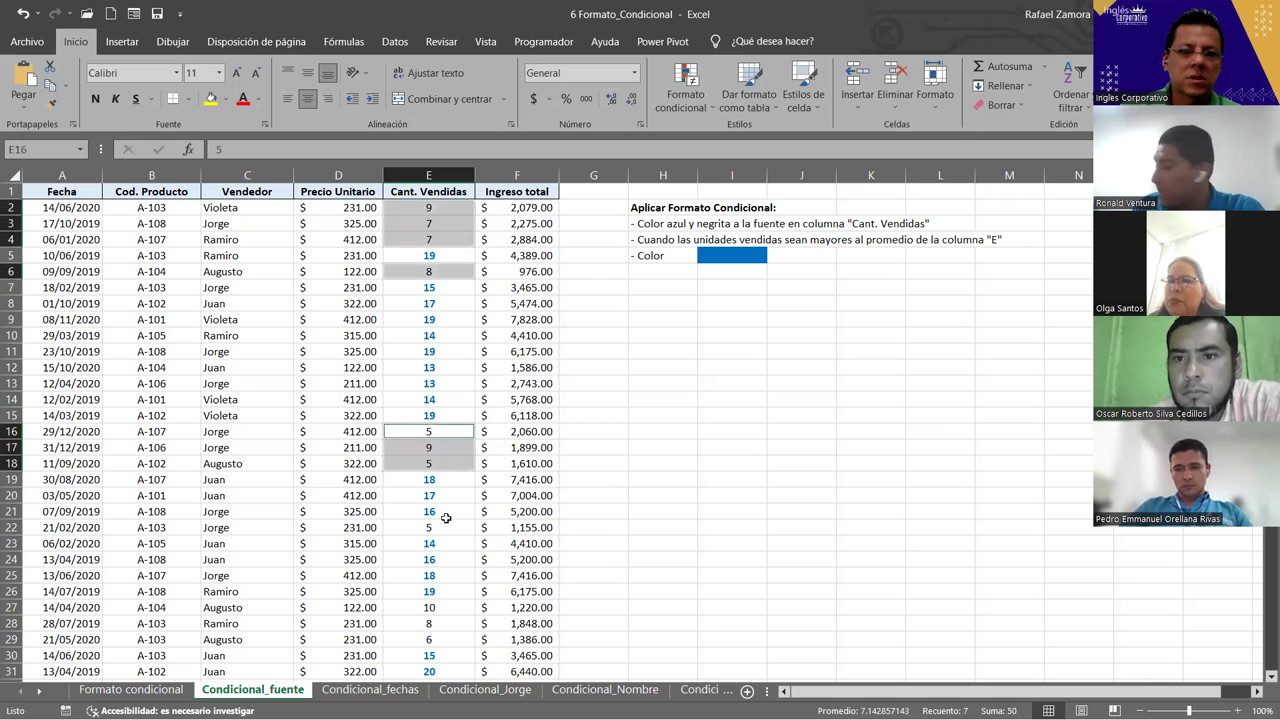
{"action": "left_click", "coordinate": [449, 527], "text": "ctrl"}
{"action": "left_click_drag", "start_coordinate": [429, 607], "coordinate": [436, 623]}
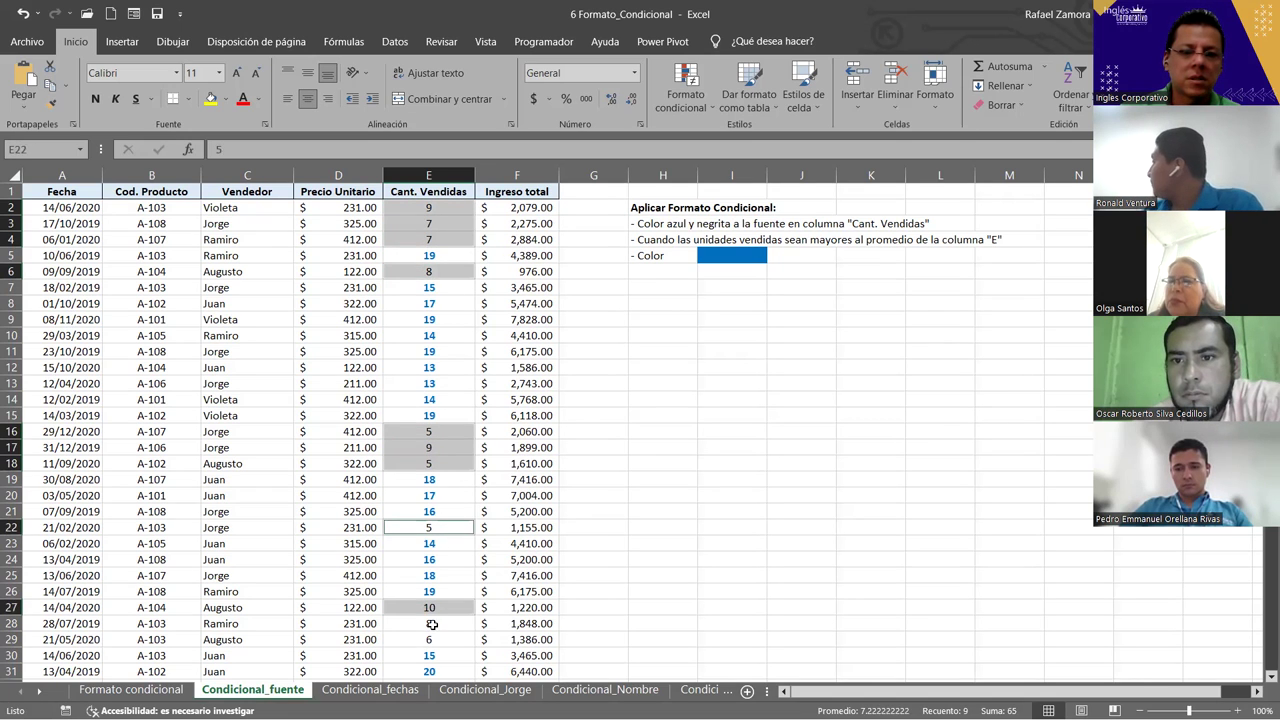
{"action": "left_click", "coordinate": [437, 641], "text": "ctrl"}
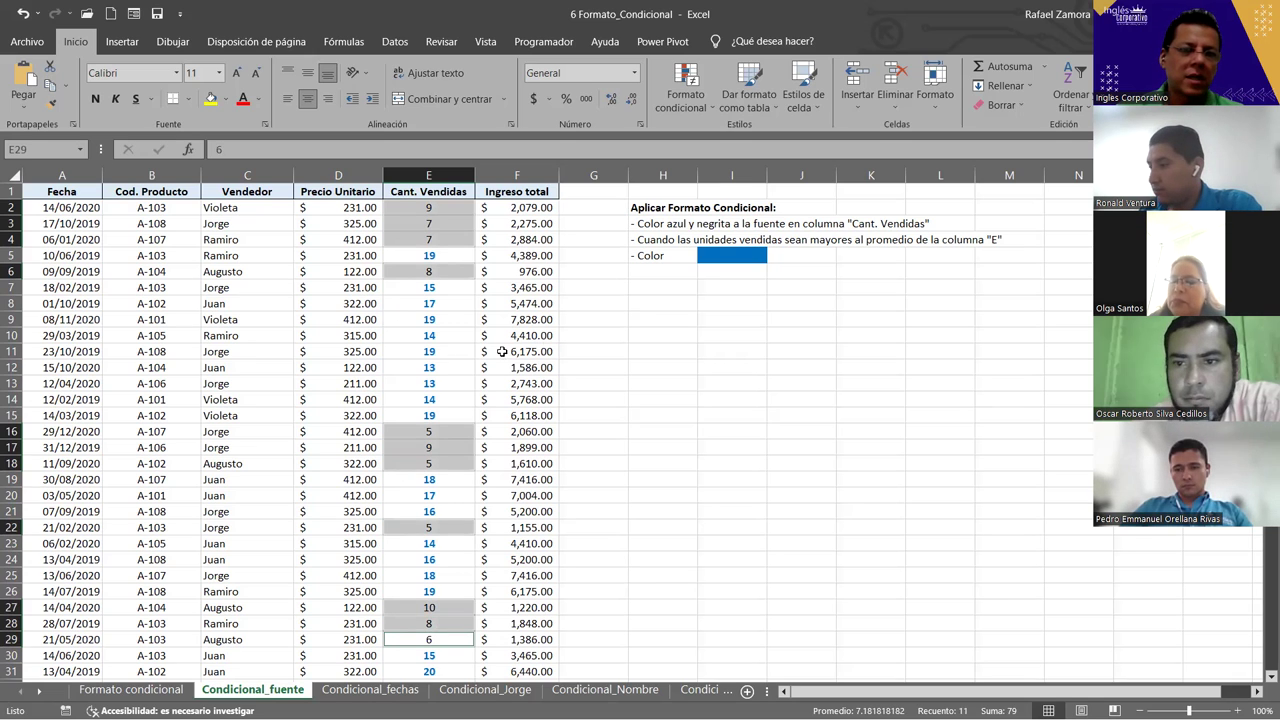
{"action": "left_click", "coordinate": [816, 346]}
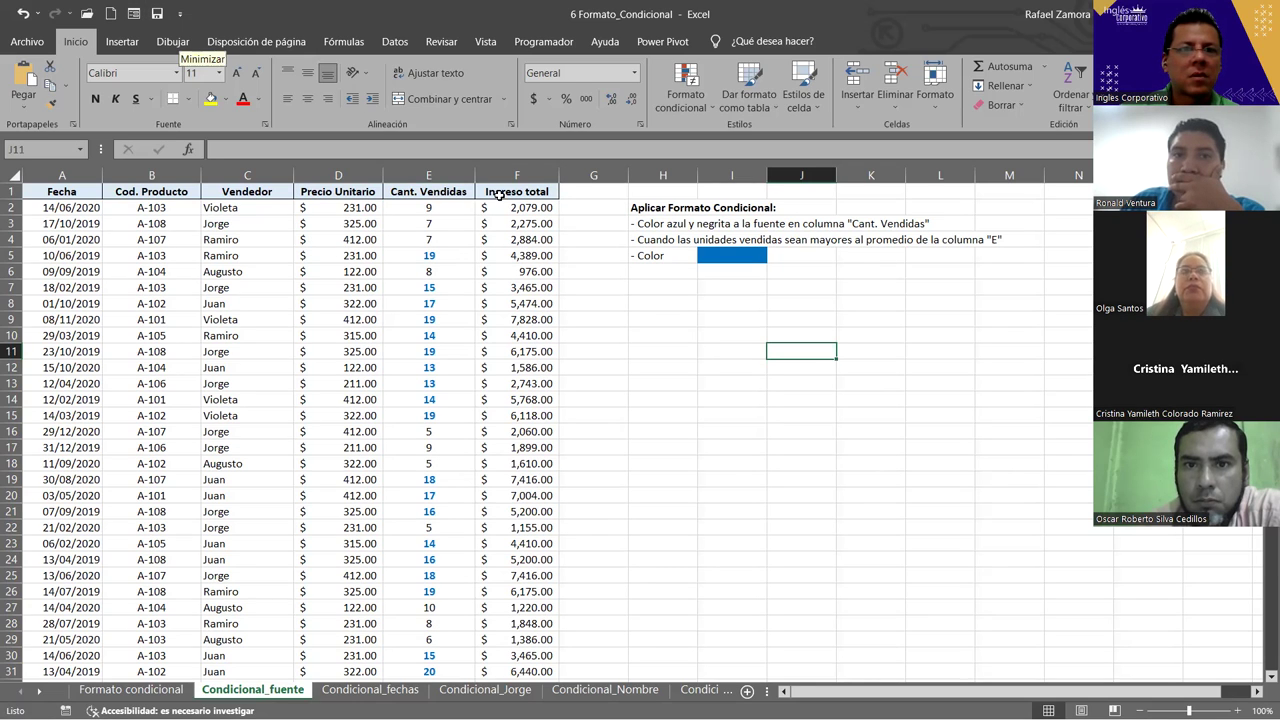
{"action": "left_click", "coordinate": [428, 270]}
{"action": "left_click", "coordinate": [456, 228]}
{"action": "left_click", "coordinate": [470, 207]}
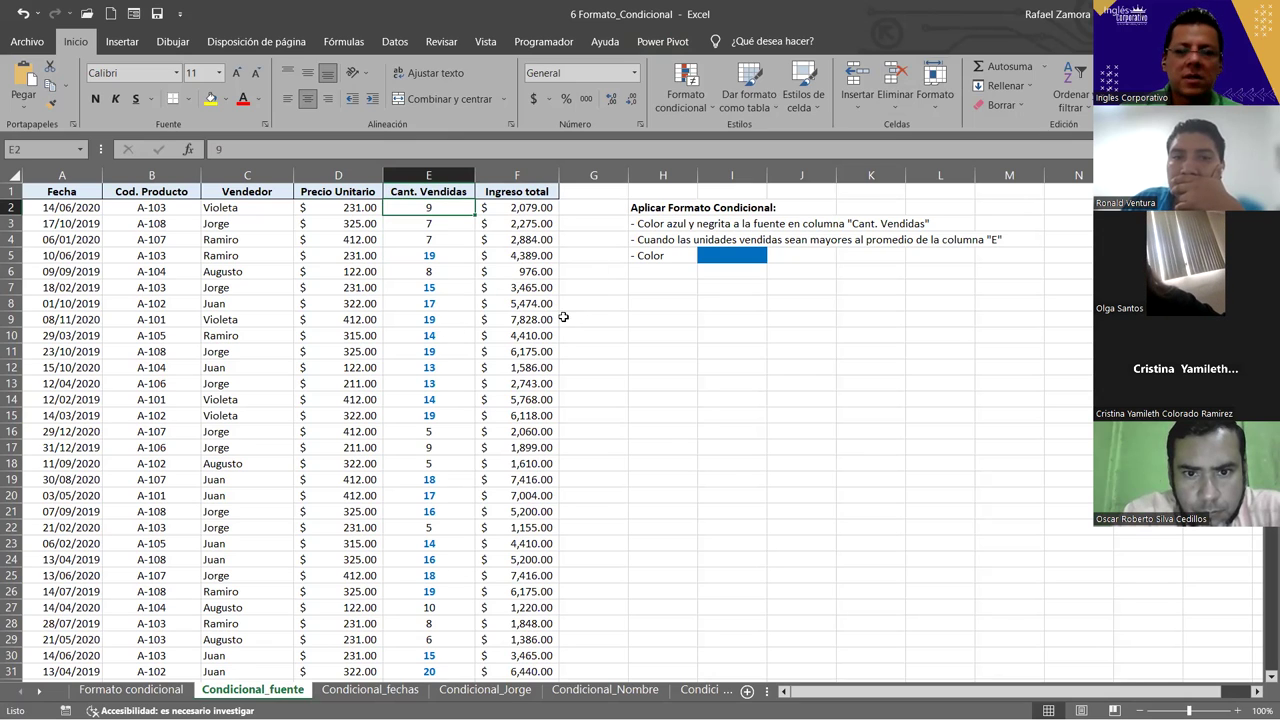
{"action": "left_click", "coordinate": [708, 367]}
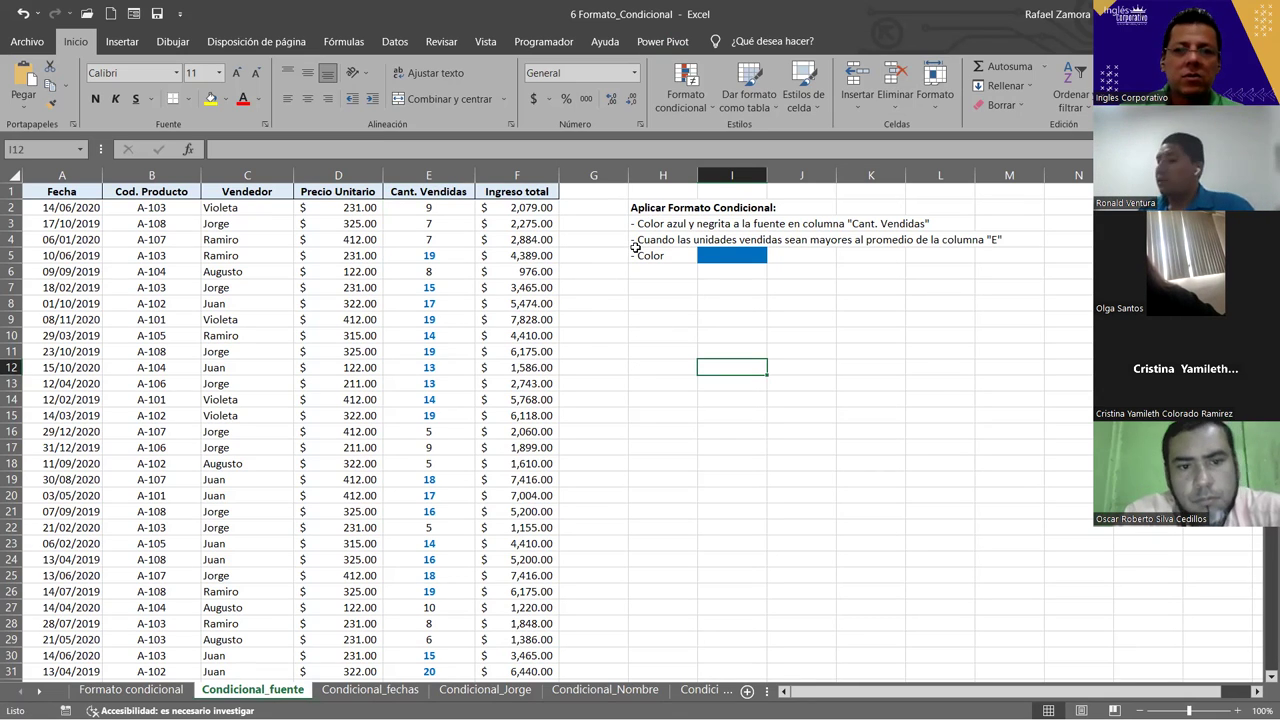
{"action": "left_click", "coordinate": [688, 108]}
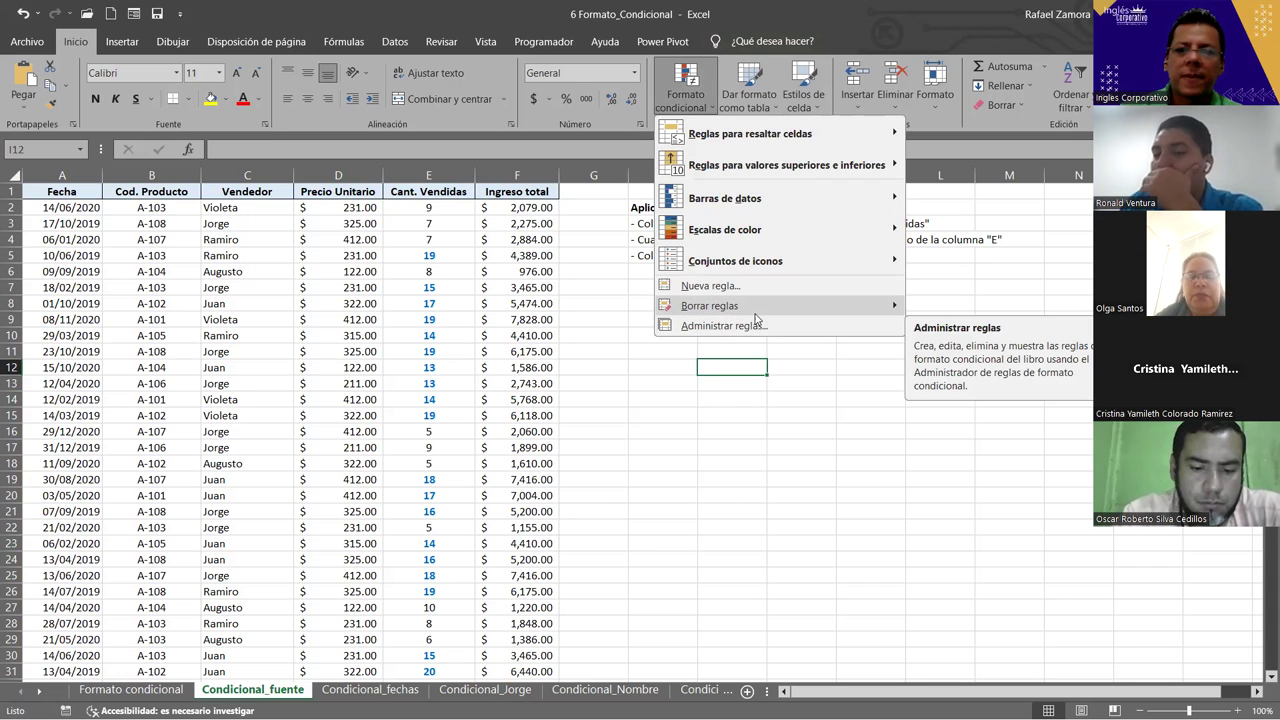
{"action": "left_click", "coordinate": [724, 325]}
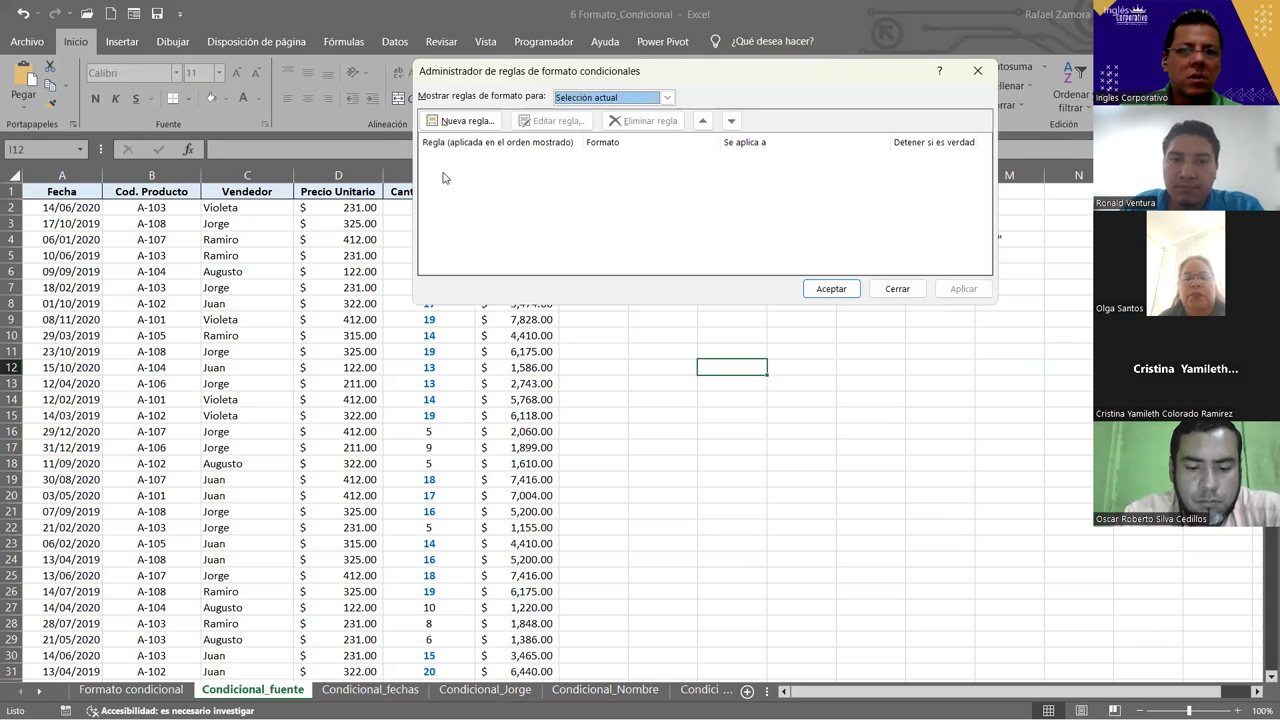
{"action": "left_click", "coordinate": [910, 291]}
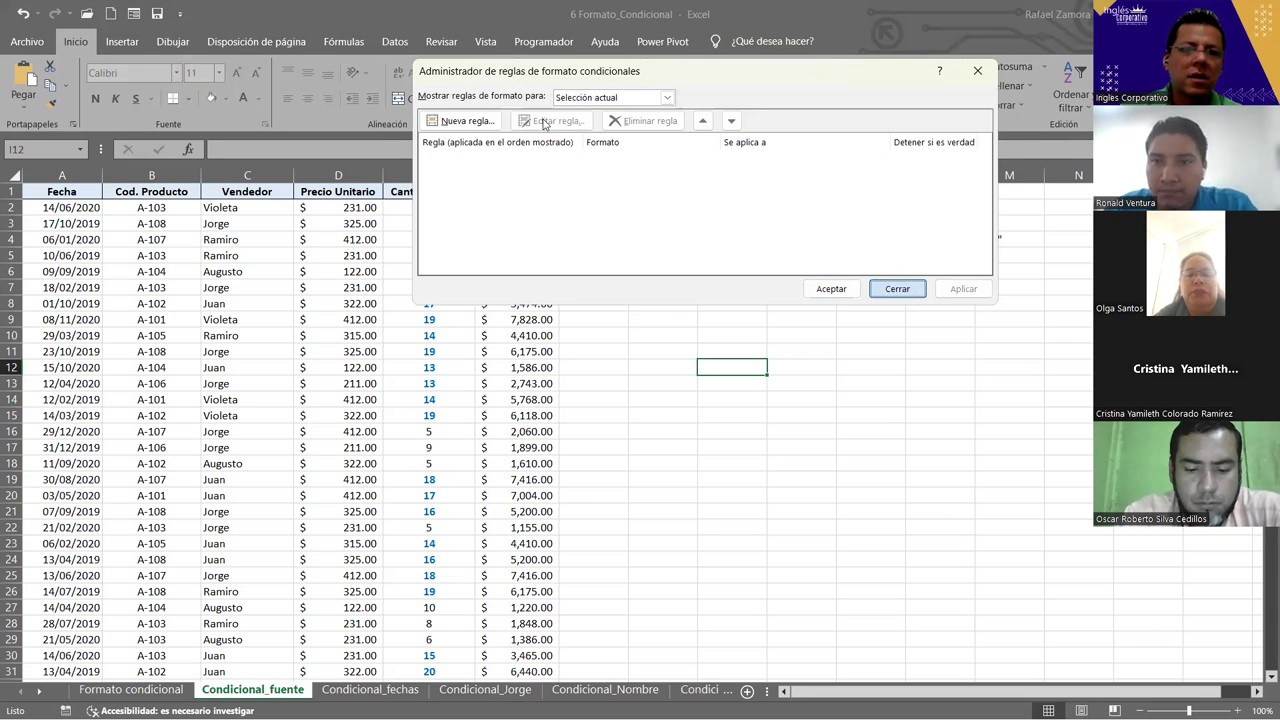
{"action": "left_click", "coordinate": [500, 351]}
{"action": "left_click", "coordinate": [430, 338]}
{"action": "left_click", "coordinate": [449, 255]}
{"action": "left_click", "coordinate": [443, 319]}
{"action": "left_click", "coordinate": [443, 351]}
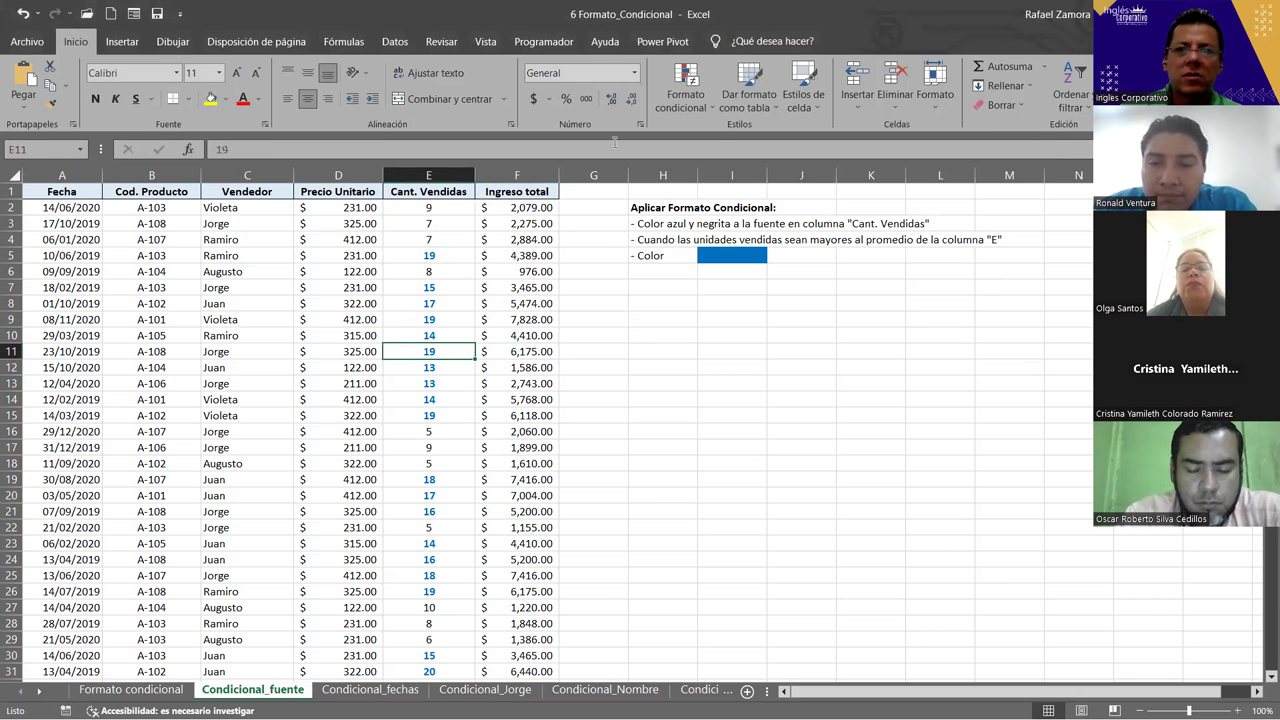
{"action": "left_click", "coordinate": [686, 90]}
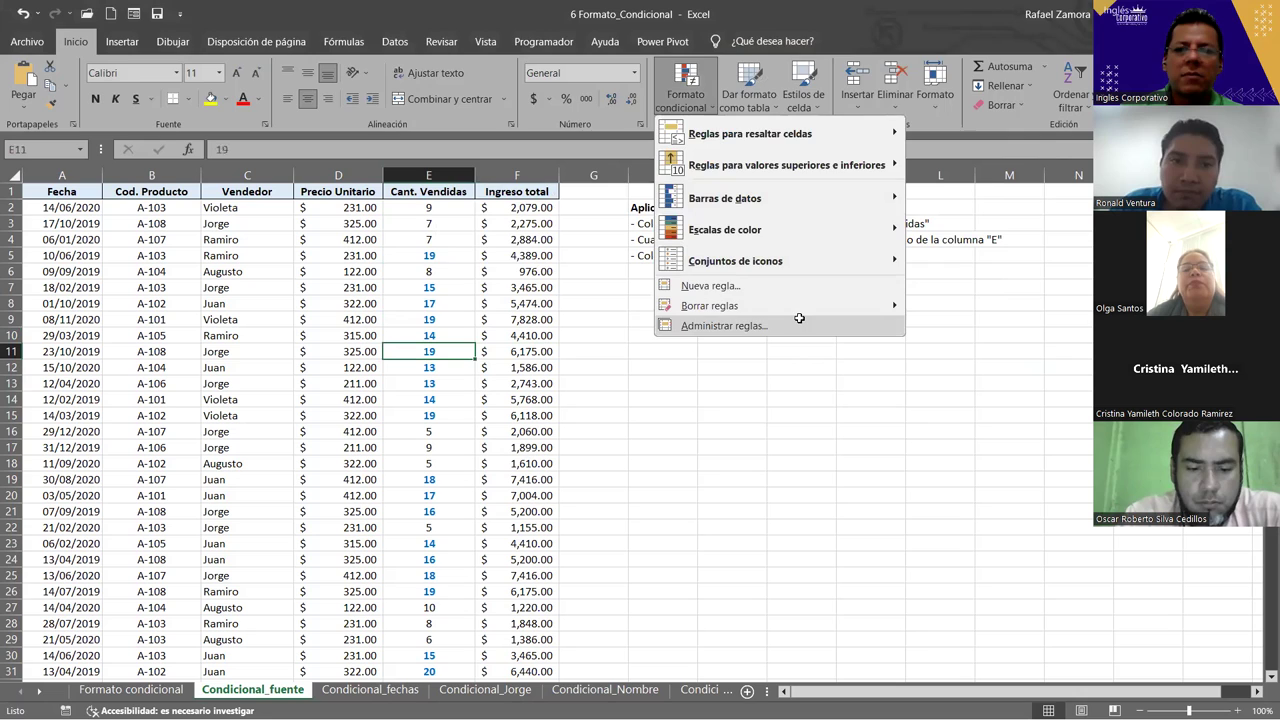
{"action": "left_click", "coordinate": [799, 325]}
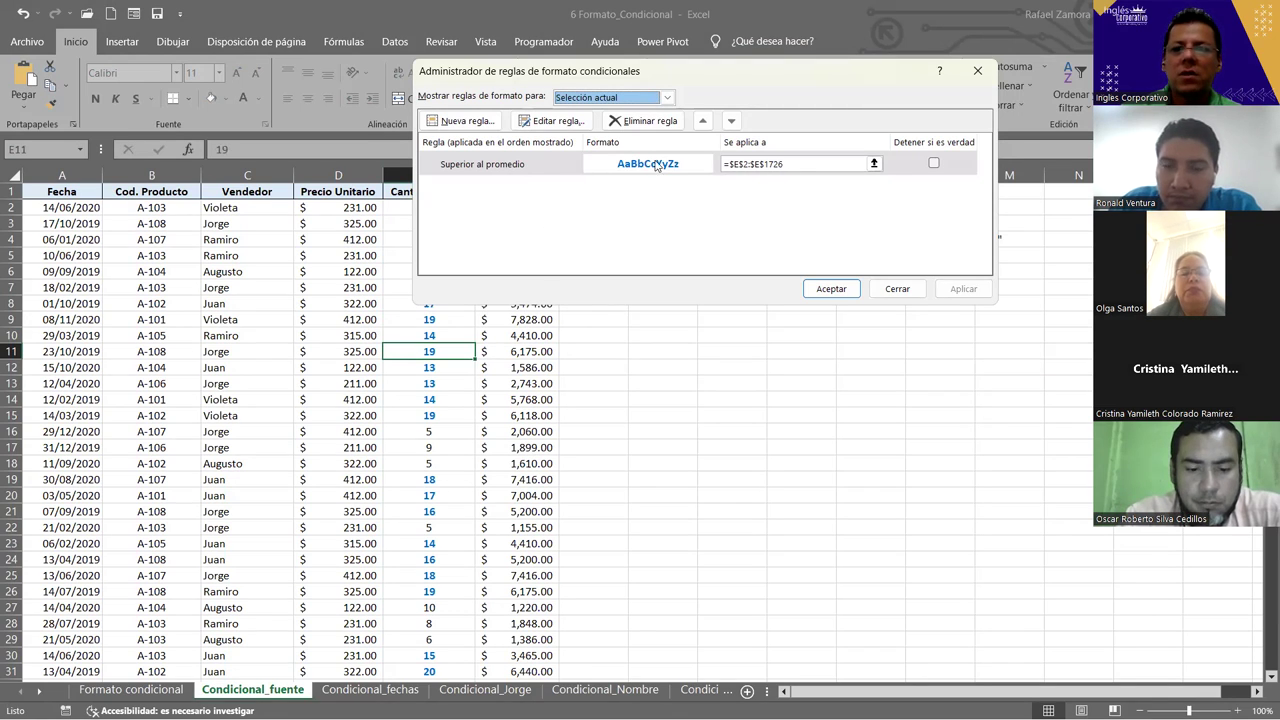
{"action": "left_click", "coordinate": [905, 288]}
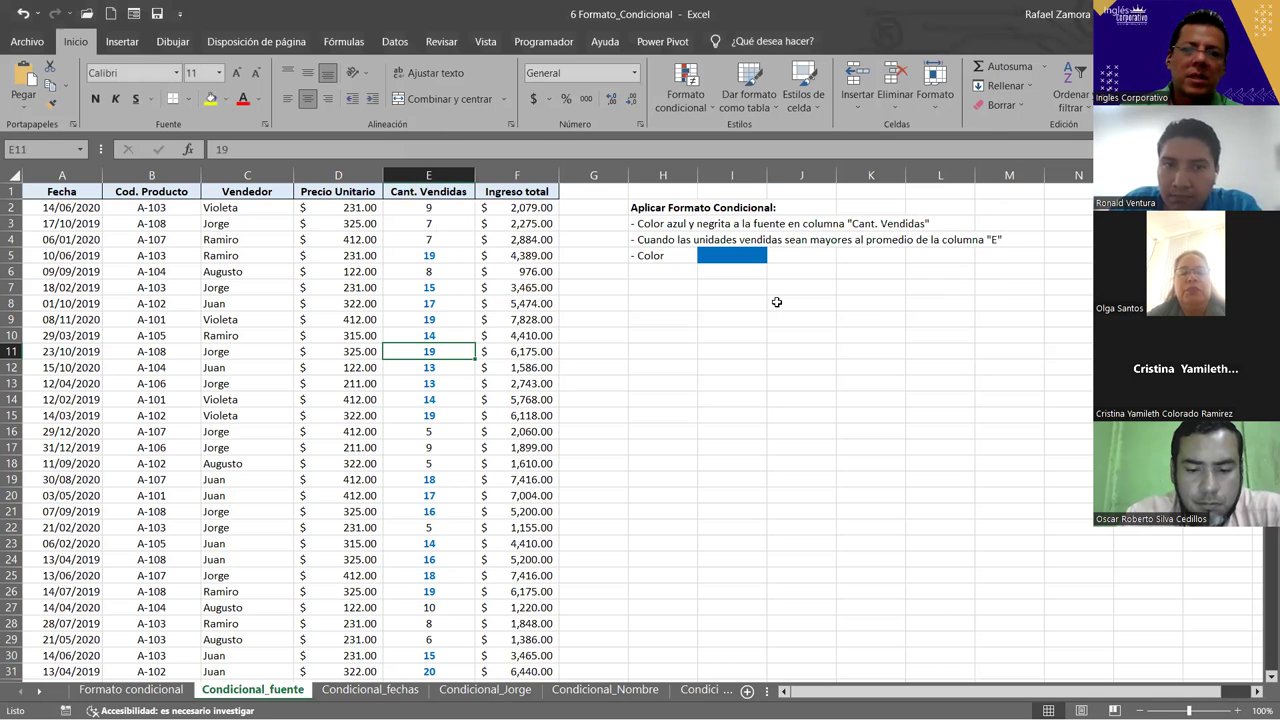
{"action": "left_click", "coordinate": [655, 437]}
Check cells L13, D7 and the revenue formulas in F4 through F10.
{"action": "left_click", "coordinate": [803, 495]}
{"action": "left_click", "coordinate": [917, 380]}
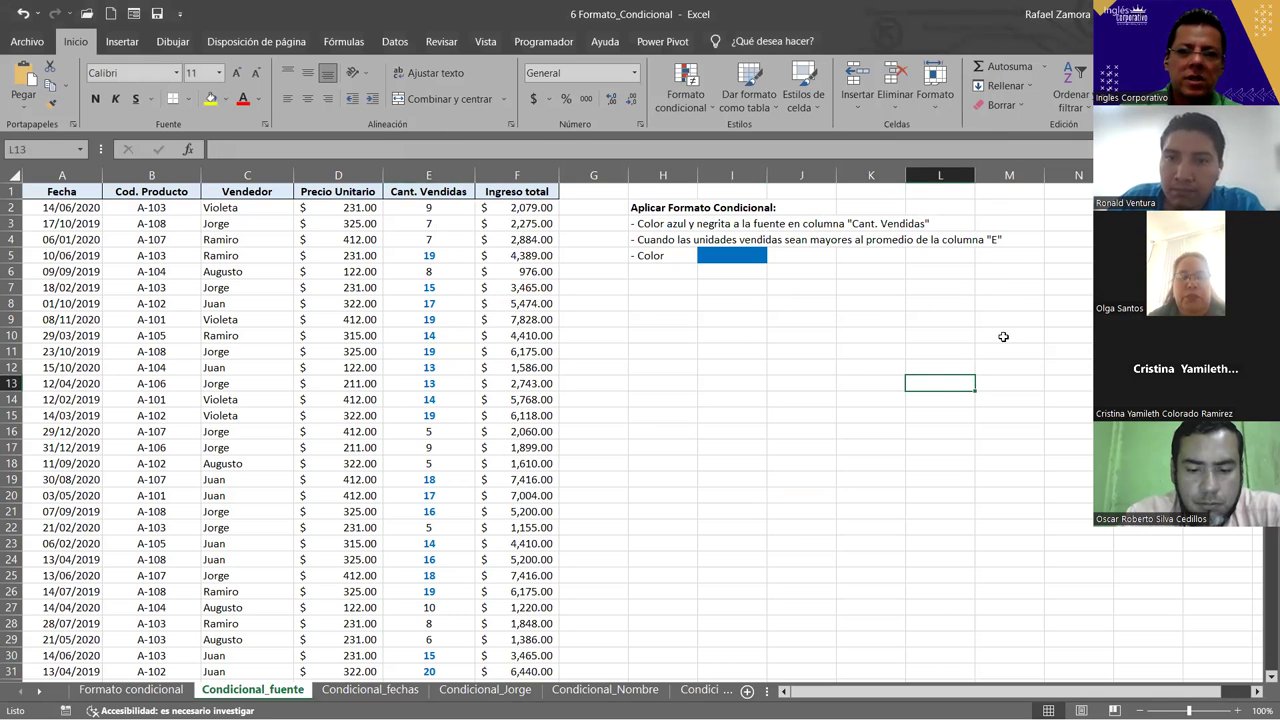
{"action": "left_click", "coordinate": [538, 335]}
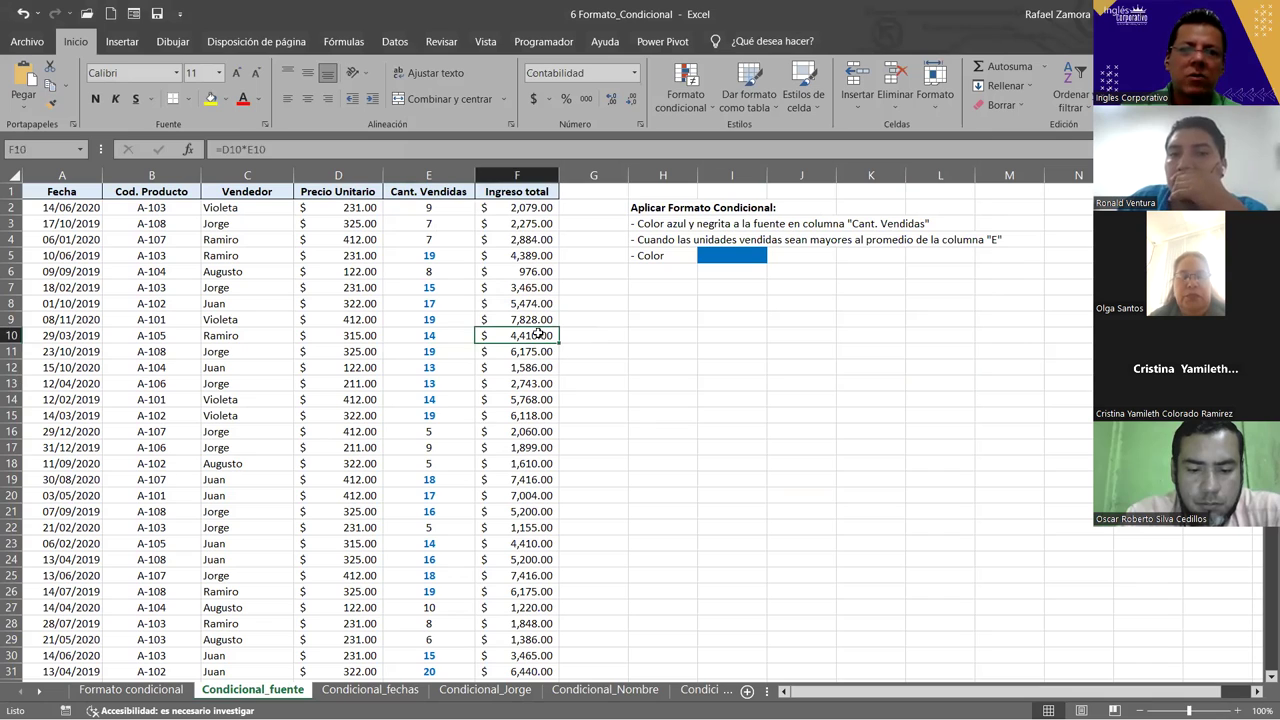
{"action": "left_click", "coordinate": [338, 289]}
{"action": "left_click", "coordinate": [552, 321]}
{"action": "left_click", "coordinate": [514, 277]}
{"action": "left_click", "coordinate": [526, 239]}
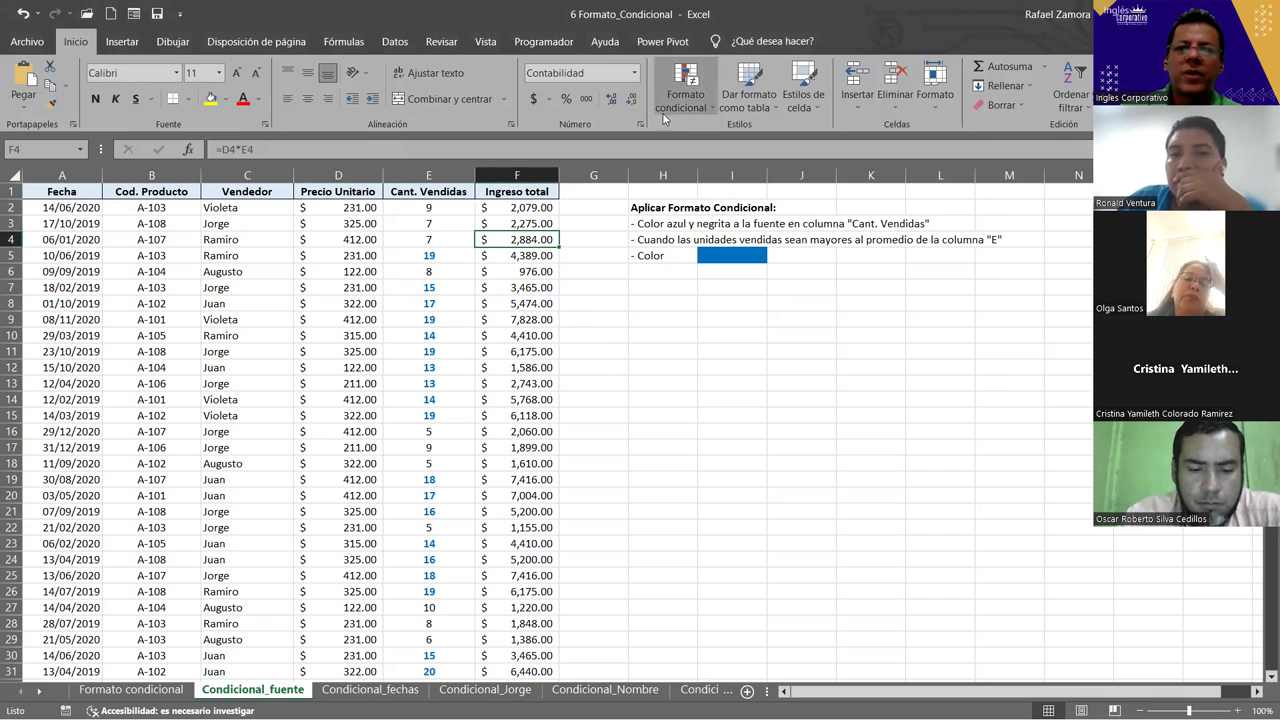
In Administrar reglas for Esta hoja, delete the Superior al promedio rule, then apply and close.
{"action": "left_click", "coordinate": [685, 100]}
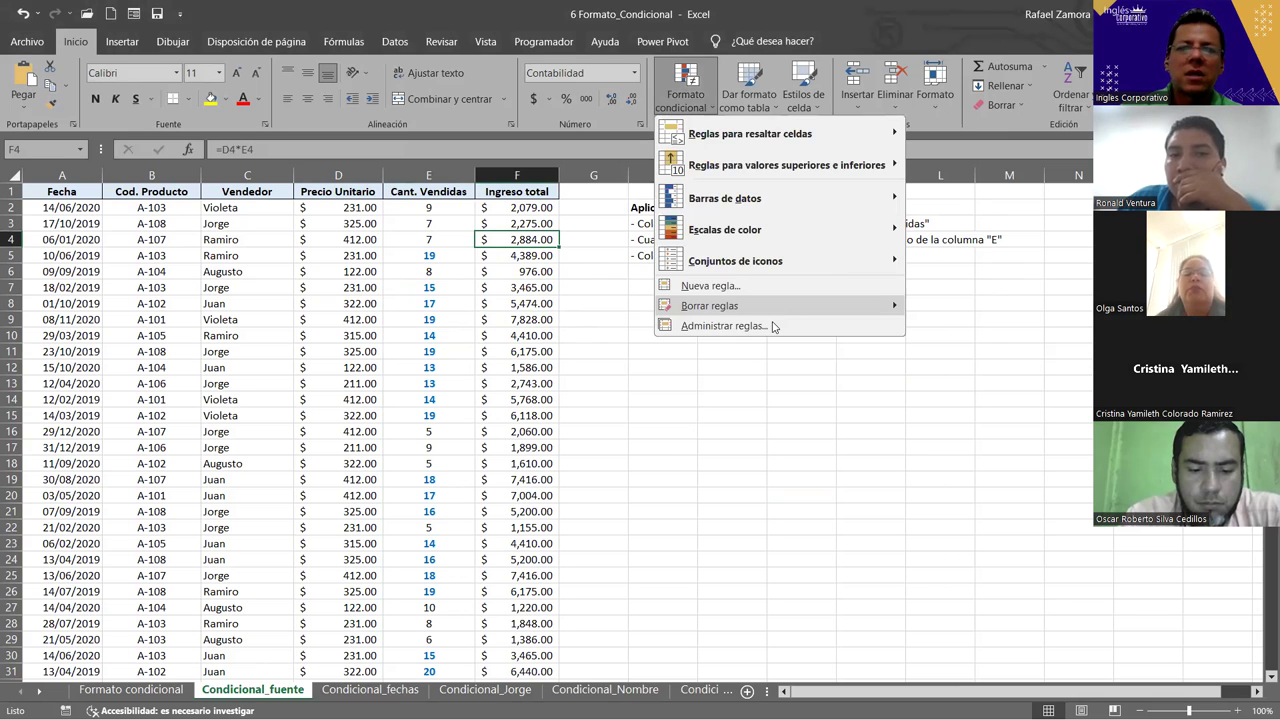
{"action": "left_click", "coordinate": [723, 326]}
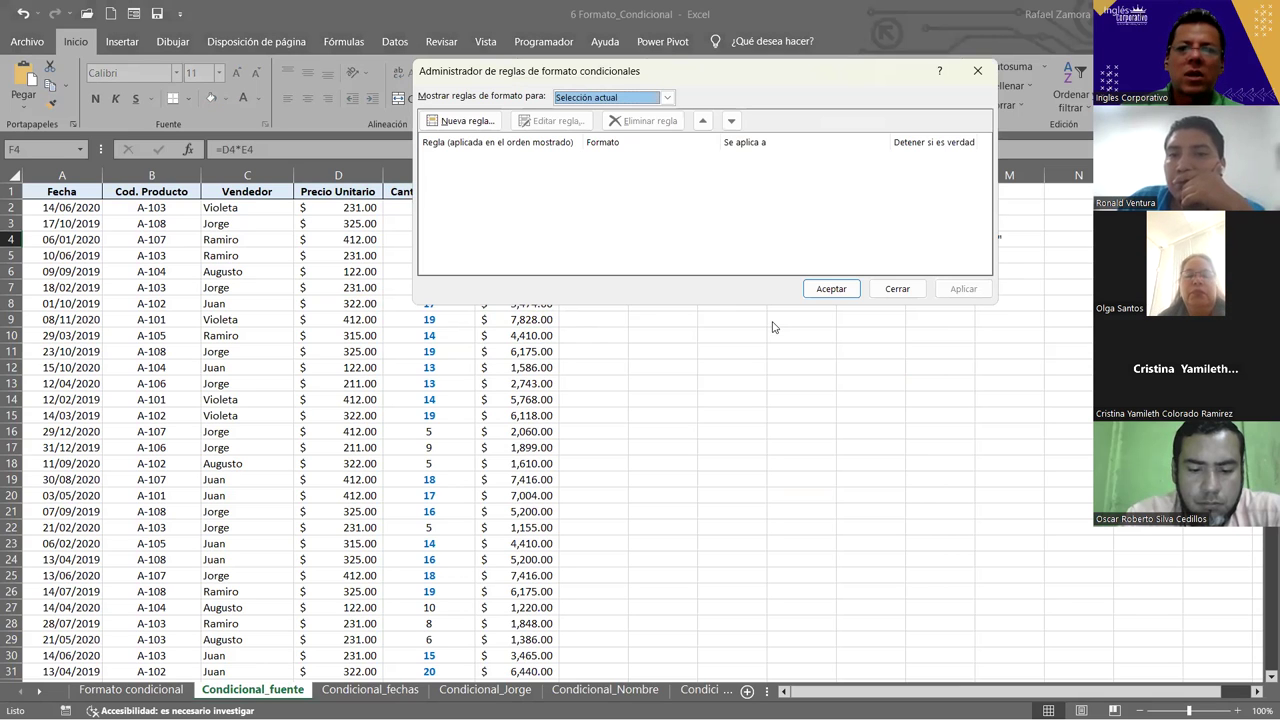
{"action": "left_click", "coordinate": [667, 100]}
{"action": "left_click", "coordinate": [616, 118]}
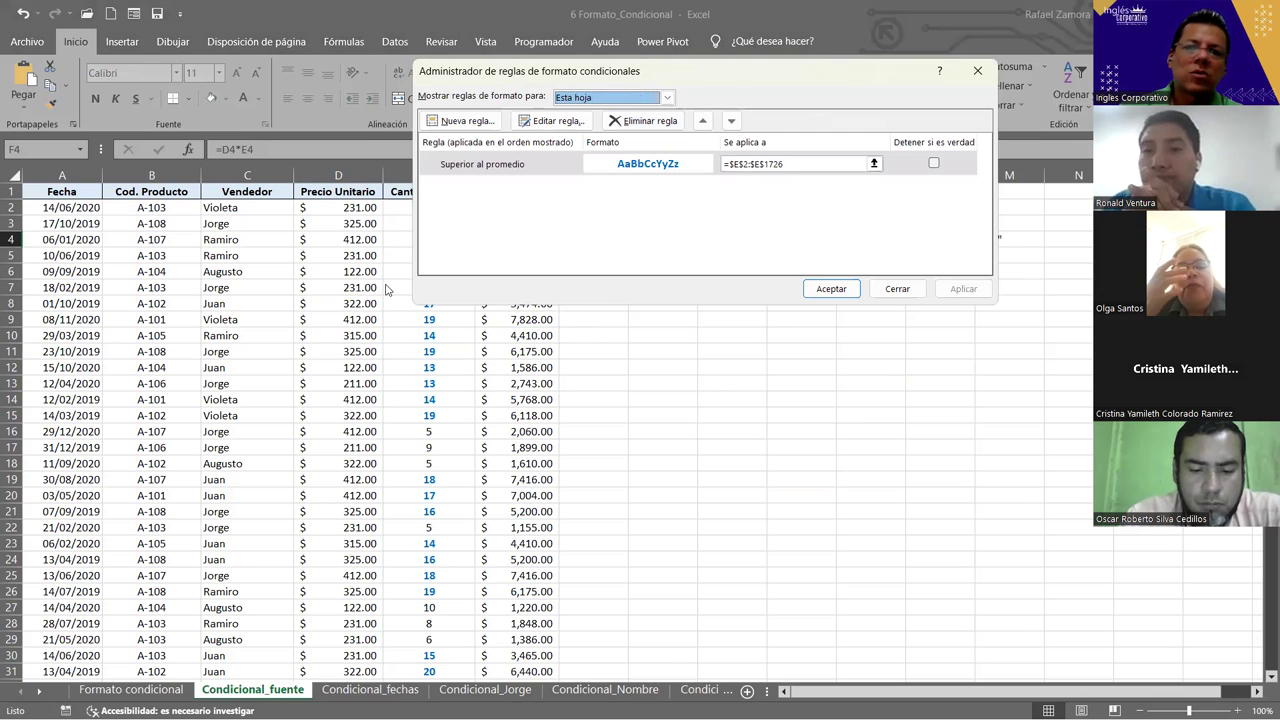
{"action": "left_click", "coordinate": [506, 168]}
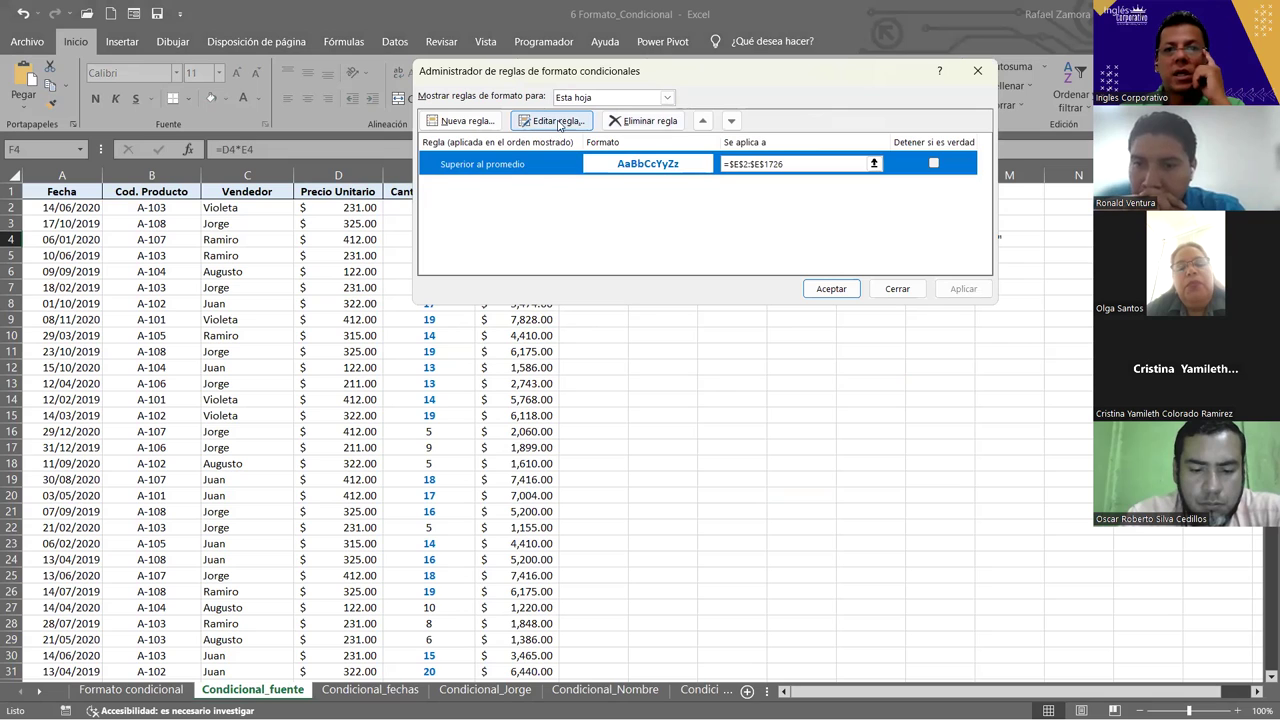
{"action": "left_click", "coordinate": [649, 121]}
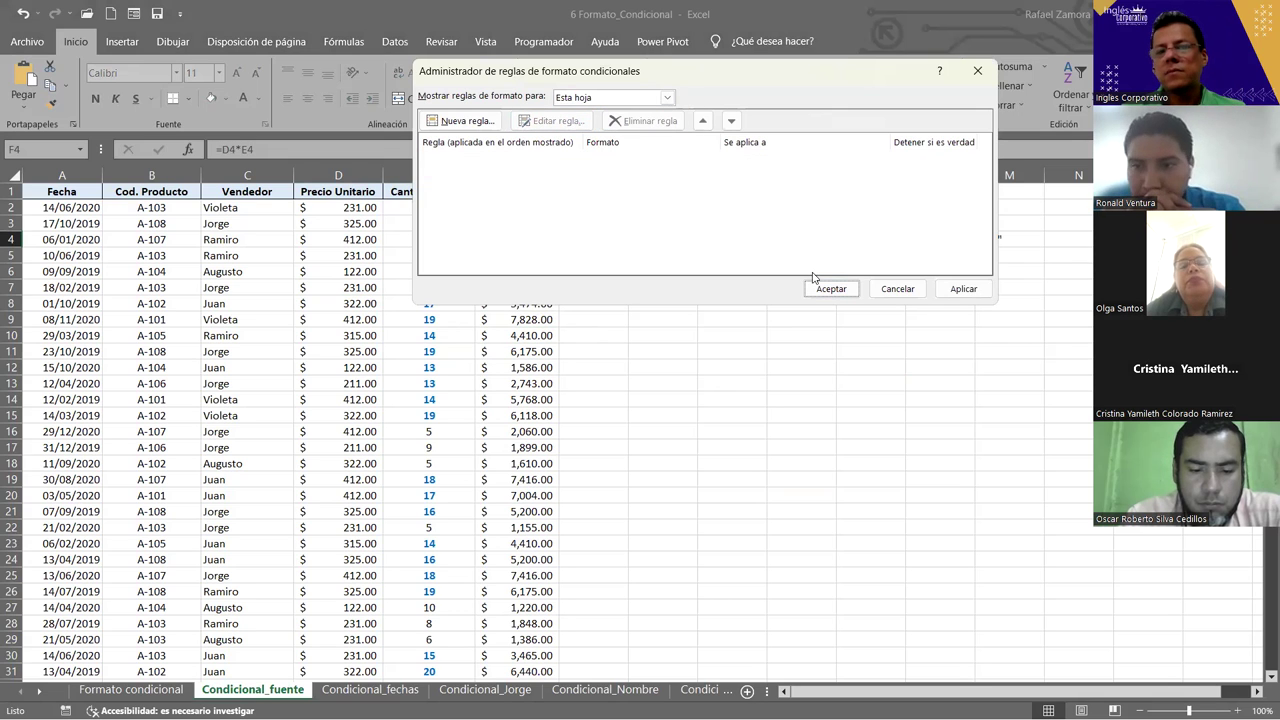
{"action": "left_click", "coordinate": [963, 289]}
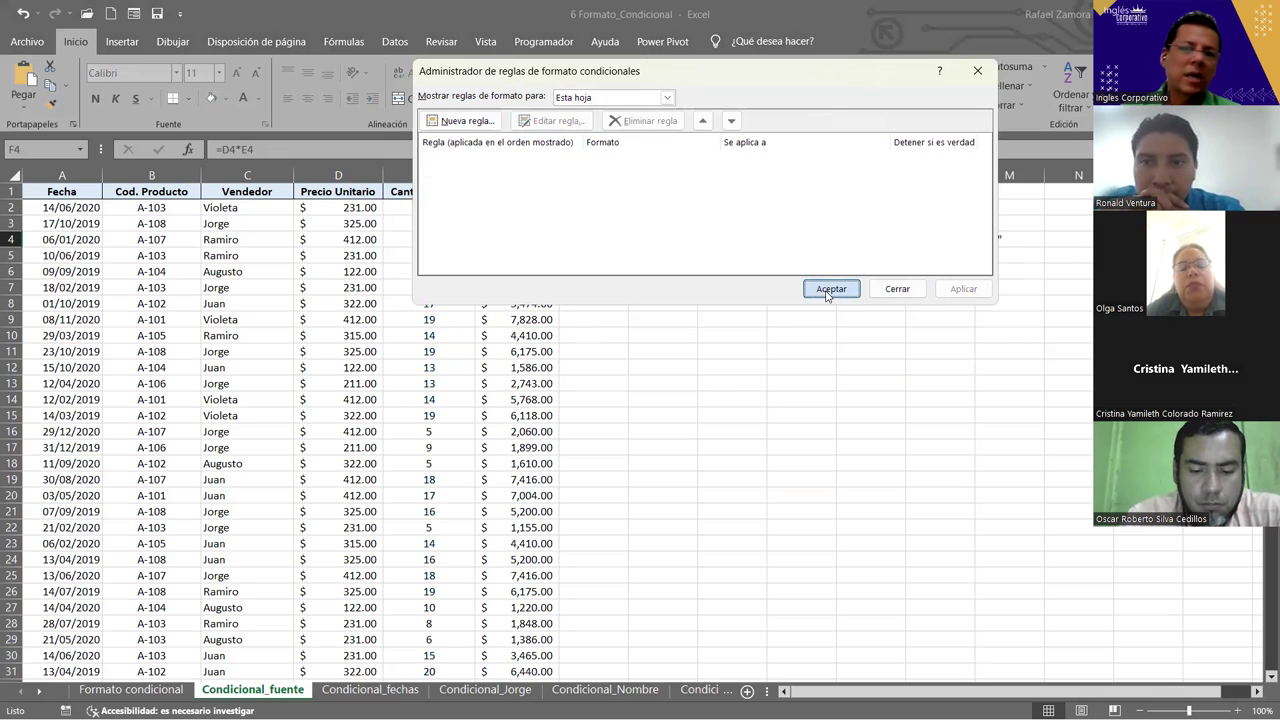
{"action": "left_click", "coordinate": [830, 289]}
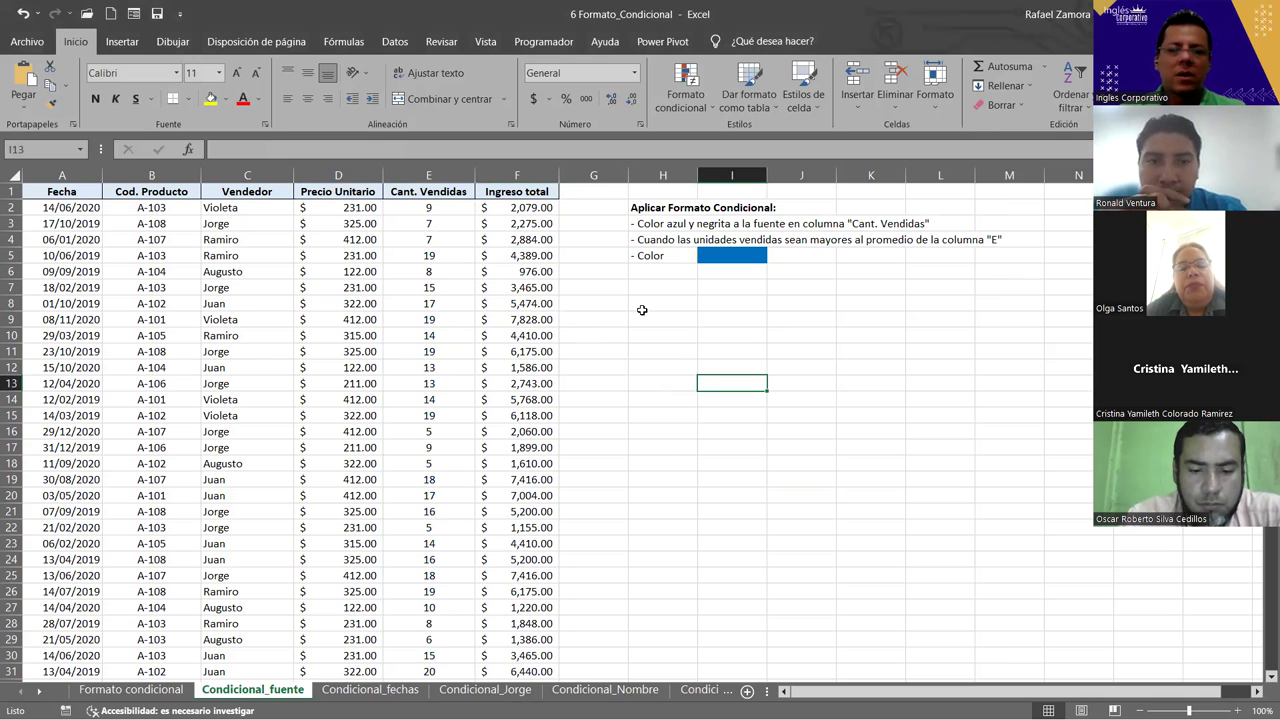
Select quantities E2:E1726, then the entire column E.
{"action": "left_click", "coordinate": [470, 207]}
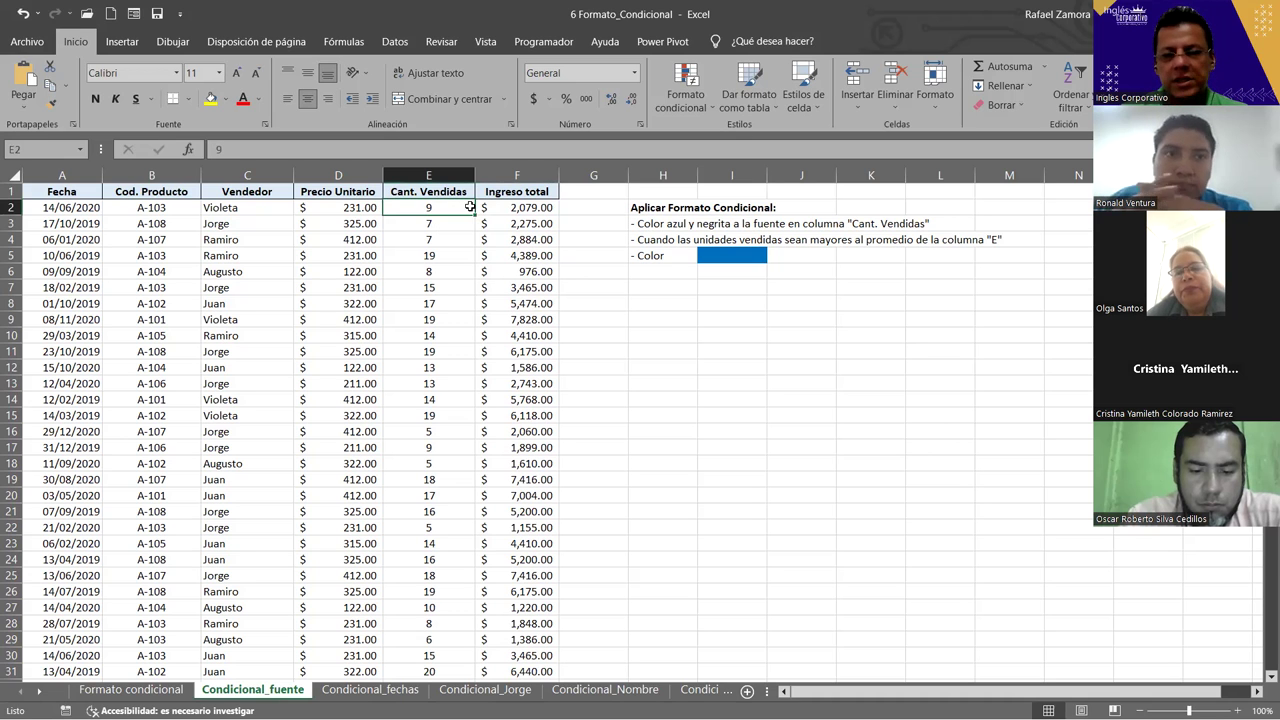
{"action": "key", "text": "ctrl+Down"}
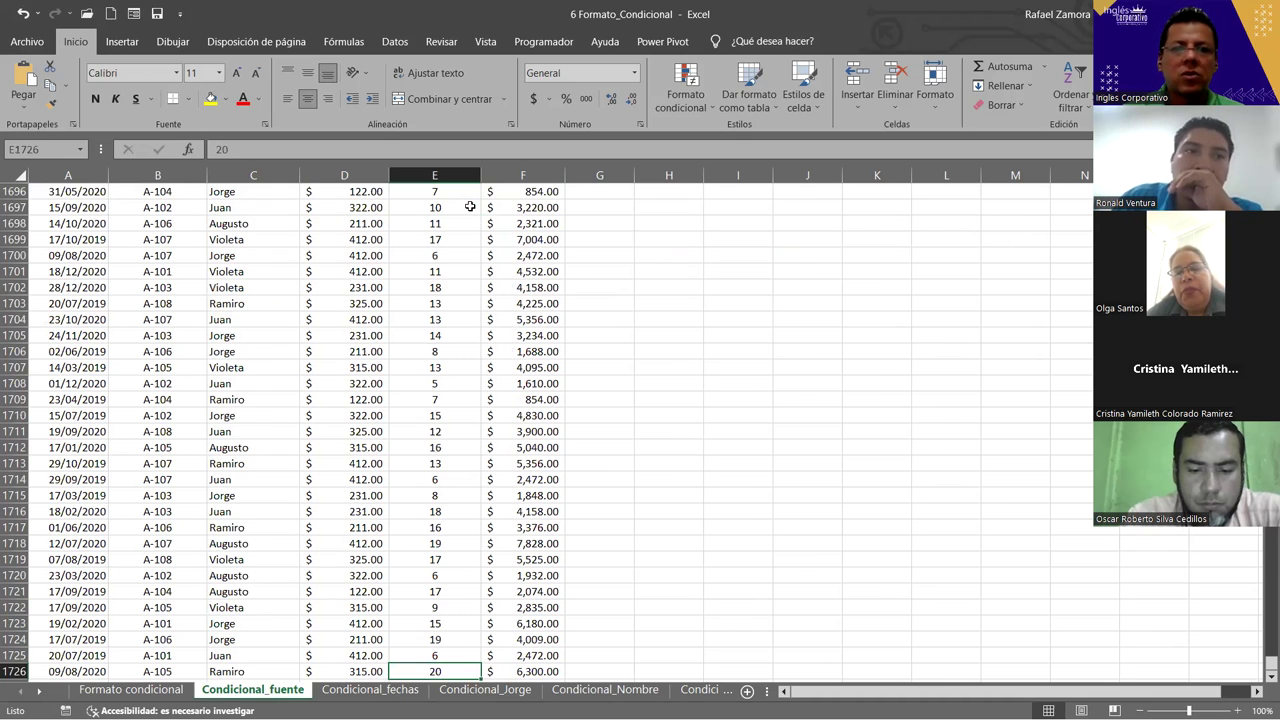
{"action": "key", "text": "ctrl+shift+Up"}
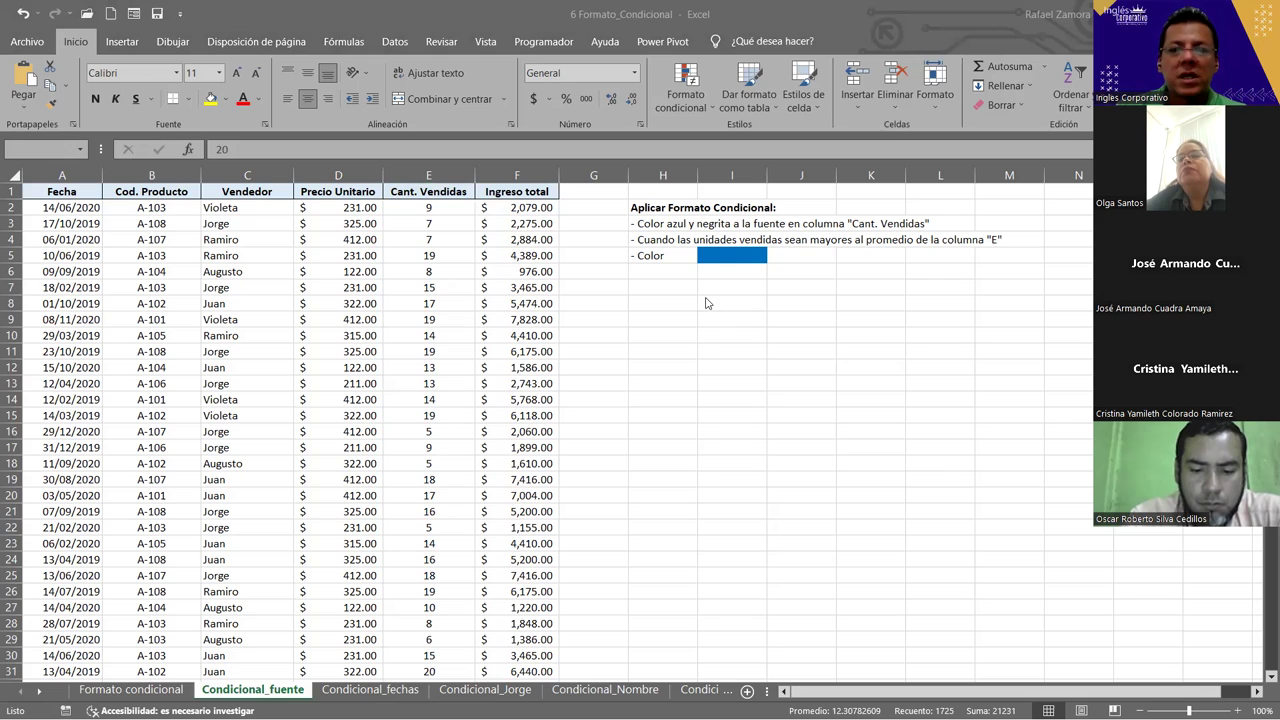
{"action": "left_click", "coordinate": [428, 175]}
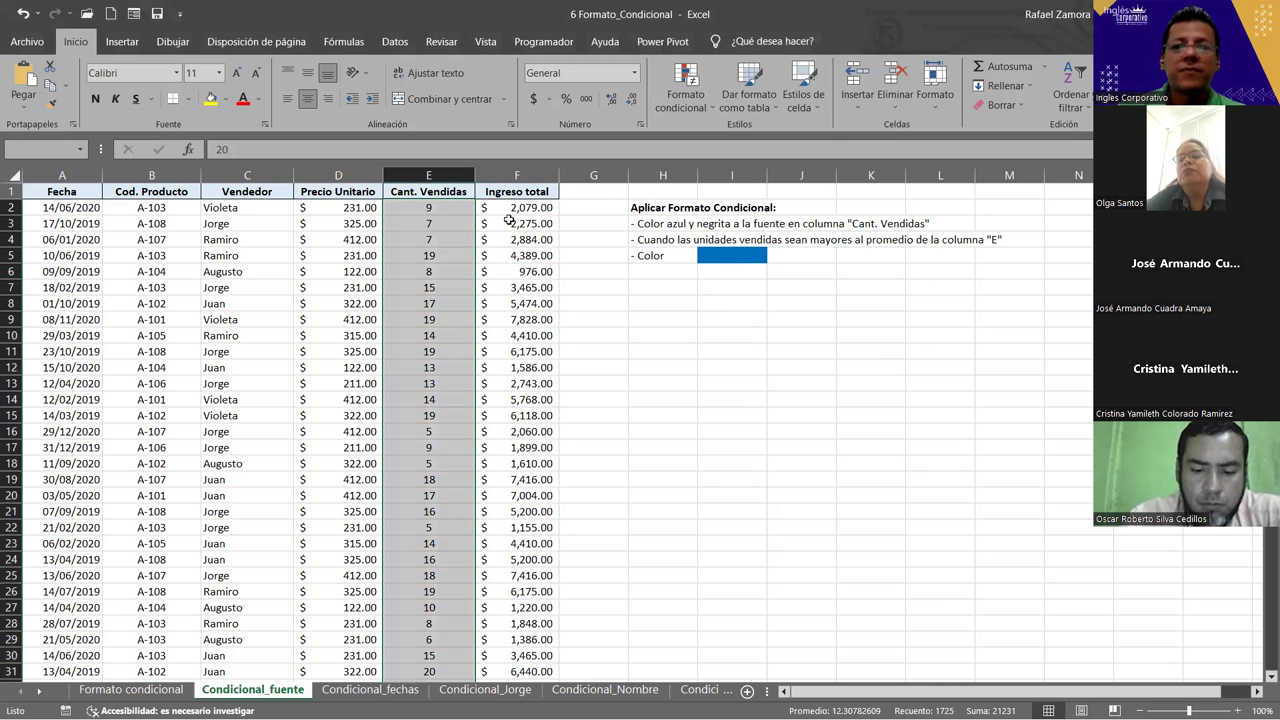
Create a new above-average rule, keeping 'por encima de', and open Formato...
{"action": "left_click", "coordinate": [688, 108]}
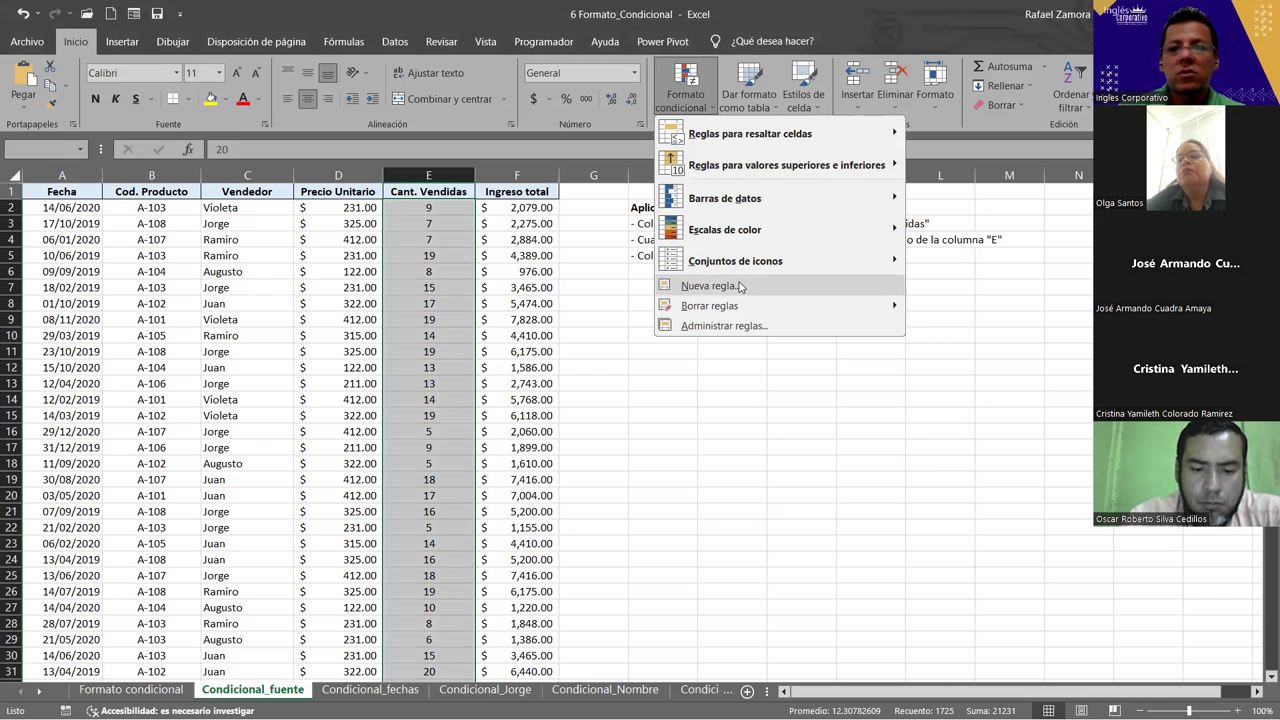
{"action": "left_click", "coordinate": [741, 287]}
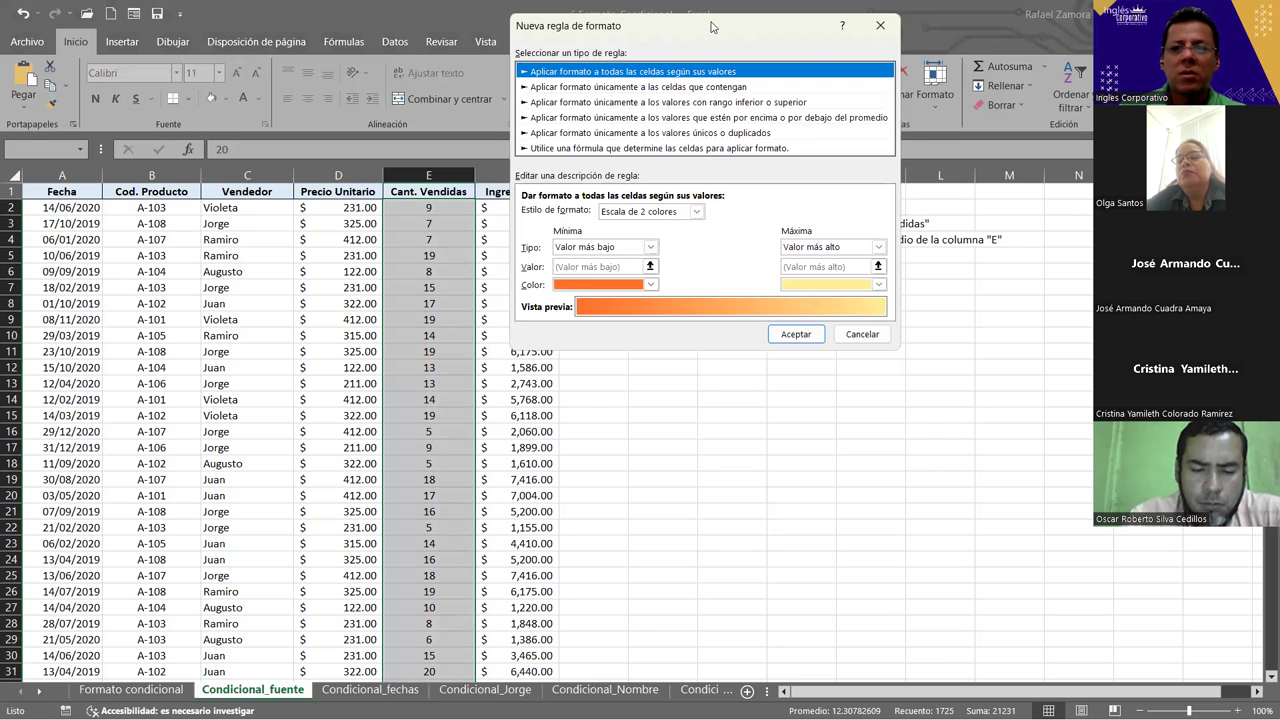
{"action": "left_click_drag", "start_coordinate": [712, 26], "coordinate": [762, 195]}
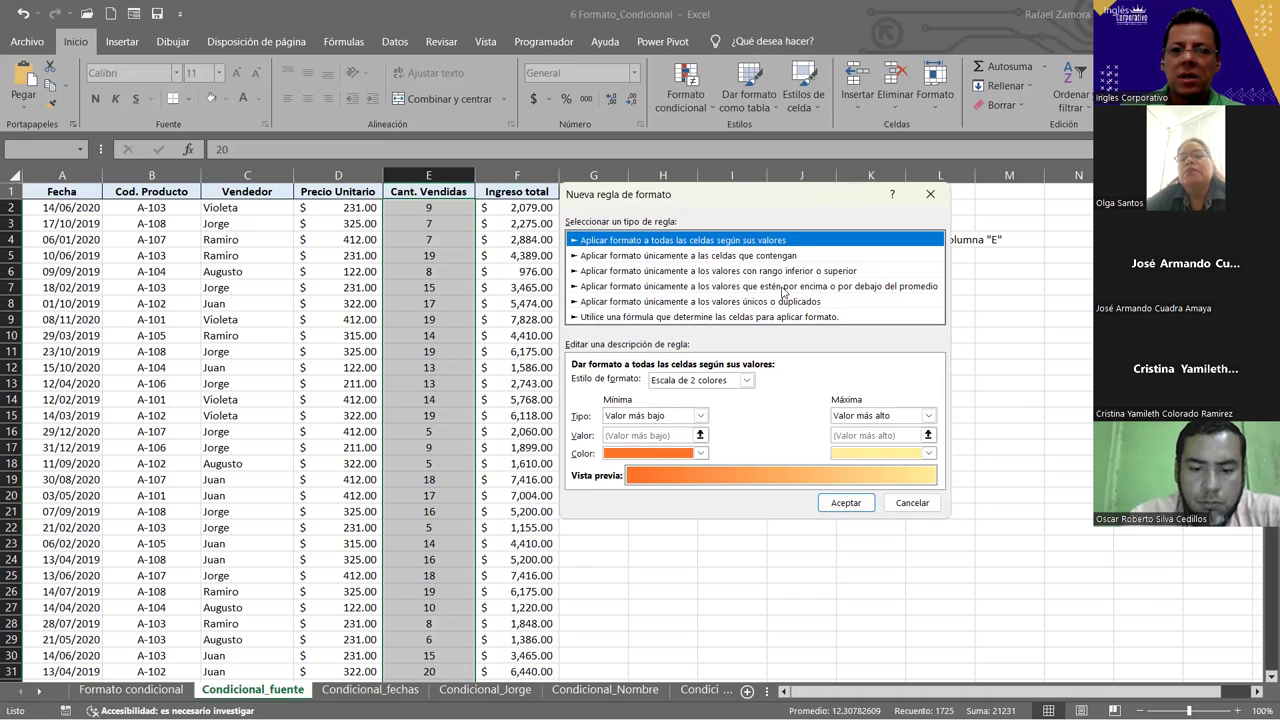
{"action": "left_click", "coordinate": [783, 288]}
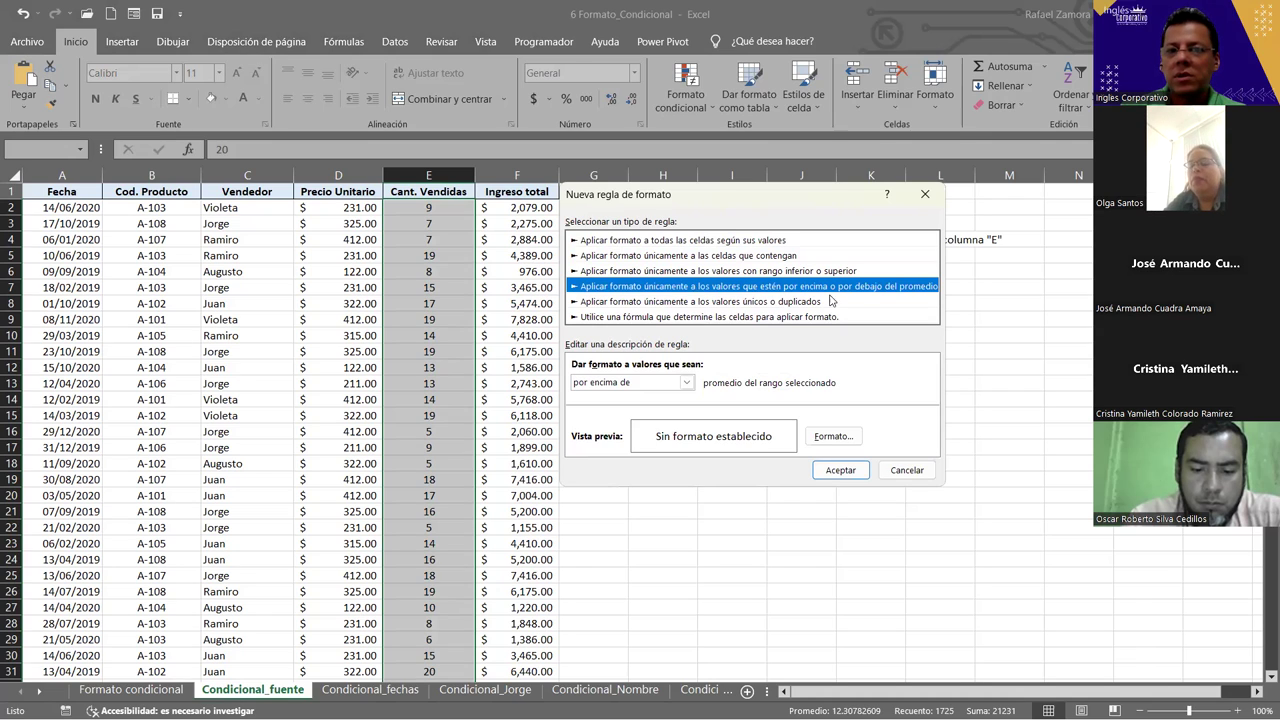
{"action": "left_click", "coordinate": [686, 383]}
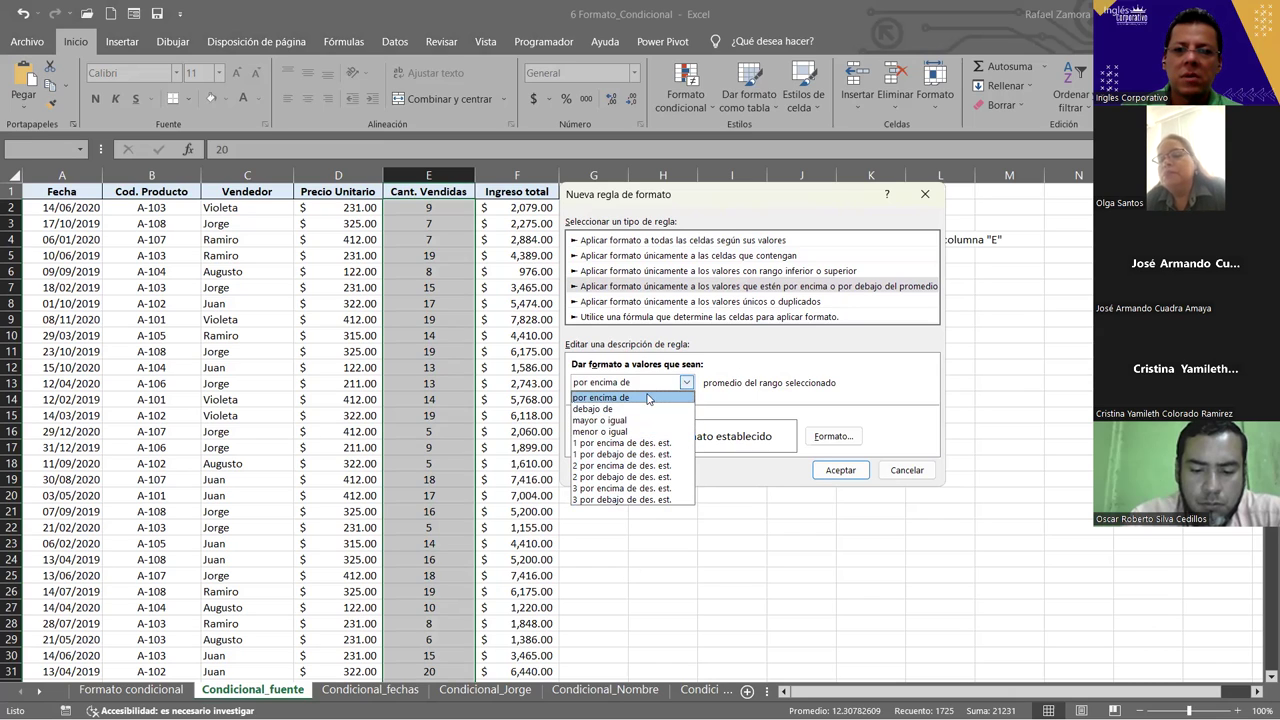
{"action": "left_click", "coordinate": [807, 375]}
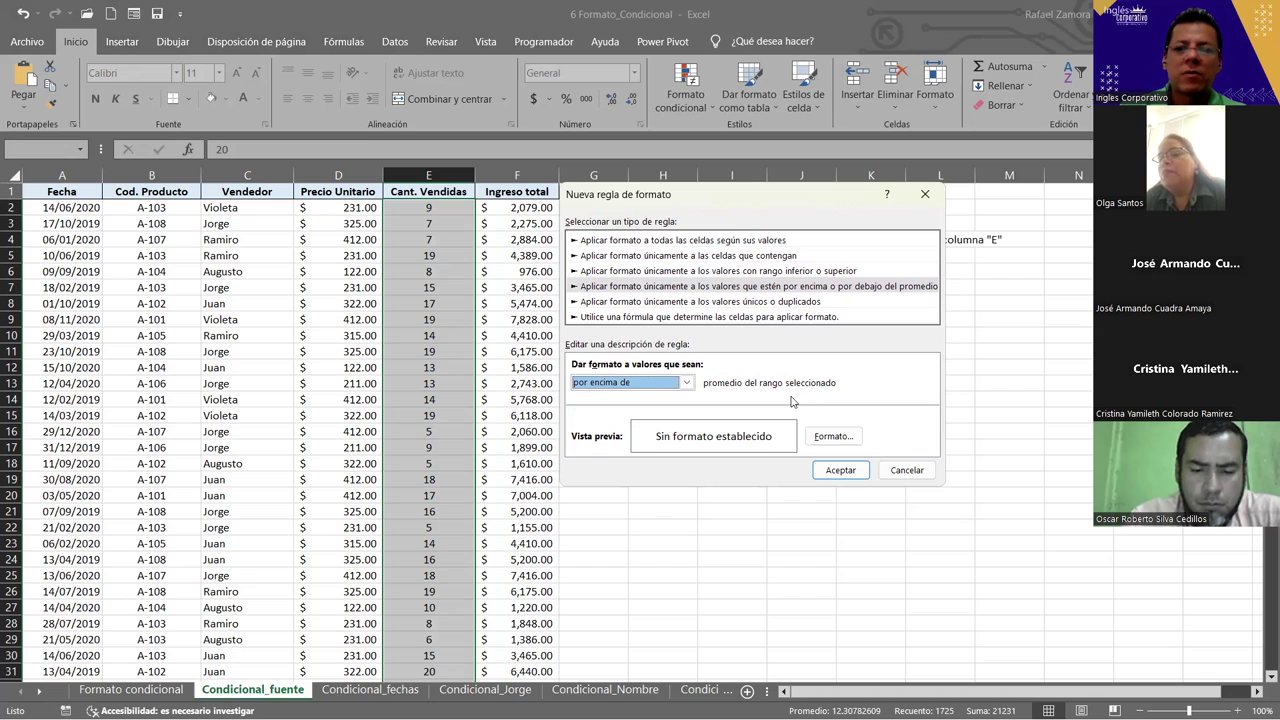
{"action": "left_click", "coordinate": [835, 438]}
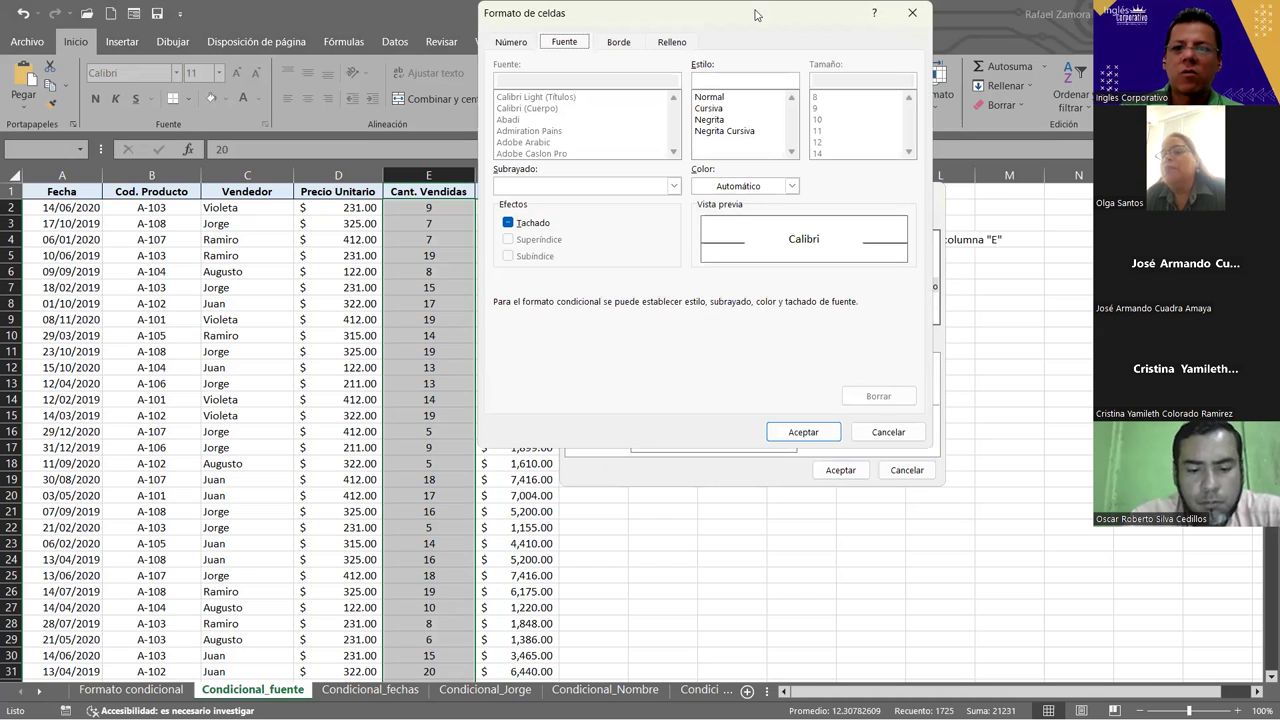
Move the Formato de celdas dialog aside and browse its tabs, returning to Fuente.
{"action": "left_click_drag", "start_coordinate": [755, 14], "coordinate": [809, 154]}
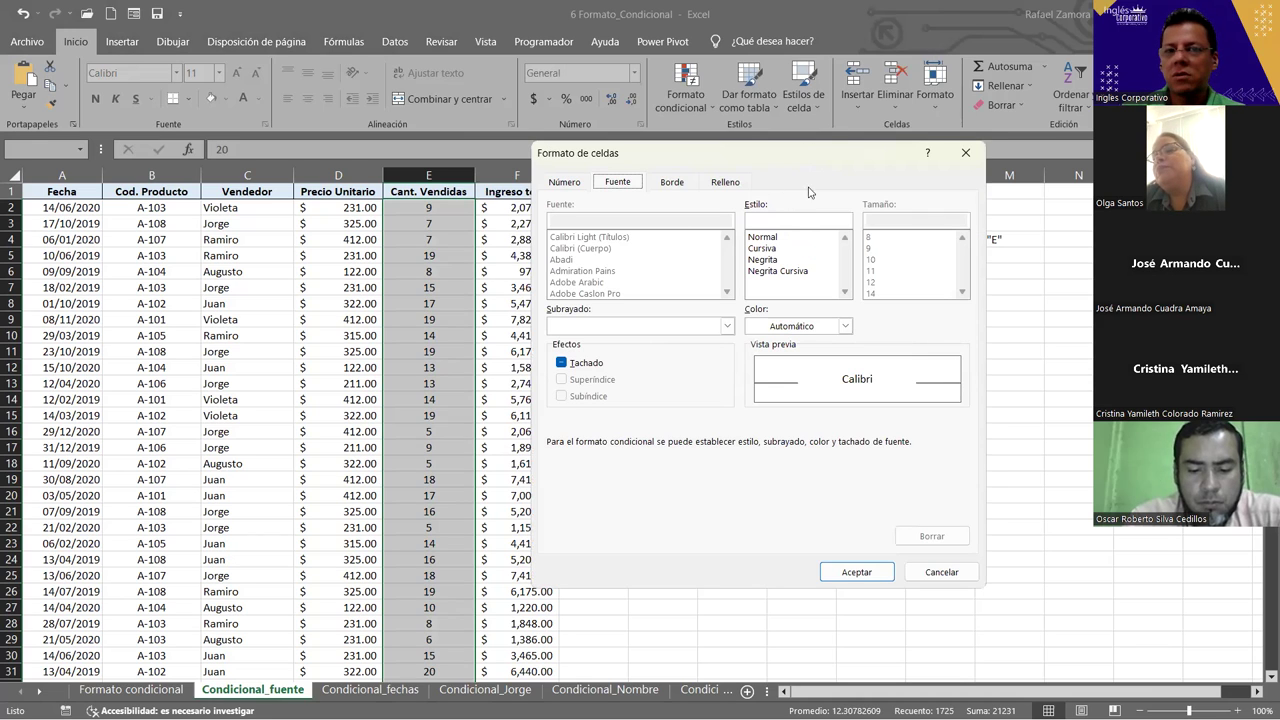
{"action": "left_click", "coordinate": [561, 184]}
{"action": "left_click", "coordinate": [628, 182]}
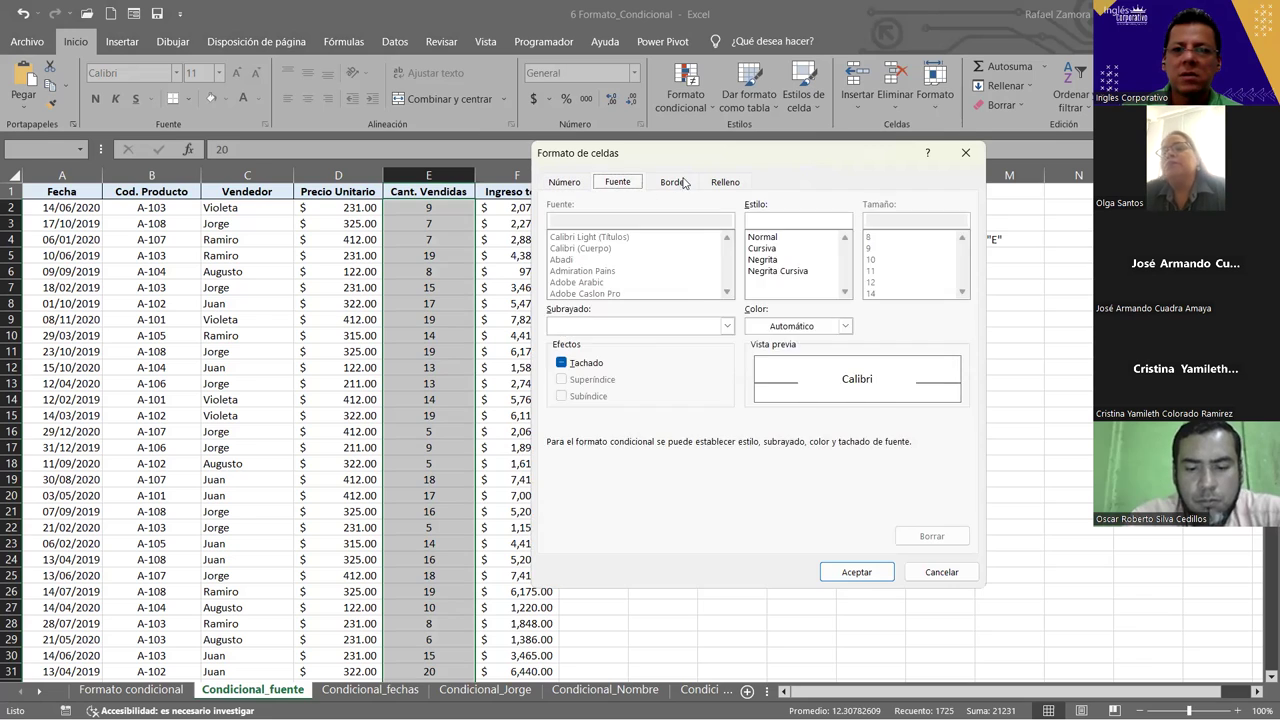
{"action": "left_click", "coordinate": [736, 182]}
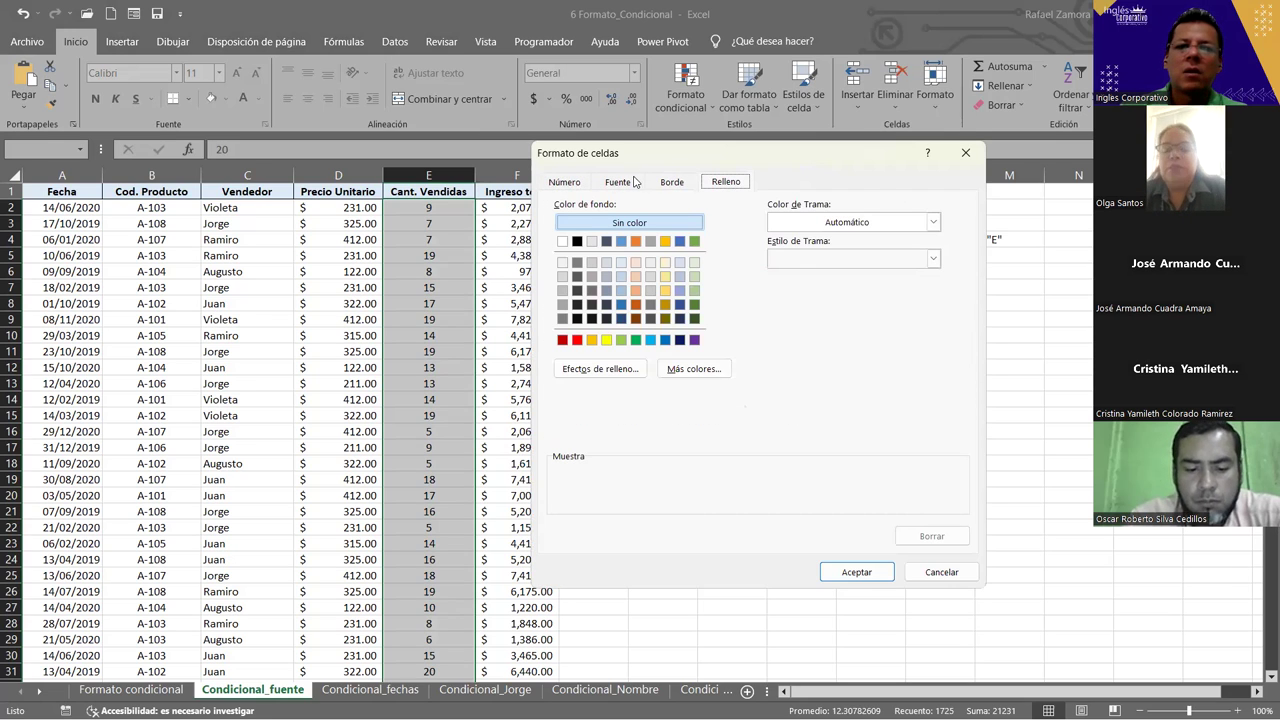
{"action": "left_click", "coordinate": [634, 182]}
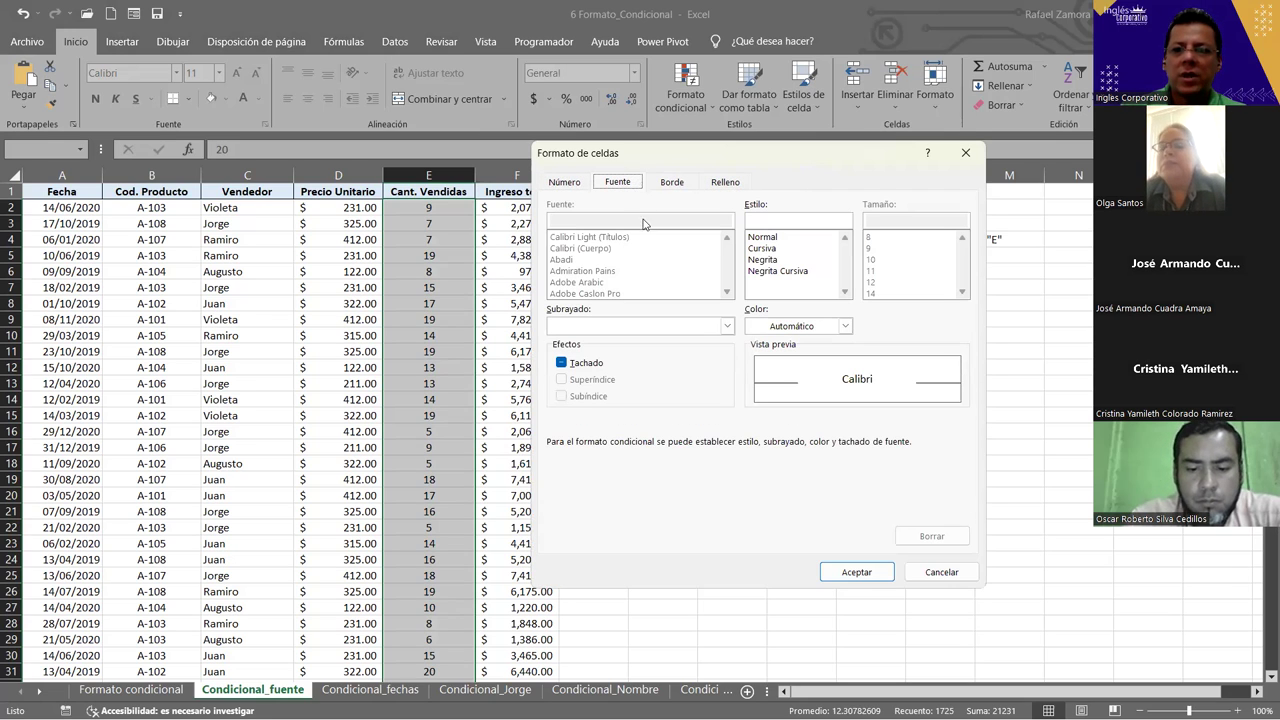
Choose Negrita and a blue colour, clear Tachado, and confirm both dialogs.
{"action": "left_click", "coordinate": [774, 260]}
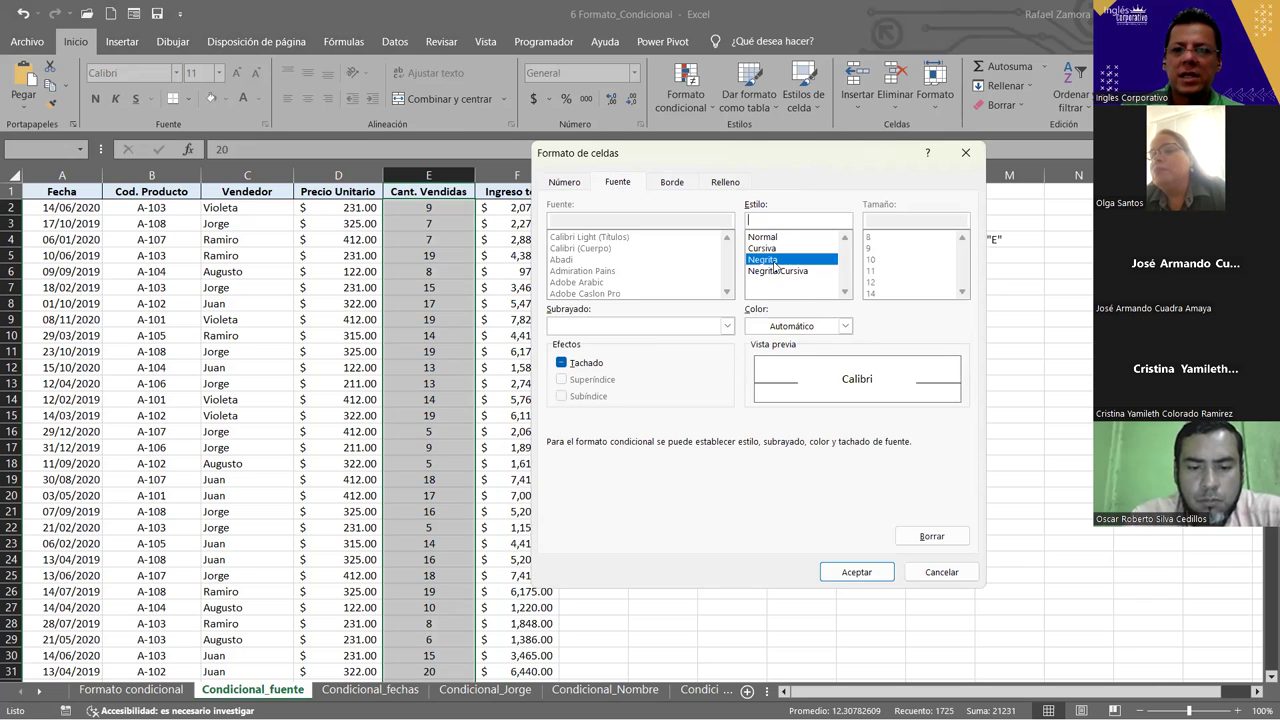
{"action": "left_click", "coordinate": [845, 328]}
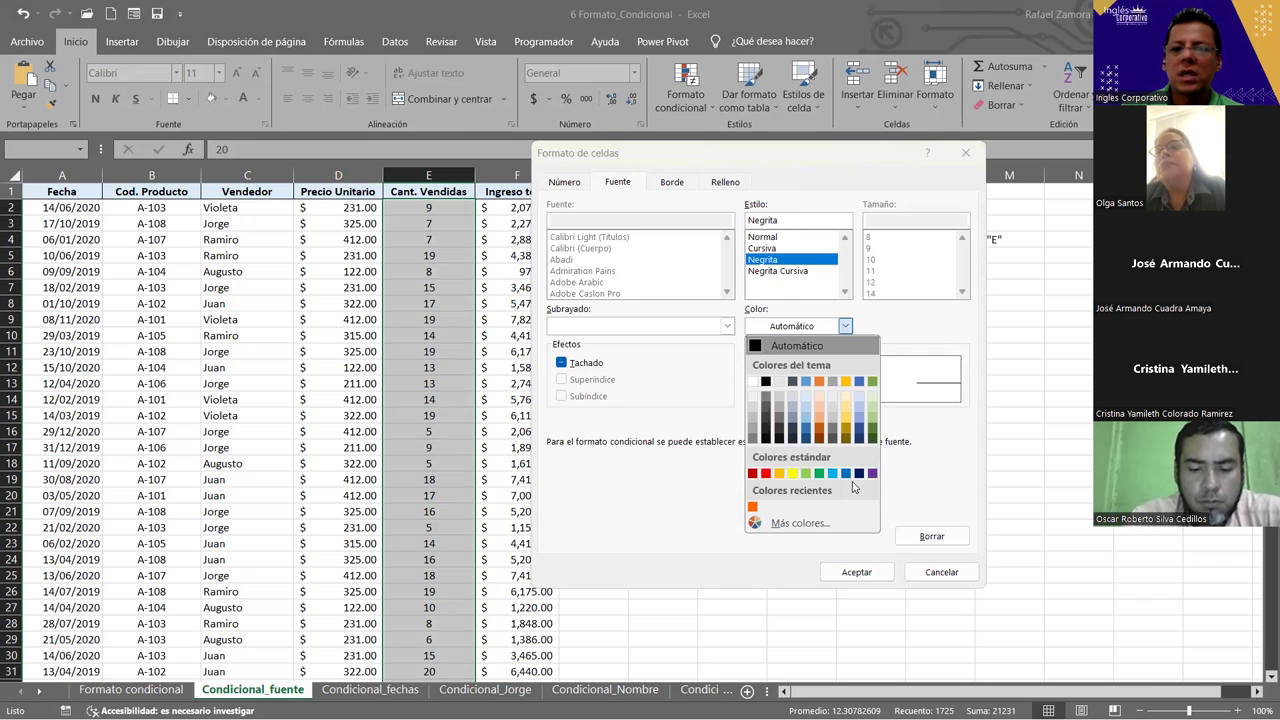
{"action": "left_click", "coordinate": [845, 473]}
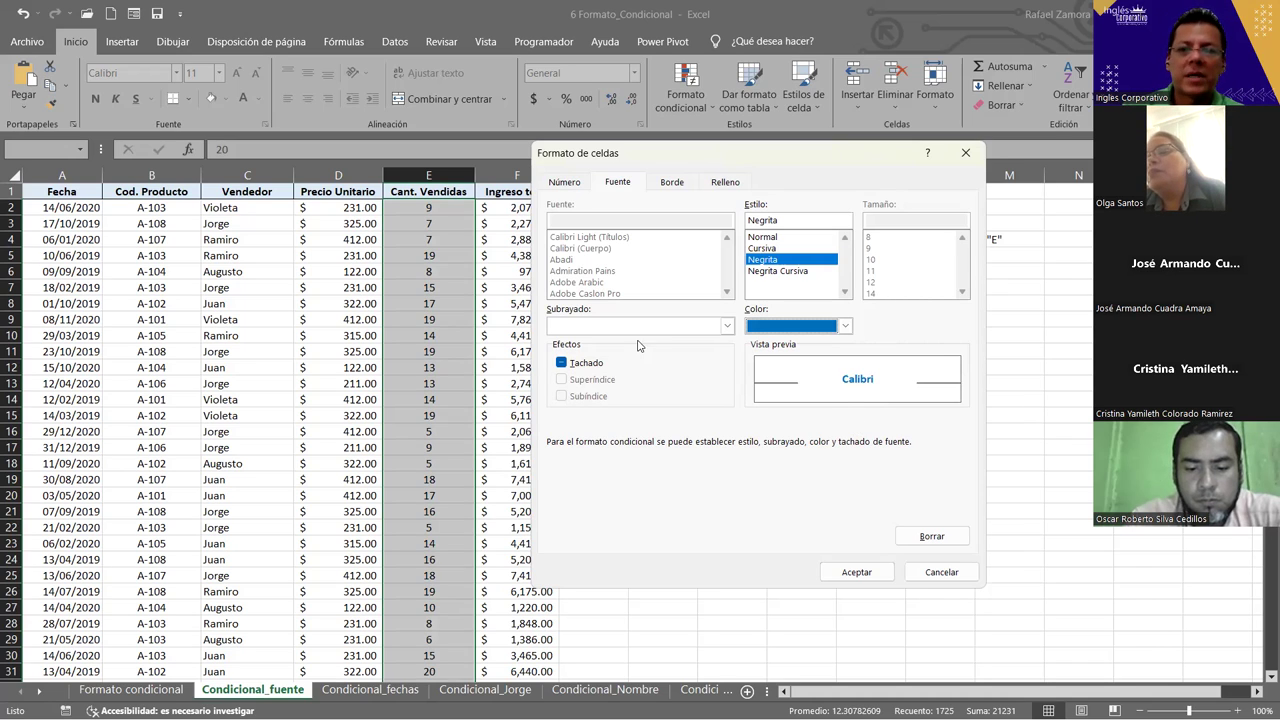
{"action": "left_click", "coordinate": [563, 363]}
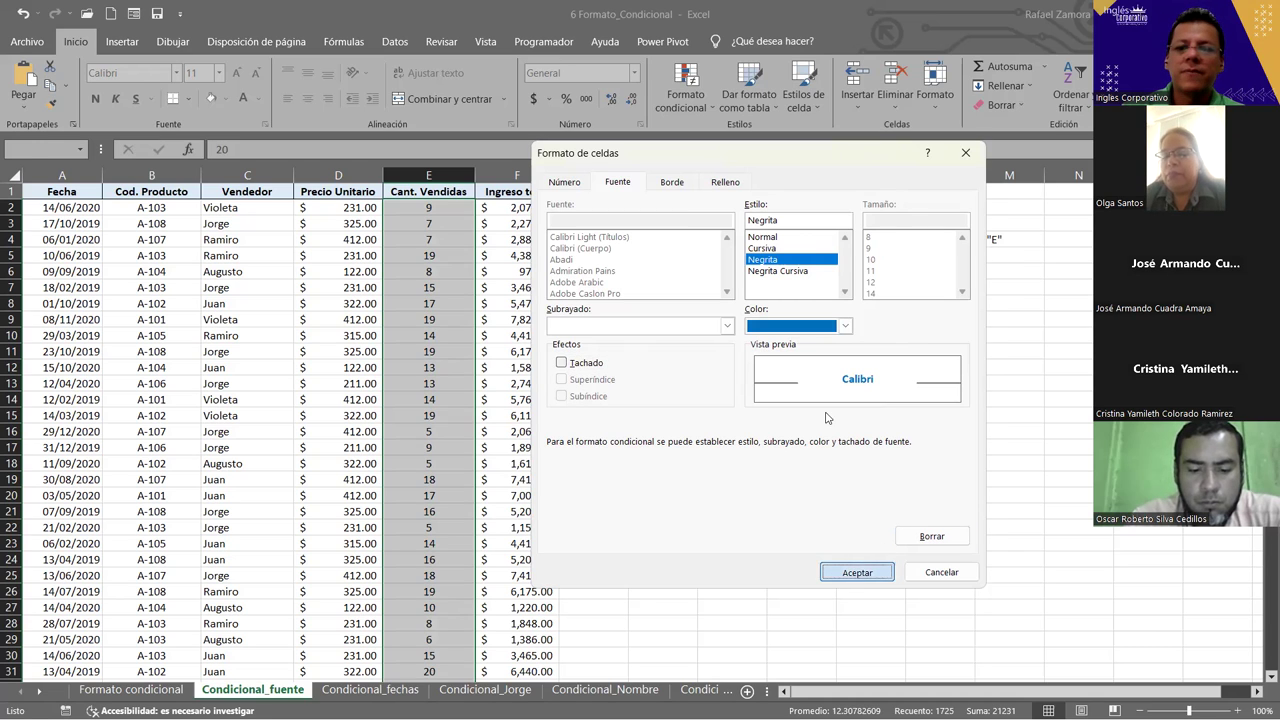
{"action": "left_click", "coordinate": [856, 574]}
{"action": "left_click", "coordinate": [832, 466]}
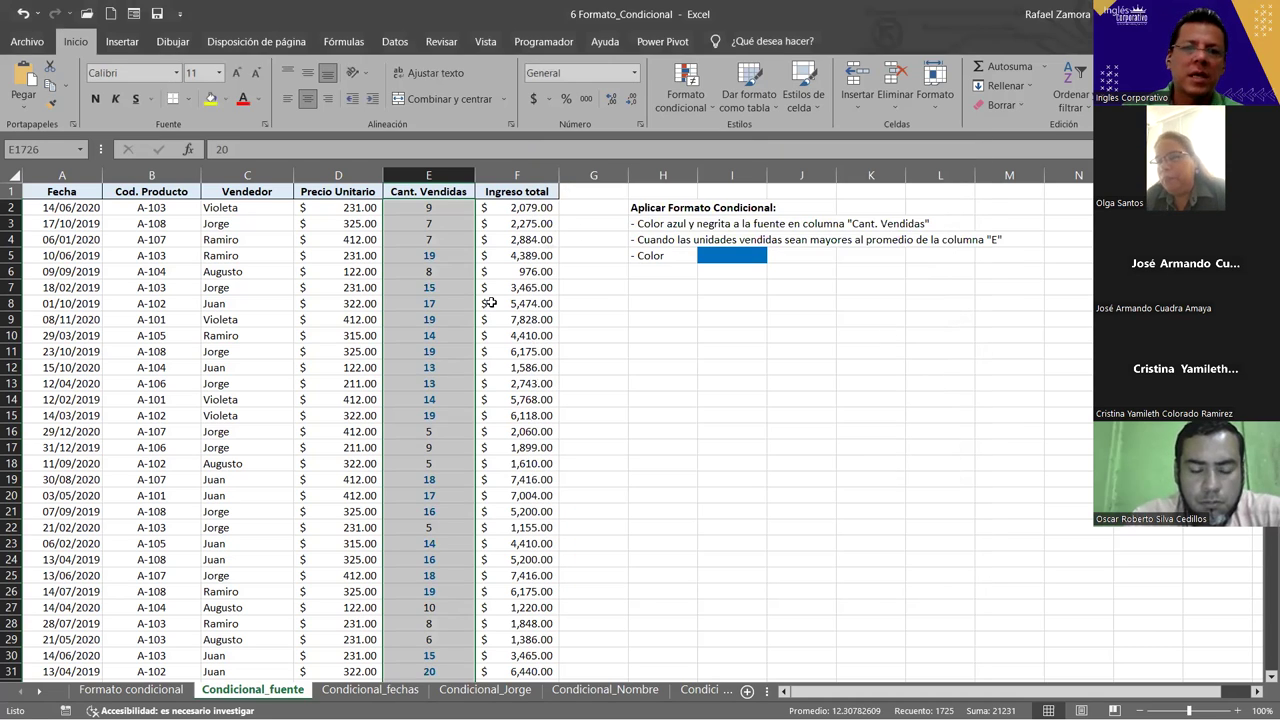
{"action": "left_click", "coordinate": [456, 255]}
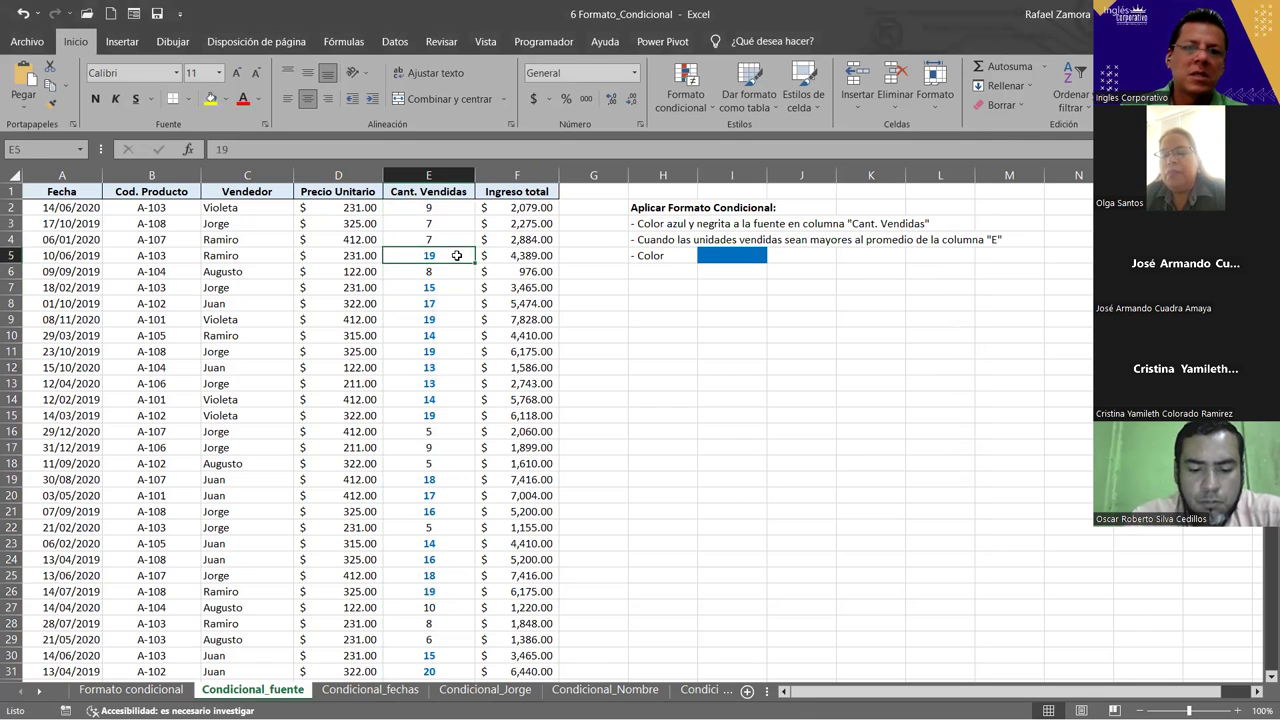
{"action": "left_click", "coordinate": [443, 287]}
{"action": "left_click", "coordinate": [446, 303]}
{"action": "left_click", "coordinate": [446, 319]}
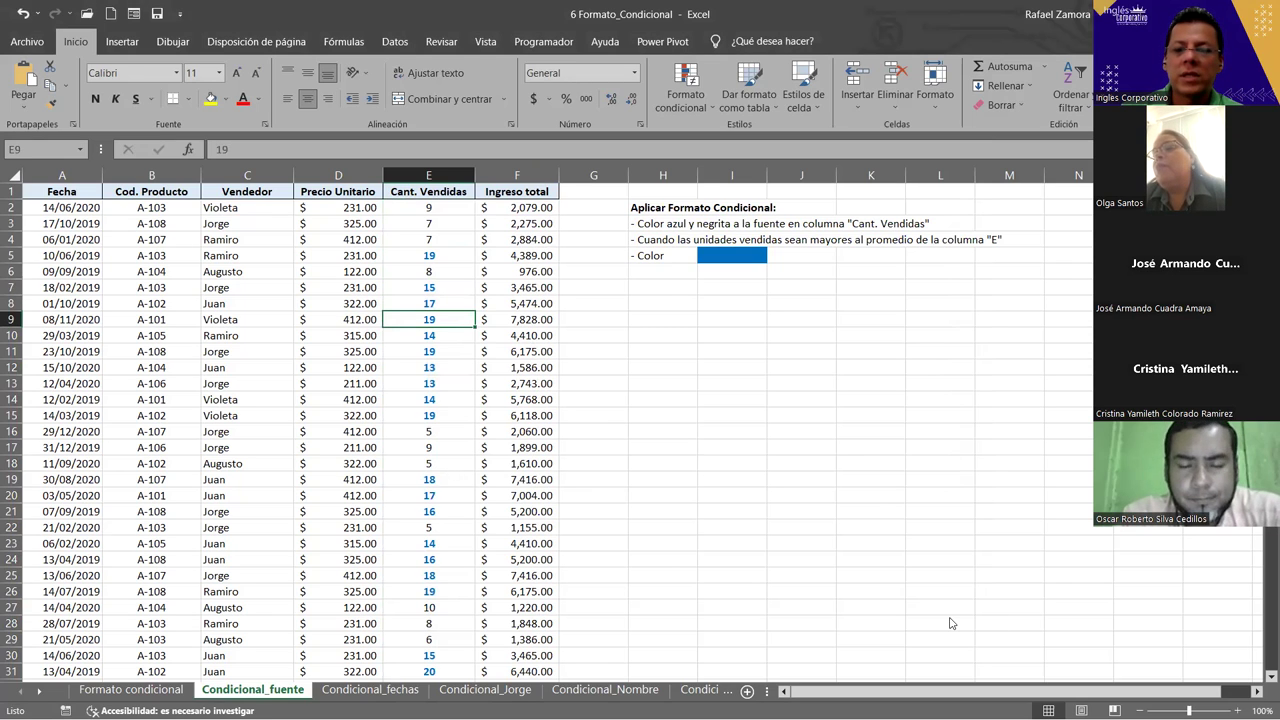
{"action": "left_click", "coordinate": [456, 205]}
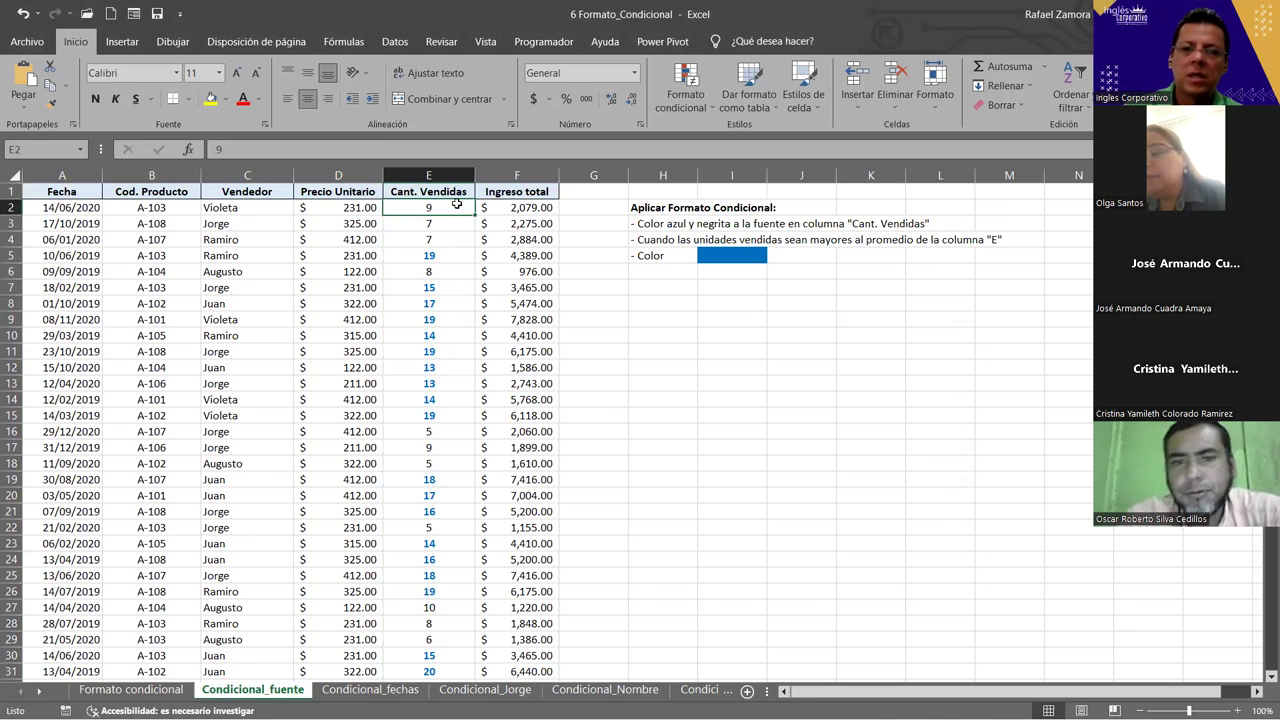
{"action": "key", "text": "ctrl+shift+Down"}
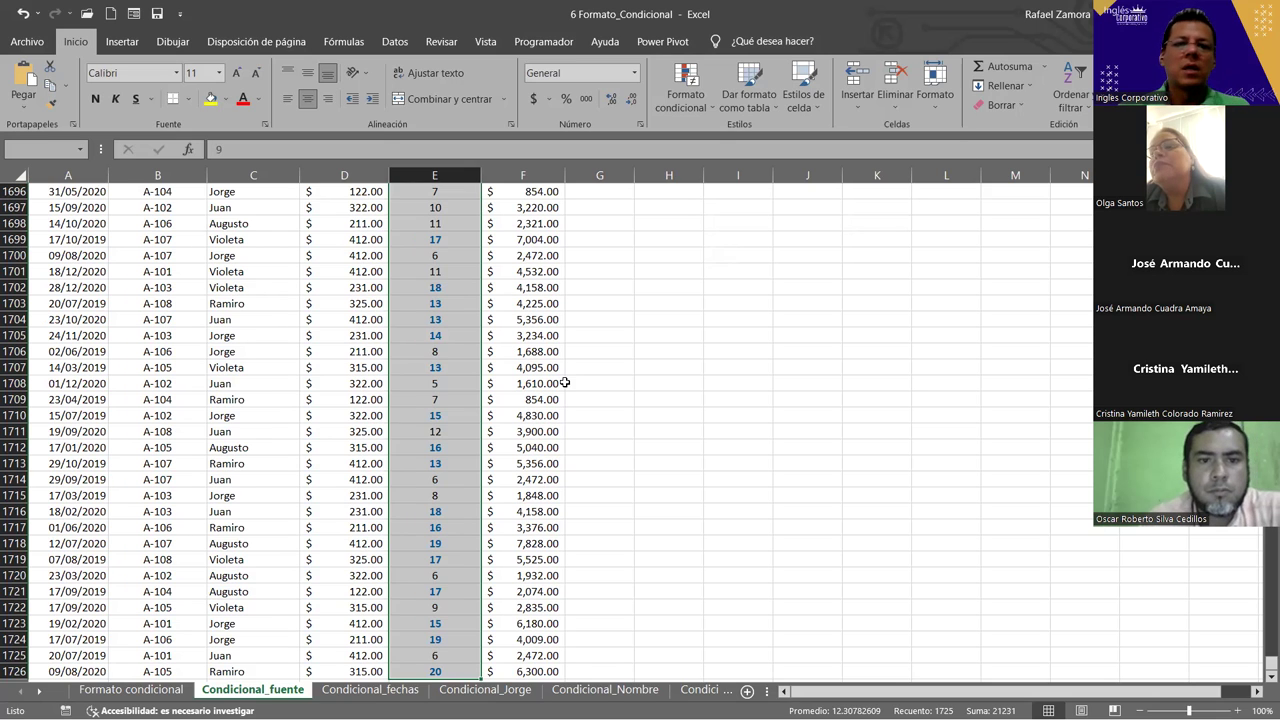
{"action": "left_click_drag", "start_coordinate": [434, 291], "coordinate": [434, 298]}
{"action": "left_click", "coordinate": [432, 298]}
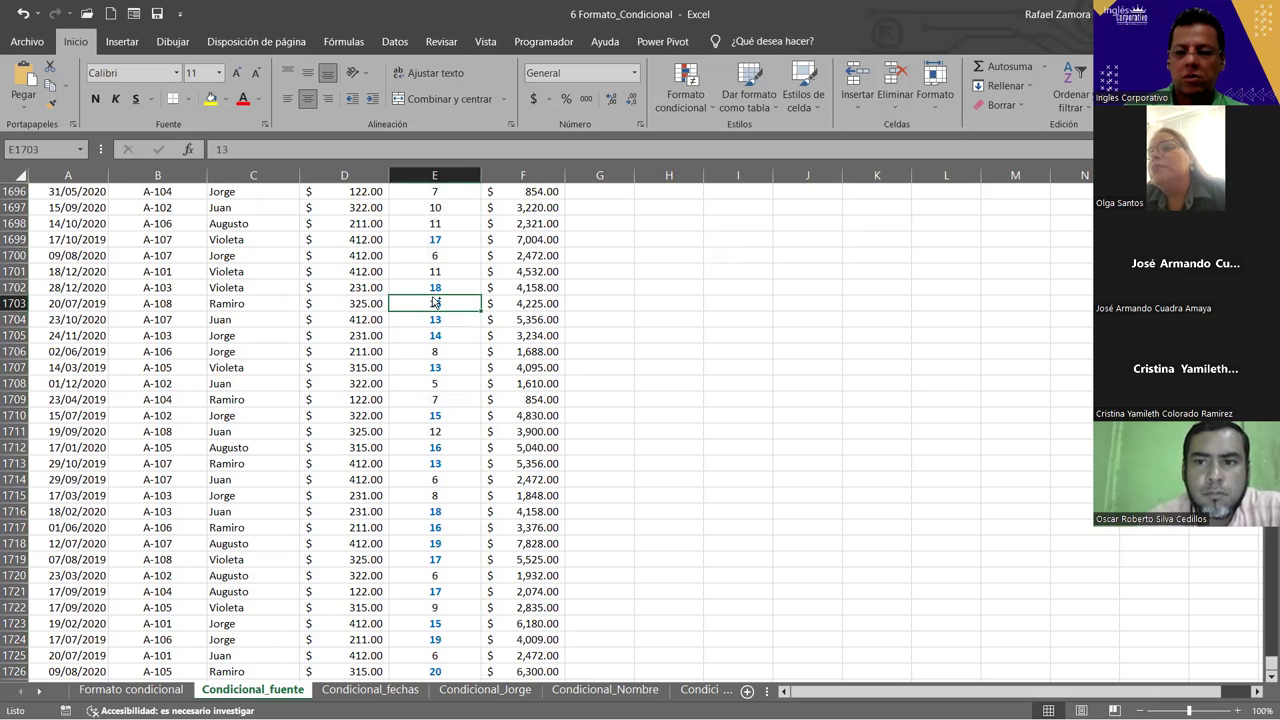
{"action": "key", "text": "ctrl+Up"}
{"action": "left_click", "coordinate": [436, 254]}
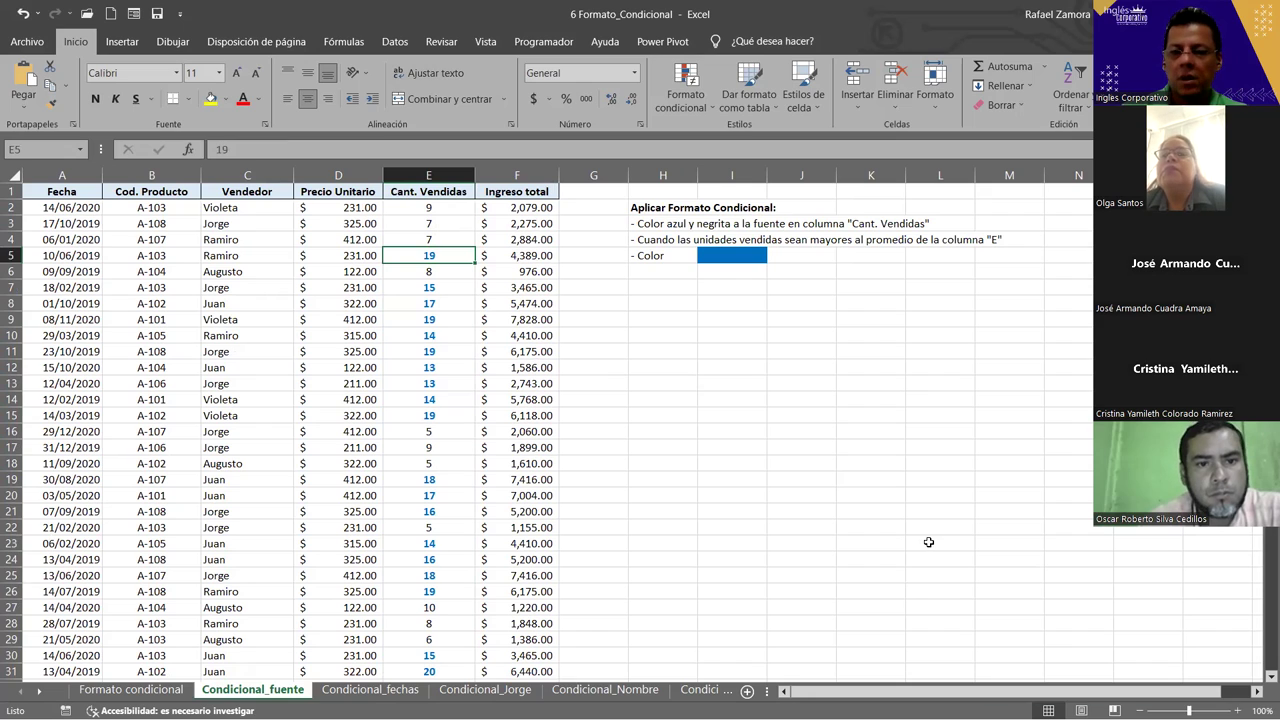
{"action": "left_click", "coordinate": [554, 401]}
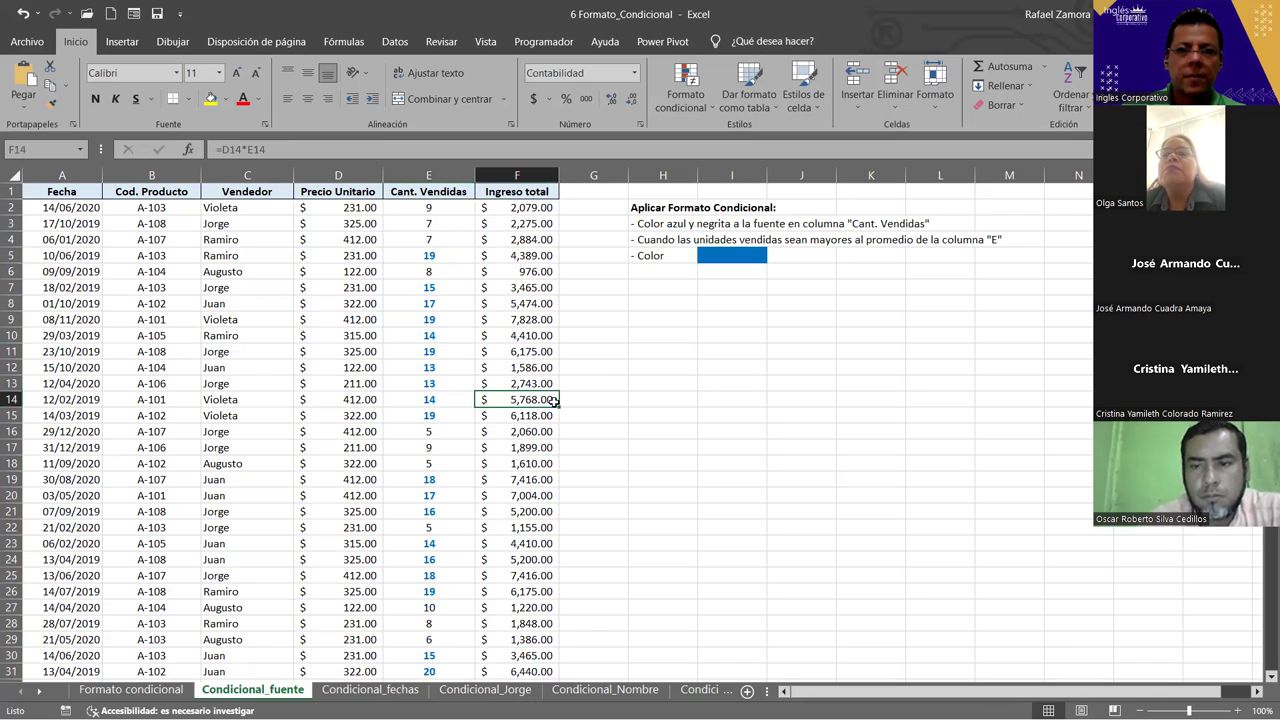
{"action": "left_click", "coordinate": [459, 214]}
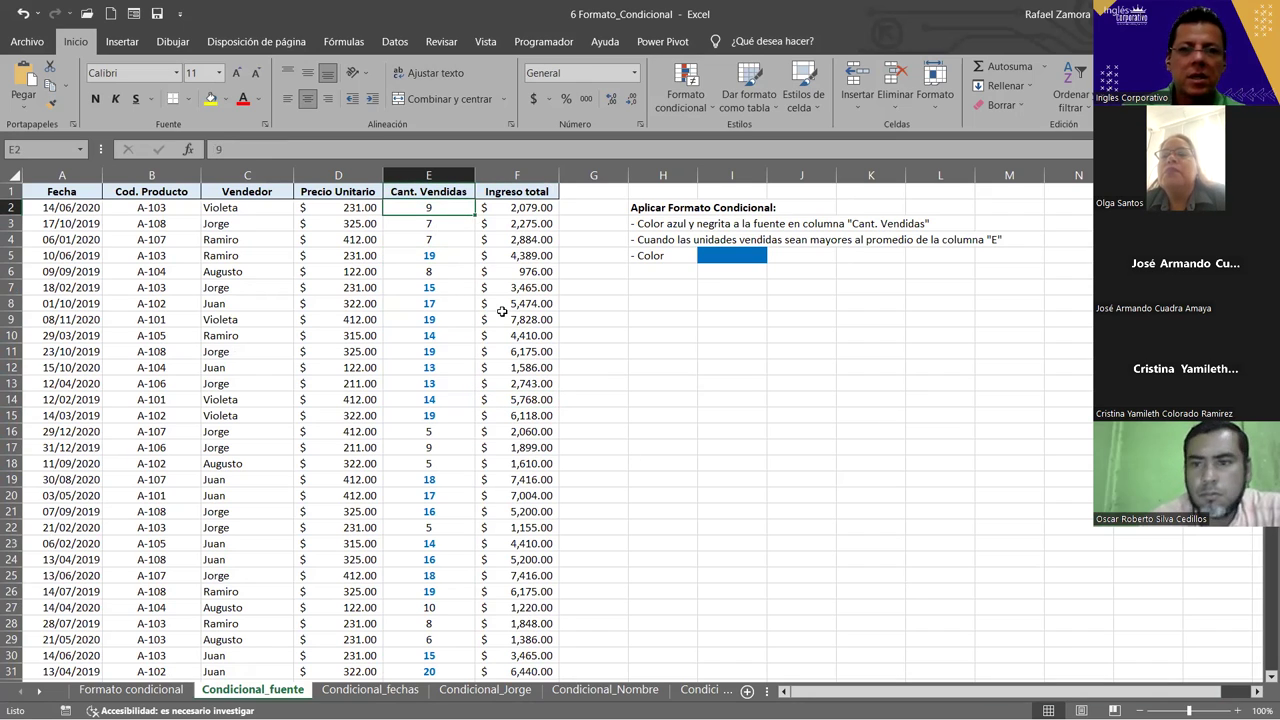
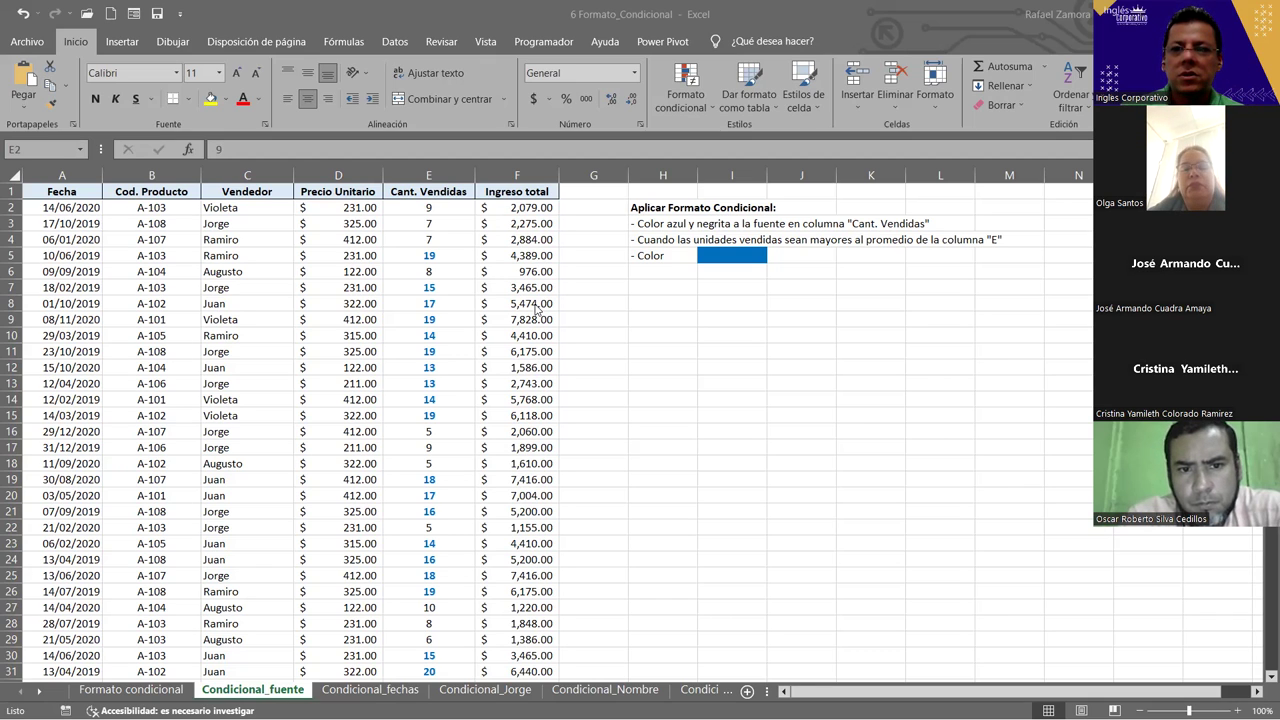
Select cell E4 in the Cant. Vendidas column and open the Formato condicional menu.
{"action": "key", "text": "alt+Tab"}
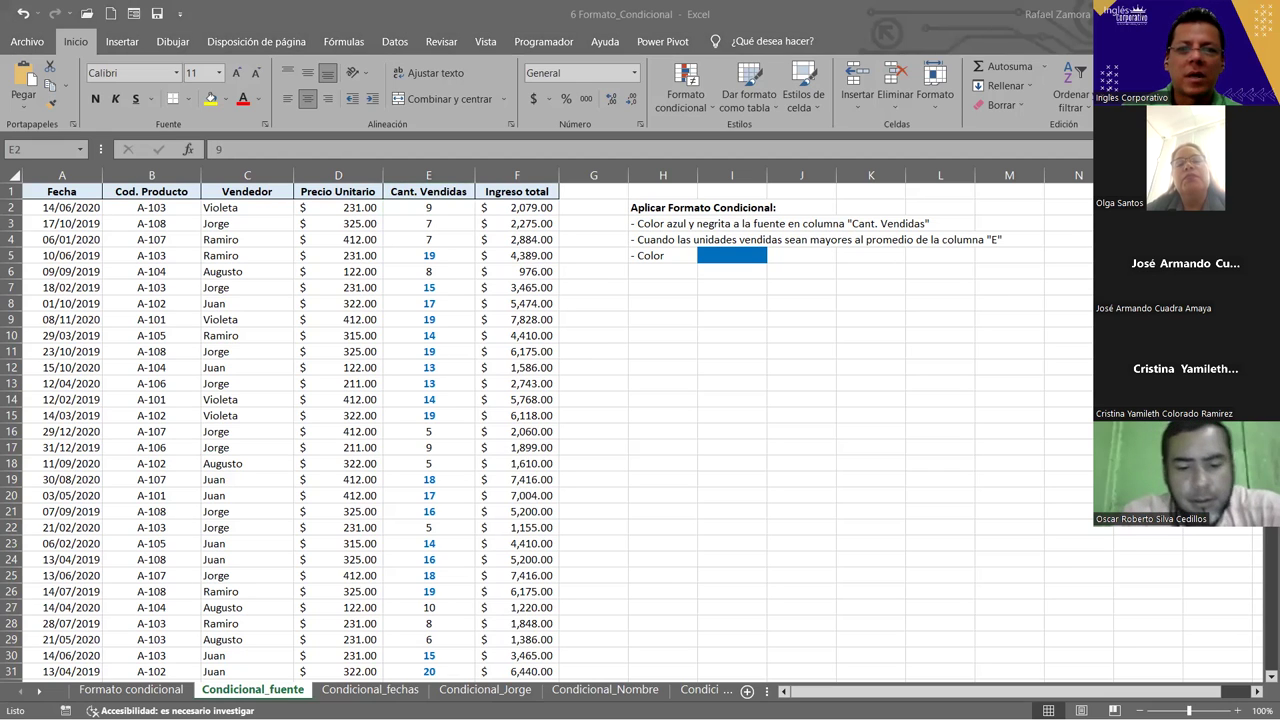
{"action": "left_click", "coordinate": [432, 236]}
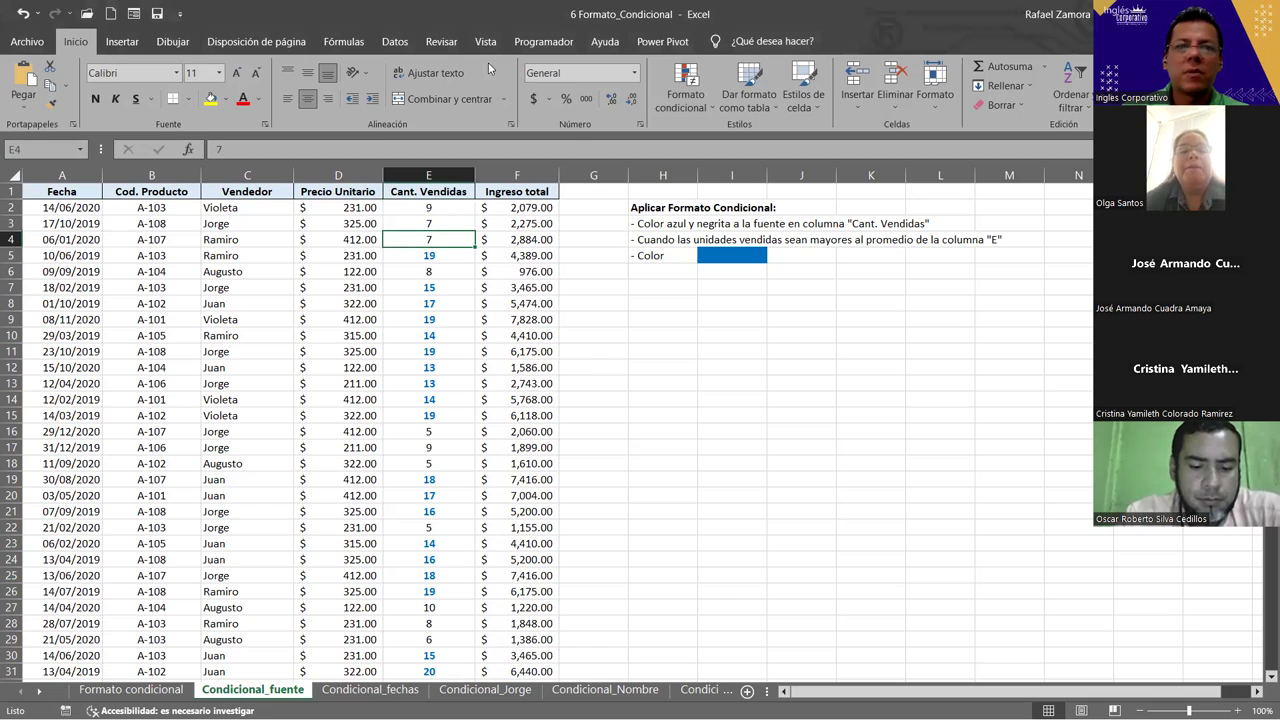
{"action": "left_click", "coordinate": [686, 100]}
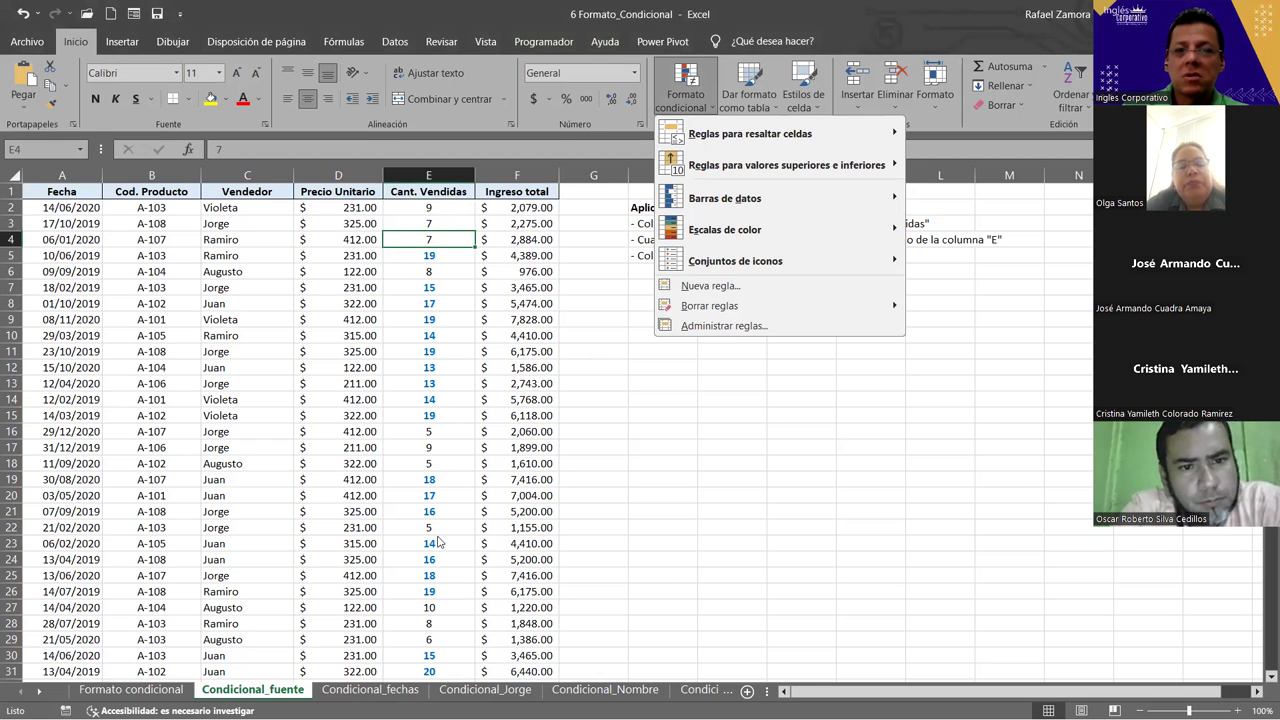
Open Administrar reglas to show the Superior al promedio rule, and move the dialog up.
{"action": "left_click", "coordinate": [740, 326]}
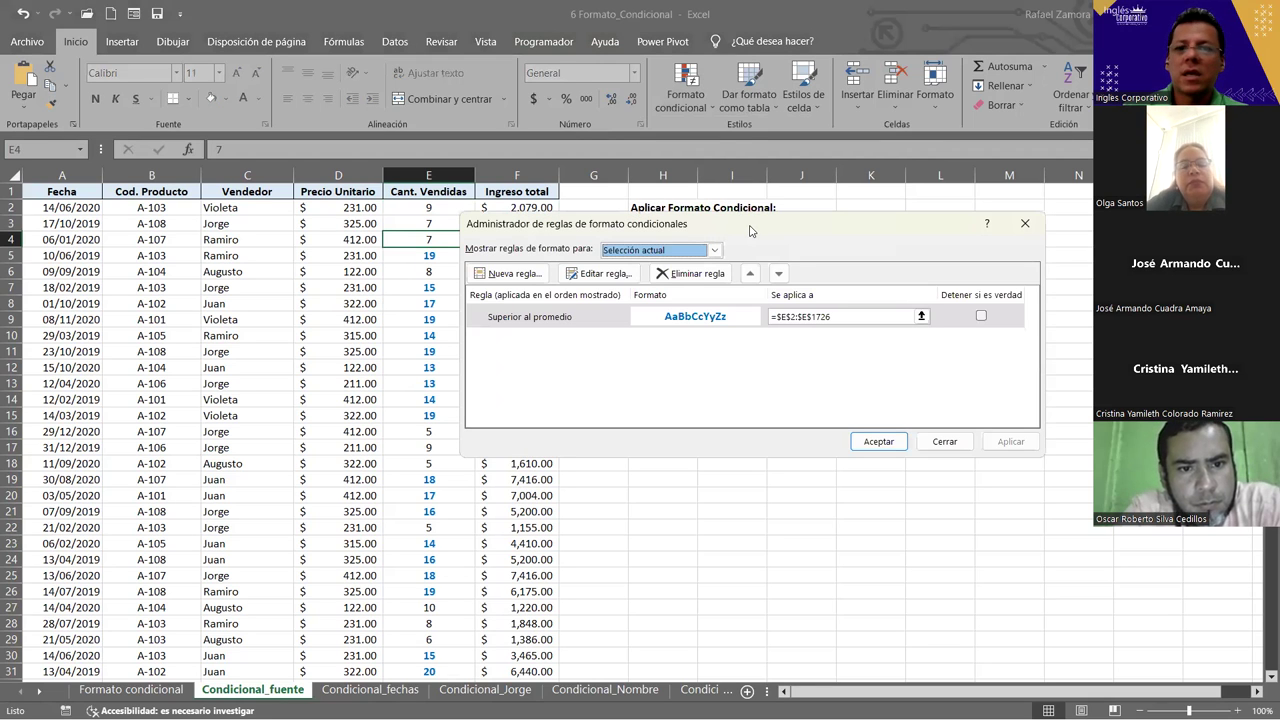
{"action": "left_click_drag", "start_coordinate": [750, 230], "coordinate": [690, 87]}
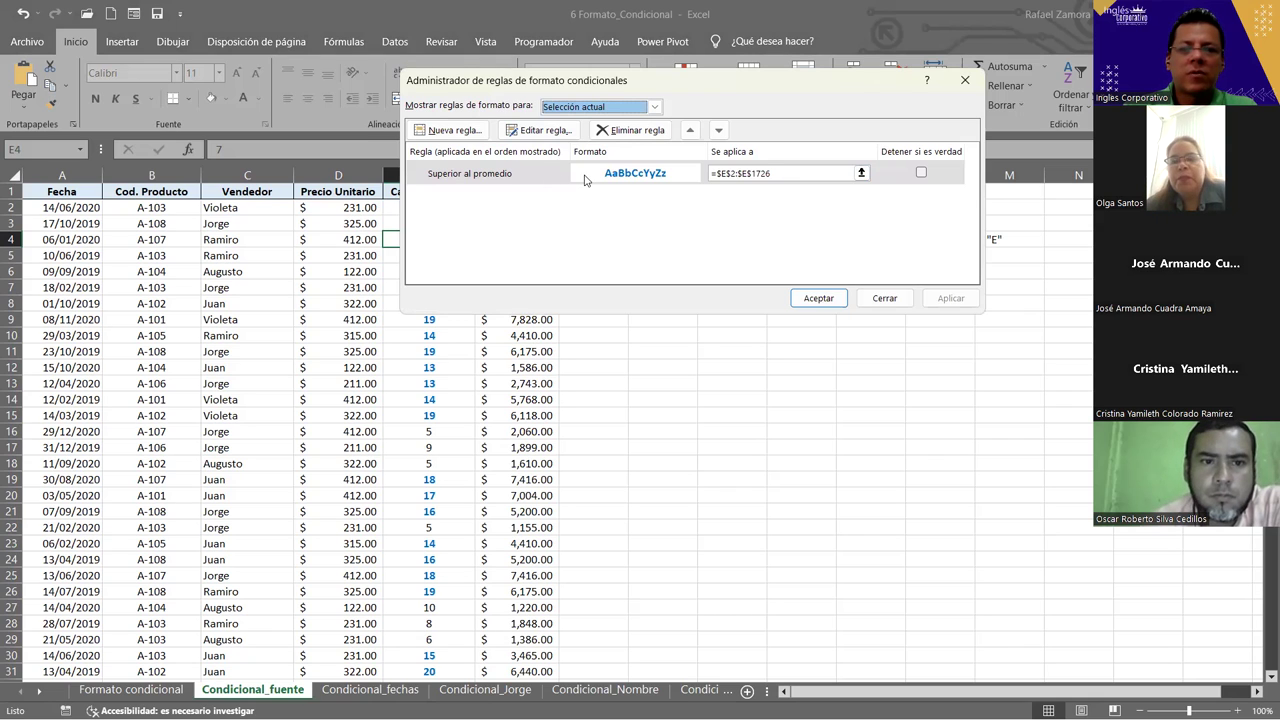
Start a new average-based rule set to 'debajo de' the average, and open its Formato settings.
{"action": "left_click", "coordinate": [463, 134]}
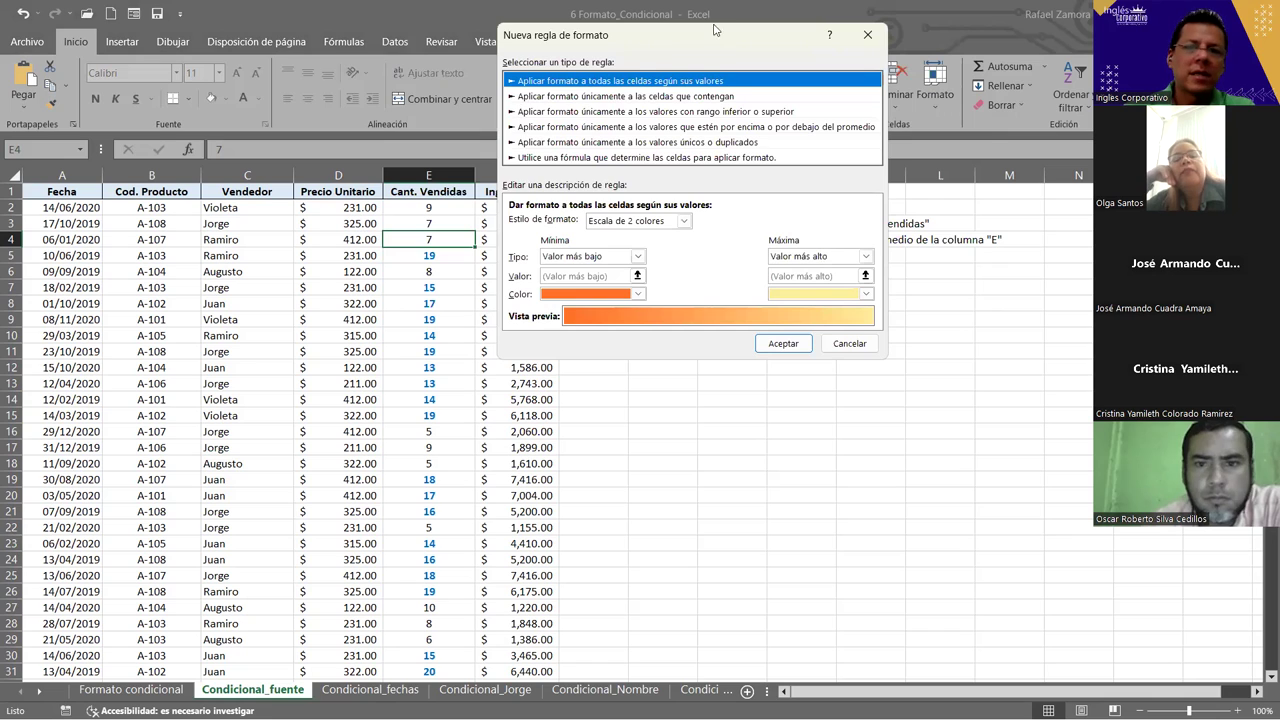
{"action": "left_click", "coordinate": [785, 128]}
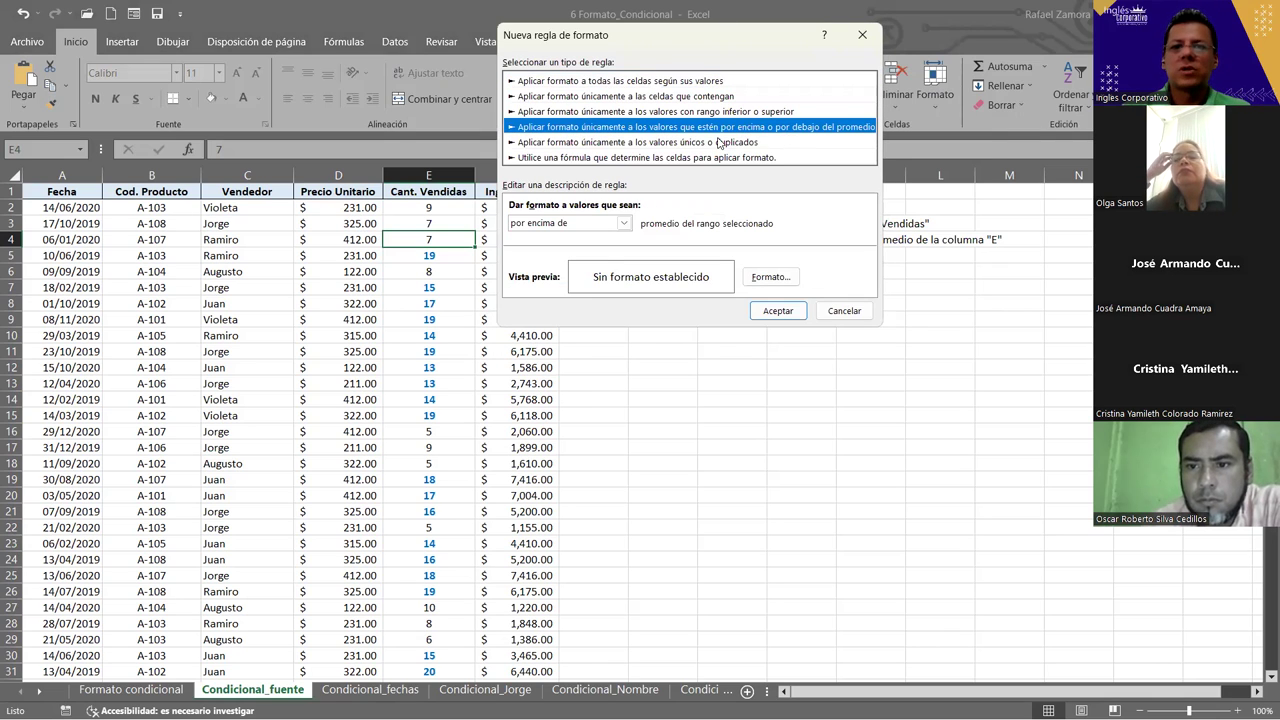
{"action": "left_click", "coordinate": [623, 223]}
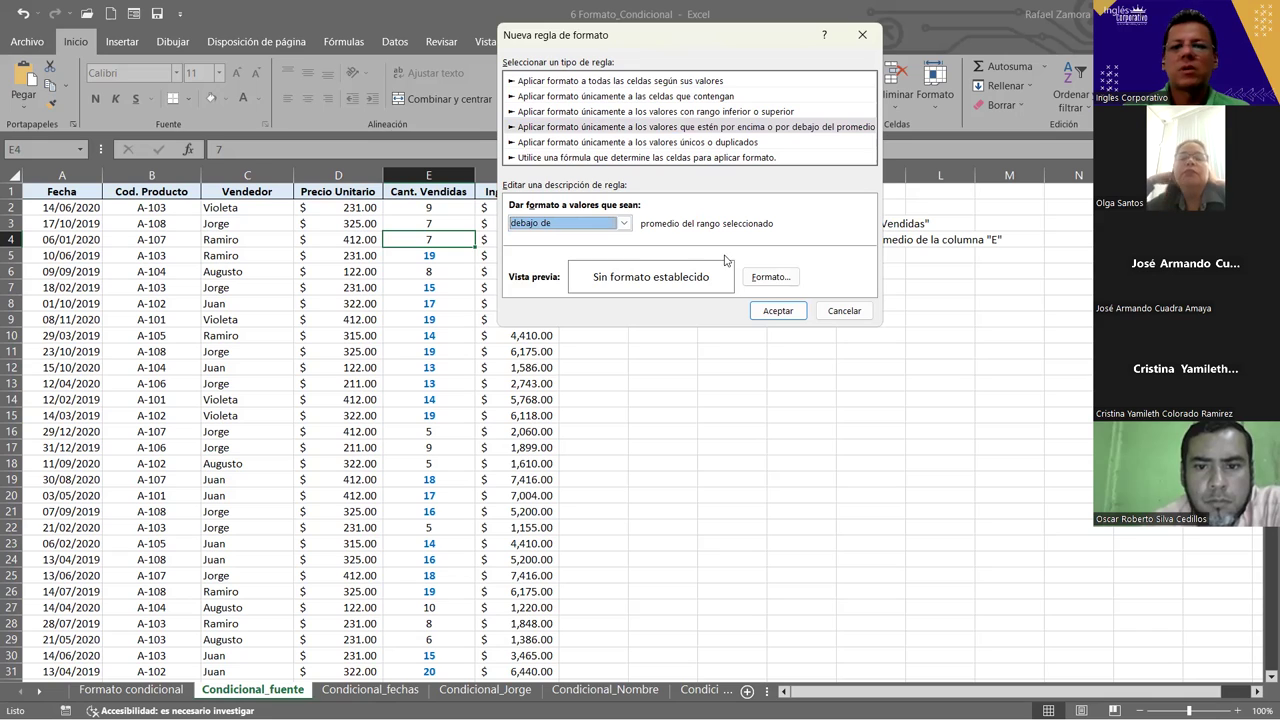
{"action": "left_click", "coordinate": [769, 279]}
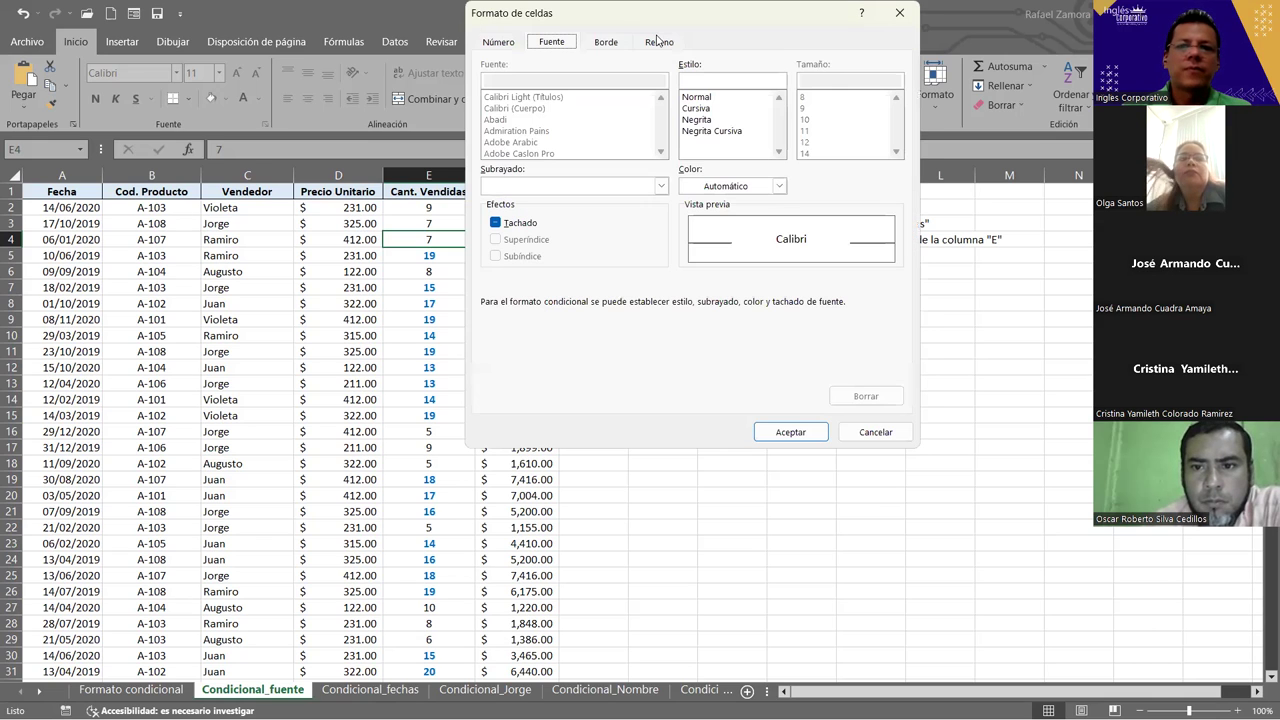
Give the below-average rule bold red text and save it as Inferior al promedio.
{"action": "left_click", "coordinate": [722, 120]}
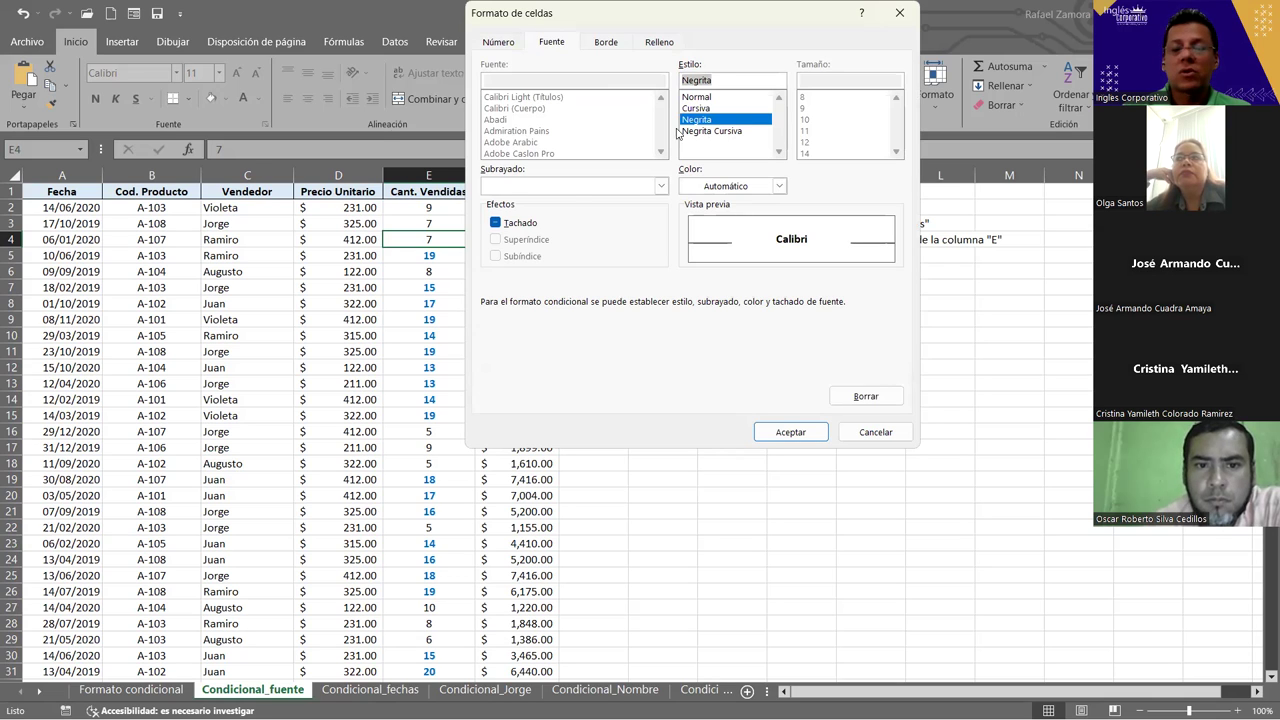
{"action": "left_click", "coordinate": [528, 226]}
{"action": "left_click", "coordinate": [528, 226]}
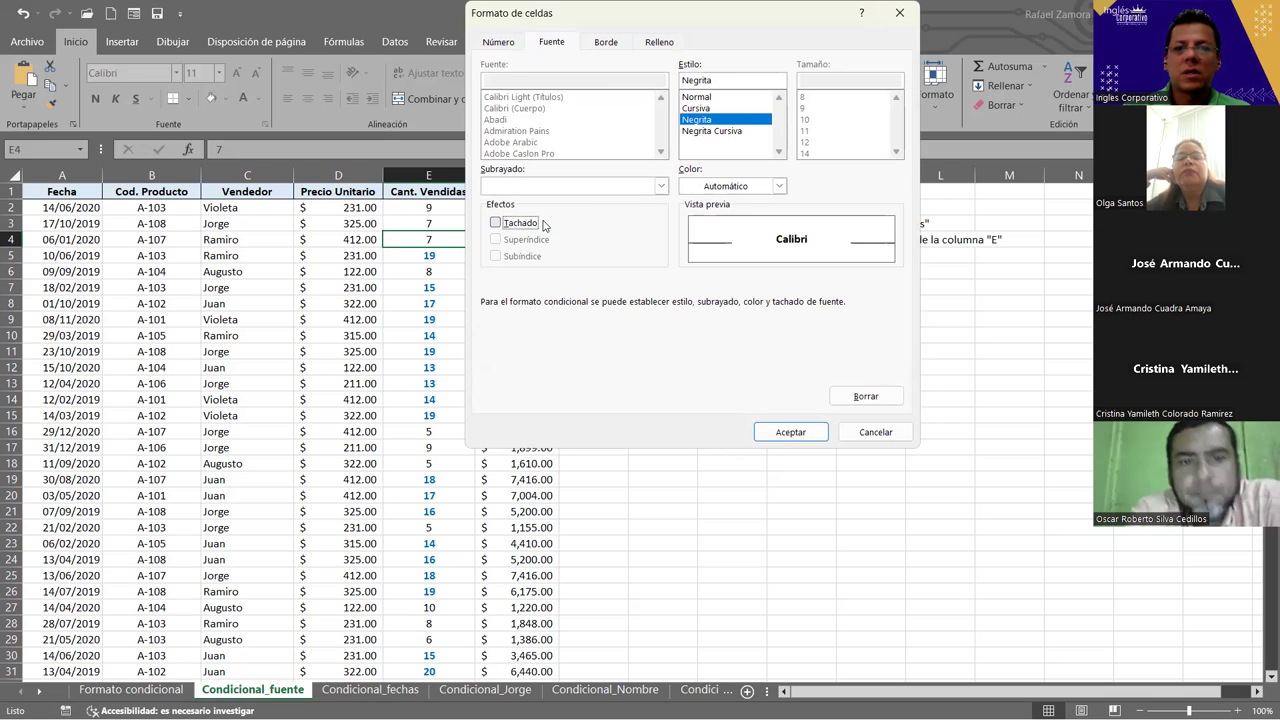
{"action": "left_click", "coordinate": [745, 188]}
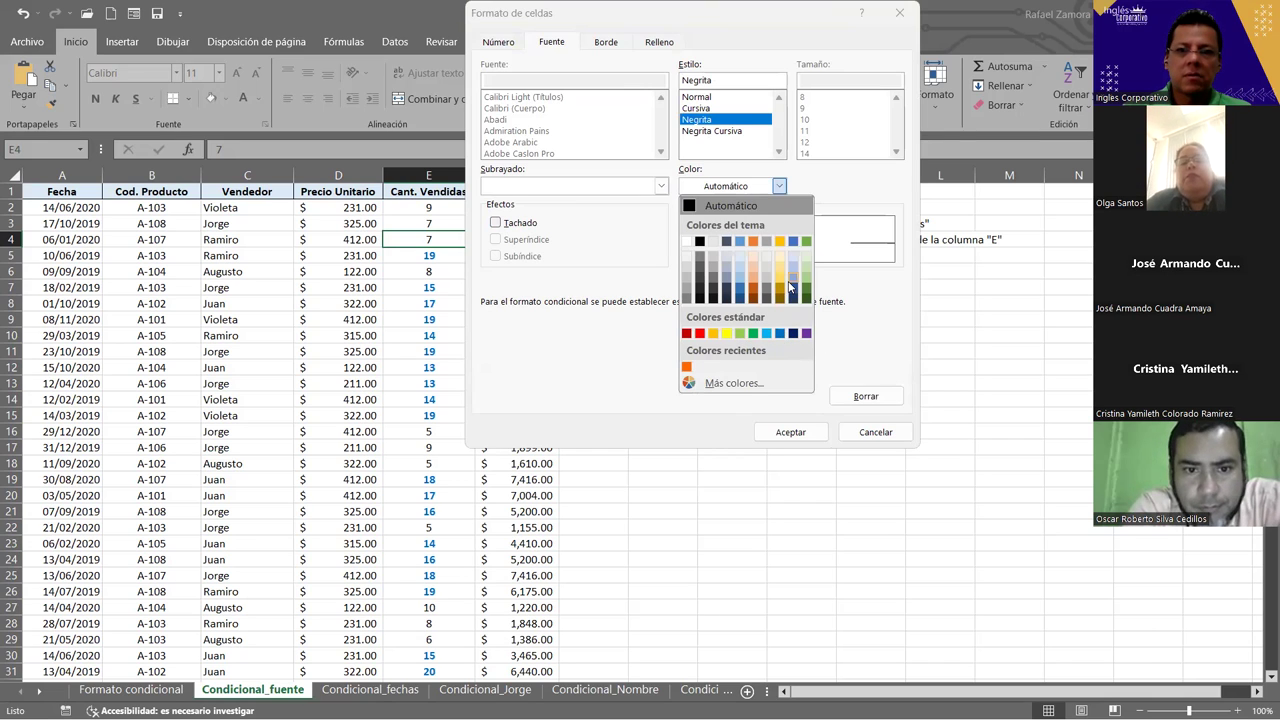
{"action": "left_click", "coordinate": [699, 334]}
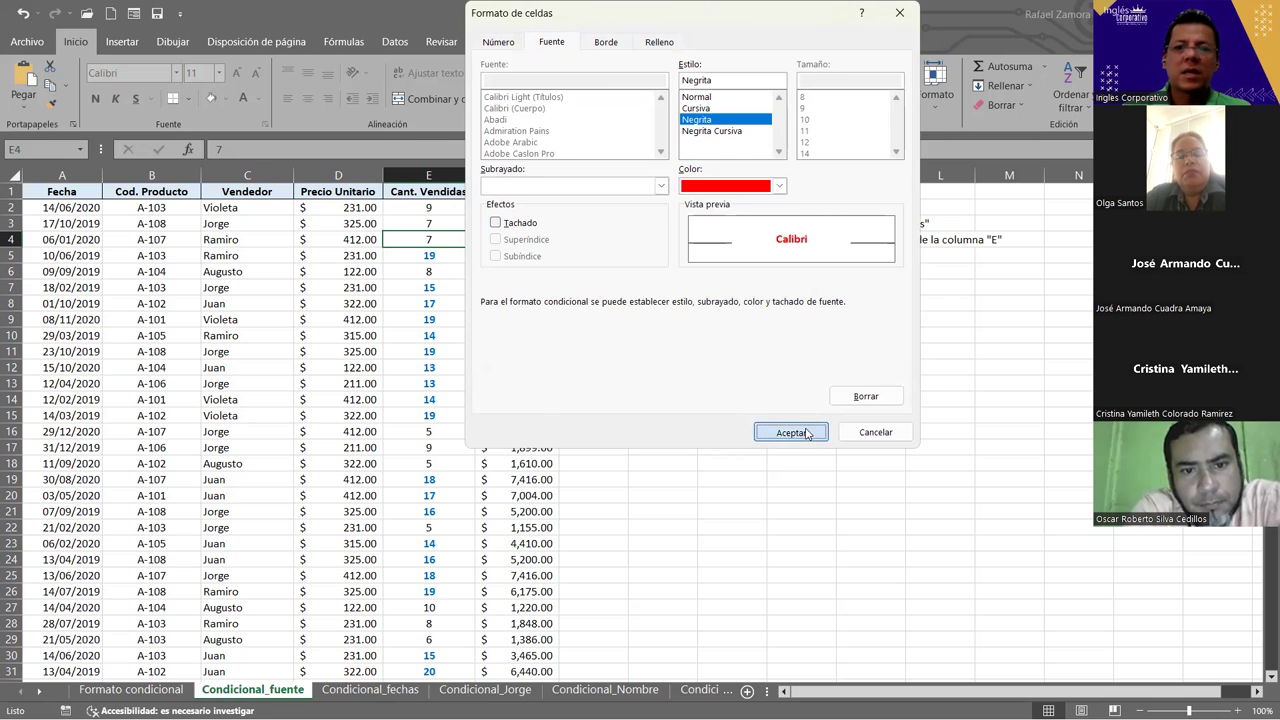
{"action": "left_click", "coordinate": [807, 432]}
{"action": "left_click", "coordinate": [780, 310]}
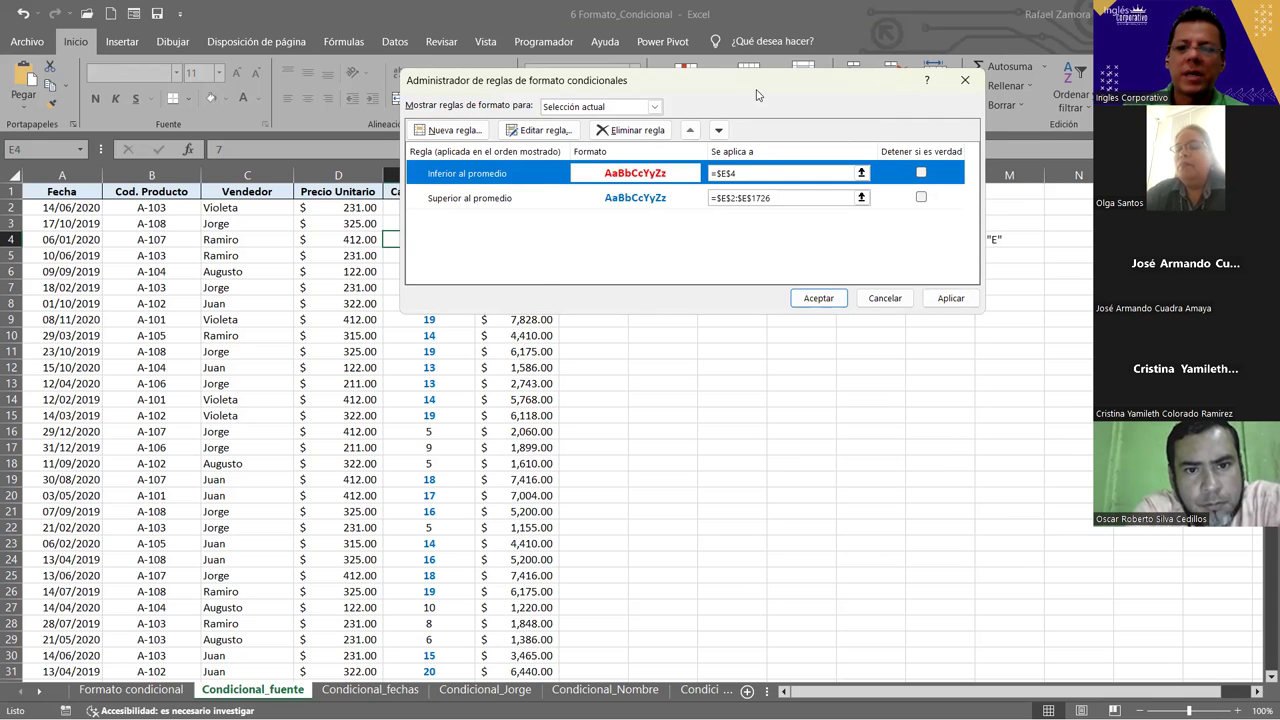
Change the Inferior al promedio rule's Se aplica a range to =$E$2:$E$1726 and apply it.
{"action": "left_click_drag", "start_coordinate": [757, 94], "coordinate": [848, 322]}
{"action": "left_click", "coordinate": [1040, 527]}
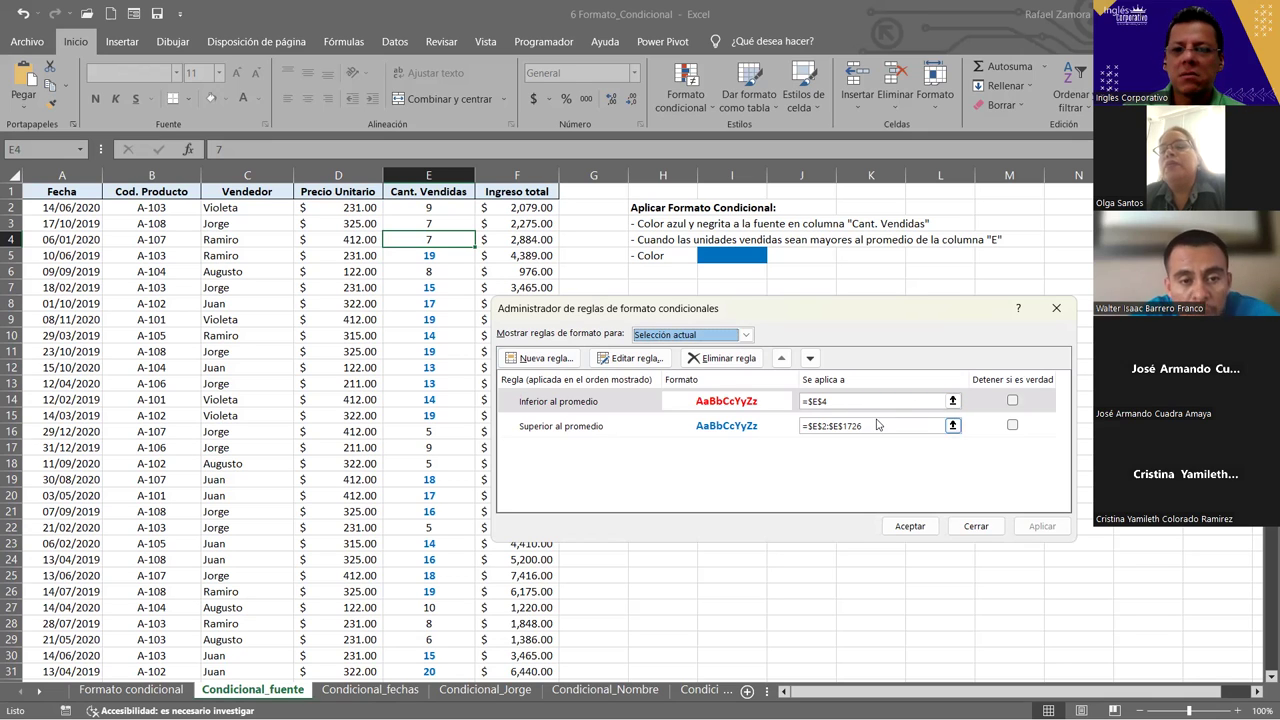
{"action": "left_click", "coordinate": [676, 405]}
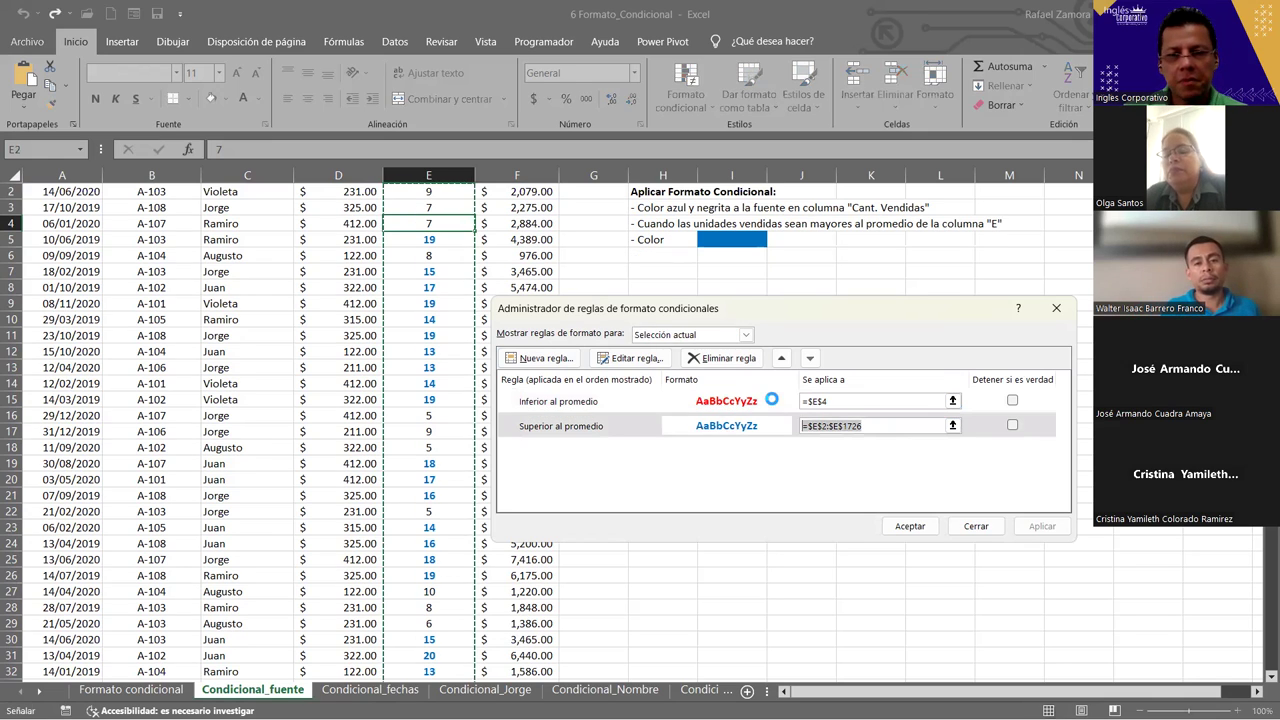
{"action": "key", "text": "ctrl+v"}
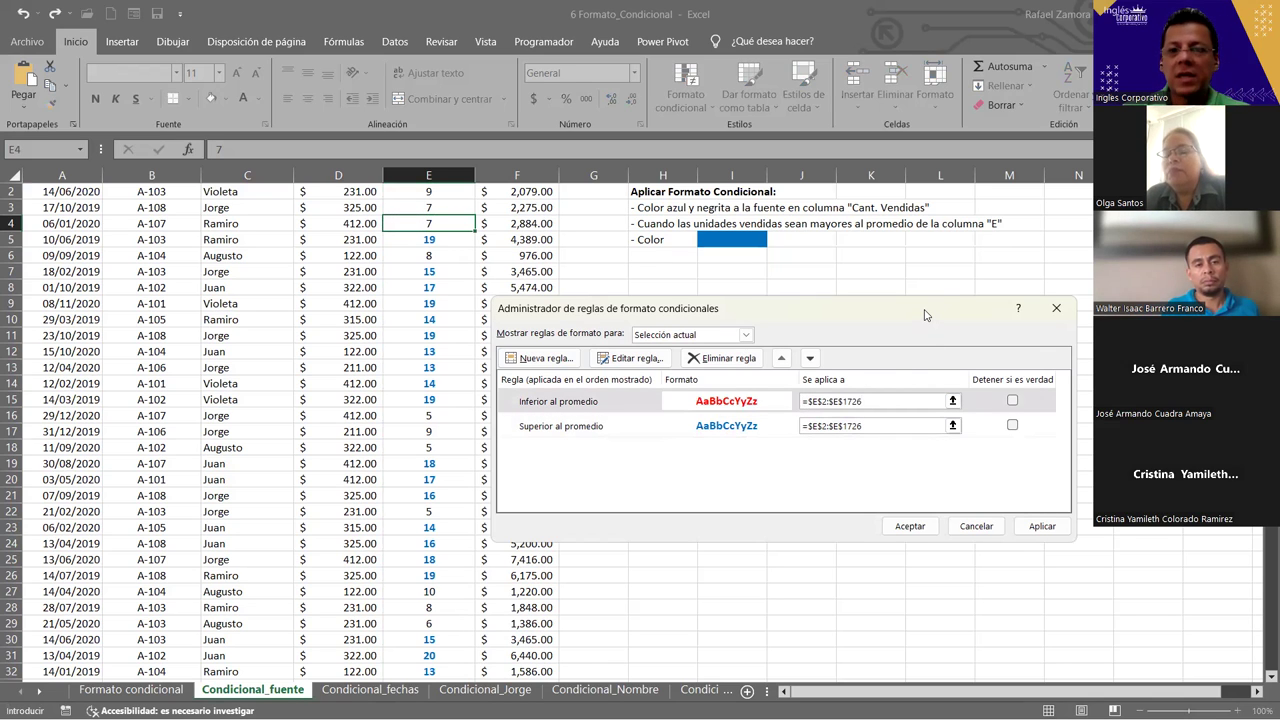
{"action": "left_click_drag", "start_coordinate": [925, 315], "coordinate": [894, 203]}
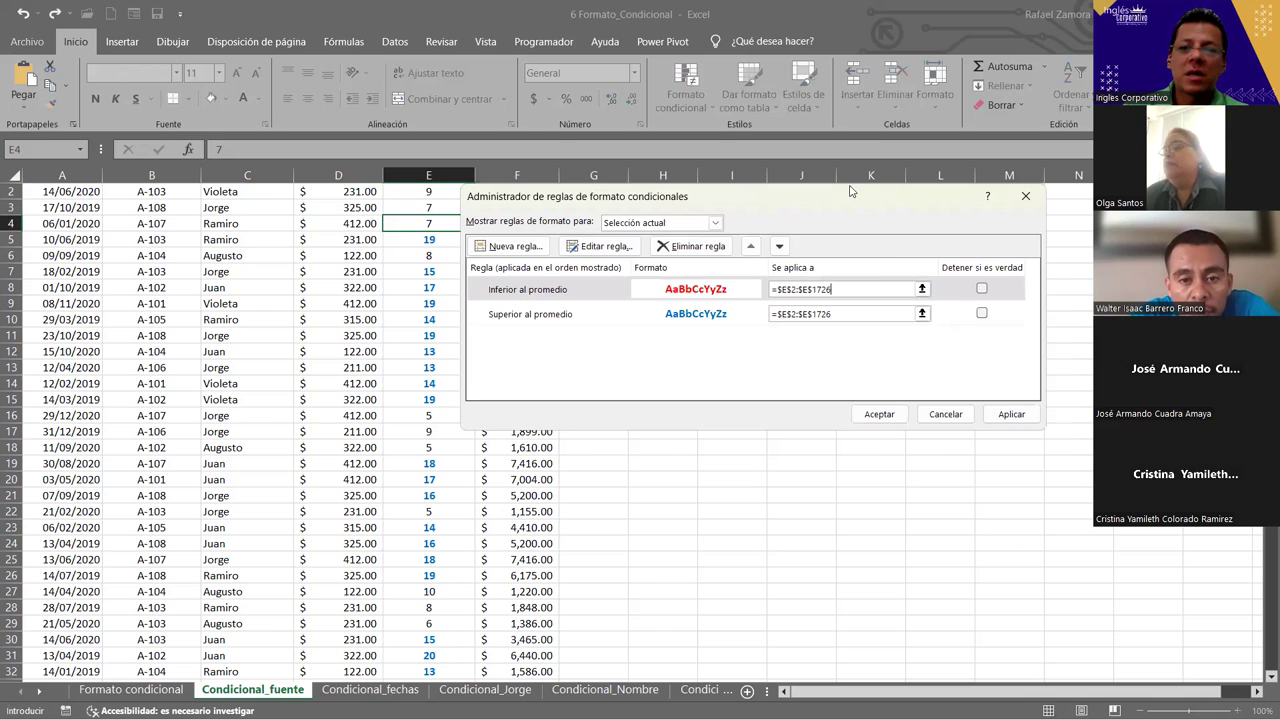
{"action": "left_click_drag", "start_coordinate": [849, 192], "coordinate": [867, 76]}
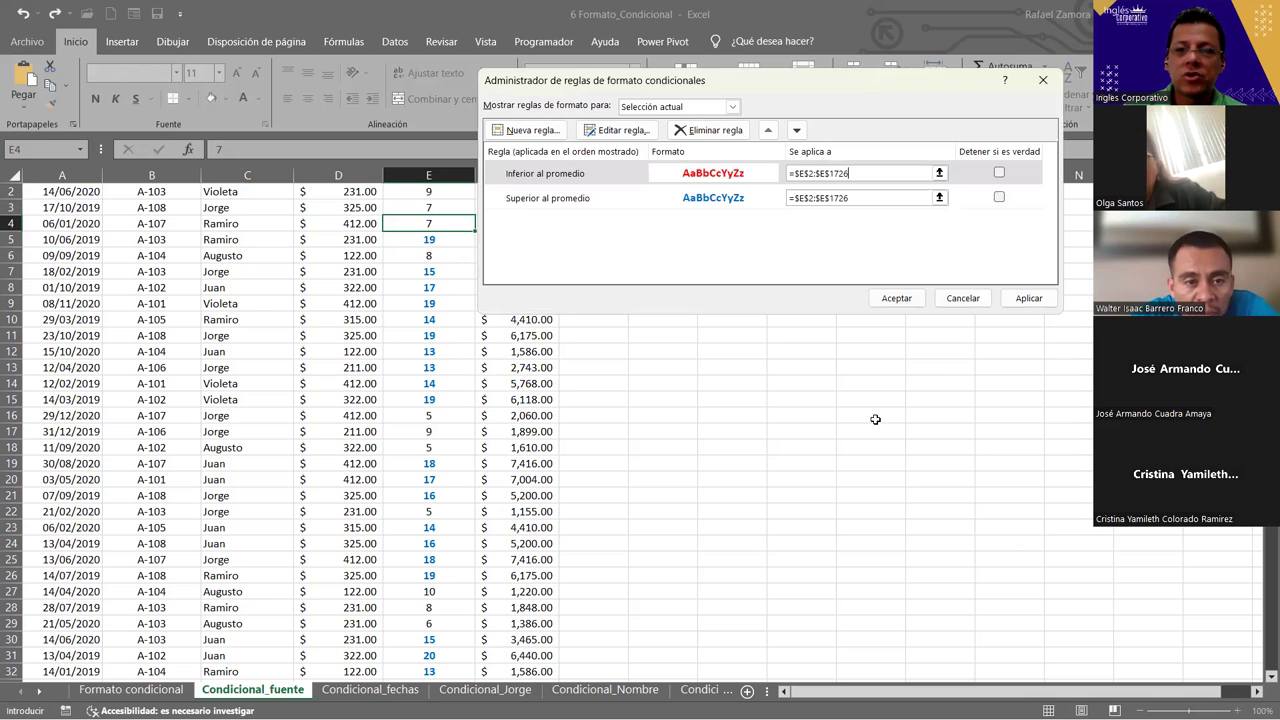
{"action": "left_click", "coordinate": [1028, 299]}
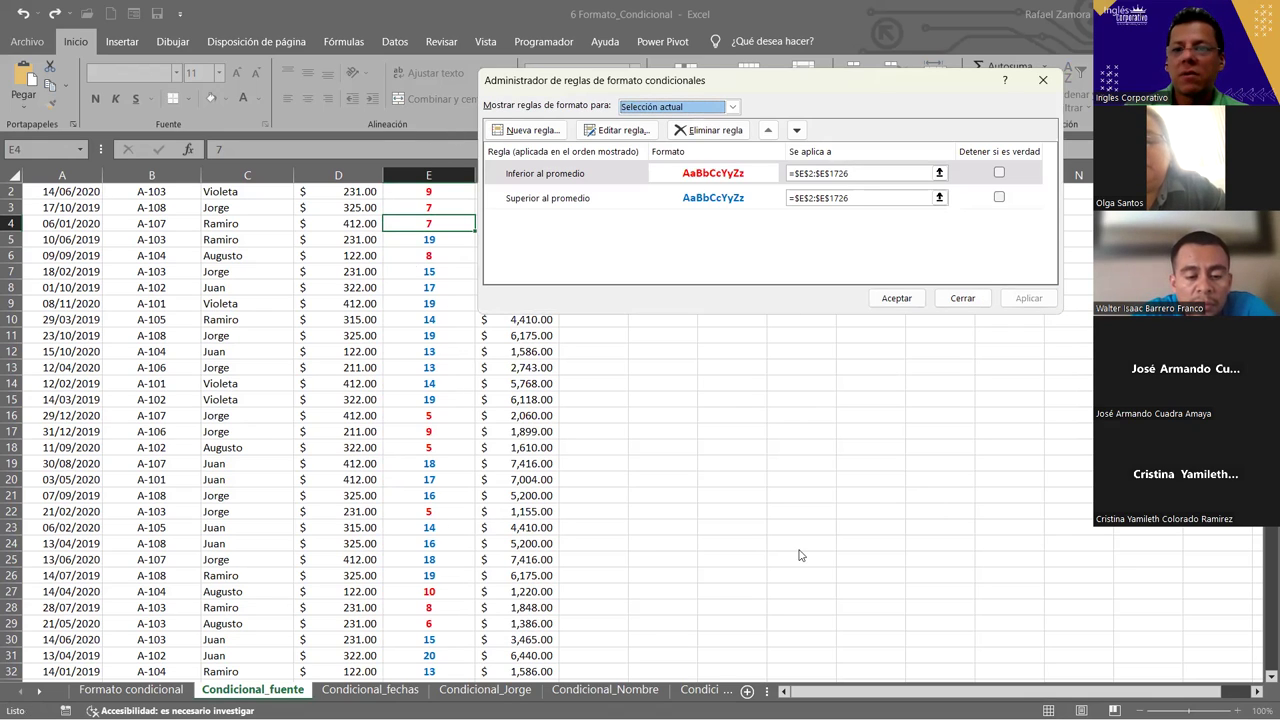
Close the rules manager and go to the Condicional_fechas sheet.
{"action": "left_click", "coordinate": [897, 298]}
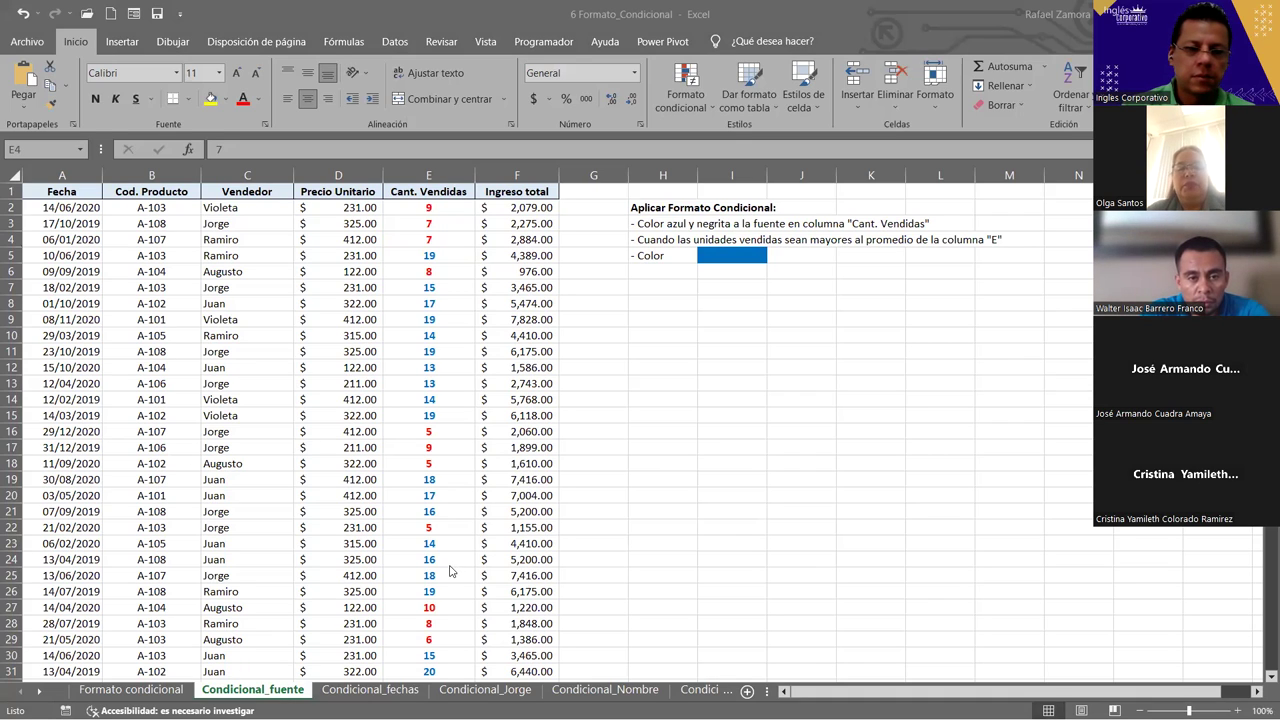
{"action": "left_click", "coordinate": [352, 695]}
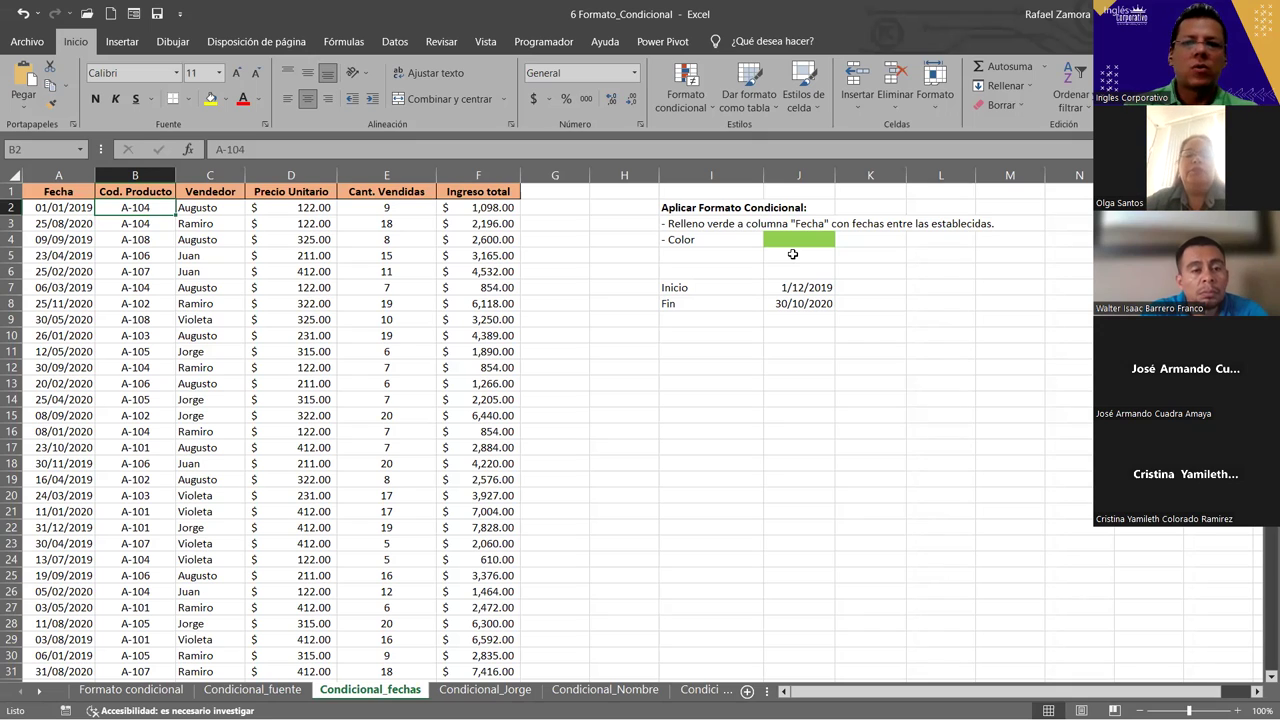
Inspect the Fecha column and the Inicio 1/12/2019 and Fin 30/10/2020 dates.
{"action": "left_click", "coordinate": [80, 209]}
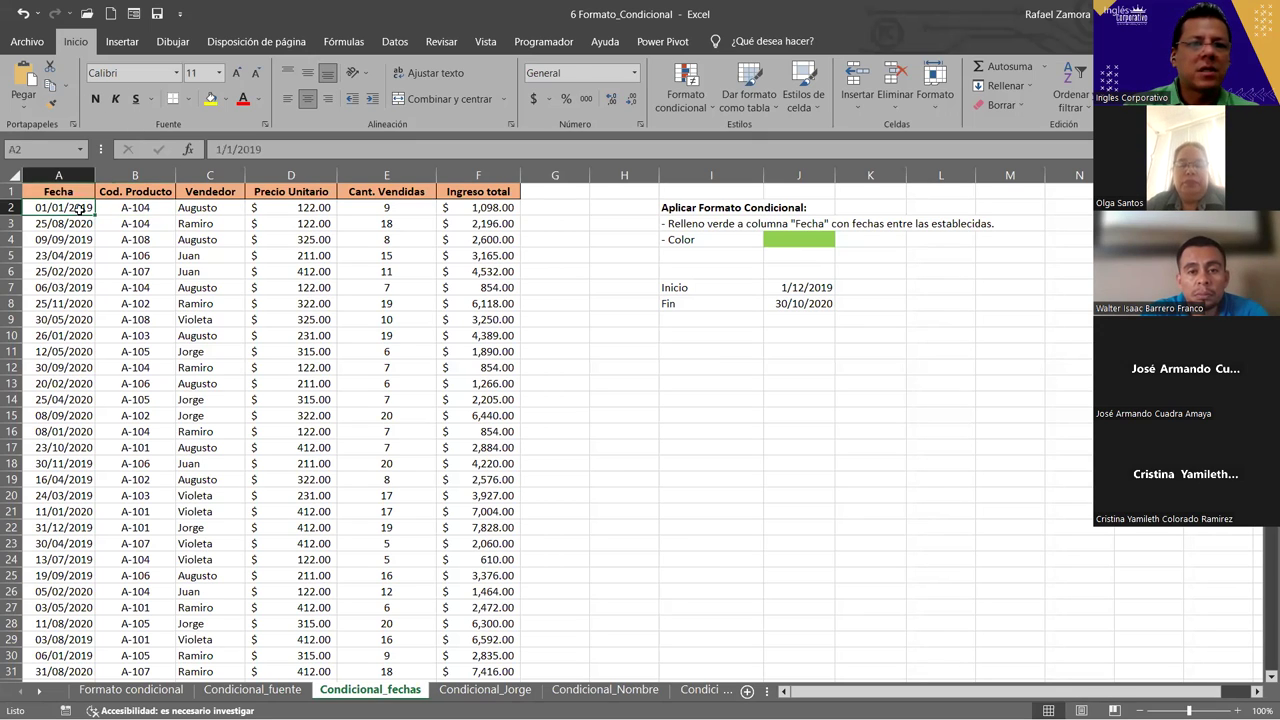
{"action": "left_click", "coordinate": [76, 187]}
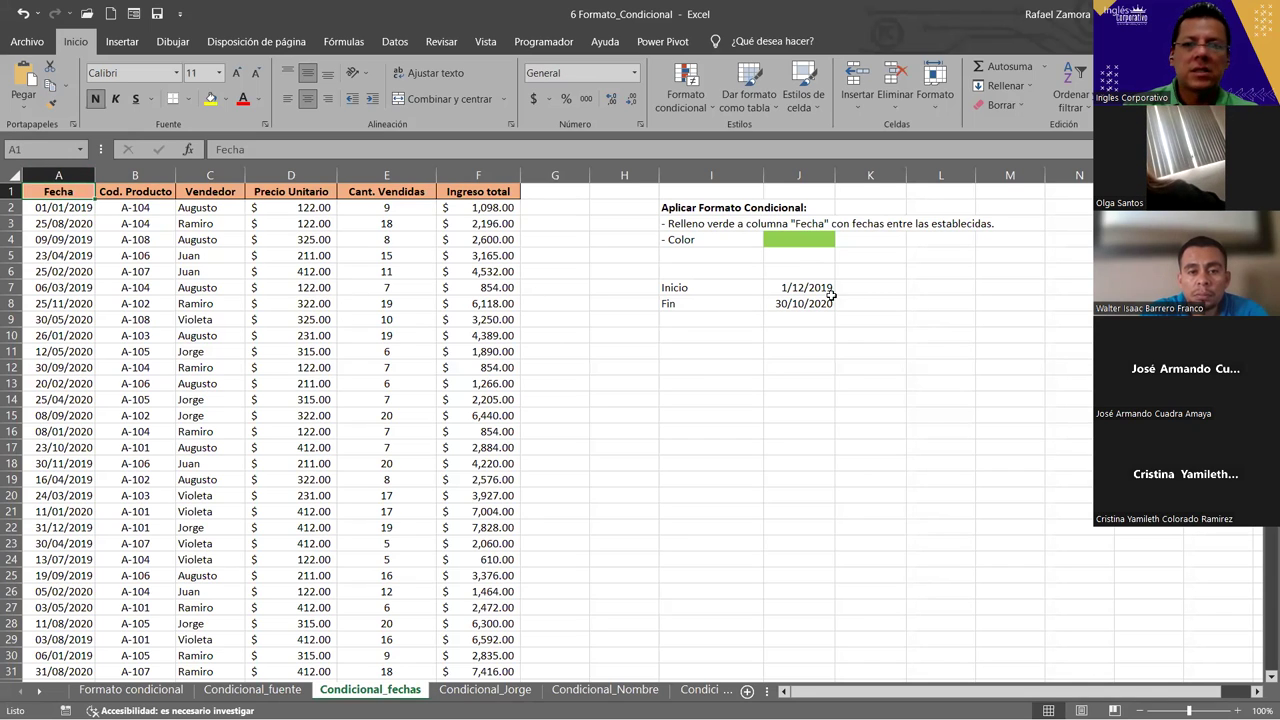
{"action": "left_click", "coordinate": [792, 288]}
{"action": "left_click", "coordinate": [805, 306]}
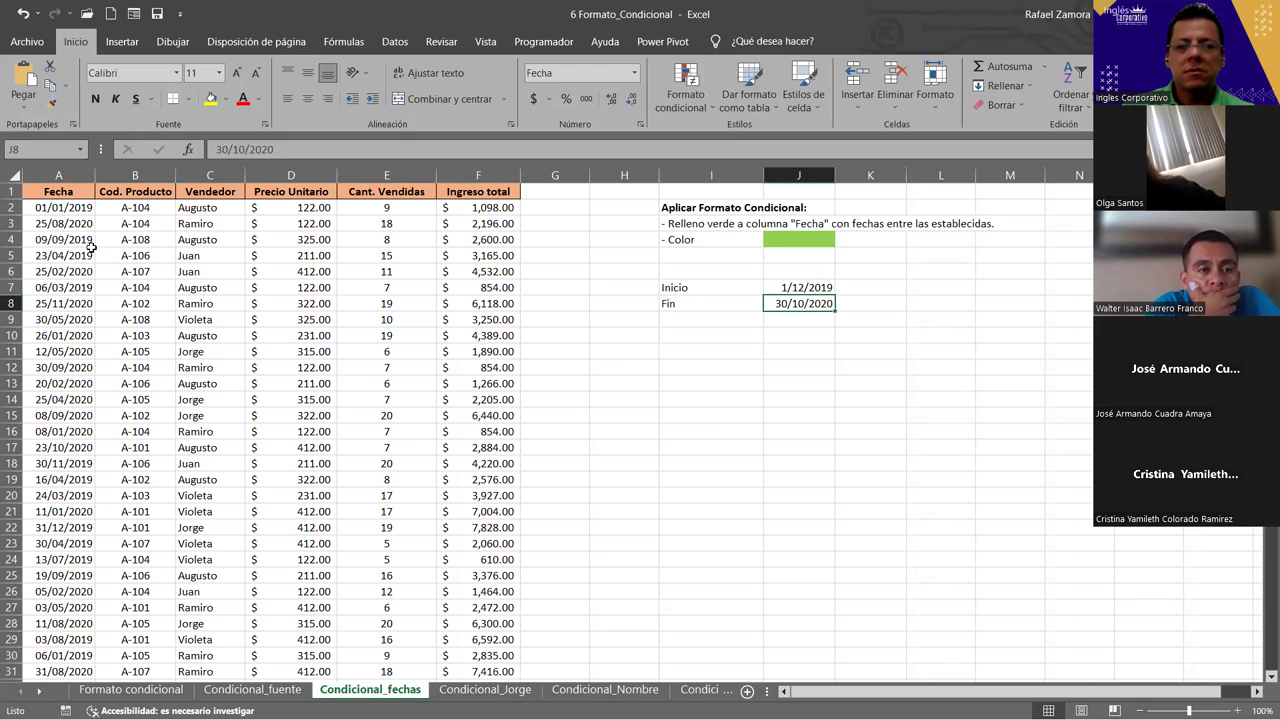
Select the Fecha dates A2:A1726 and scroll back to row 1.
{"action": "left_click", "coordinate": [68, 207]}
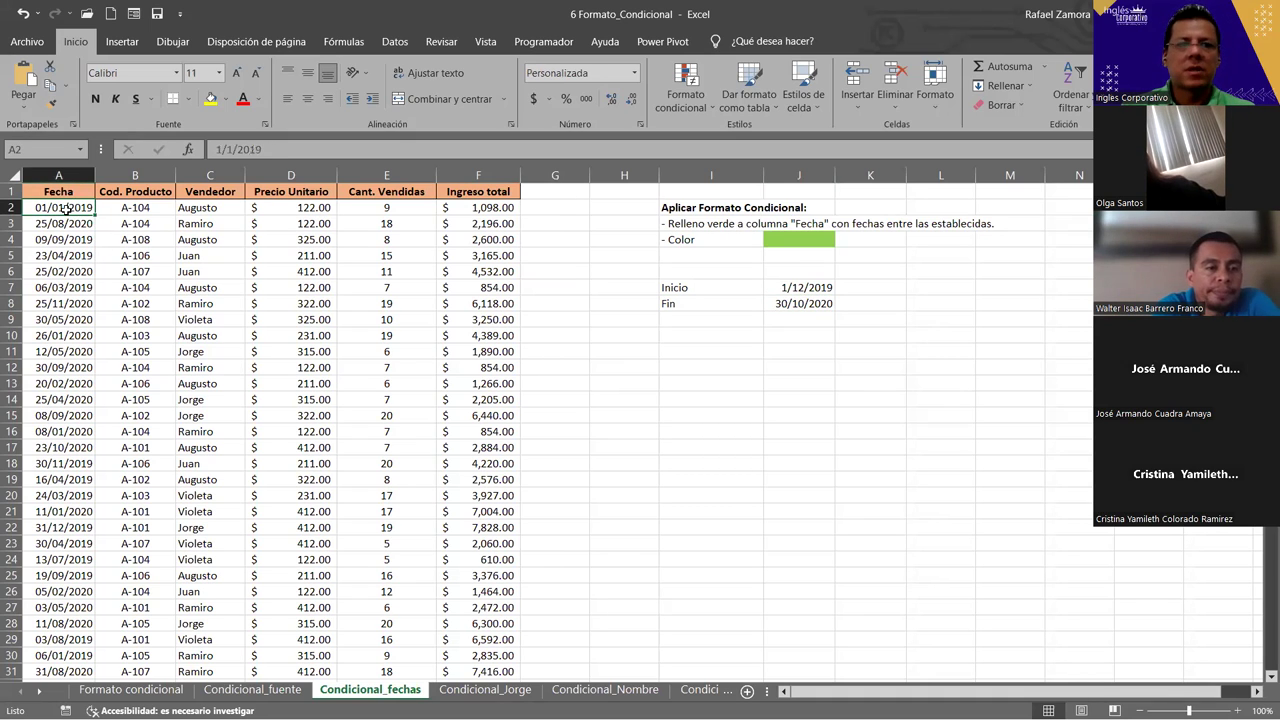
{"action": "key", "text": "ctrl+shift+Down"}
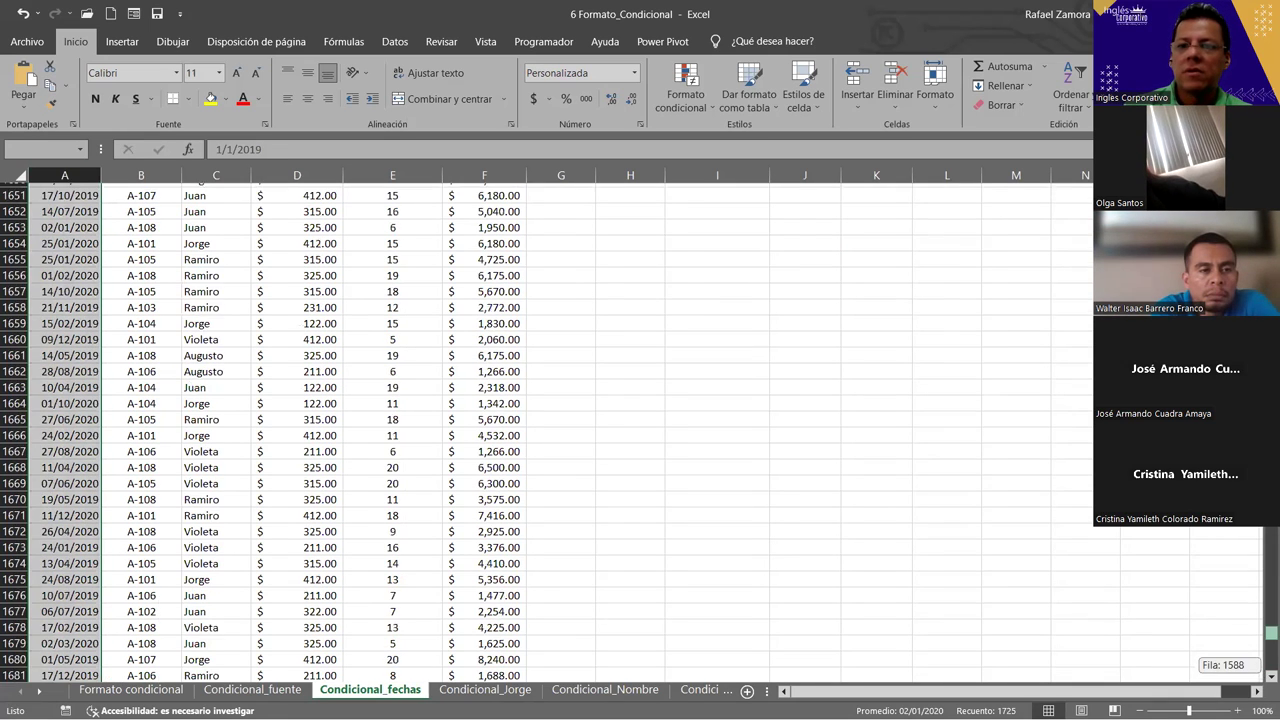
{"action": "left_click_drag", "start_coordinate": [1262, 662], "coordinate": [1268, 200]}
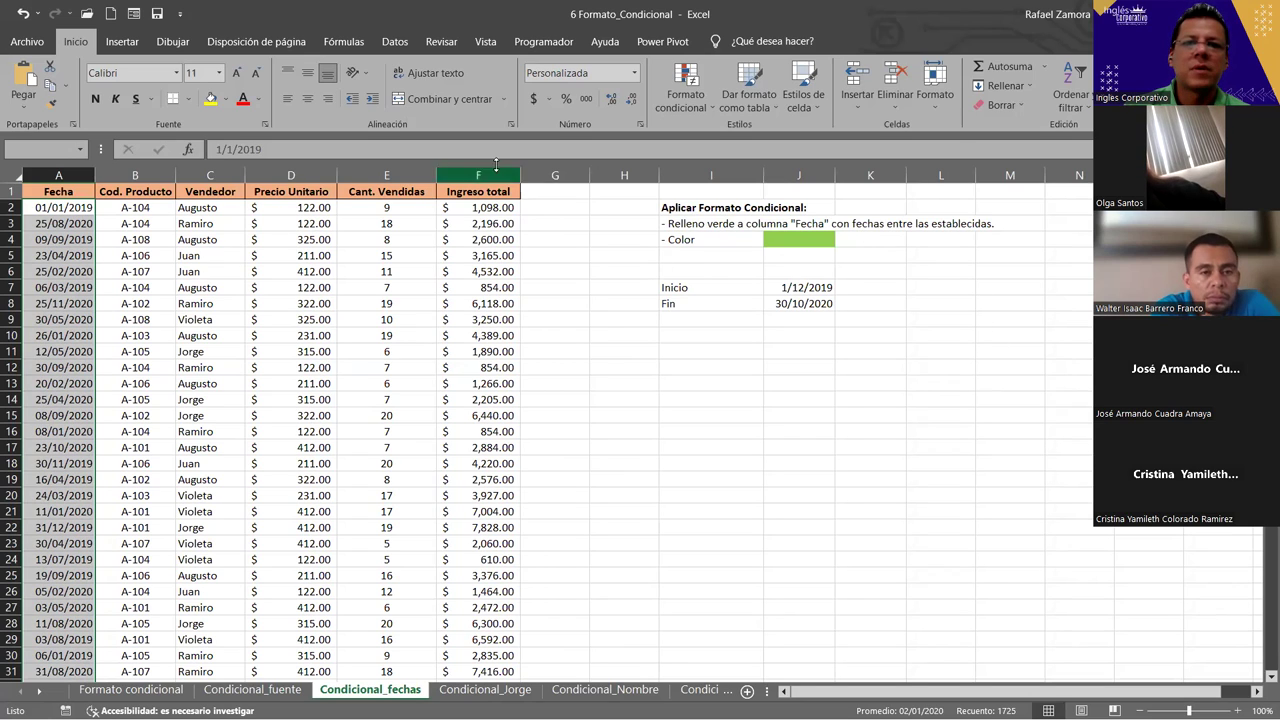
Start a new rule of type 'Aplicar formato únicamente a las celdas que contengan'.
{"action": "left_click", "coordinate": [670, 97]}
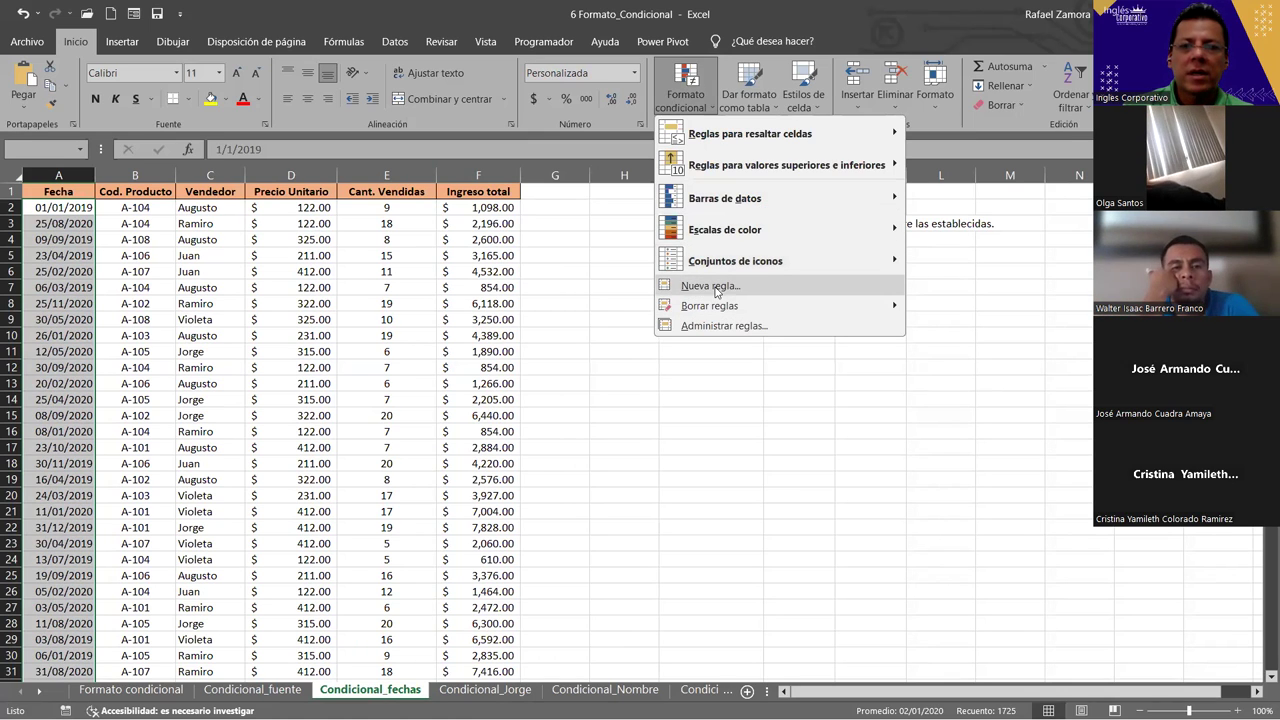
{"action": "key", "text": "Return"}
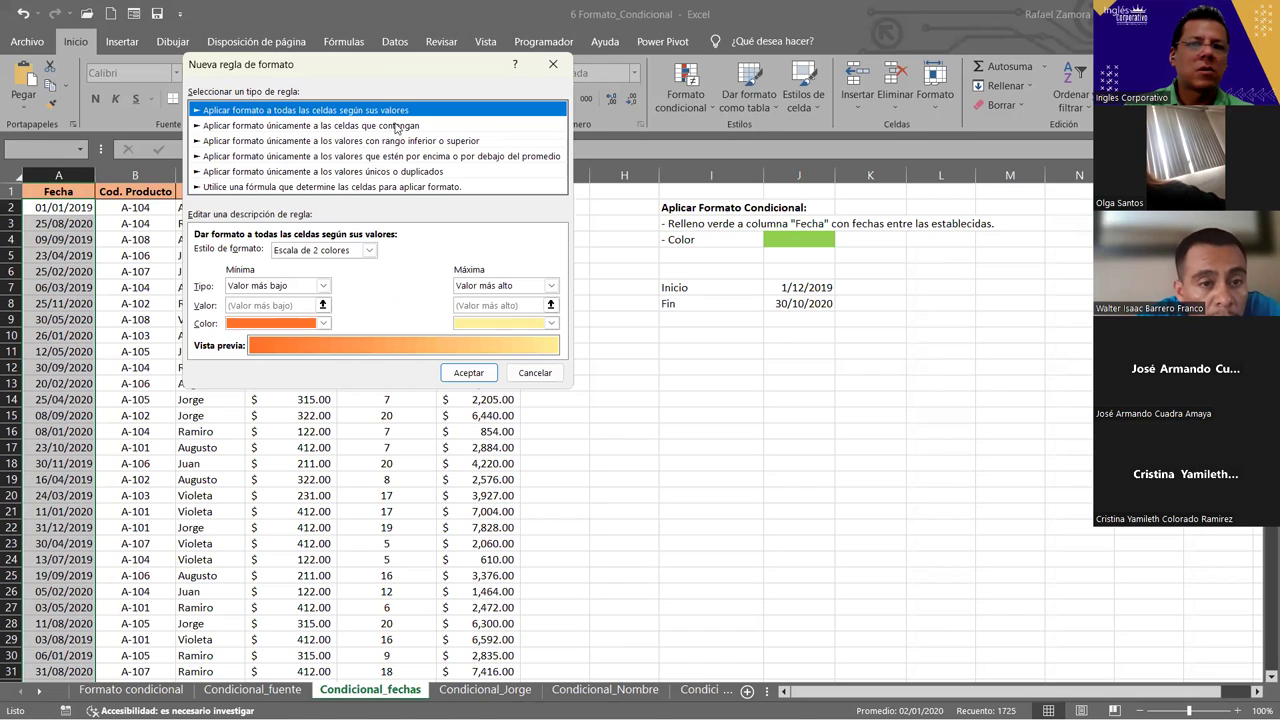
{"action": "left_click", "coordinate": [369, 250]}
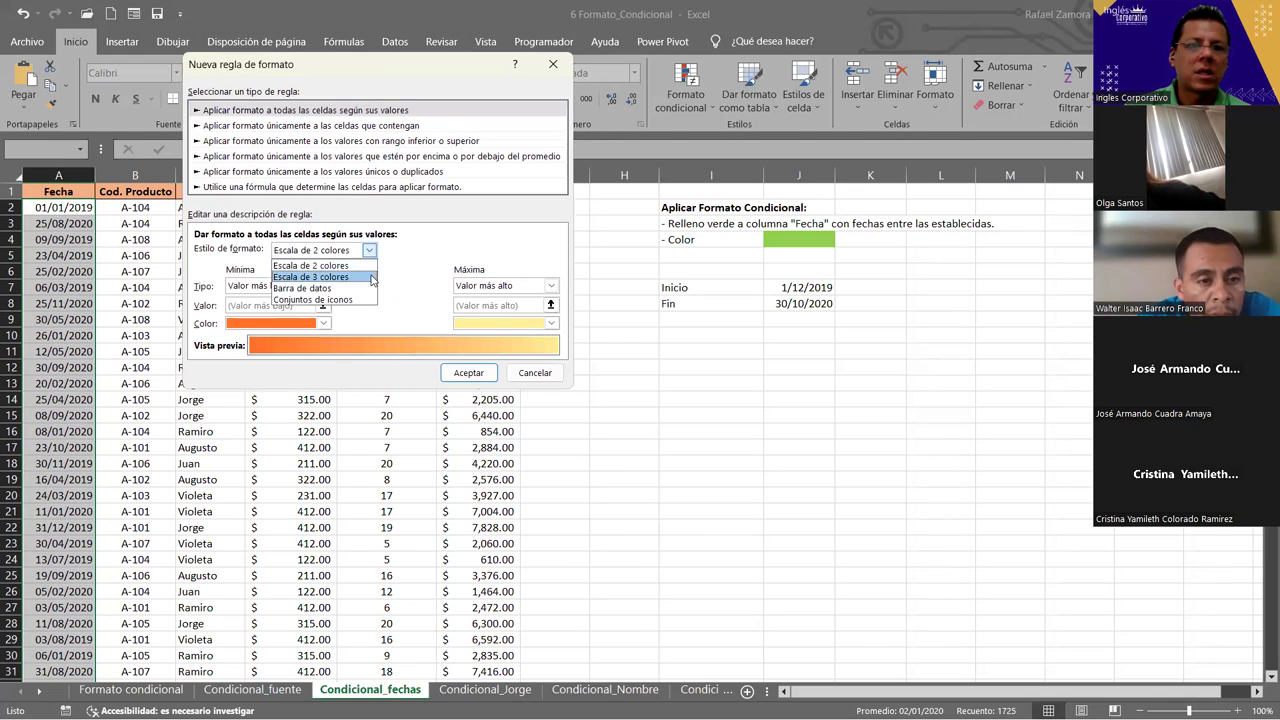
{"action": "left_click", "coordinate": [462, 204]}
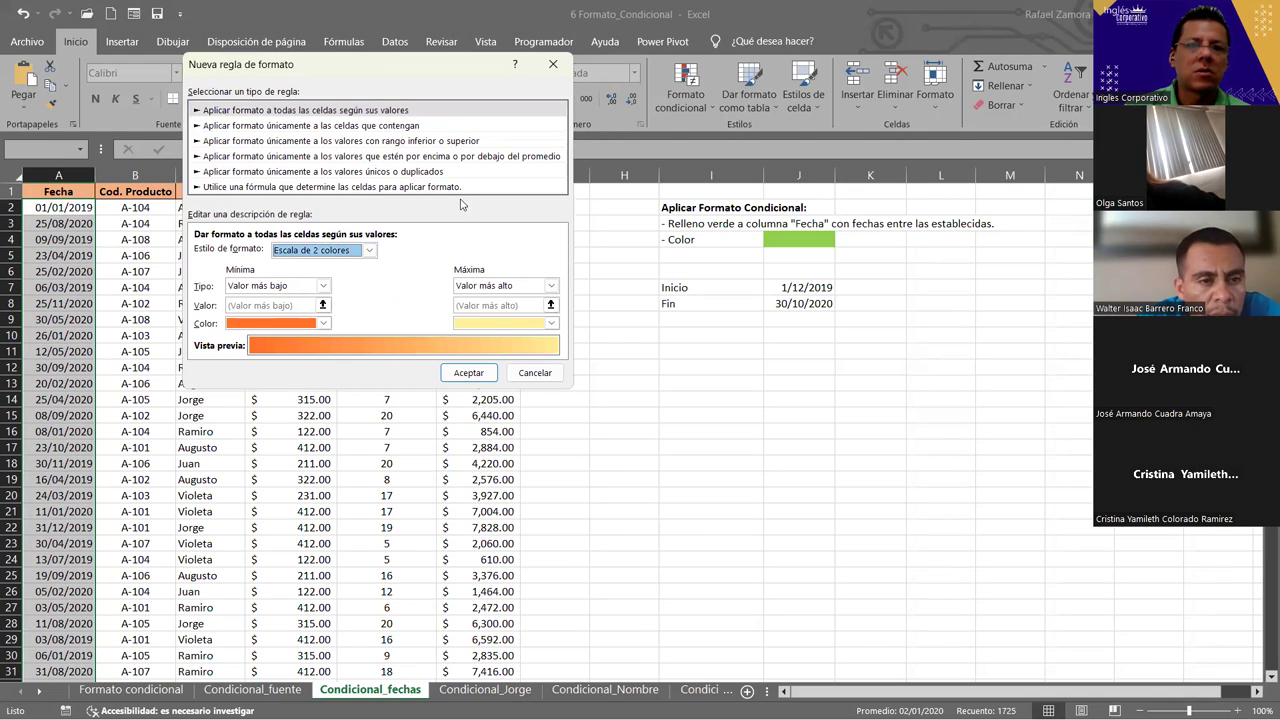
{"action": "left_click", "coordinate": [425, 126]}
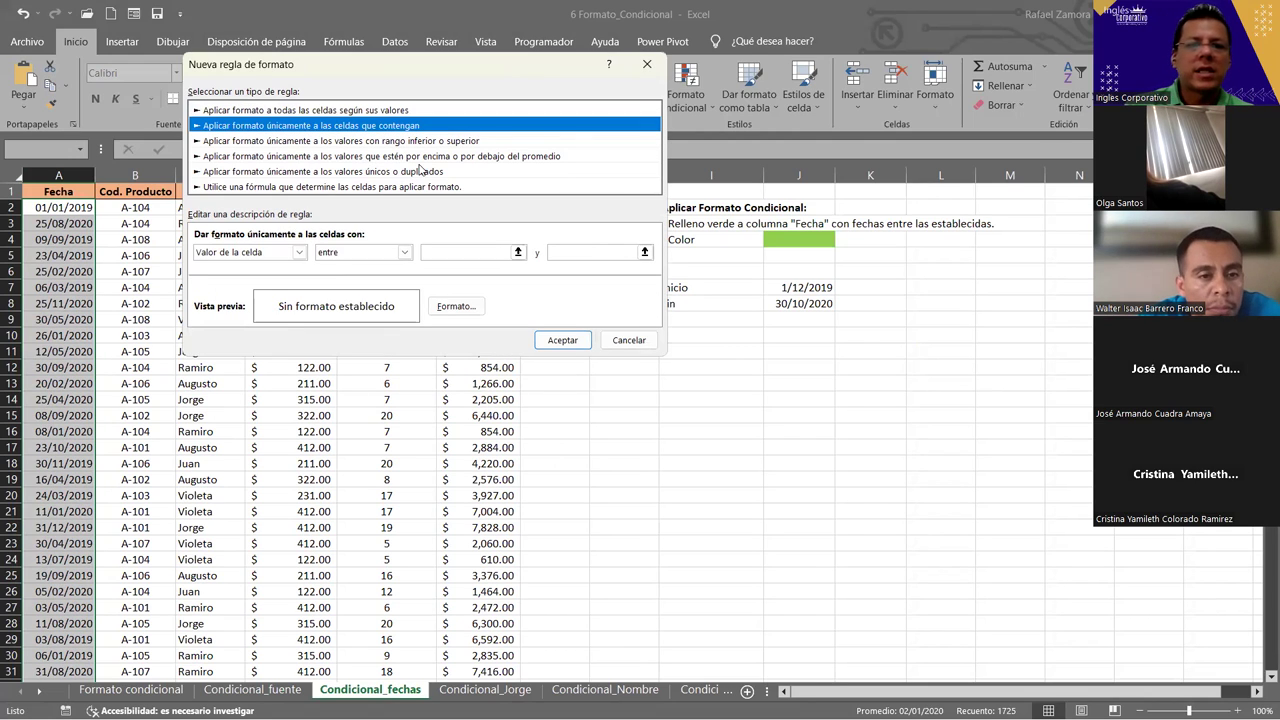
Set the rule's condition to Valor de la celda entre two values.
{"action": "left_click", "coordinate": [297, 253]}
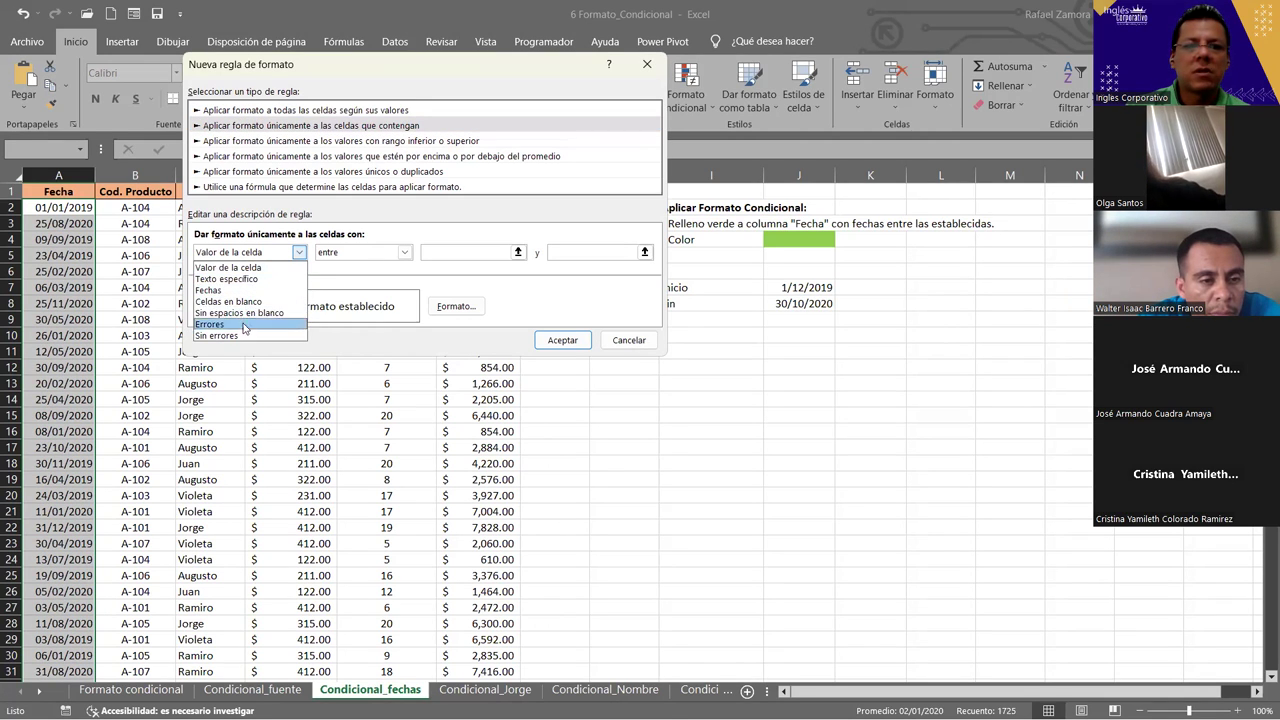
{"action": "left_click", "coordinate": [226, 291]}
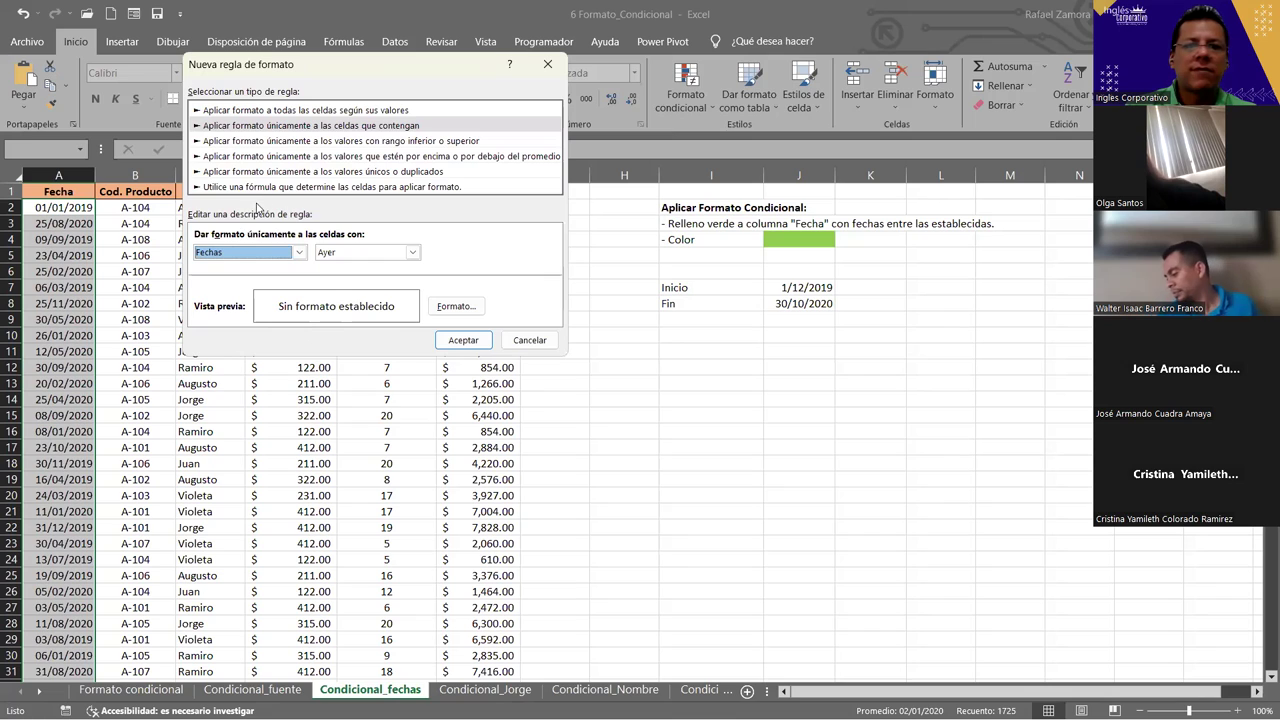
{"action": "left_click", "coordinate": [412, 253]}
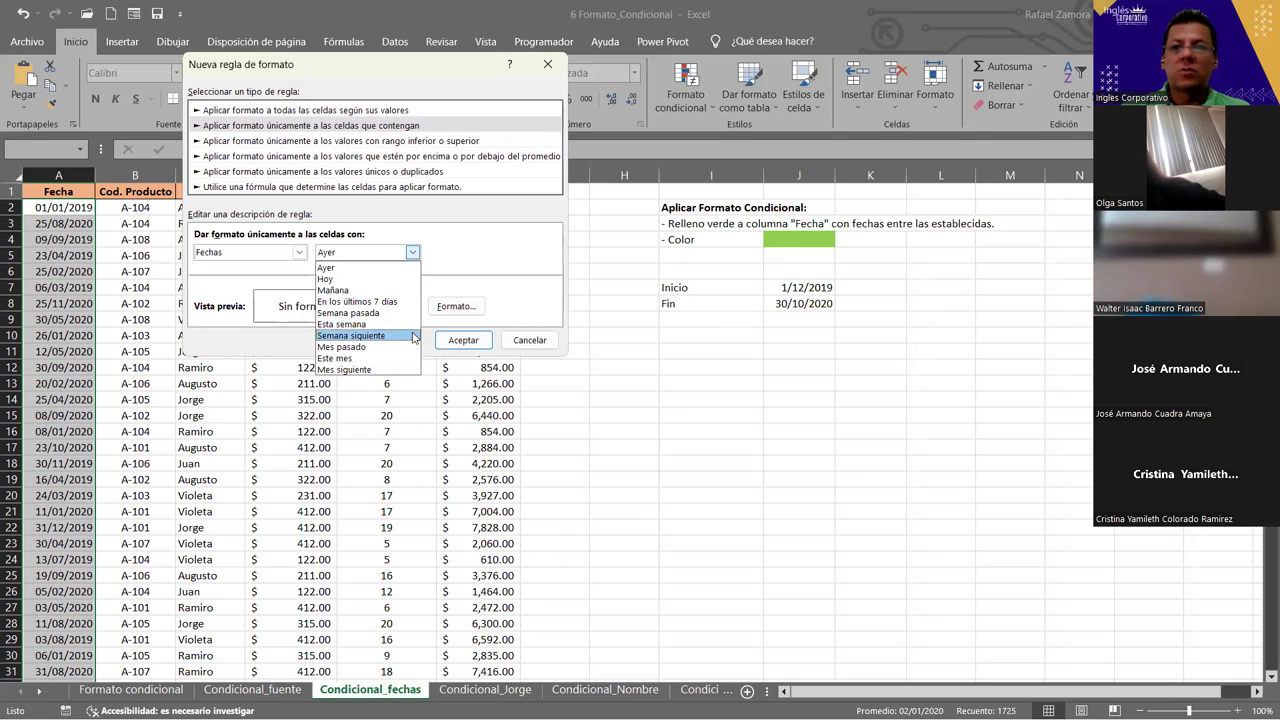
{"action": "left_click", "coordinate": [450, 70]}
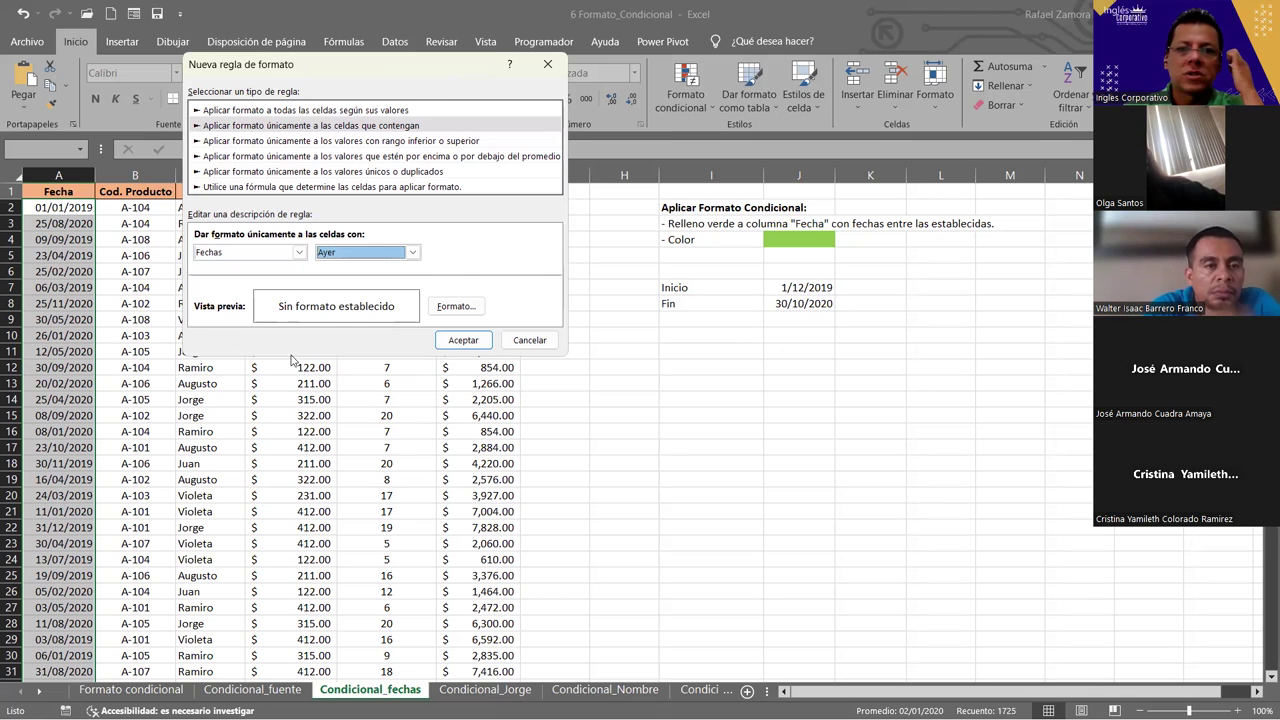
{"action": "left_click", "coordinate": [410, 256]}
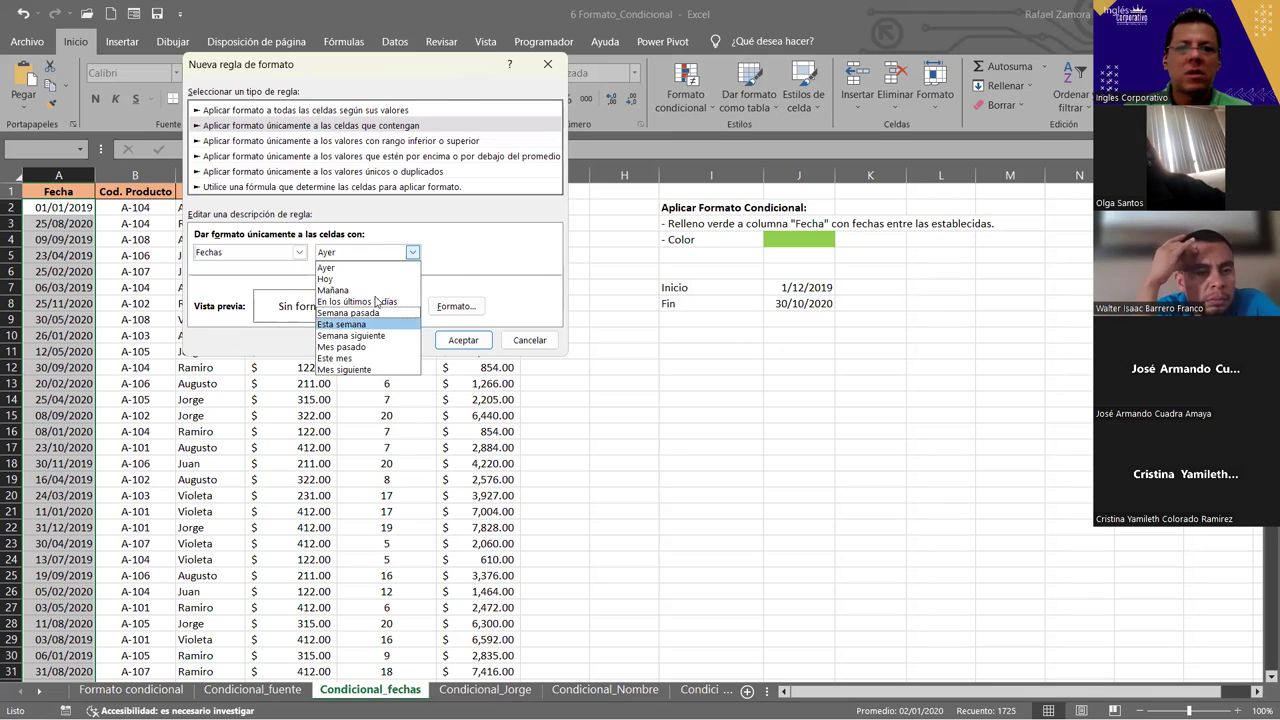
{"action": "left_click", "coordinate": [347, 262]}
{"action": "left_click", "coordinate": [299, 253]}
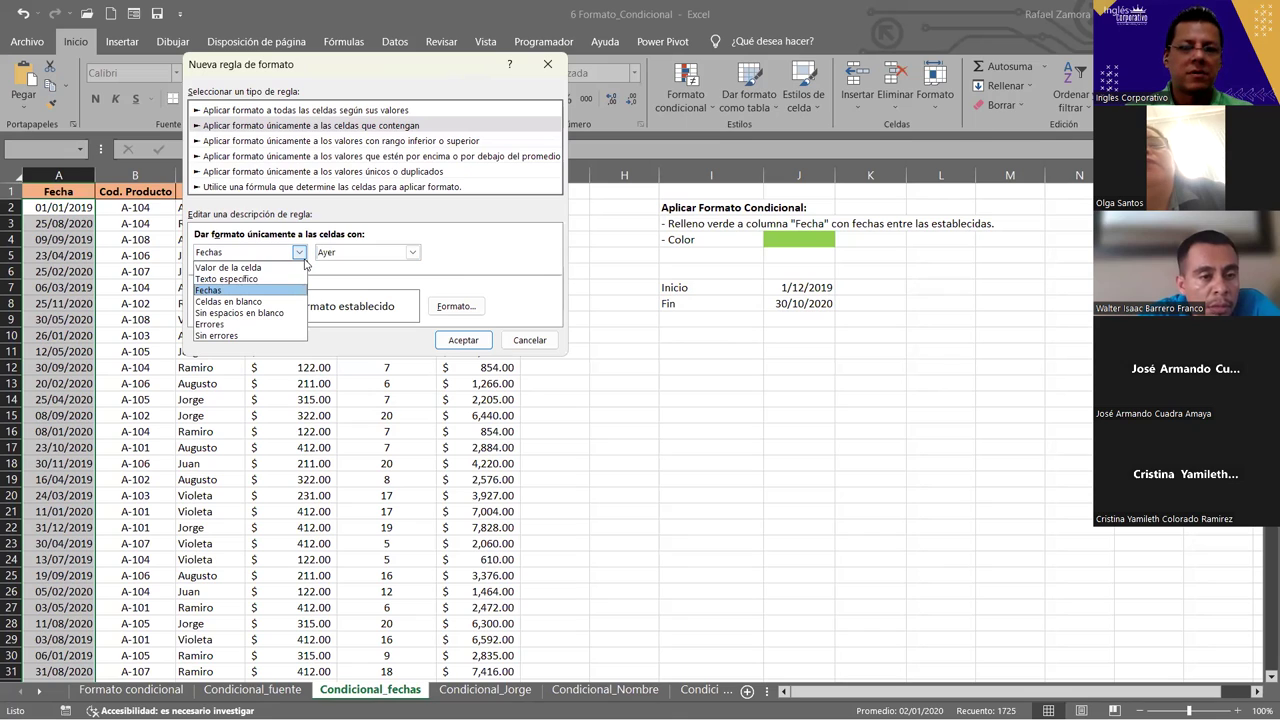
{"action": "left_click", "coordinate": [275, 268]}
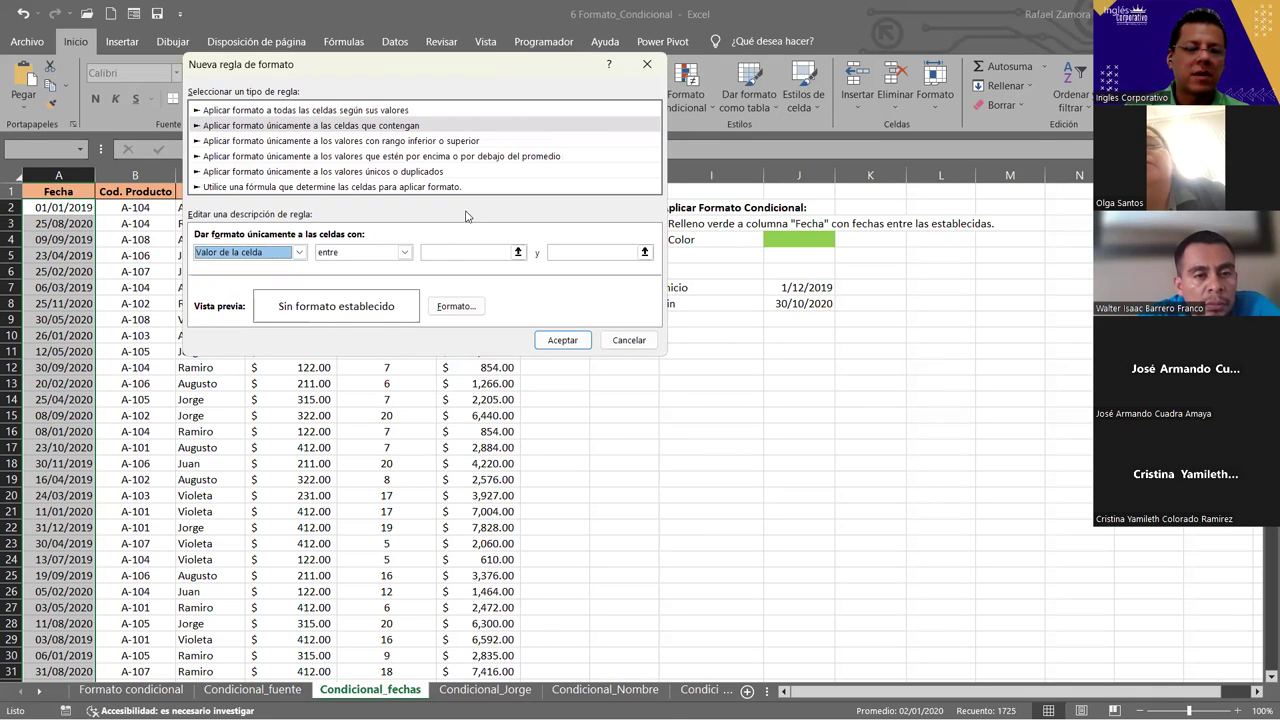
{"action": "left_click", "coordinate": [404, 252]}
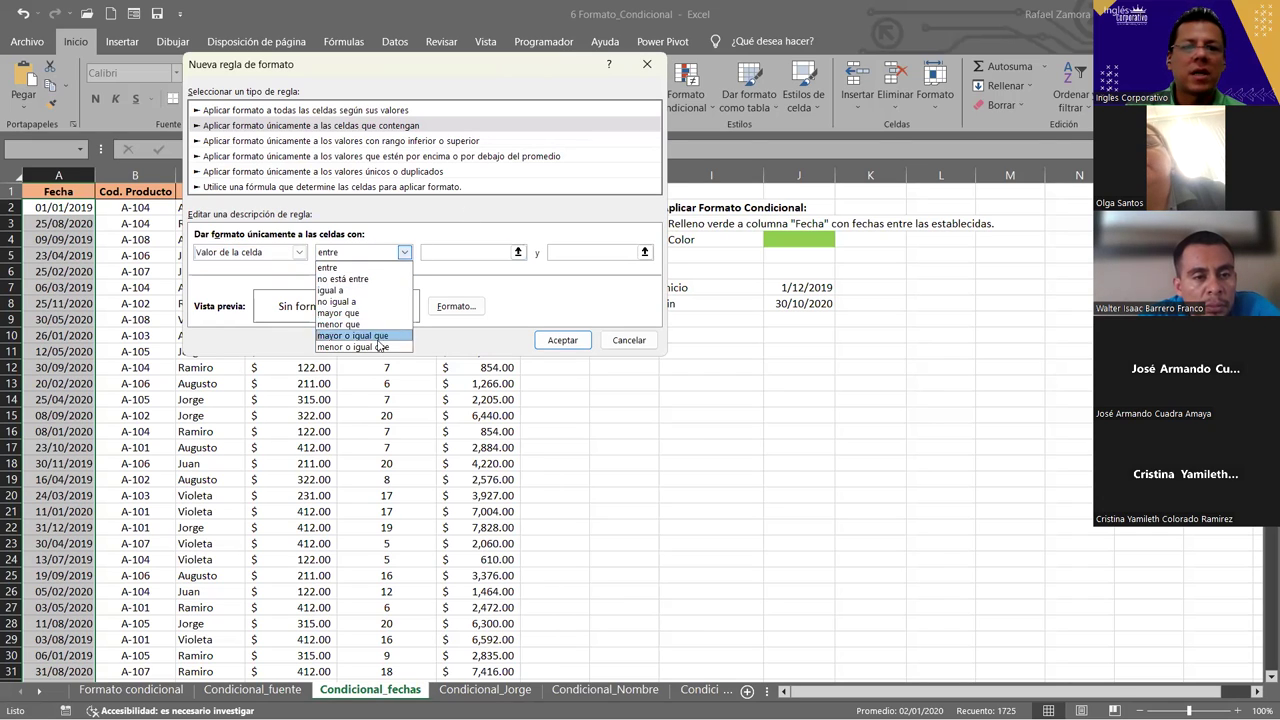
{"action": "left_click", "coordinate": [402, 256]}
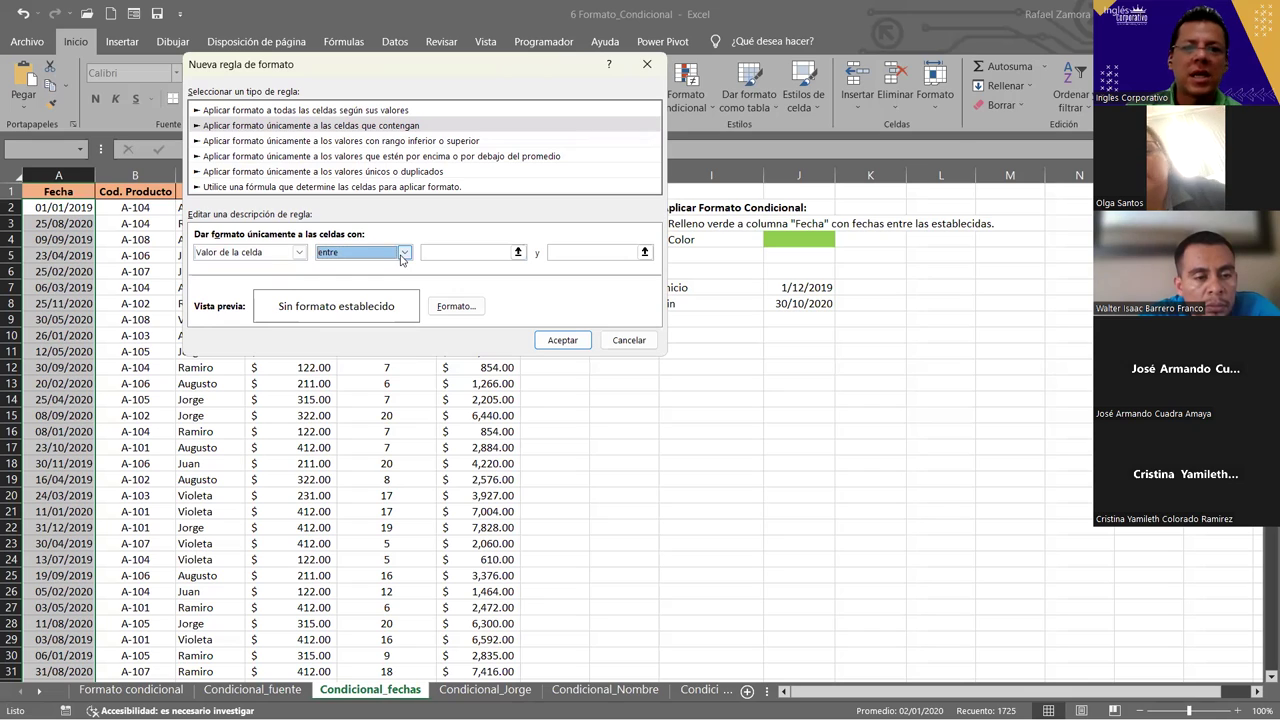
Enter 1/12/2019 as the lower limit and 30/10/2020 as the upper limit.
{"action": "left_click", "coordinate": [465, 252]}
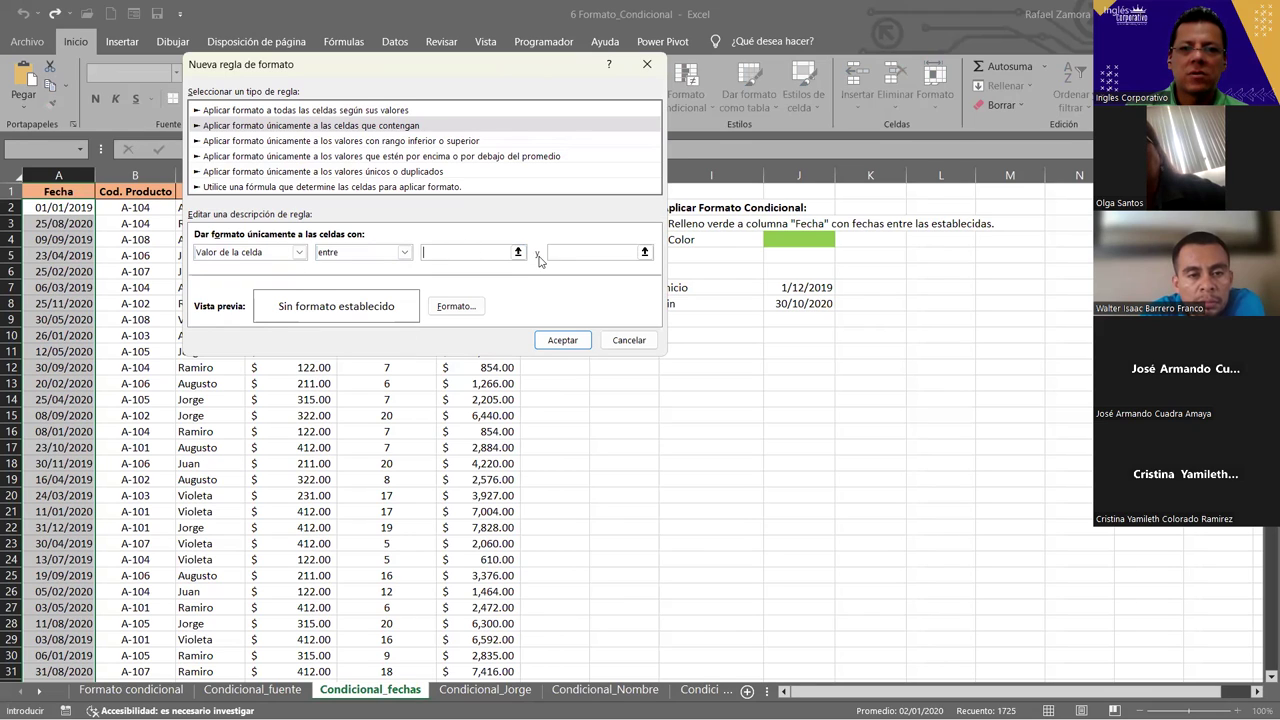
{"action": "left_click", "coordinate": [594, 252]}
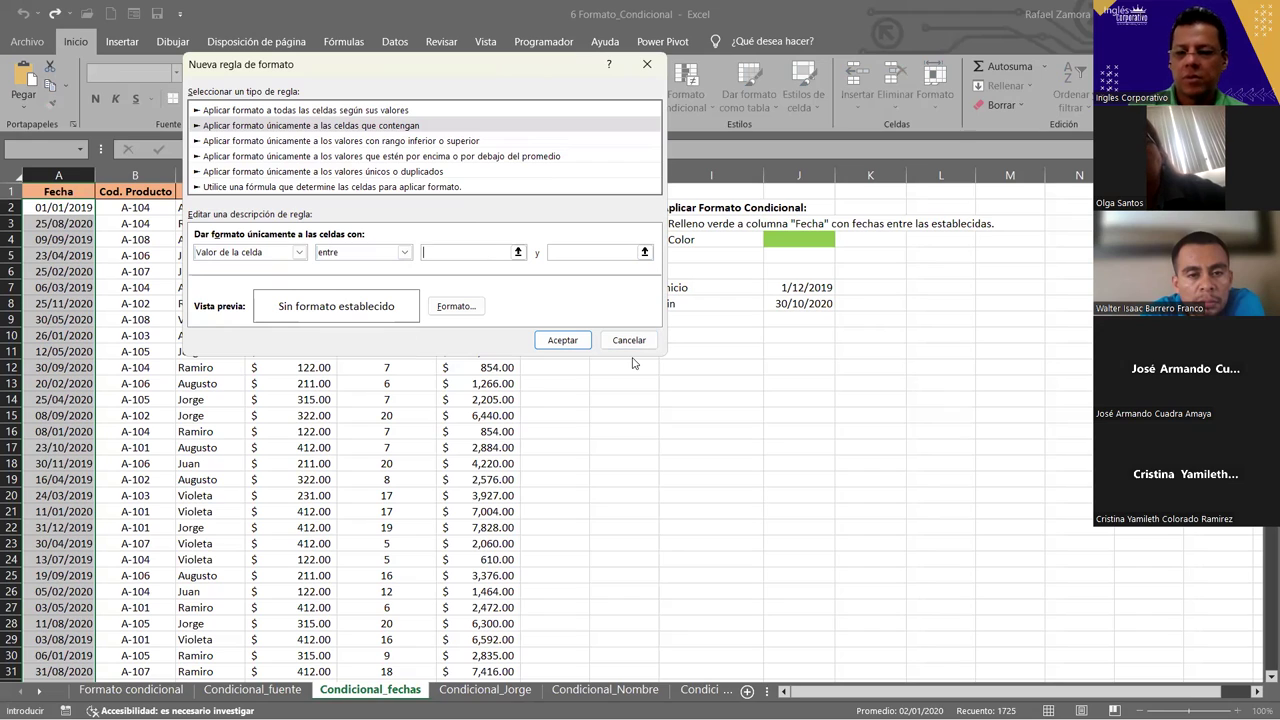
{"action": "type", "text": "1/12/2019"}
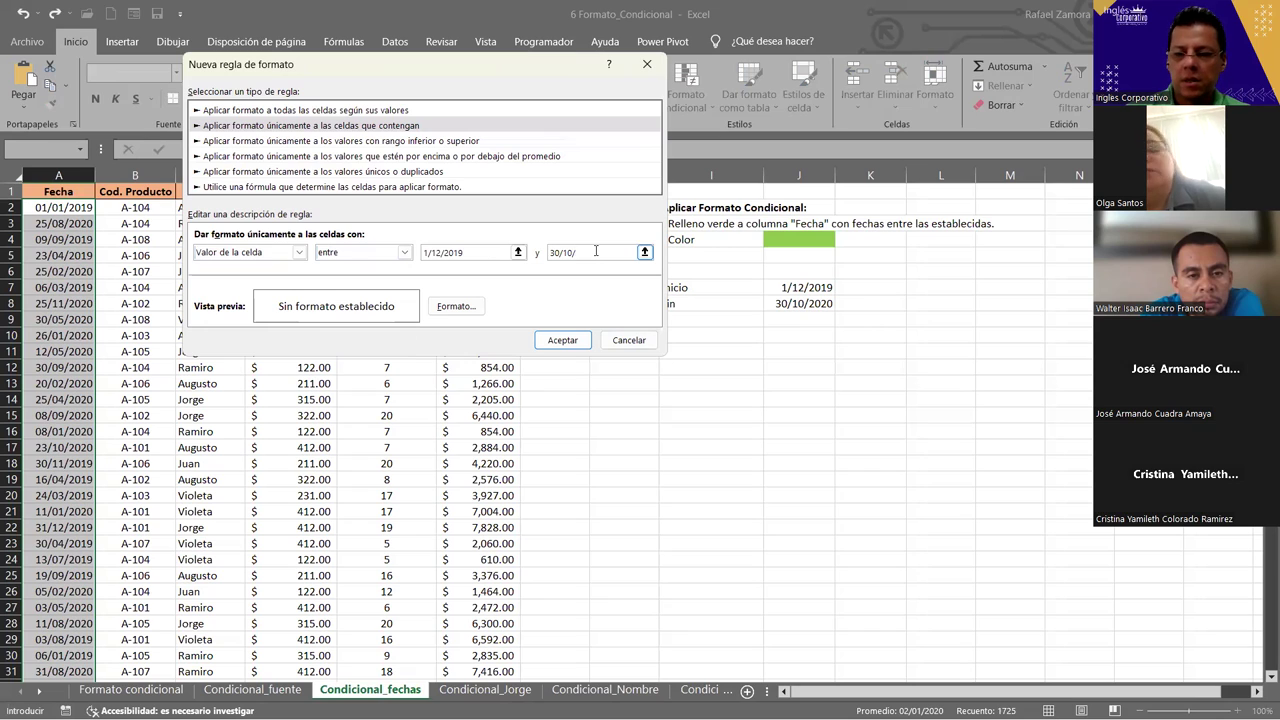
{"action": "type", "text": "2020"}
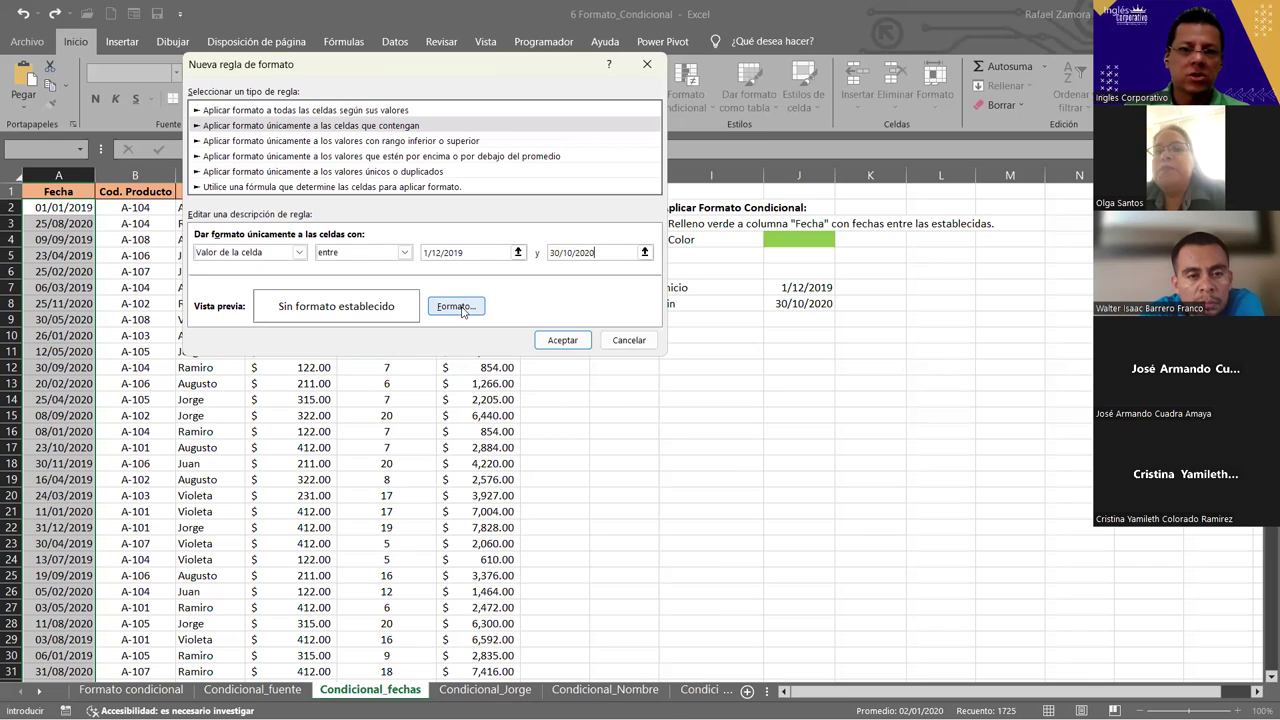
Give the date-range rule a bright green fill from Más colores and apply it.
{"action": "left_click", "coordinate": [468, 307]}
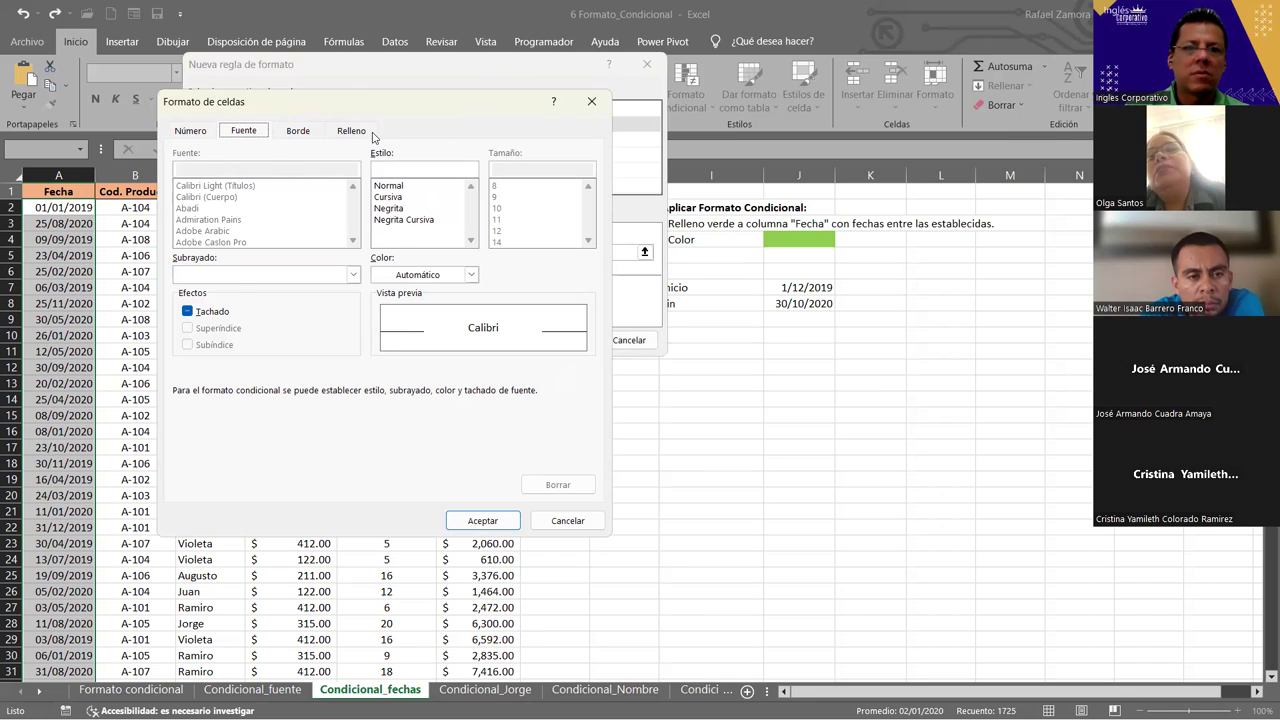
{"action": "left_click", "coordinate": [364, 133]}
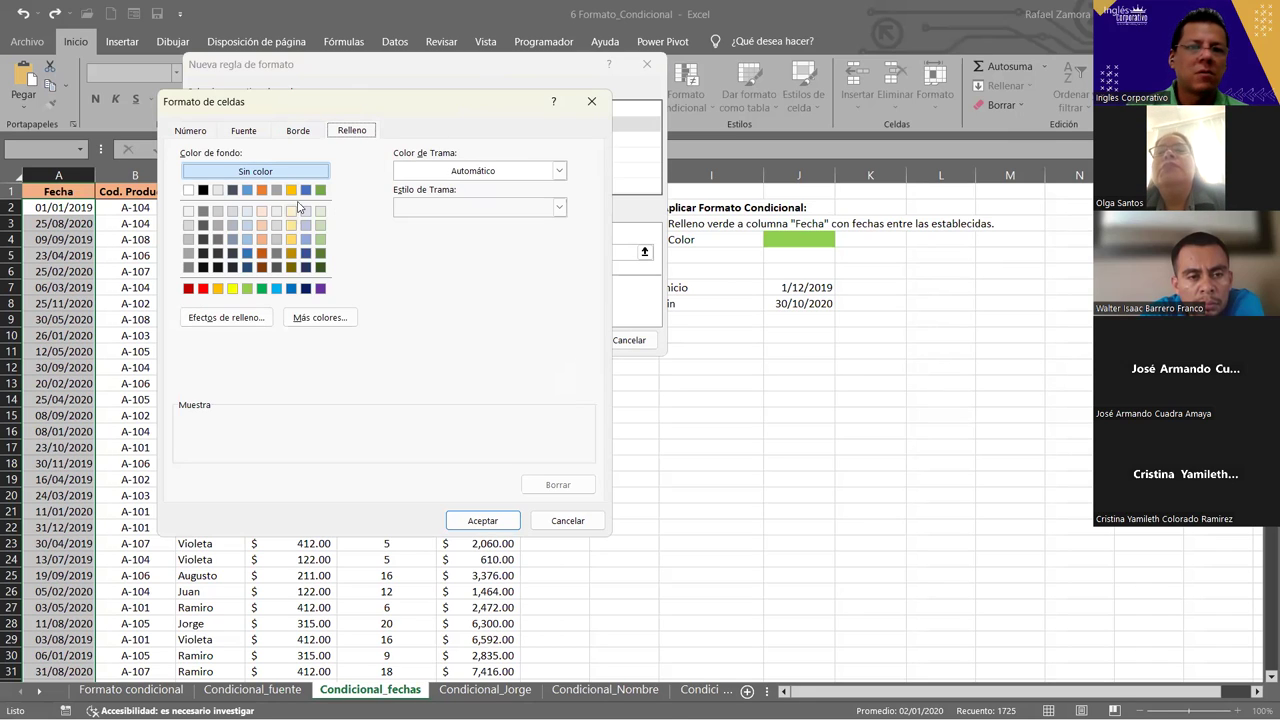
{"action": "left_click", "coordinate": [318, 318]}
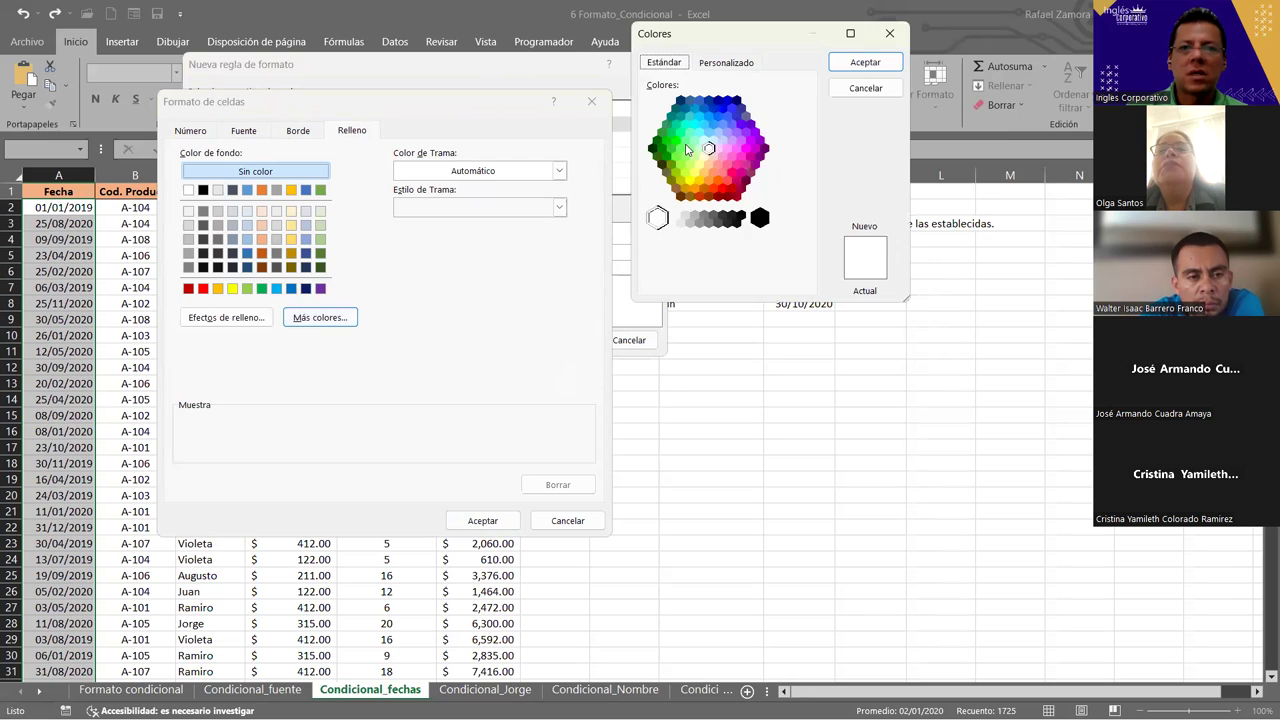
{"action": "left_click", "coordinate": [681, 149]}
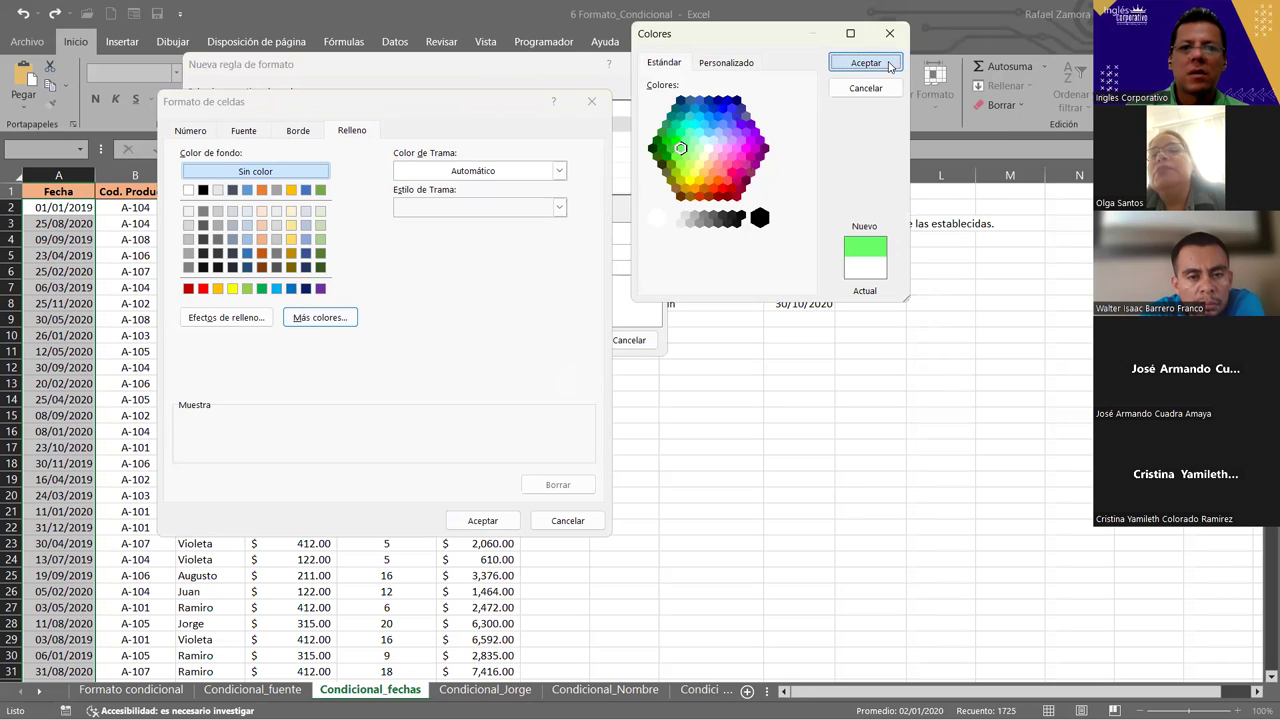
{"action": "left_click", "coordinate": [885, 62]}
{"action": "left_click", "coordinate": [483, 521]}
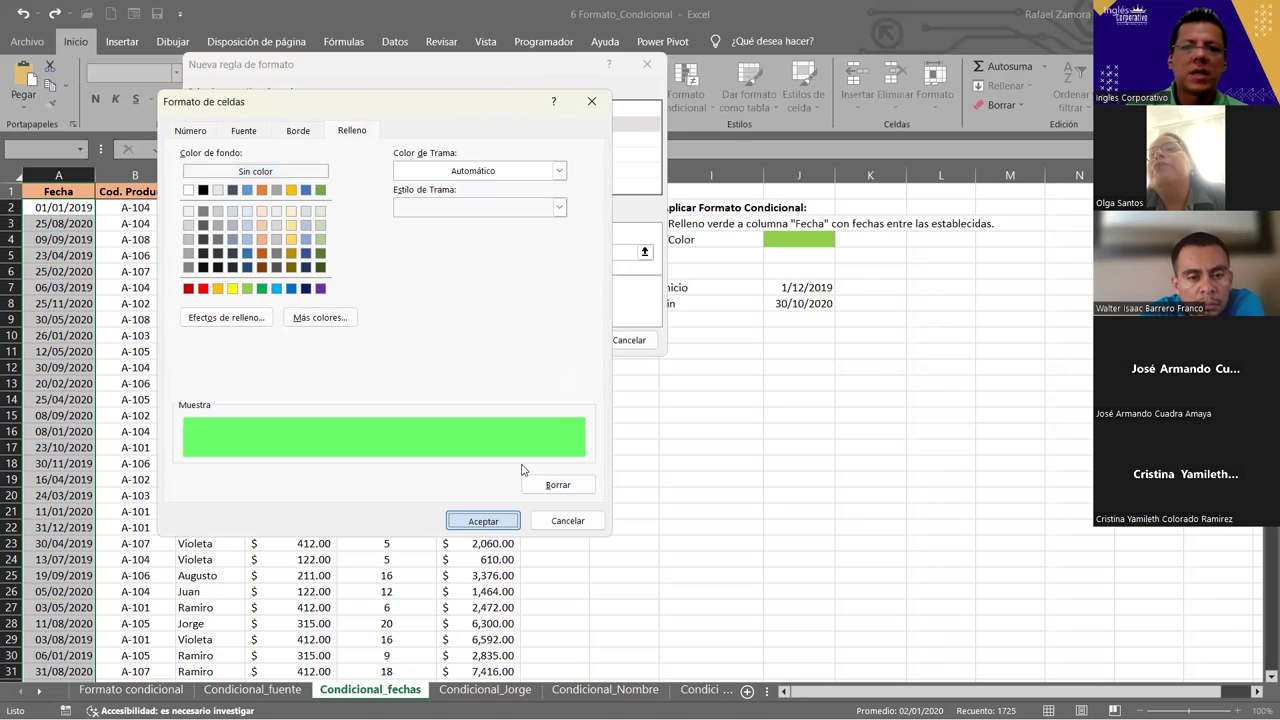
{"action": "key", "text": "Return"}
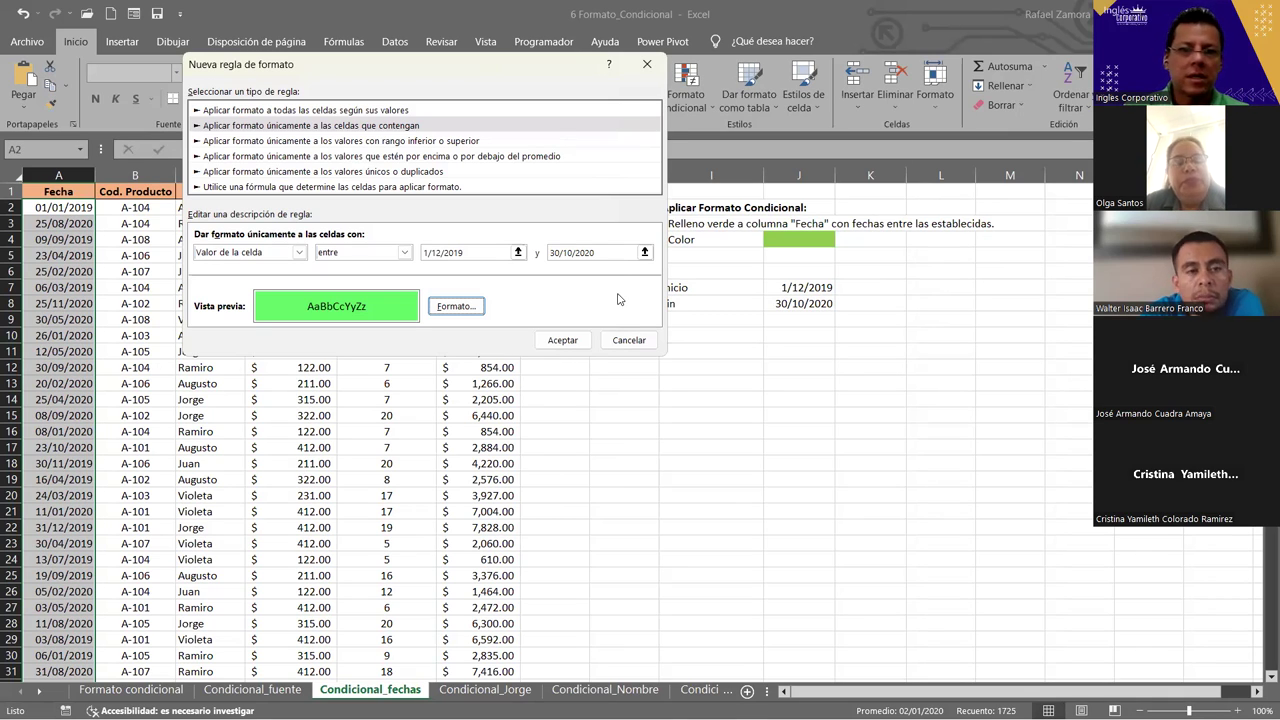
{"action": "left_click", "coordinate": [565, 341]}
{"action": "left_click", "coordinate": [265, 320]}
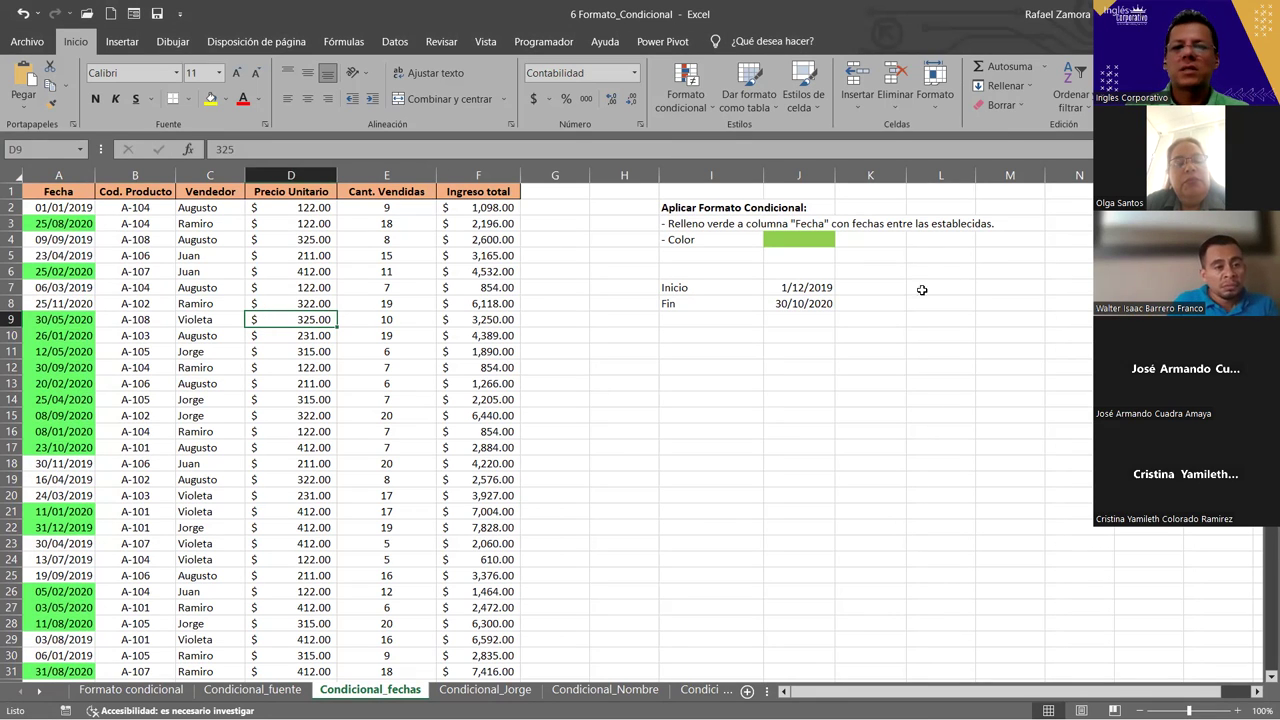
{"action": "left_click", "coordinate": [828, 270]}
{"action": "left_click", "coordinate": [819, 285]}
{"action": "left_click", "coordinate": [812, 314]}
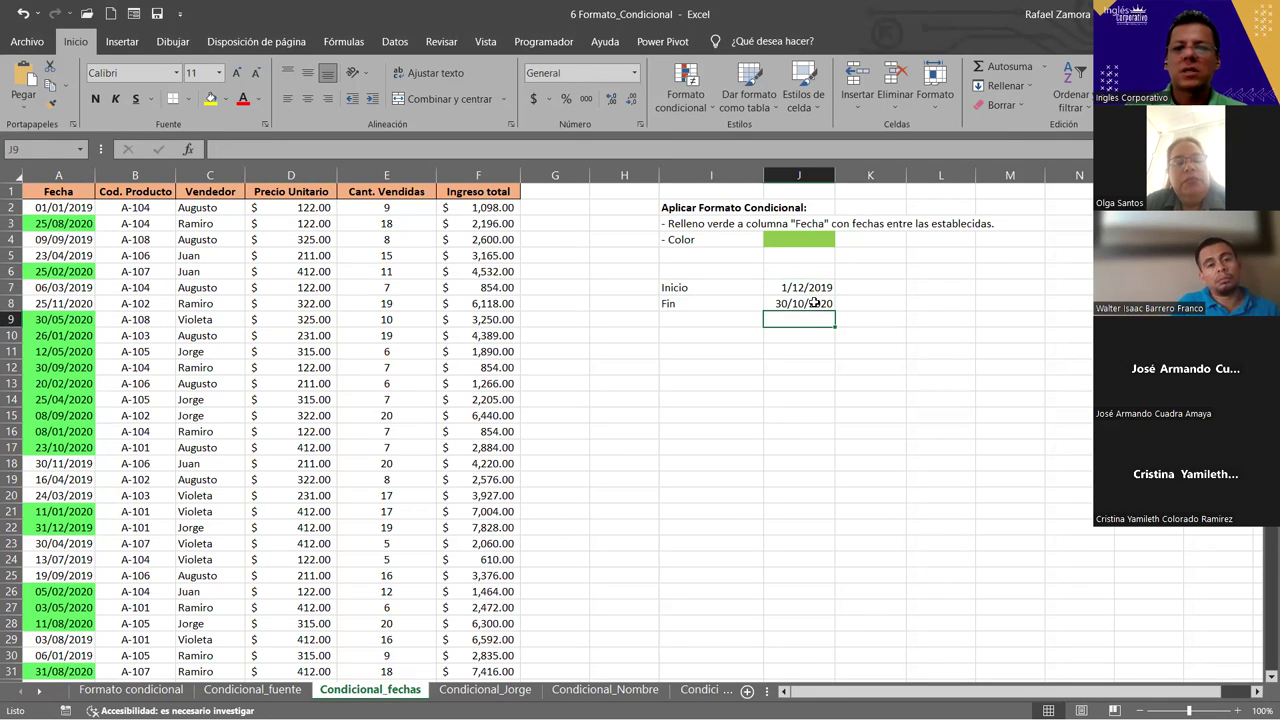
{"action": "left_click", "coordinate": [815, 303]}
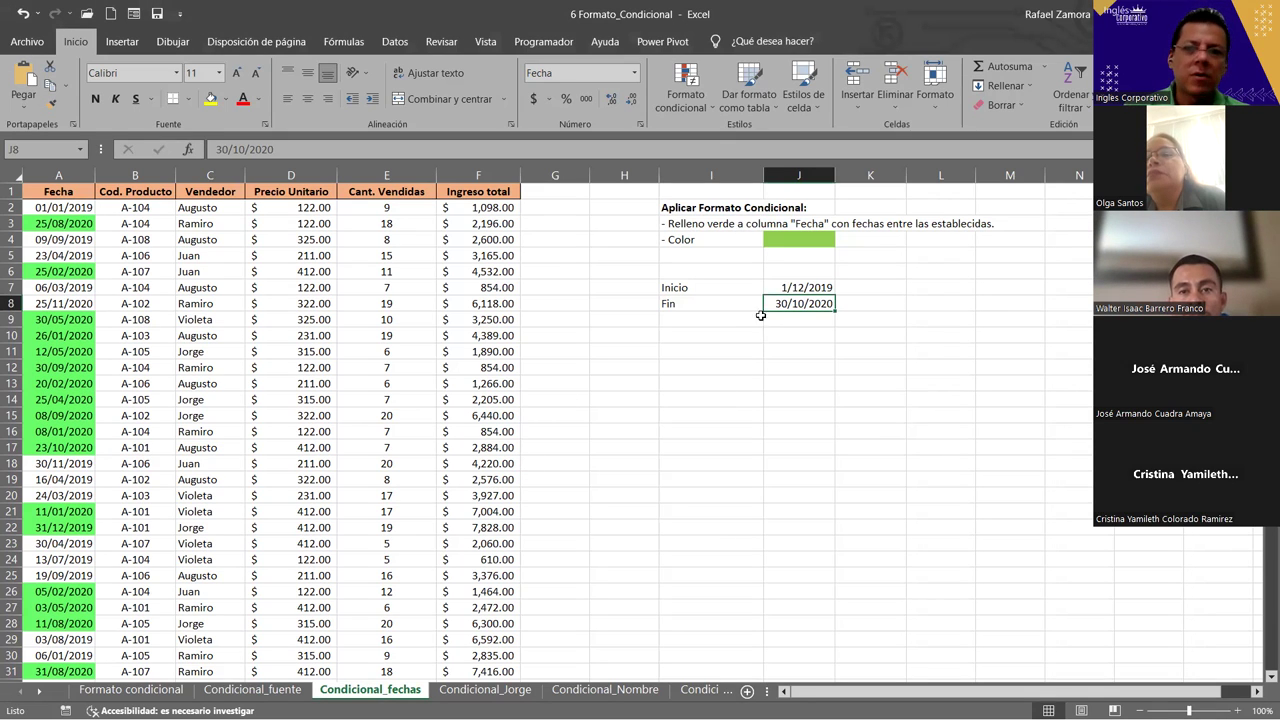
{"action": "left_click", "coordinate": [785, 352]}
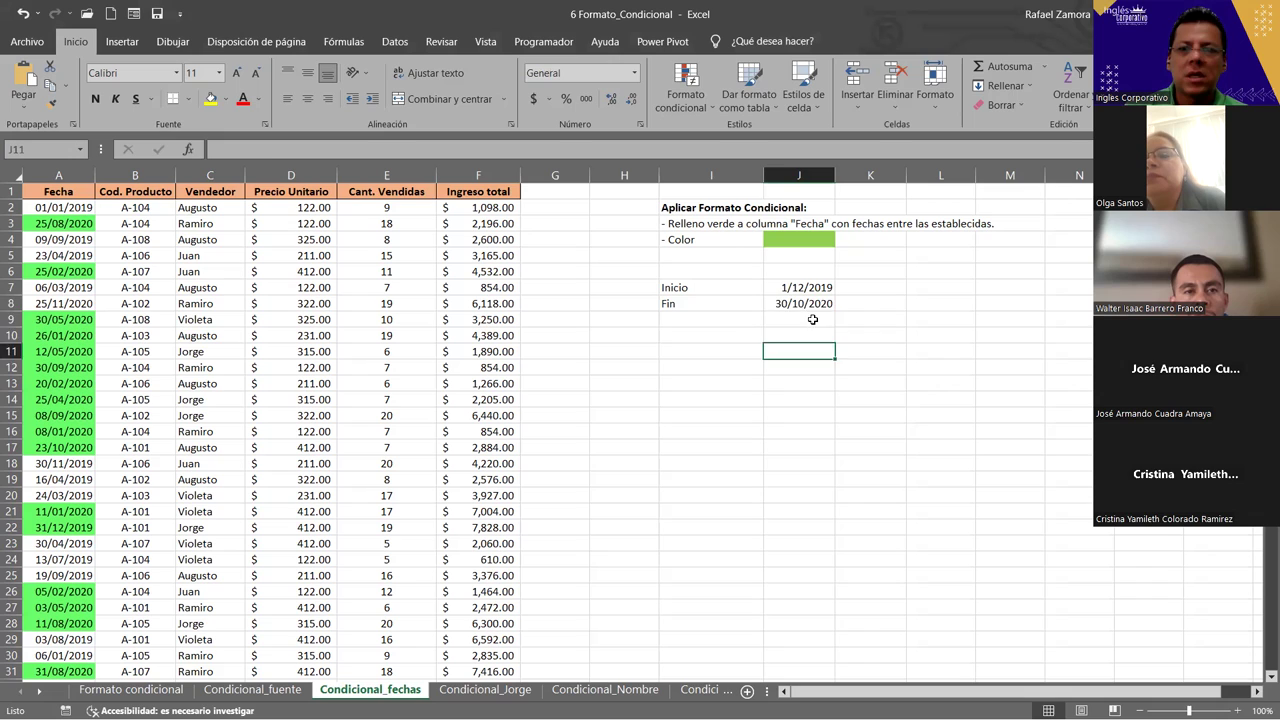
{"action": "left_click", "coordinate": [815, 304]}
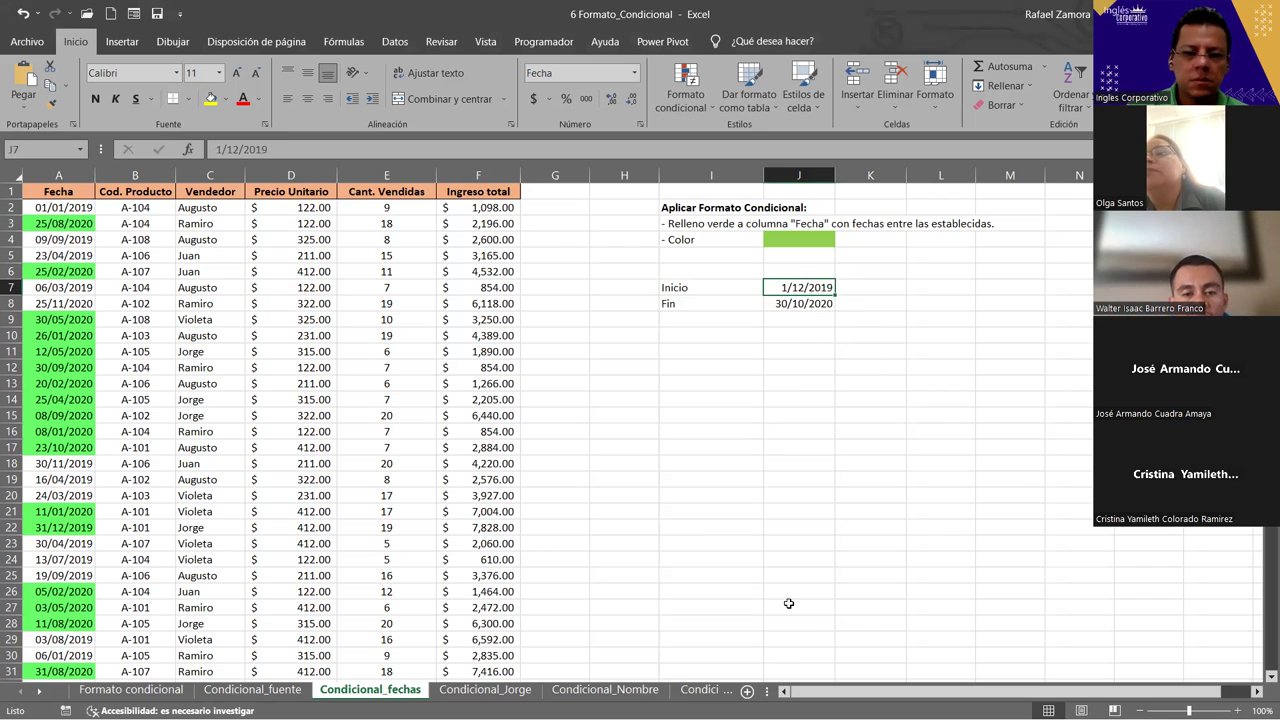
{"action": "left_click", "coordinate": [692, 403]}
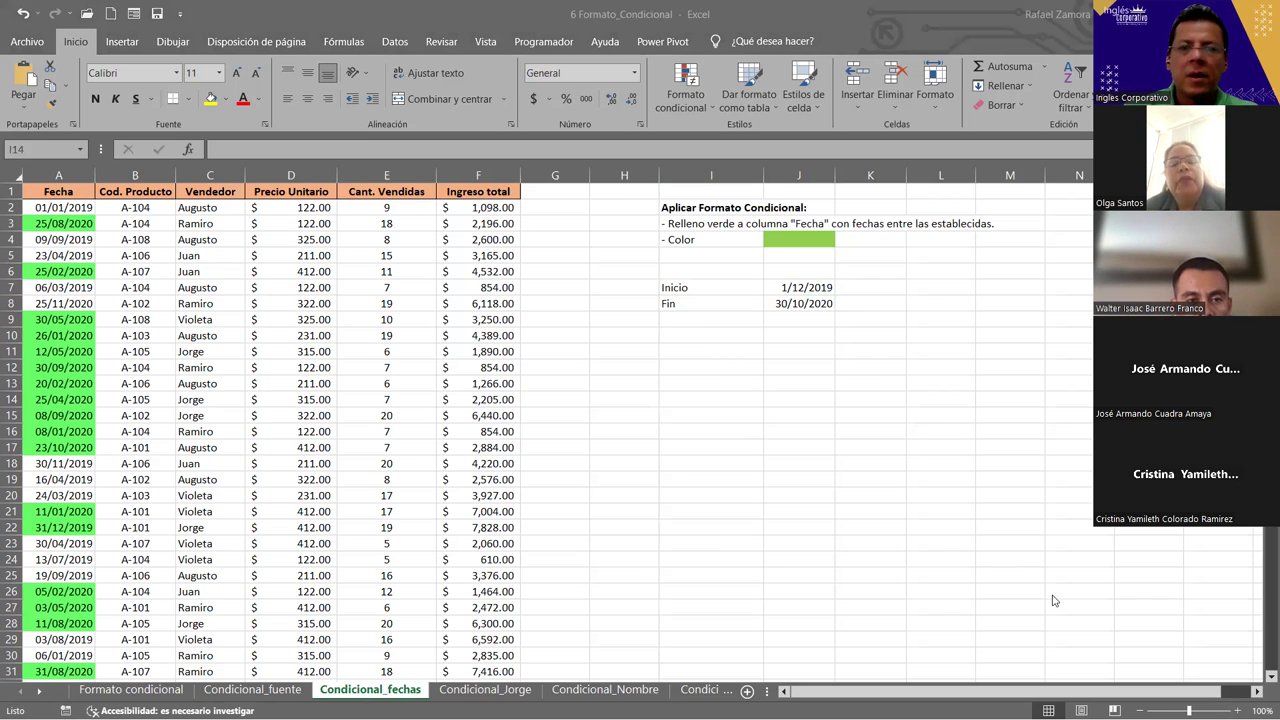
Go to the Condicional_Jorge sheet and review its Vendedor column and yellow-fill task.
{"action": "left_click", "coordinate": [467, 691]}
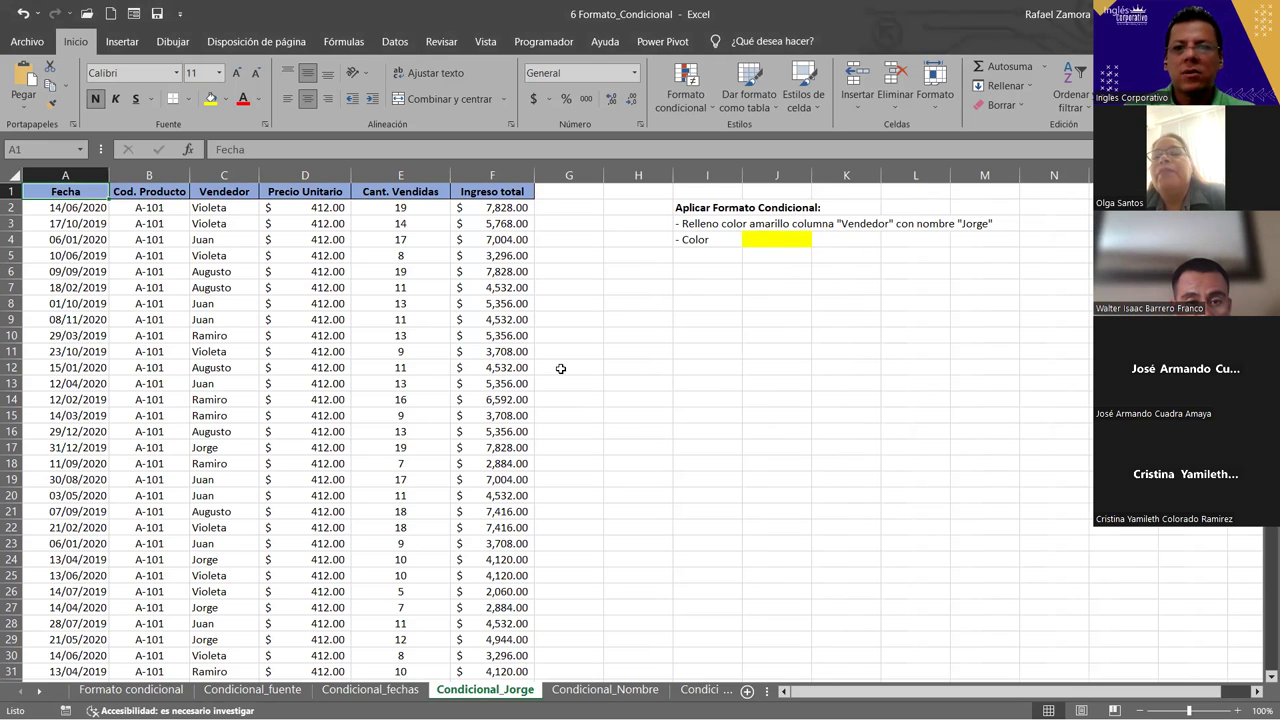
{"action": "left_click", "coordinate": [222, 175]}
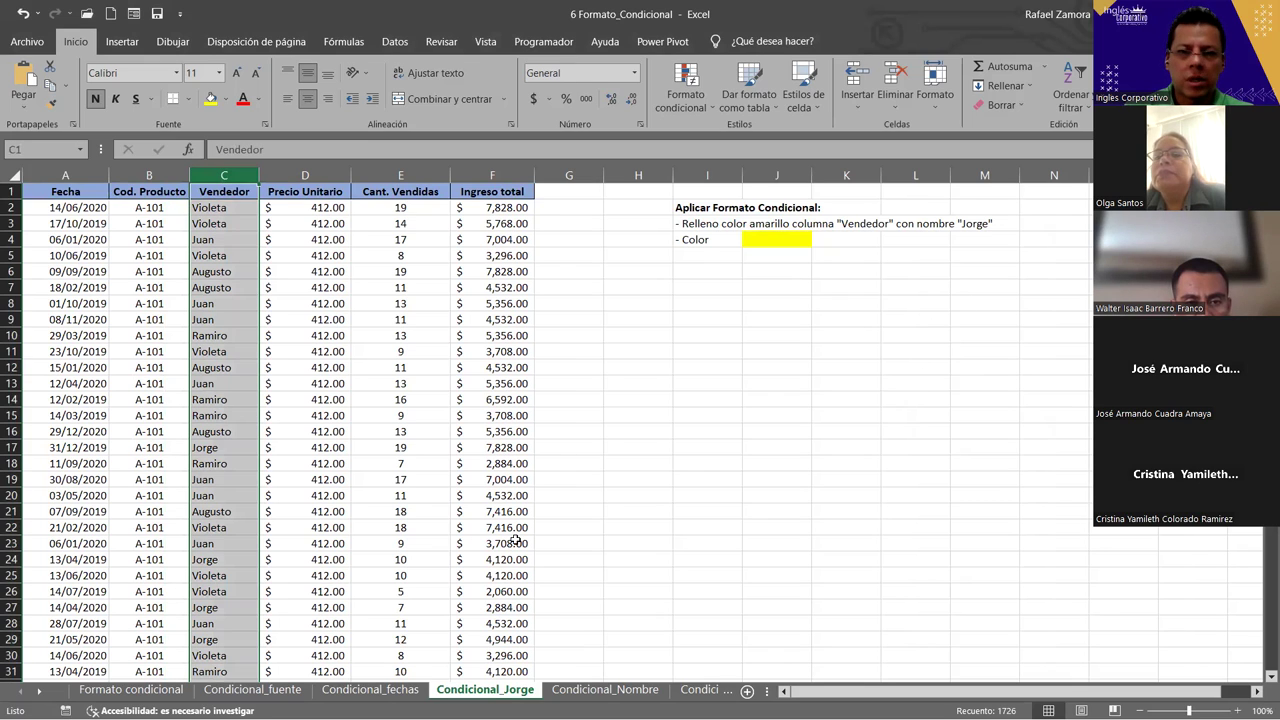
{"action": "left_click", "coordinate": [234, 204]}
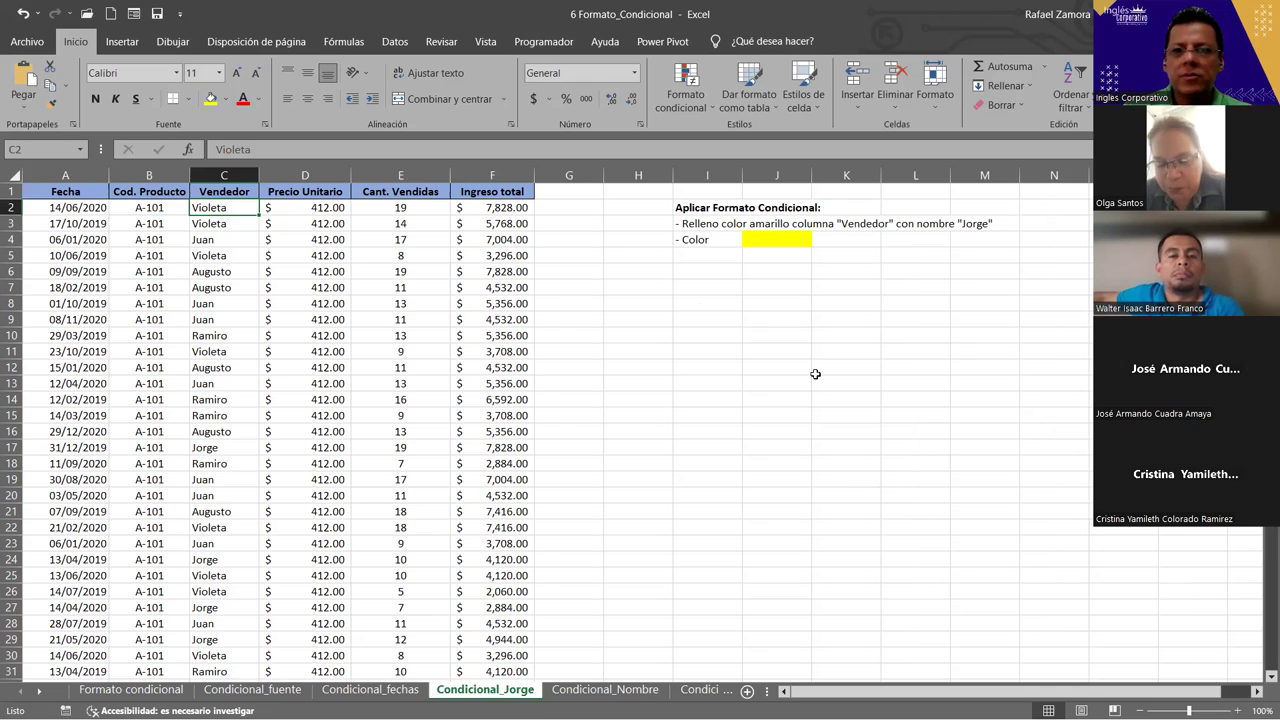
{"action": "left_click", "coordinate": [722, 336]}
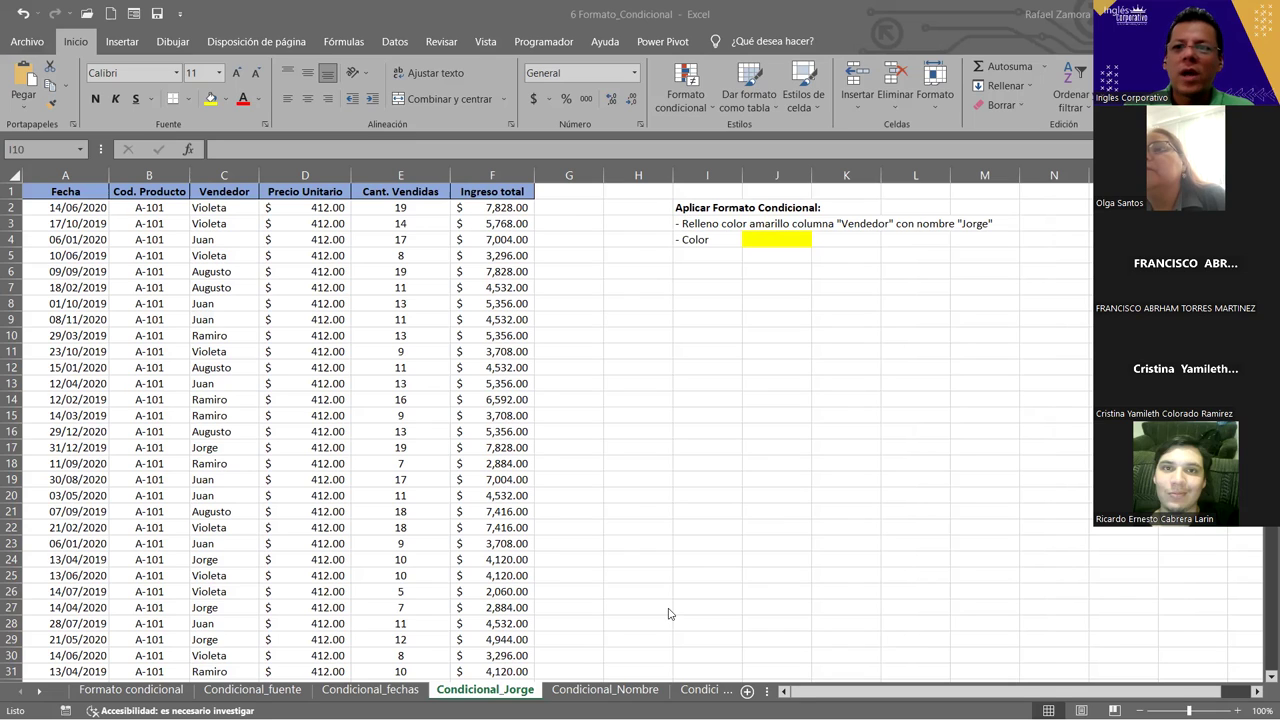
Select the Vendedor names from C2 down to C1726, keeping the top in view.
{"action": "left_click", "coordinate": [780, 429]}
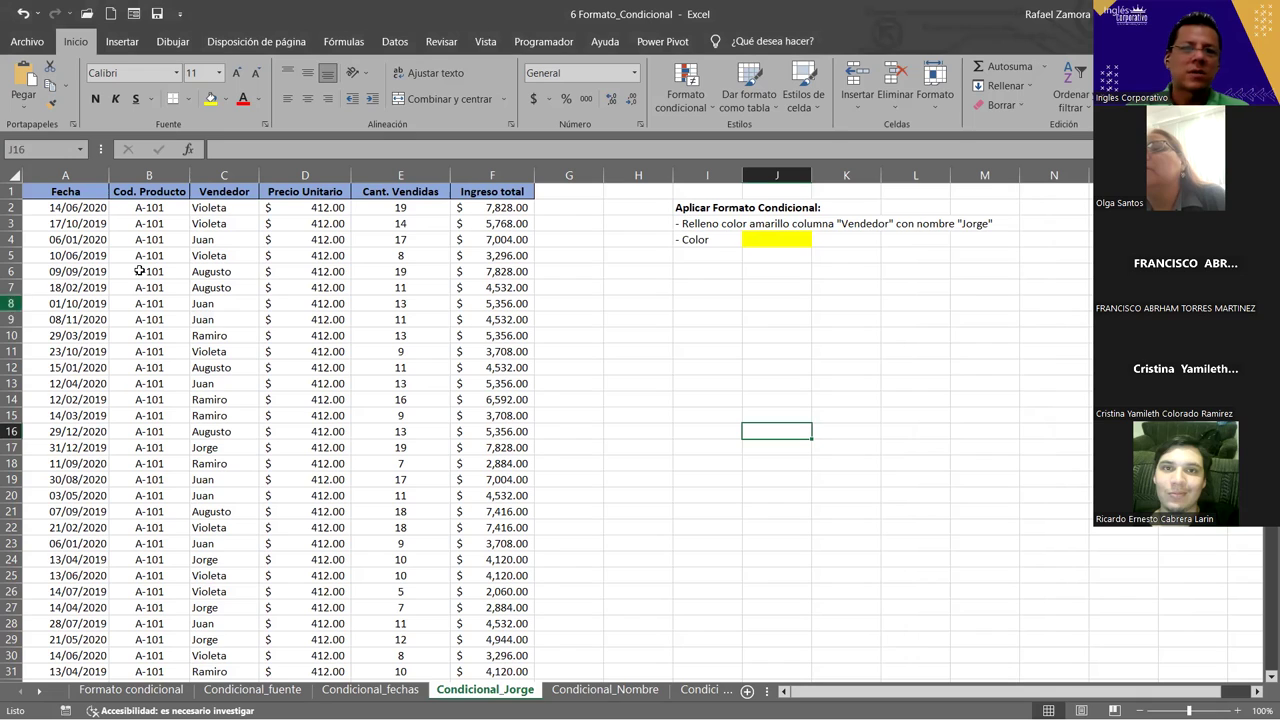
{"action": "left_click", "coordinate": [224, 208]}
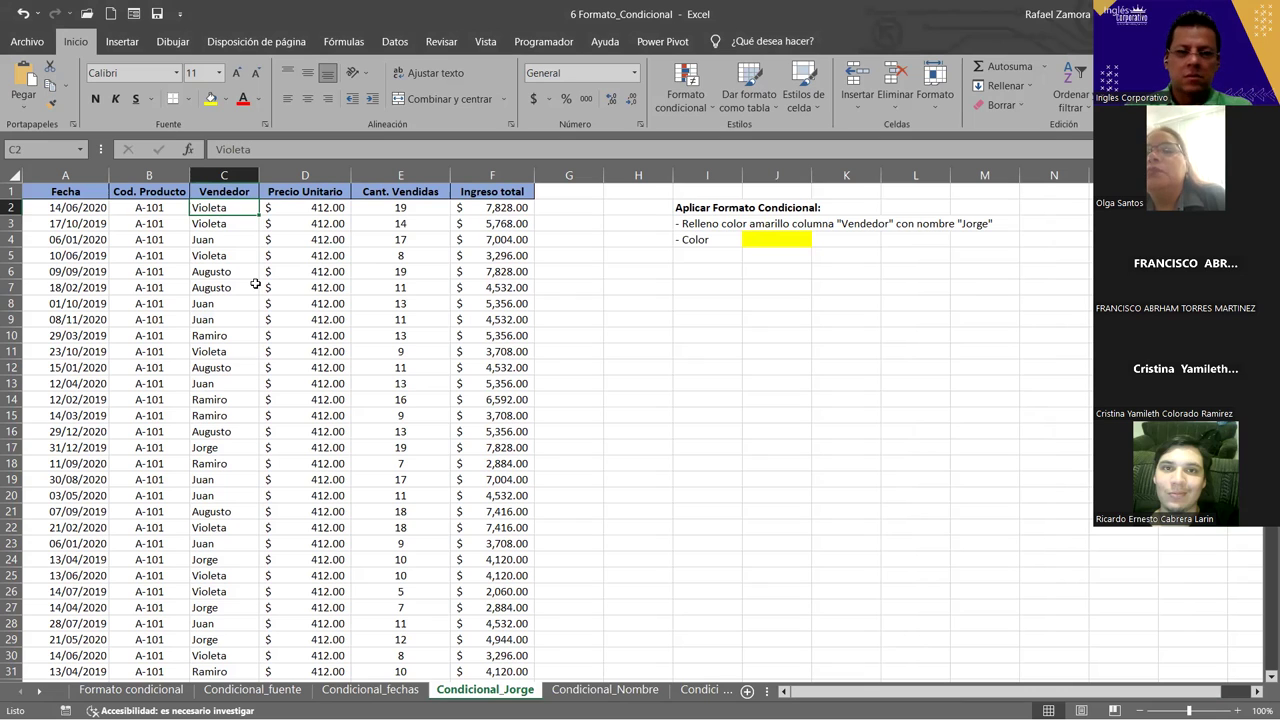
{"action": "key", "text": "ctrl+shift+Down"}
{"action": "key", "text": "ctrl+BackSpace"}
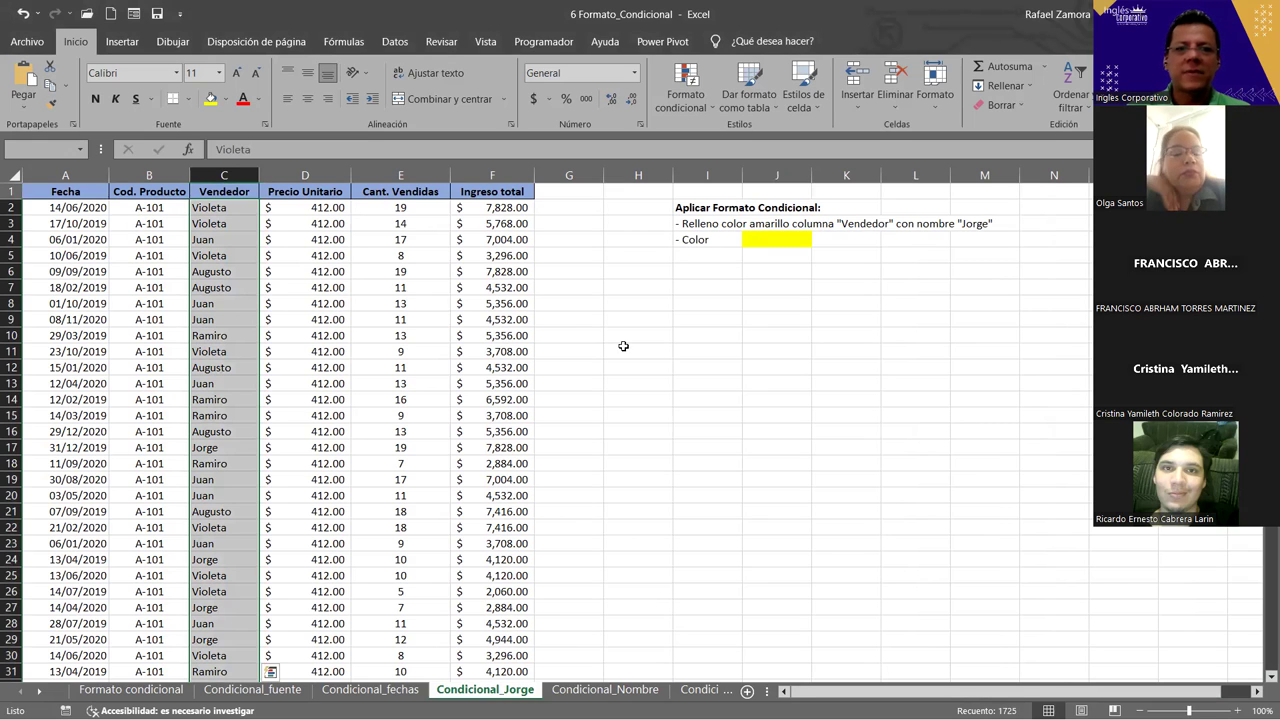
Create a 'Format only cells that contain' rule for values equal to Jorge and open its format settings.
{"action": "left_click", "coordinate": [671, 101]}
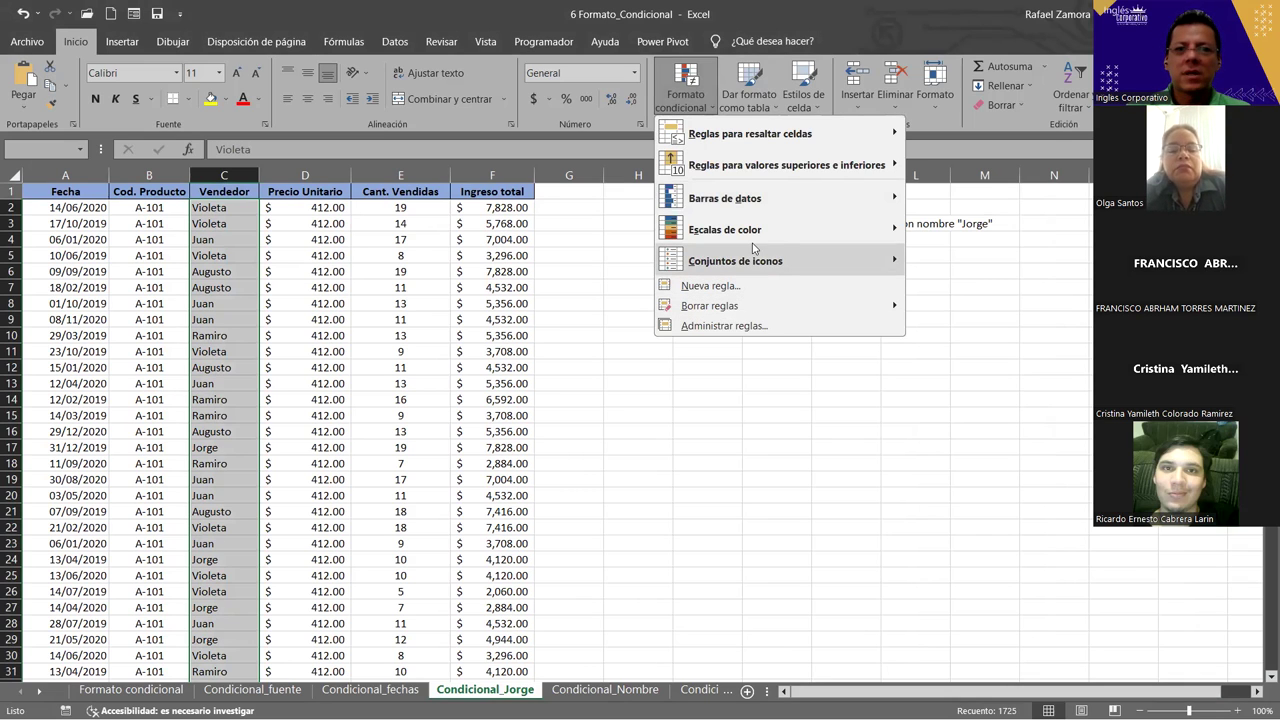
{"action": "left_click", "coordinate": [712, 285]}
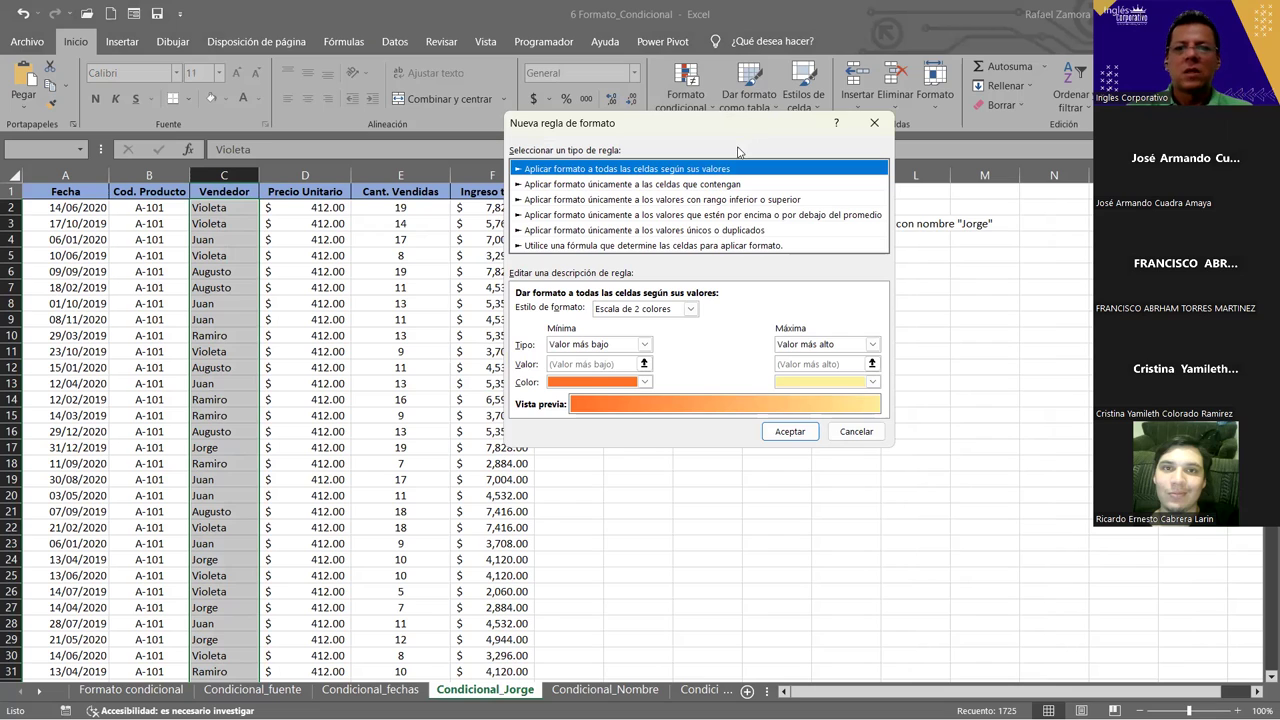
{"action": "left_click", "coordinate": [633, 186]}
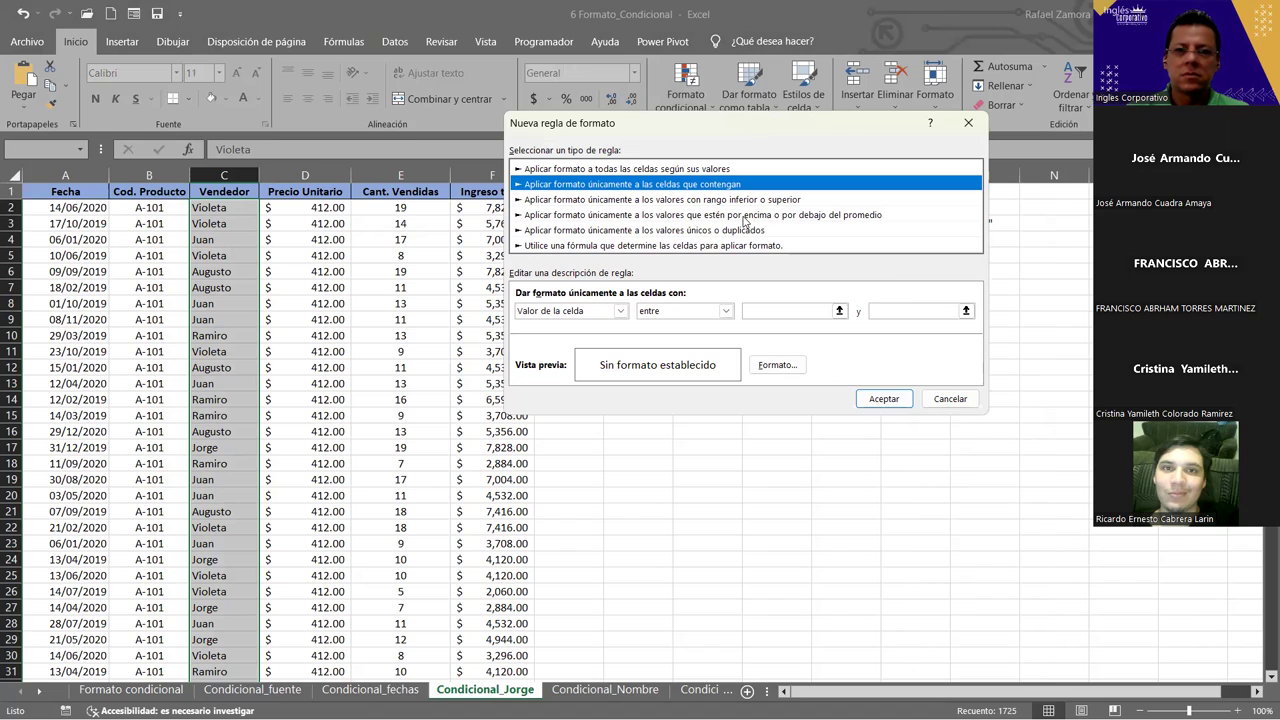
{"action": "left_click", "coordinate": [725, 313]}
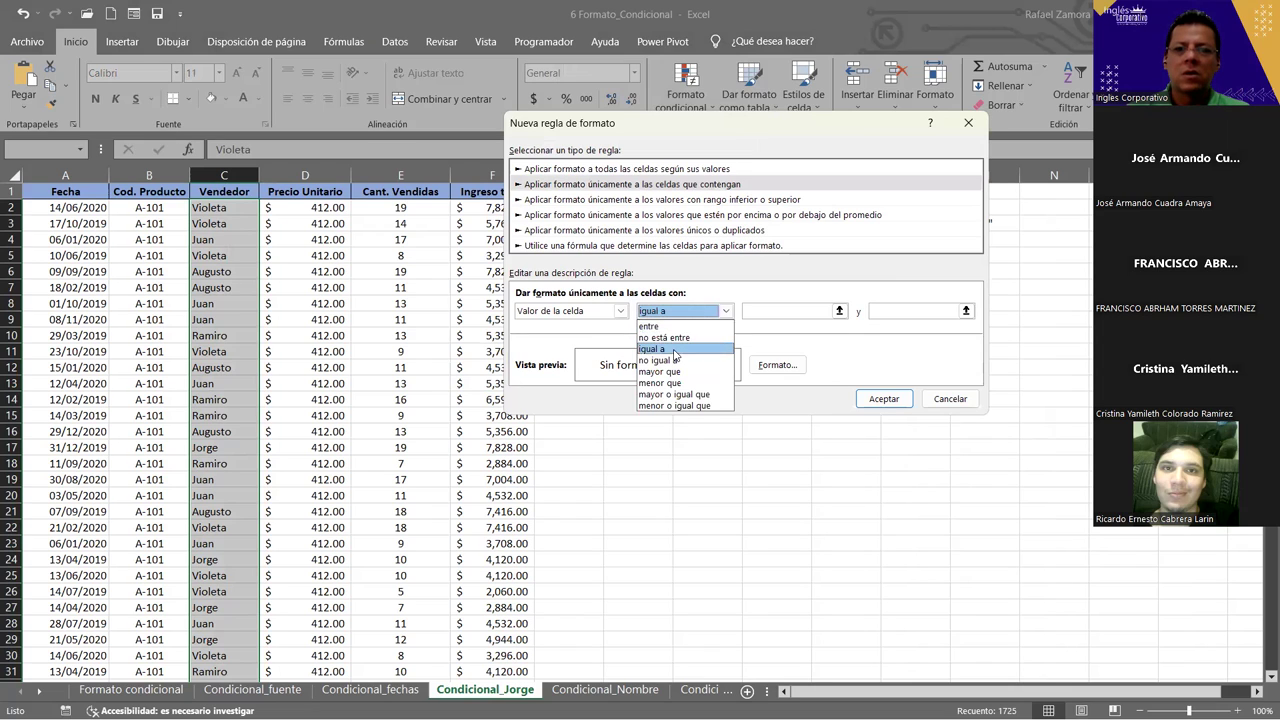
{"action": "left_click", "coordinate": [675, 350]}
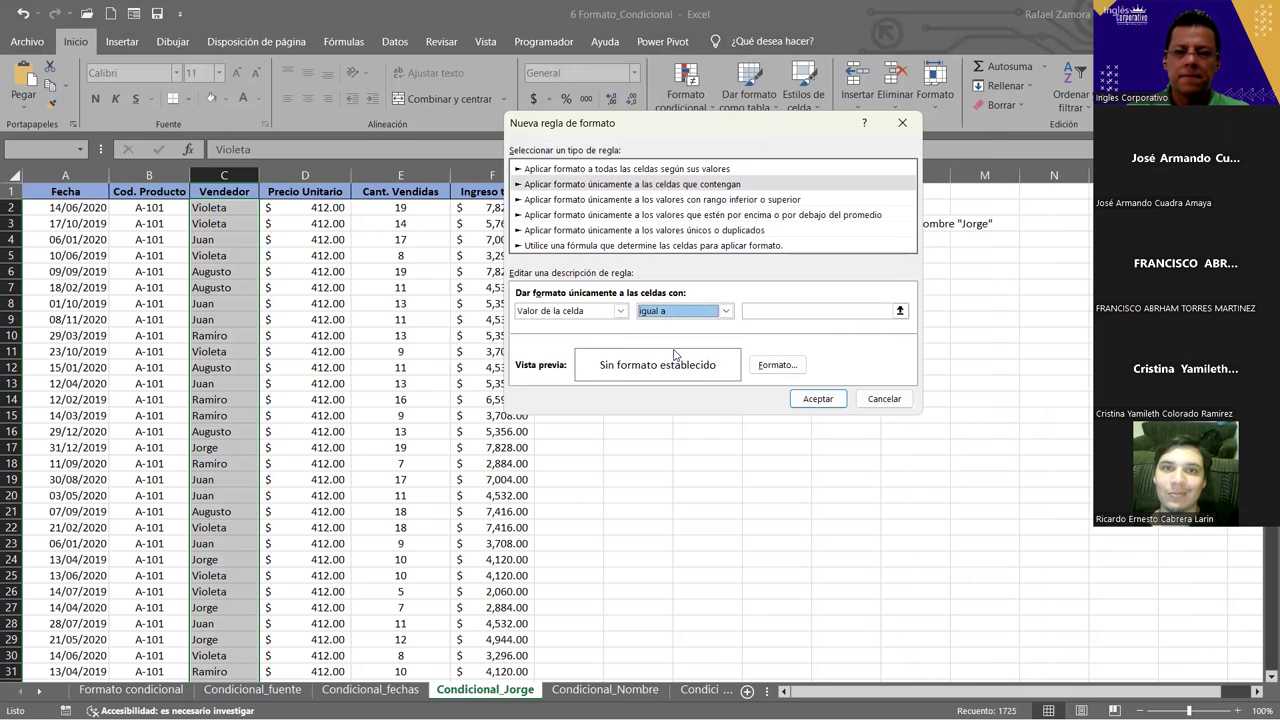
{"action": "left_click", "coordinate": [796, 311]}
{"action": "type", "text": "Jorge"}
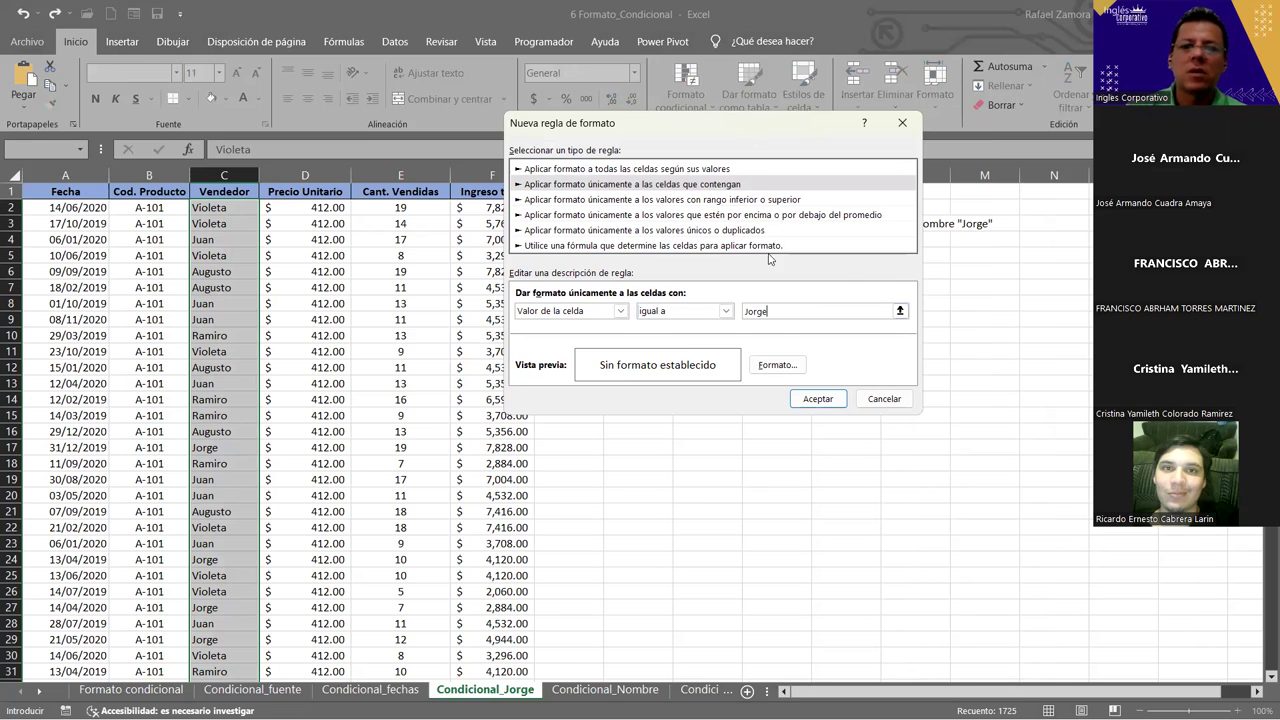
{"action": "left_click", "coordinate": [777, 365]}
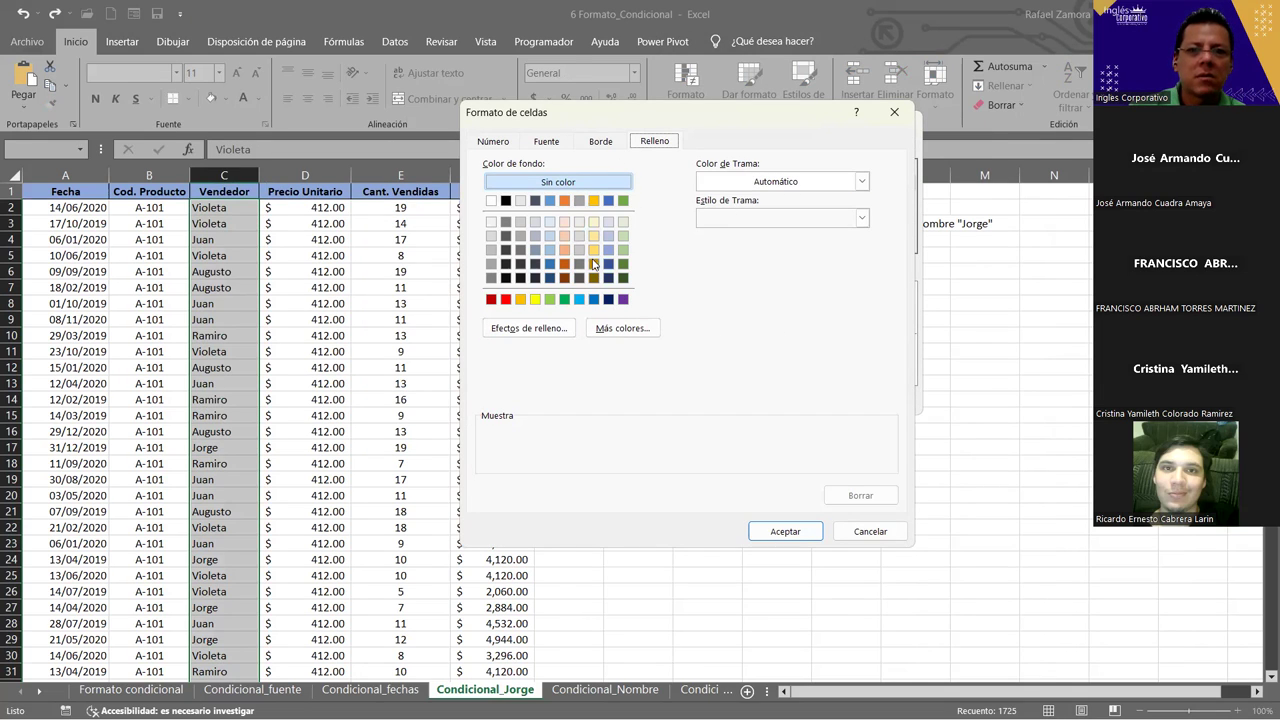
Choose a yellow fill and confirm to apply the Jorge rule.
{"action": "left_click", "coordinate": [535, 299]}
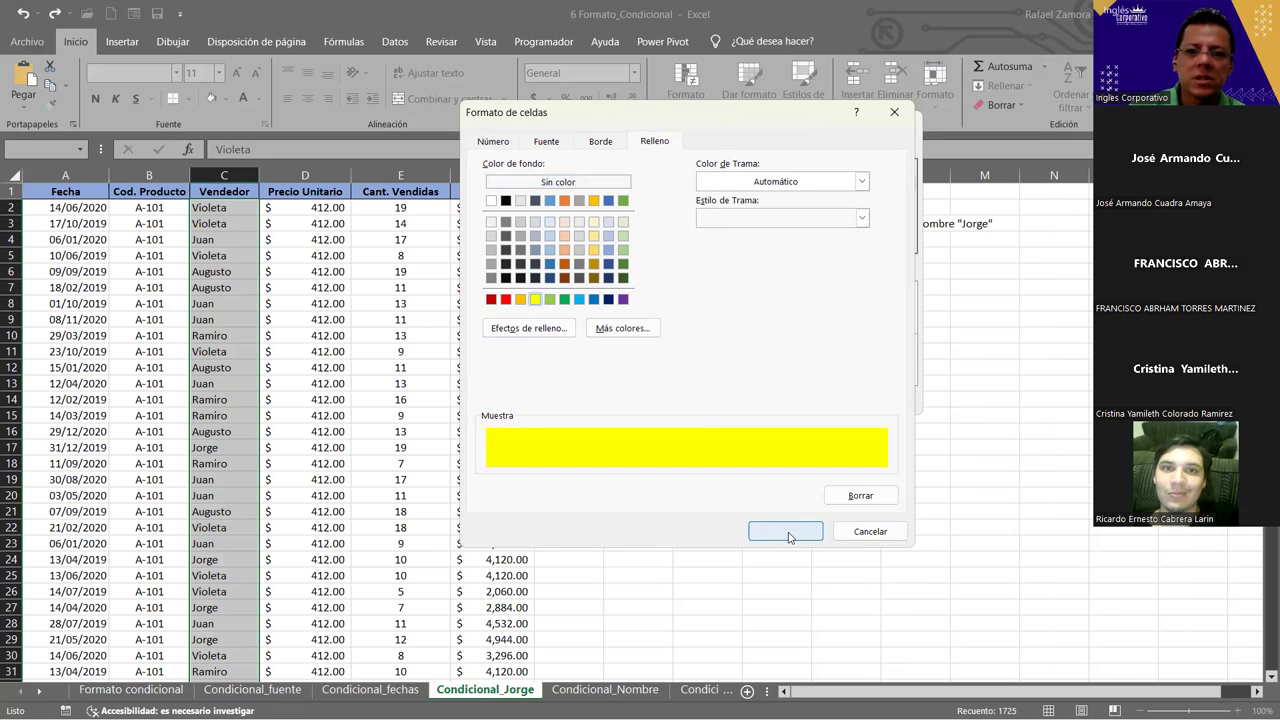
{"action": "left_click", "coordinate": [789, 532]}
{"action": "key", "text": "Return"}
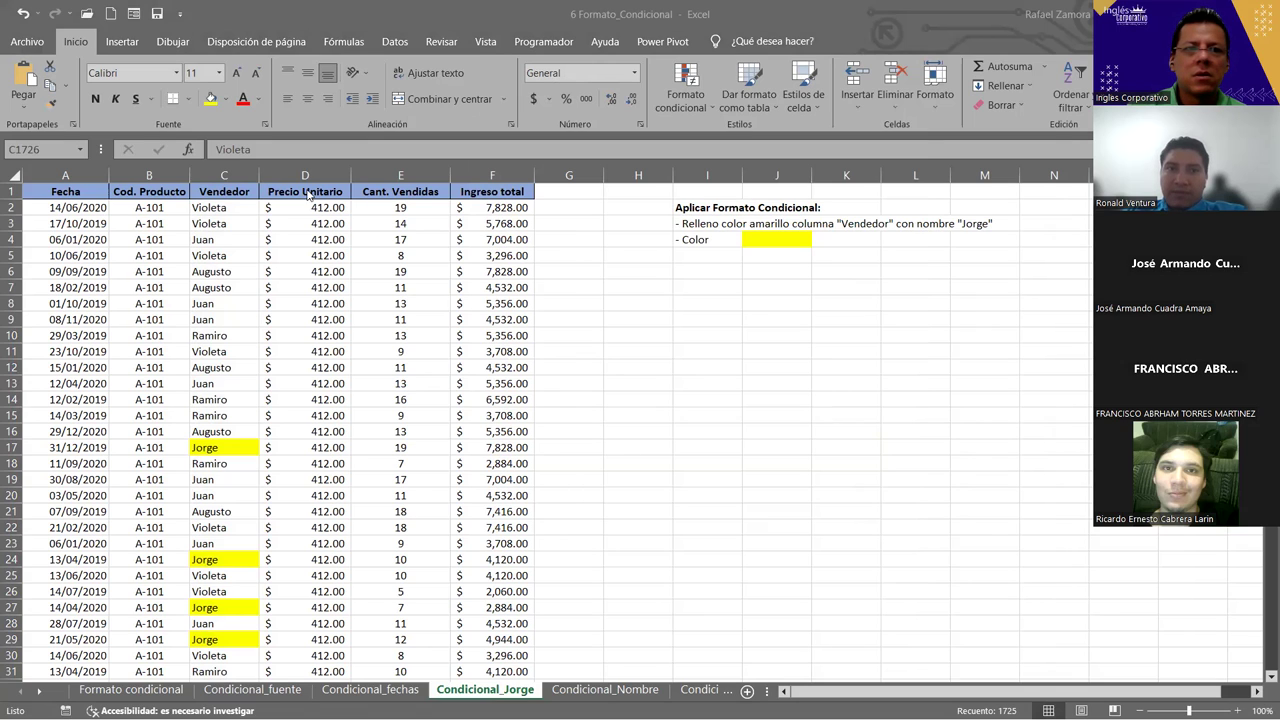
Edit the Jorge rule in the rules manager, keeping it as Cell Value equal to Jorge.
{"action": "left_click", "coordinate": [702, 113]}
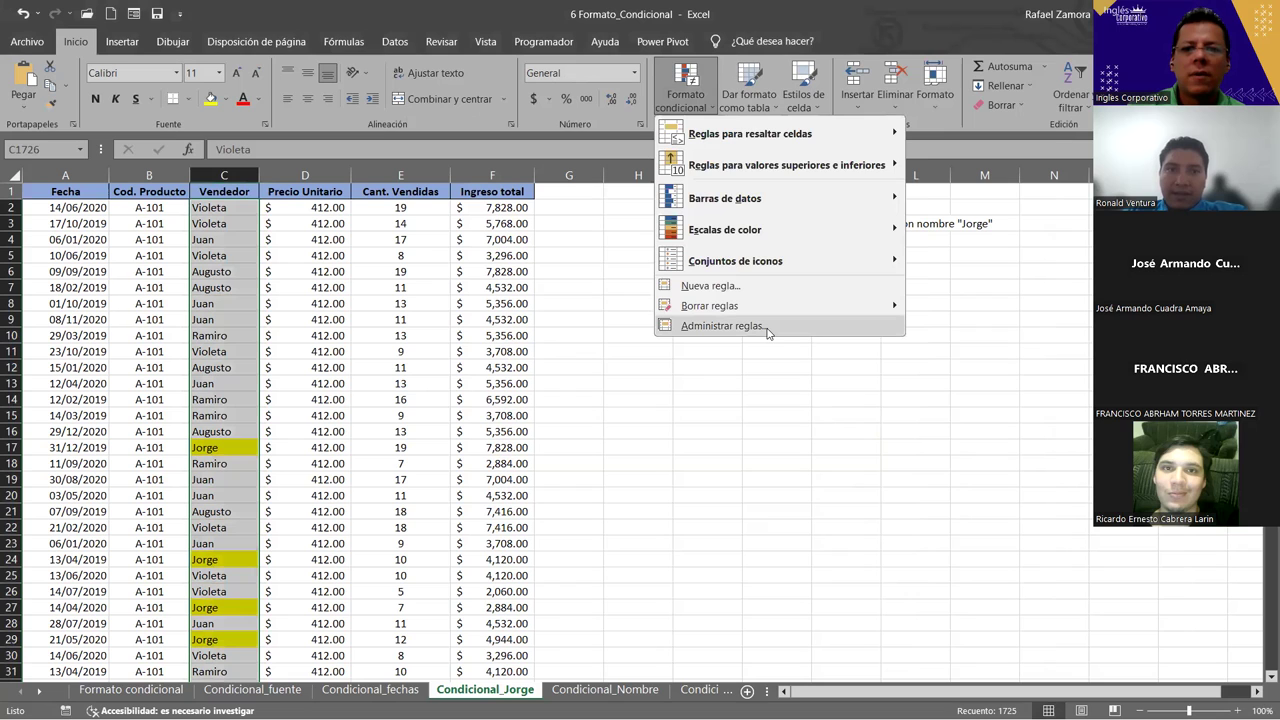
{"action": "left_click", "coordinate": [768, 330]}
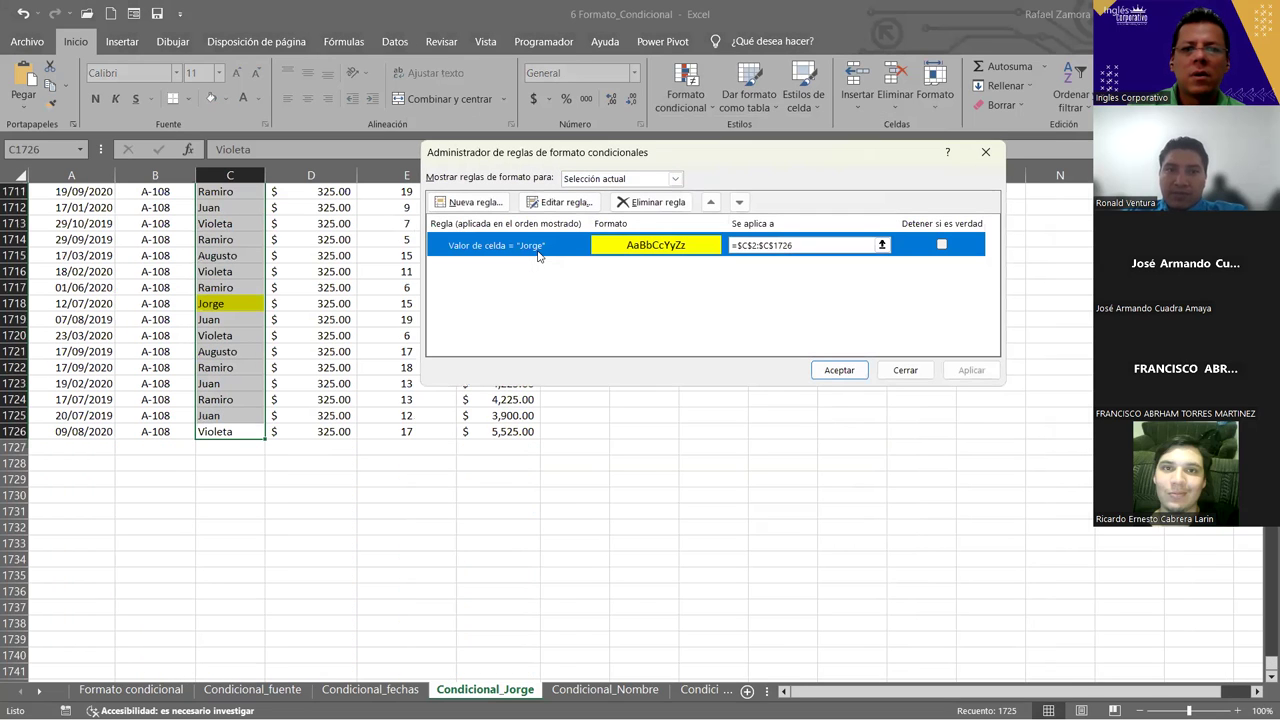
{"action": "double_click", "coordinate": [565, 250]}
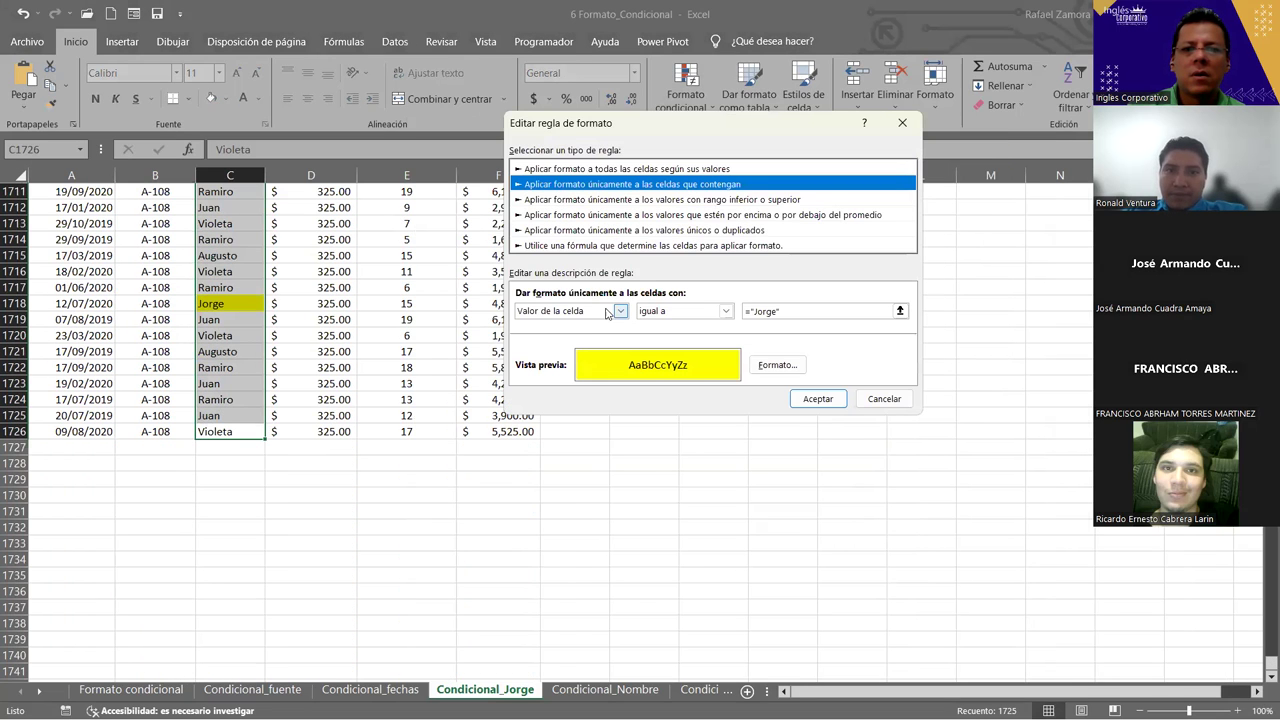
{"action": "left_click", "coordinate": [620, 312]}
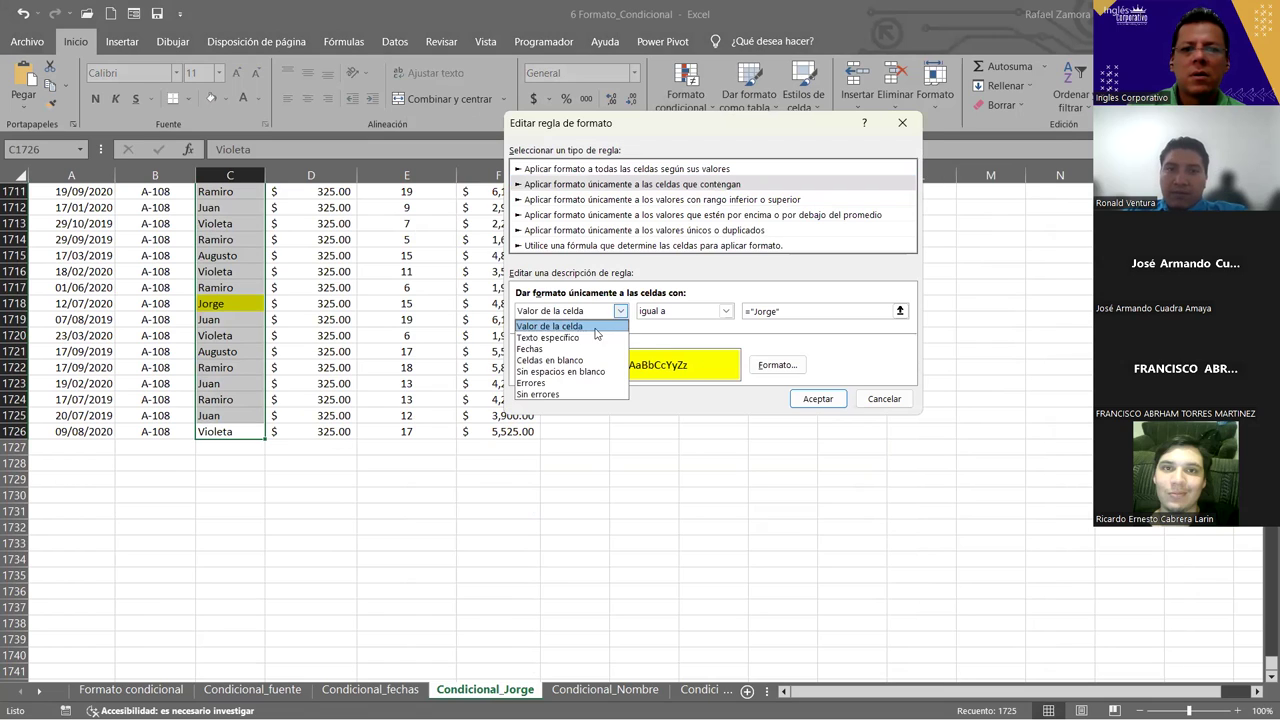
{"action": "left_click", "coordinate": [565, 337]}
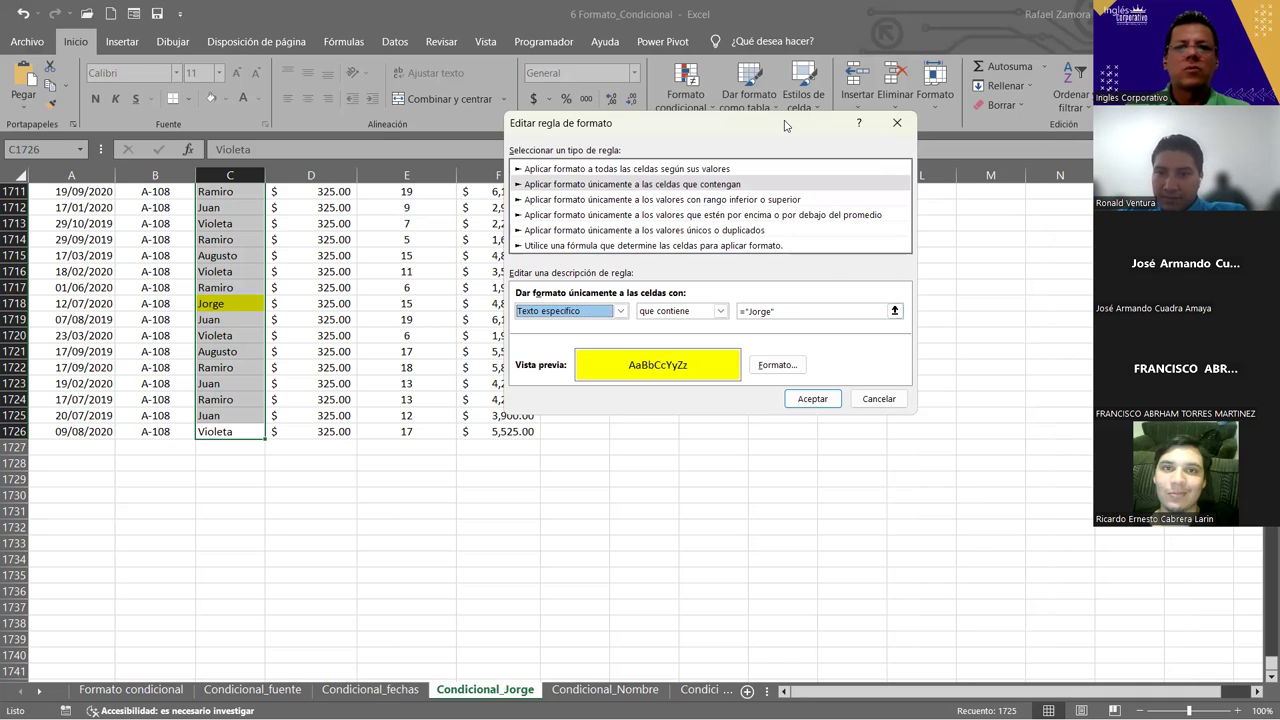
{"action": "left_click_drag", "start_coordinate": [785, 125], "coordinate": [683, 154]}
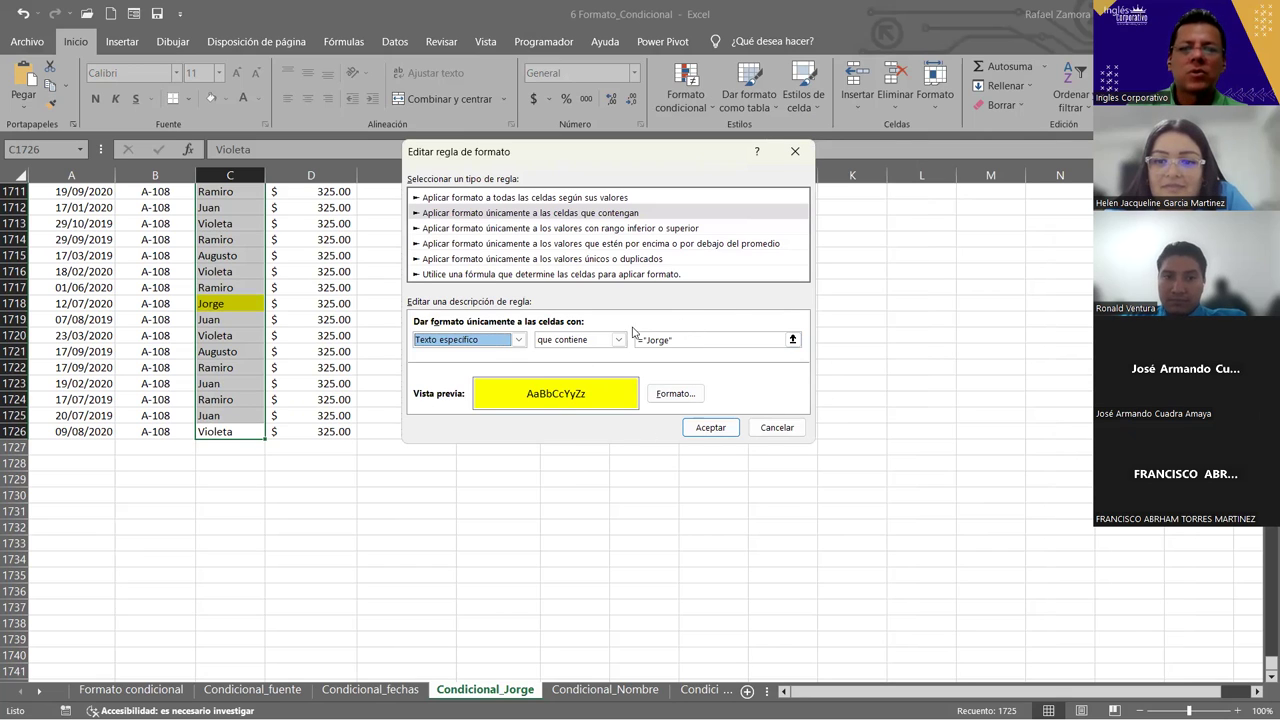
{"action": "left_click", "coordinate": [518, 340]}
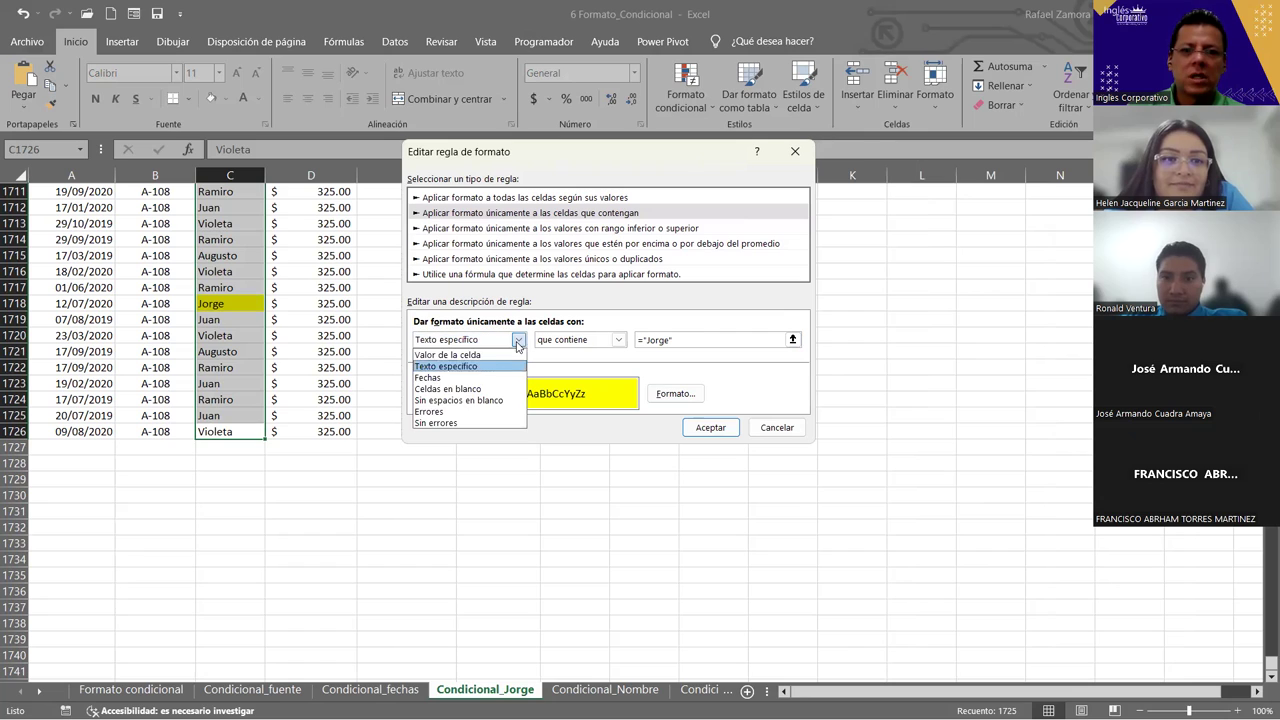
{"action": "left_click", "coordinate": [503, 356]}
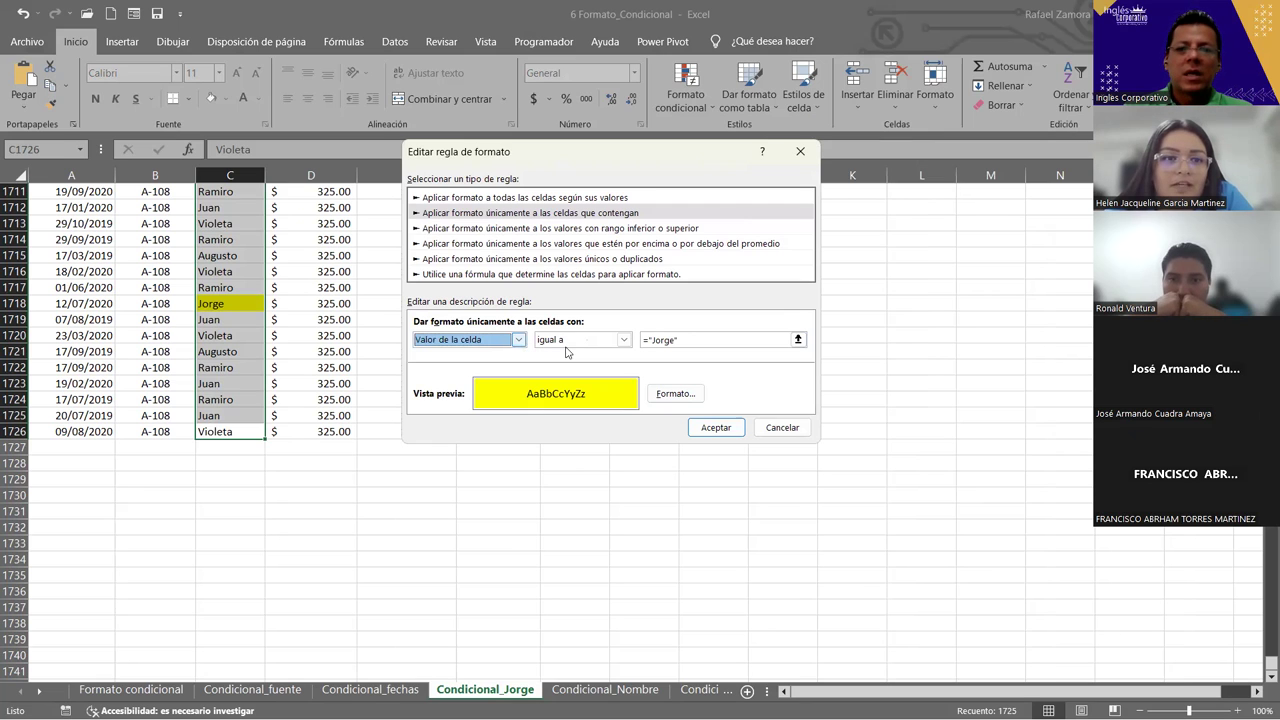
{"action": "left_click", "coordinate": [741, 425]}
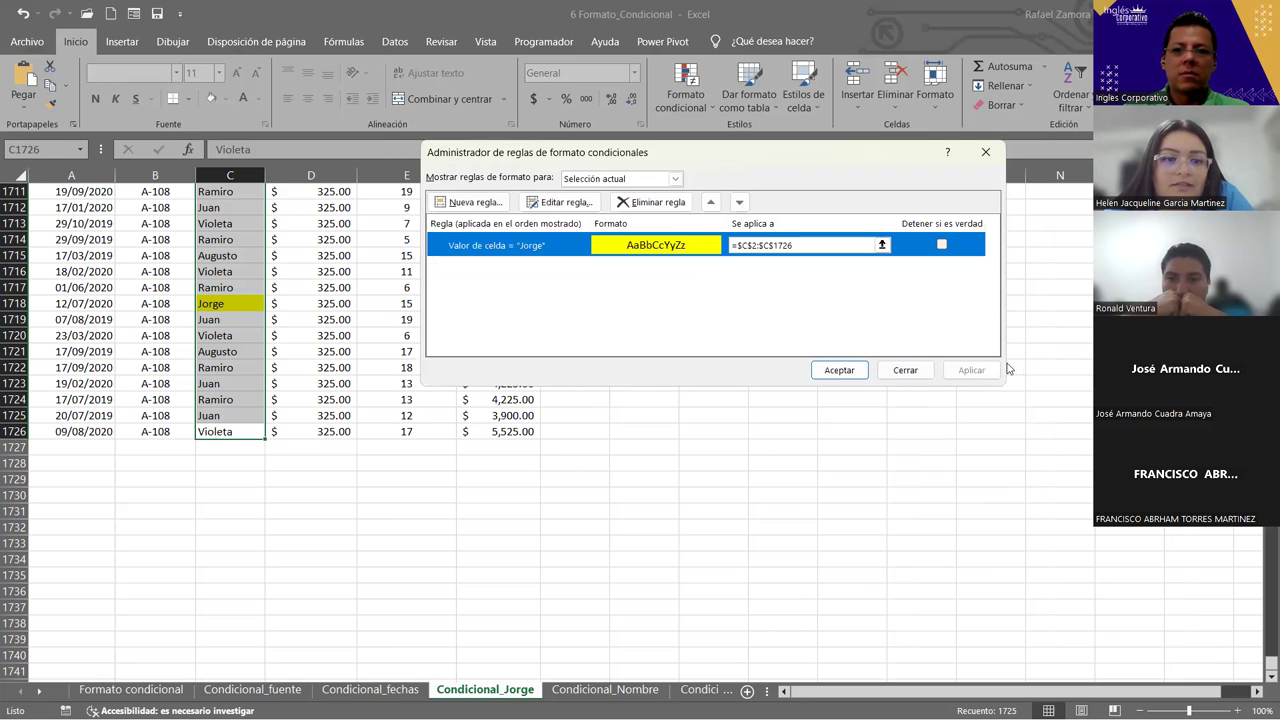
Close the rules manager and change cell C5 to Jorge.
{"action": "left_click", "coordinate": [905, 370]}
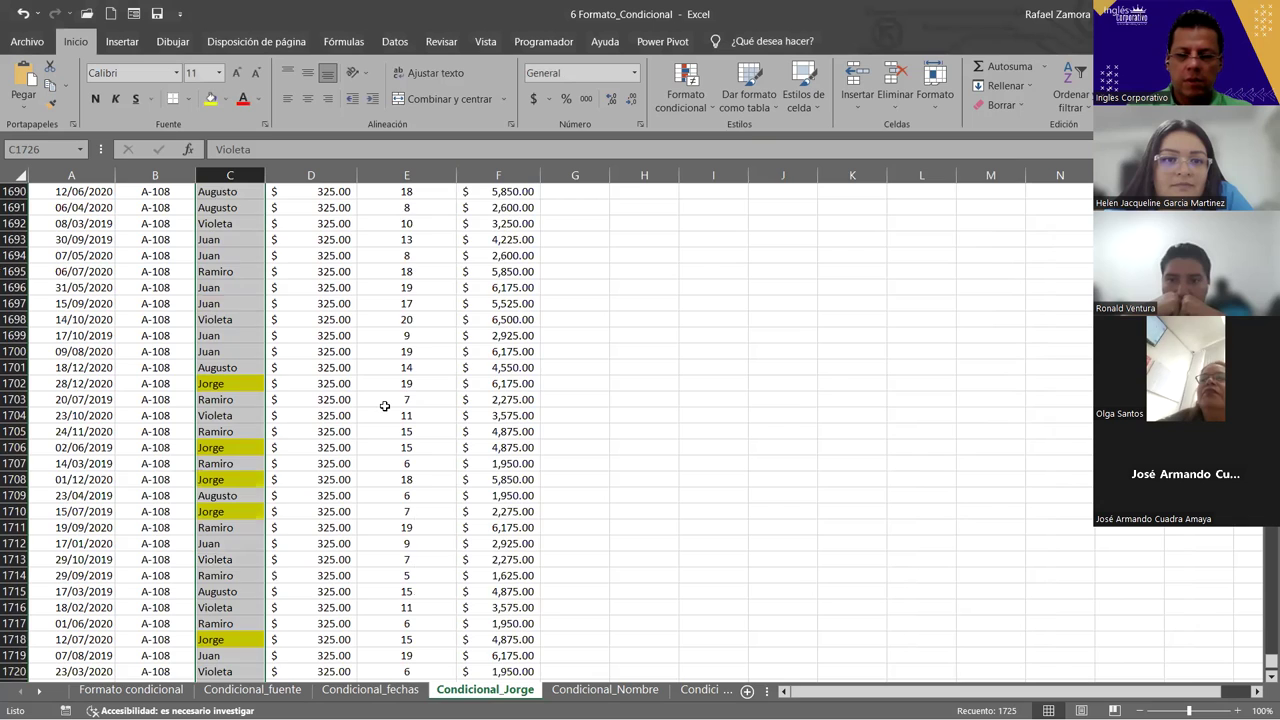
{"action": "scroll", "coordinate": [386, 406], "scroll_direction": "down", "scroll_amount": 5}
{"action": "scroll", "coordinate": [378, 411], "scroll_direction": "up", "scroll_amount": 5}
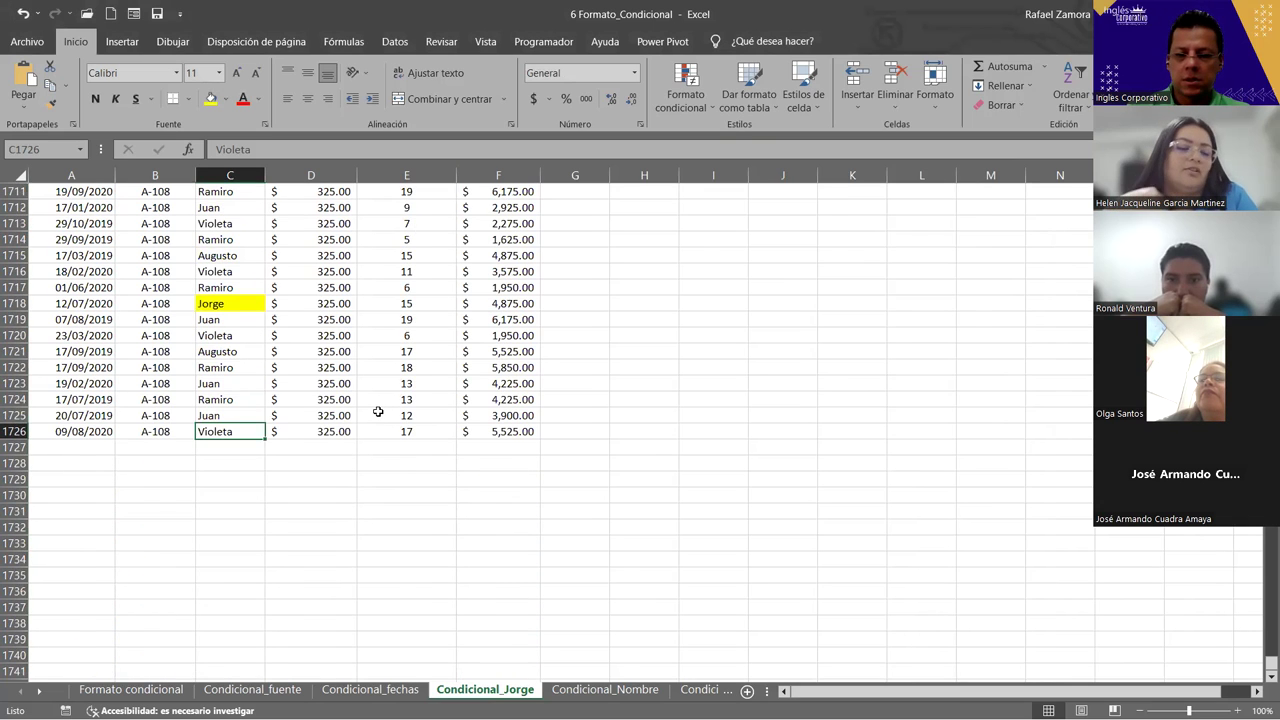
{"action": "key", "text": "ctrl+Up"}
{"action": "left_click", "coordinate": [225, 256]}
{"action": "double_click", "coordinate": [225, 257]}
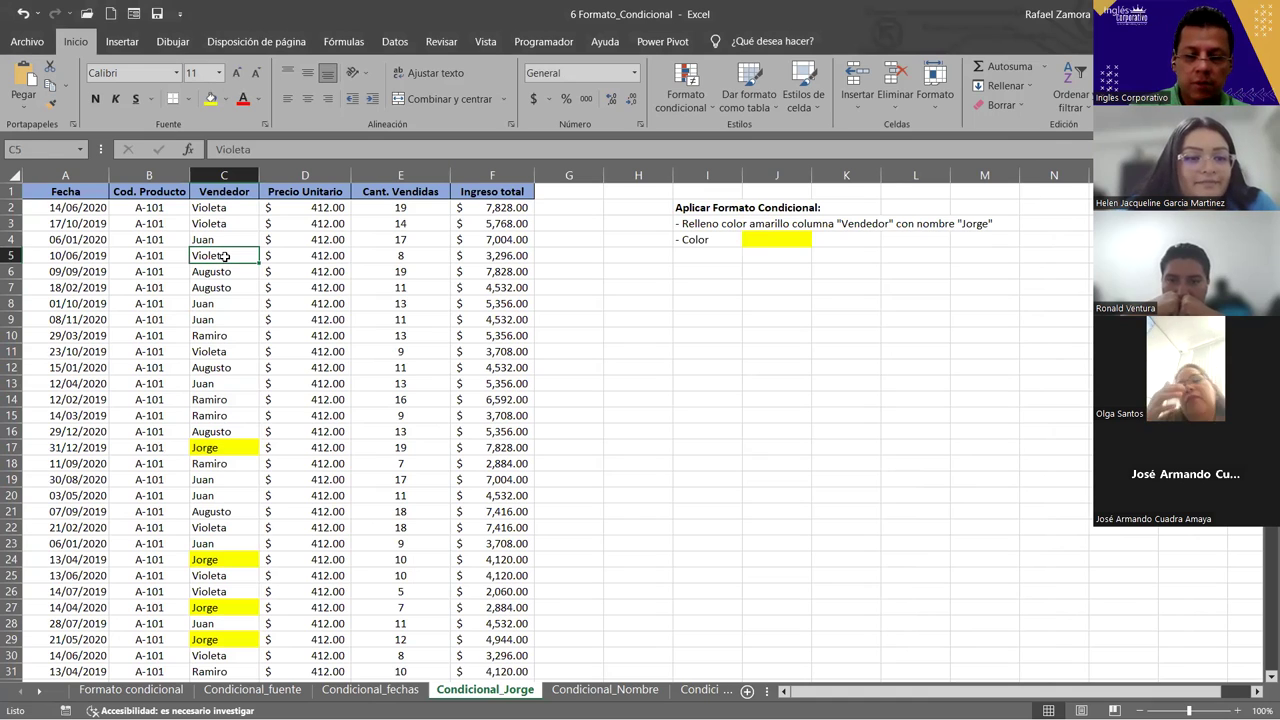
{"action": "type", "text": "Jorge"}
{"action": "key", "text": "Return"}
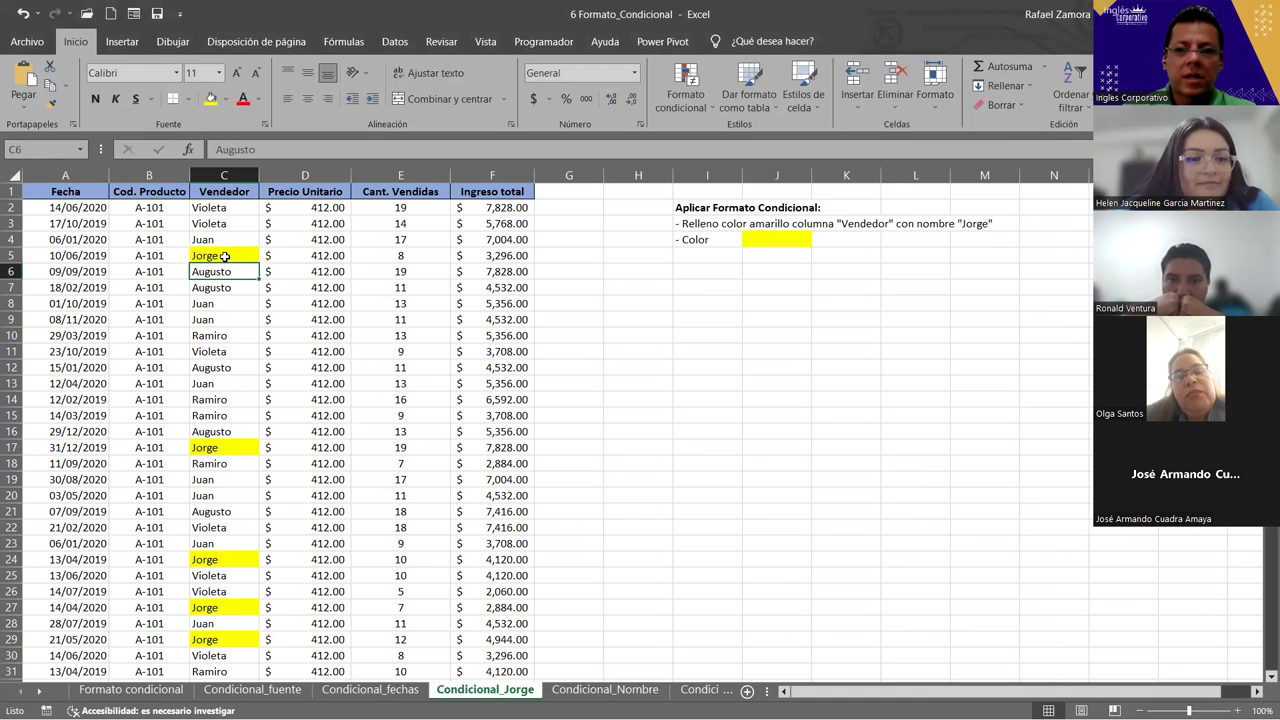
Enter 'Jorge Antonio', 'Jorge P' and 'Jorge Ventura' in C7, C9 and C11, then widen column C.
{"action": "key", "text": "Down"}
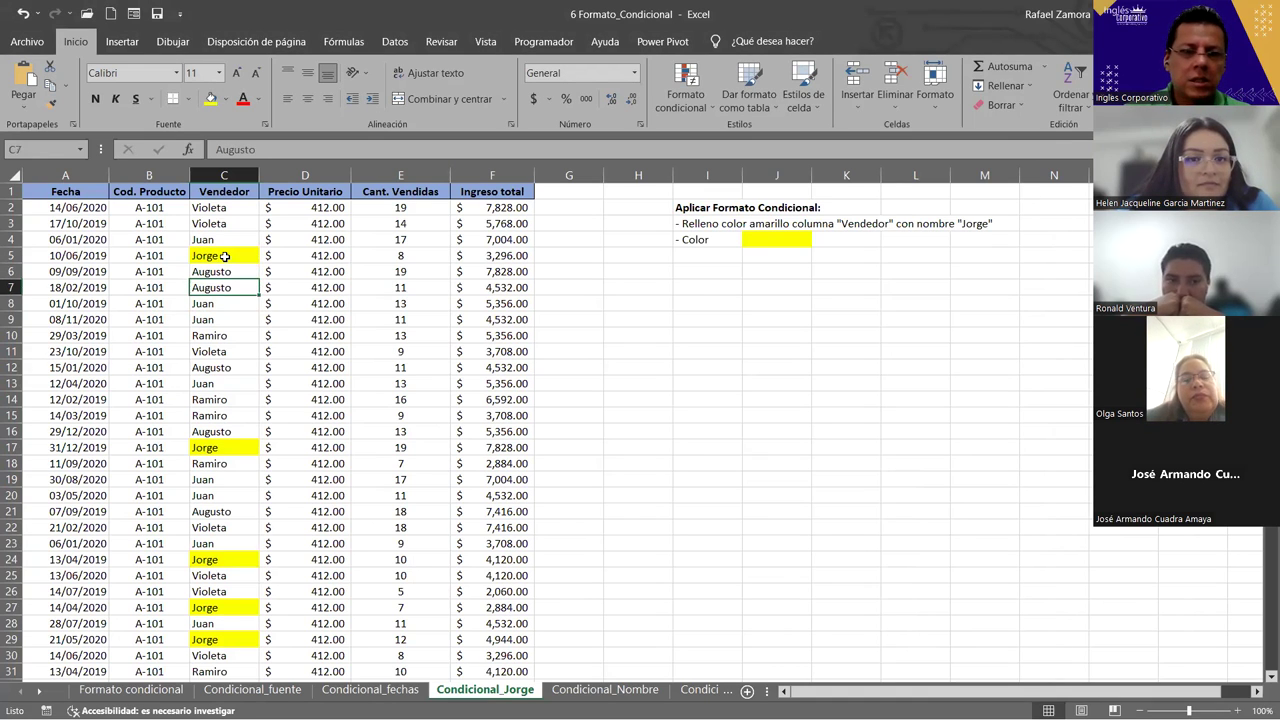
{"action": "type", "text": "Jorge Antonio"}
{"action": "key", "text": "Return"}
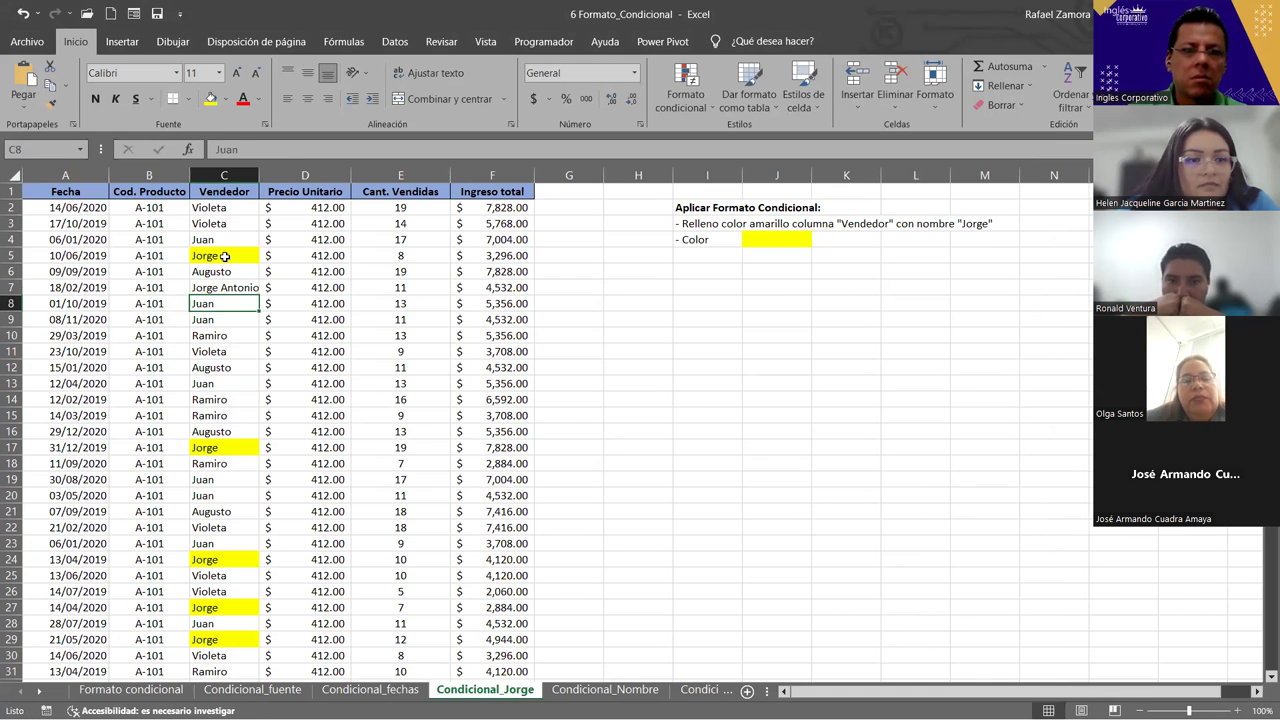
{"action": "key", "text": "Down"}
{"action": "type", "text": "Jo"}
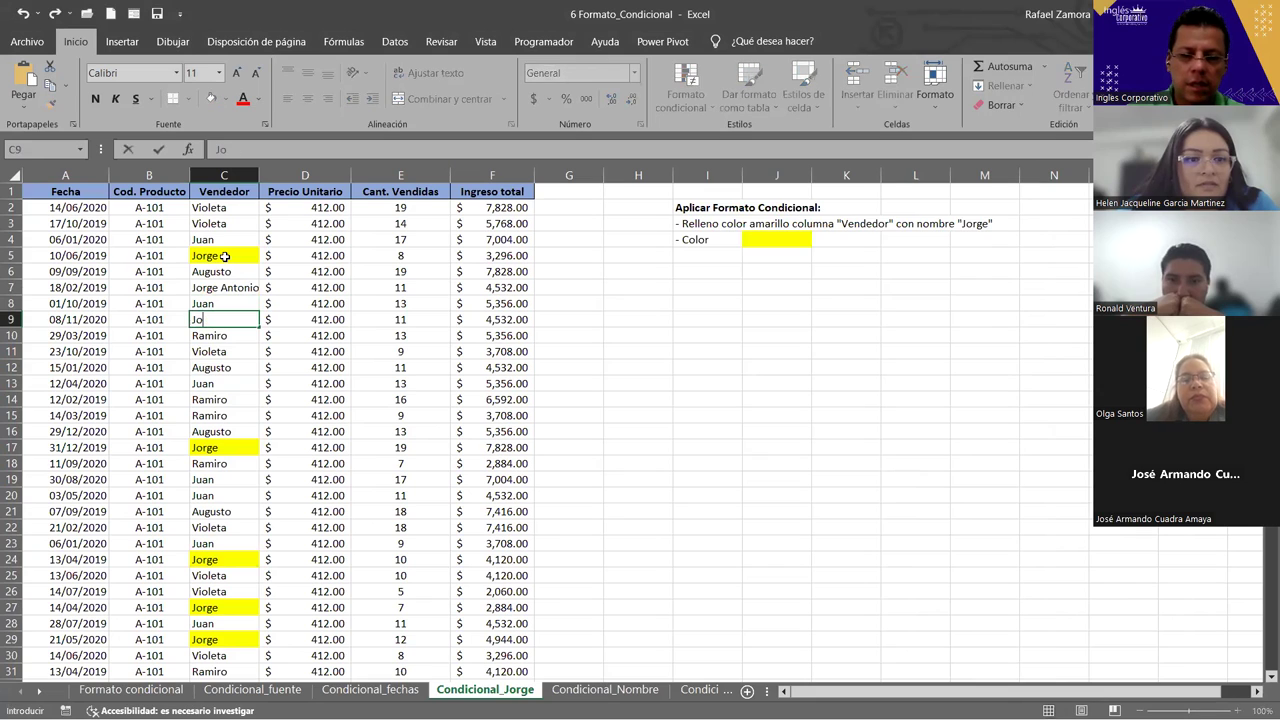
{"action": "type", "text": "rge Pérez"}
{"action": "key", "text": "Return"}
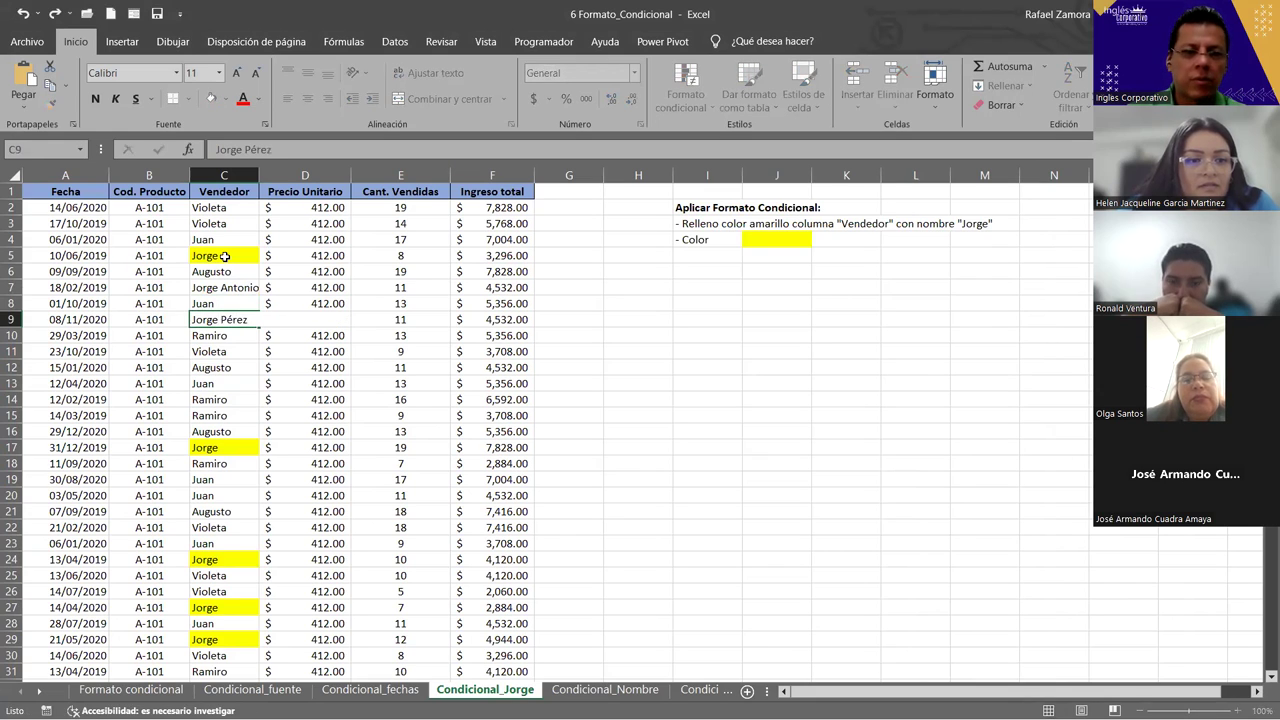
{"action": "key", "text": "Down"}
{"action": "type", "text": "Jo"}
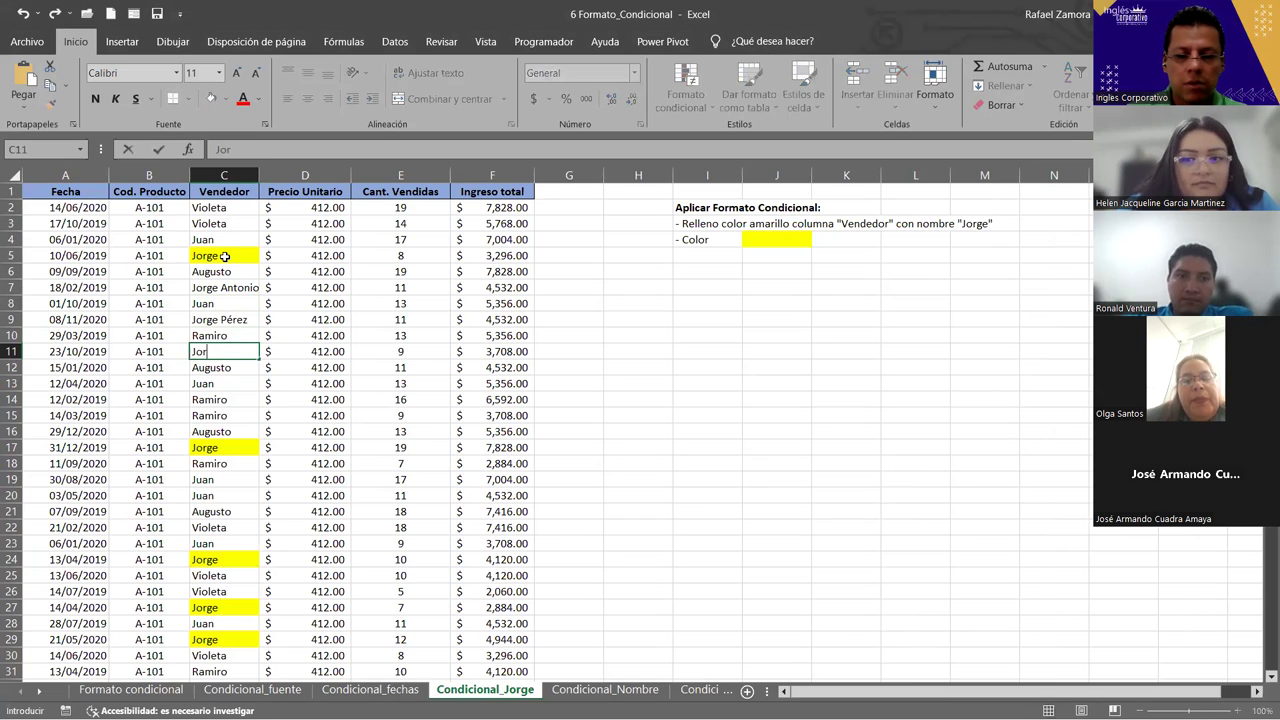
{"action": "type", "text": "rge Ventura"}
{"action": "key", "text": "Return"}
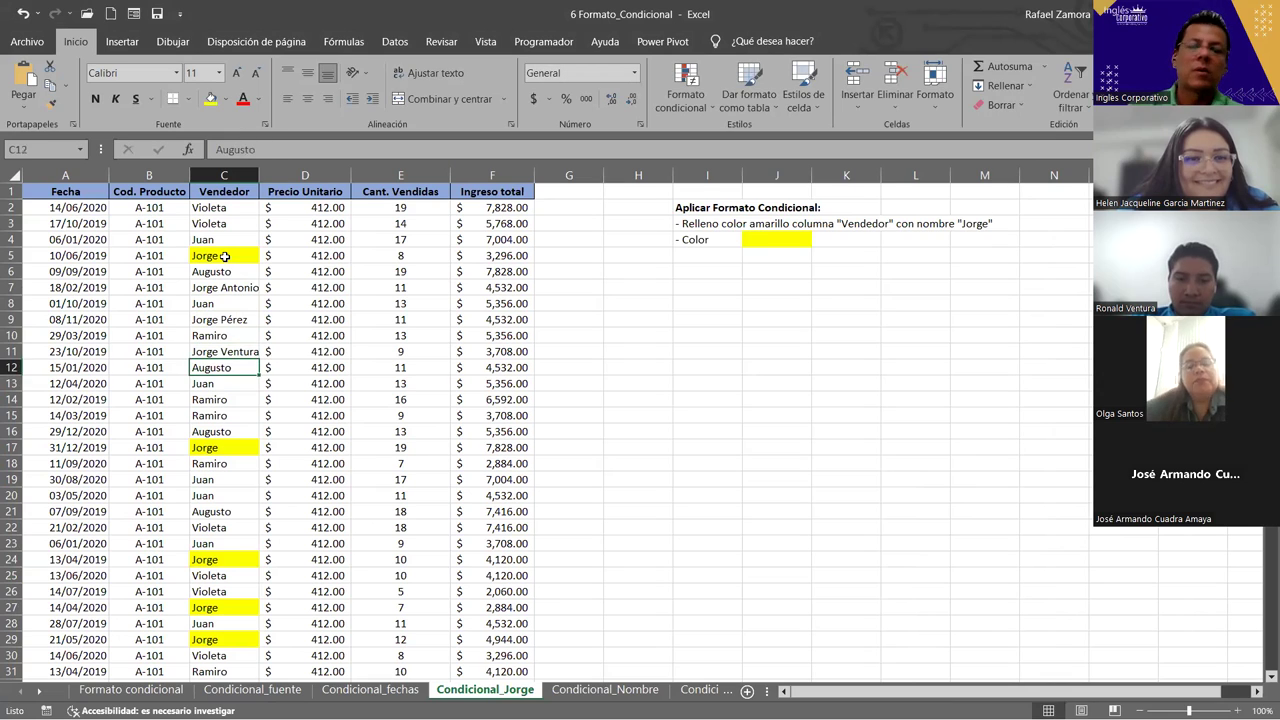
{"action": "left_click_drag", "start_coordinate": [265, 177], "coordinate": [274, 177]}
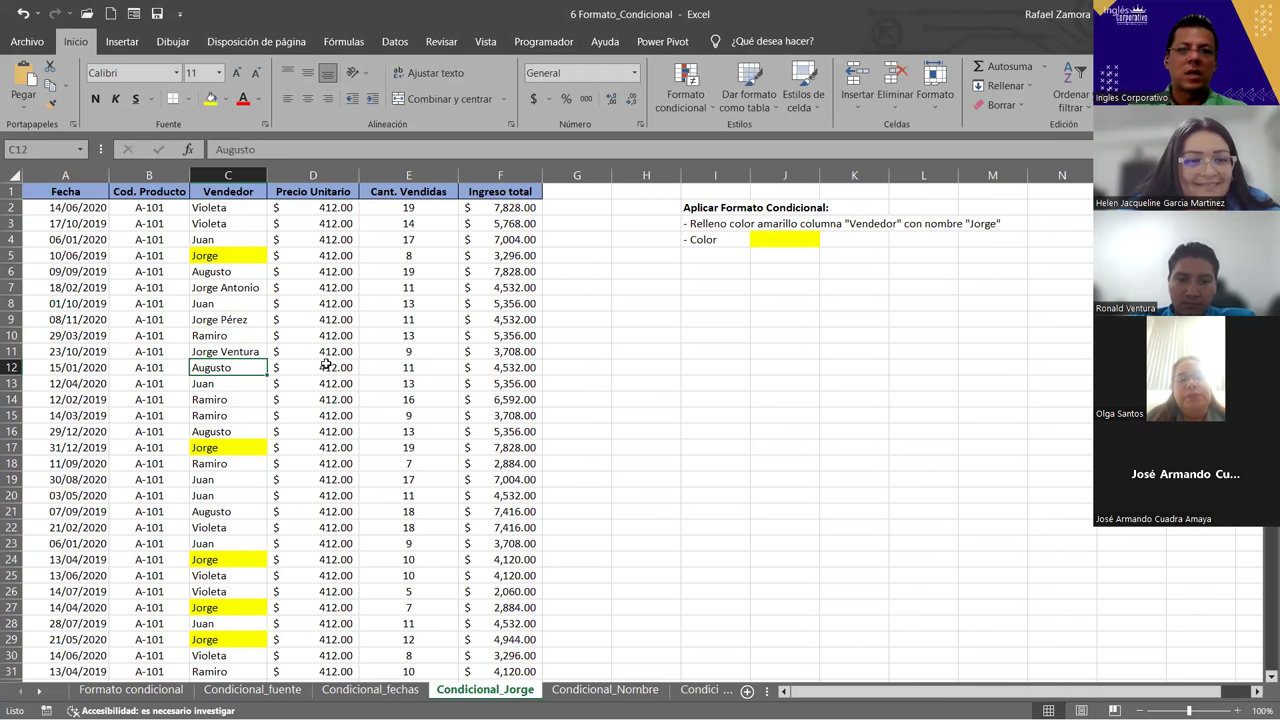
{"action": "left_click", "coordinate": [244, 270]}
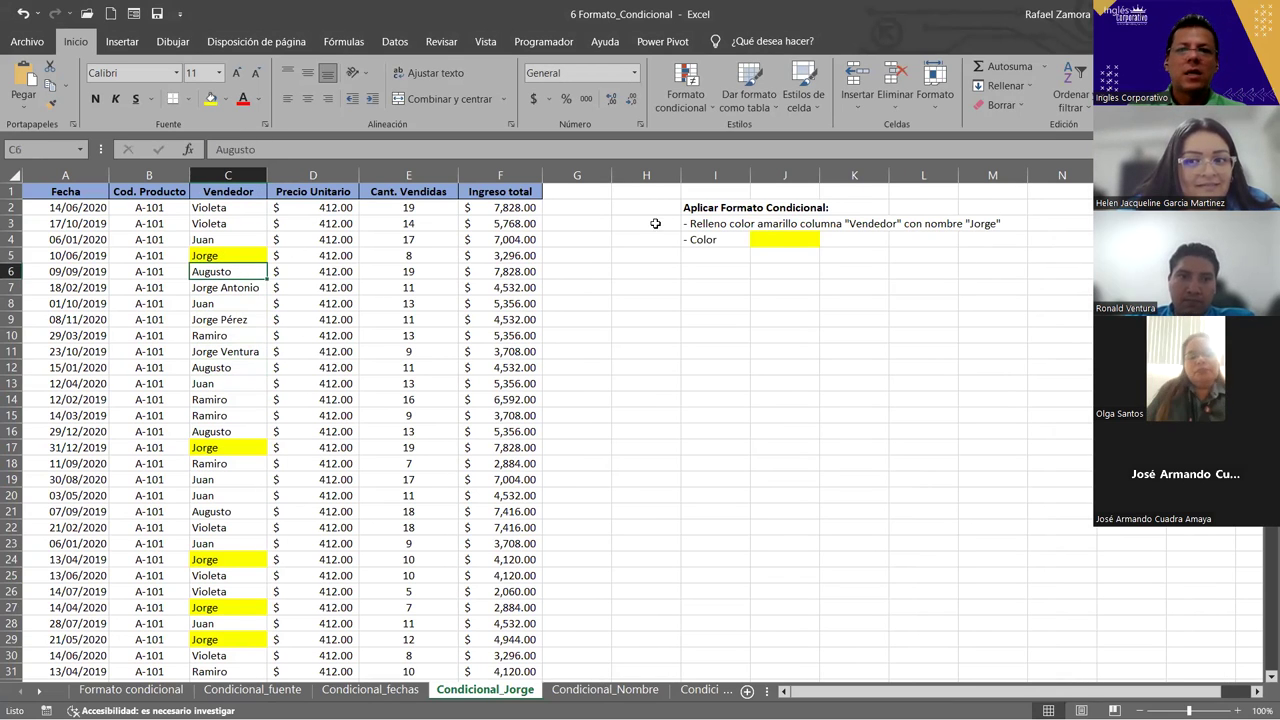
Open the Jorge rule for editing and try the Specific Text 'containing' condition.
{"action": "left_click", "coordinate": [700, 99]}
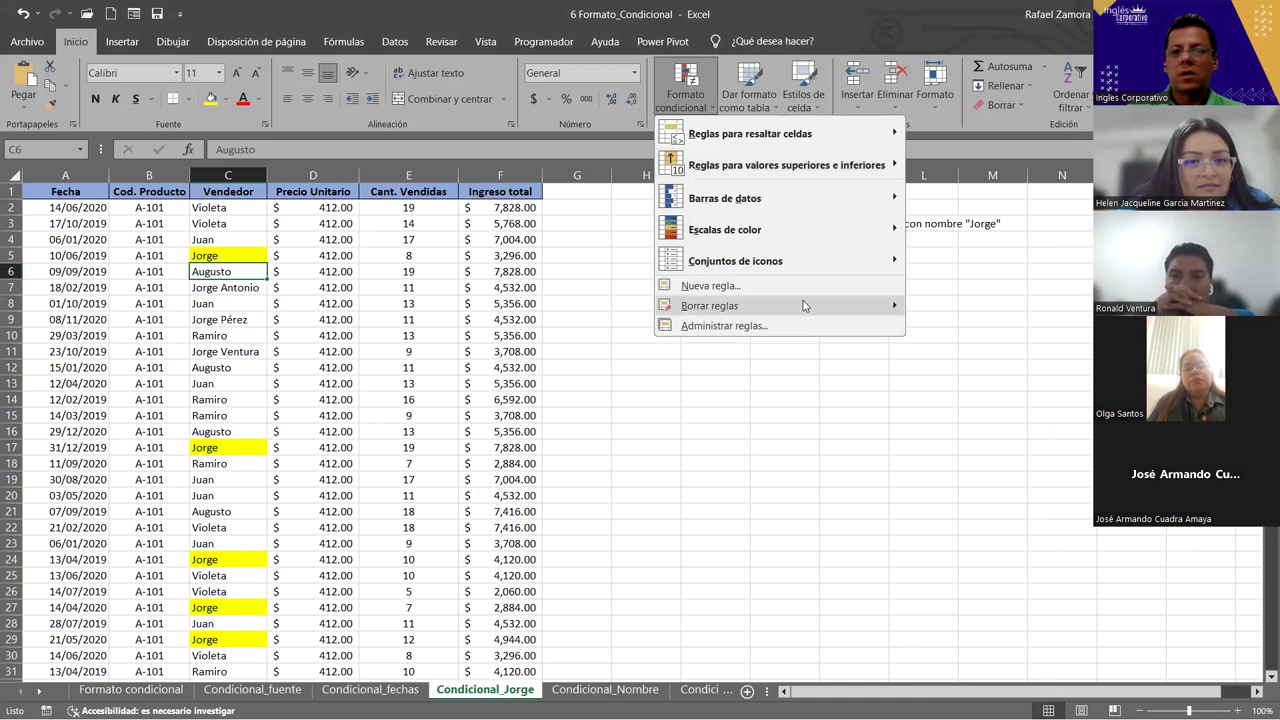
{"action": "left_click", "coordinate": [724, 326]}
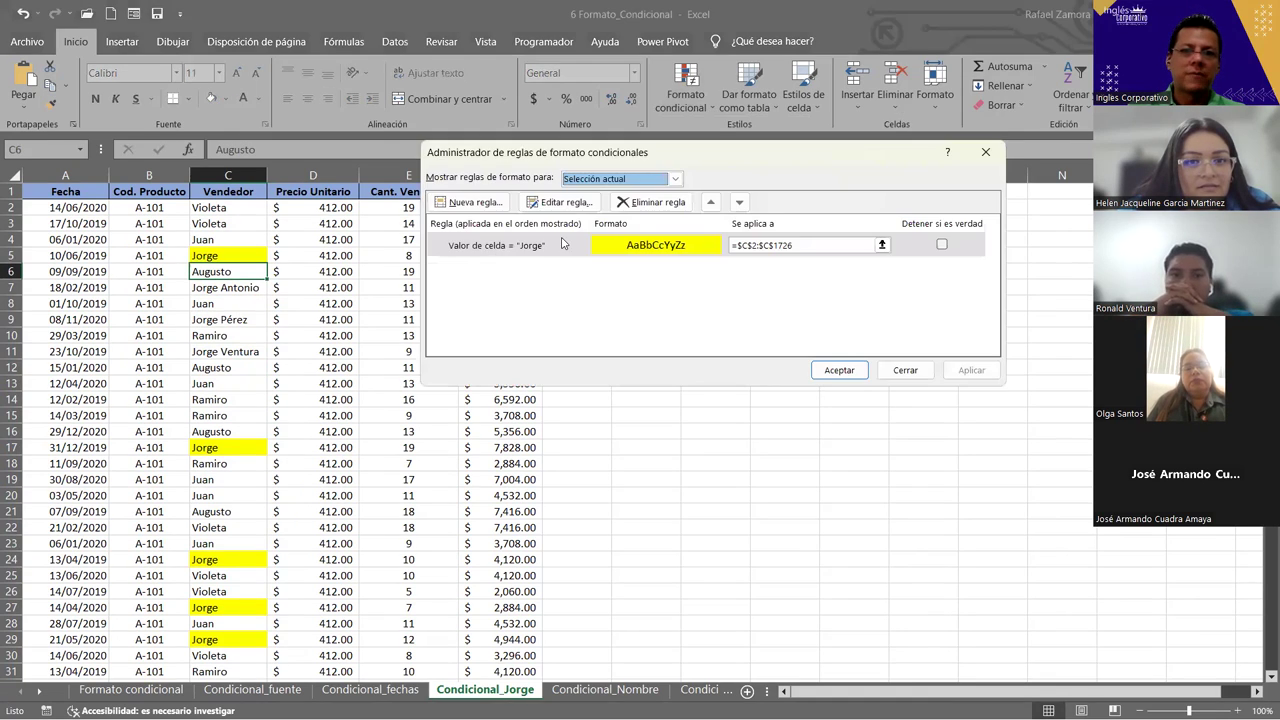
{"action": "left_click", "coordinate": [537, 253]}
{"action": "double_click", "coordinate": [620, 251]}
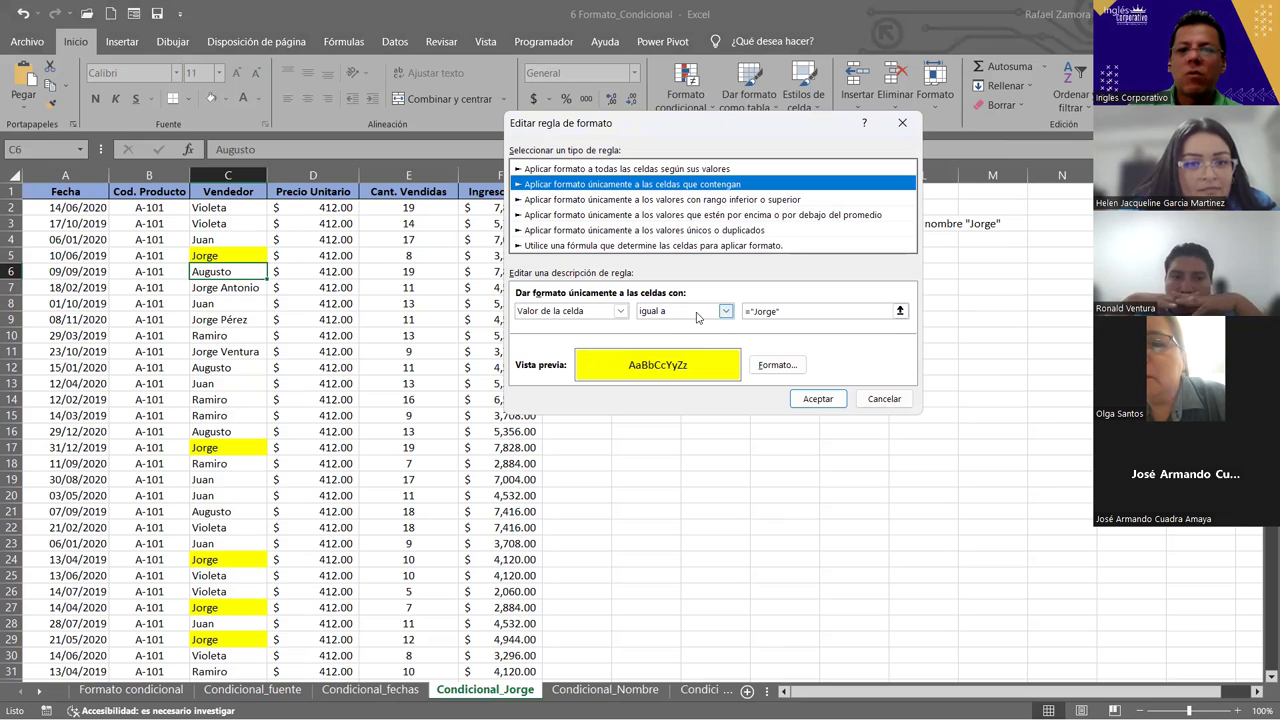
{"action": "left_click", "coordinate": [620, 311]}
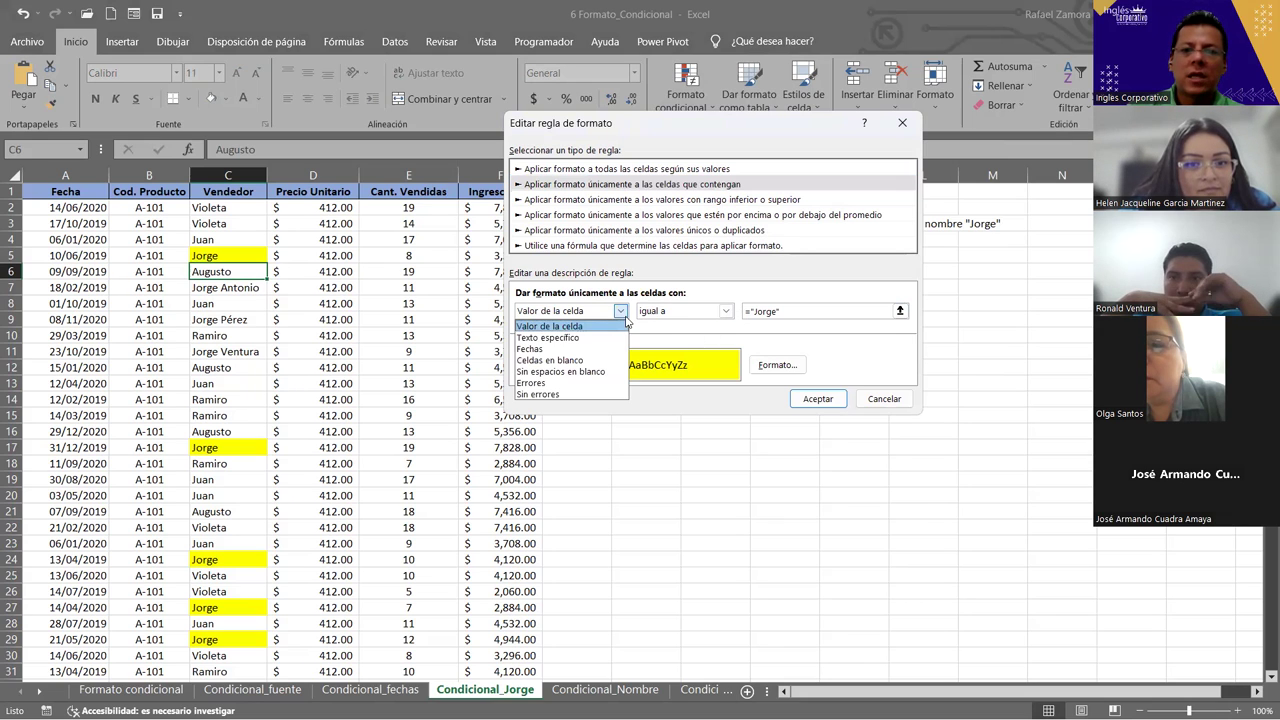
{"action": "left_click", "coordinate": [565, 338]}
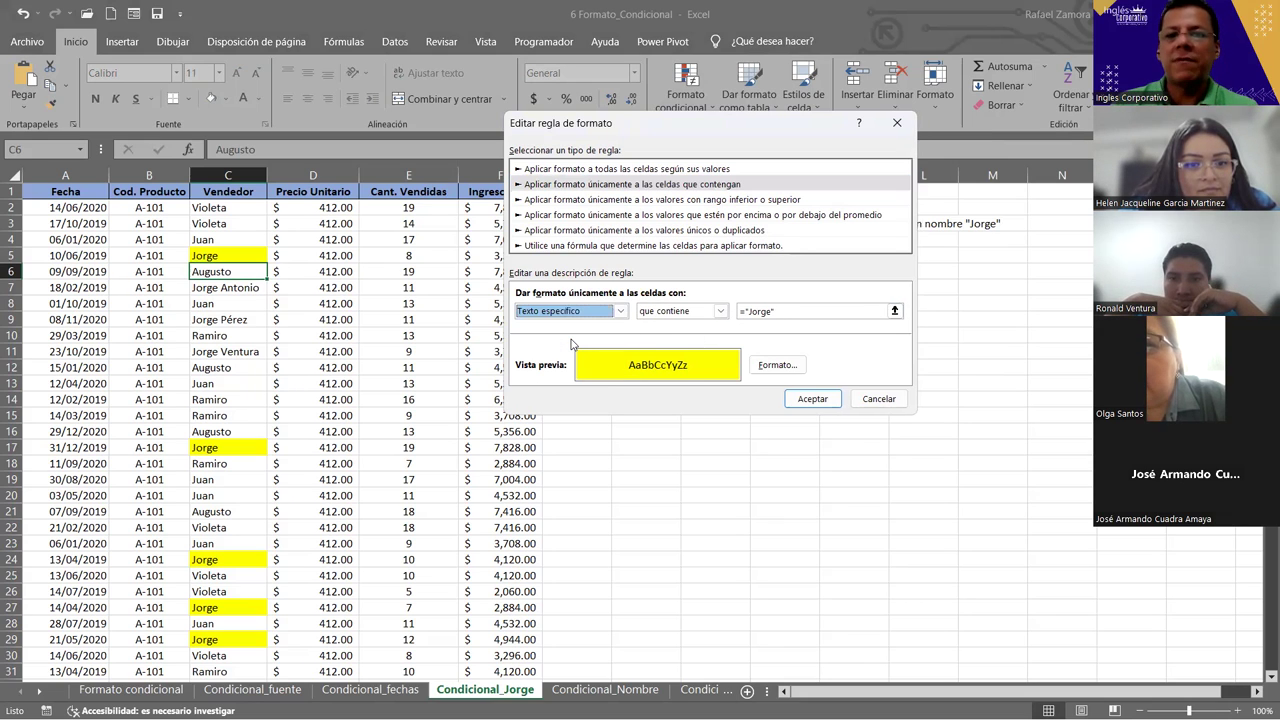
{"action": "left_click", "coordinate": [720, 313]}
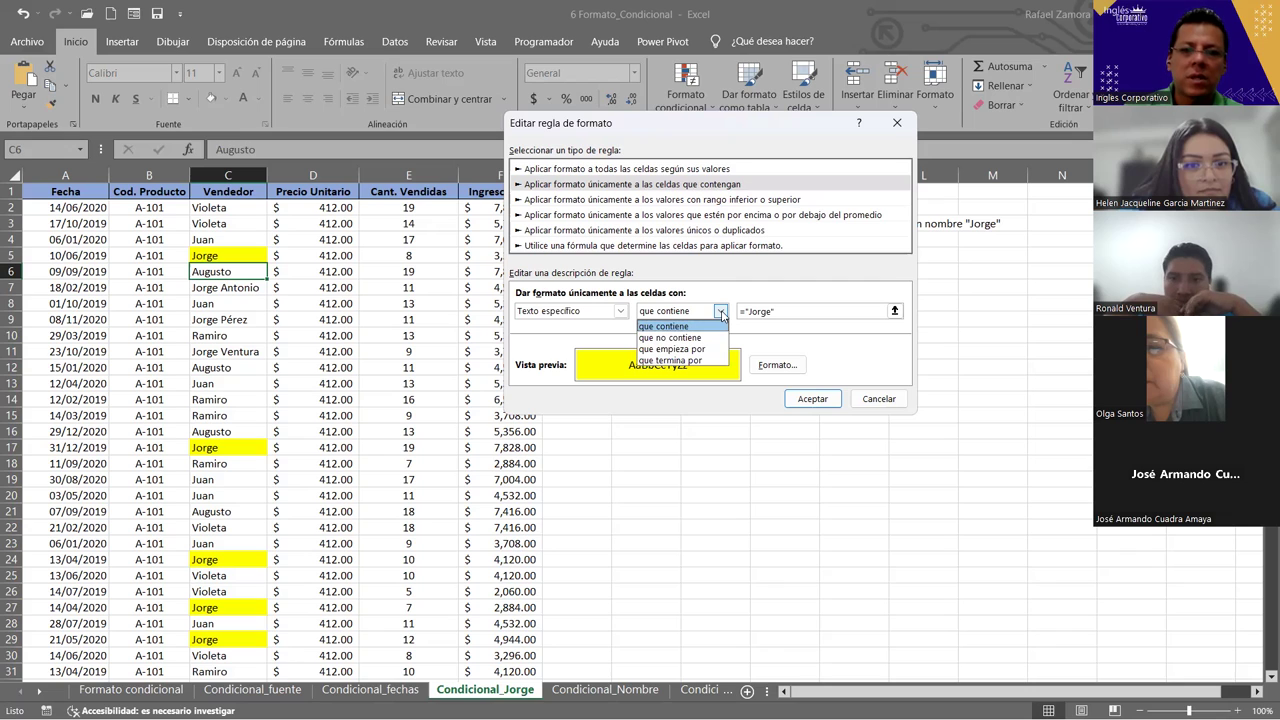
{"action": "left_click", "coordinate": [722, 315]}
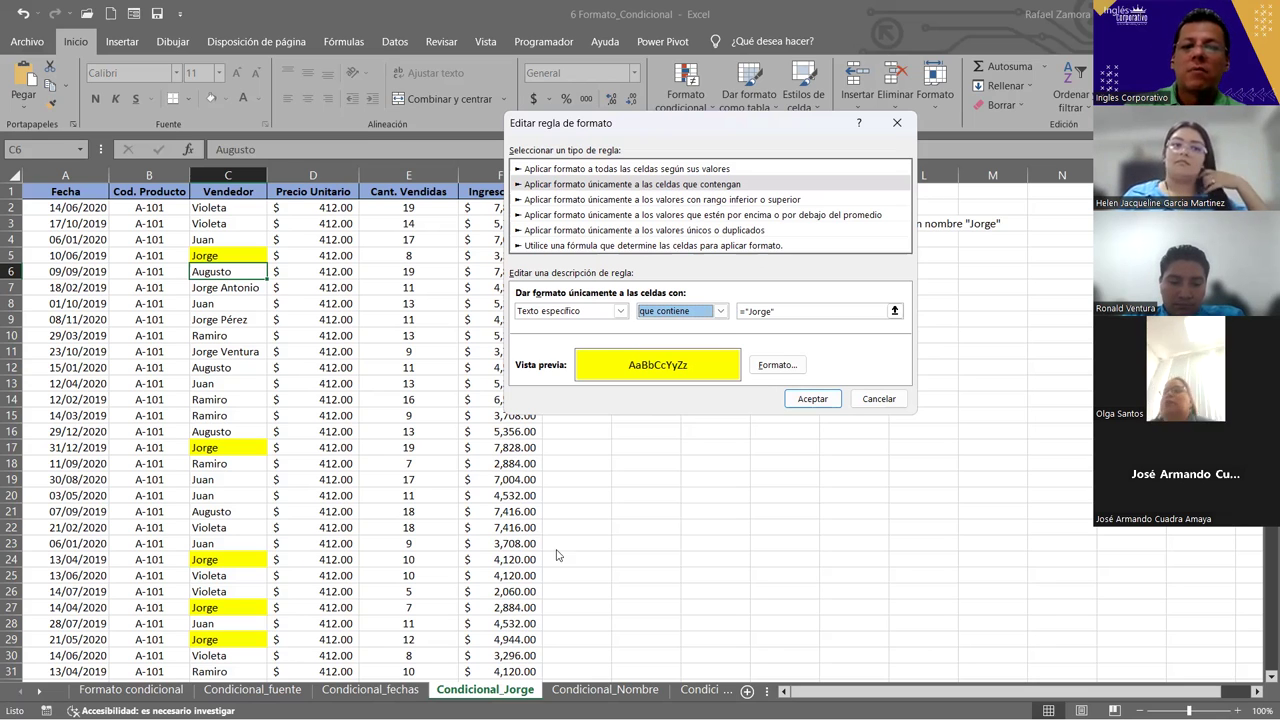
Revert to Cell Value, cancel the edit, and move to the Condicional_Nombre sheet.
{"action": "left_click", "coordinate": [585, 311]}
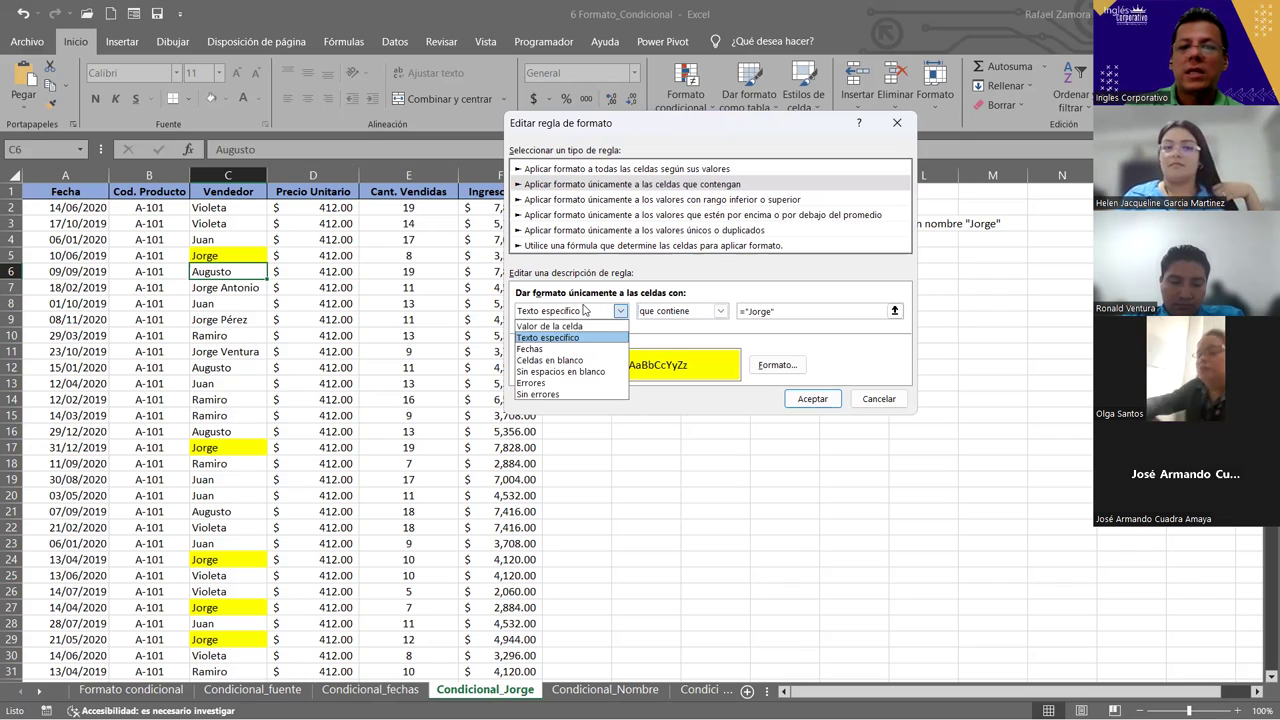
{"action": "left_click", "coordinate": [549, 326]}
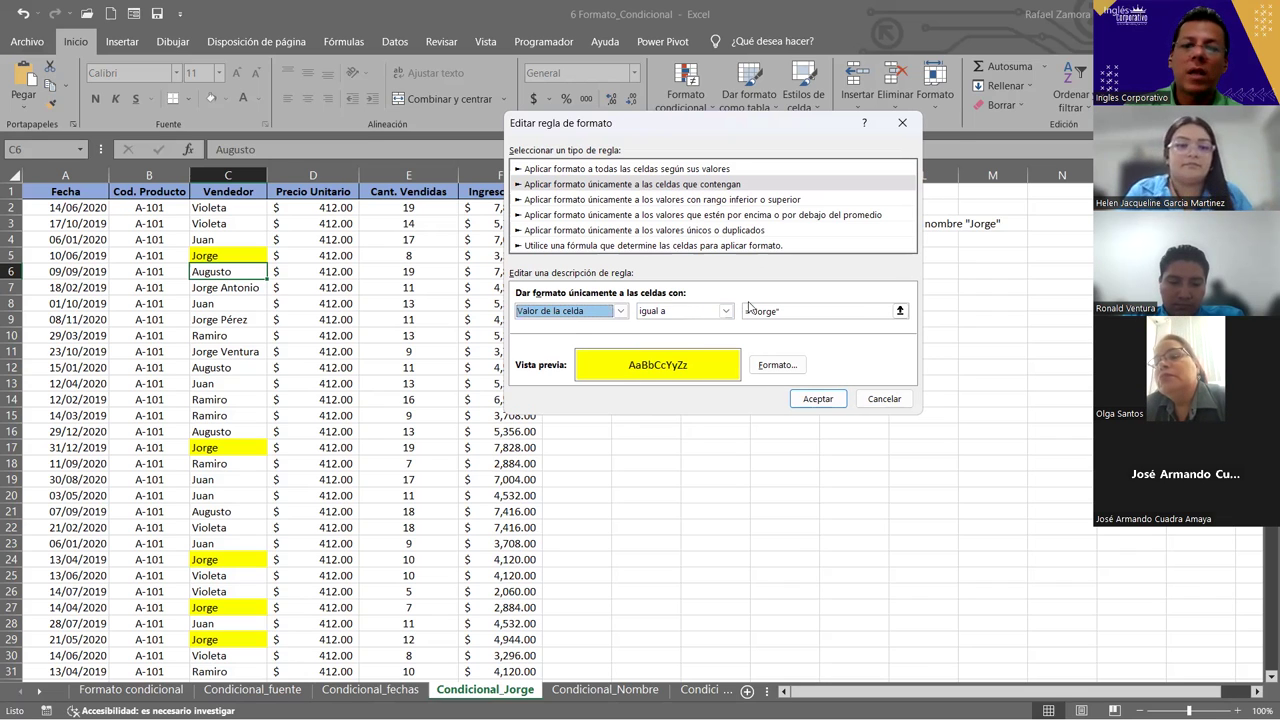
{"action": "left_click", "coordinate": [812, 311]}
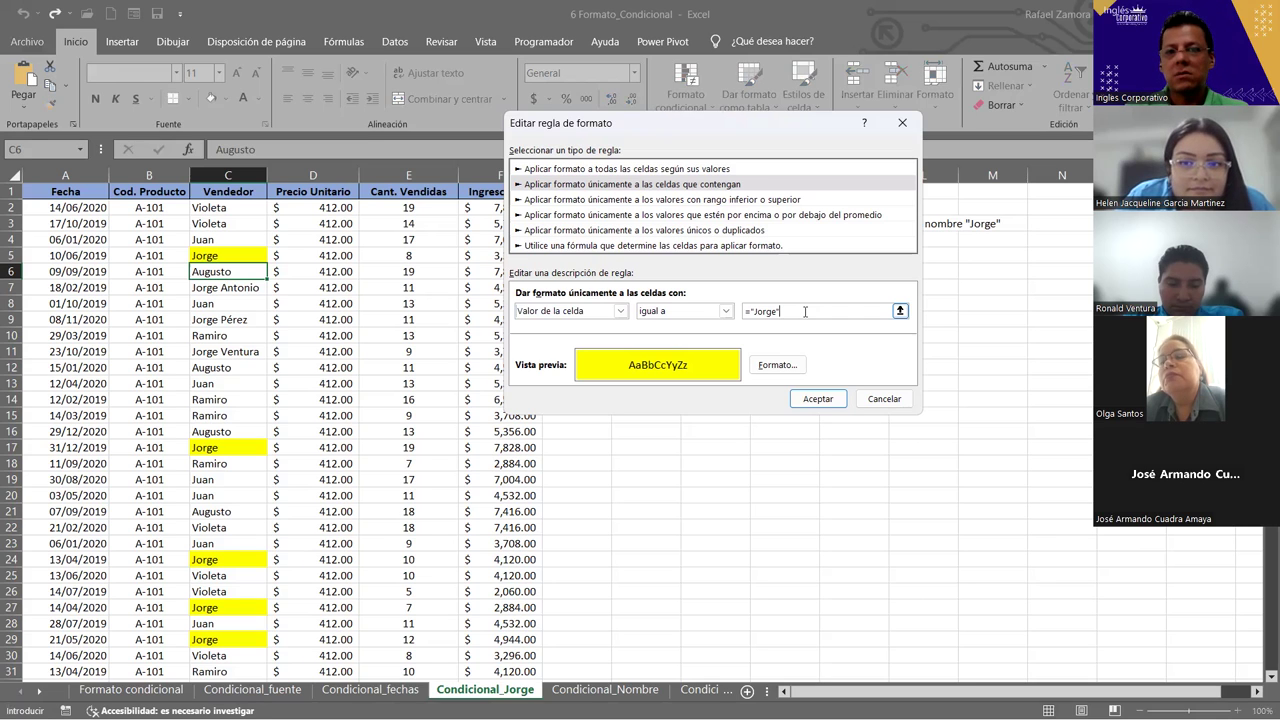
{"action": "left_click", "coordinate": [876, 398]}
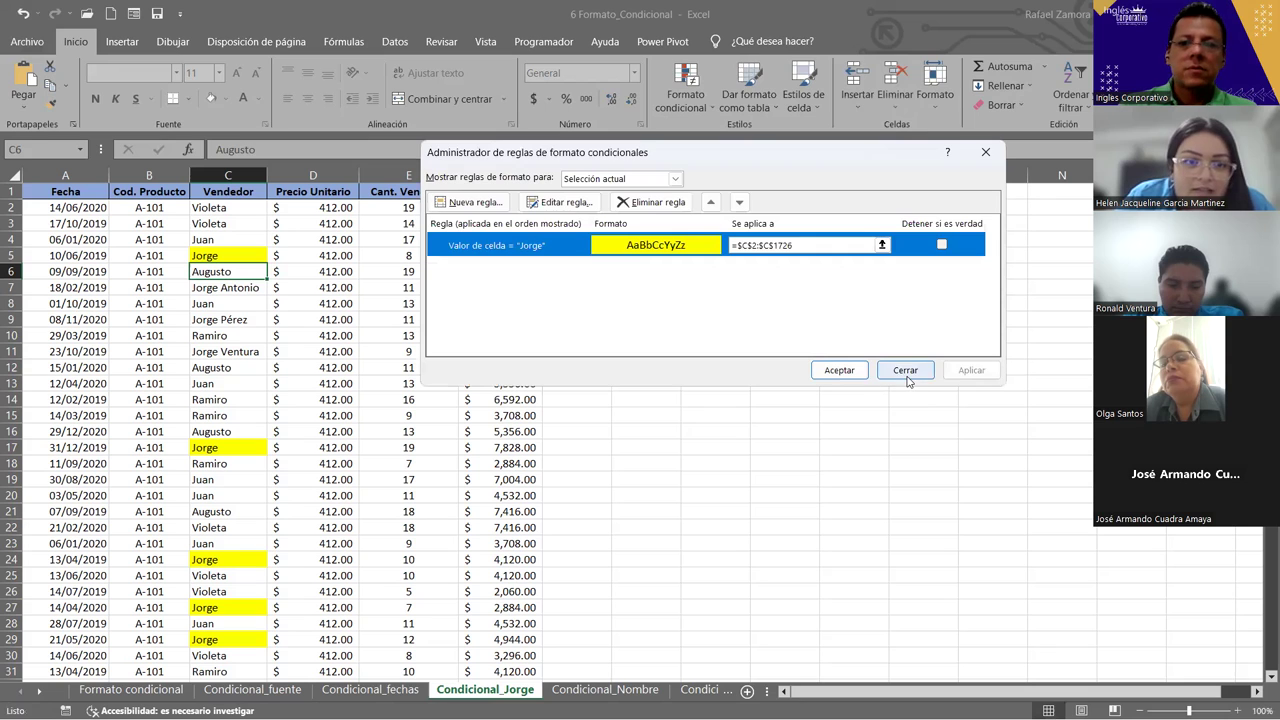
{"action": "left_click", "coordinate": [906, 382]}
{"action": "key", "text": "ctrl+Page_Down"}
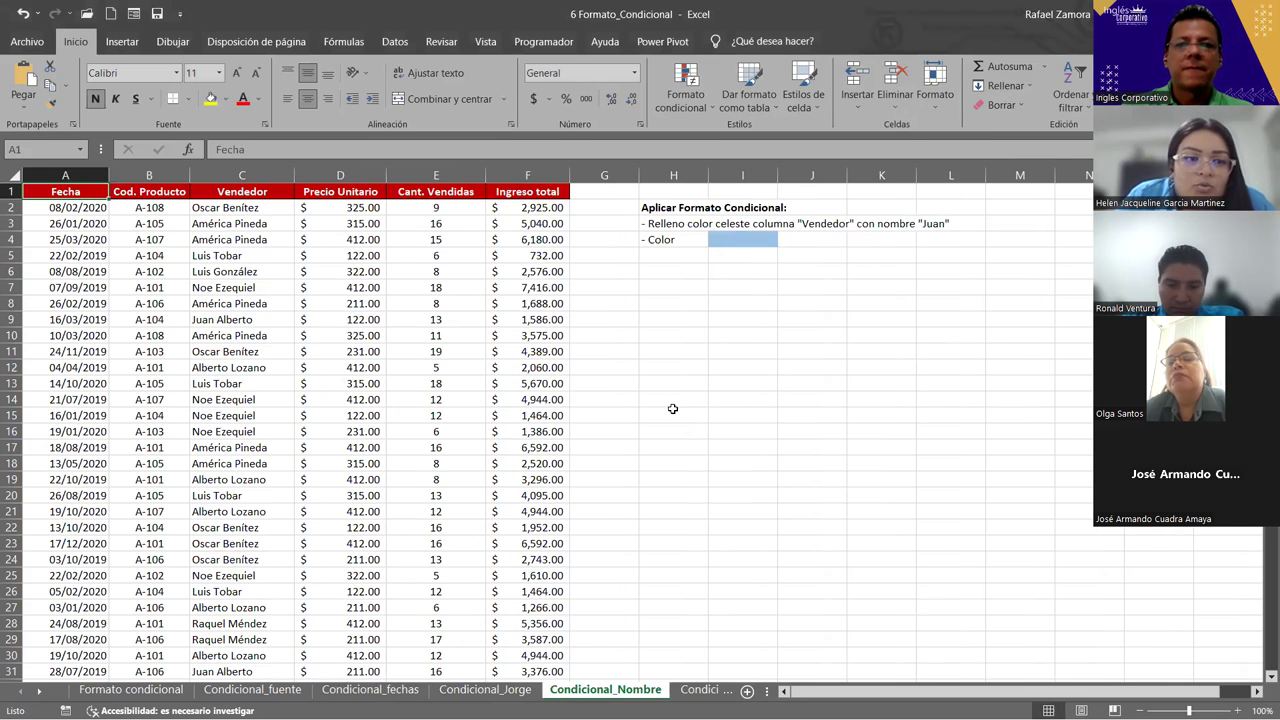
Enter 'Condición:' in H7 and 'Ingreso total > $5,000' in H8.
{"action": "left_click", "coordinate": [673, 409]}
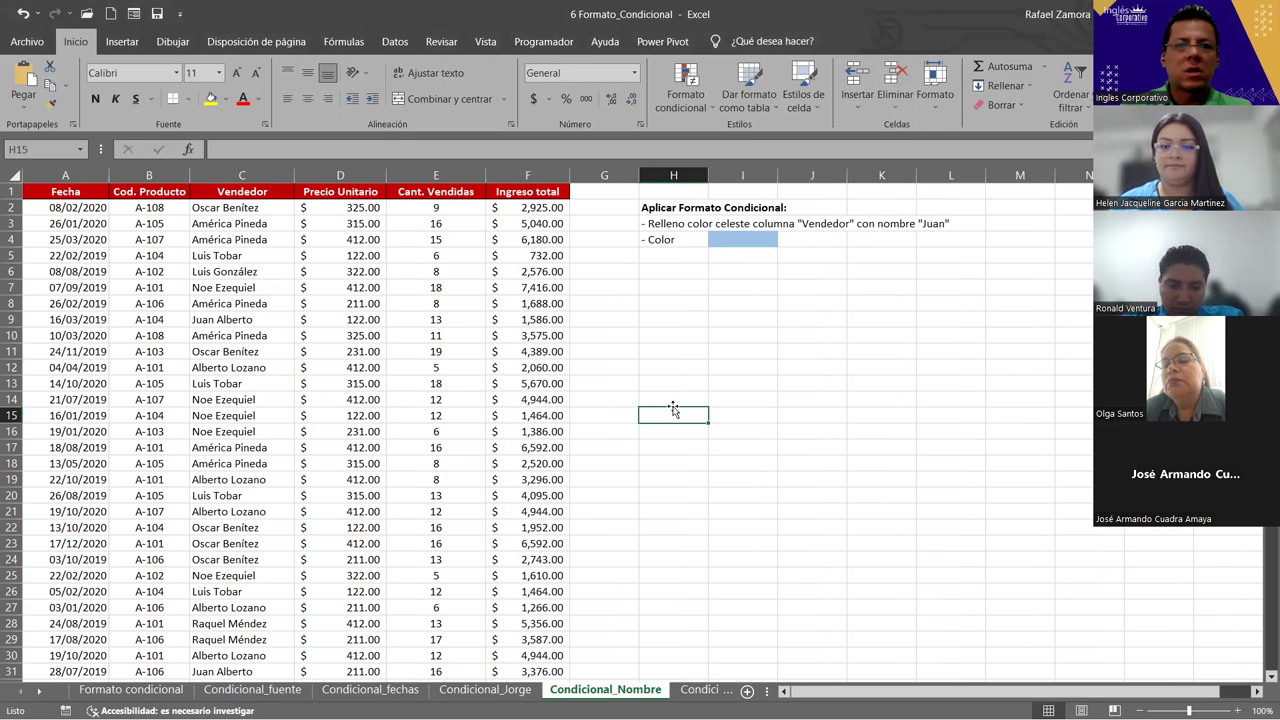
{"action": "left_click", "coordinate": [683, 286]}
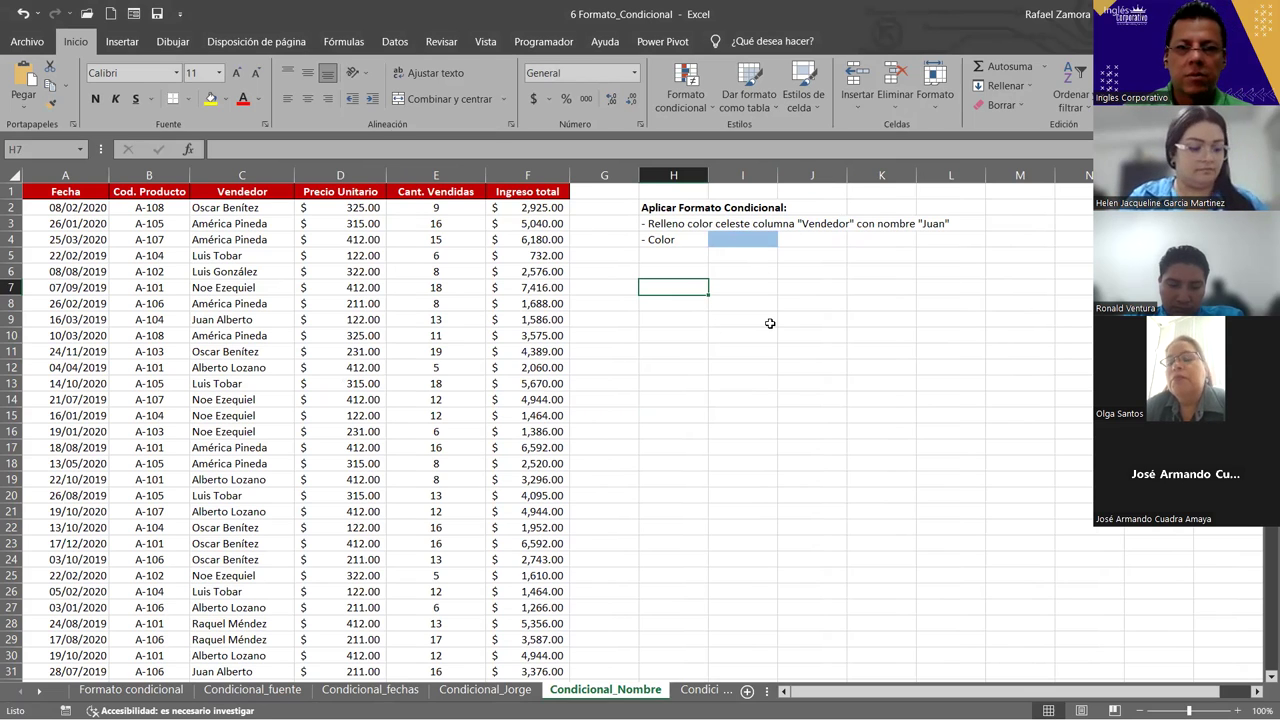
{"action": "type", "text": "Condi"}
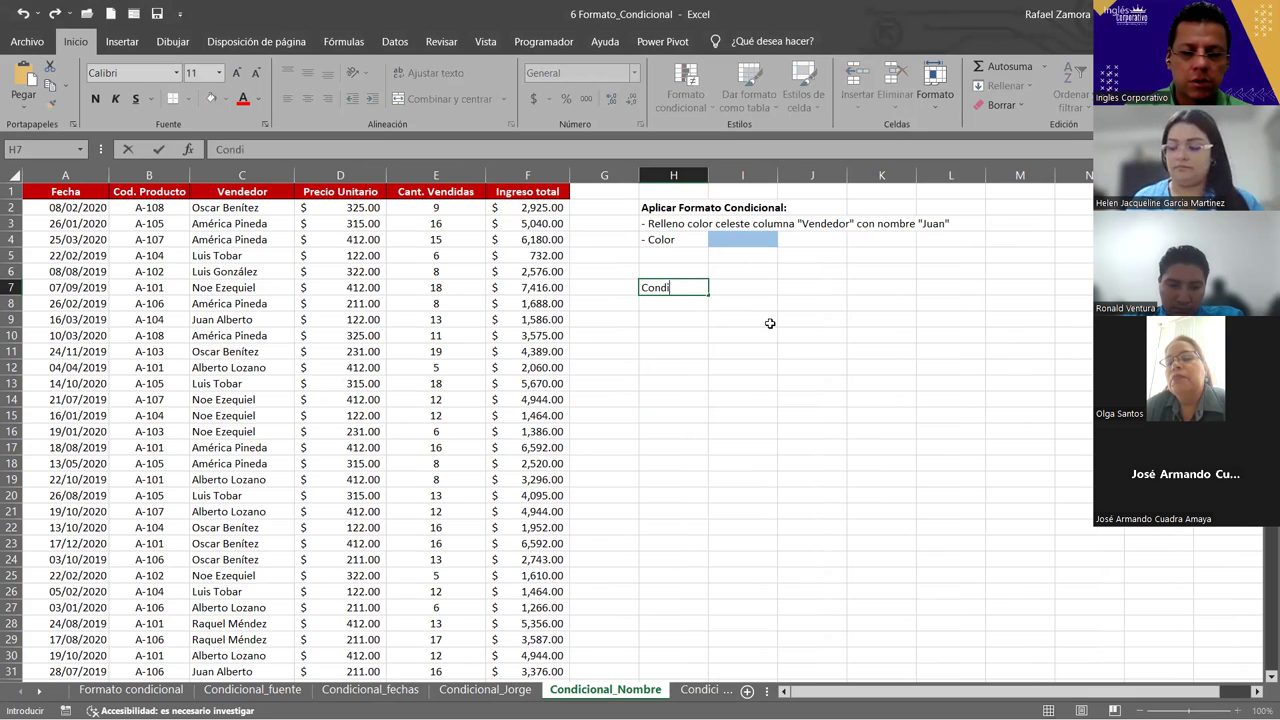
{"action": "type", "text": "ón:"}
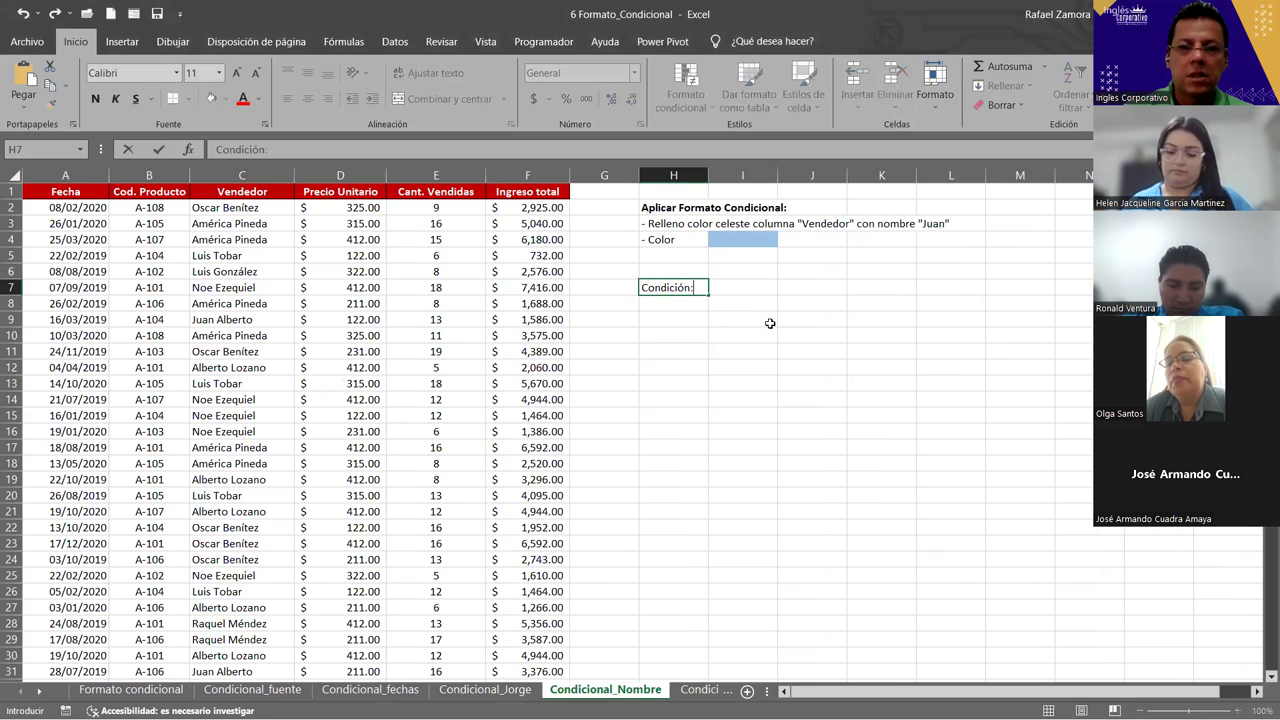
{"action": "key", "text": "Return"}
{"action": "type", "text": "Ve"}
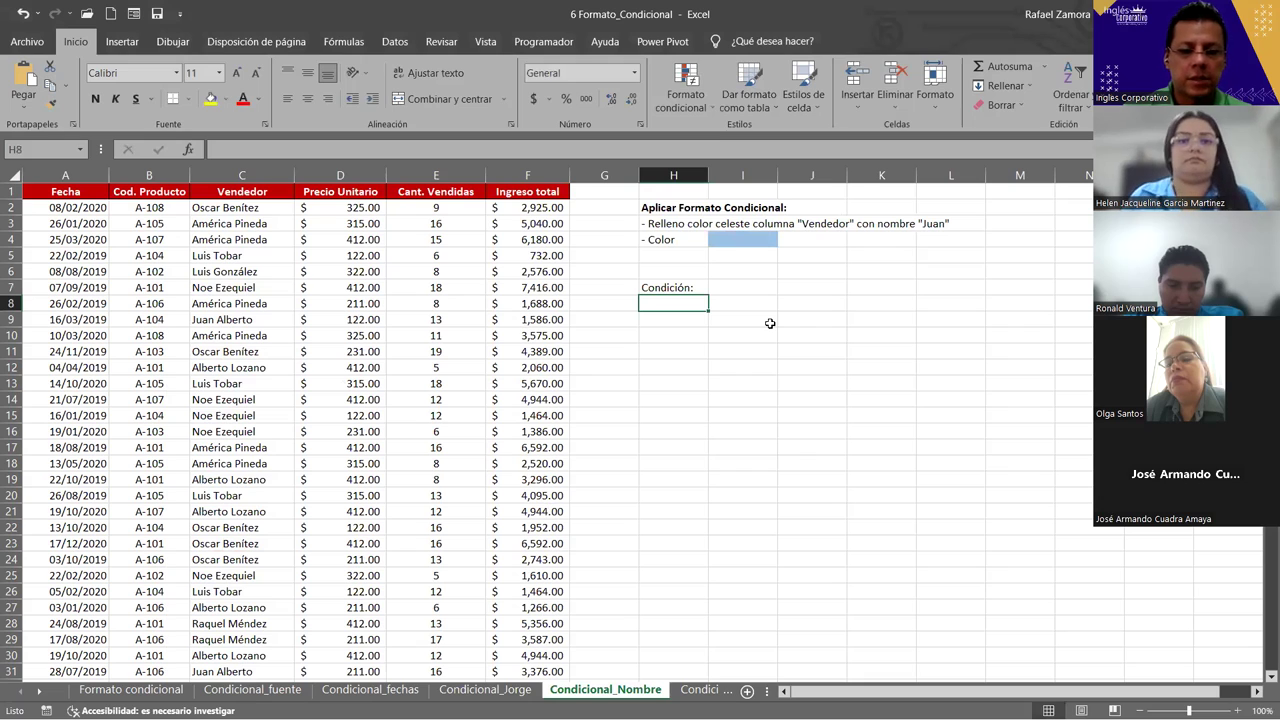
{"action": "type", "text": "ntas"}
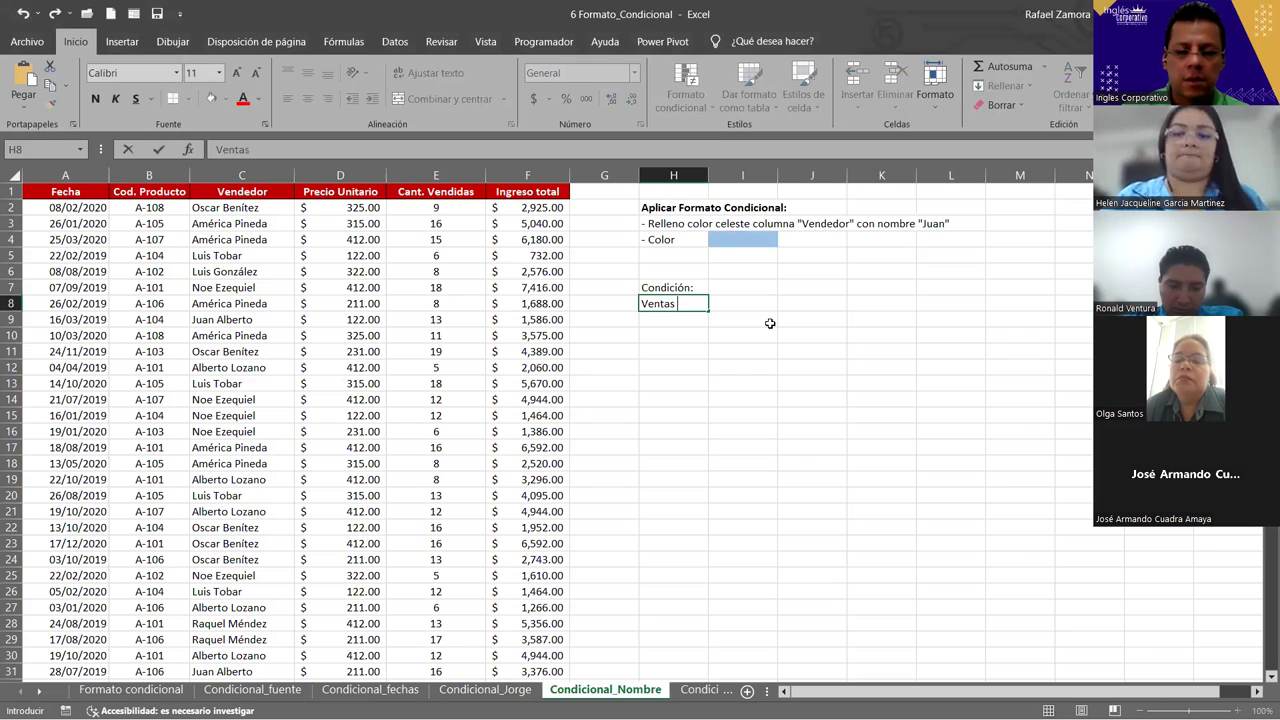
{"action": "type", "text": " :"}
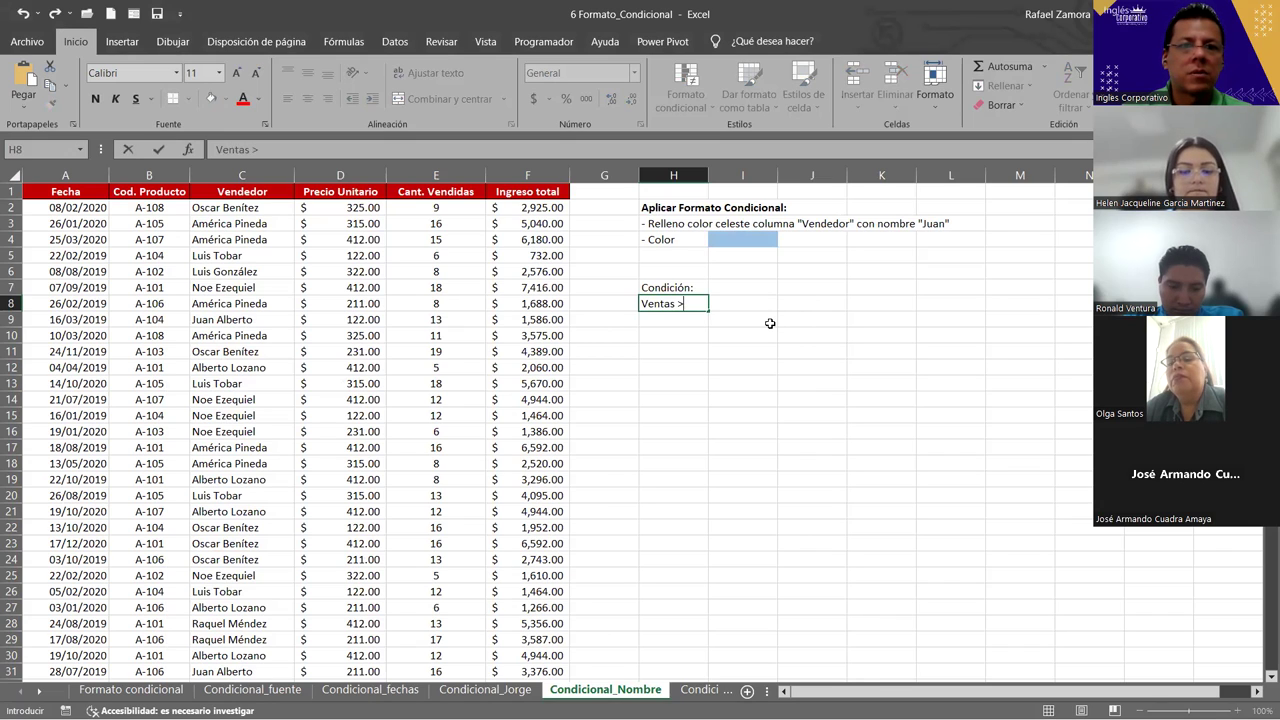
{"action": "key", "text": "BackSpace"}
{"action": "key", "text": "BackSpace"}
{"action": "key", "text": "BackSpace"}
{"action": "type", "text": "greso total"}
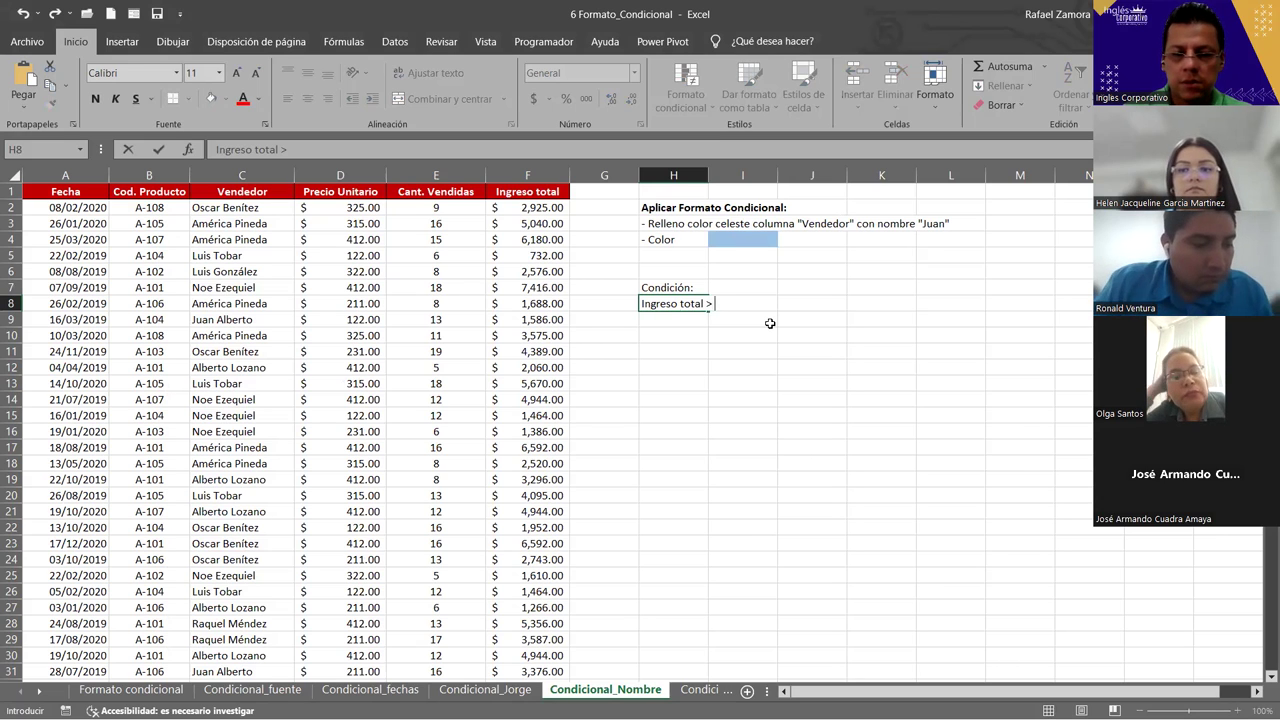
{"action": "type", "text": " > $5,00"}
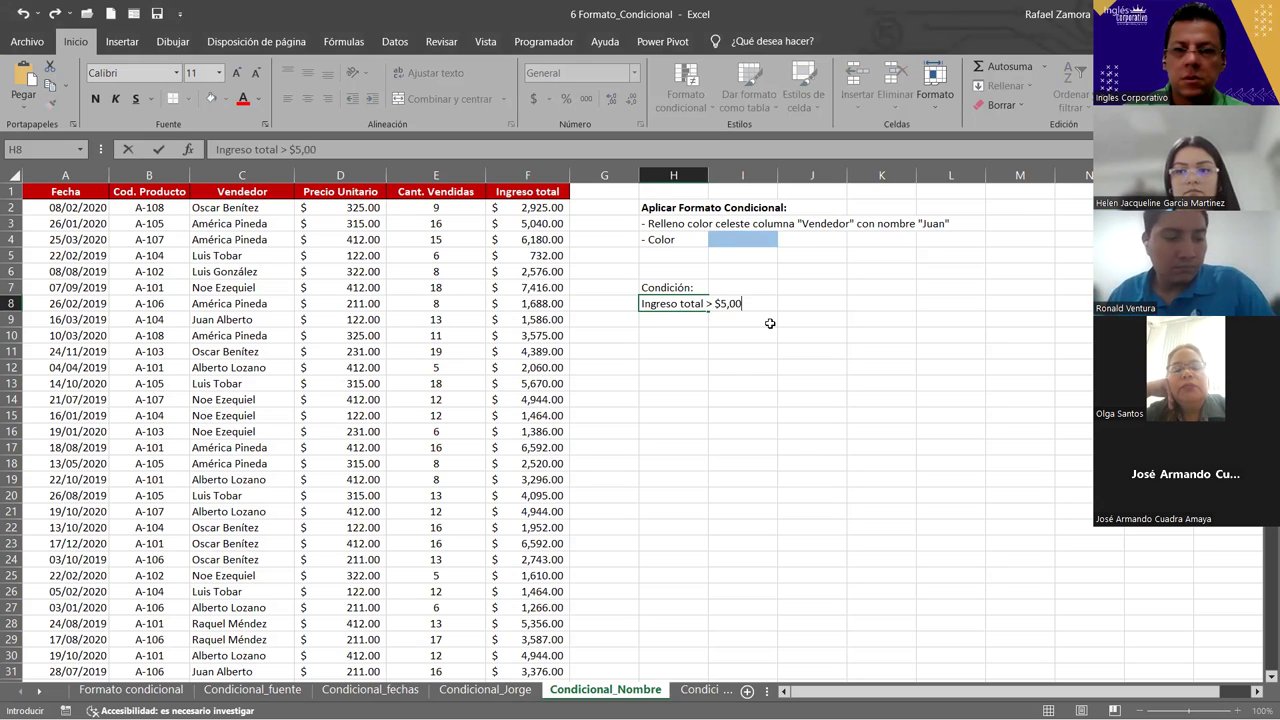
{"action": "type", "text": "0"}
{"action": "key", "text": "Return"}
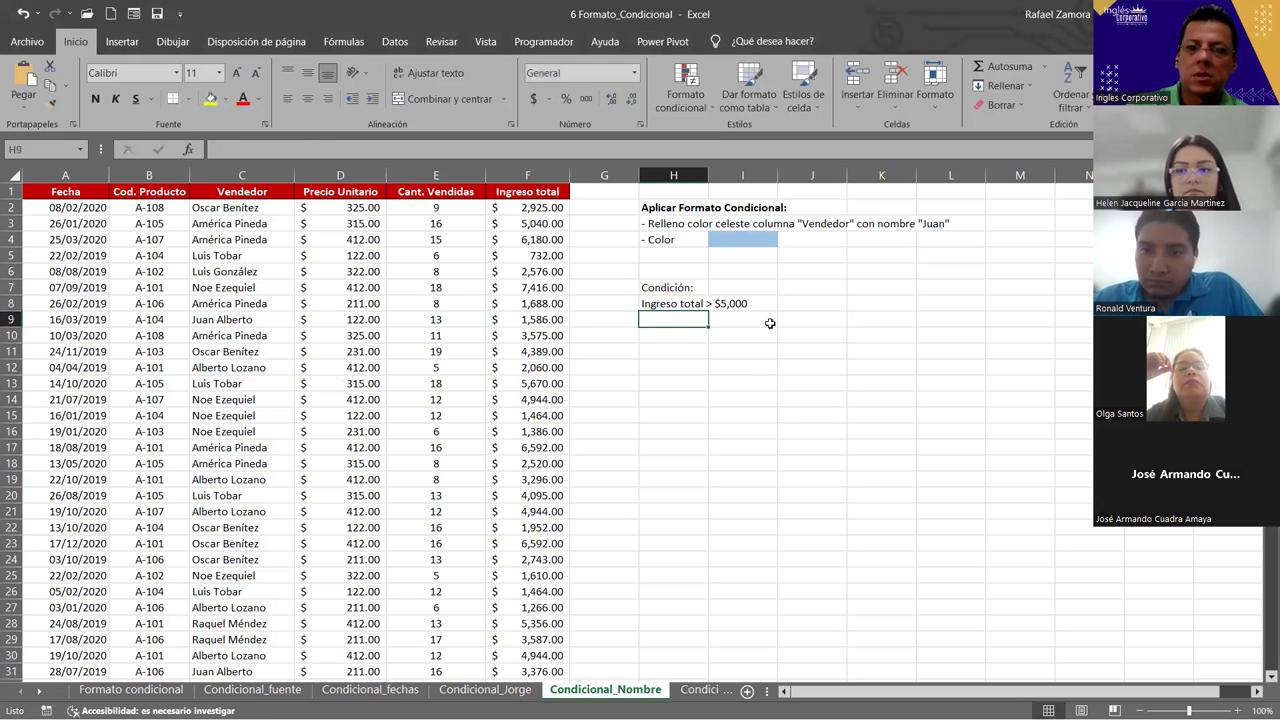
Copy the condition down to H9 and edit it to 'Ingreso total < $1,000'.
{"action": "left_click", "coordinate": [702, 307]}
{"action": "mouse_move", "coordinate": [707, 311]}
{"action": "left_mouse_down"}
{"action": "mouse_move", "coordinate": [704, 339]}
{"action": "mouse_move", "coordinate": [713, 320]}
{"action": "left_mouse_up"}
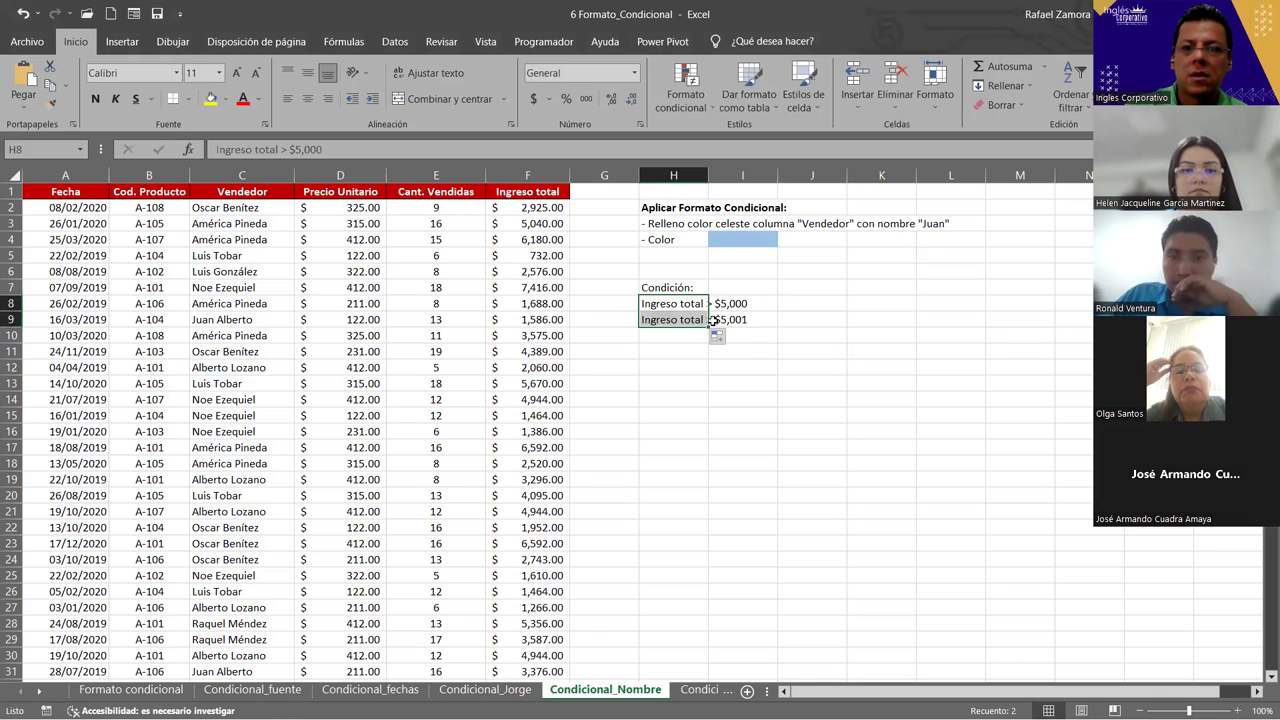
{"action": "double_click", "coordinate": [714, 320]}
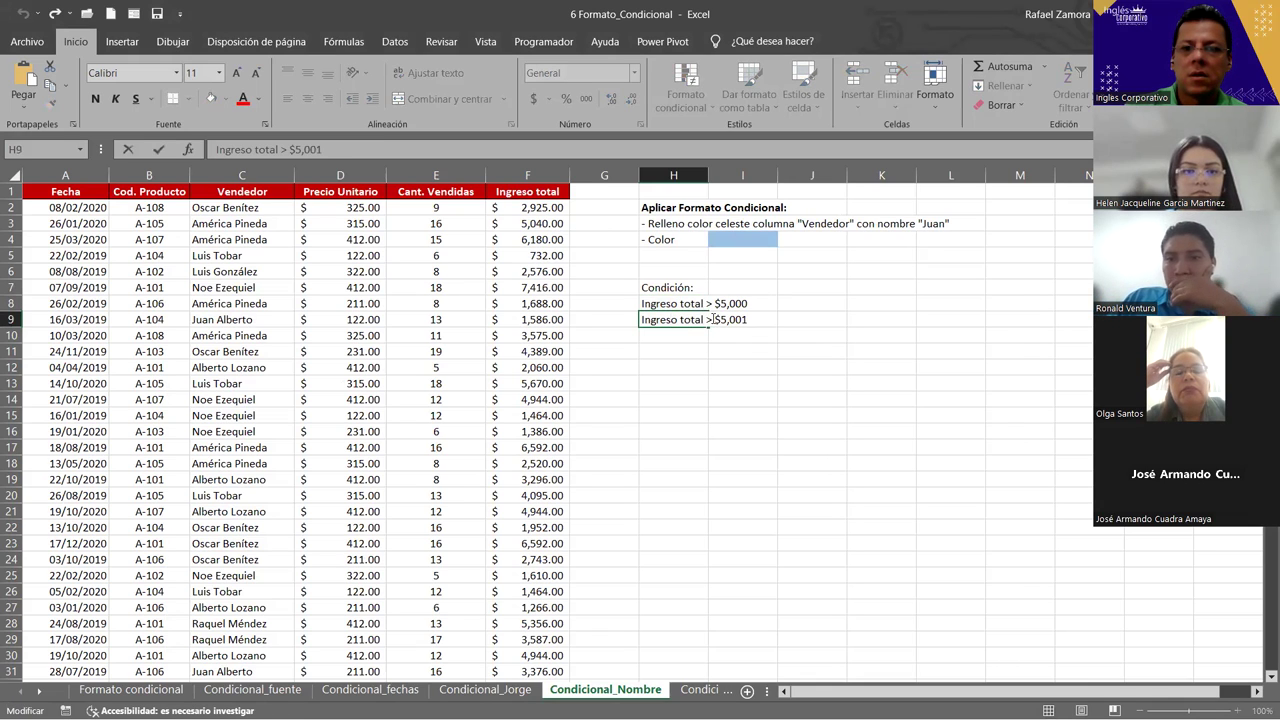
{"action": "double_click", "coordinate": [708, 320]}
{"action": "type", "text": "<"}
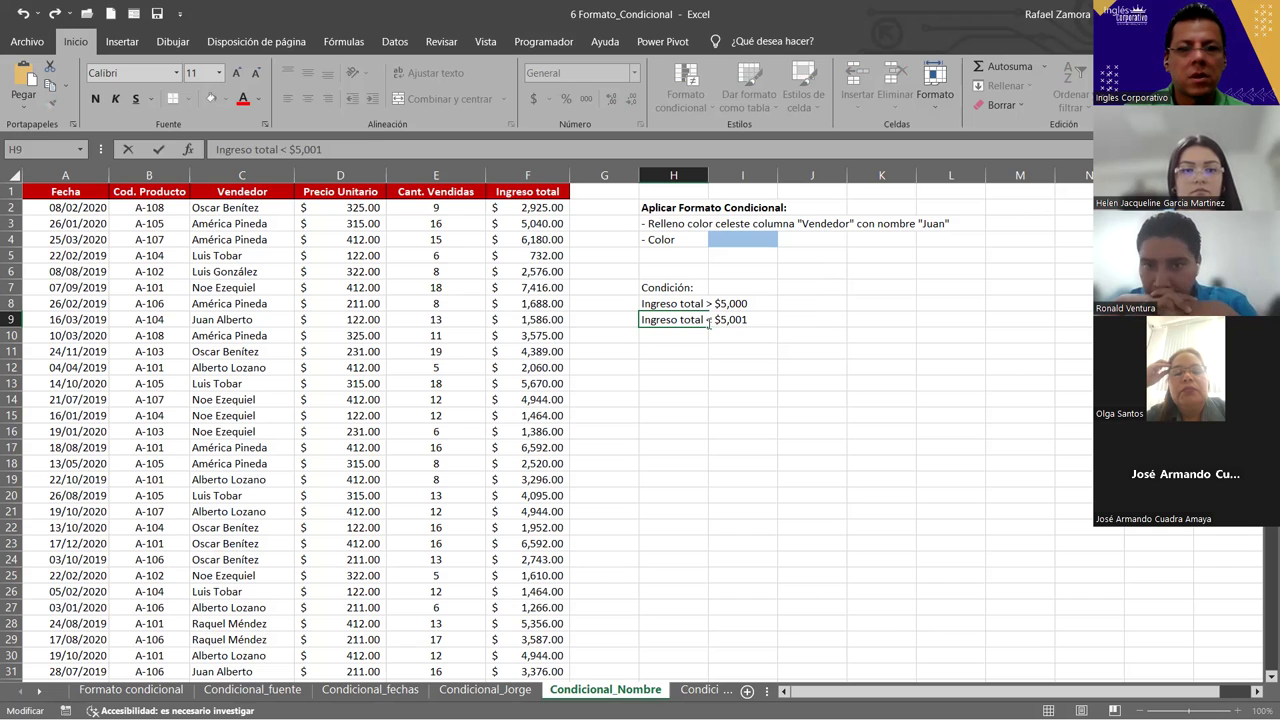
{"action": "key", "text": "BackSpace"}
{"action": "type", "text": "1"}
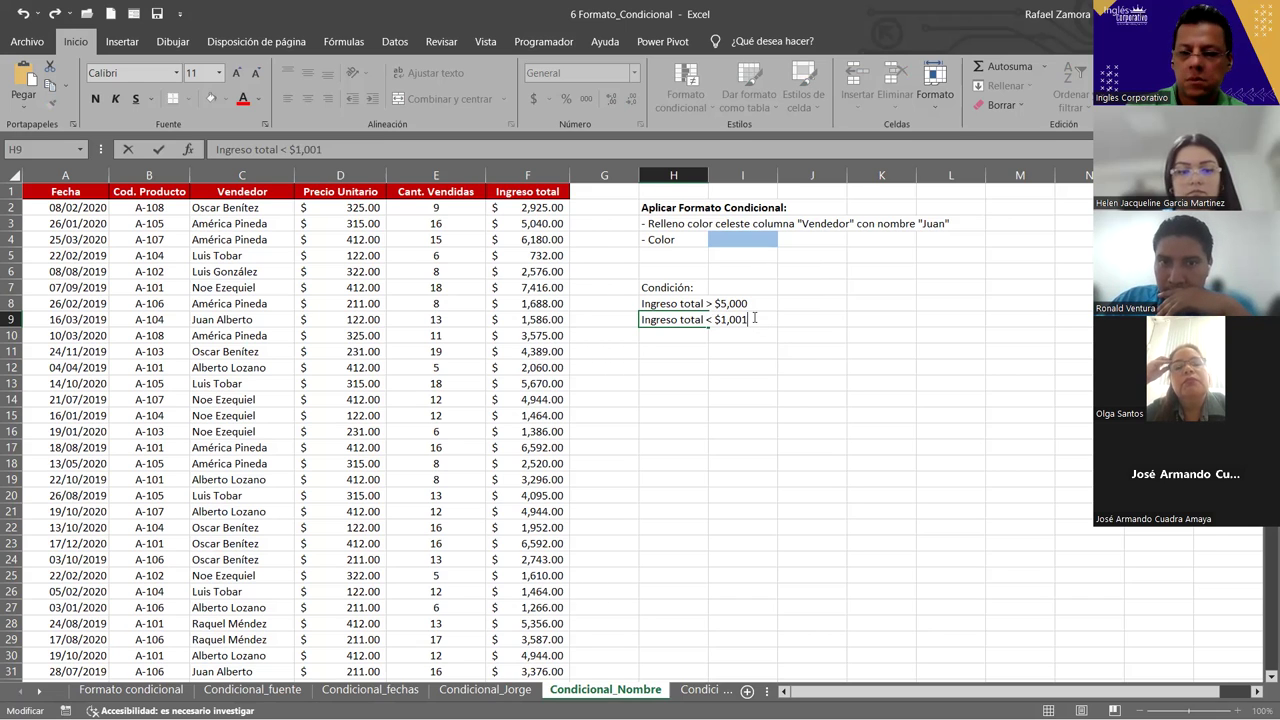
{"action": "key", "text": "BackSpace"}
{"action": "type", "text": "0"}
{"action": "key", "text": "Return"}
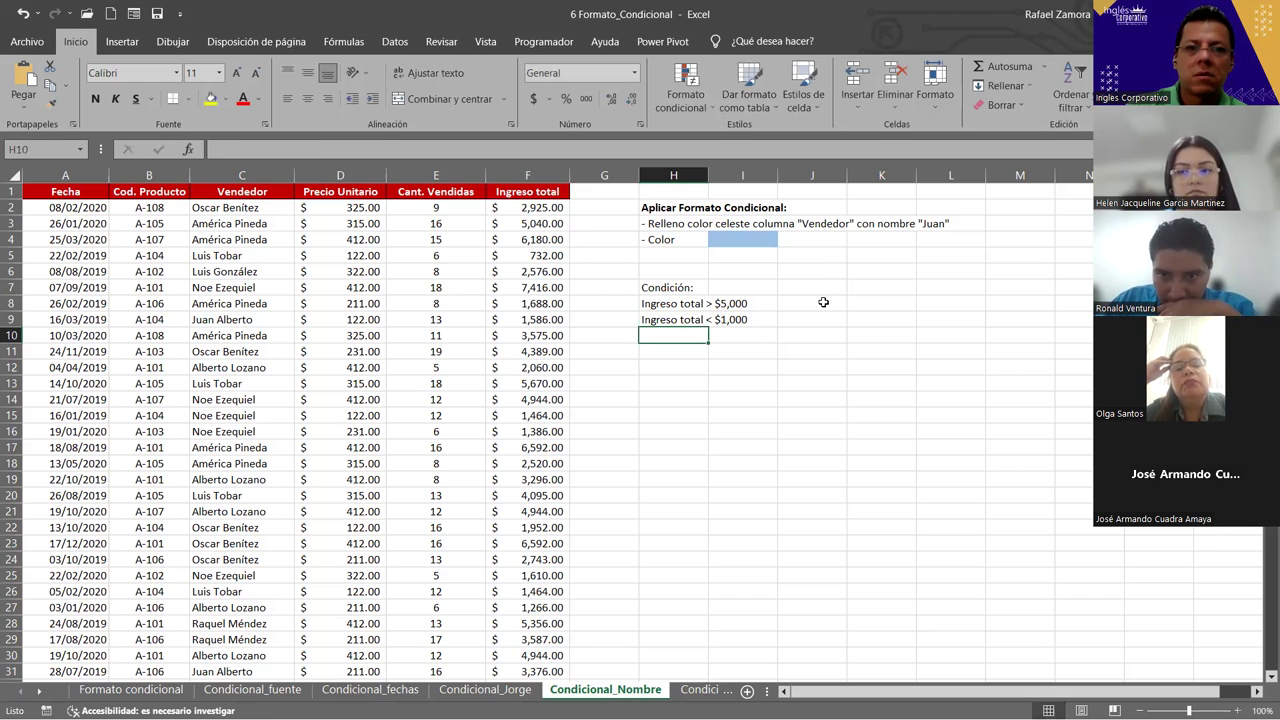
{"action": "left_click", "coordinate": [823, 302]}
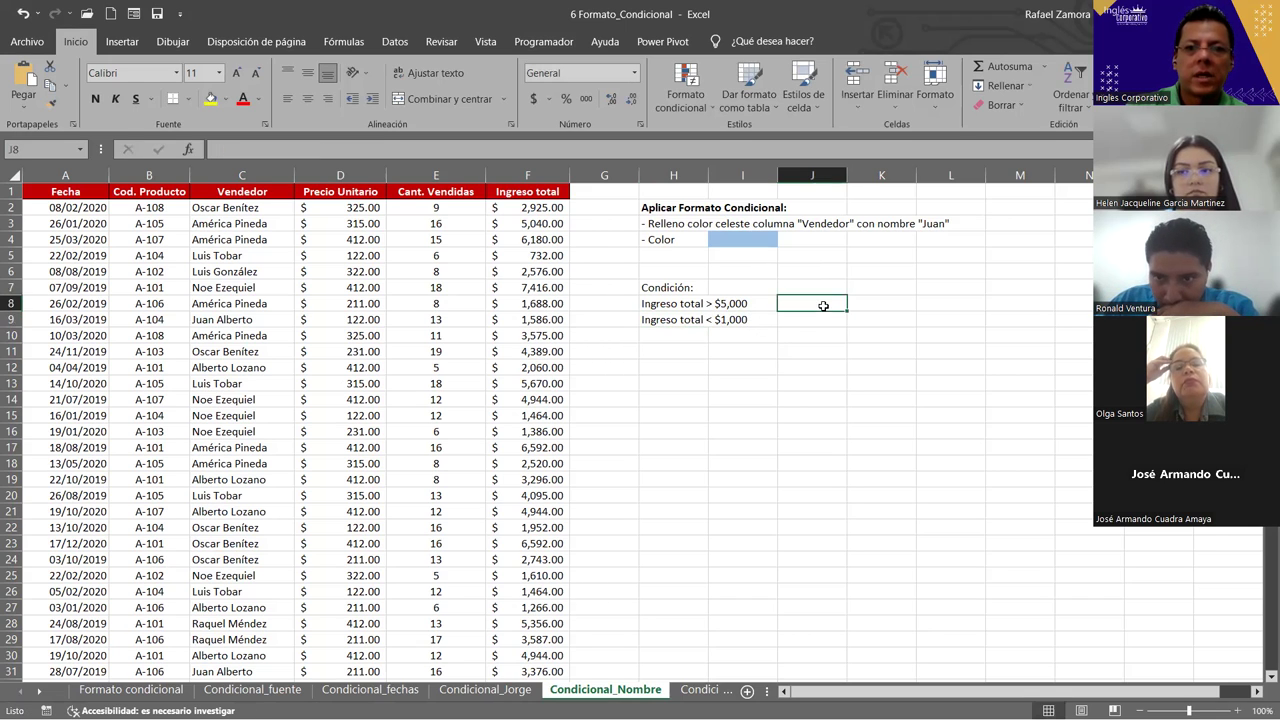
Fill J8 green for the $5,000 condition and J9 light orange for the $1,000 condition.
{"action": "left_click", "coordinate": [225, 99]}
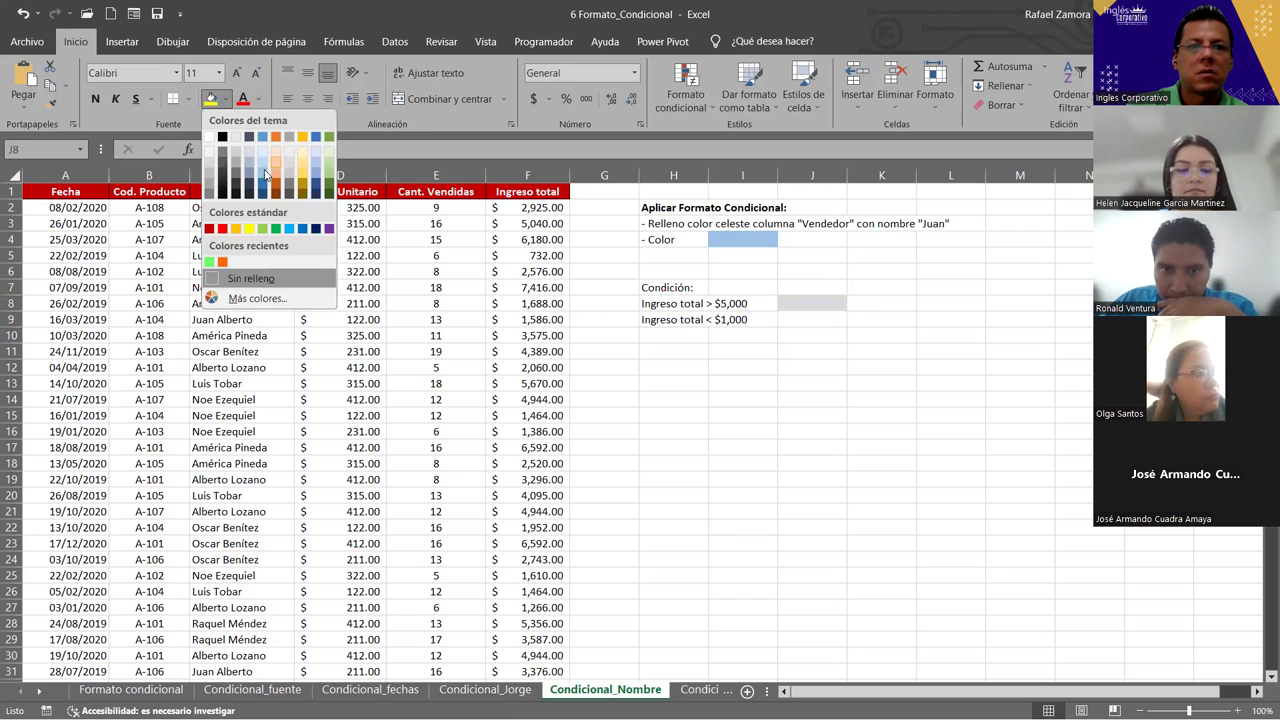
{"action": "left_click", "coordinate": [302, 163]}
{"action": "left_click", "coordinate": [812, 319]}
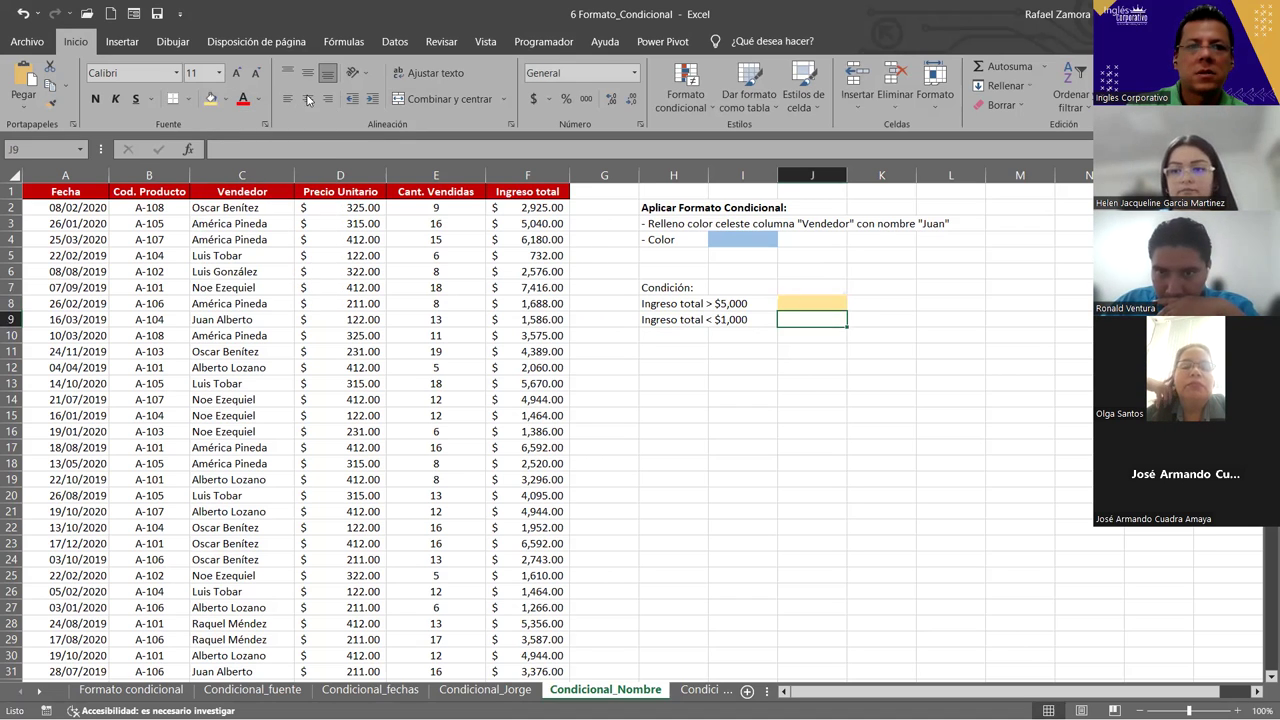
{"action": "left_click", "coordinate": [226, 99]}
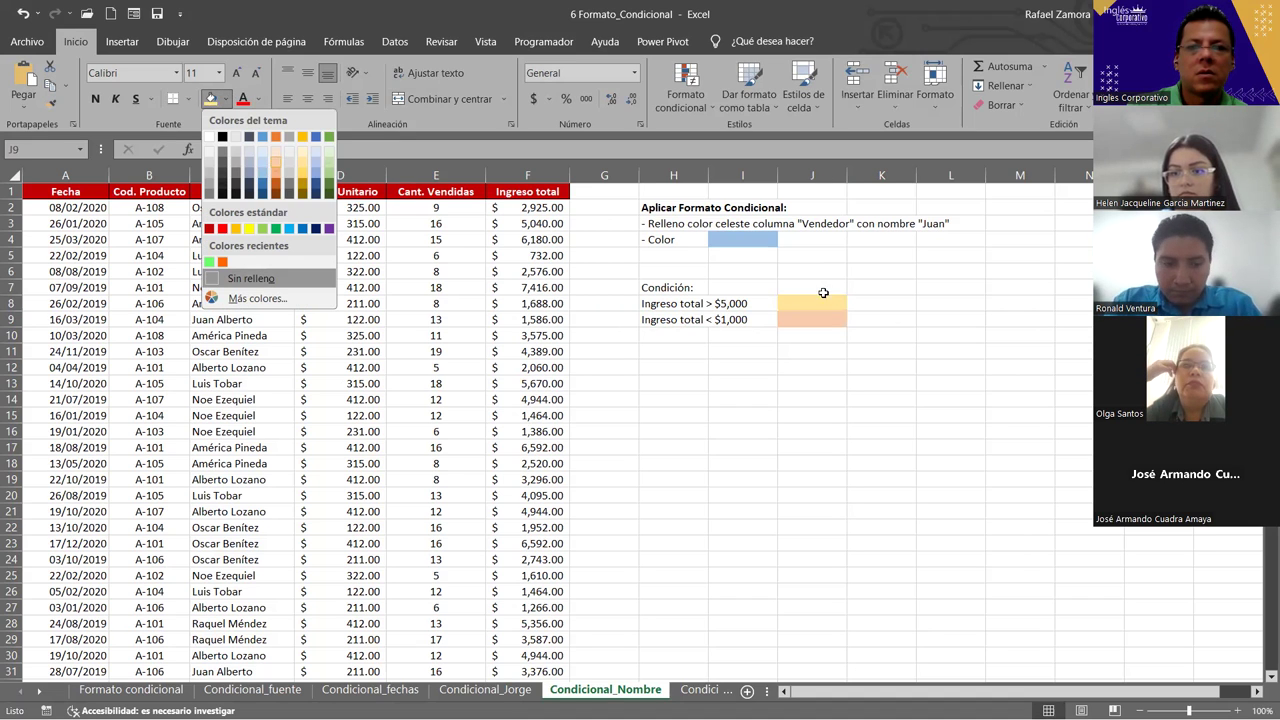
{"action": "left_click", "coordinate": [819, 296]}
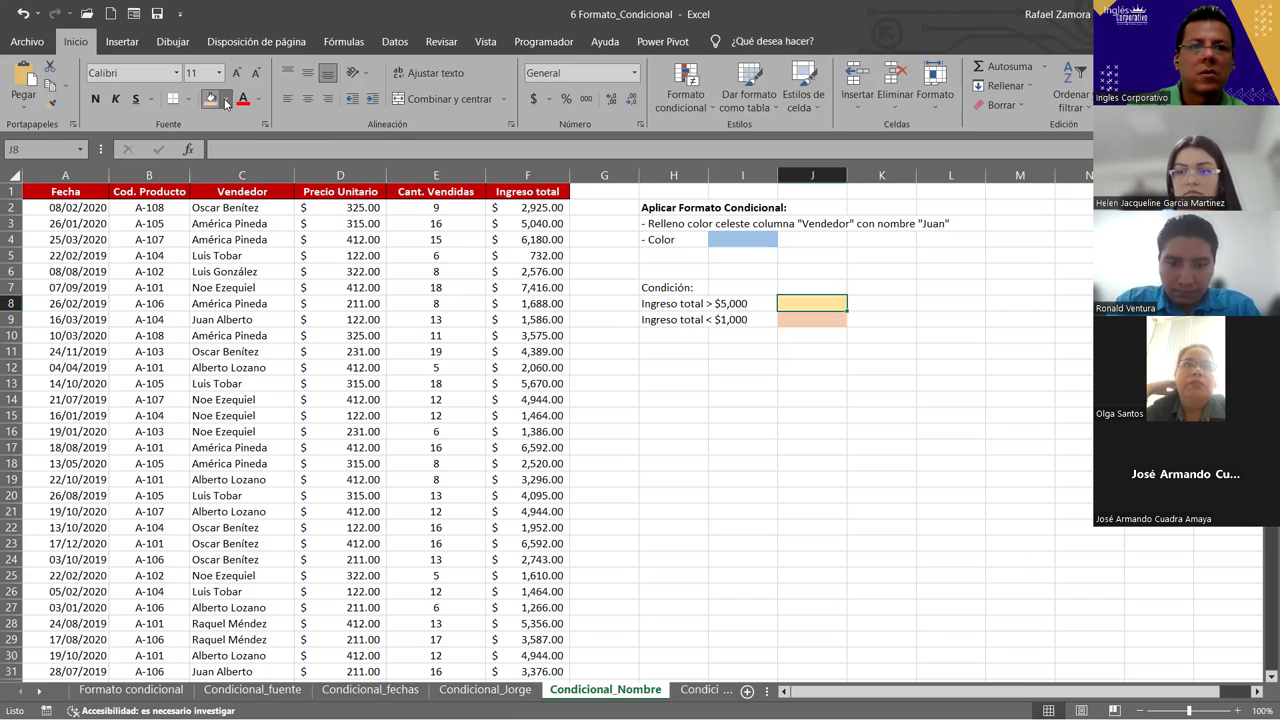
{"action": "left_click", "coordinate": [263, 232]}
{"action": "left_click", "coordinate": [909, 457]}
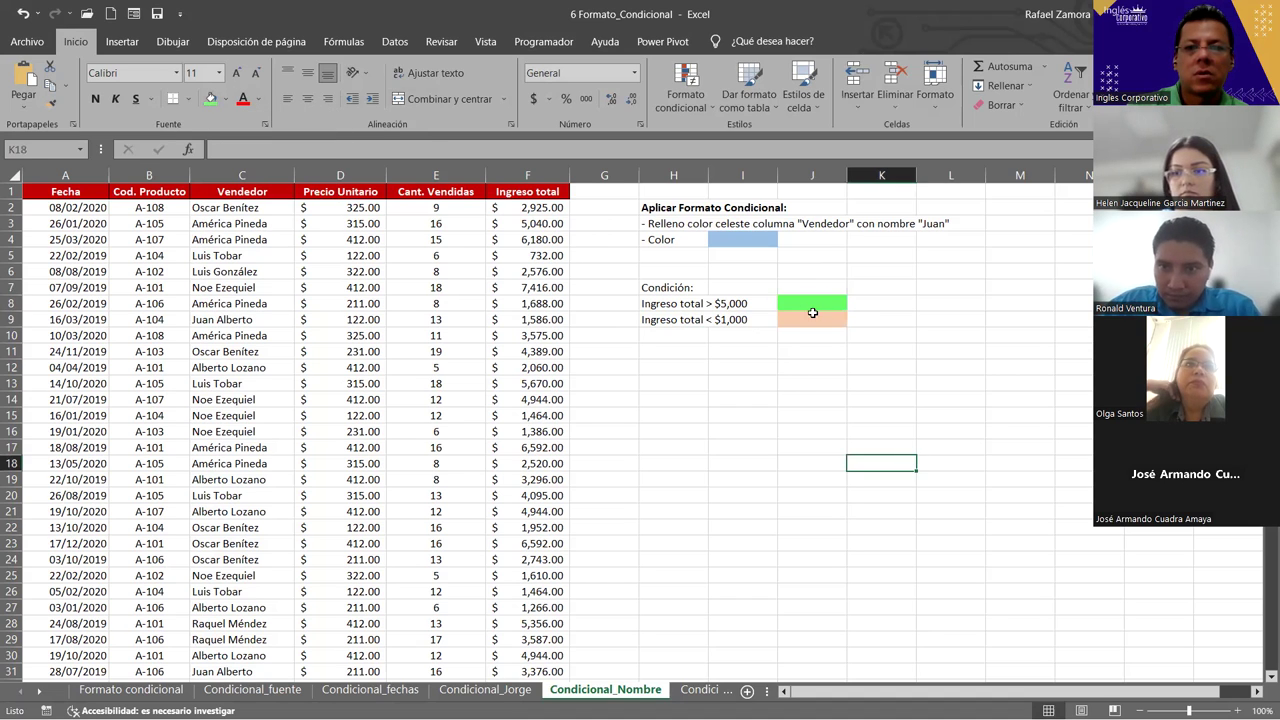
{"action": "left_click", "coordinate": [812, 314]}
{"action": "left_click", "coordinate": [683, 416]}
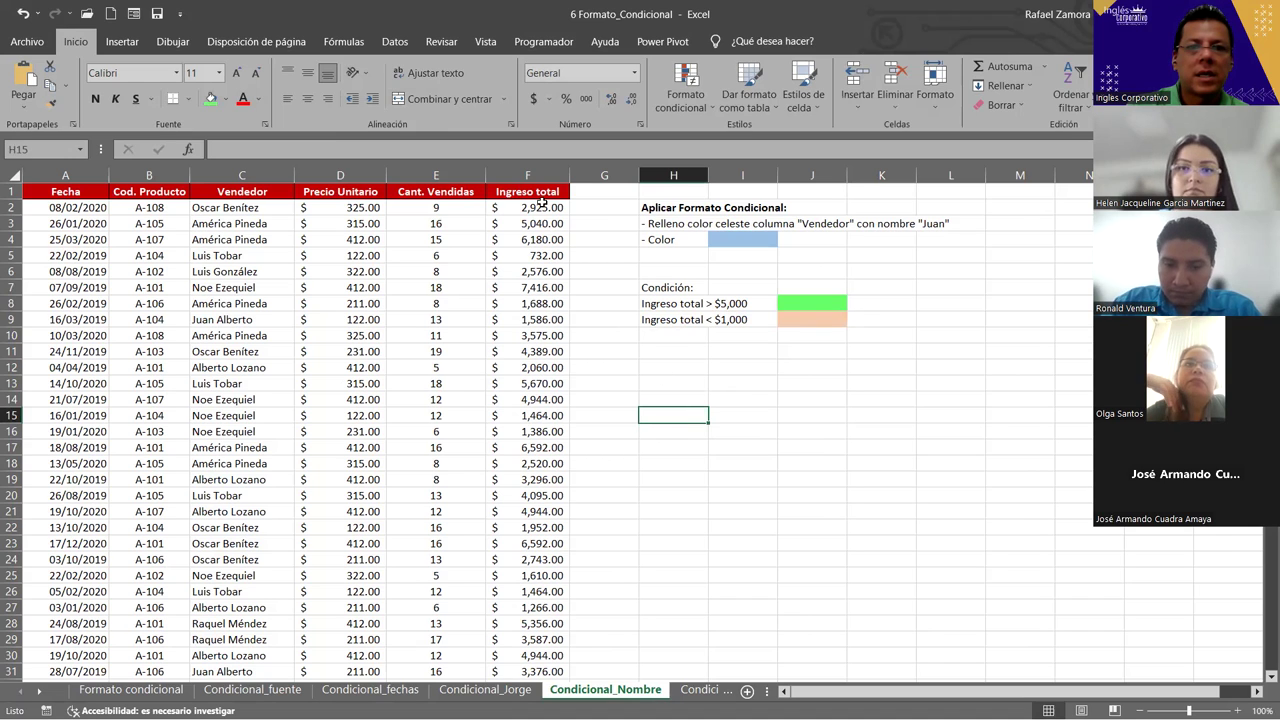
Make the Condición: heading in H7 bold.
{"action": "left_click", "coordinate": [666, 288]}
{"action": "key", "text": "ctrl+n"}
{"action": "left_click", "coordinate": [722, 396]}
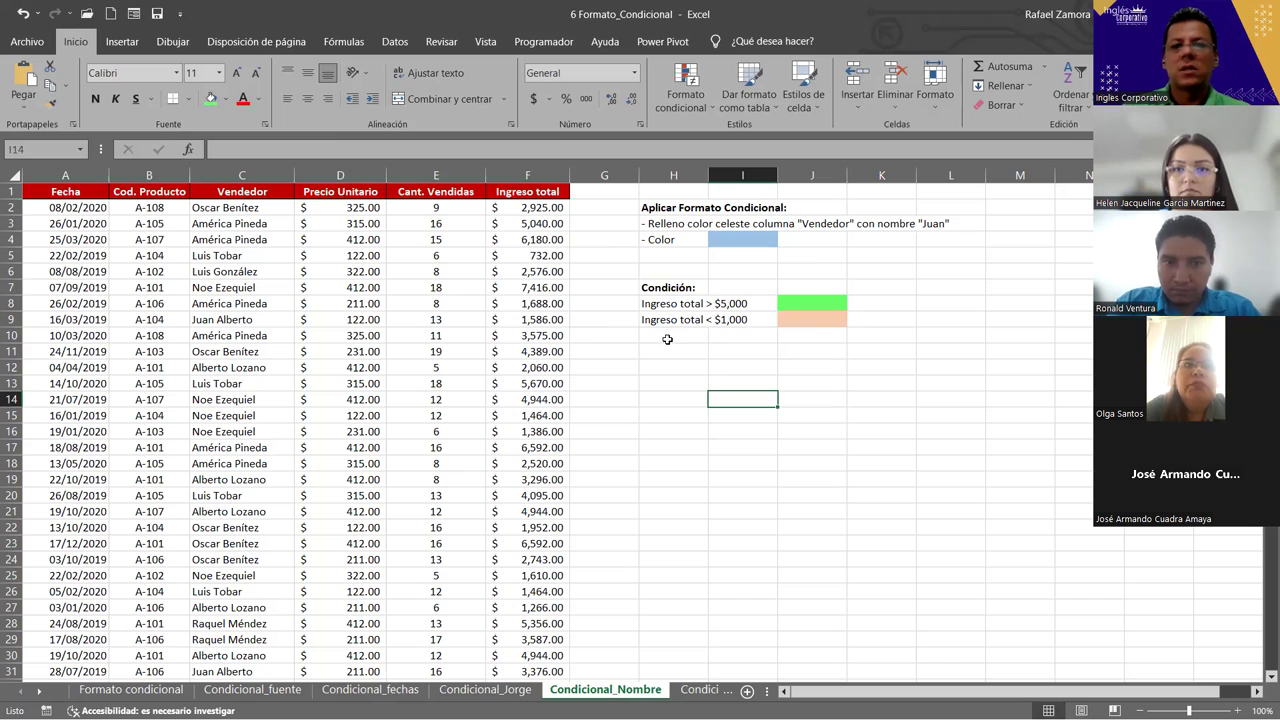
Merge and centre I7:J7 and enter the heading 'Ingreso total'.
{"action": "left_click_drag", "start_coordinate": [751, 288], "coordinate": [826, 291]}
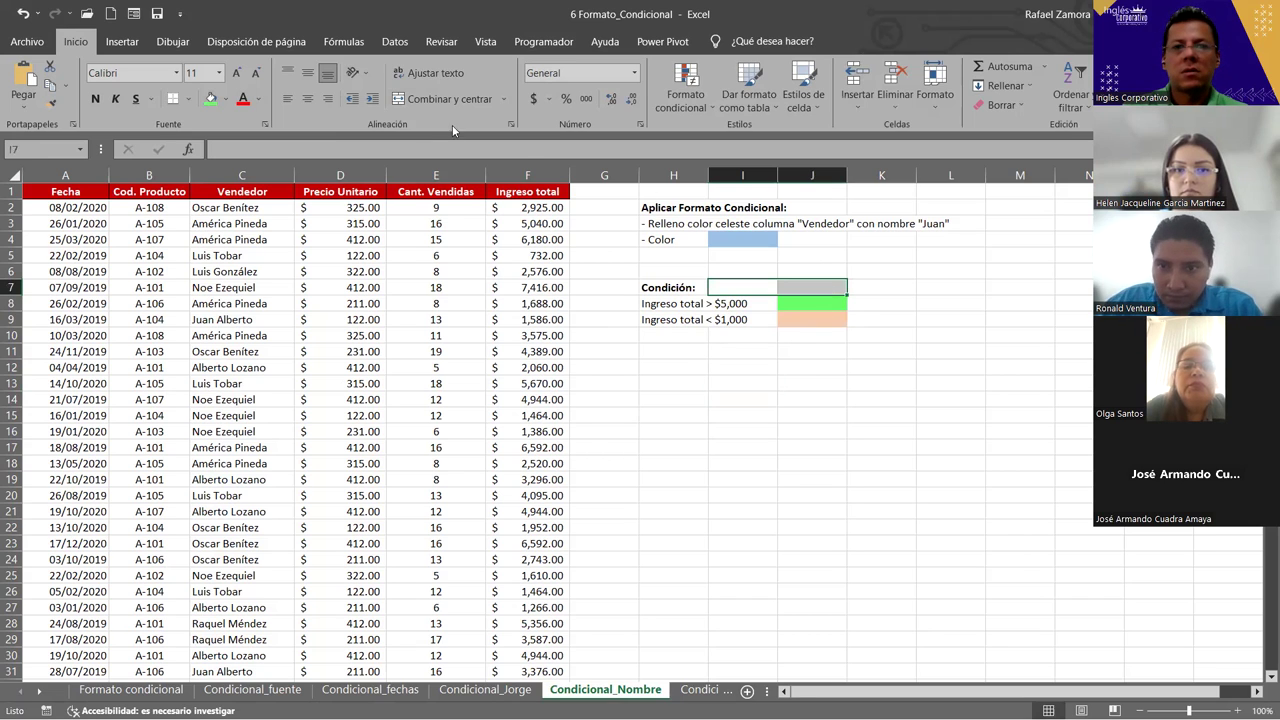
{"action": "left_click", "coordinate": [437, 98]}
{"action": "type", "text": "Ing"}
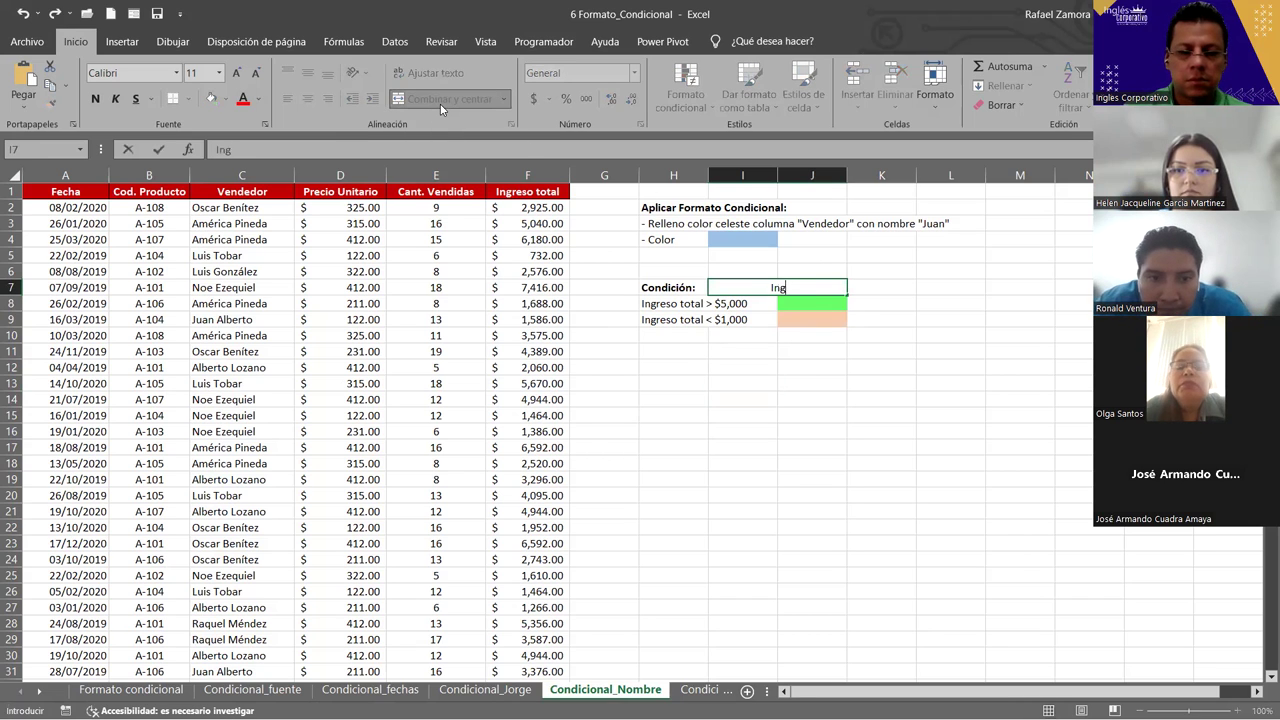
{"action": "type", "text": "reso total"}
{"action": "key", "text": "Return"}
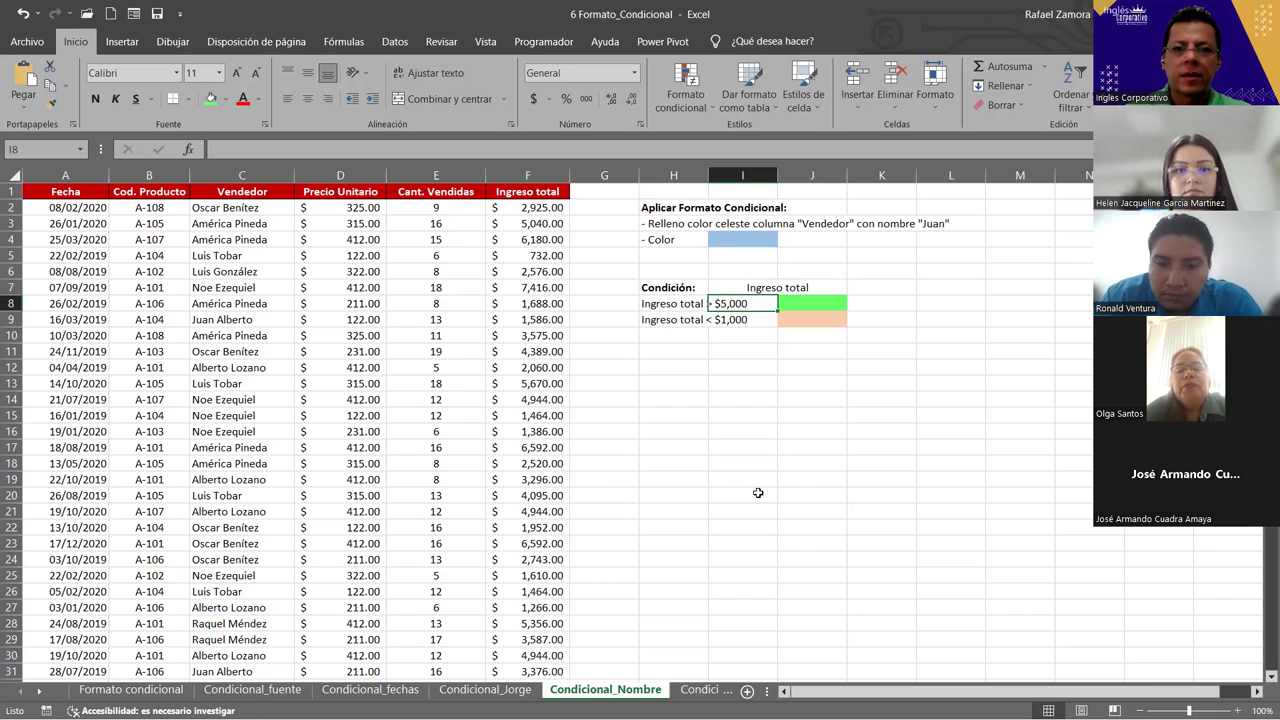
{"action": "left_click", "coordinate": [760, 480]}
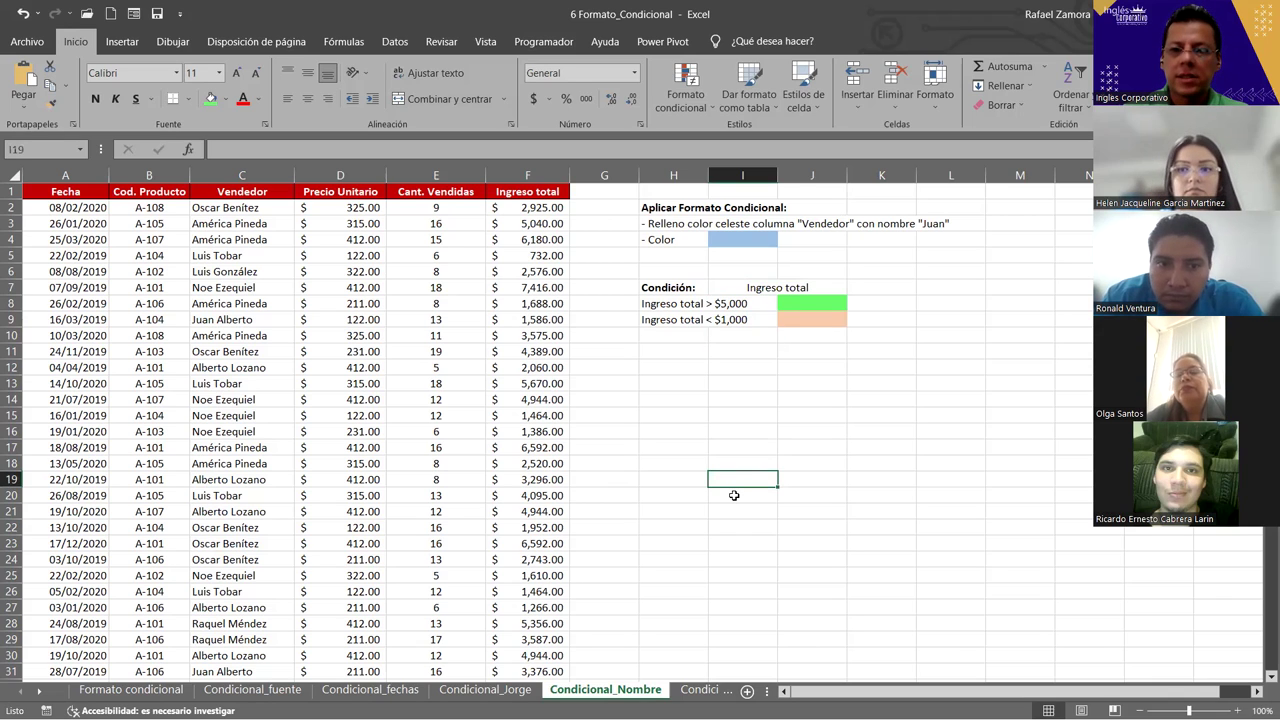
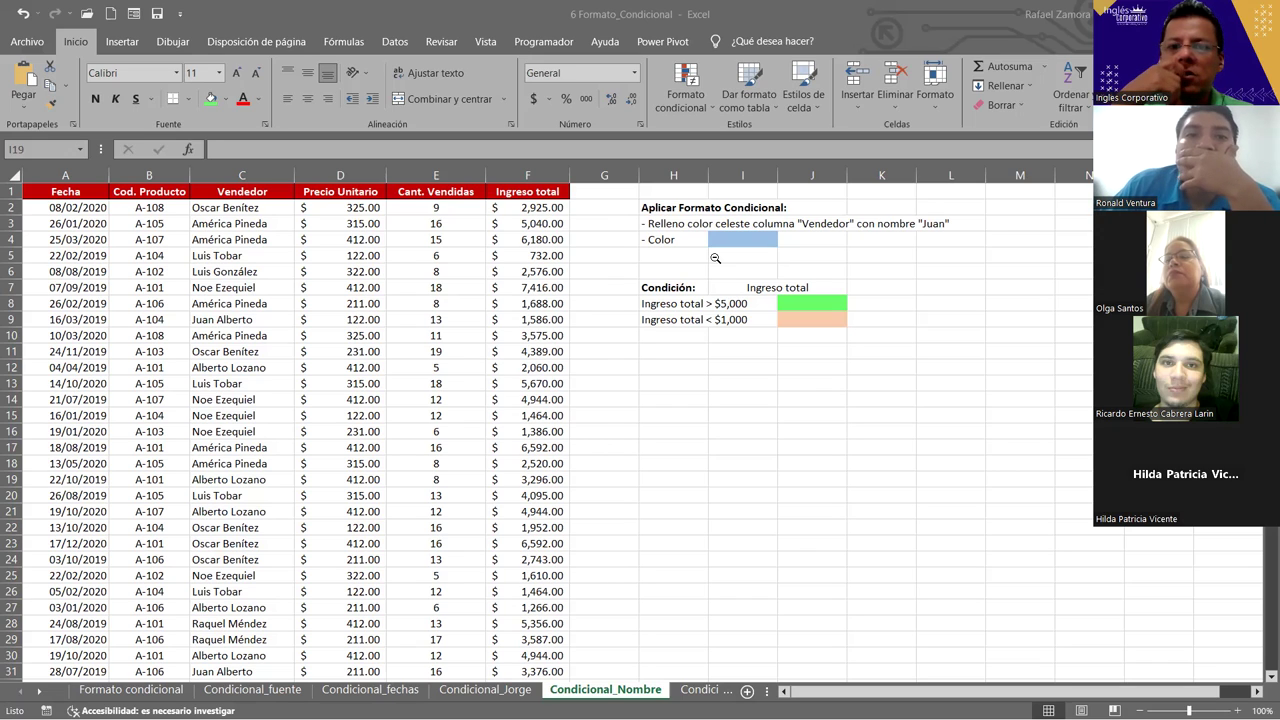
Look over the unit price and quantity cells in rows 5–7, then go to Condicional_celda_duplicada.
{"action": "key", "text": "Escape"}
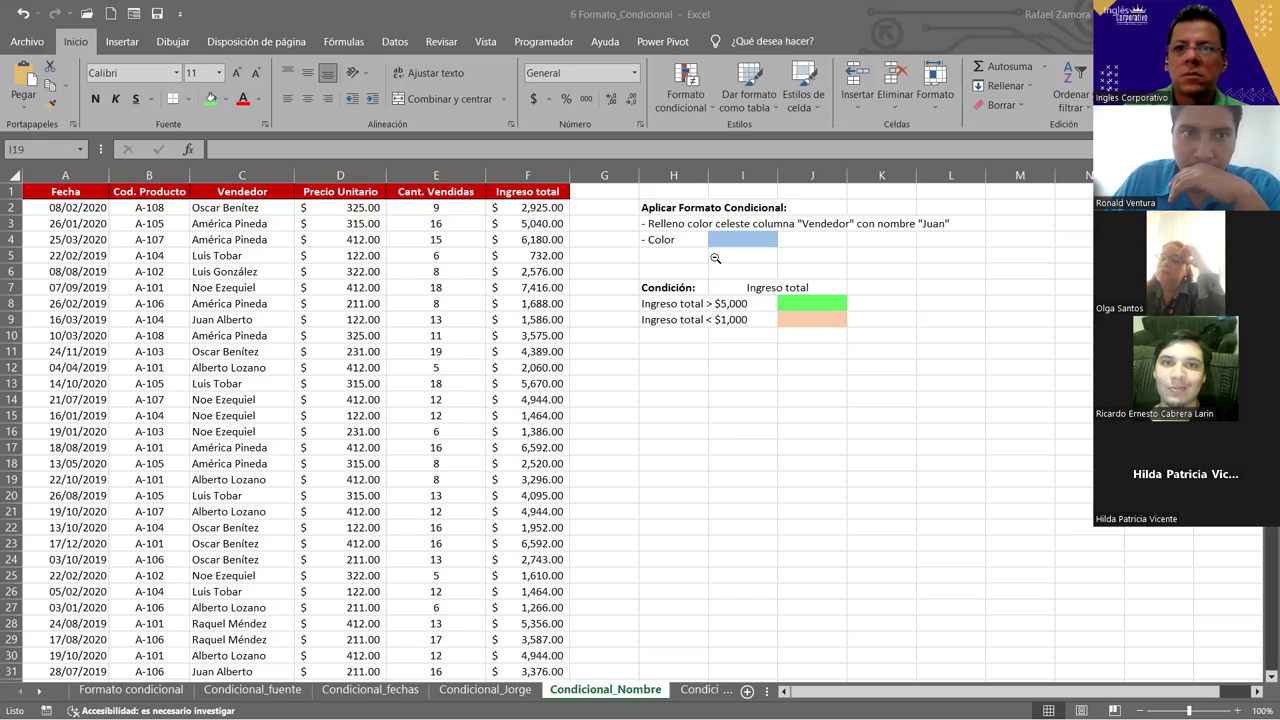
{"action": "left_click", "coordinate": [847, 449]}
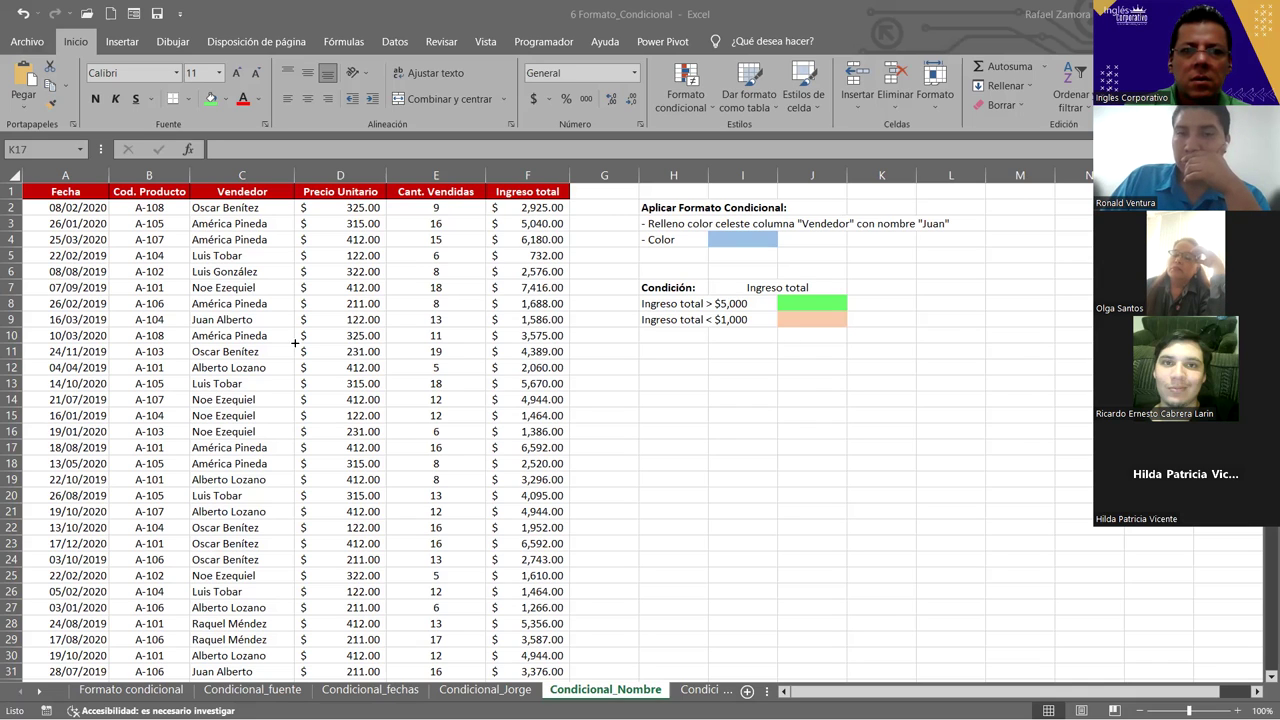
{"action": "left_click", "coordinate": [540, 255]}
{"action": "left_click", "coordinate": [345, 256]}
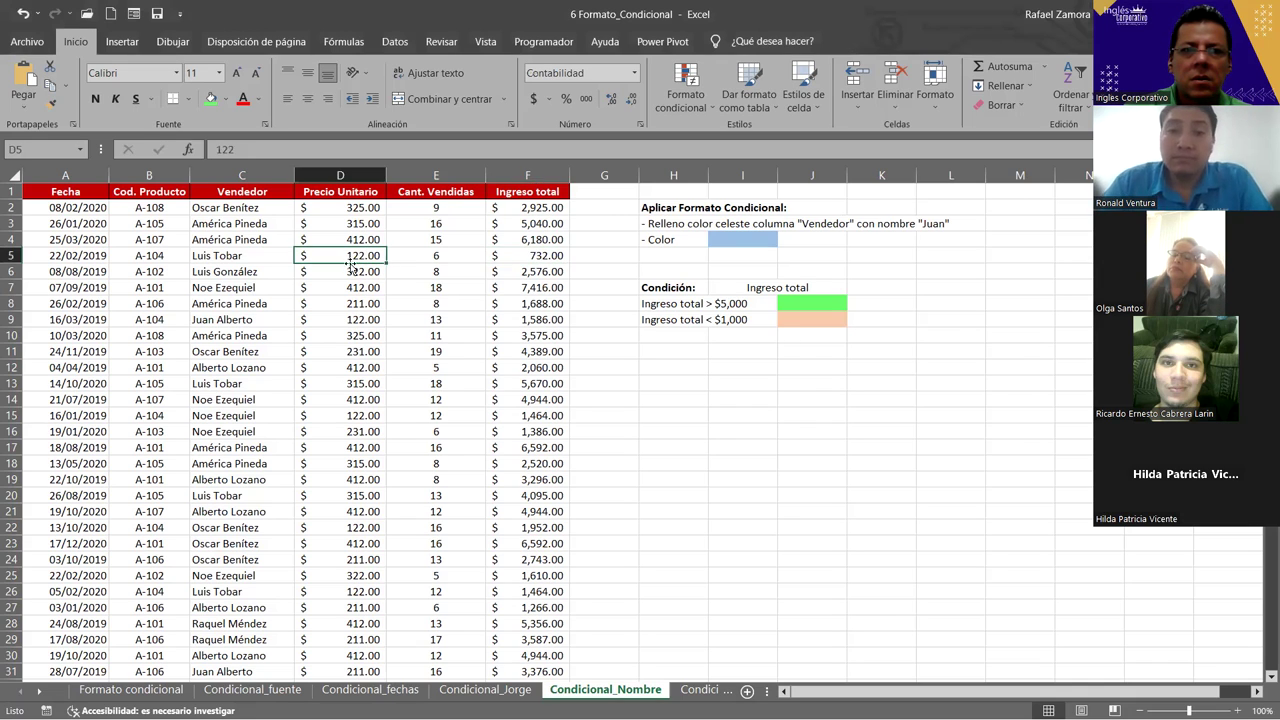
{"action": "left_click", "coordinate": [226, 270]}
{"action": "key", "text": "Right"}
{"action": "key", "text": "Right"}
{"action": "left_click", "coordinate": [517, 272]}
{"action": "left_click", "coordinate": [434, 287]}
{"action": "left_click", "coordinate": [343, 287]}
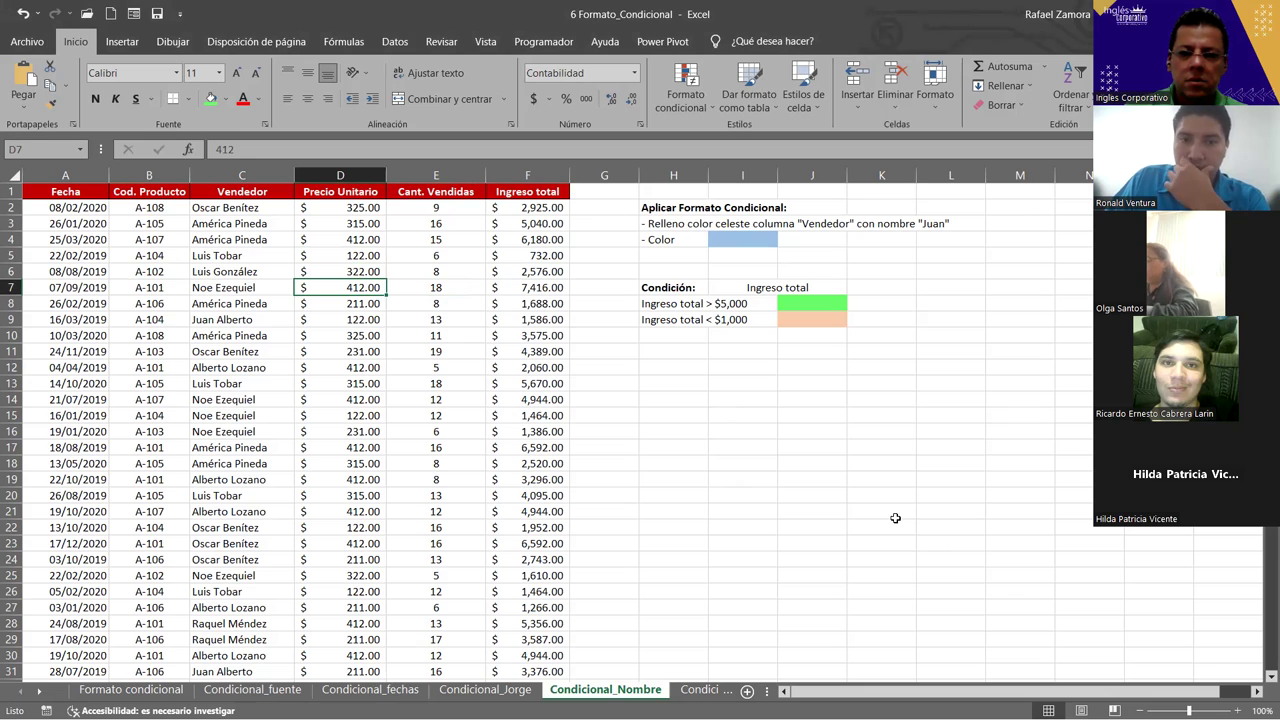
{"action": "left_click", "coordinate": [703, 690]}
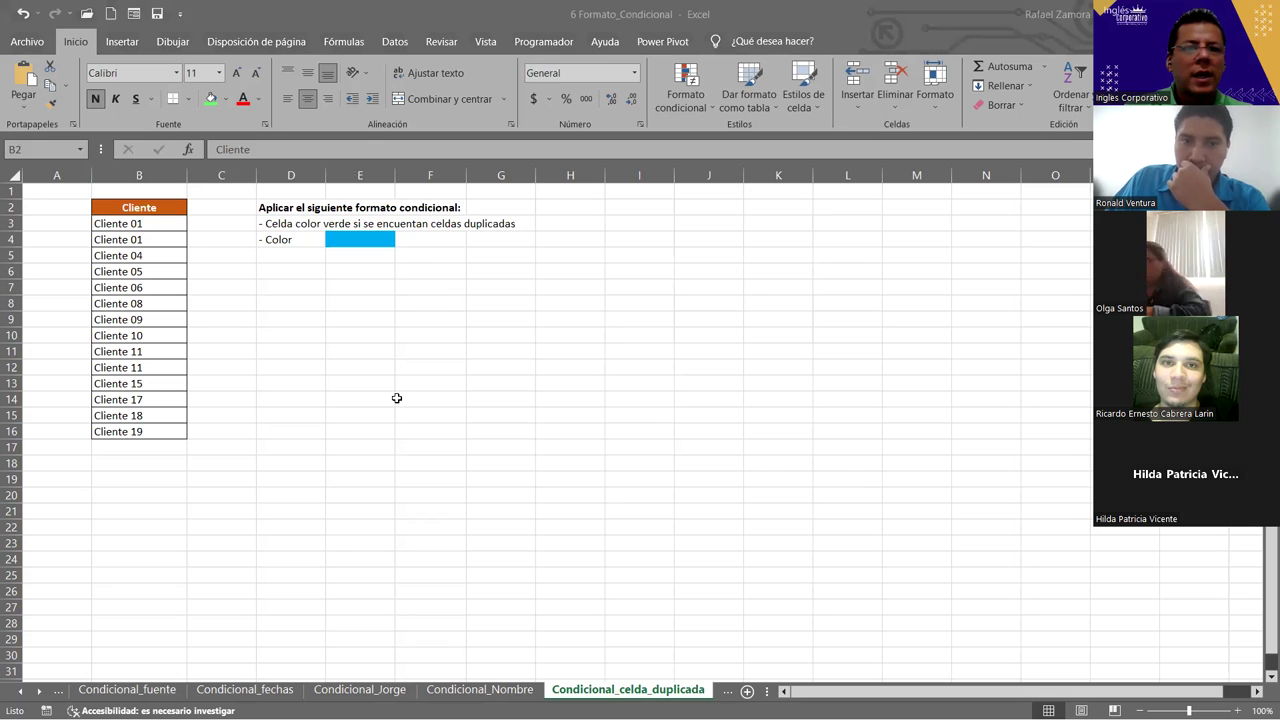
Replace 'verde' with 'celeste' in the D3 instruction text.
{"action": "scroll", "coordinate": [322, 403], "scroll_direction": "up", "scroll_amount": 2}
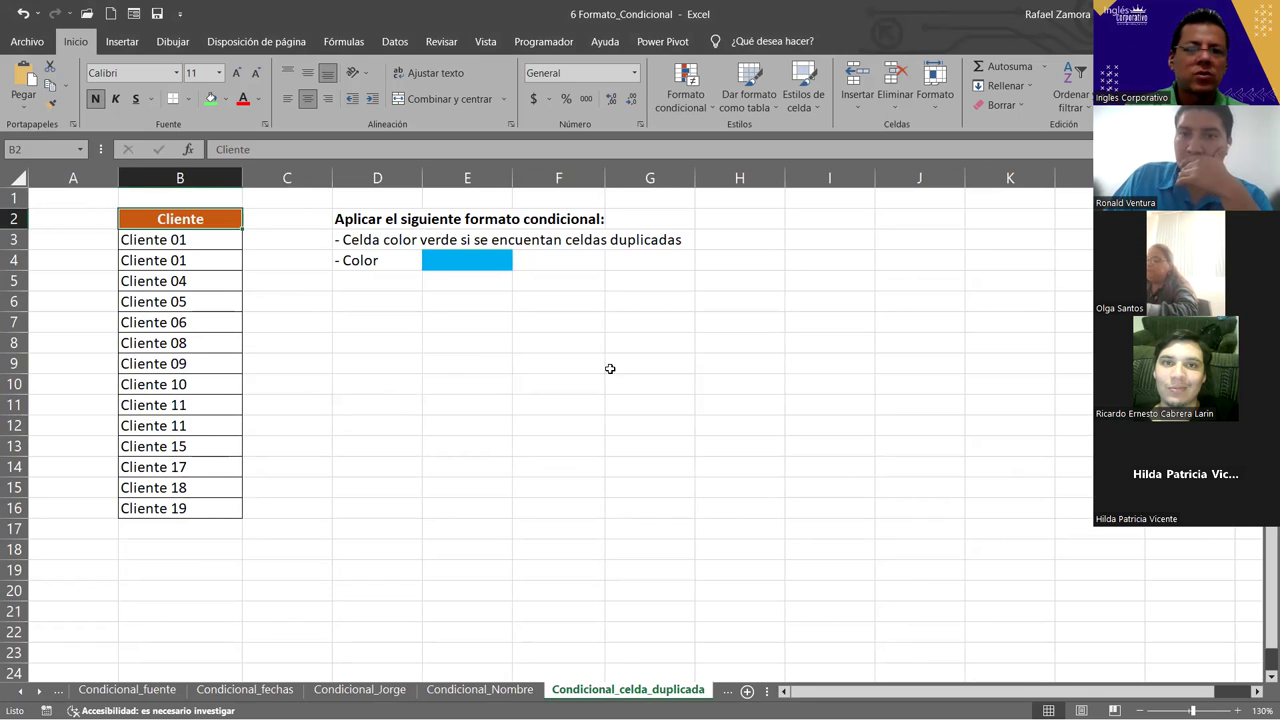
{"action": "double_click", "coordinate": [367, 242]}
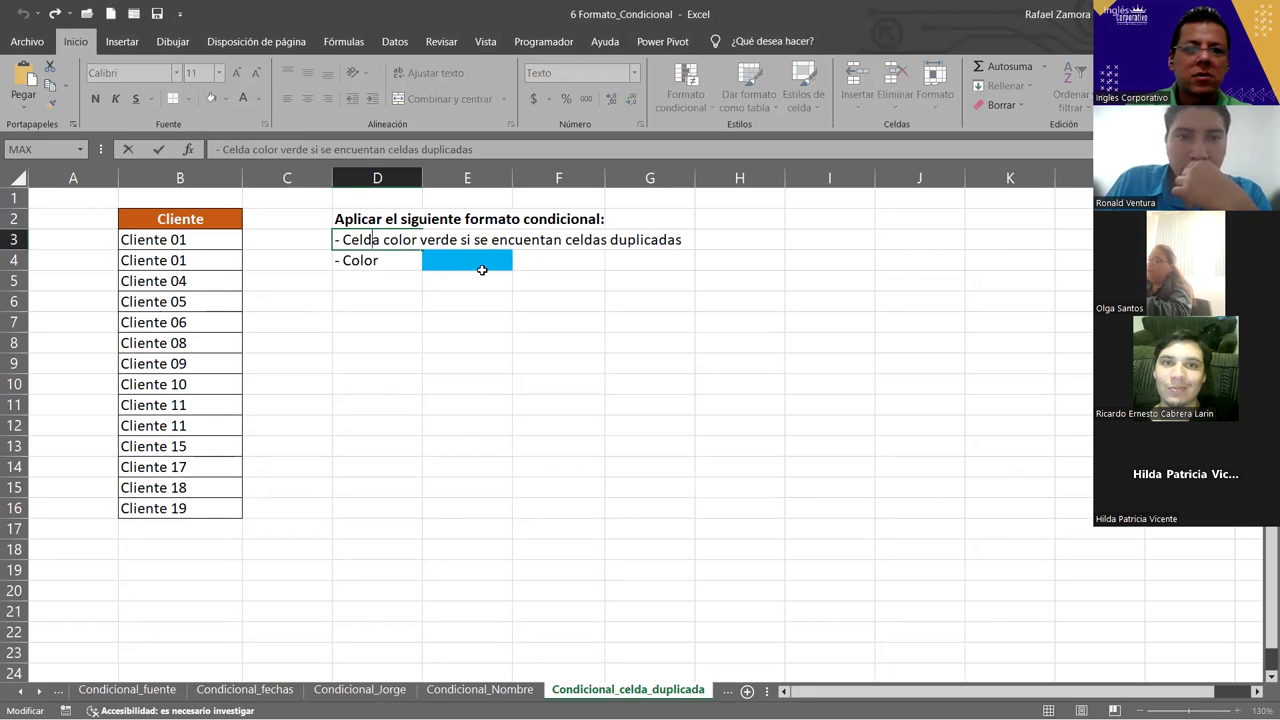
{"action": "left_click_drag", "start_coordinate": [421, 242], "coordinate": [451, 245]}
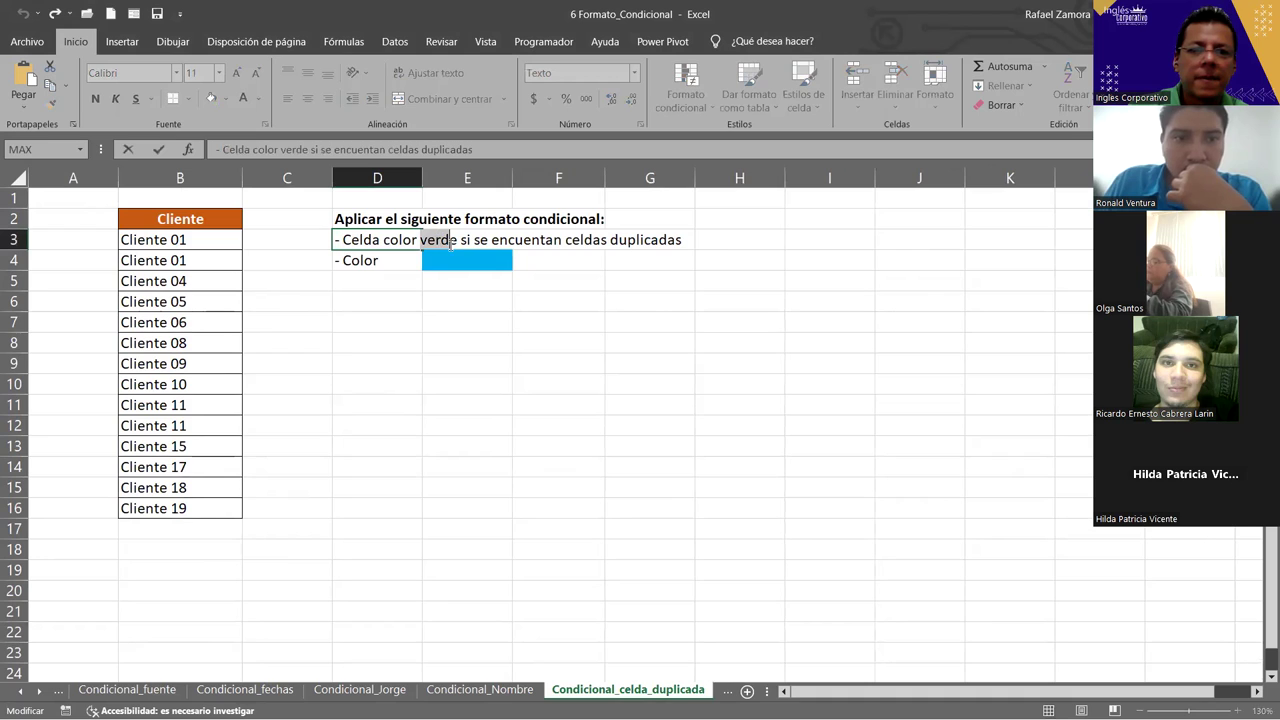
{"action": "type", "text": "ce"}
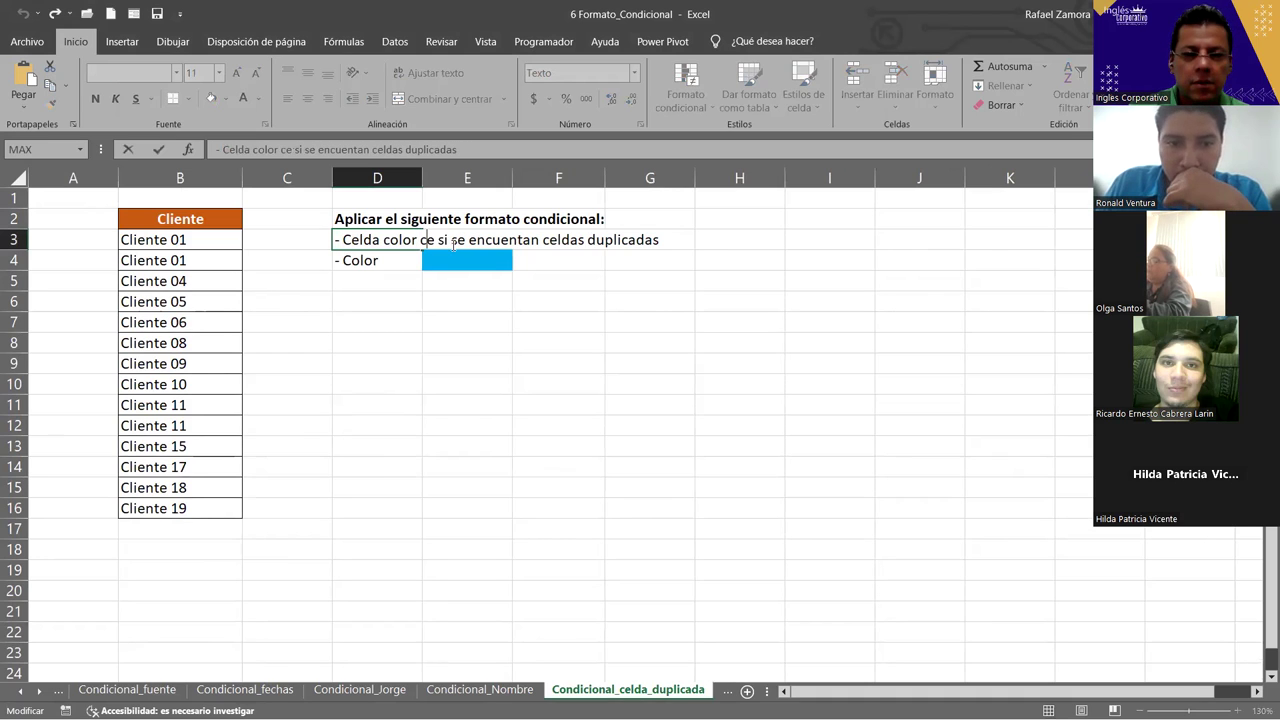
{"action": "type", "text": "leste"}
{"action": "left_click", "coordinate": [579, 388]}
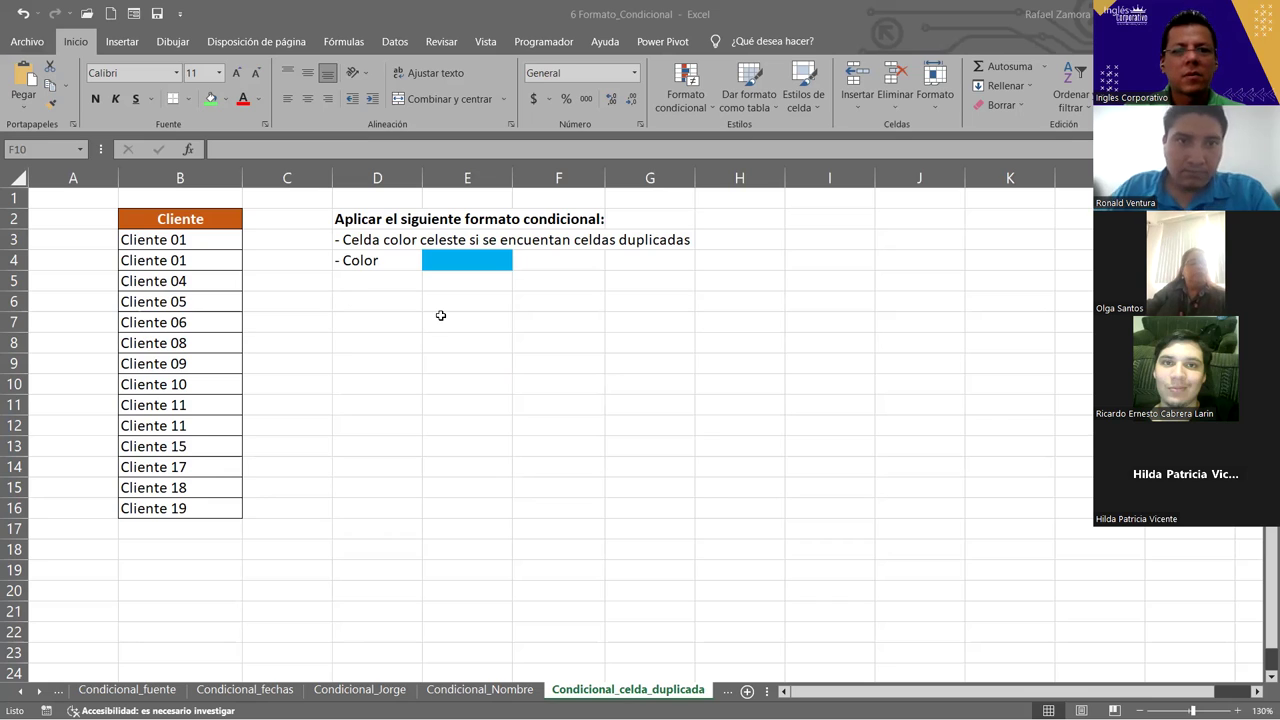
Scroll the sheet tabs until the notas1–3 and Iconos sheets are visible.
{"action": "key", "text": "alt+Tab"}
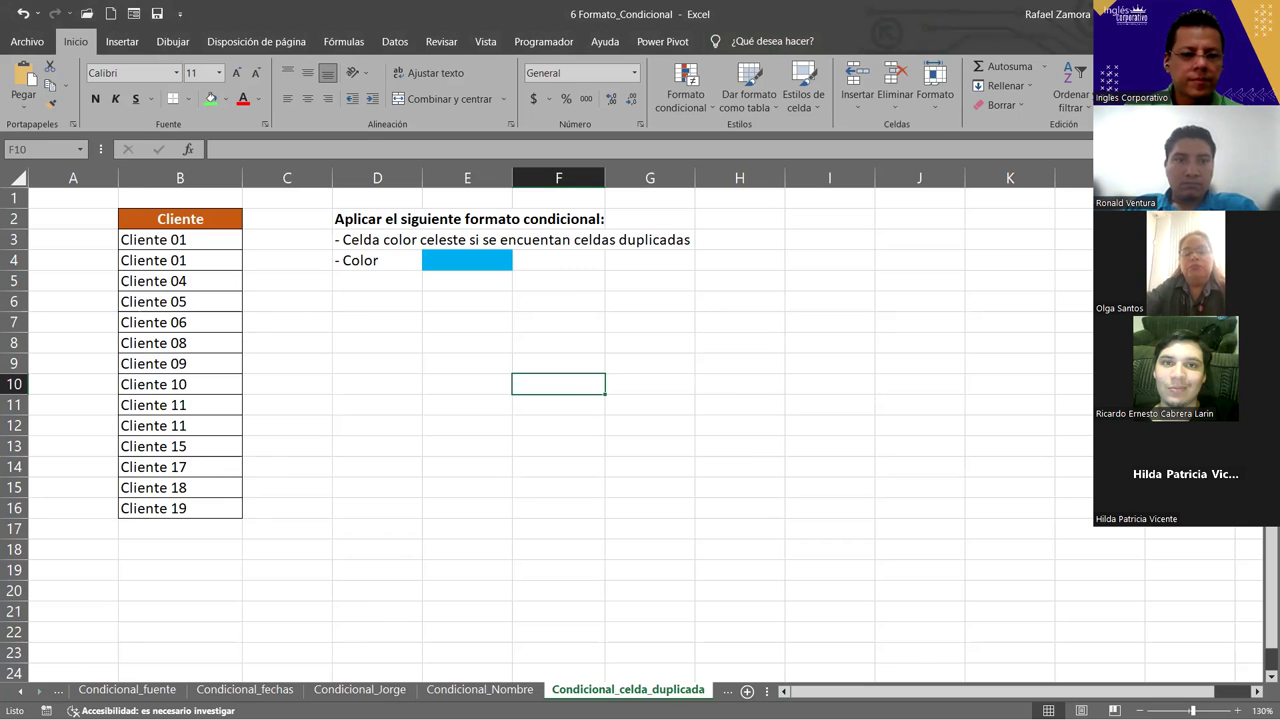
{"action": "left_click", "coordinate": [40, 692]}
{"action": "left_click", "coordinate": [40, 692]}
{"action": "left_click", "coordinate": [40, 692]}
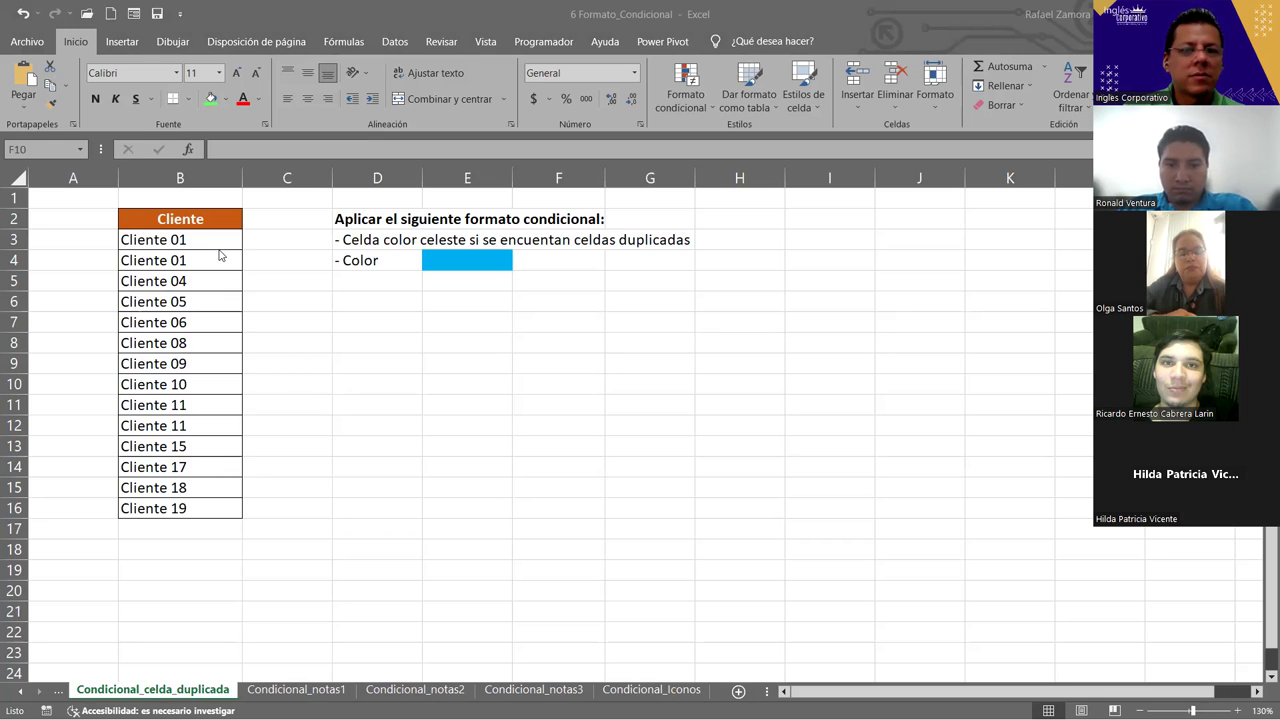
Add a duplicate-values conditional rule on B3:B16 with a light blue fill.
{"action": "left_click_drag", "start_coordinate": [200, 240], "coordinate": [186, 512]}
{"action": "left_click", "coordinate": [686, 100]}
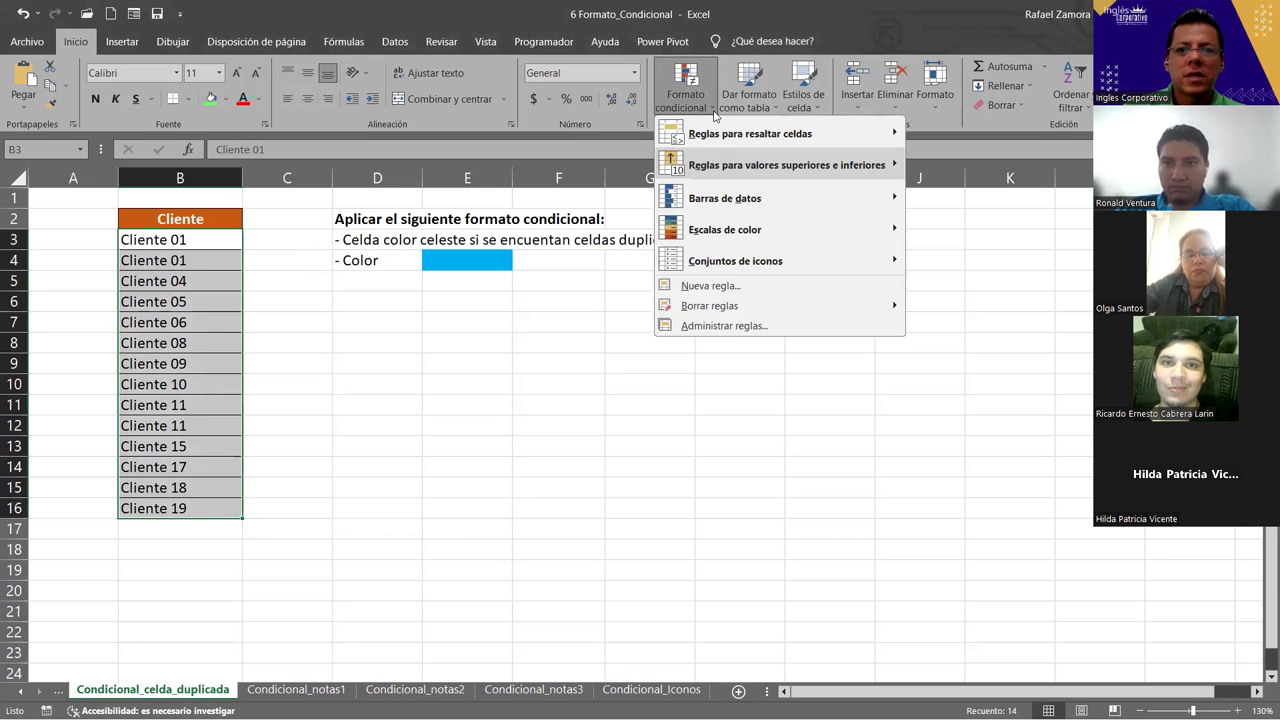
{"action": "left_click", "coordinate": [706, 287]}
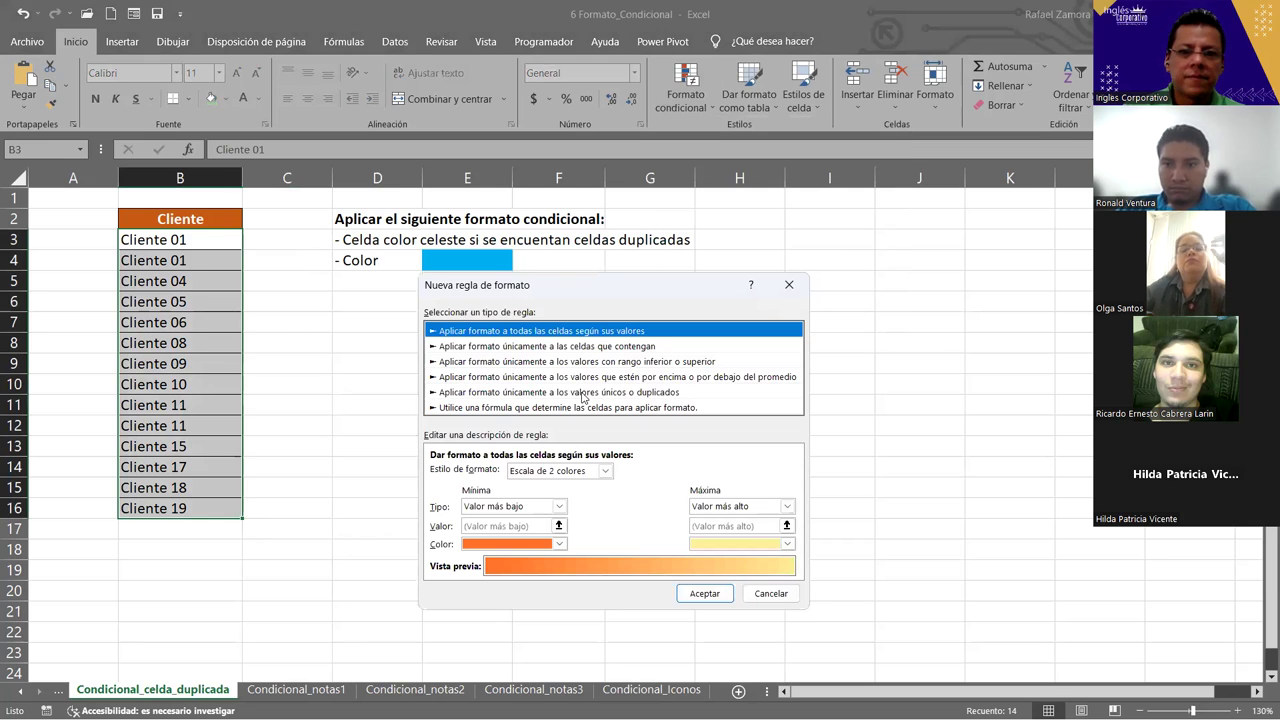
{"action": "left_click", "coordinate": [585, 391]}
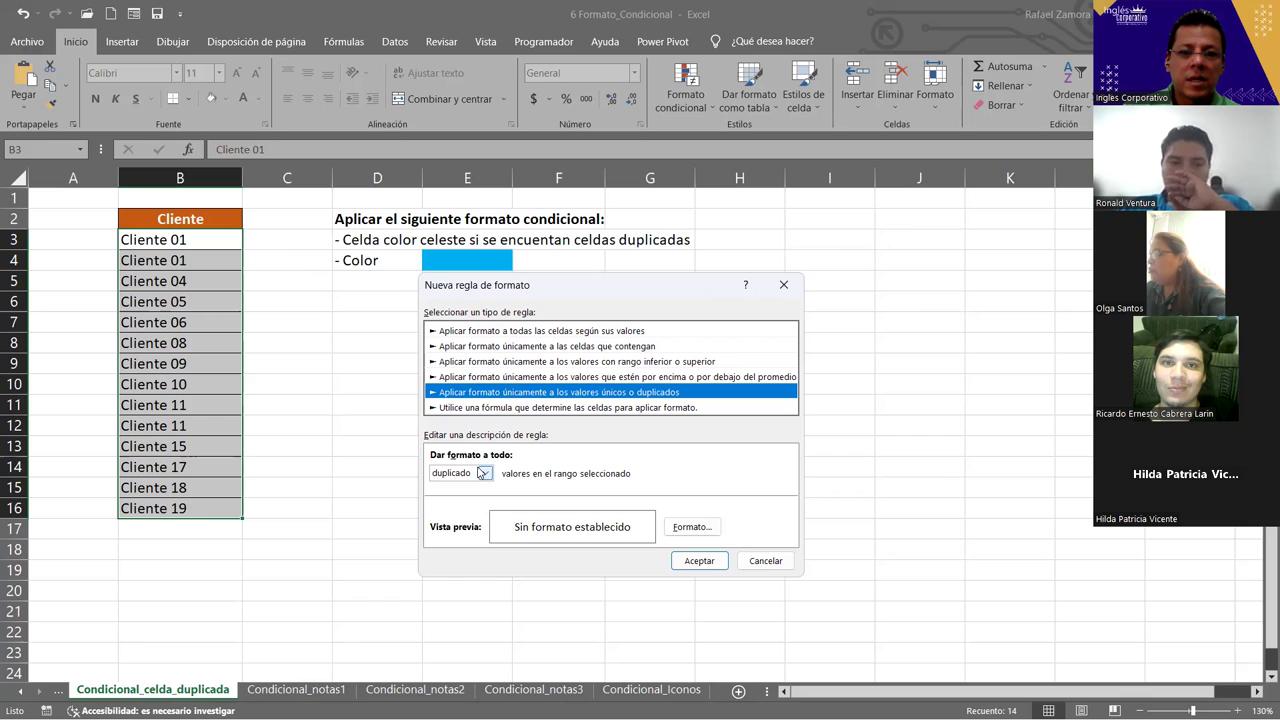
{"action": "left_click", "coordinate": [691, 526]}
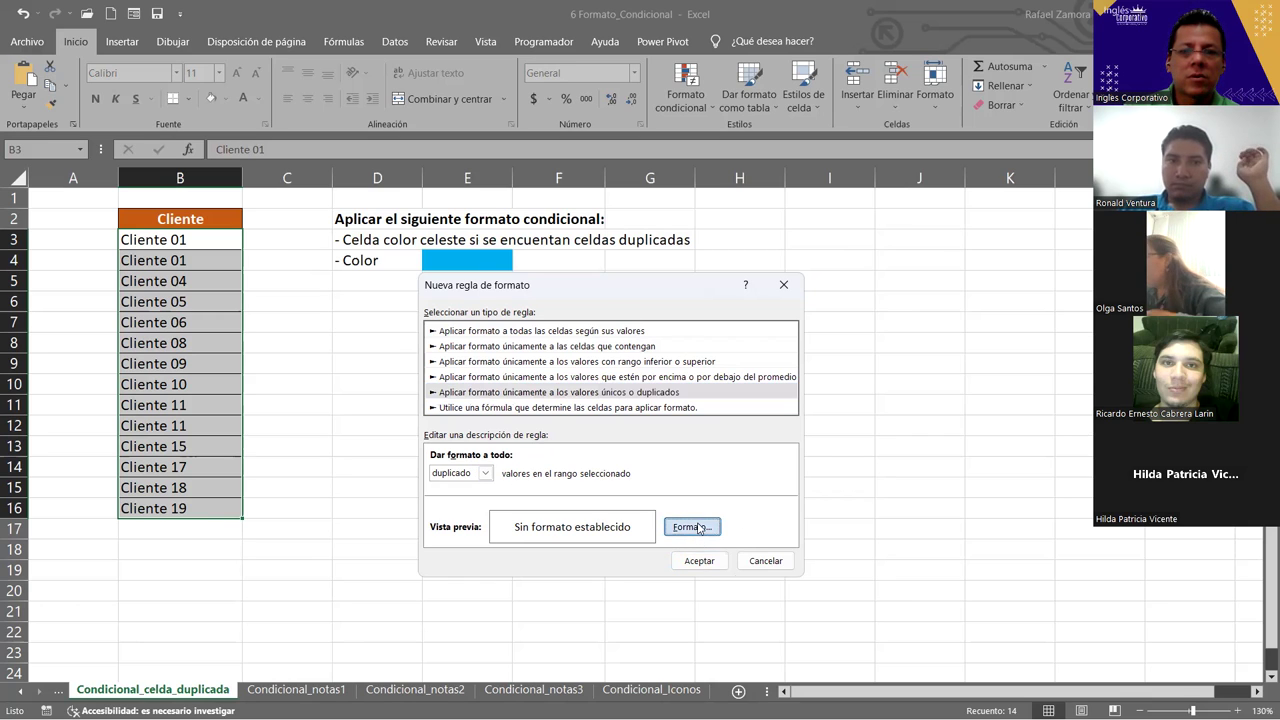
{"action": "left_click", "coordinate": [605, 209]}
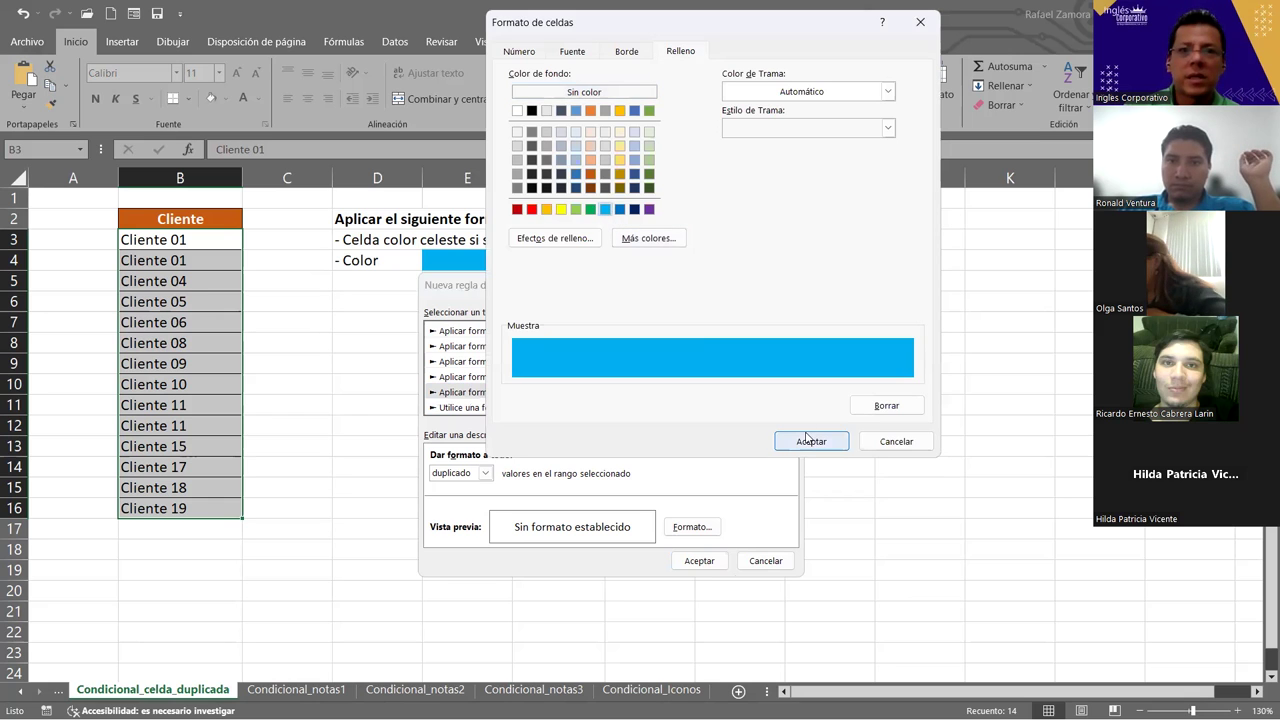
{"action": "left_click", "coordinate": [811, 441]}
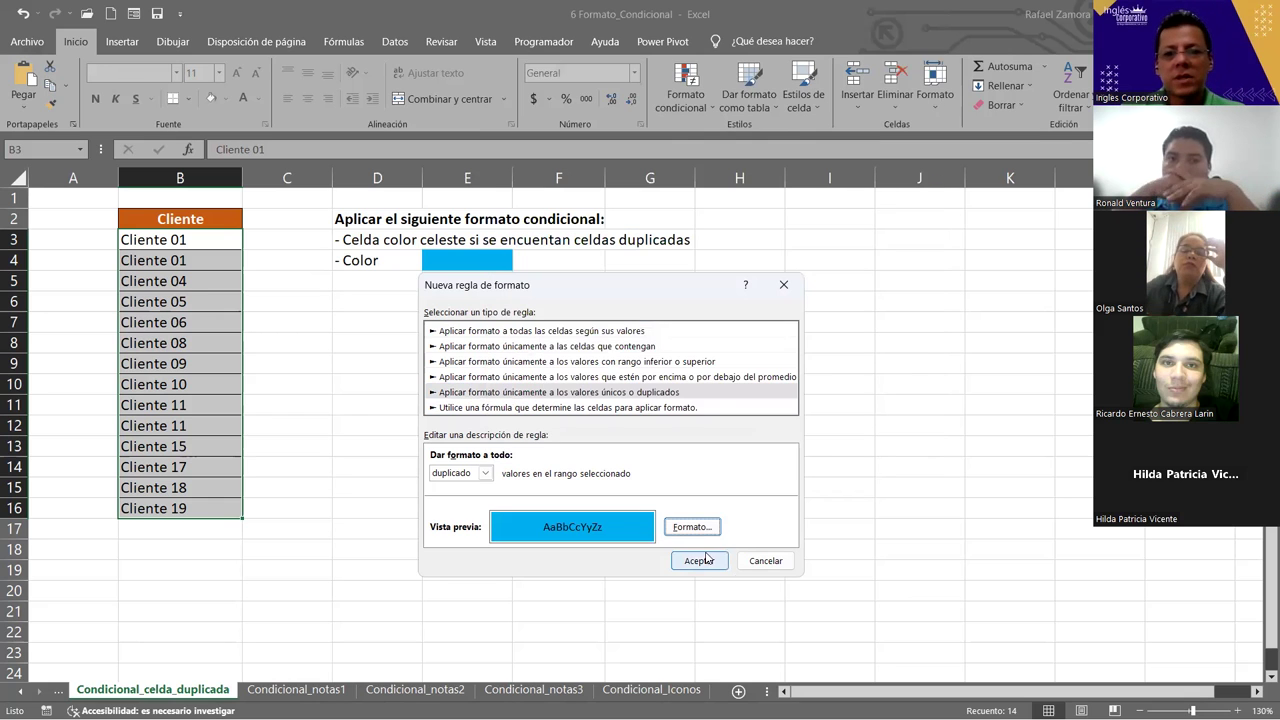
{"action": "key", "text": "Return"}
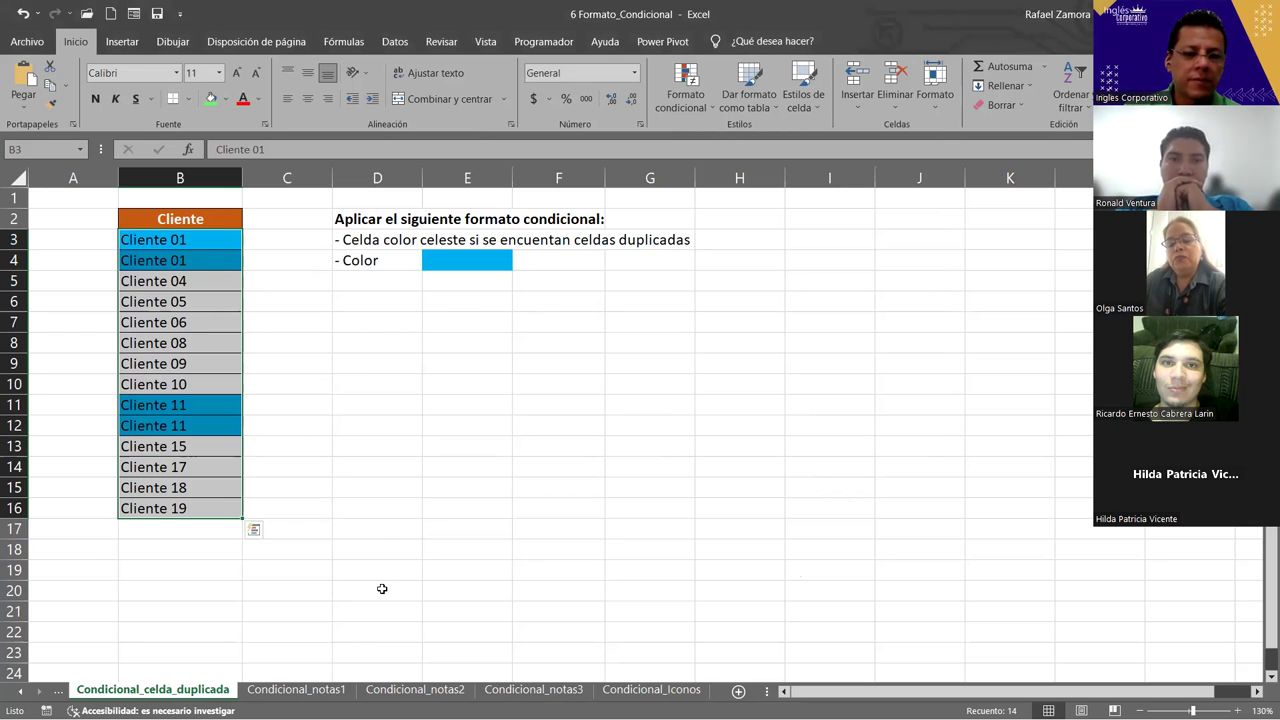
Browse the notas1, notas2, notas3 and Iconos sheets, settling on Condicional_notas3.
{"action": "left_click", "coordinate": [294, 690]}
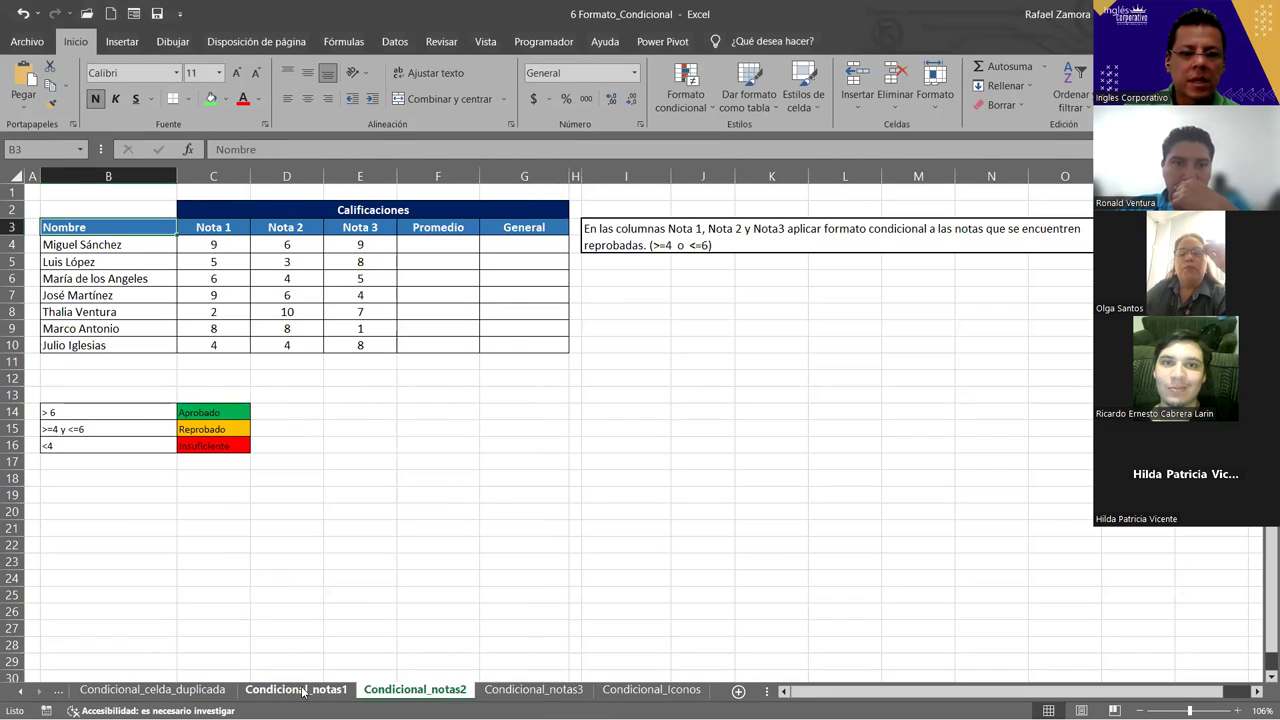
{"action": "left_click", "coordinate": [414, 690]}
{"action": "left_click", "coordinate": [534, 690]}
{"action": "left_click", "coordinate": [651, 690]}
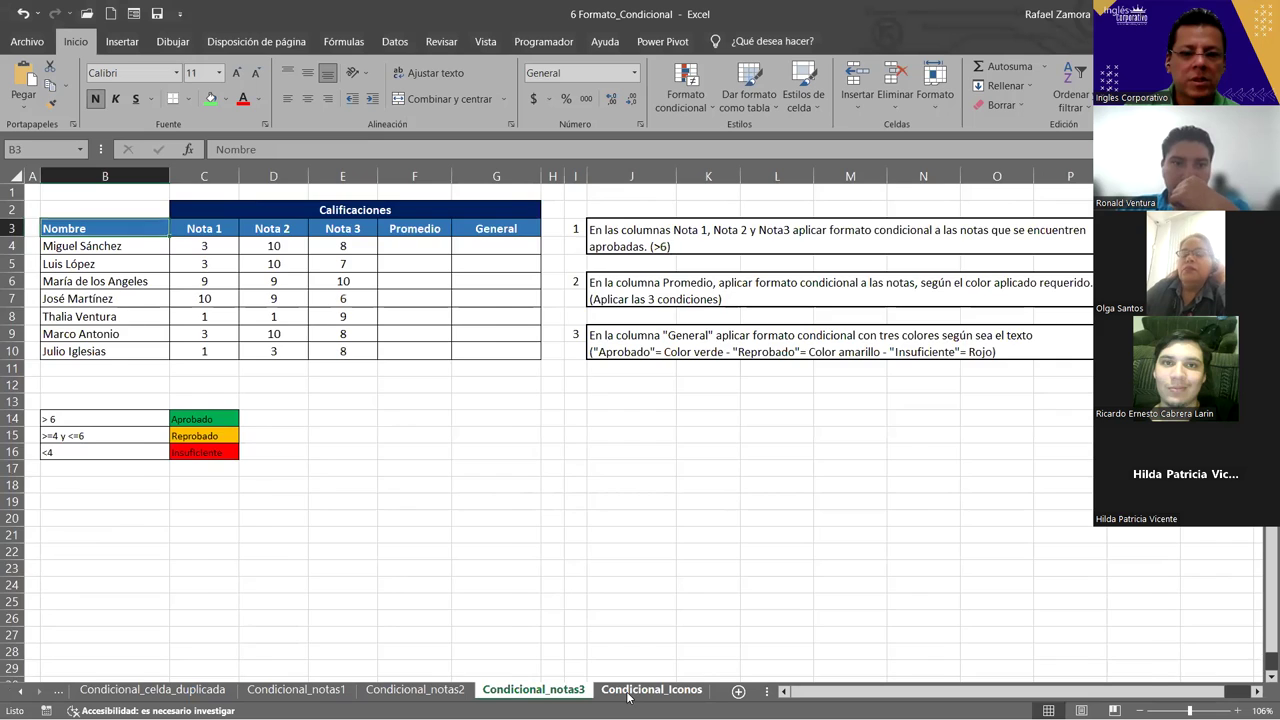
{"action": "left_click", "coordinate": [534, 690]}
{"action": "left_click", "coordinate": [651, 690]}
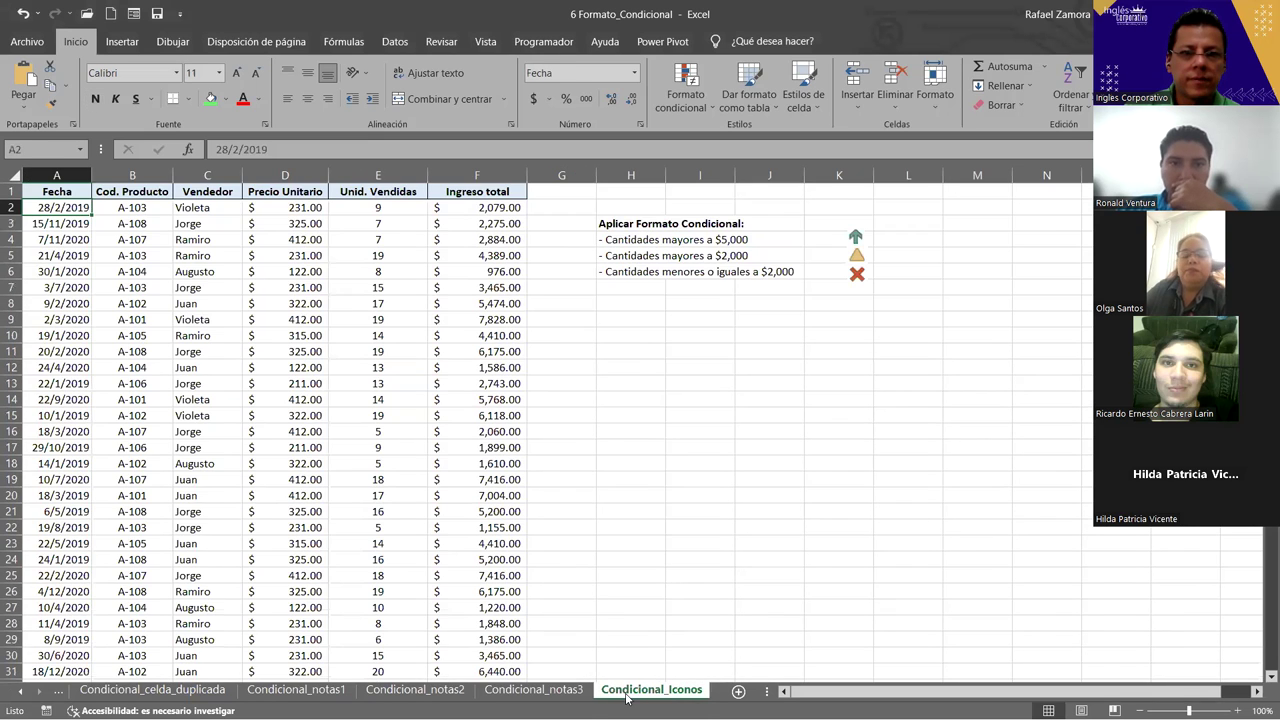
{"action": "left_click", "coordinate": [519, 692]}
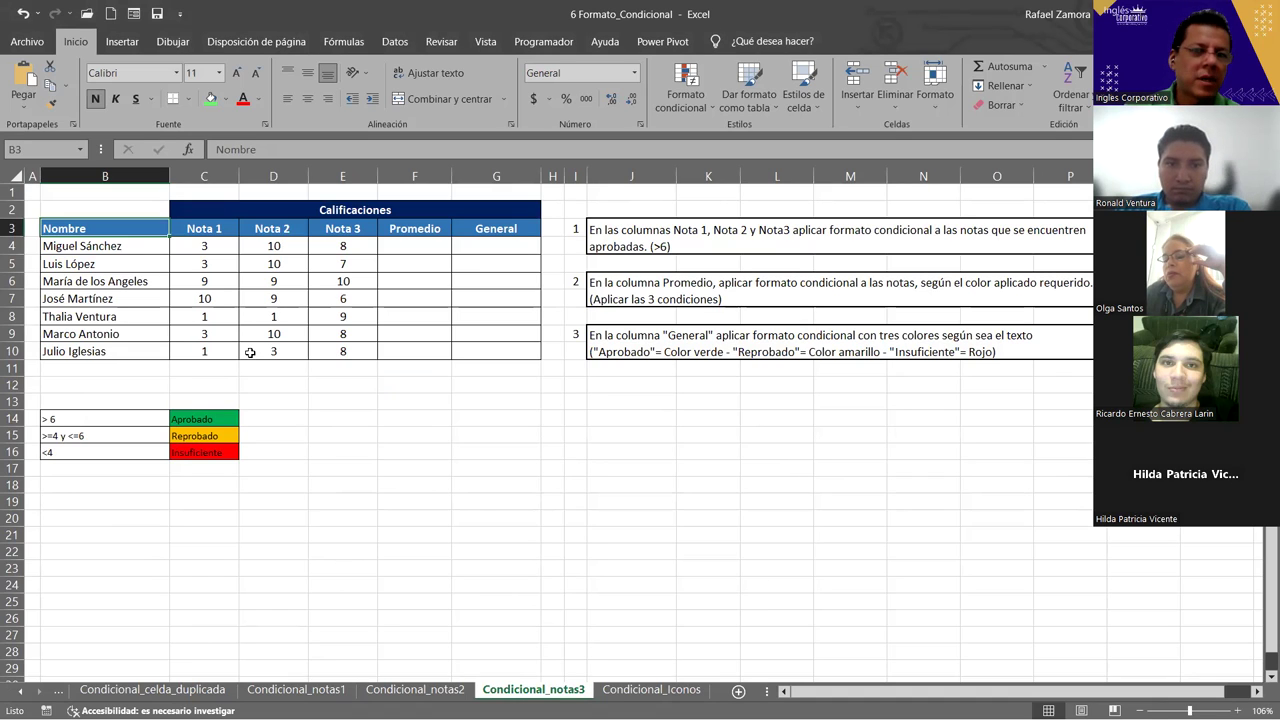
{"action": "left_click", "coordinate": [415, 689]}
{"action": "left_click", "coordinate": [533, 689]}
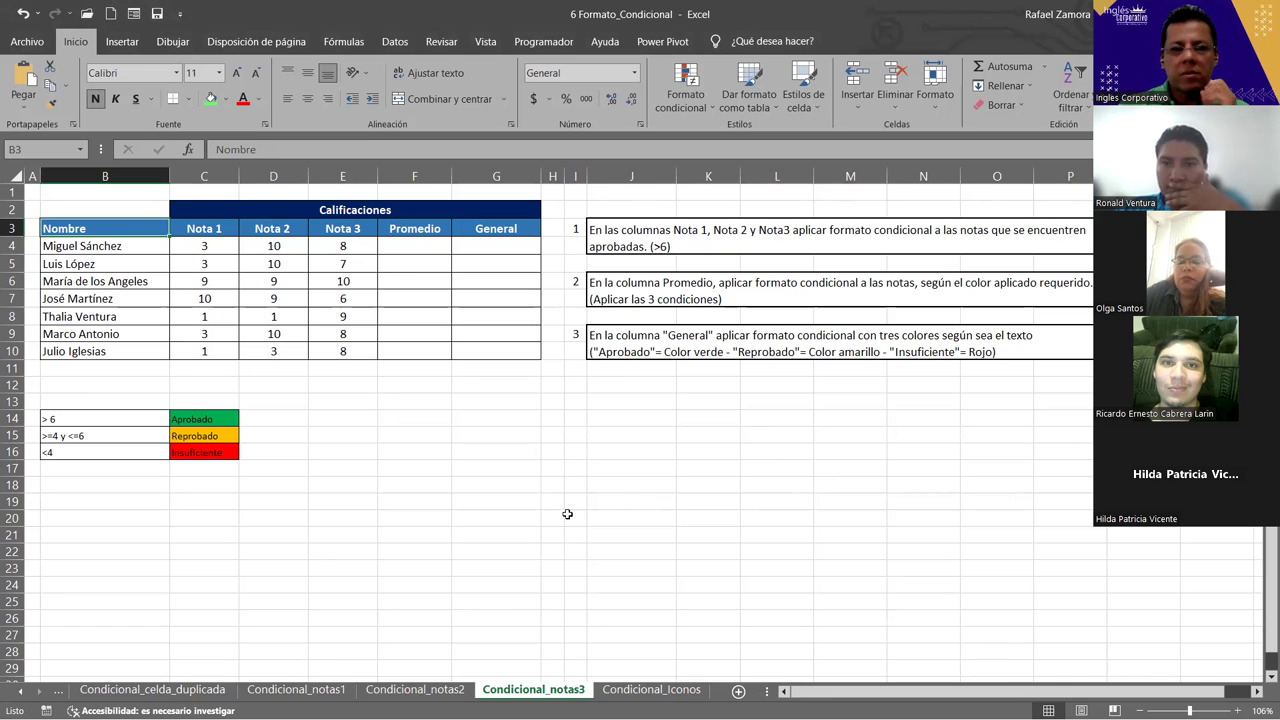
Try a sum formula in F4, then clear it.
{"action": "scroll", "coordinate": [441, 476], "scroll_direction": "up", "scroll_amount": 2}
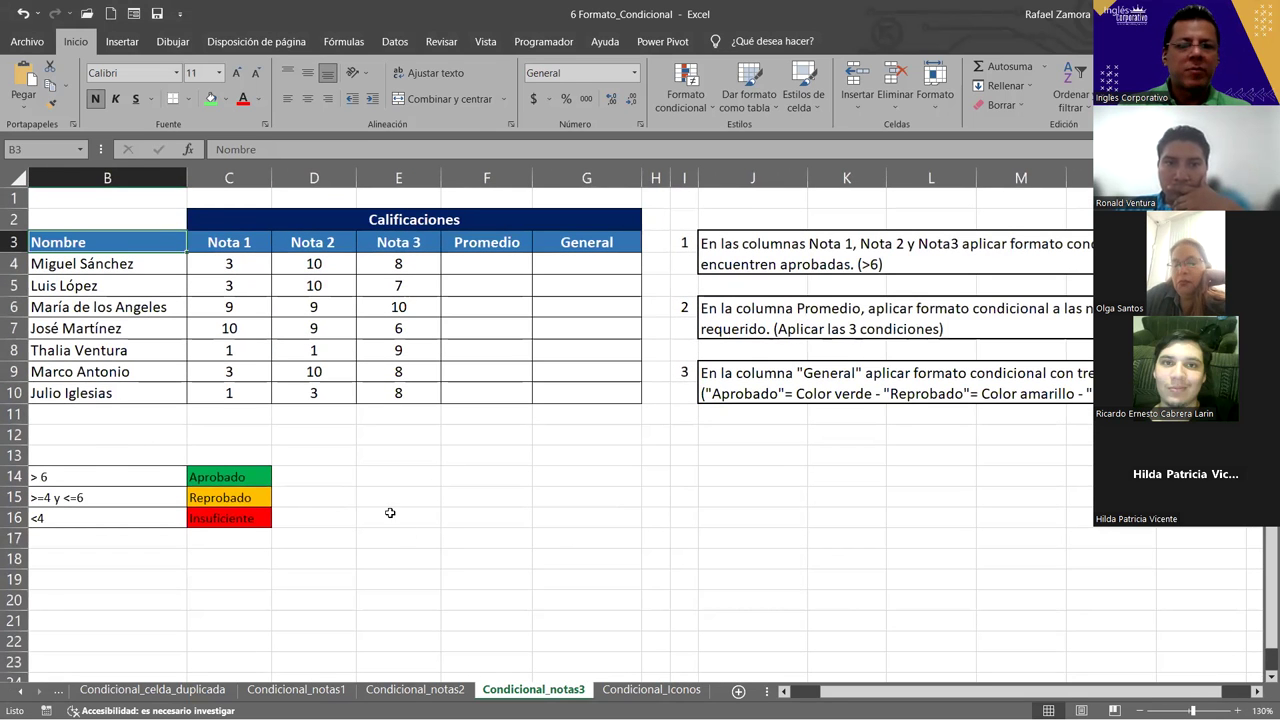
{"action": "scroll", "coordinate": [1260, 632], "scroll_direction": "left", "scroll_amount": 1}
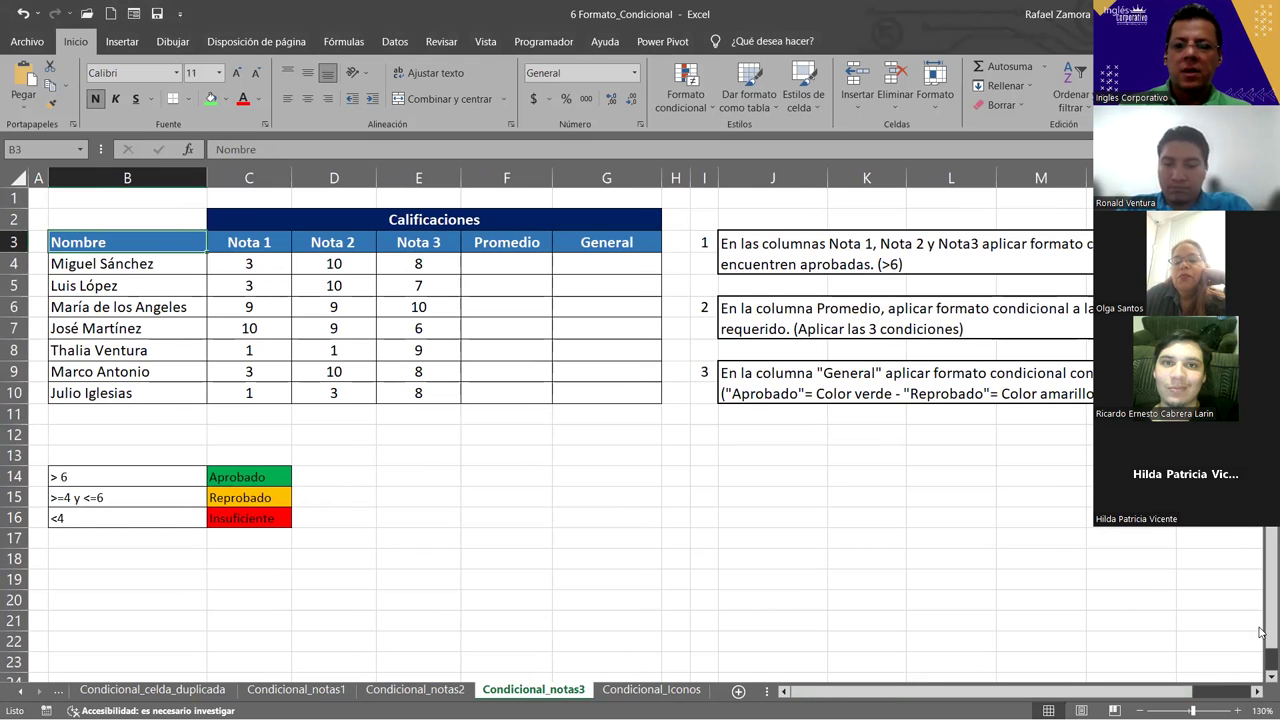
{"action": "left_click", "coordinate": [503, 264]}
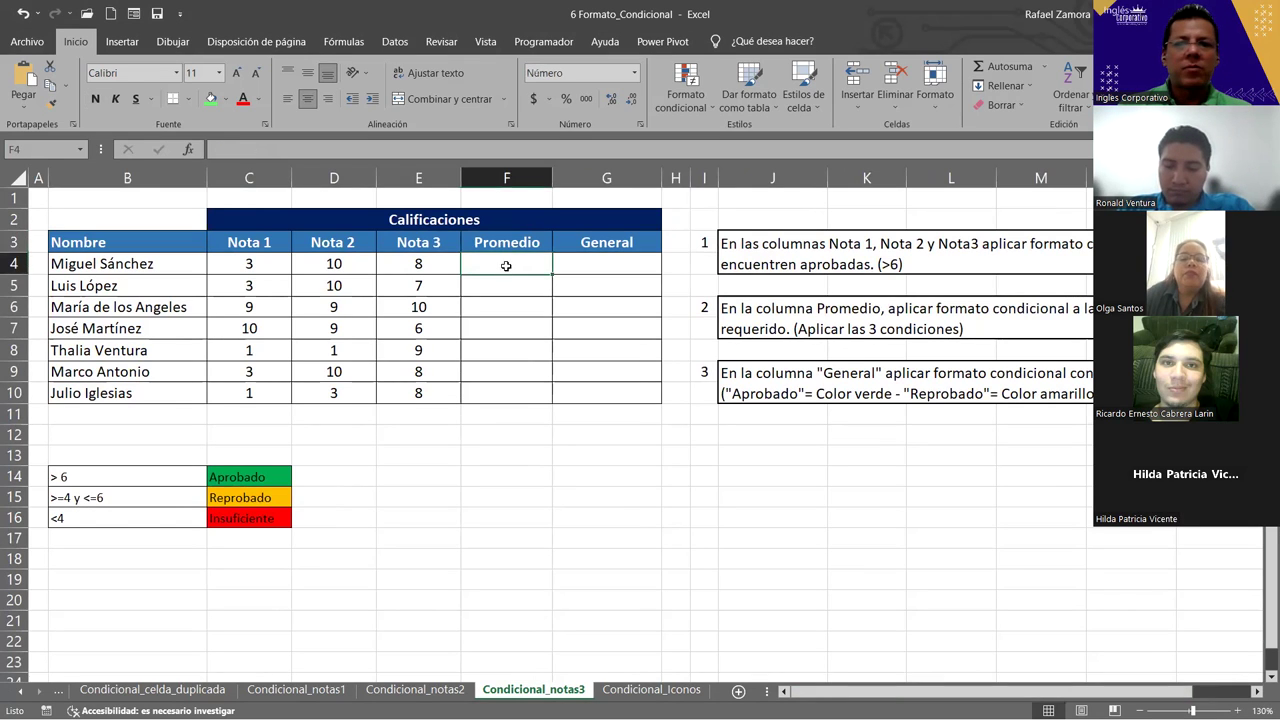
{"action": "key", "text": "F2"}
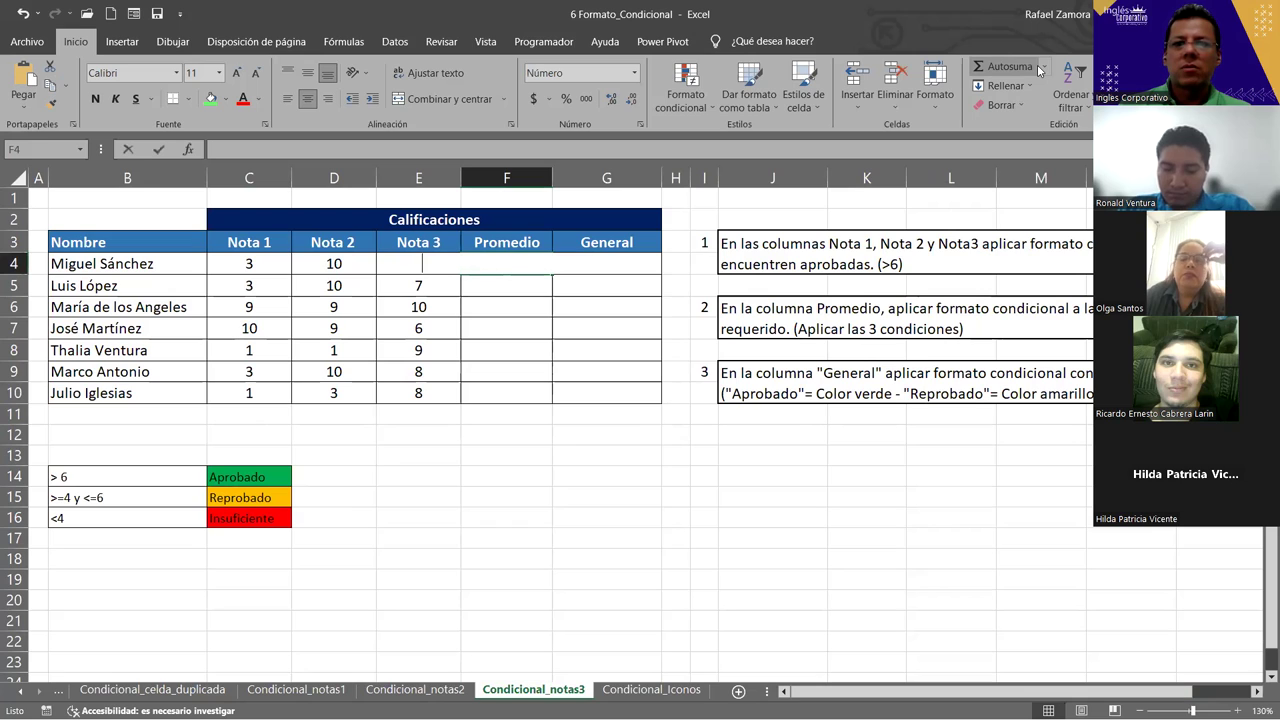
{"action": "double_click", "coordinate": [1005, 66]}
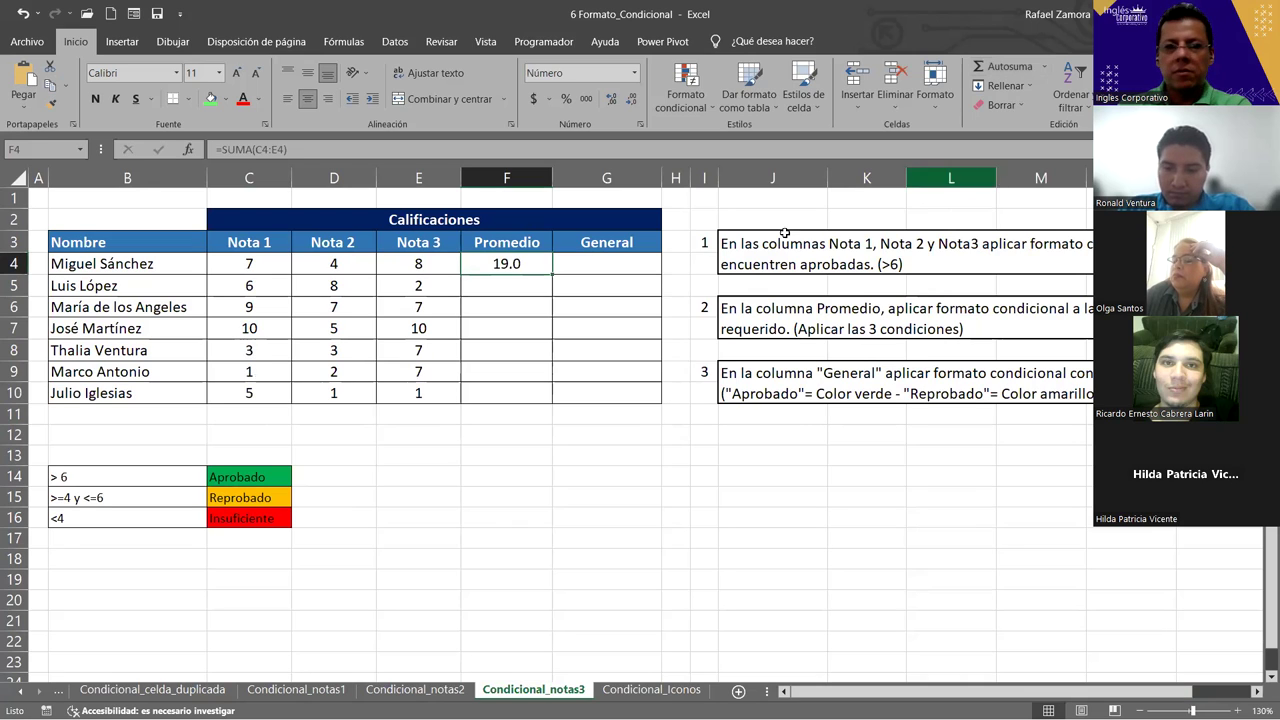
{"action": "double_click", "coordinate": [490, 264]}
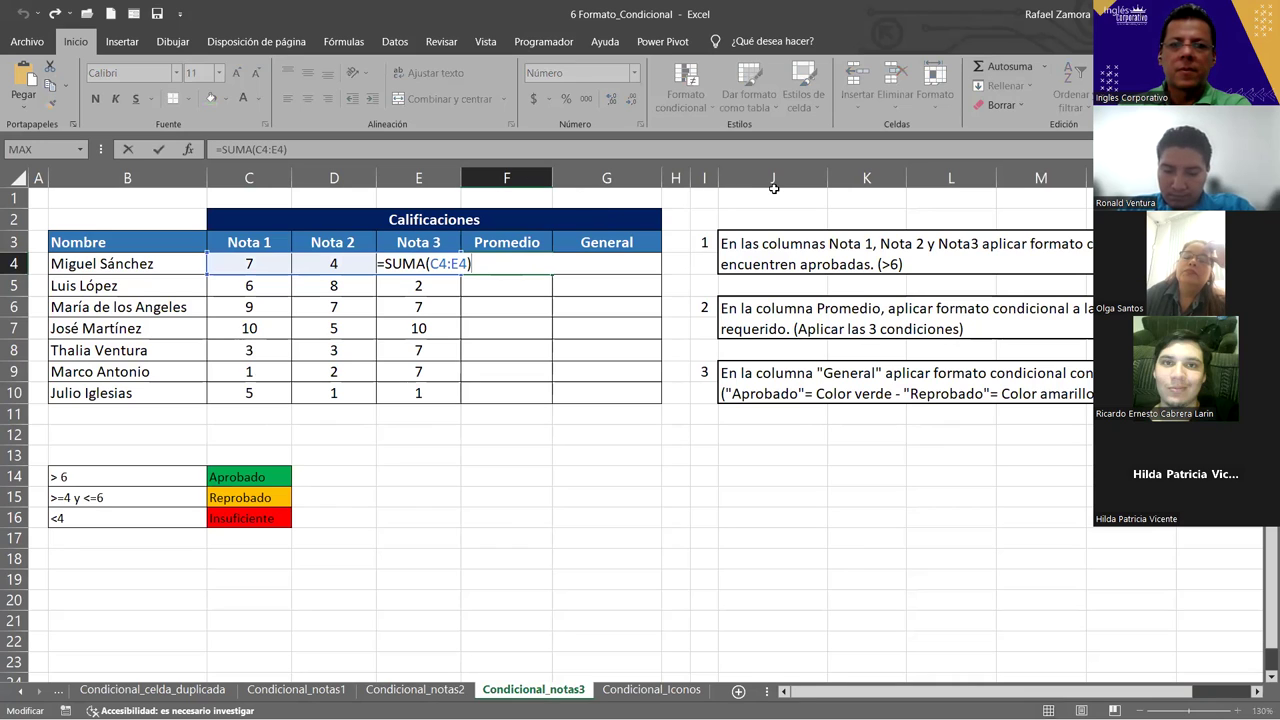
{"action": "key", "text": "BackSpace"}
{"action": "key", "text": "BackSpace"}
{"action": "key", "text": "BackSpace"}
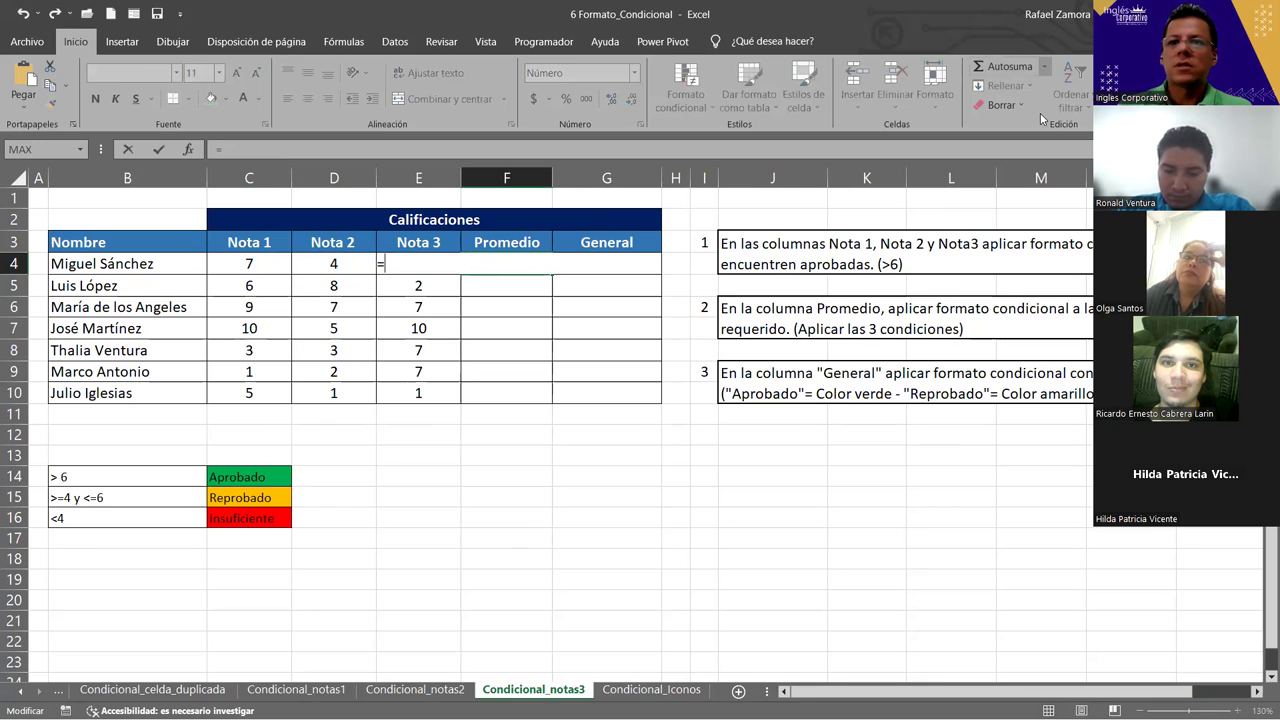
{"action": "key", "text": "Escape"}
{"action": "key", "text": "Delete"}
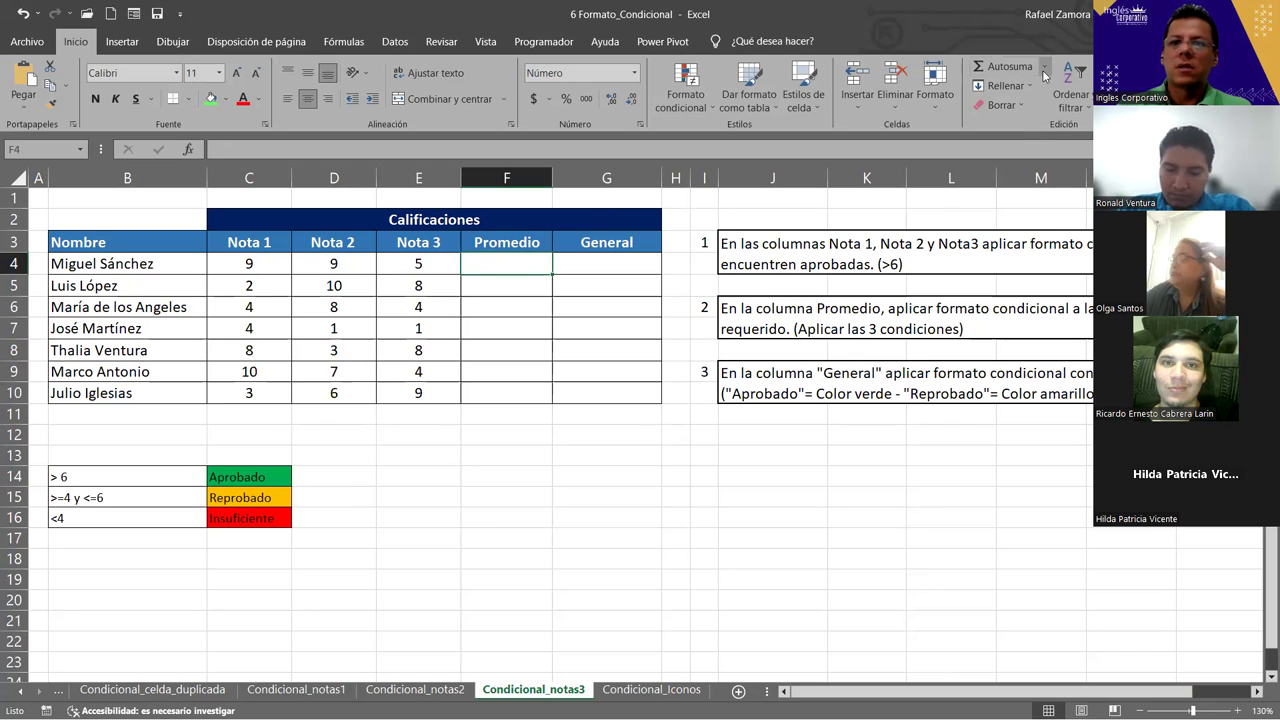
Enter the Promedio average in F4 and fill it down to F10.
{"action": "left_click", "coordinate": [1043, 76]}
{"action": "left_click", "coordinate": [1035, 106]}
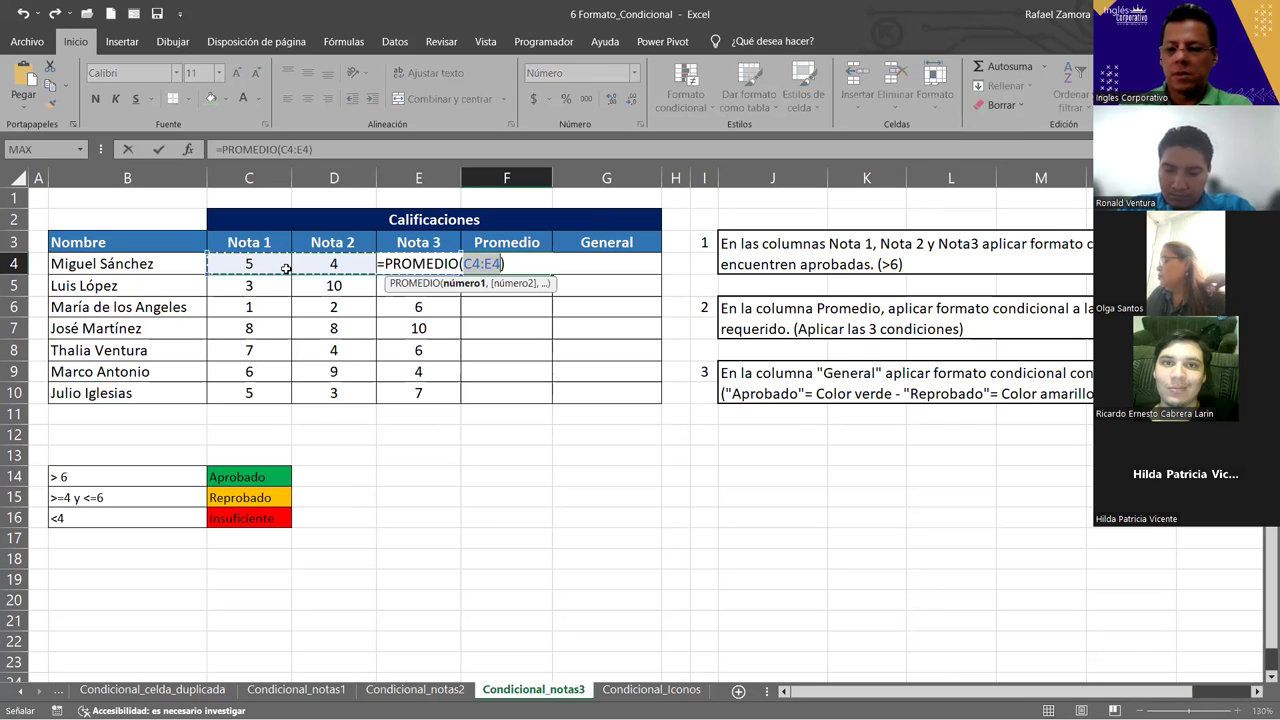
{"action": "key", "text": "ctrl+Return"}
{"action": "left_click_drag", "start_coordinate": [553, 272], "coordinate": [549, 403]}
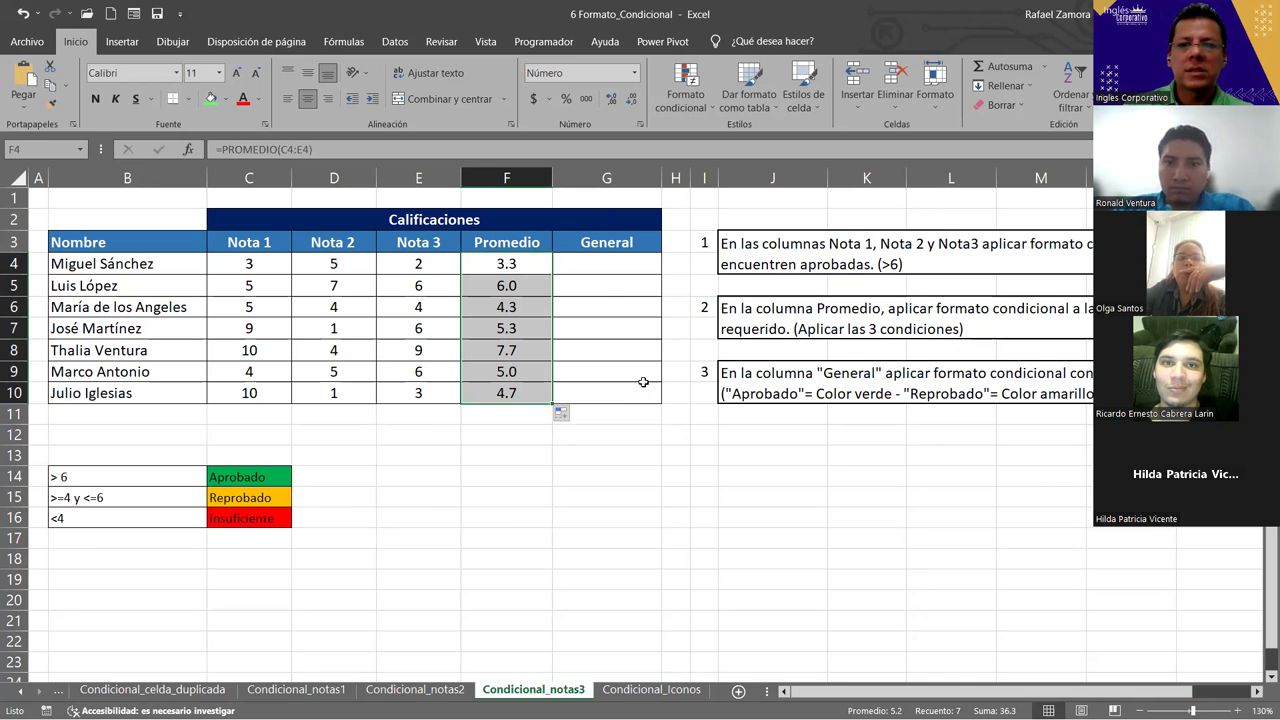
Check the Aprobado/Reprobado/Insuficiente legend, widen column G slightly, and select G4.
{"action": "left_click", "coordinate": [212, 479]}
{"action": "left_click", "coordinate": [257, 497]}
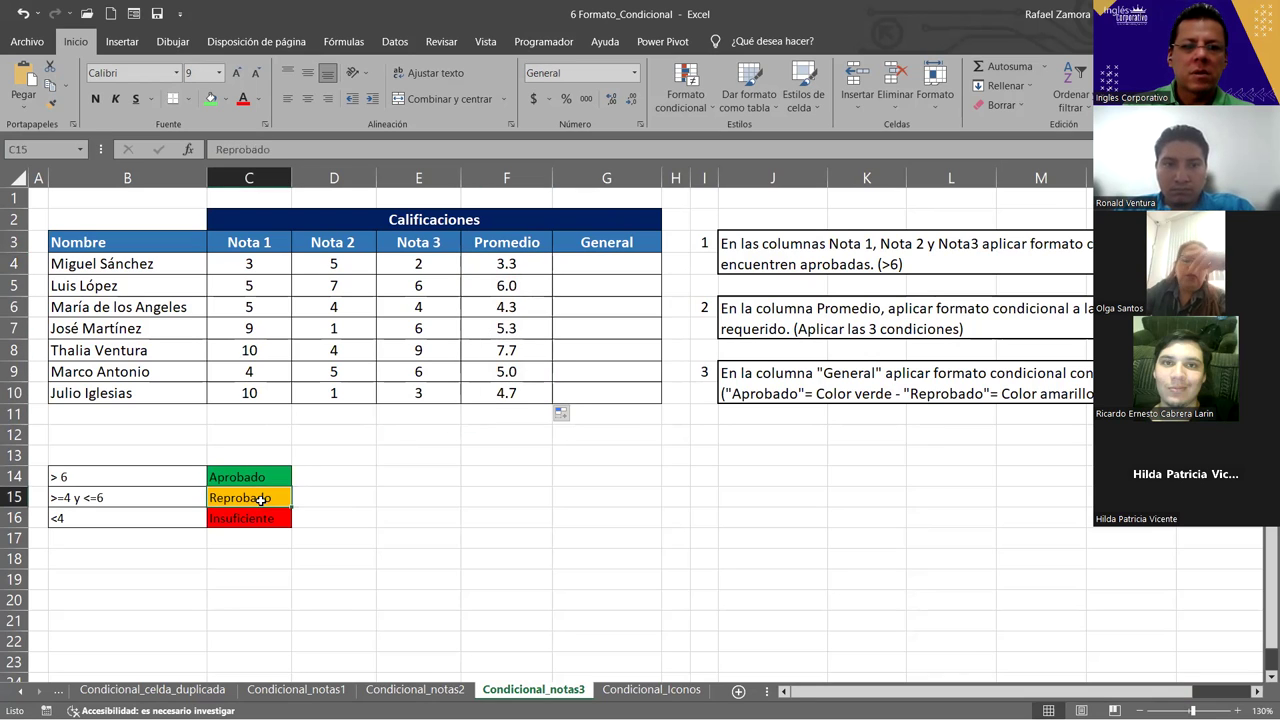
{"action": "left_click", "coordinate": [258, 521]}
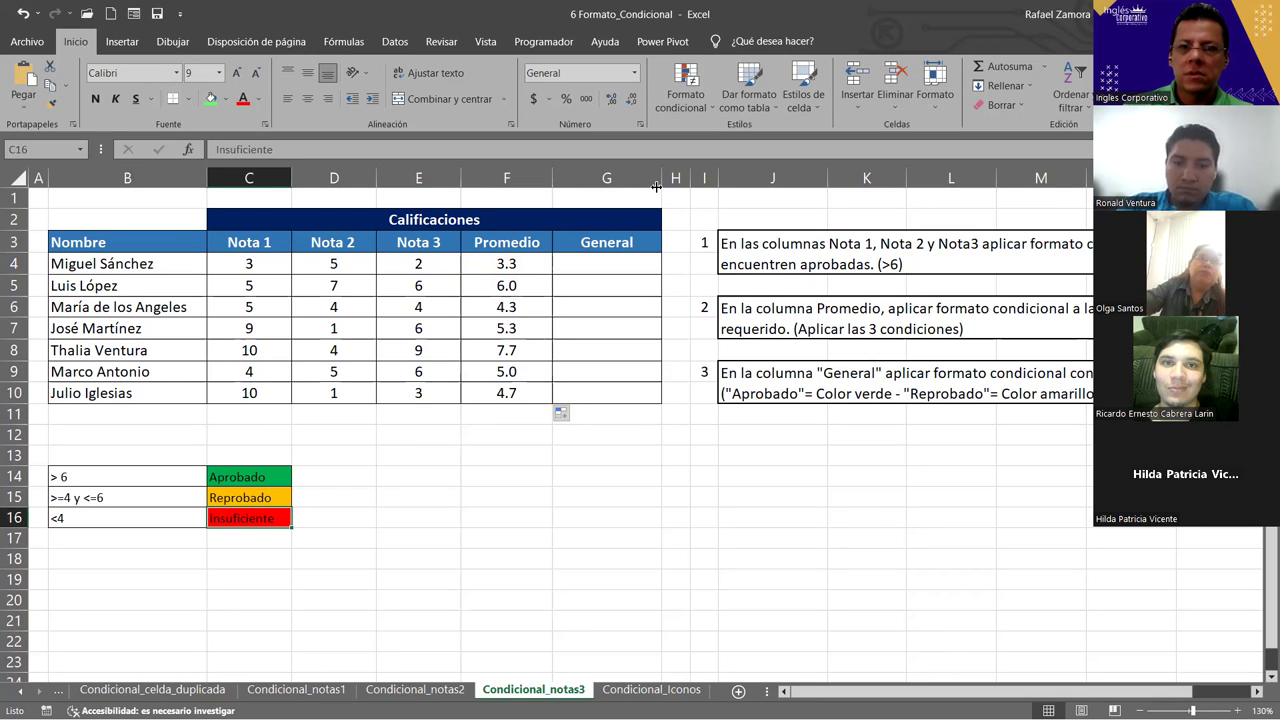
{"action": "left_click_drag", "start_coordinate": [656, 186], "coordinate": [669, 186]}
{"action": "left_click", "coordinate": [100, 478]}
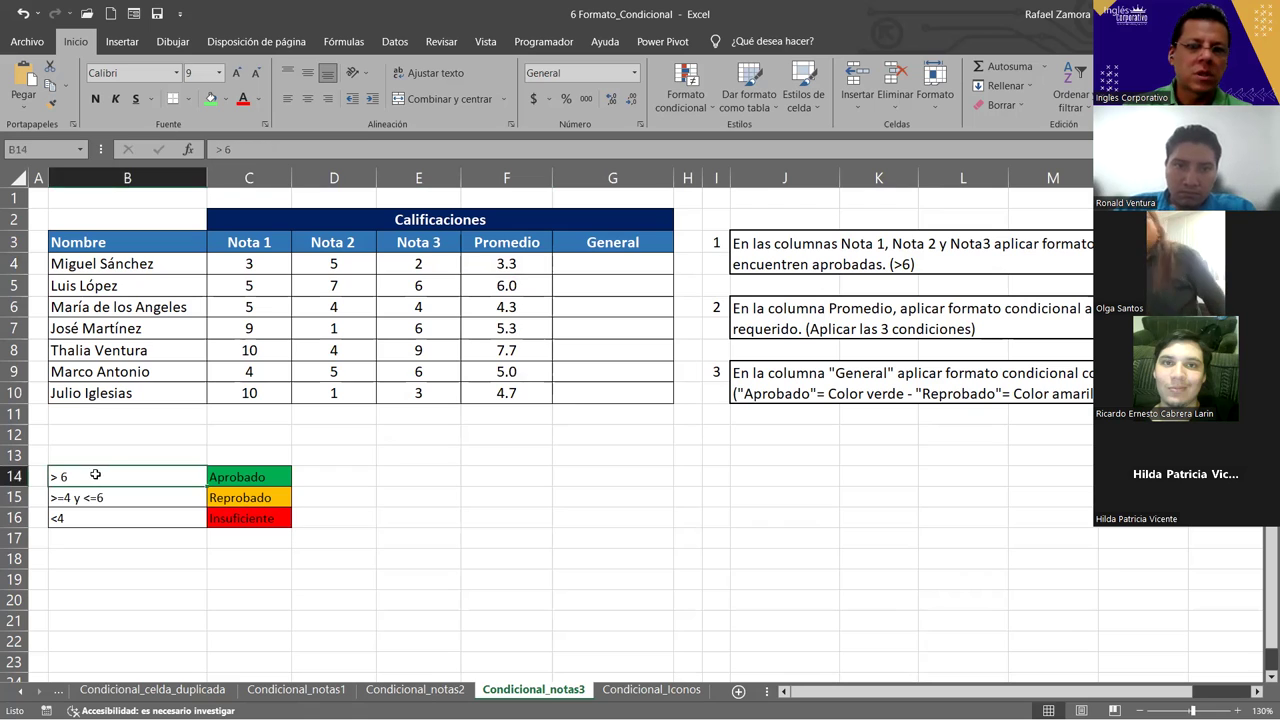
{"action": "left_click", "coordinate": [650, 266]}
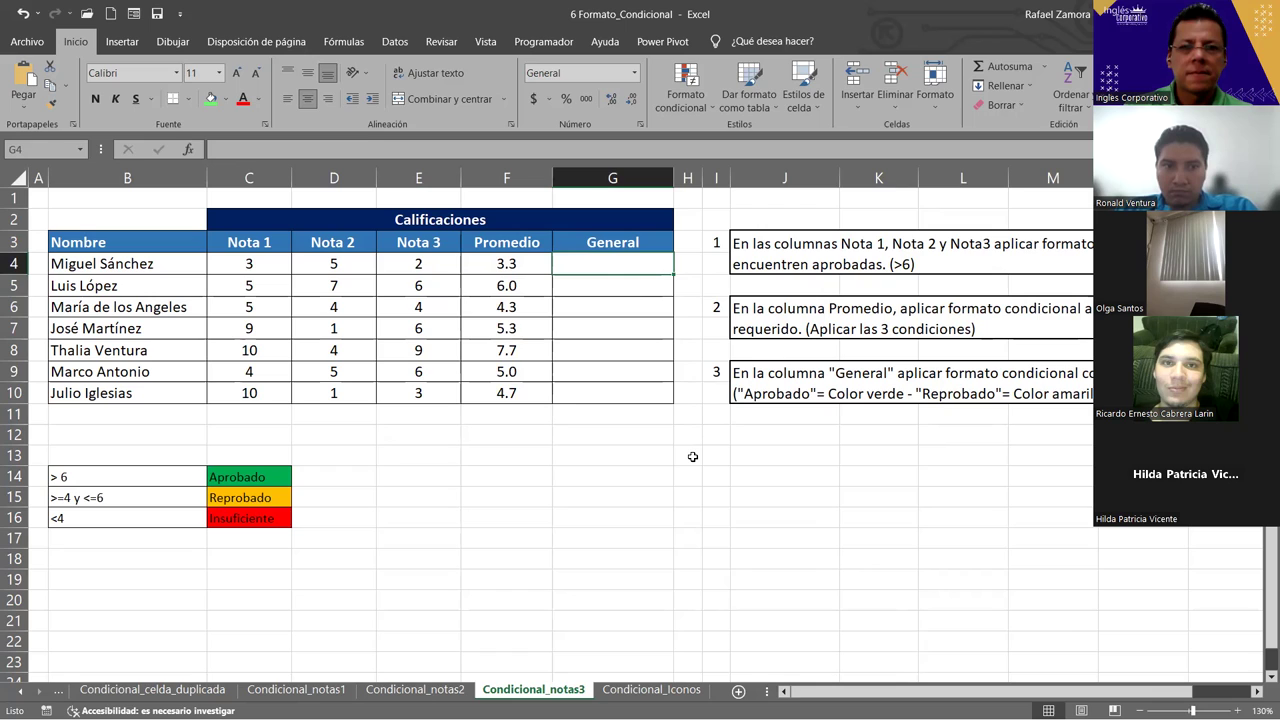
Begin the G4 formula as =SI(F4>6,"Aprobado", ...
{"action": "type", "text": ")"}
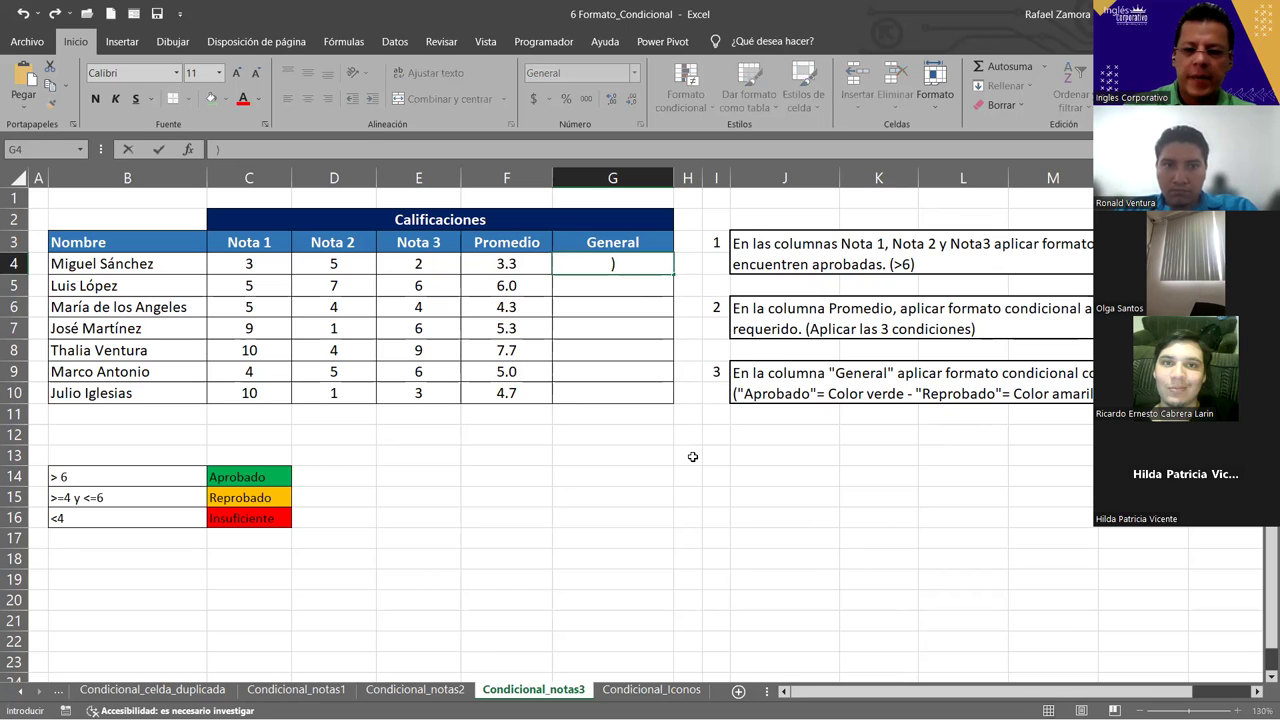
{"action": "type", "text": "="}
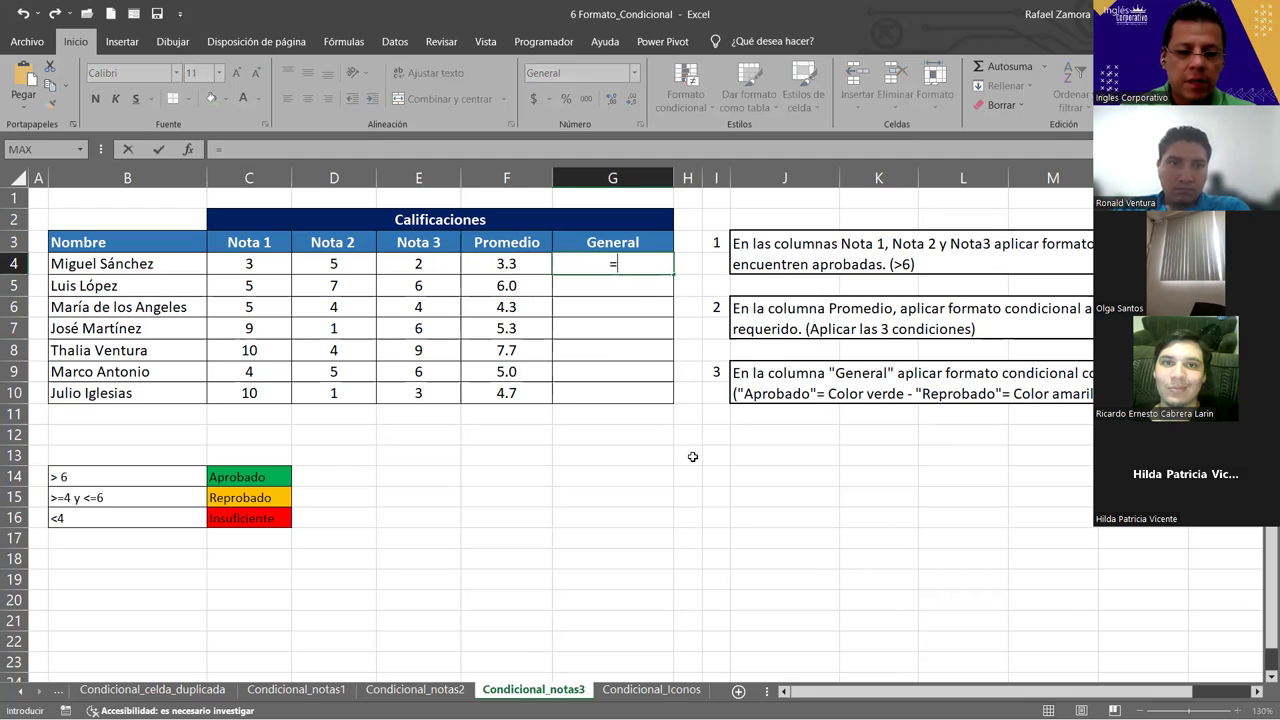
{"action": "type", "text": "si"}
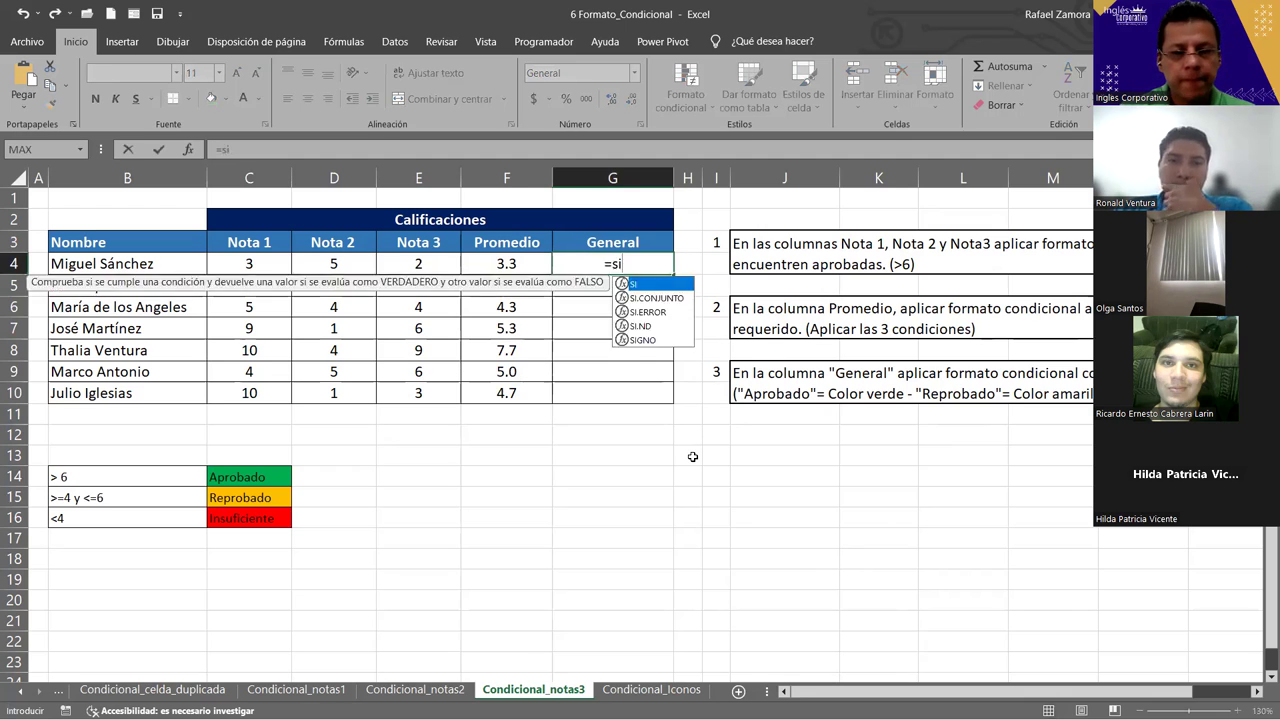
{"action": "key", "text": "Tab"}
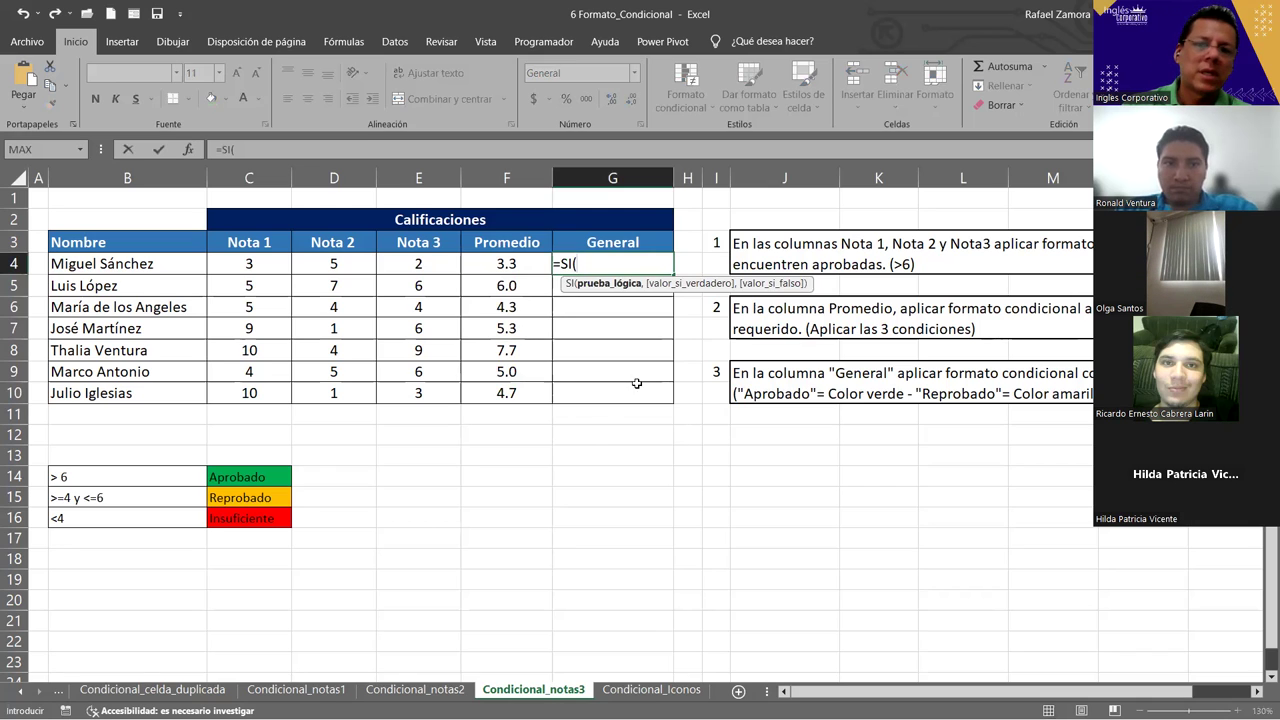
{"action": "left_click", "coordinate": [516, 264]}
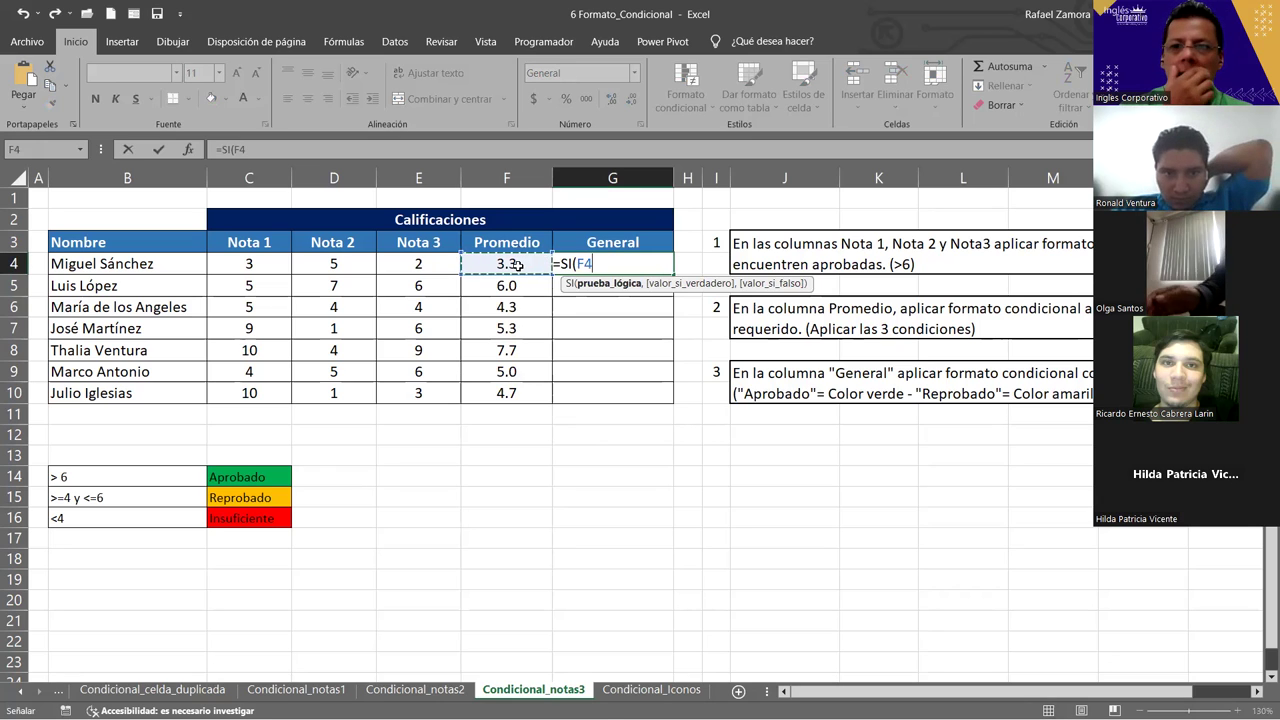
{"action": "type", "text": ">6"}
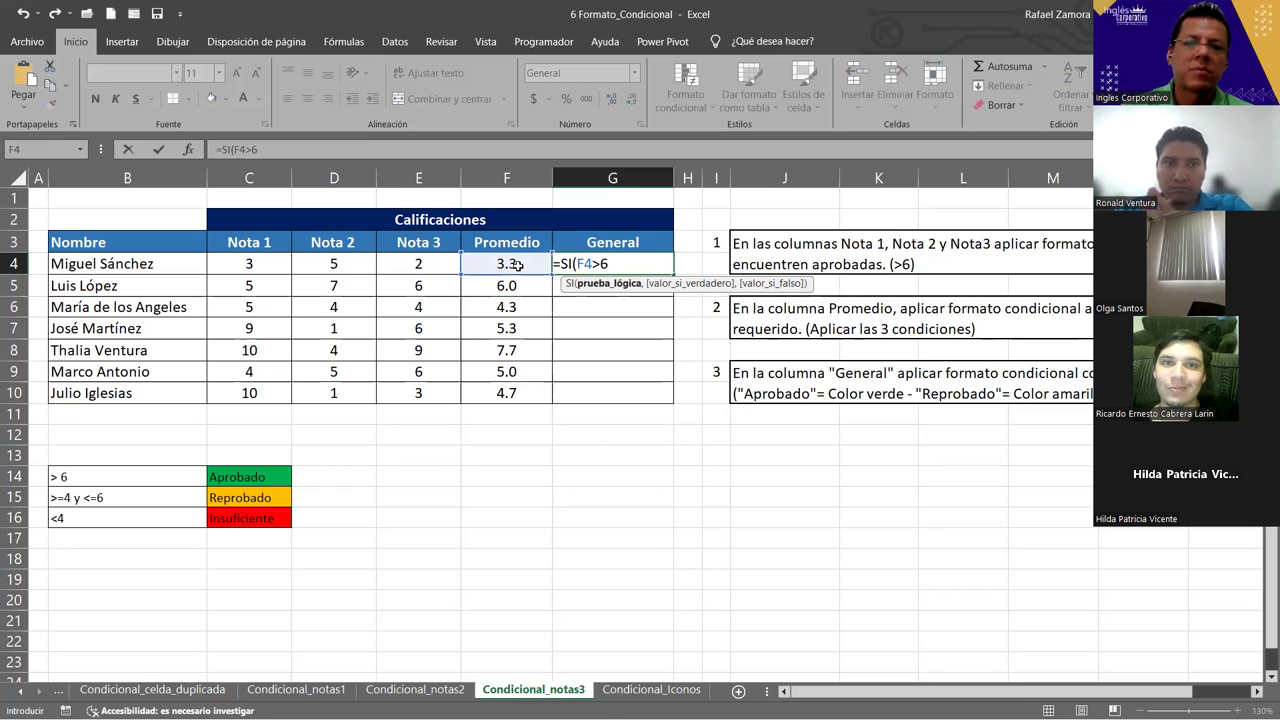
{"action": "type", "text": ","}
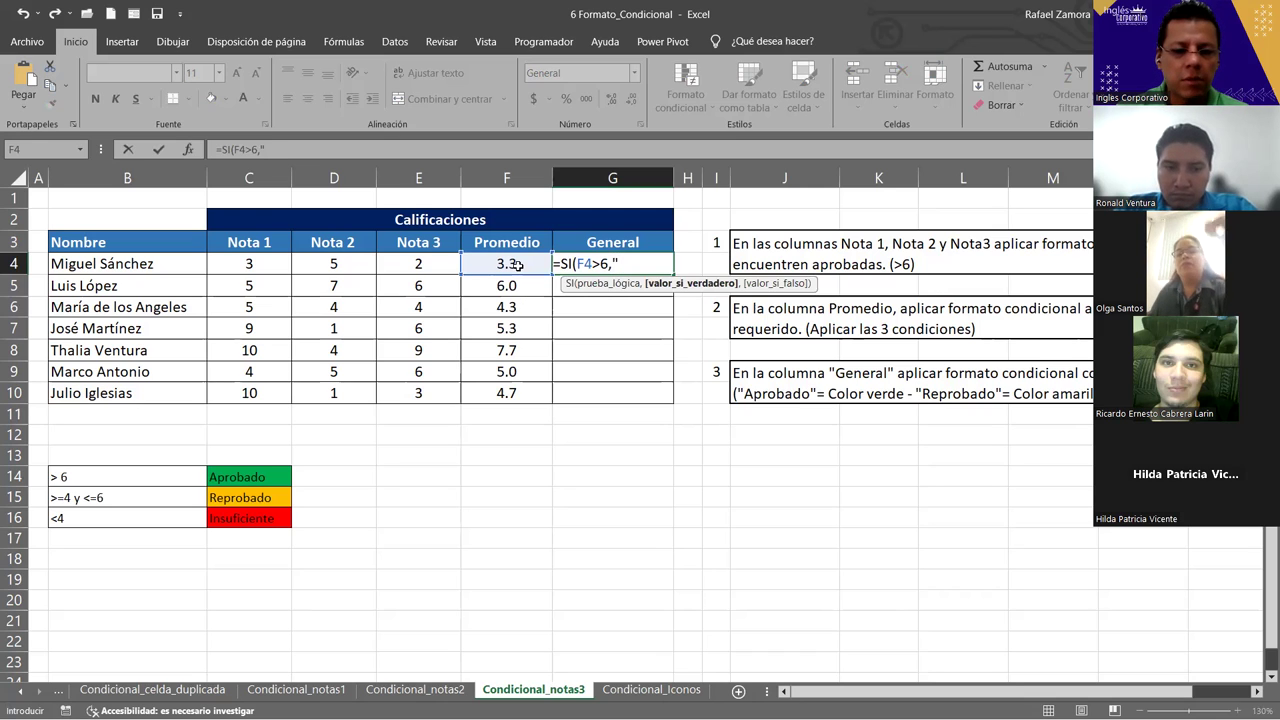
{"action": "type", "text": "proba"}
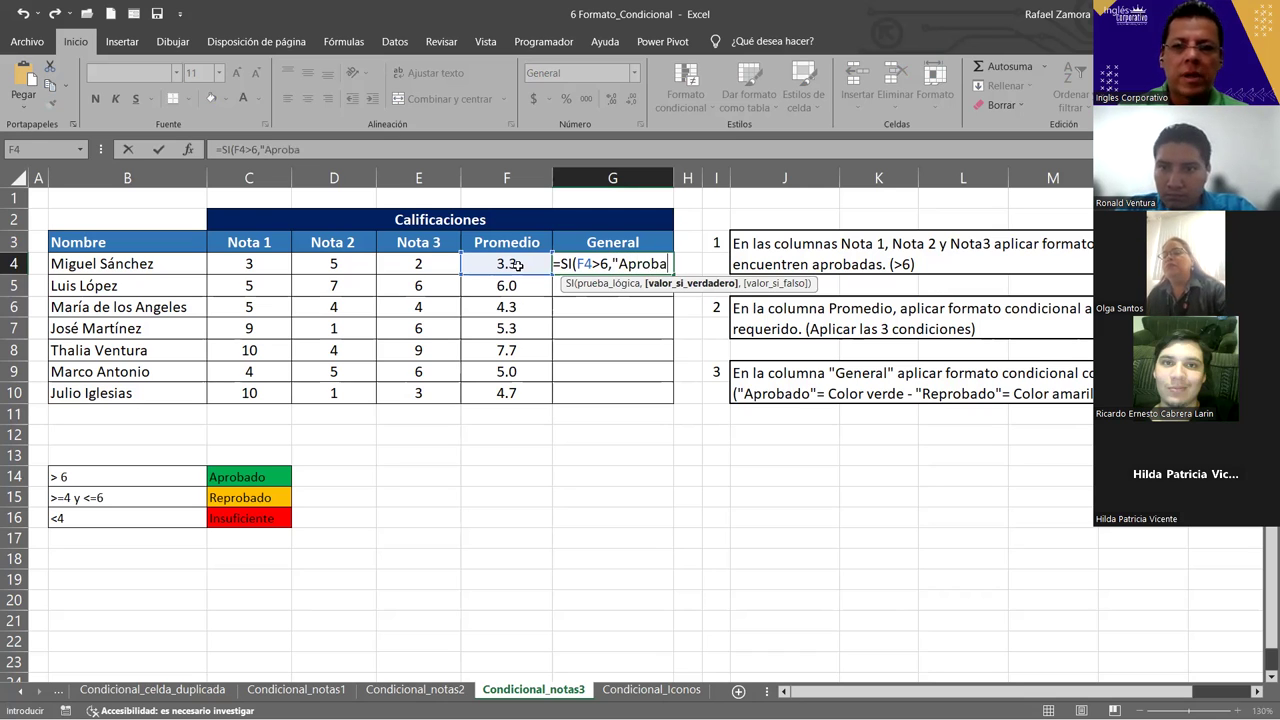
{"action": "type", "text": "do\""}
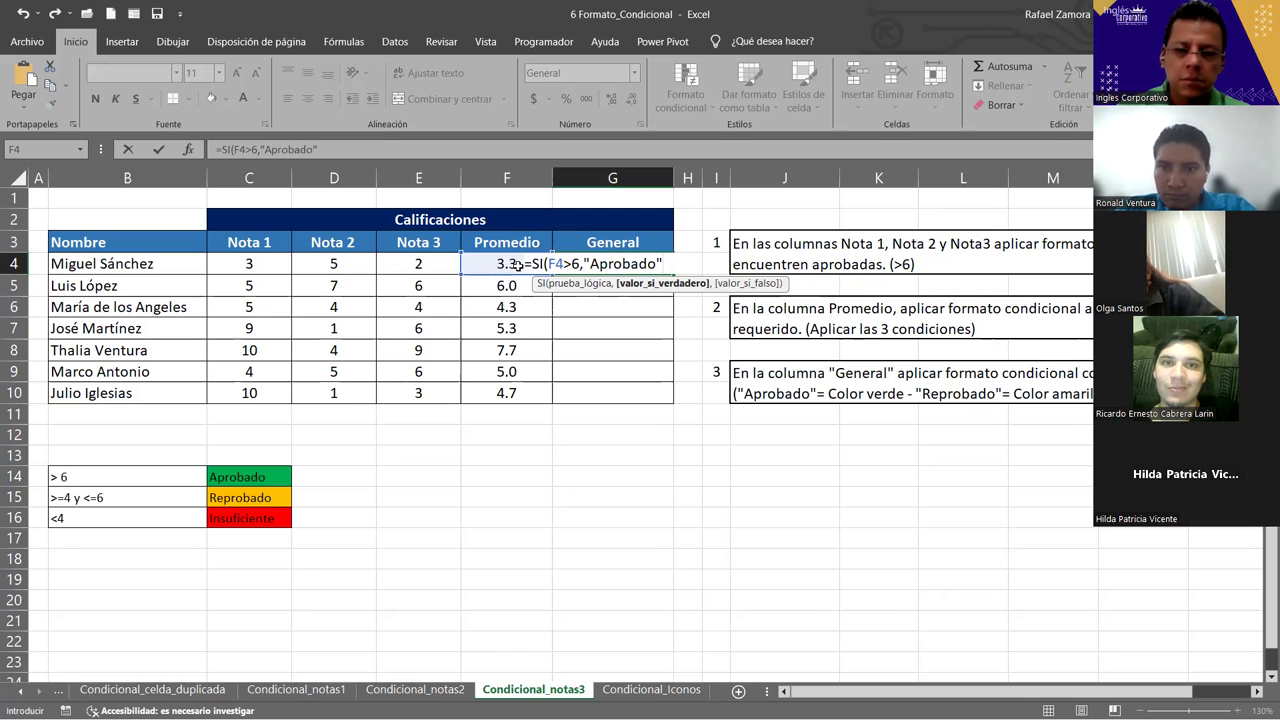
{"action": "type", "text": ","}
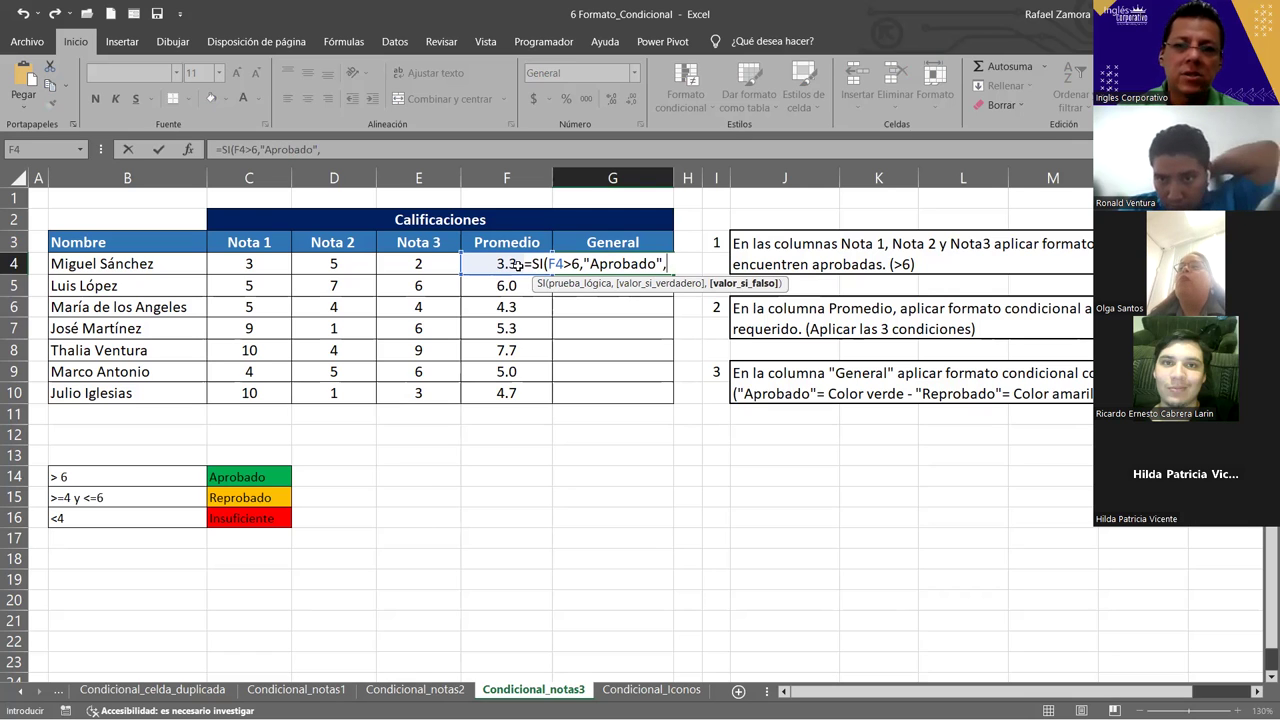
Nest SI(F4>=4,"Reprobado","Insuficiente") and commit the G4 formula.
{"action": "type", "text": "si"}
{"action": "key", "text": "Tab"}
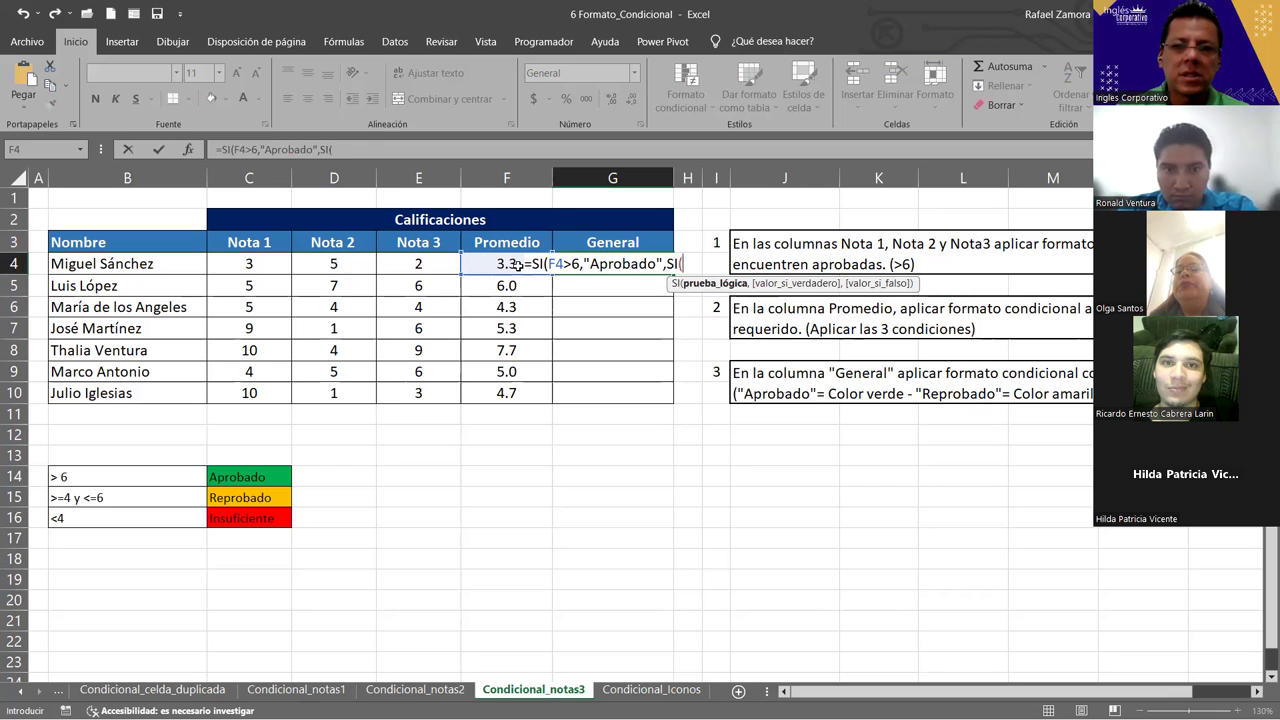
{"action": "left_click", "coordinate": [505, 264]}
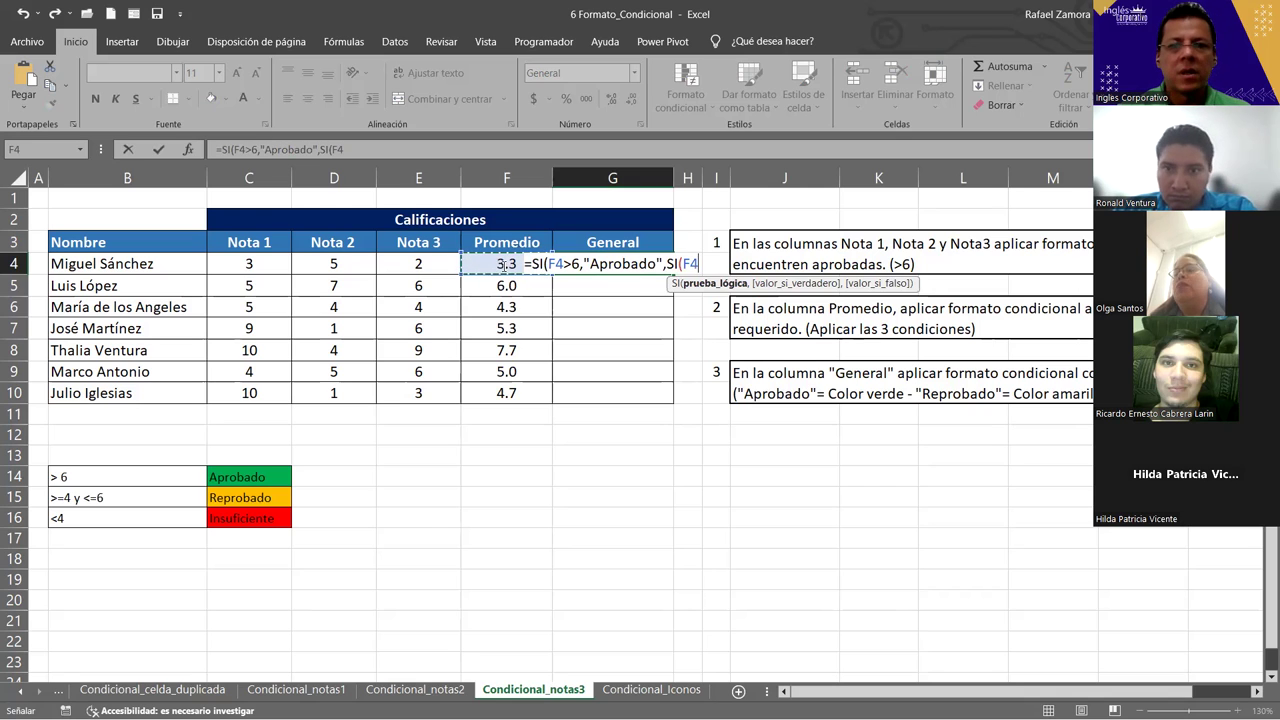
{"action": "type", "text": ">="}
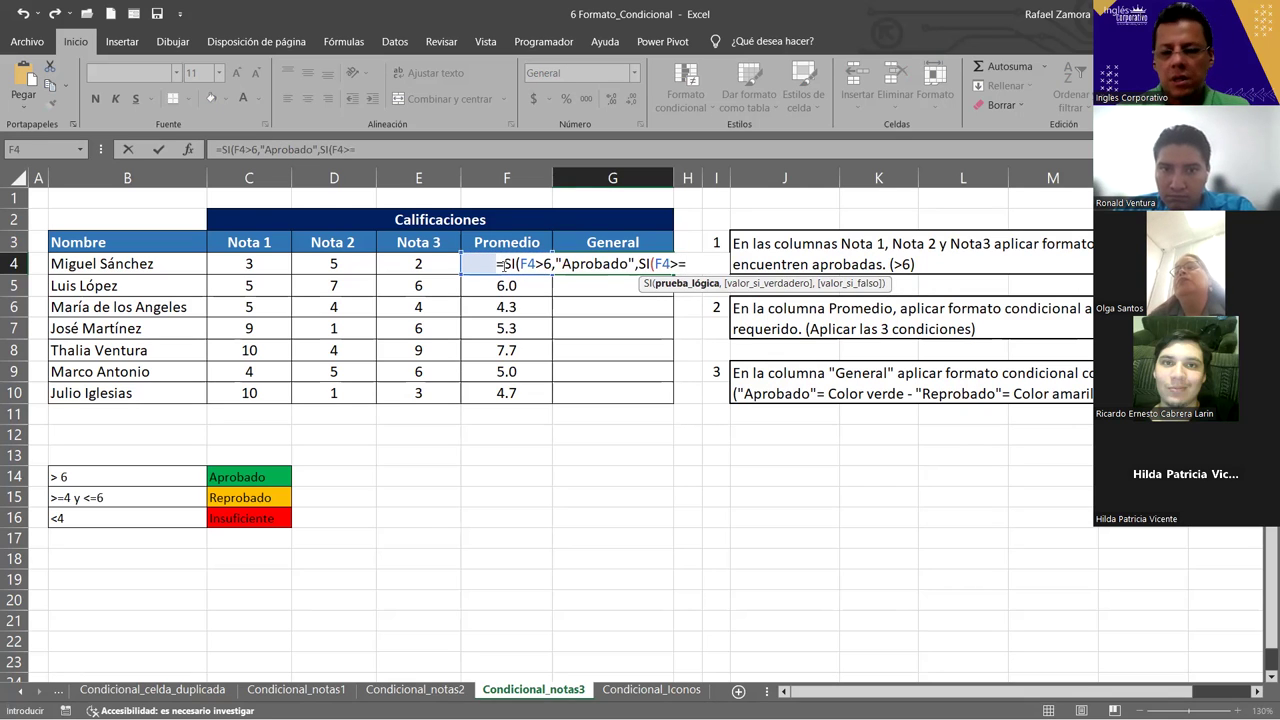
{"action": "type", "text": "4"}
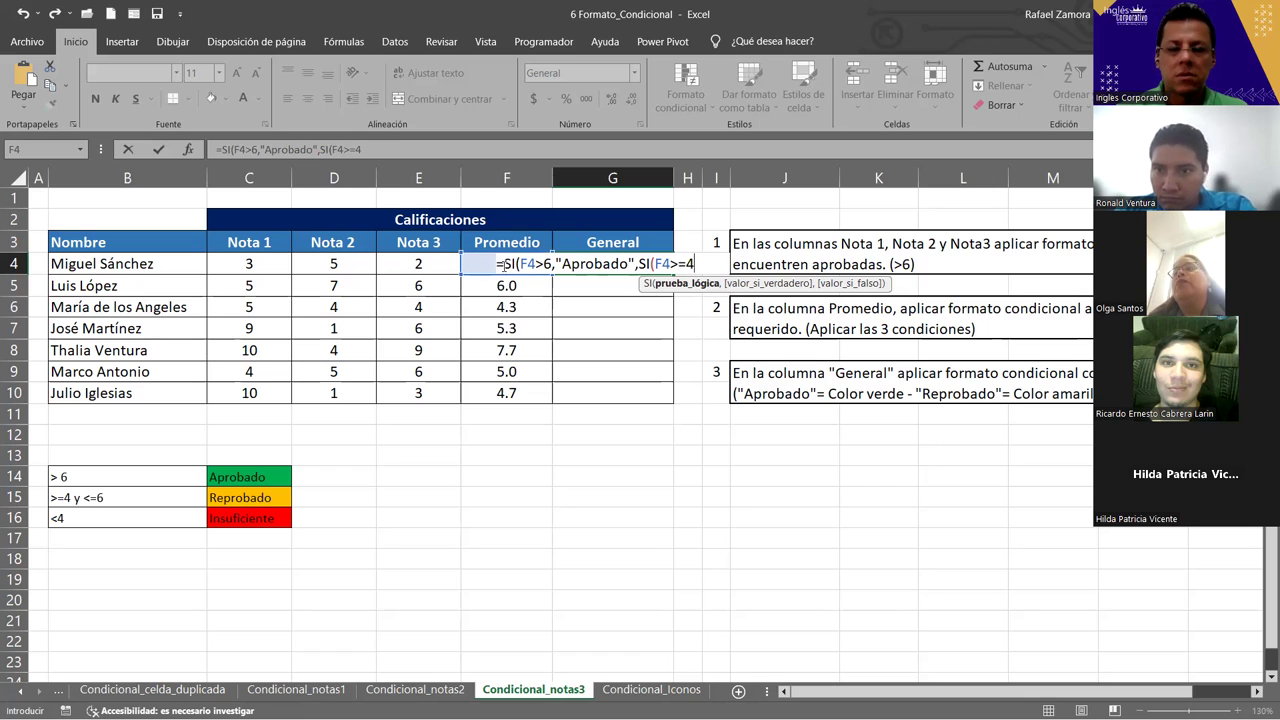
{"action": "type", "text": ",\"Re"}
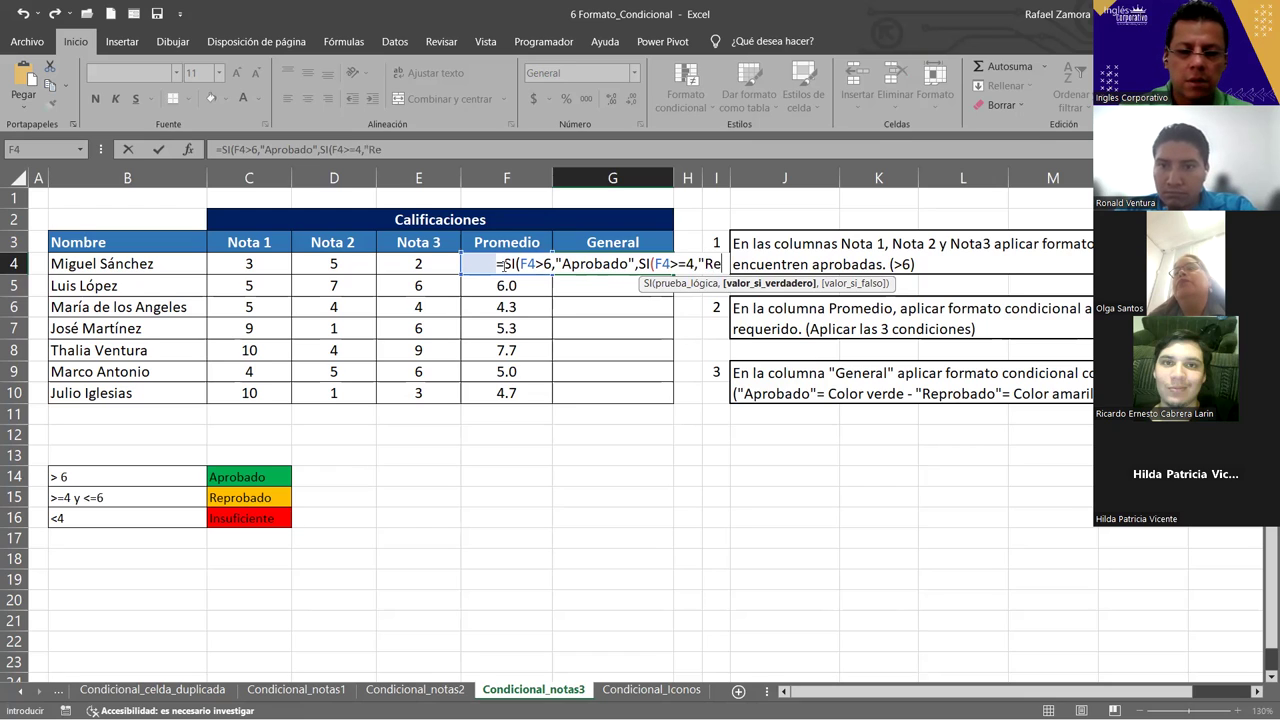
{"action": "type", "text": "probado\""}
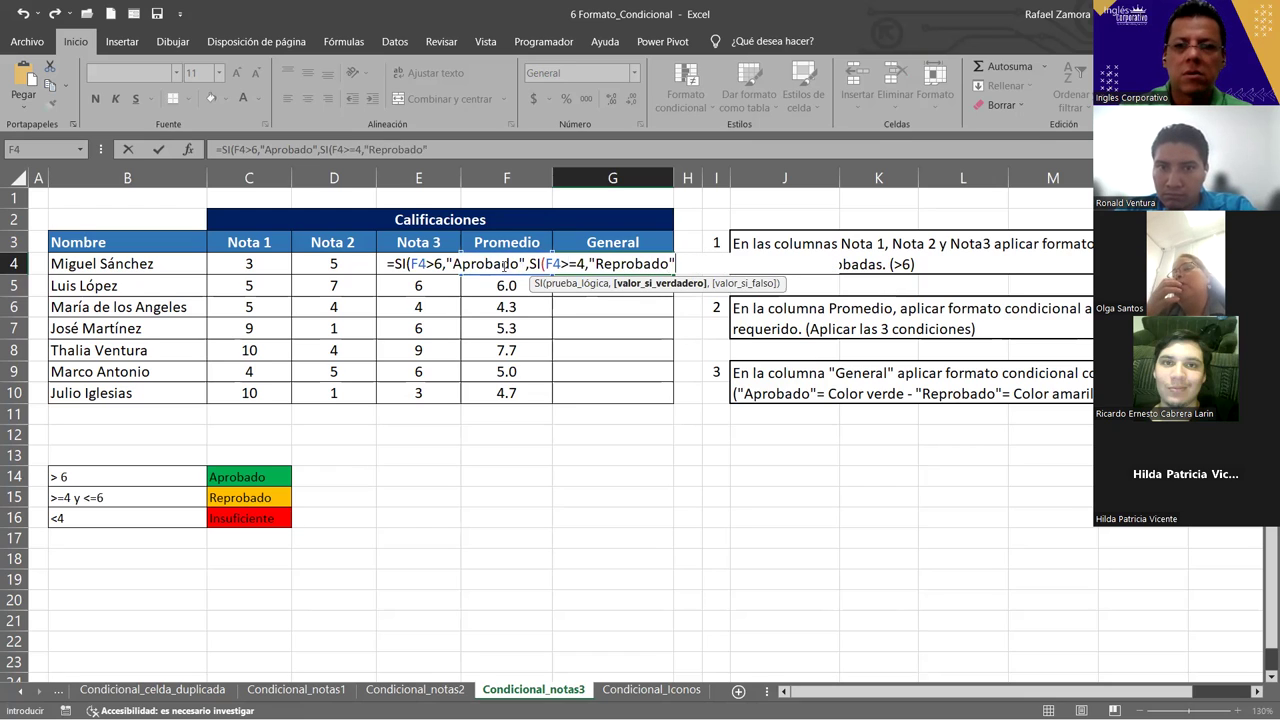
{"action": "type", "text": ","}
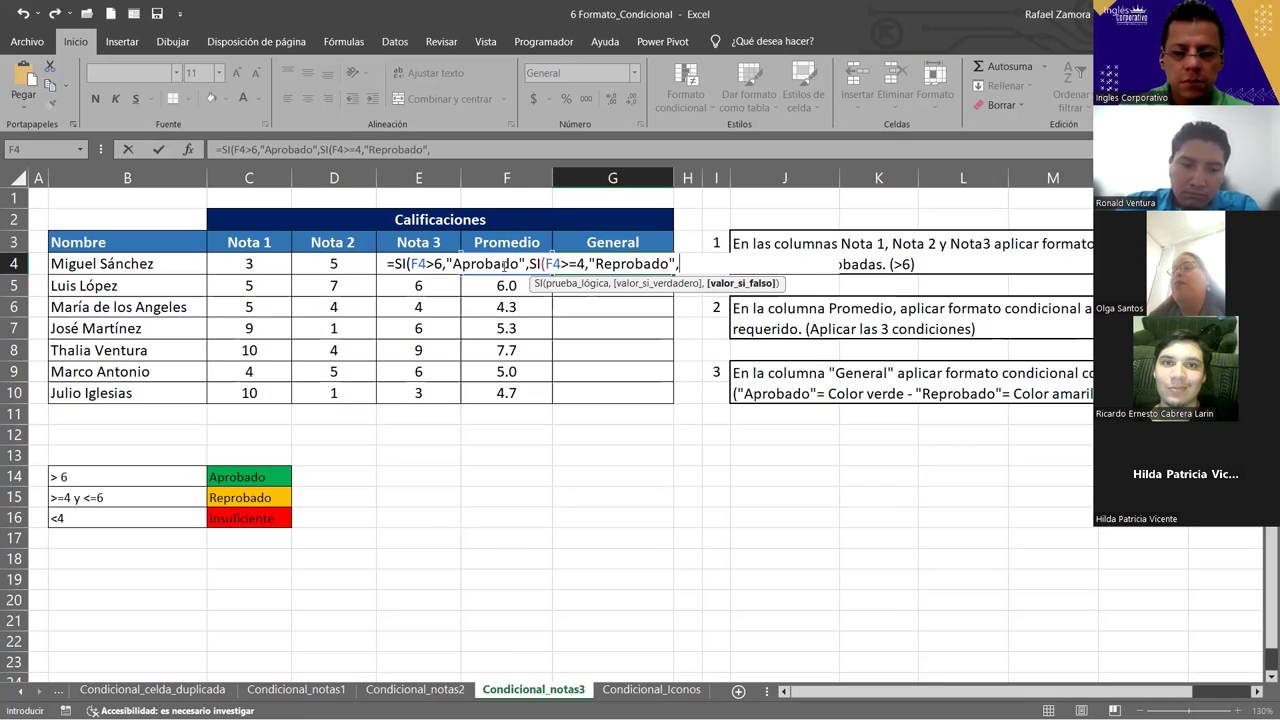
{"action": "type", "text": "\""}
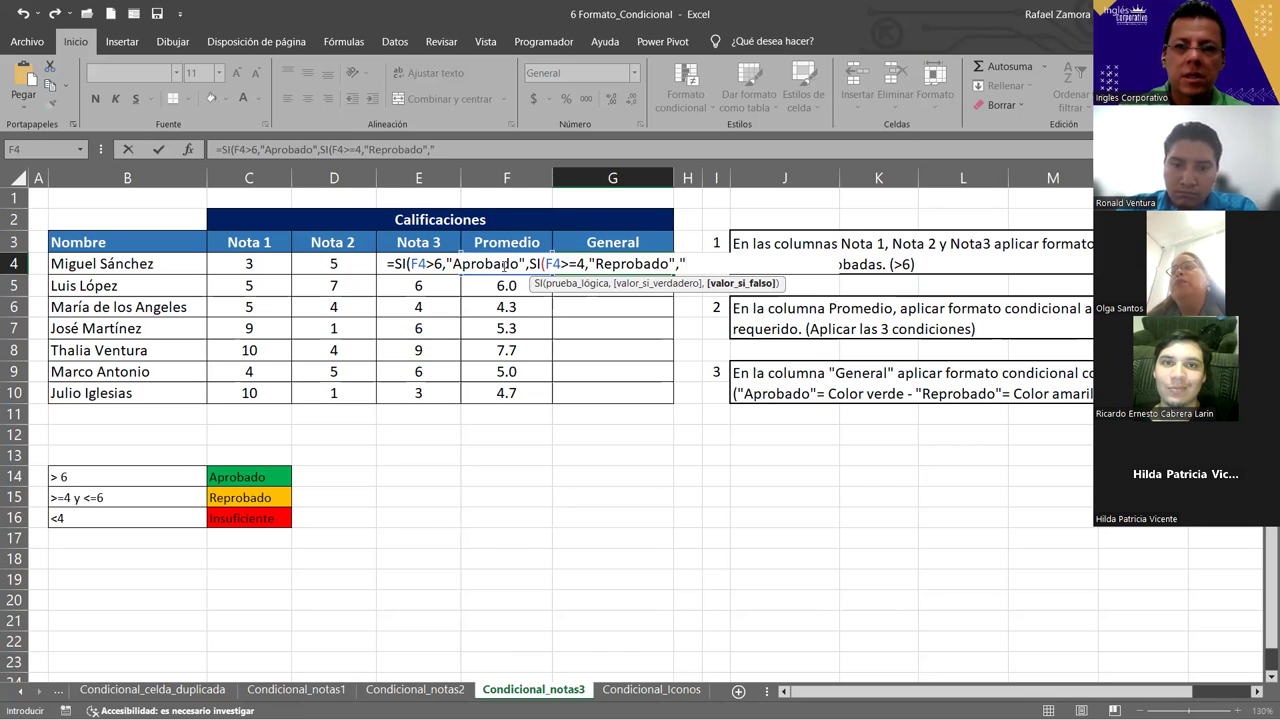
{"action": "type", "text": "Insuficiente\""}
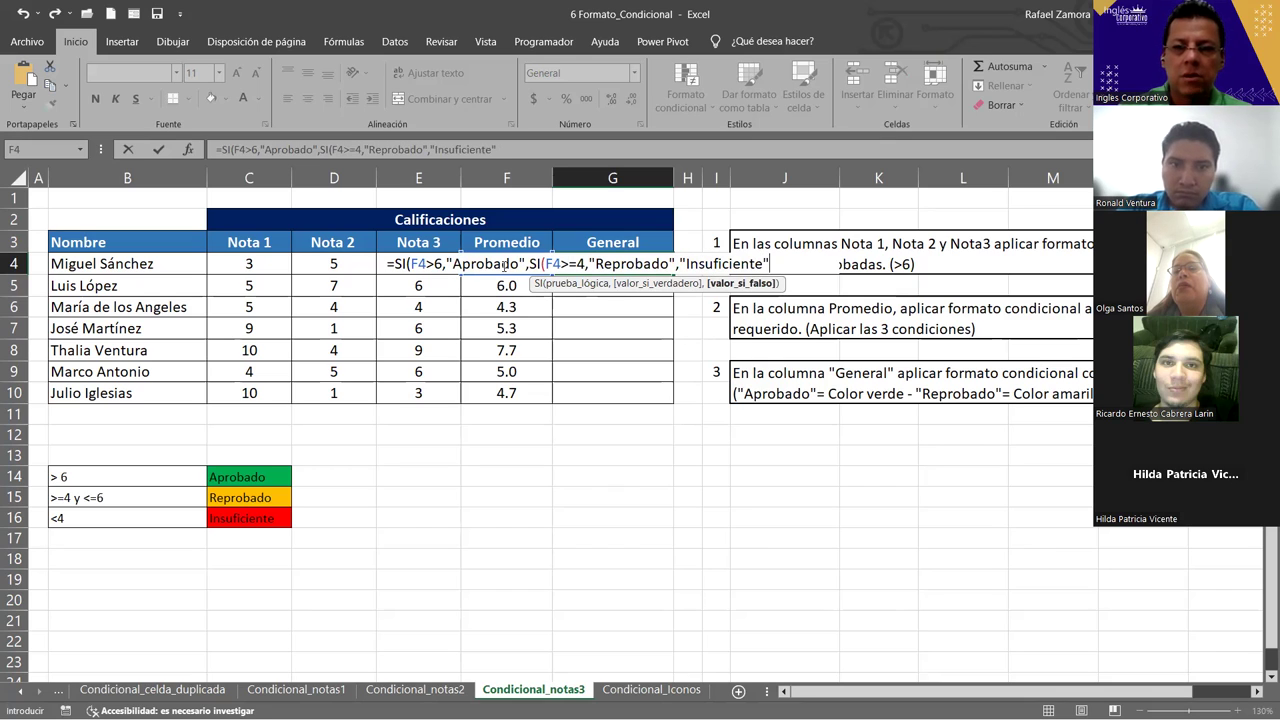
{"action": "type", "text": "("}
{"action": "key", "text": "BackSpace"}
{"action": "type", "text": ")"}
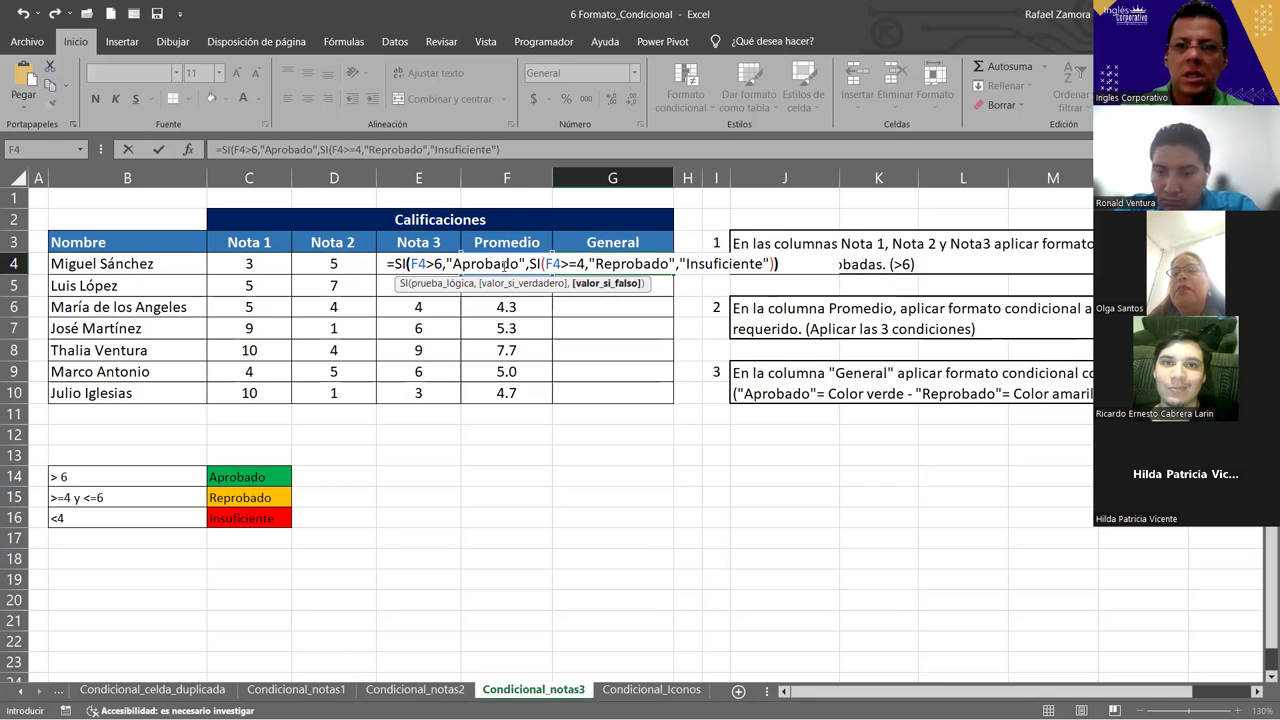
{"action": "type", "text": ")"}
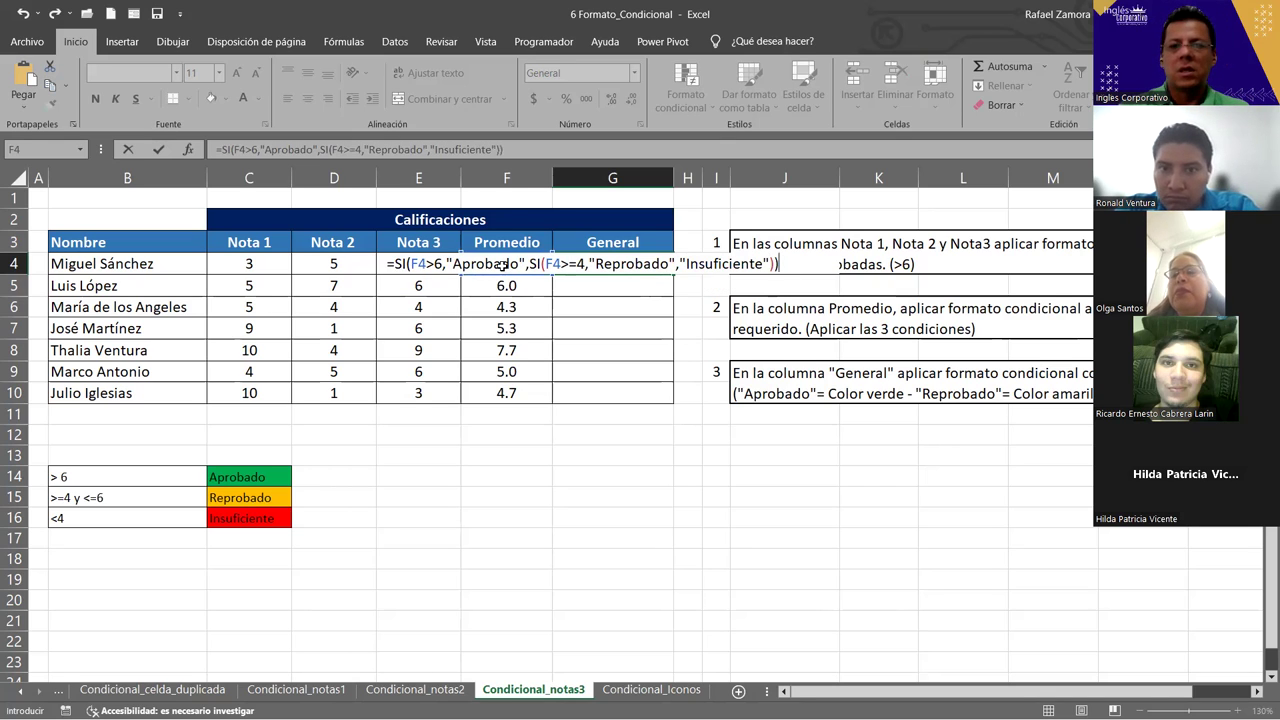
{"action": "key", "text": "Return"}
Reopen G4 to review the rating formula without changing it.
{"action": "left_click", "coordinate": [613, 262]}
{"action": "double_click", "coordinate": [613, 262]}
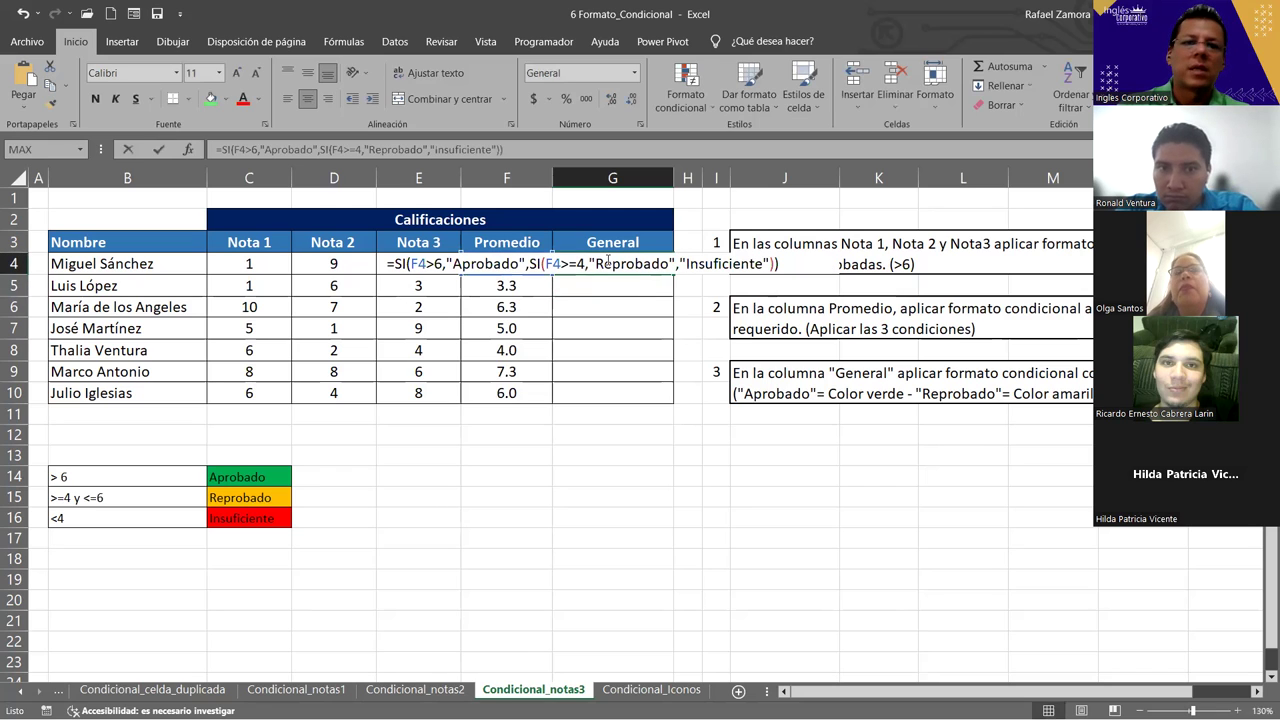
{"action": "left_click_drag", "start_coordinate": [538, 147], "coordinate": [205, 149]}
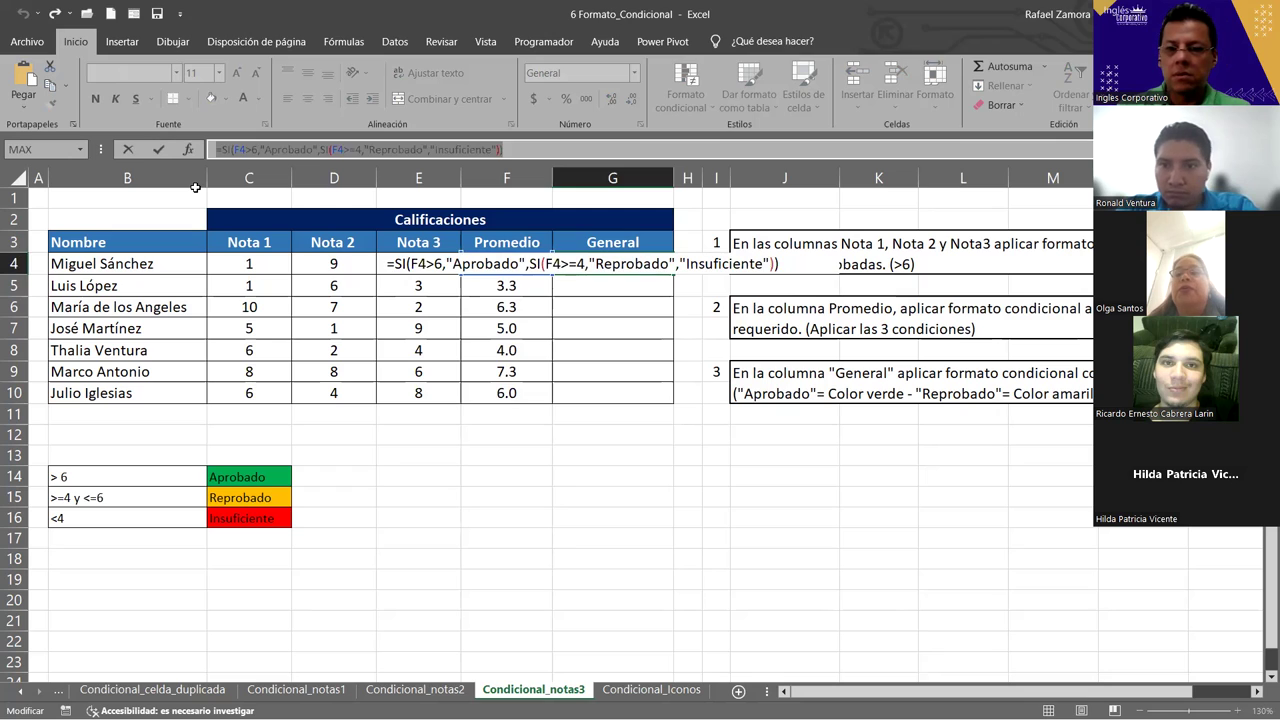
{"action": "key", "text": "Escape"}
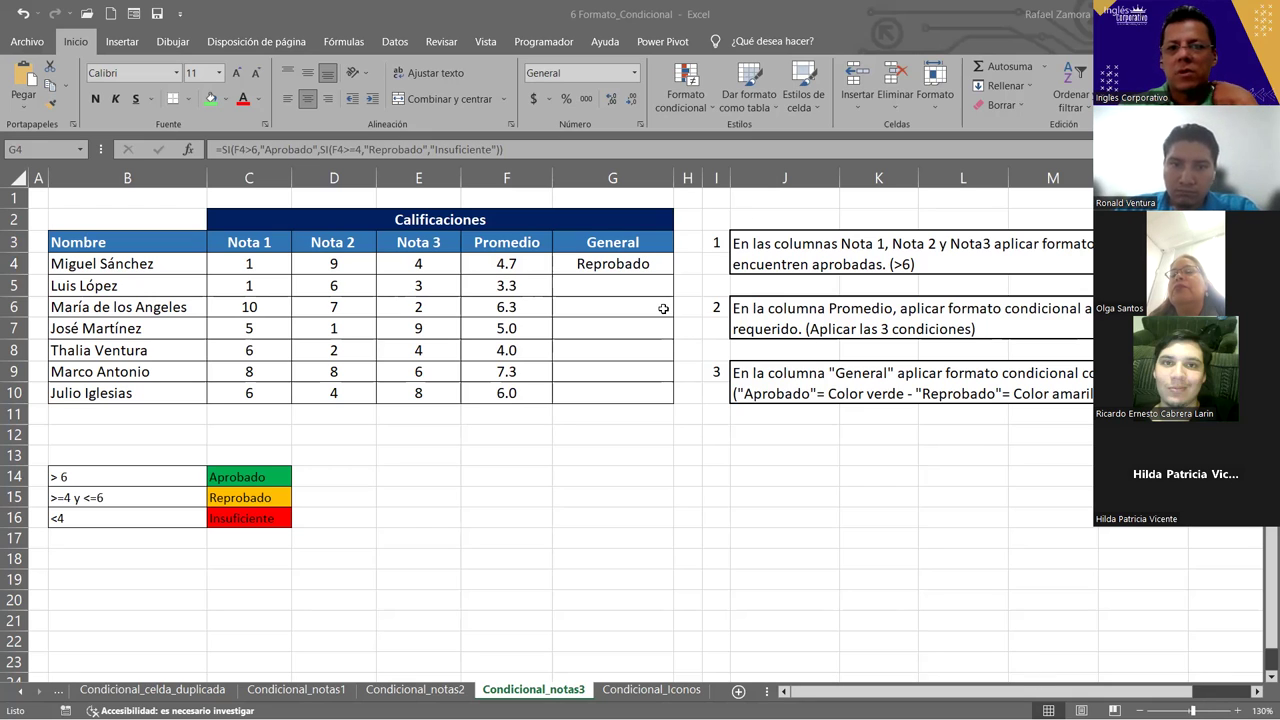
Copy the rating formula down to G10 and review the G4 formula.
{"action": "left_click_drag", "start_coordinate": [664, 265], "coordinate": [665, 400]}
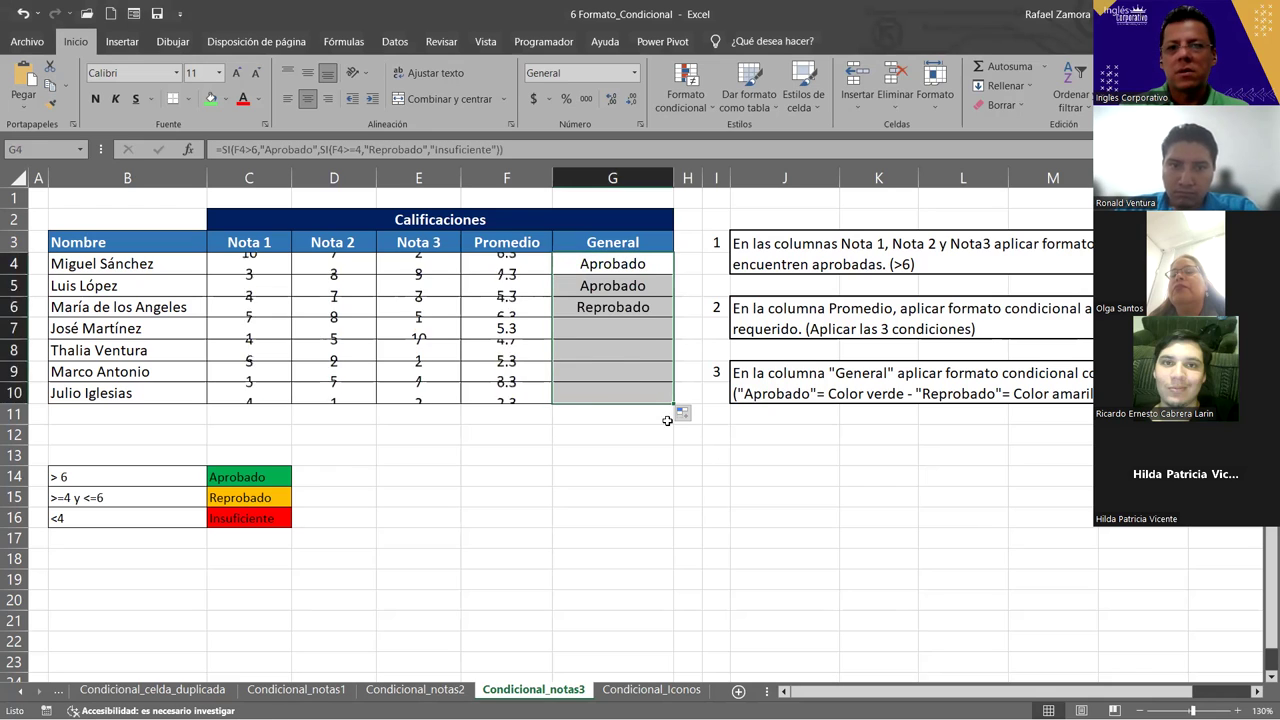
{"action": "left_click", "coordinate": [662, 537]}
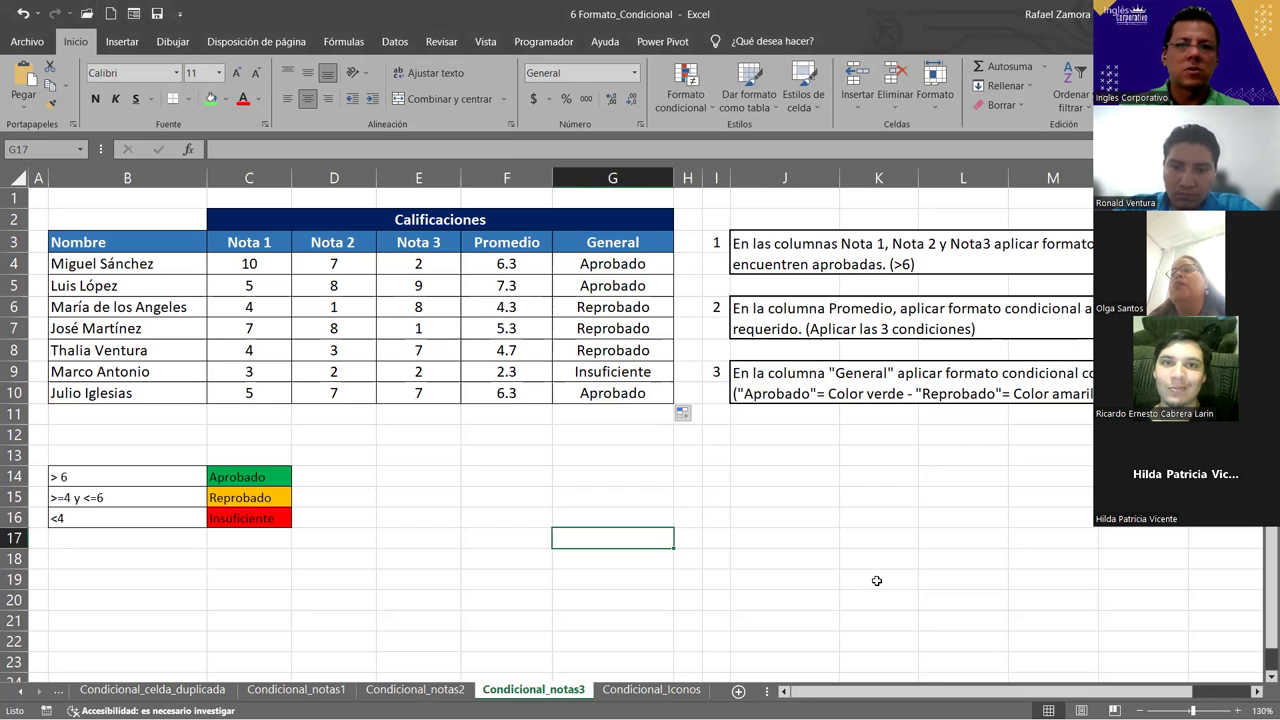
{"action": "left_click", "coordinate": [622, 262]}
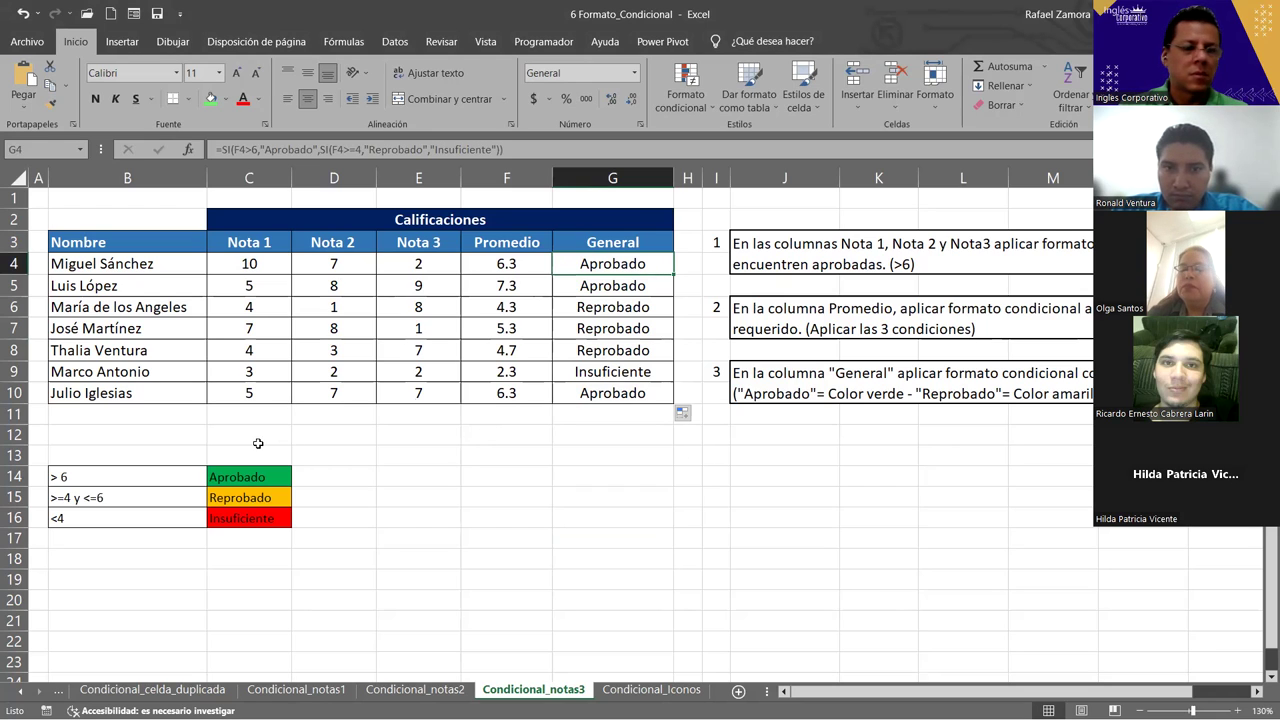
{"action": "double_click", "coordinate": [641, 264]}
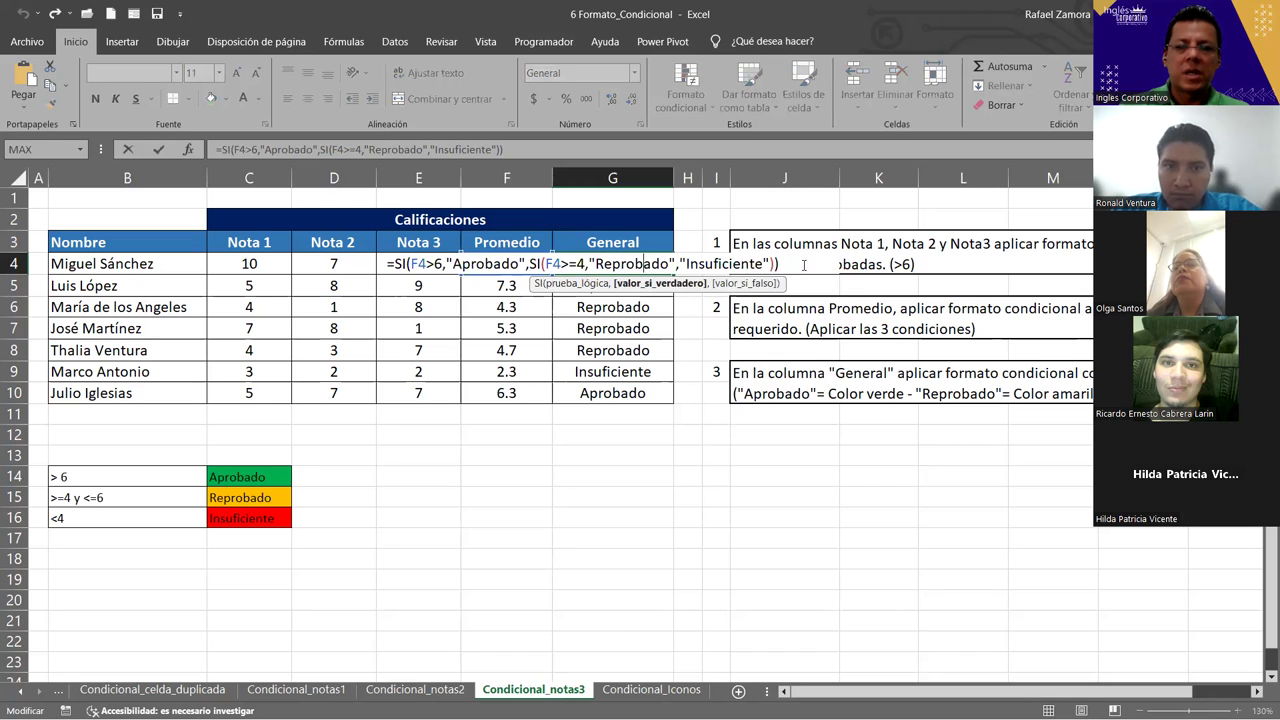
{"action": "left_click_drag", "start_coordinate": [803, 265], "coordinate": [289, 265]}
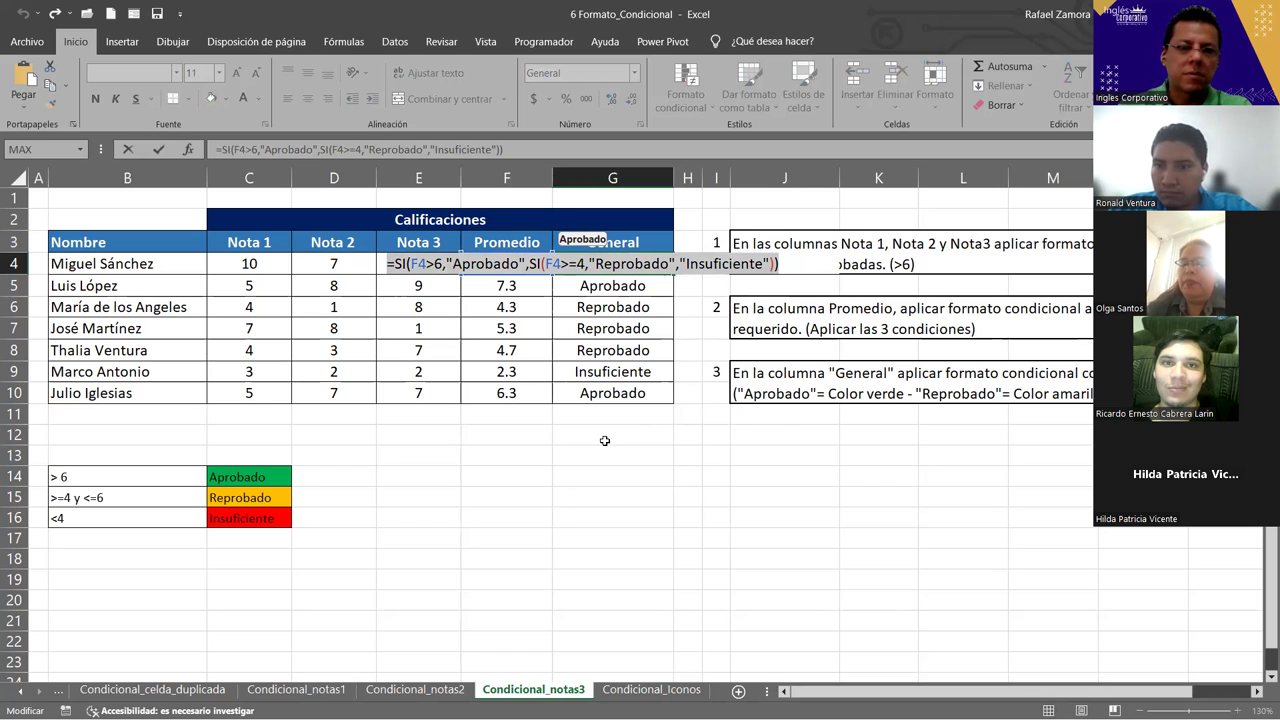
{"action": "key", "text": "Escape"}
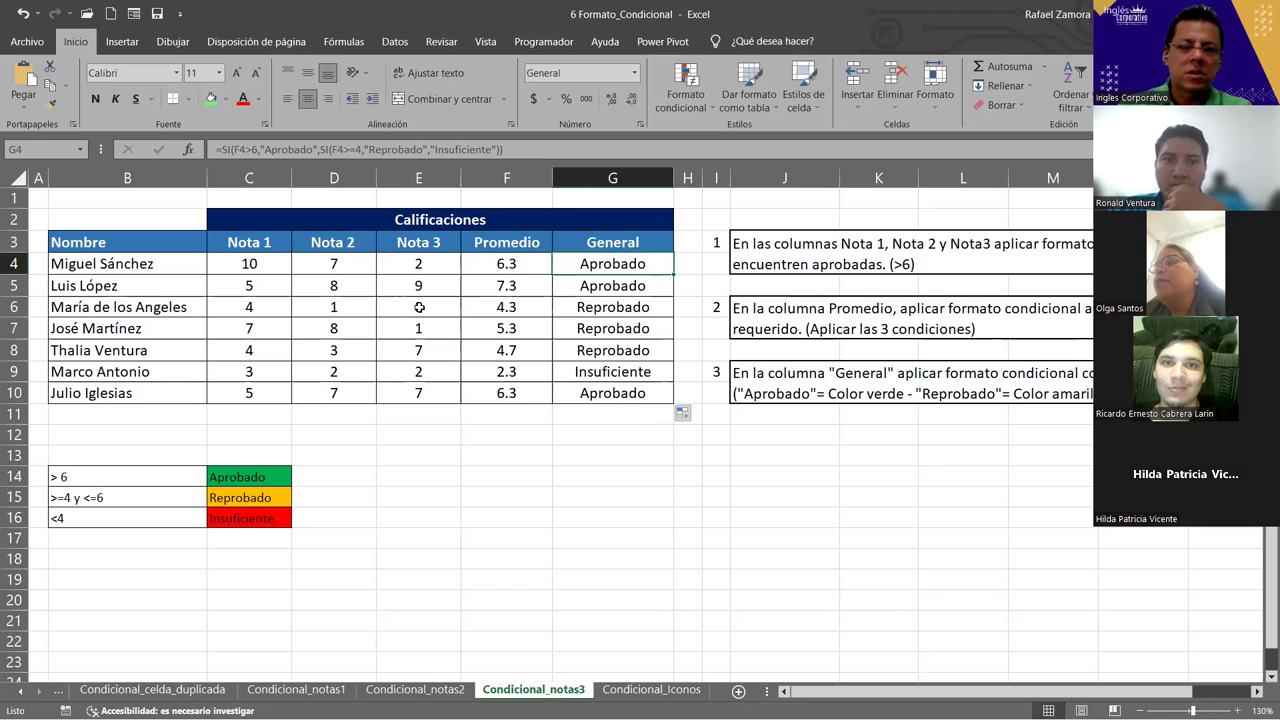
Take a last look at the formula, then select the Nota grades C4:E10.
{"action": "double_click", "coordinate": [614, 263]}
{"action": "key", "text": "Escape"}
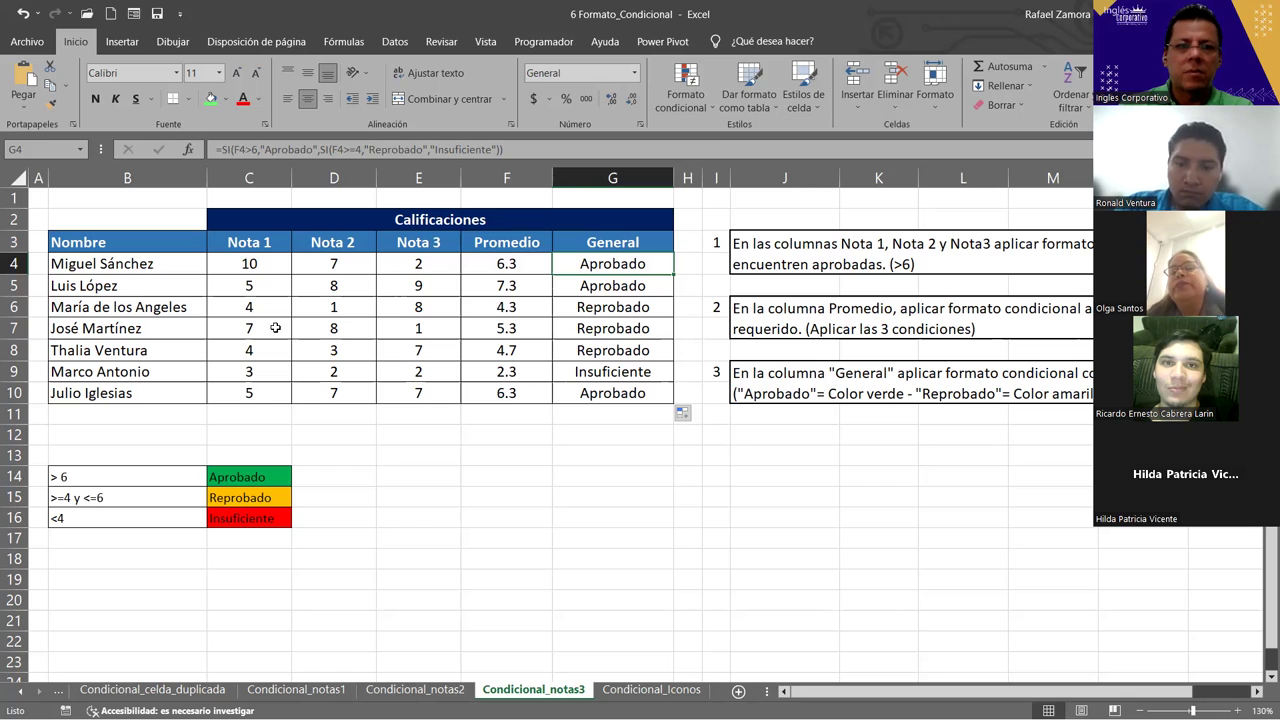
{"action": "left_click_drag", "start_coordinate": [249, 263], "coordinate": [447, 392]}
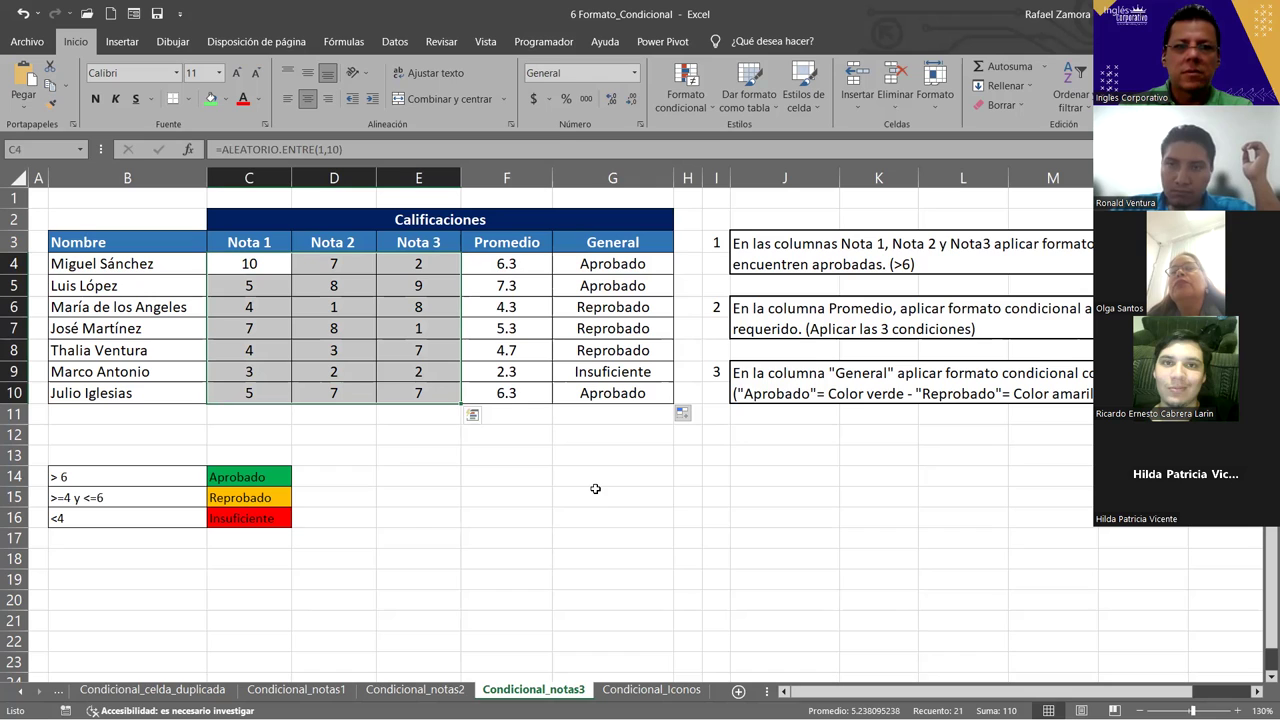
Start a new conditional rule formatting grade cells with values greater than 6.
{"action": "left_click", "coordinate": [690, 111]}
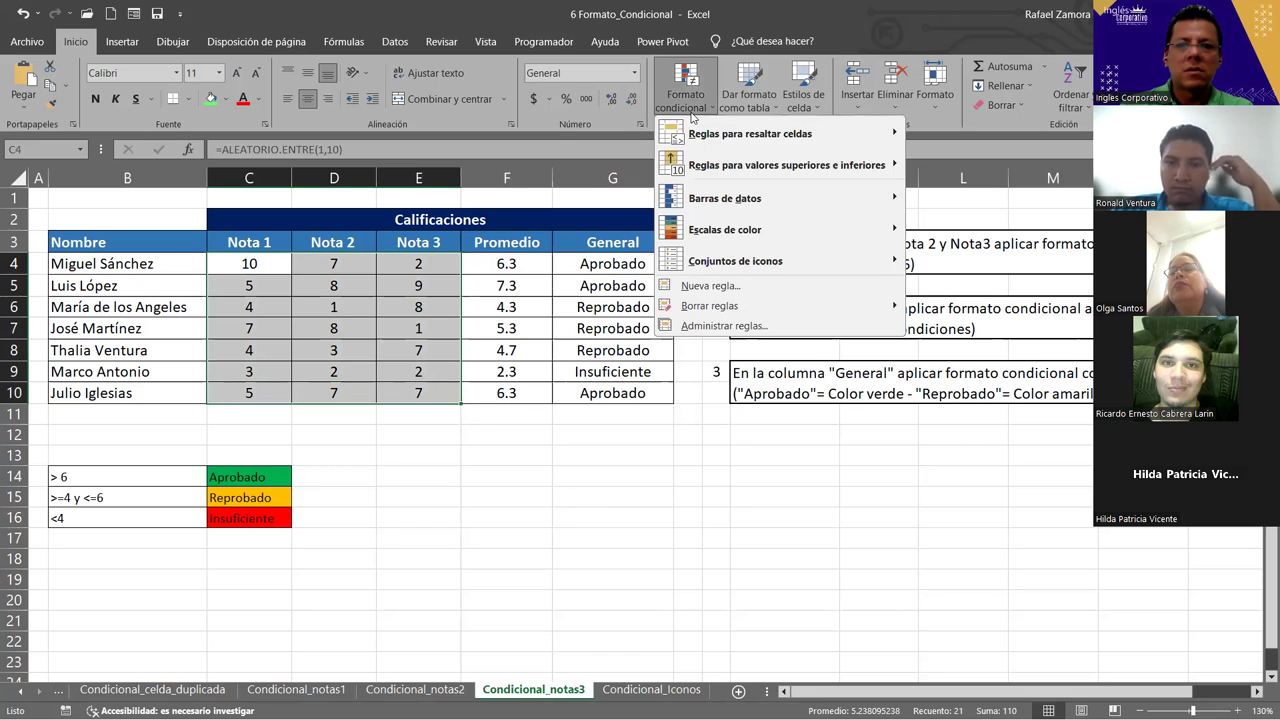
{"action": "left_click", "coordinate": [743, 290]}
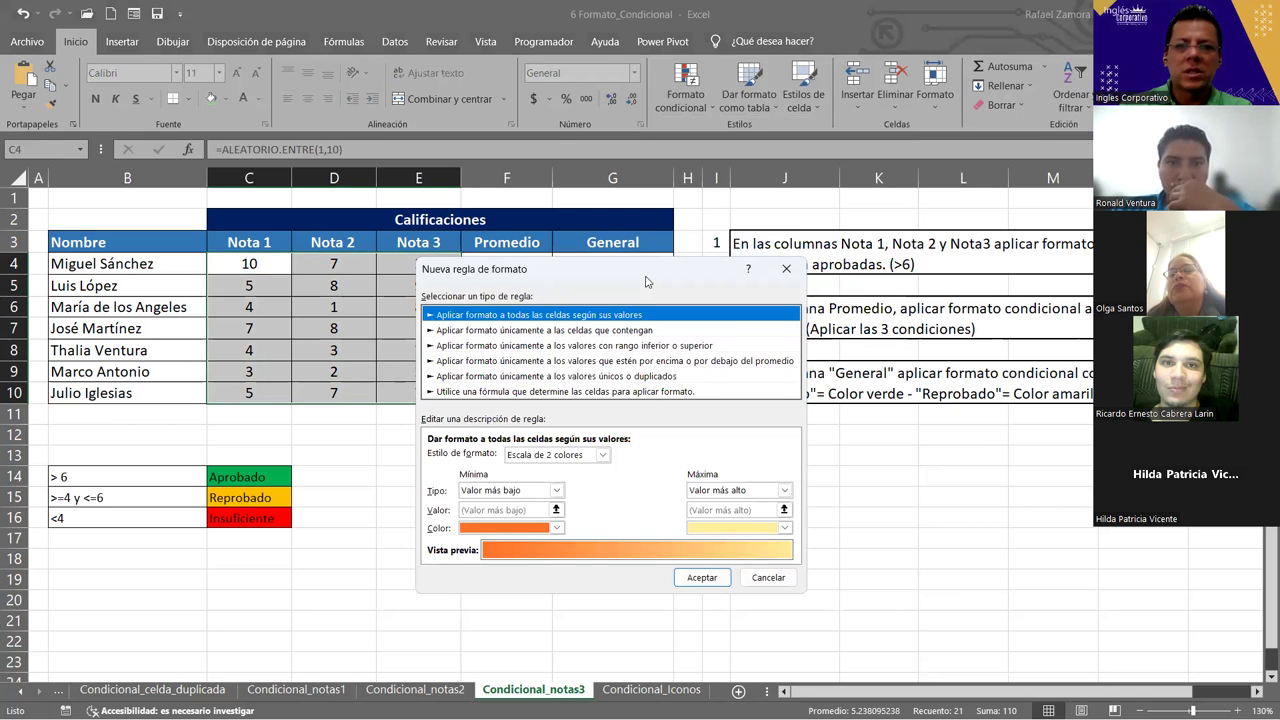
{"action": "left_click_drag", "start_coordinate": [646, 282], "coordinate": [690, 104]}
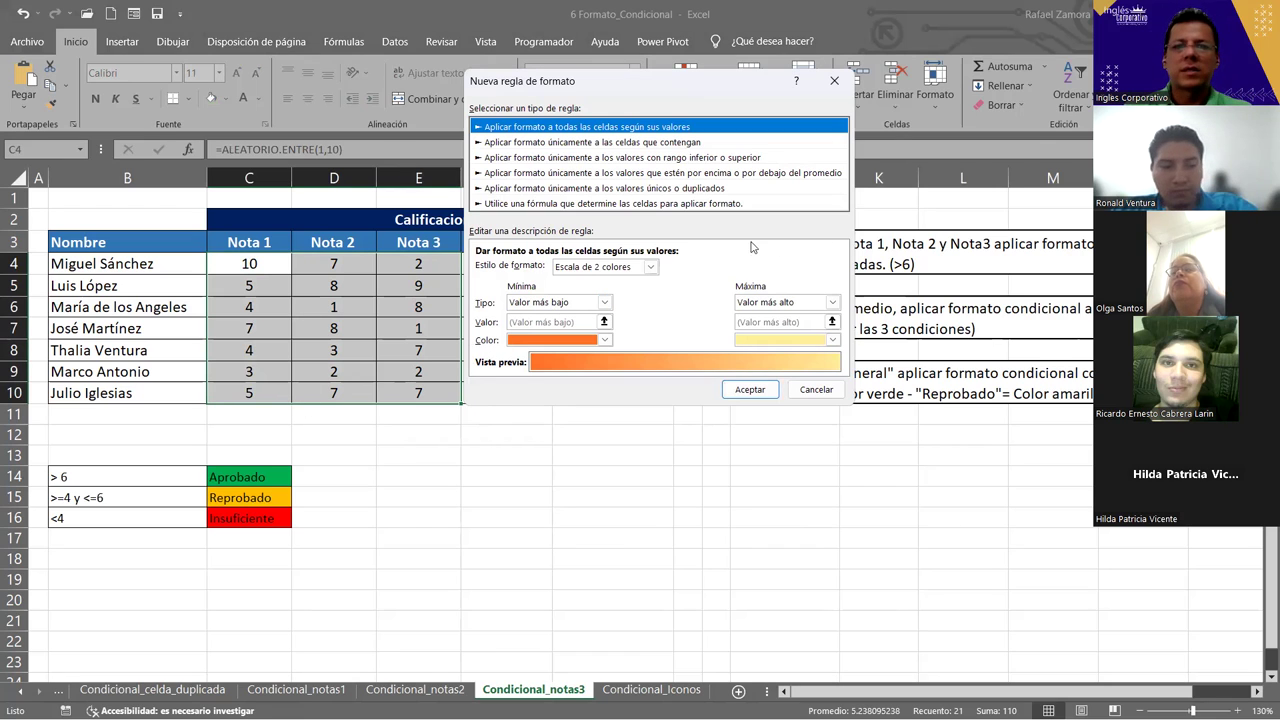
{"action": "left_click", "coordinate": [619, 143]}
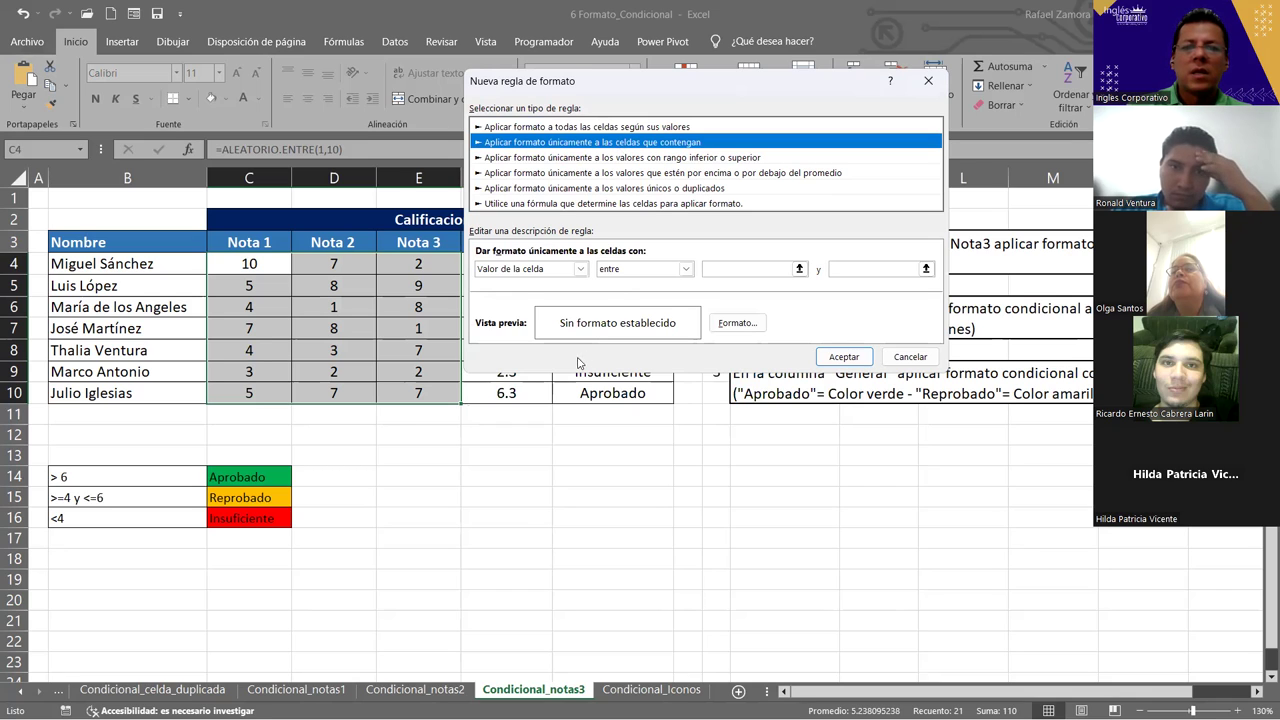
{"action": "left_click", "coordinate": [686, 269]}
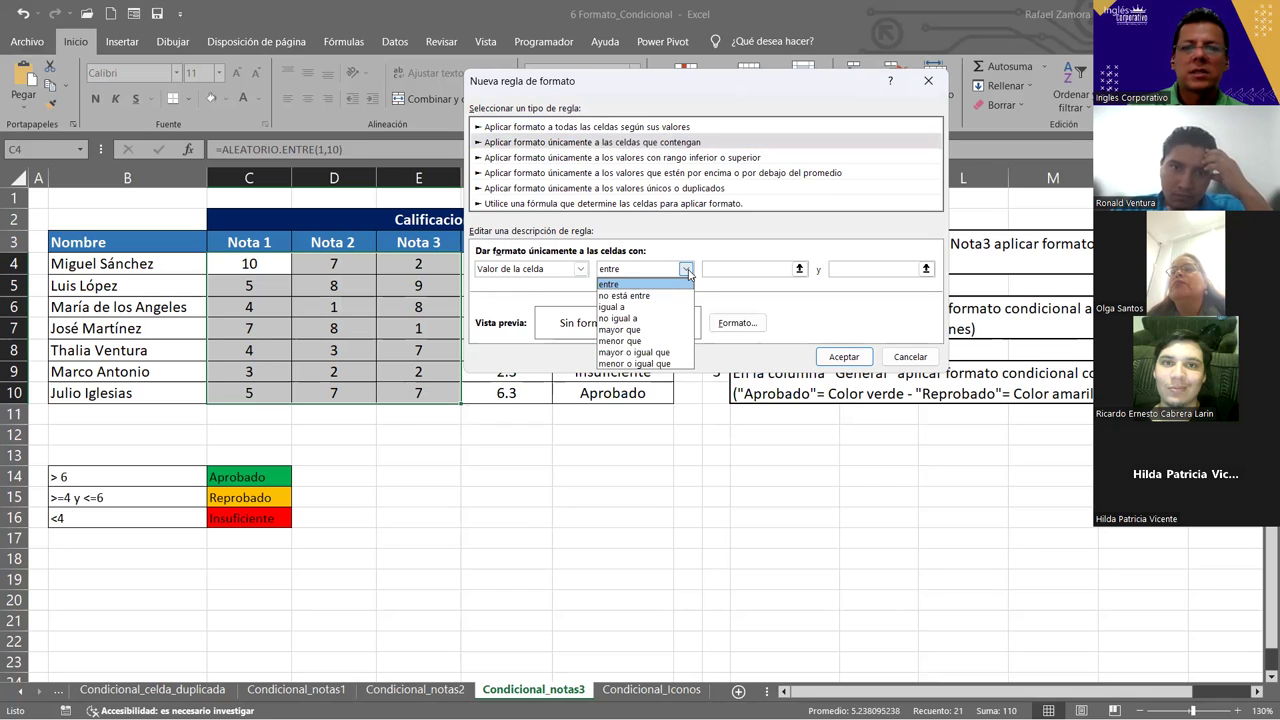
{"action": "left_click", "coordinate": [636, 330]}
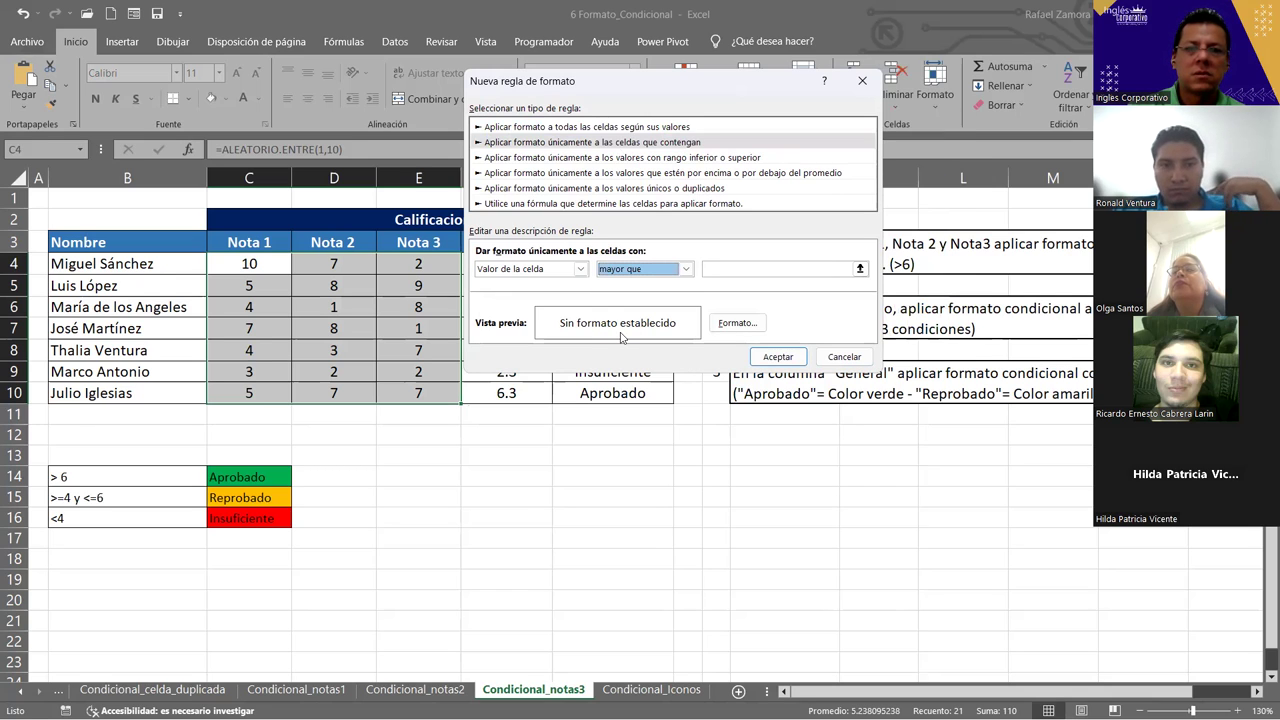
{"action": "left_click", "coordinate": [770, 268]}
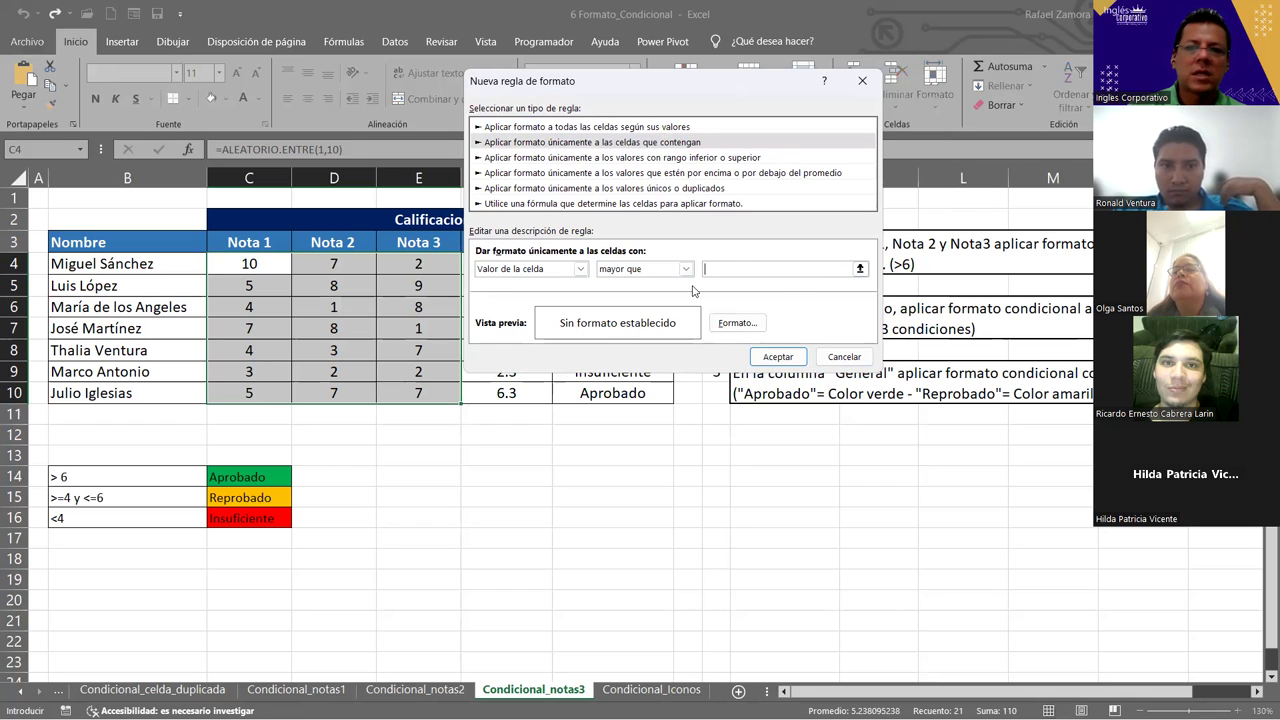
{"action": "type", "text": "6"}
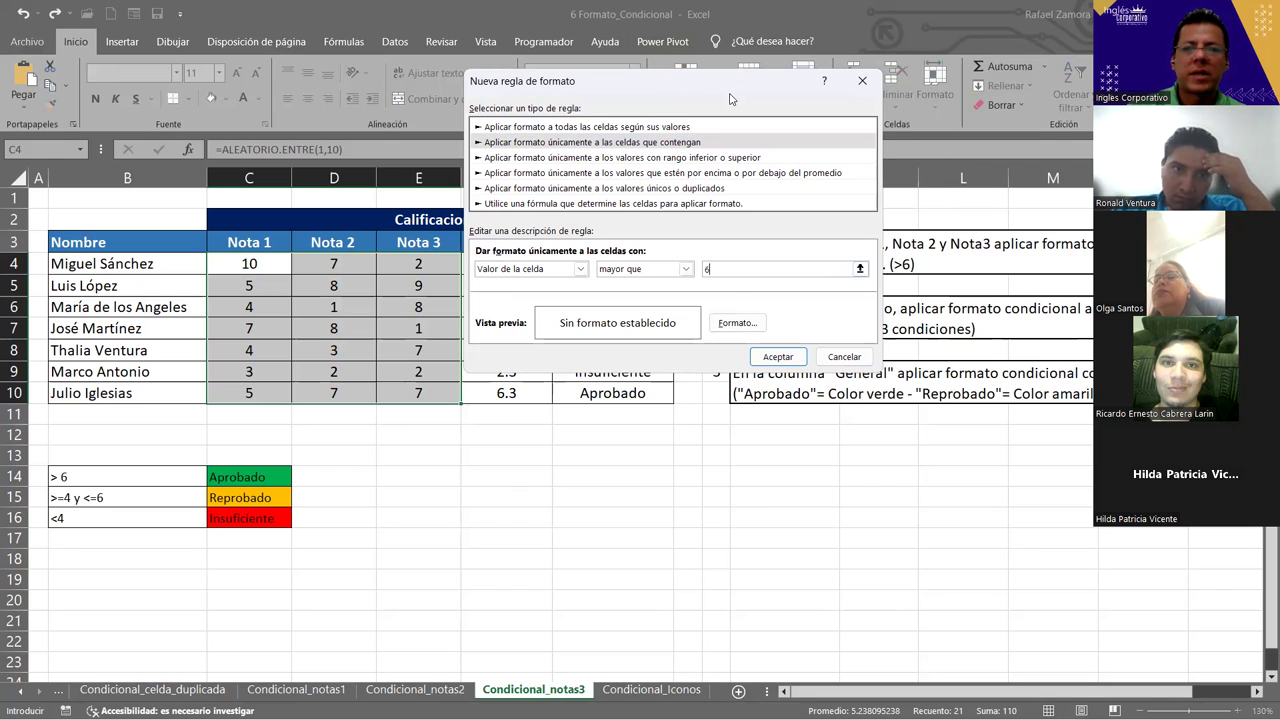
Format grades greater than 6 in bold green font and confirm the rule.
{"action": "left_click", "coordinate": [749, 323]}
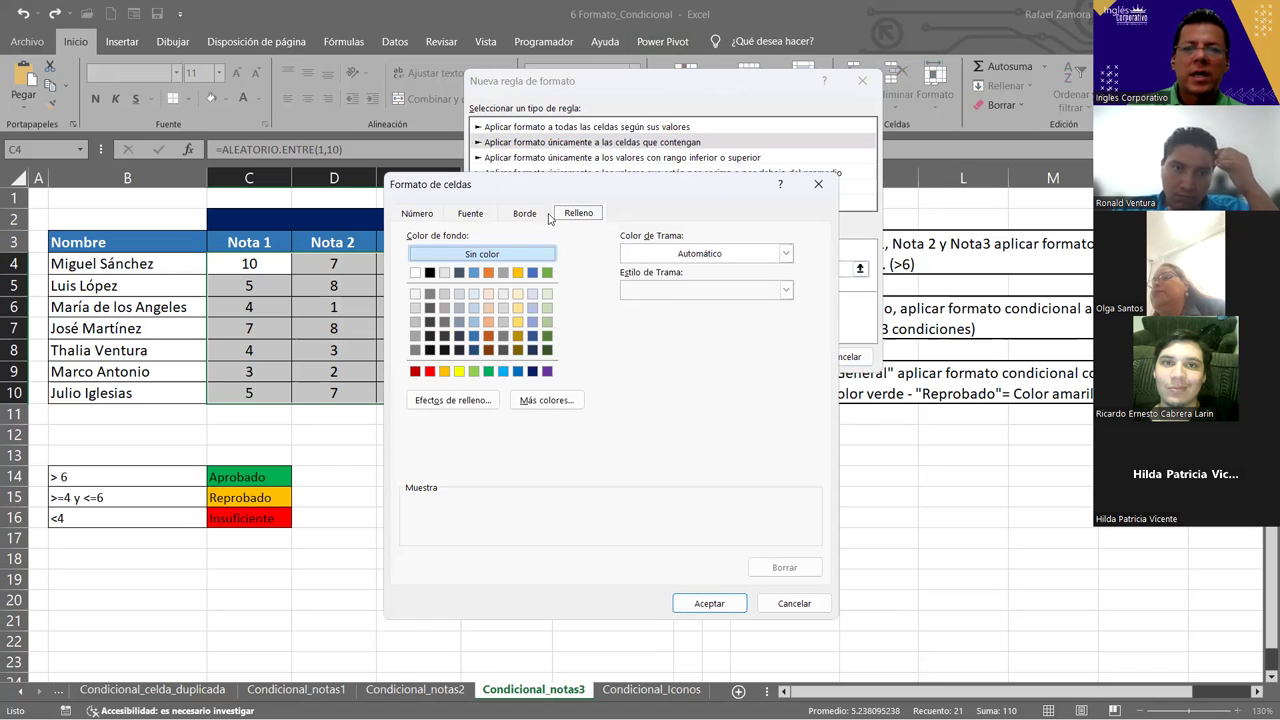
{"action": "left_click", "coordinate": [466, 216]}
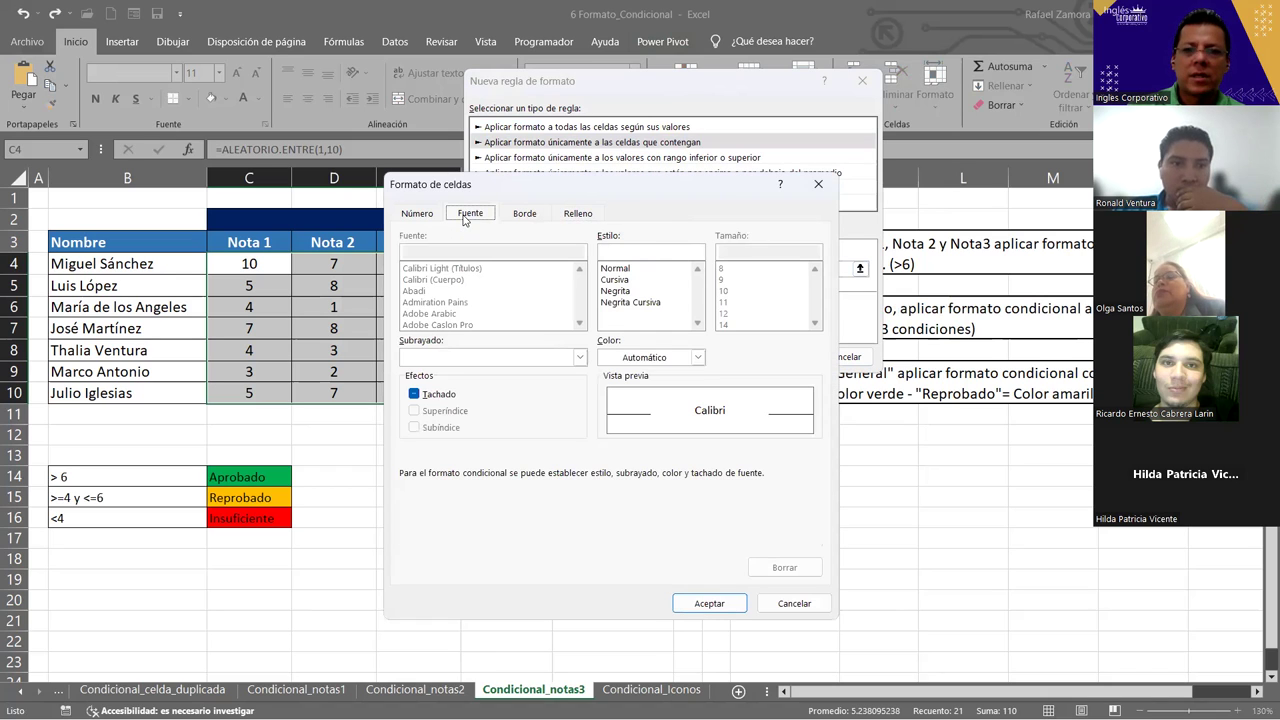
{"action": "left_click", "coordinate": [617, 291]}
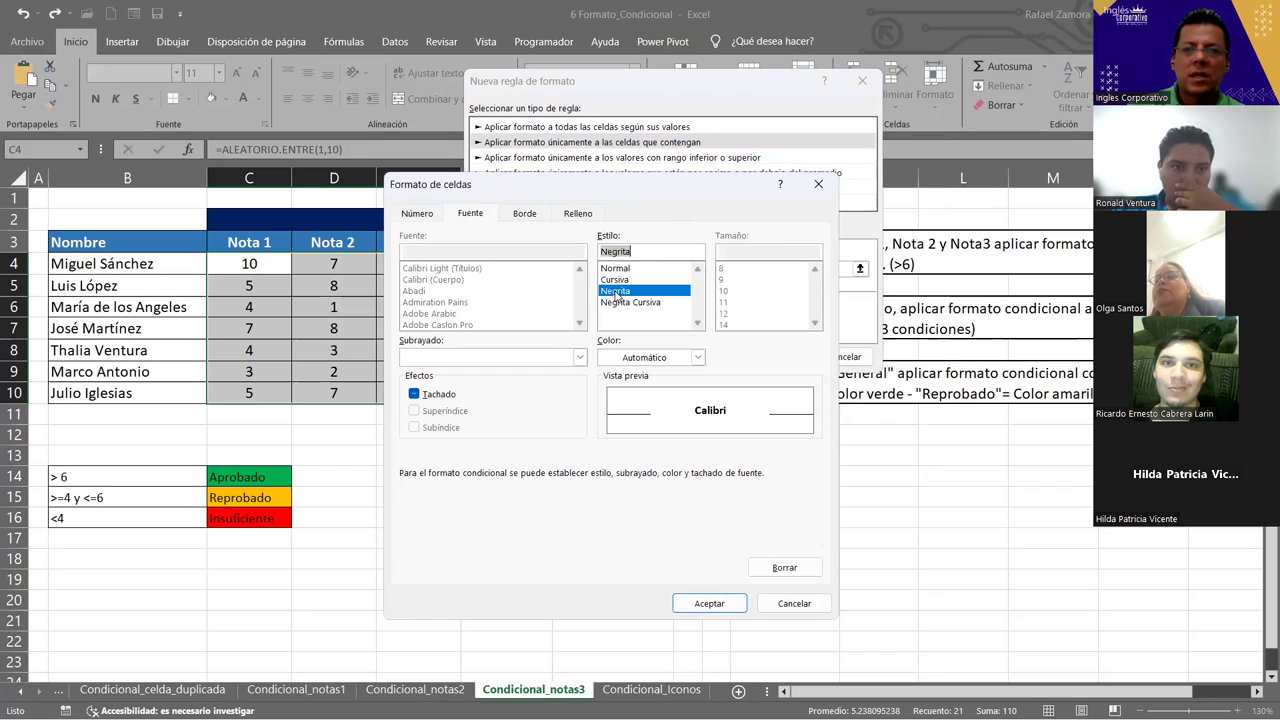
{"action": "left_click", "coordinate": [696, 357]}
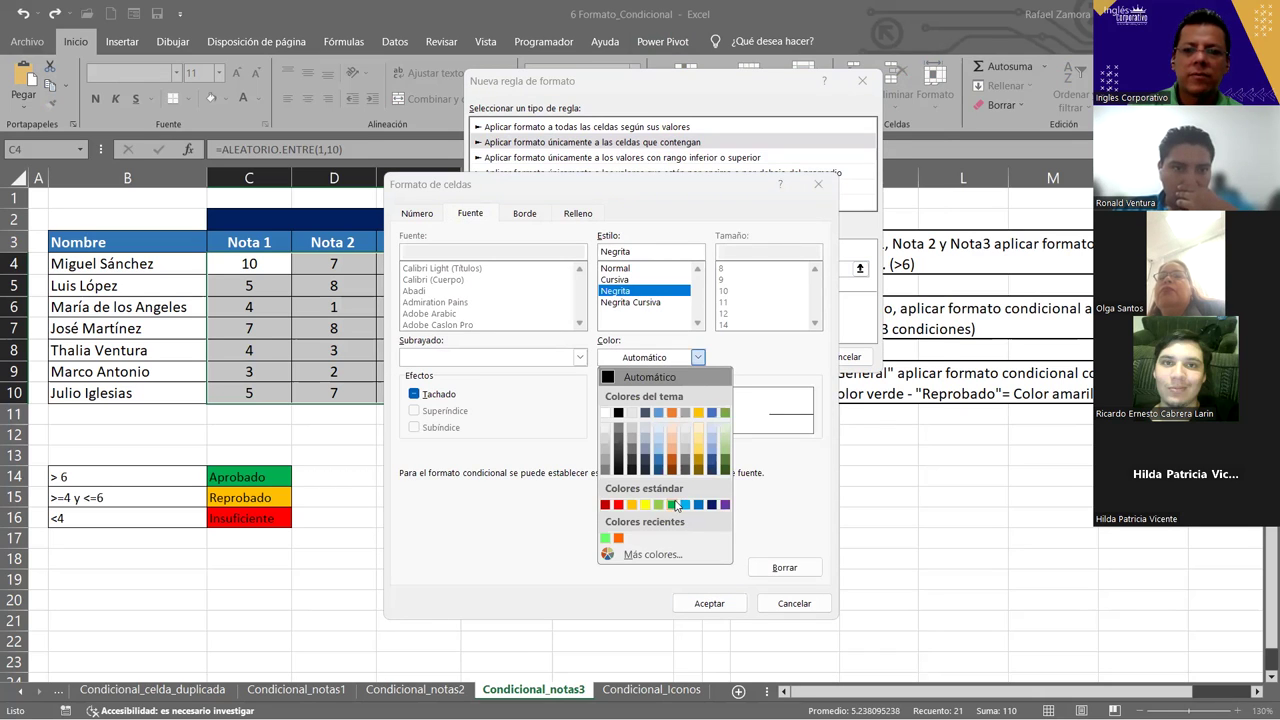
{"action": "left_click", "coordinate": [672, 504]}
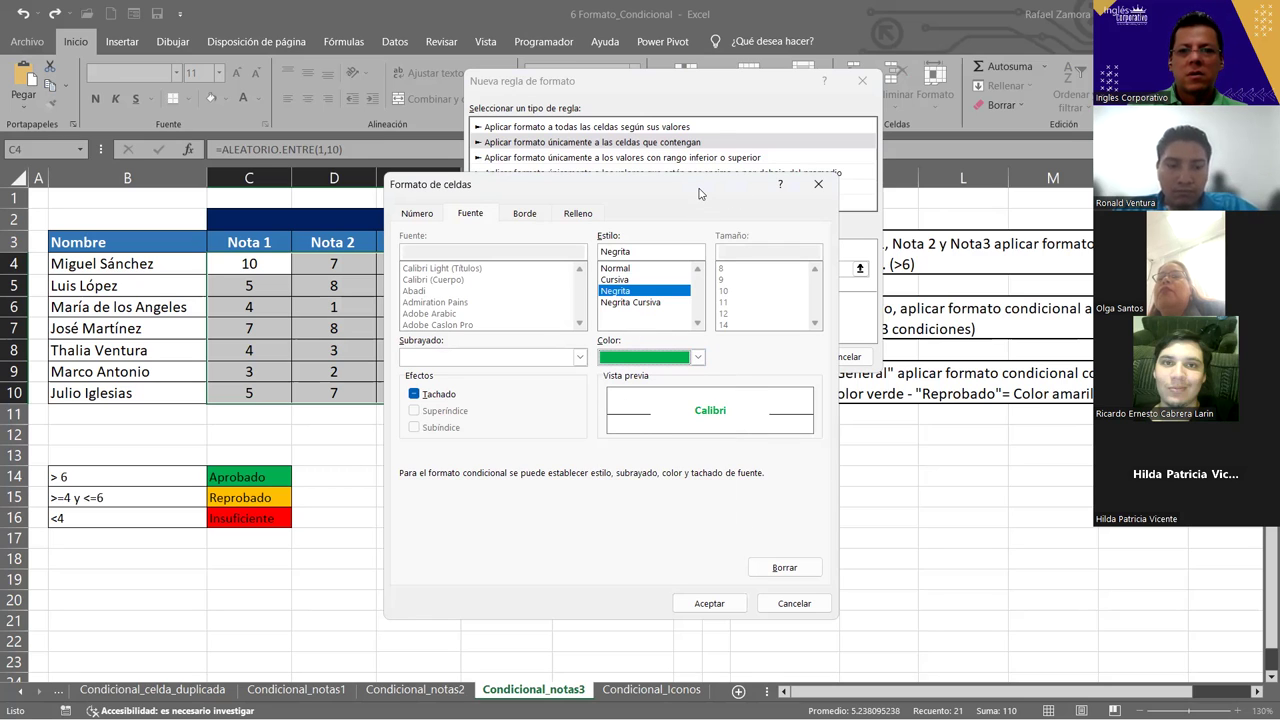
{"action": "left_click_drag", "start_coordinate": [700, 194], "coordinate": [759, 99]}
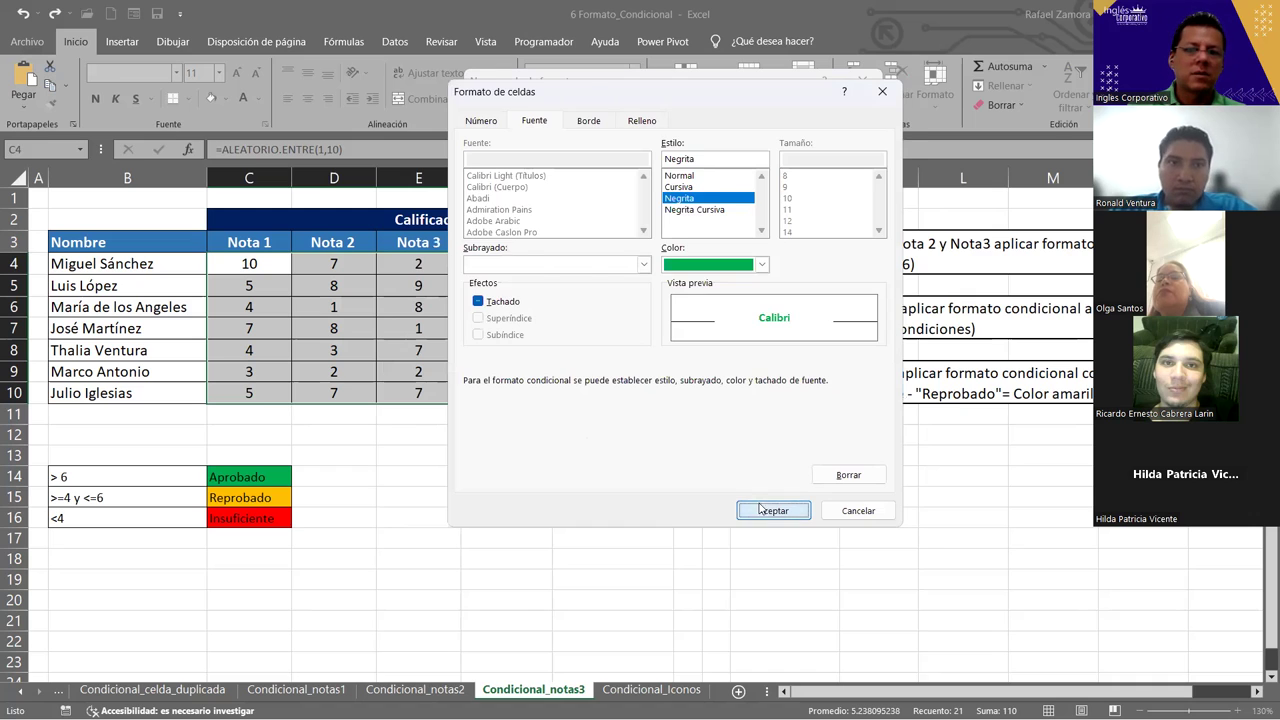
{"action": "left_click", "coordinate": [767, 509]}
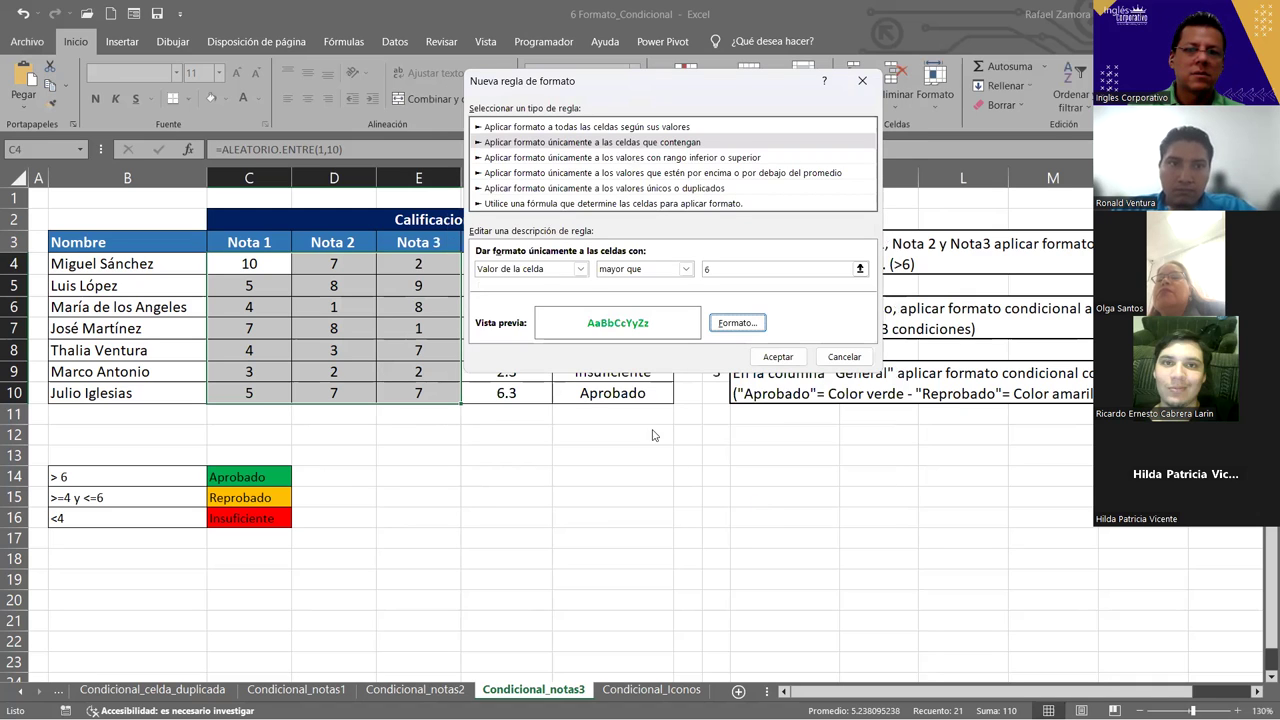
{"action": "left_click", "coordinate": [787, 351]}
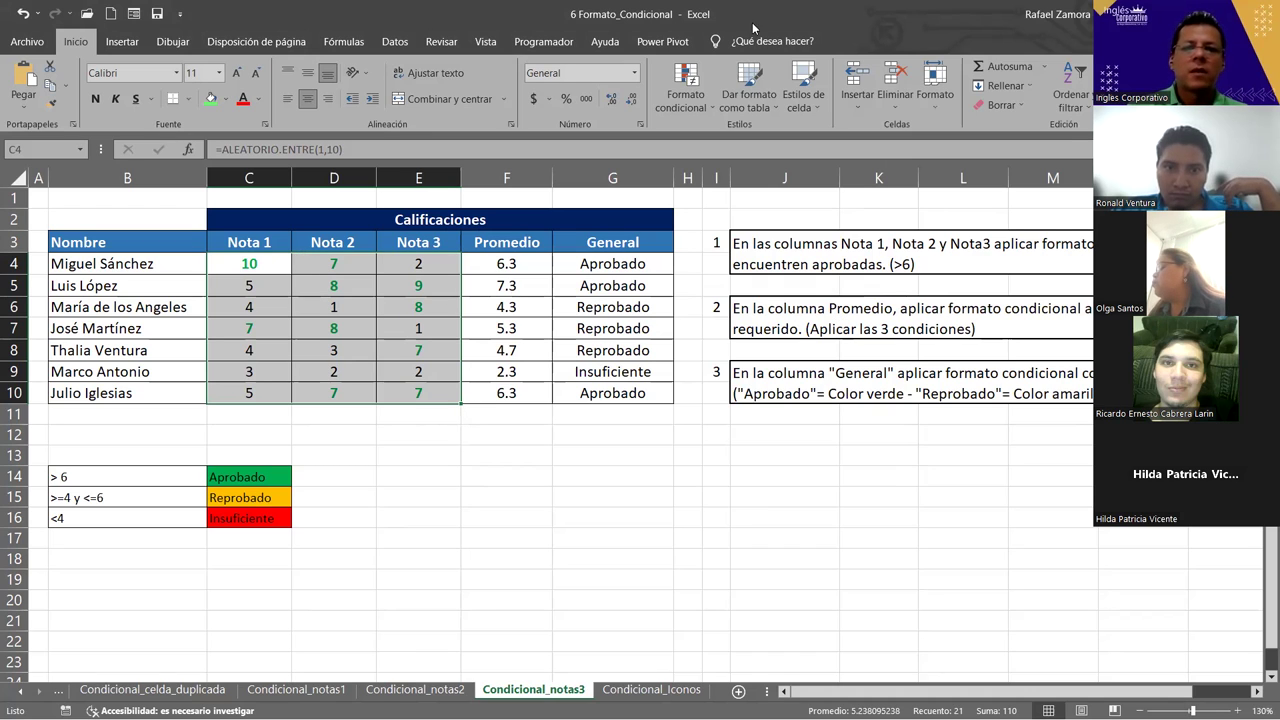
Start a new cell-value rule for grades between 4 and 6.
{"action": "left_click", "coordinate": [688, 100]}
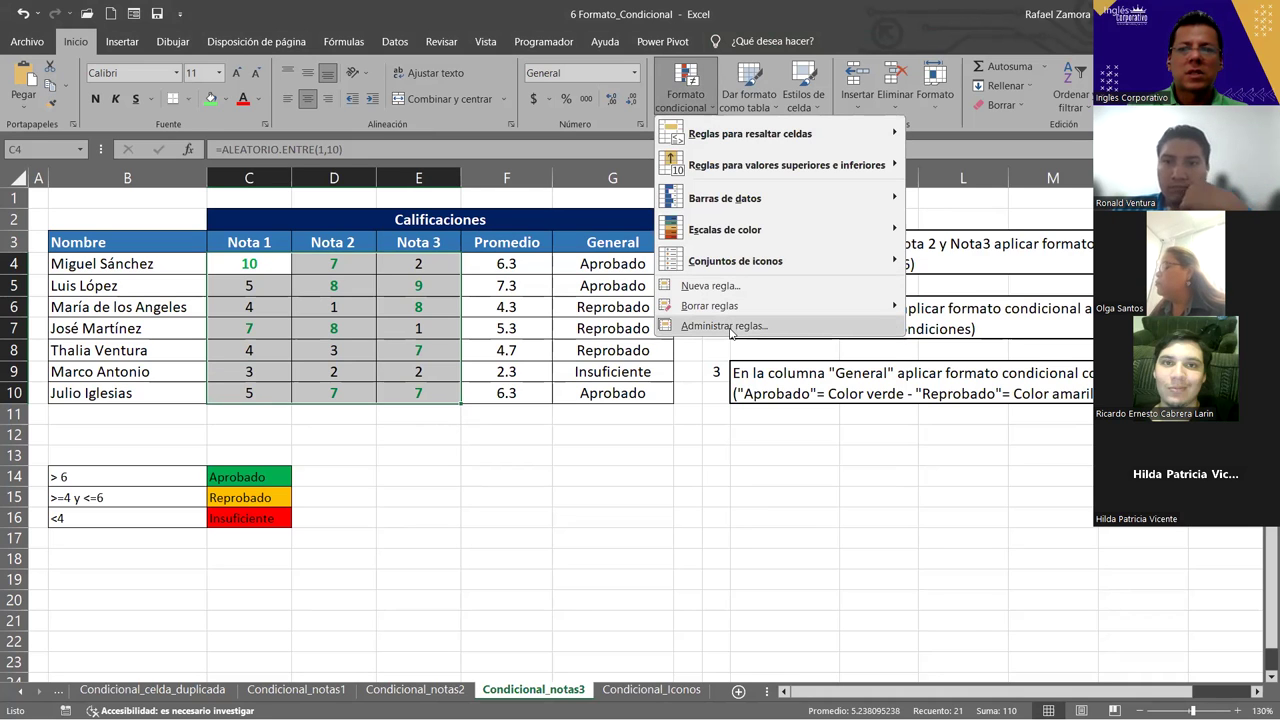
{"action": "left_click", "coordinate": [723, 326]}
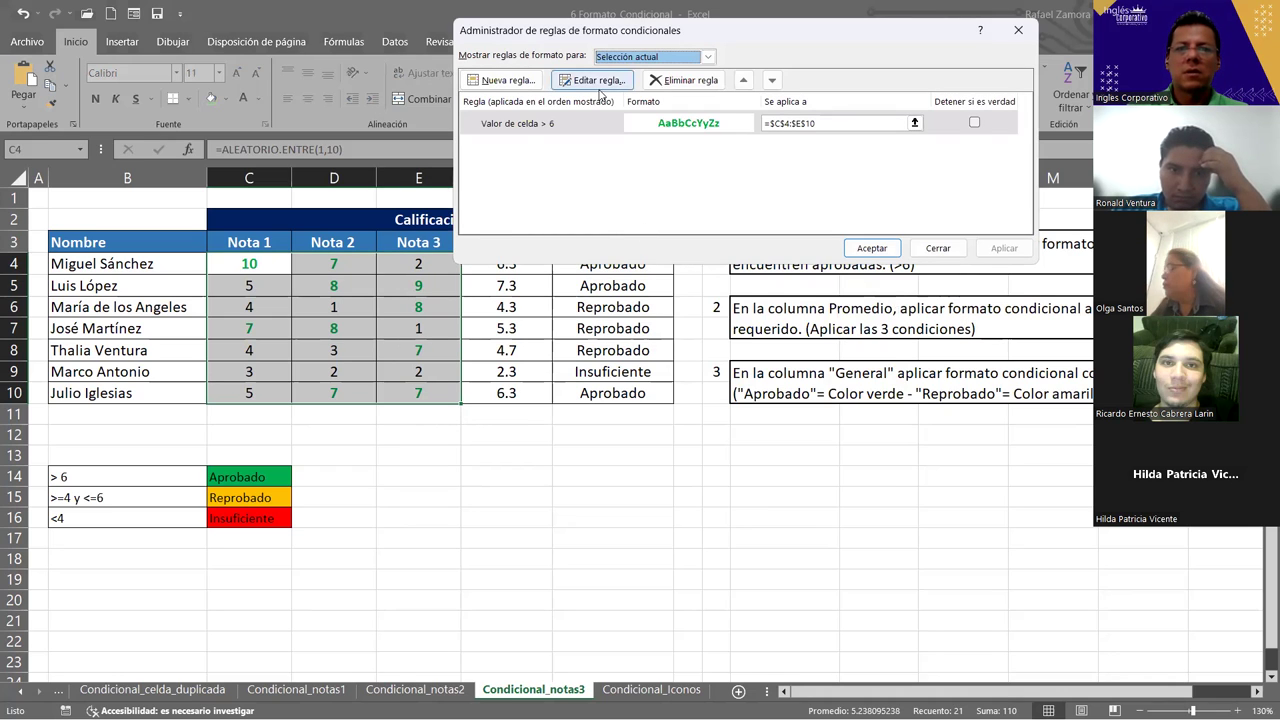
{"action": "left_click", "coordinate": [500, 80]}
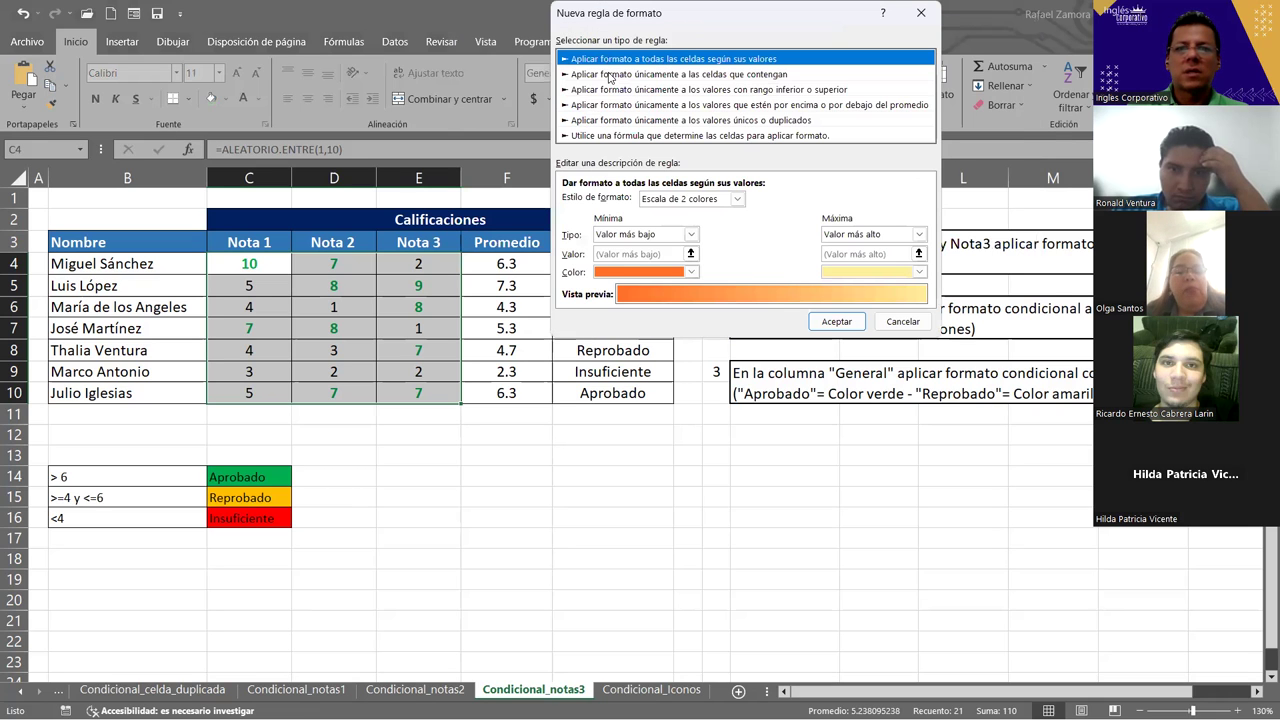
{"action": "left_click", "coordinate": [609, 75]}
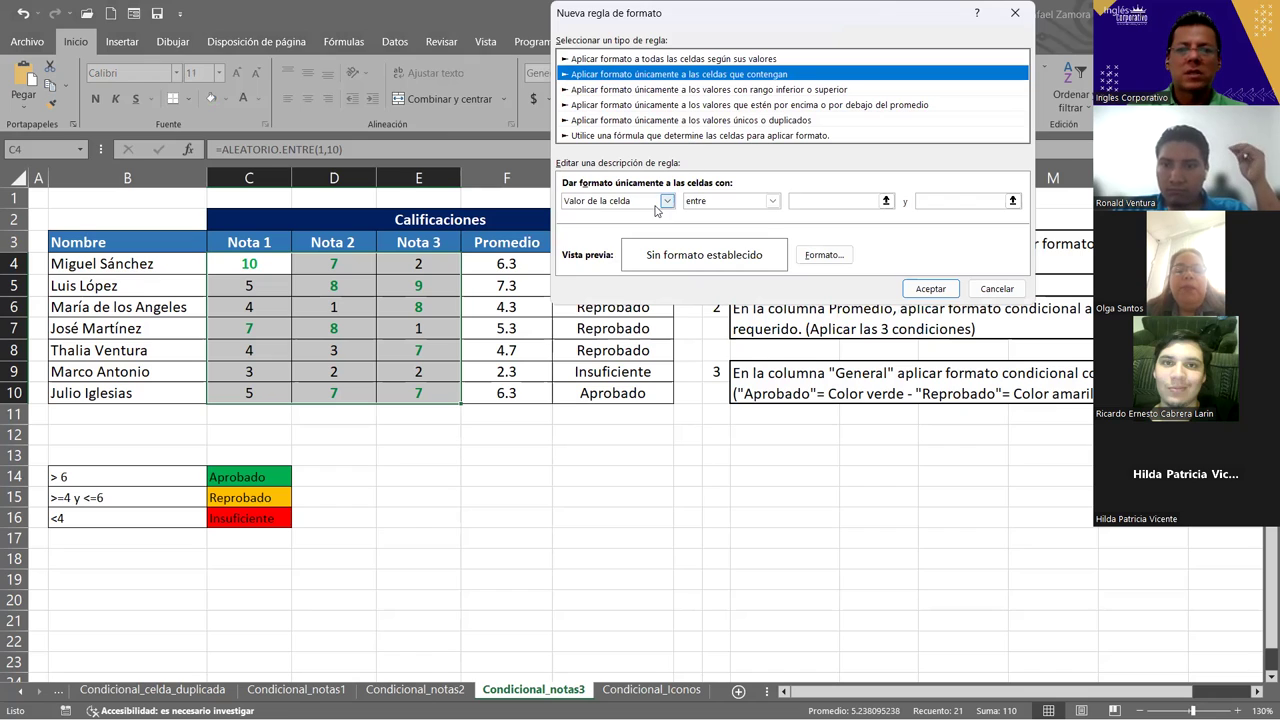
{"action": "left_click", "coordinate": [774, 203]}
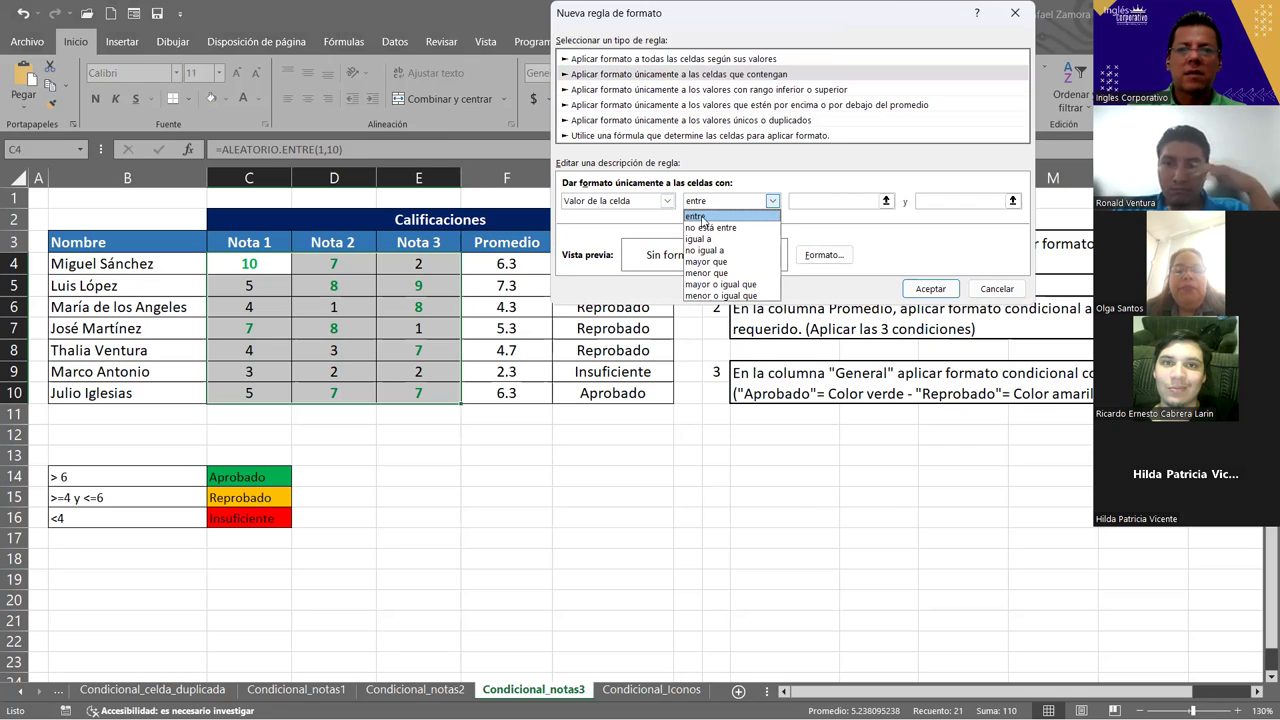
{"action": "left_click", "coordinate": [716, 217]}
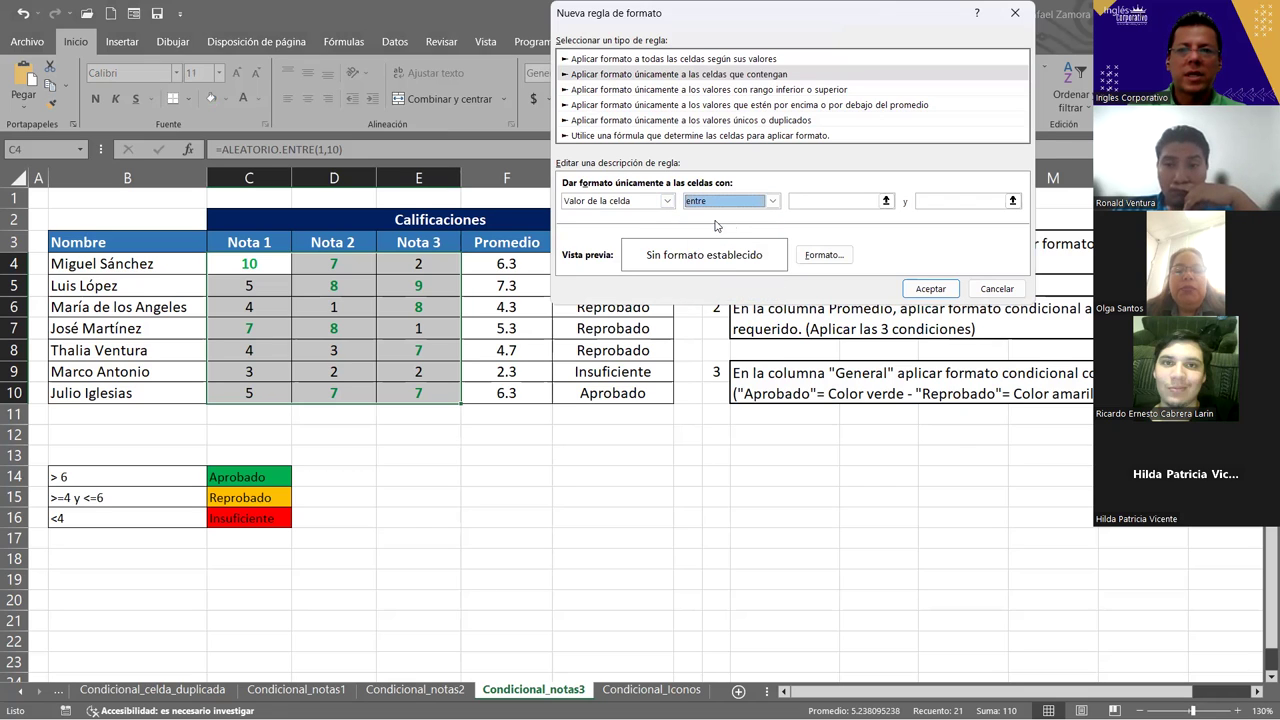
{"action": "left_click", "coordinate": [853, 206]}
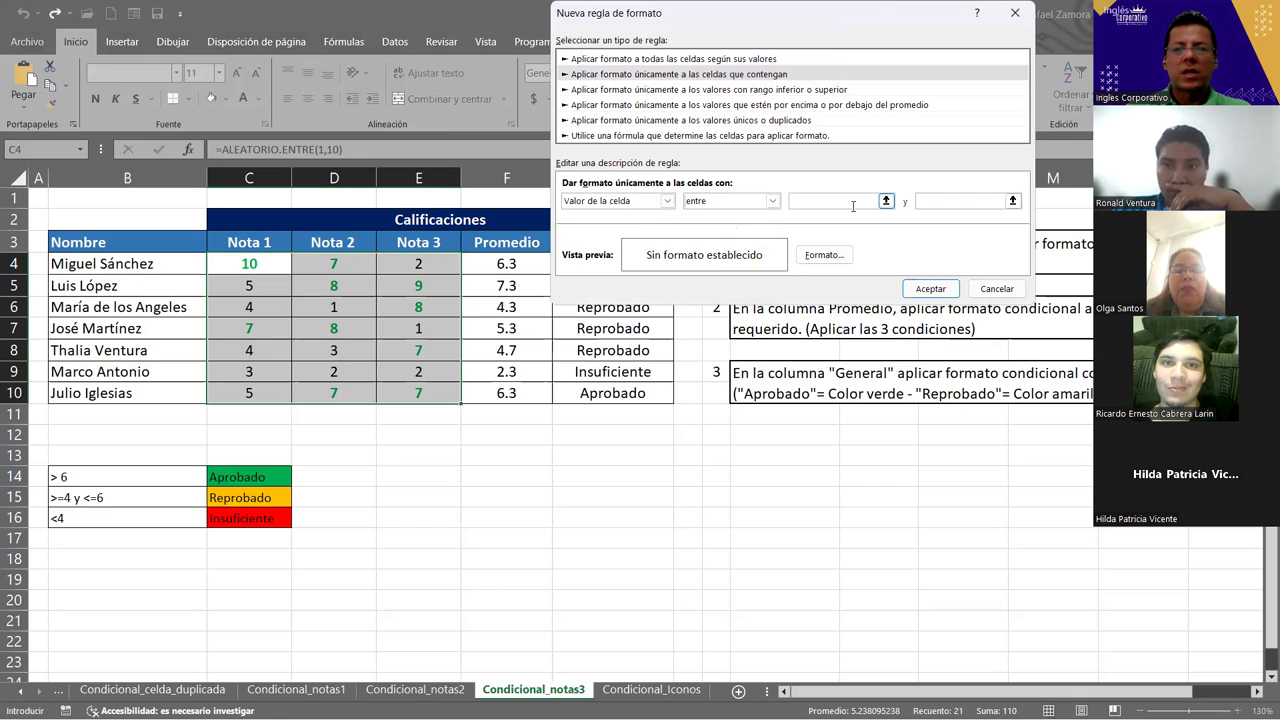
{"action": "type", "text": "4"}
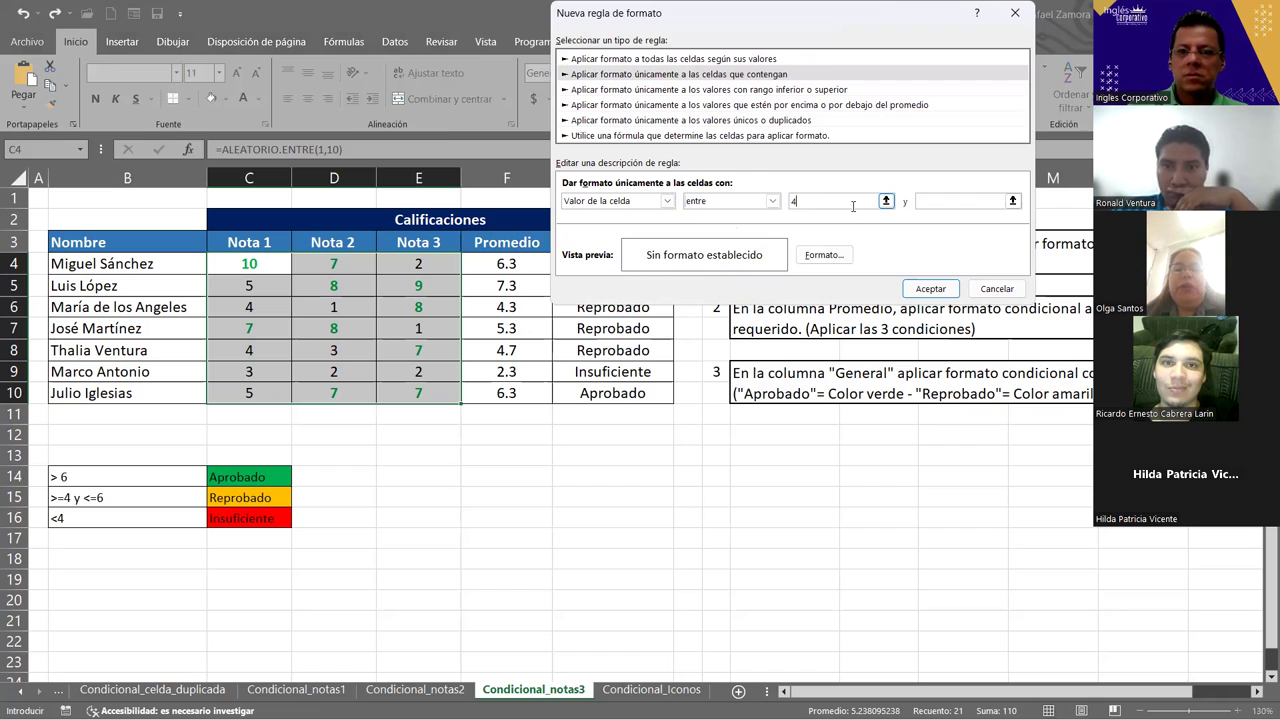
{"action": "left_click", "coordinate": [946, 201]}
{"action": "type", "text": "6"}
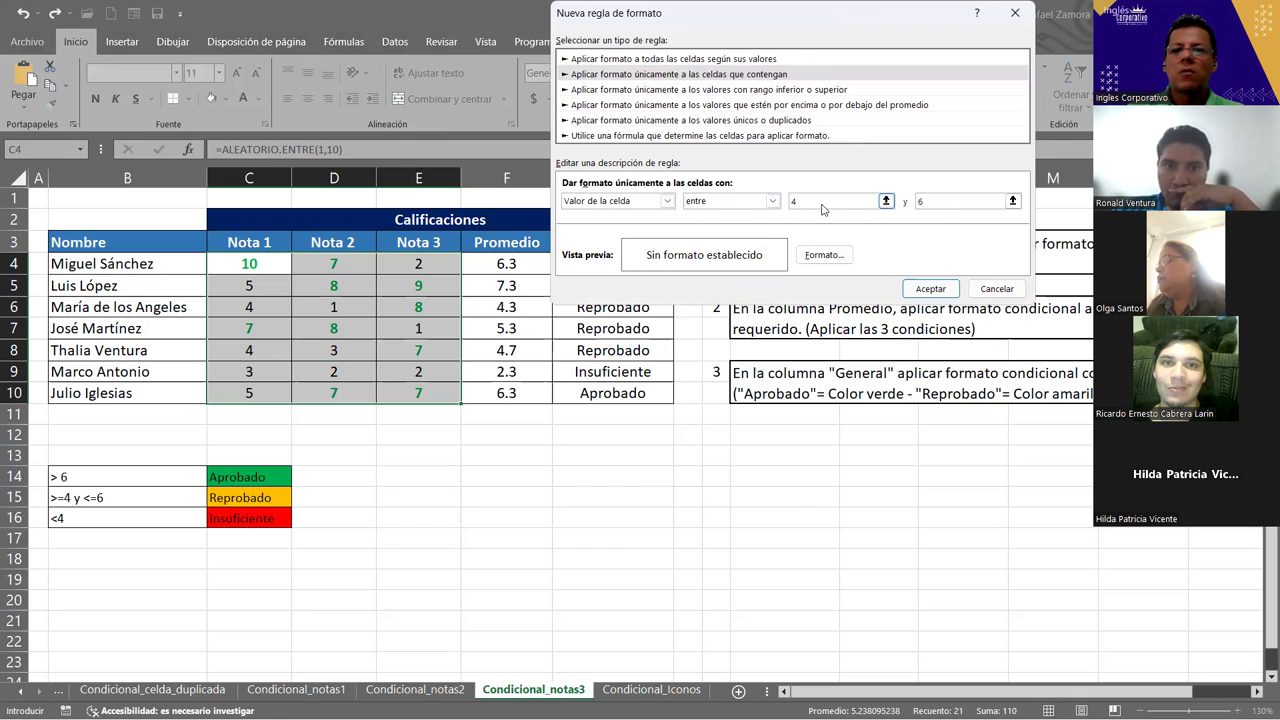
Give the between 4 and 6 rule a bold gold font and save it.
{"action": "left_click", "coordinate": [843, 262]}
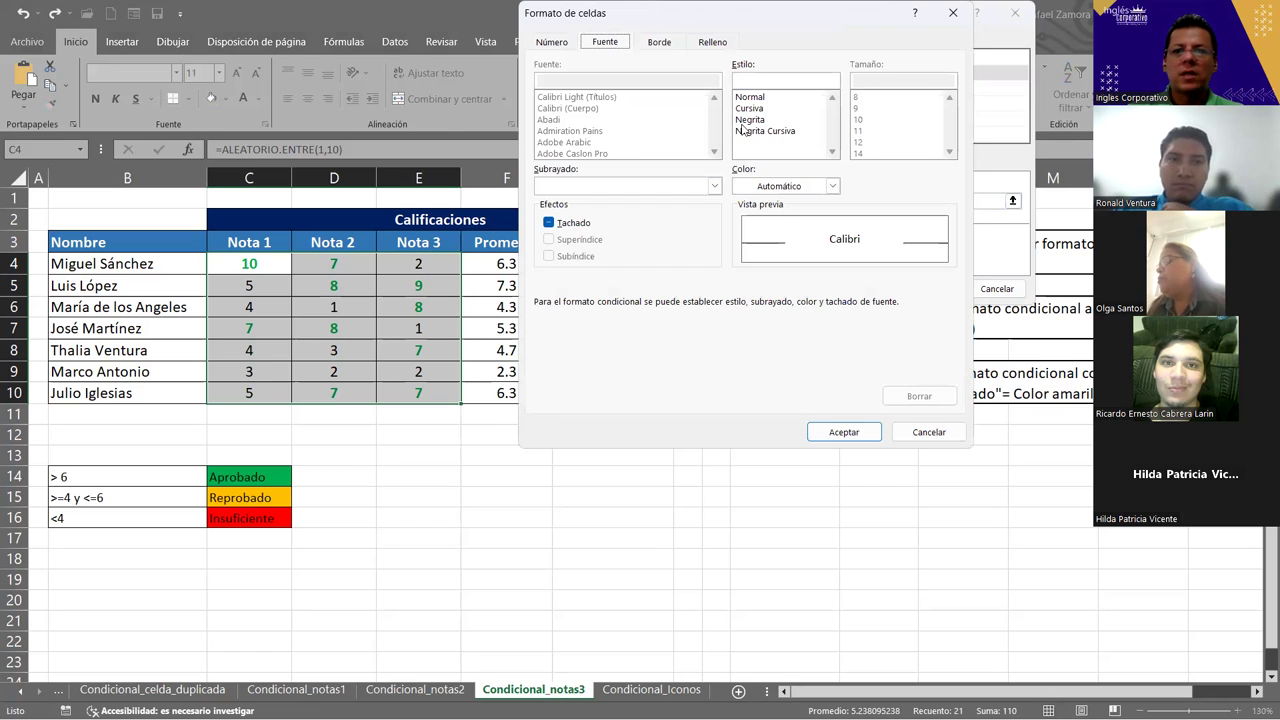
{"action": "left_click", "coordinate": [750, 119]}
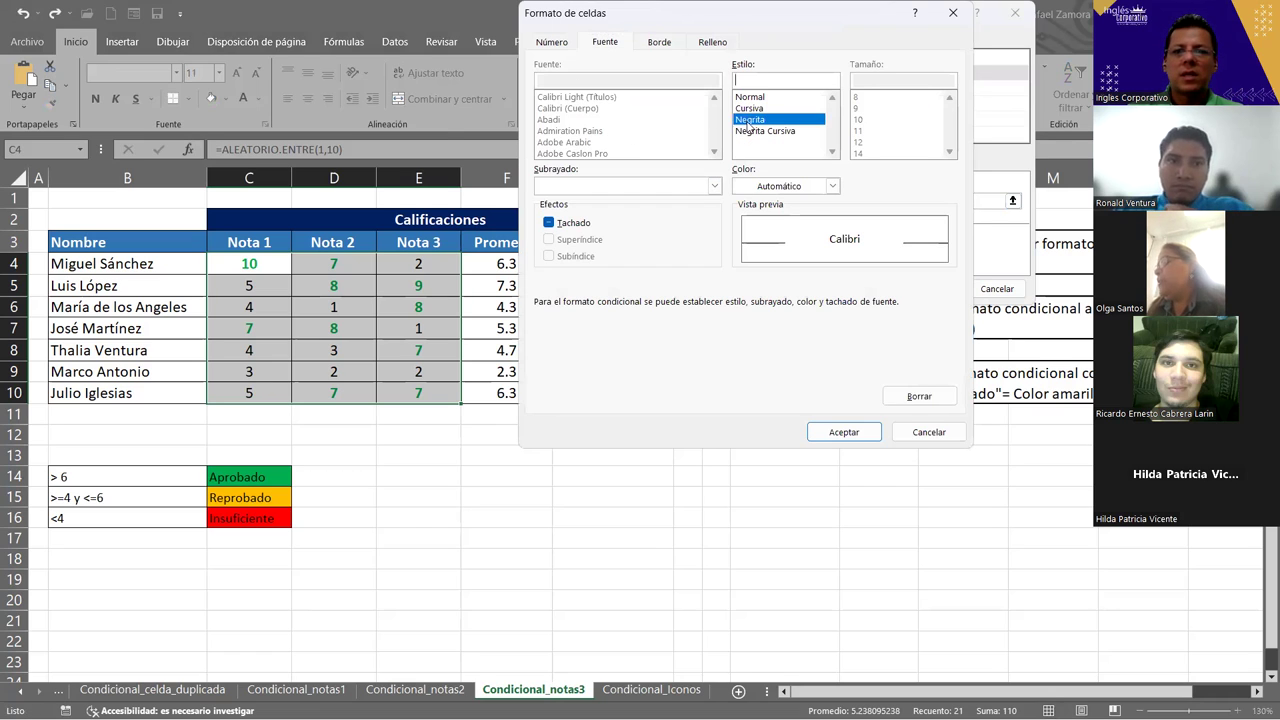
{"action": "left_click", "coordinate": [825, 186]}
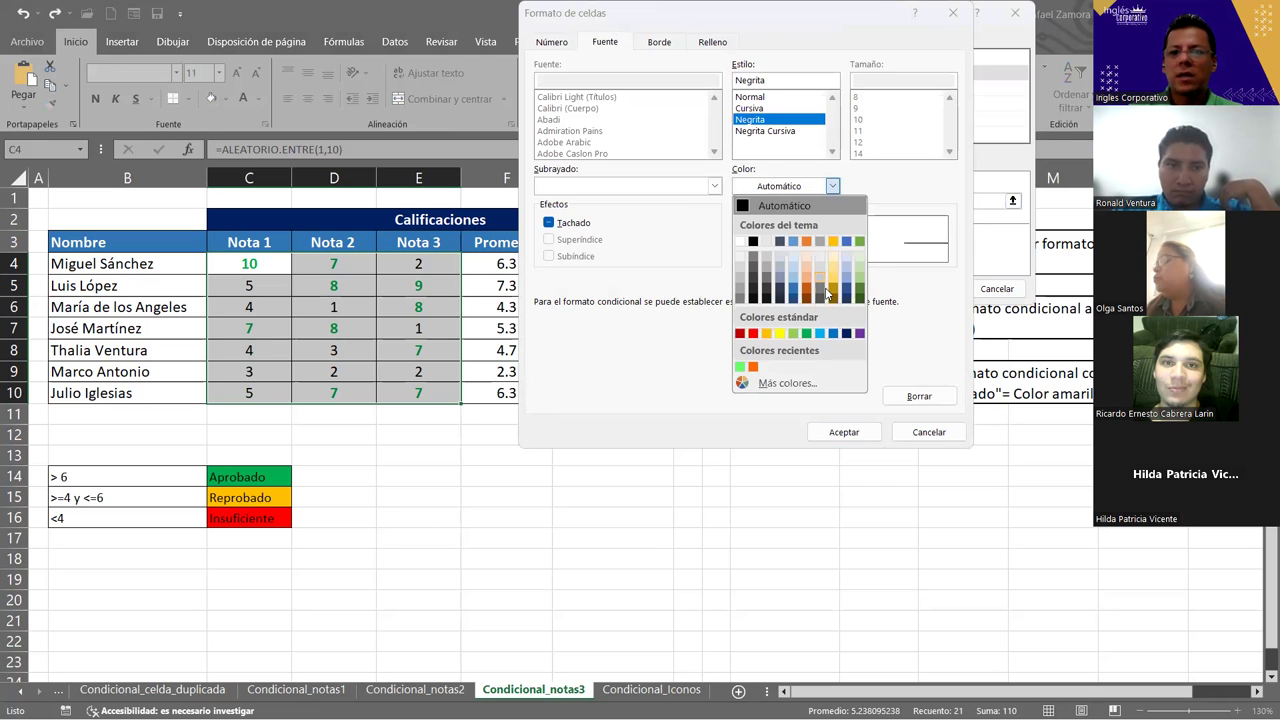
{"action": "left_click", "coordinate": [768, 334]}
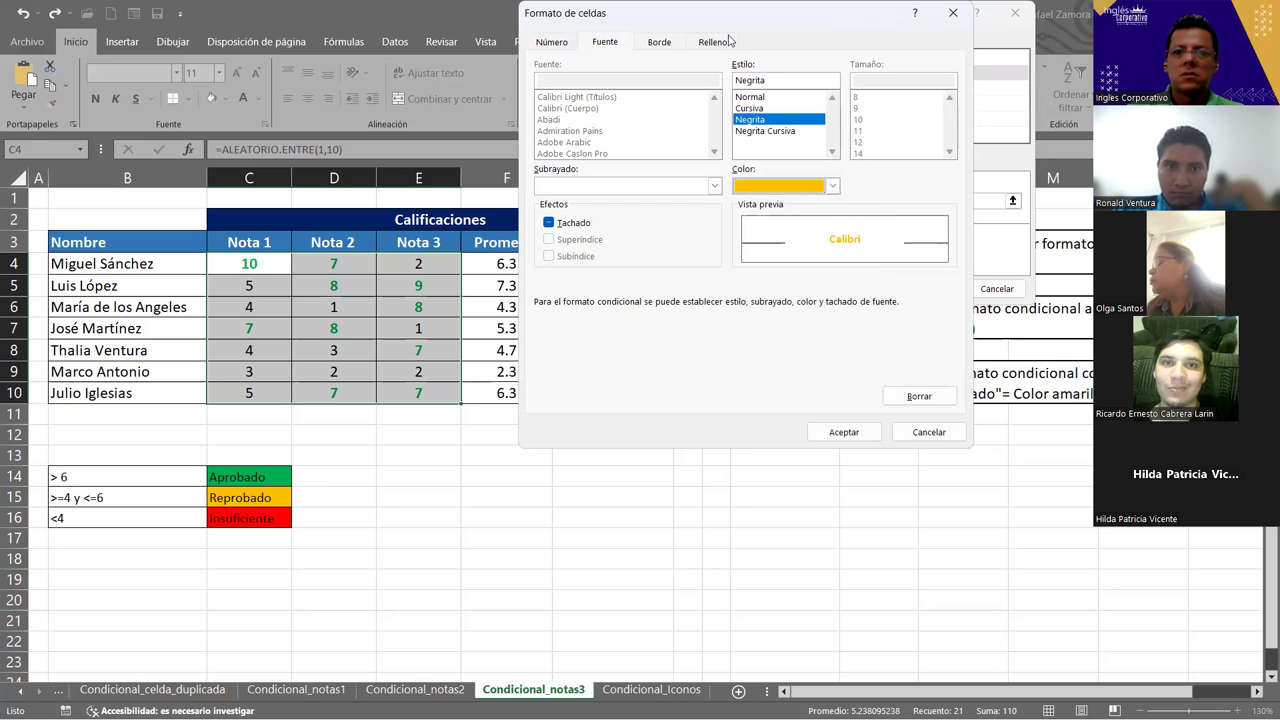
{"action": "left_click_drag", "start_coordinate": [857, 18], "coordinate": [729, 39]}
{"action": "key", "text": "Return"}
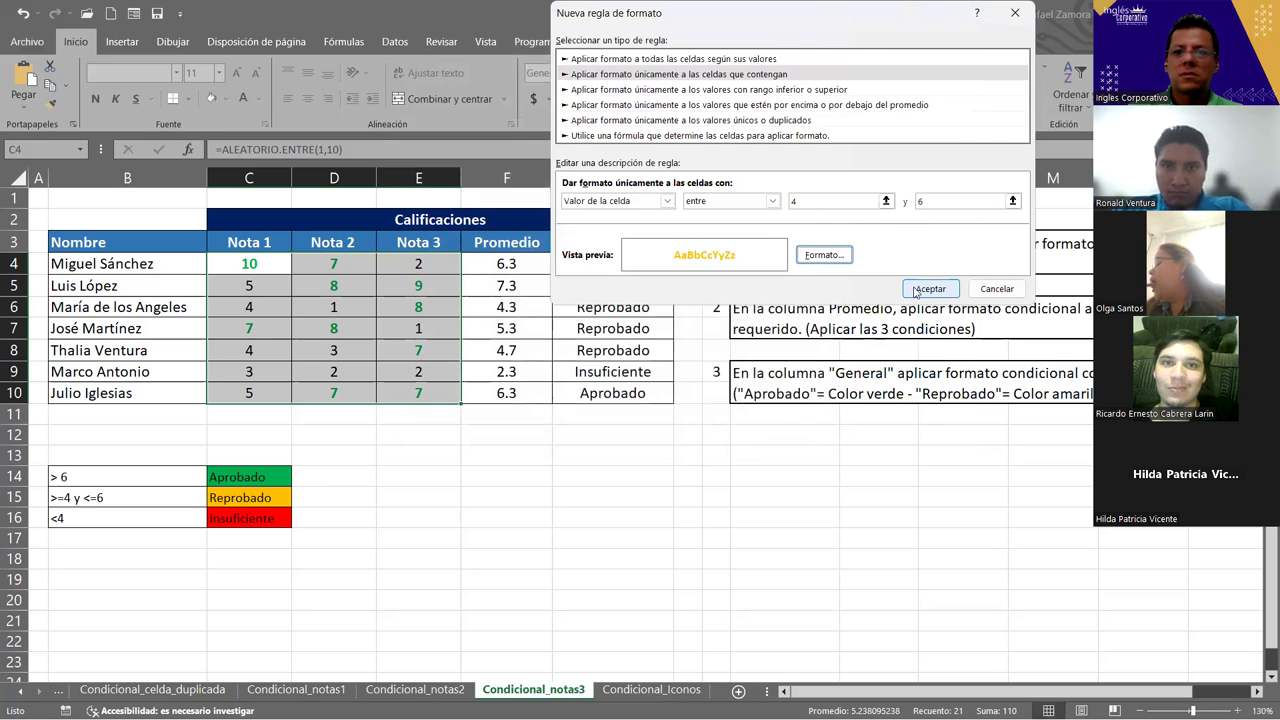
{"action": "left_click", "coordinate": [921, 289]}
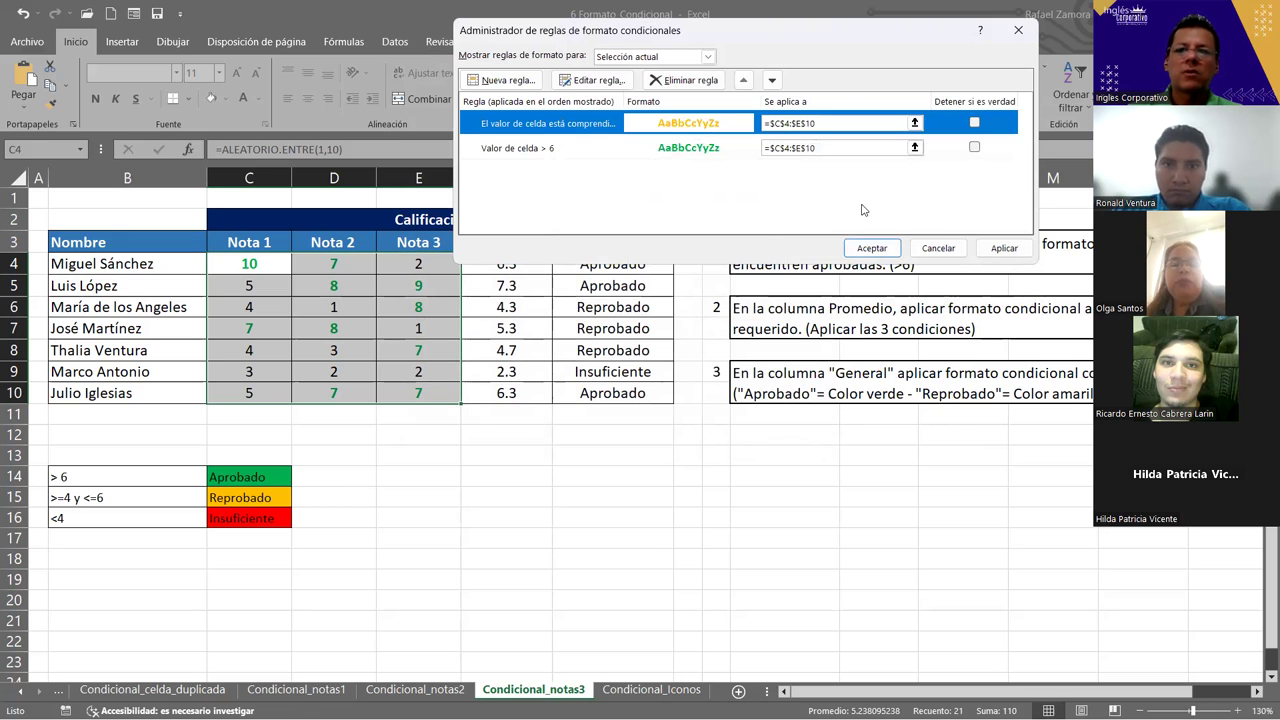
Apply both rules and check that grades of 4 and 5 turn gold.
{"action": "left_click", "coordinate": [1003, 248]}
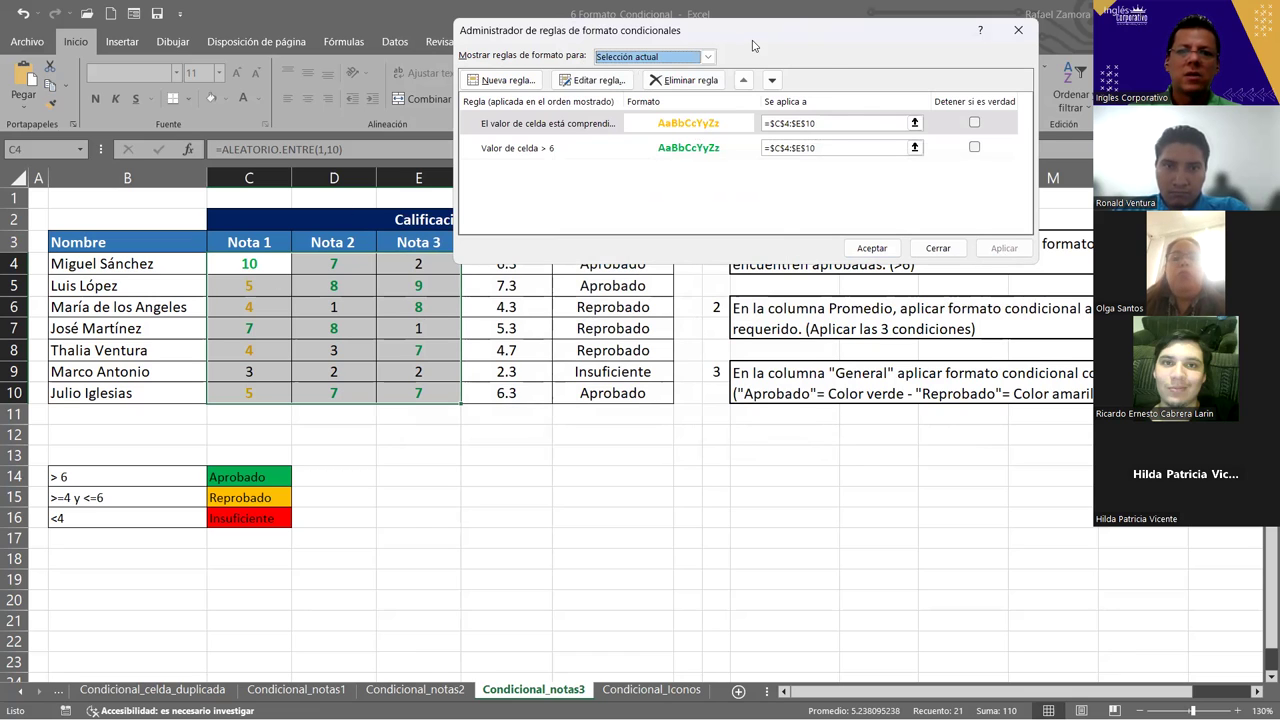
{"action": "left_click_drag", "start_coordinate": [753, 45], "coordinate": [834, 46]}
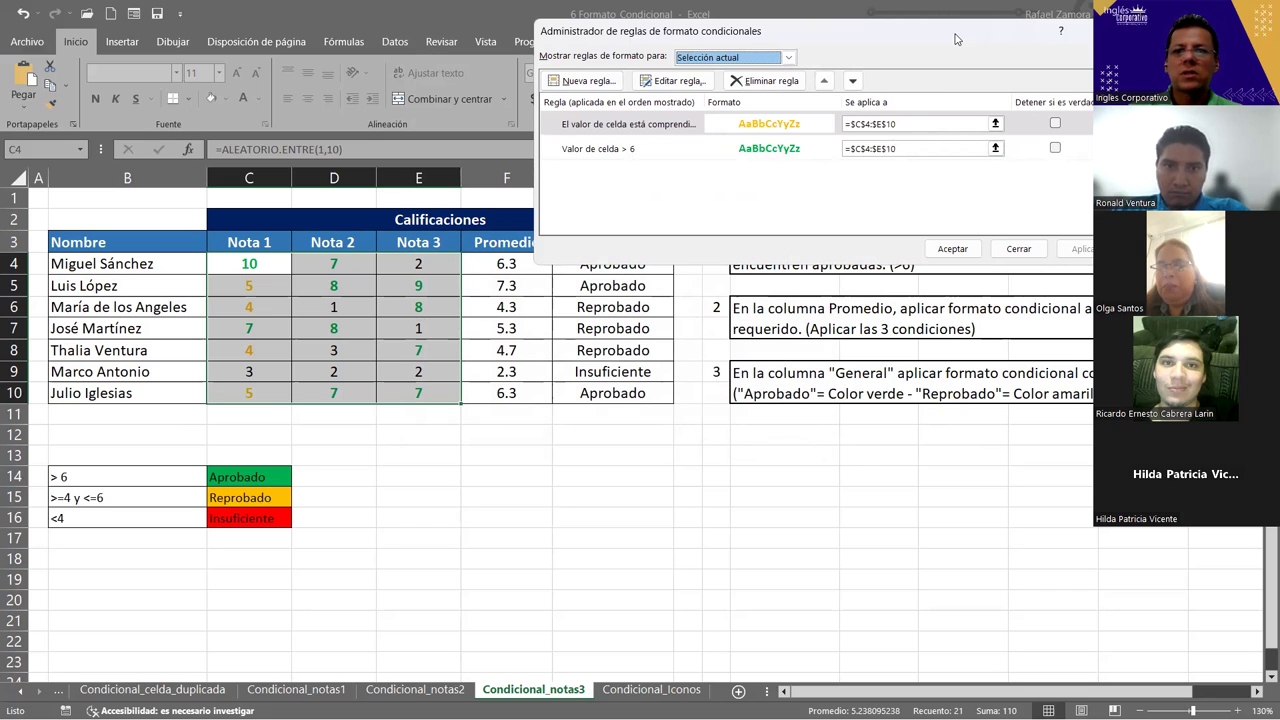
{"action": "left_click_drag", "start_coordinate": [954, 38], "coordinate": [908, 34]}
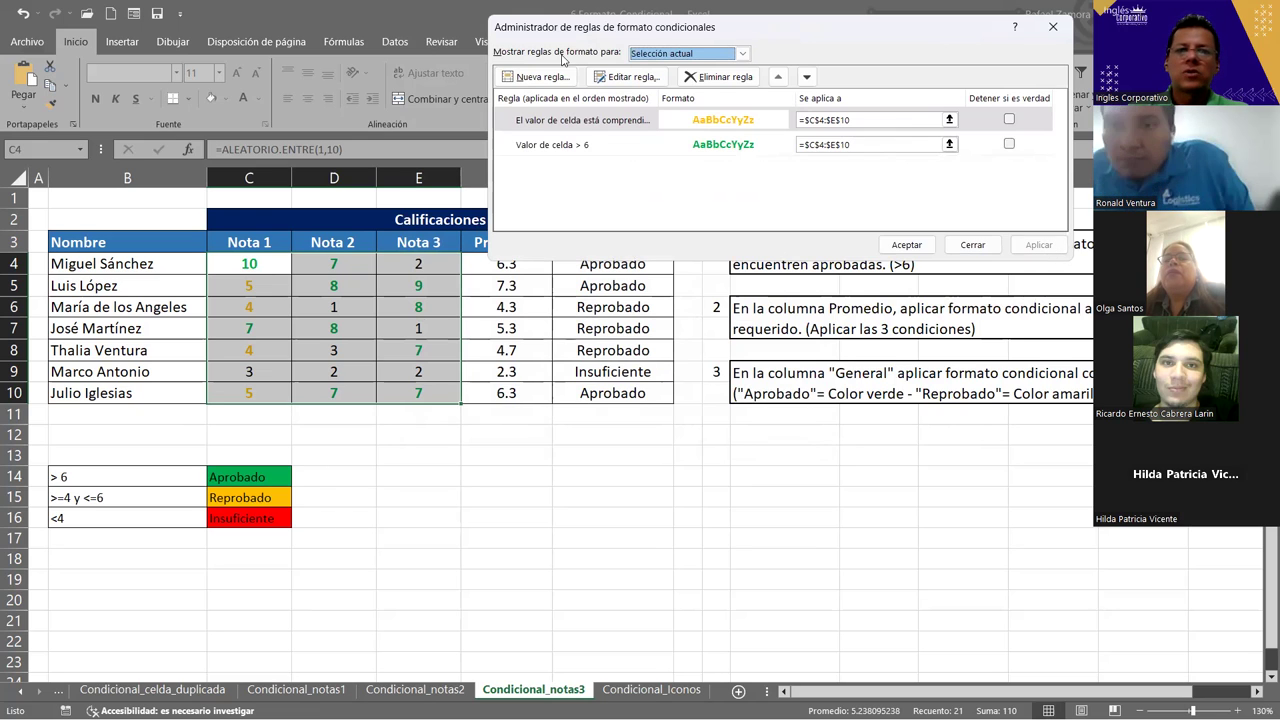
Start a new cell-value rule for grades greater than 4.
{"action": "left_click", "coordinate": [537, 78]}
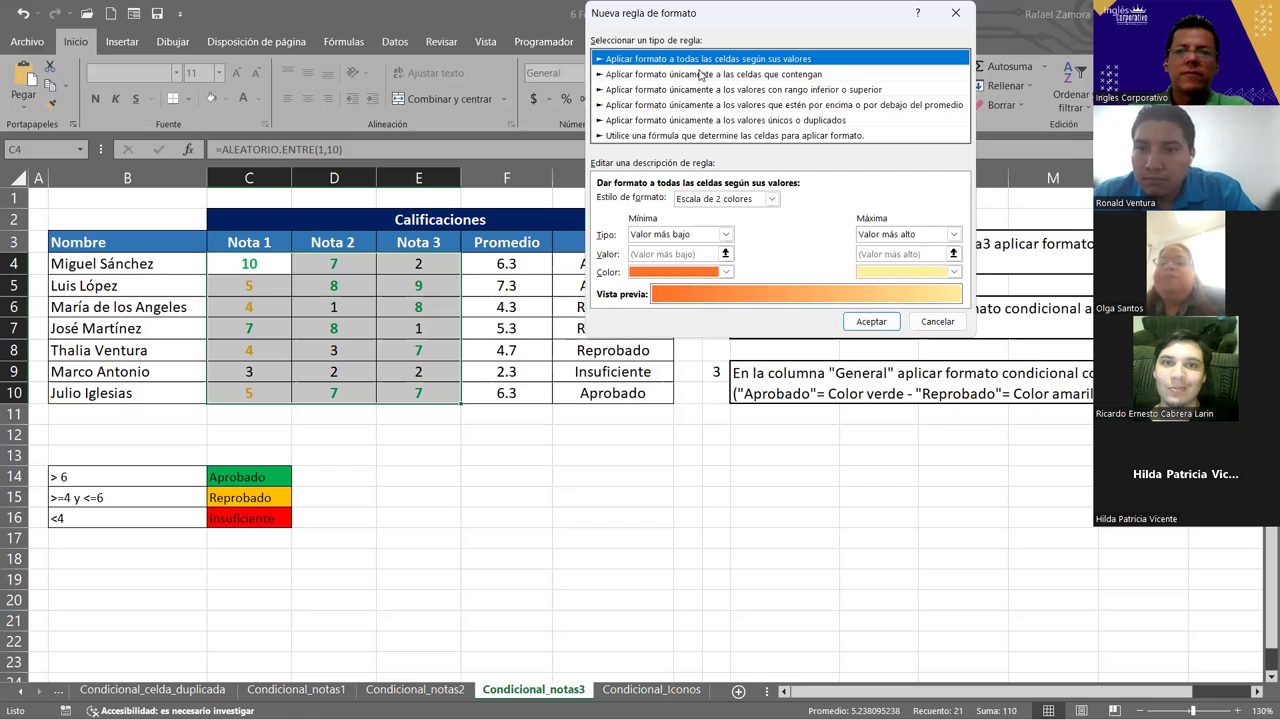
{"action": "left_click", "coordinate": [702, 75]}
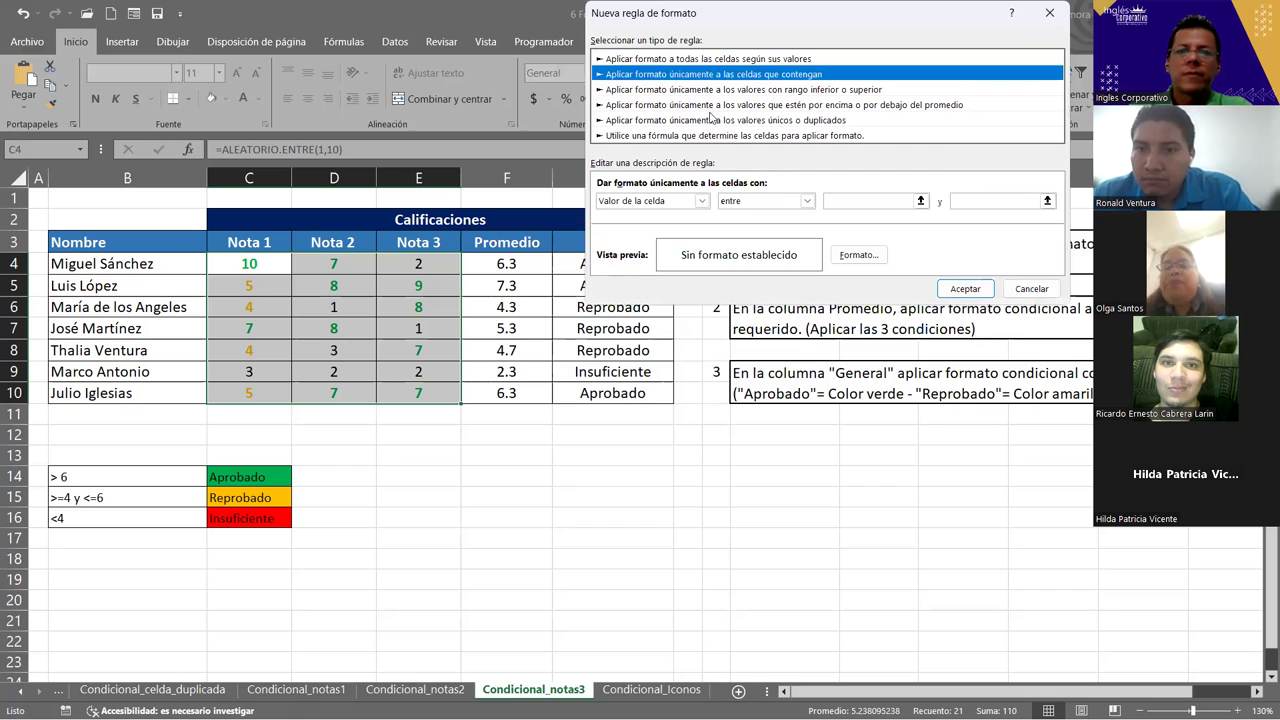
{"action": "left_click", "coordinate": [807, 202]}
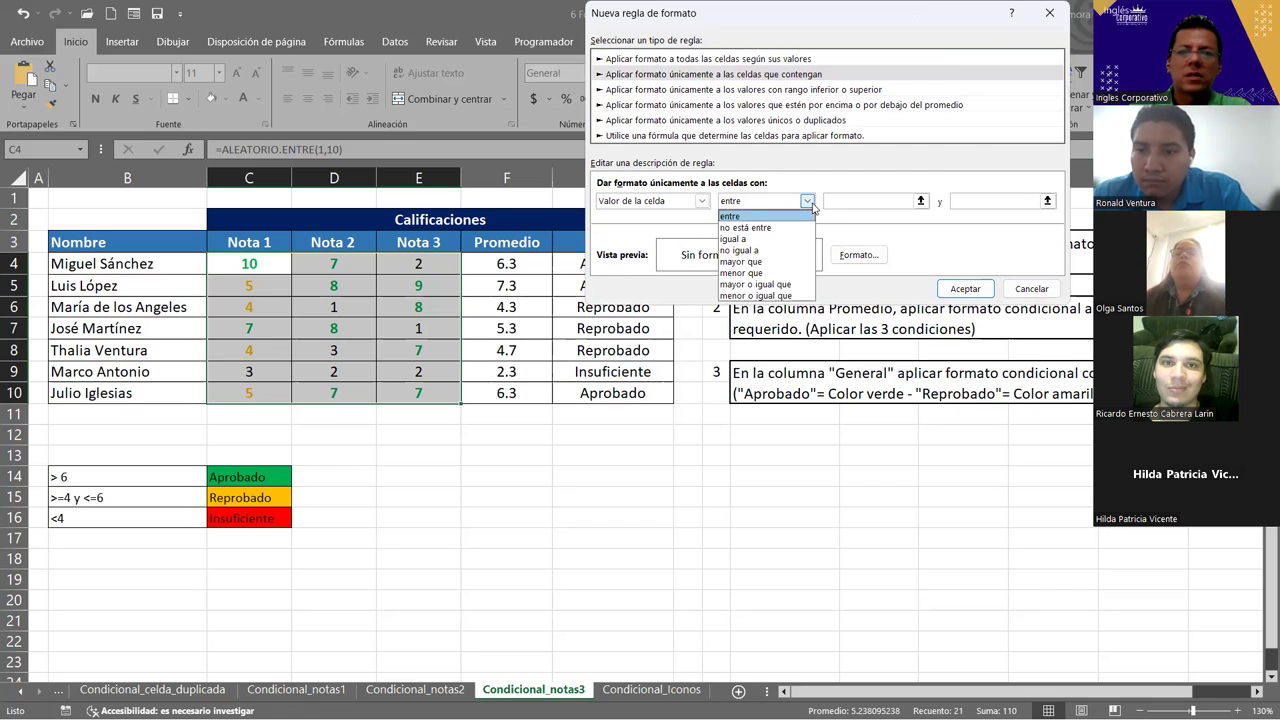
{"action": "left_click", "coordinate": [780, 262]}
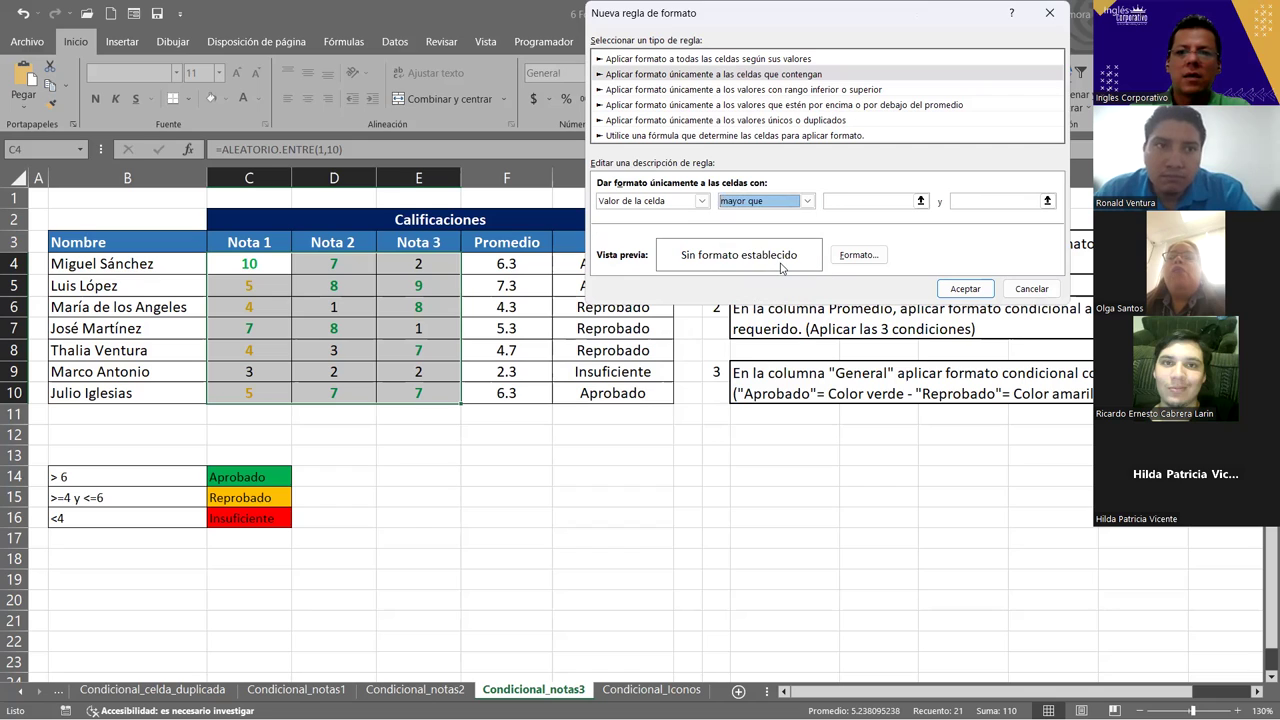
{"action": "left_click", "coordinate": [855, 201]}
{"action": "type", "text": "4"}
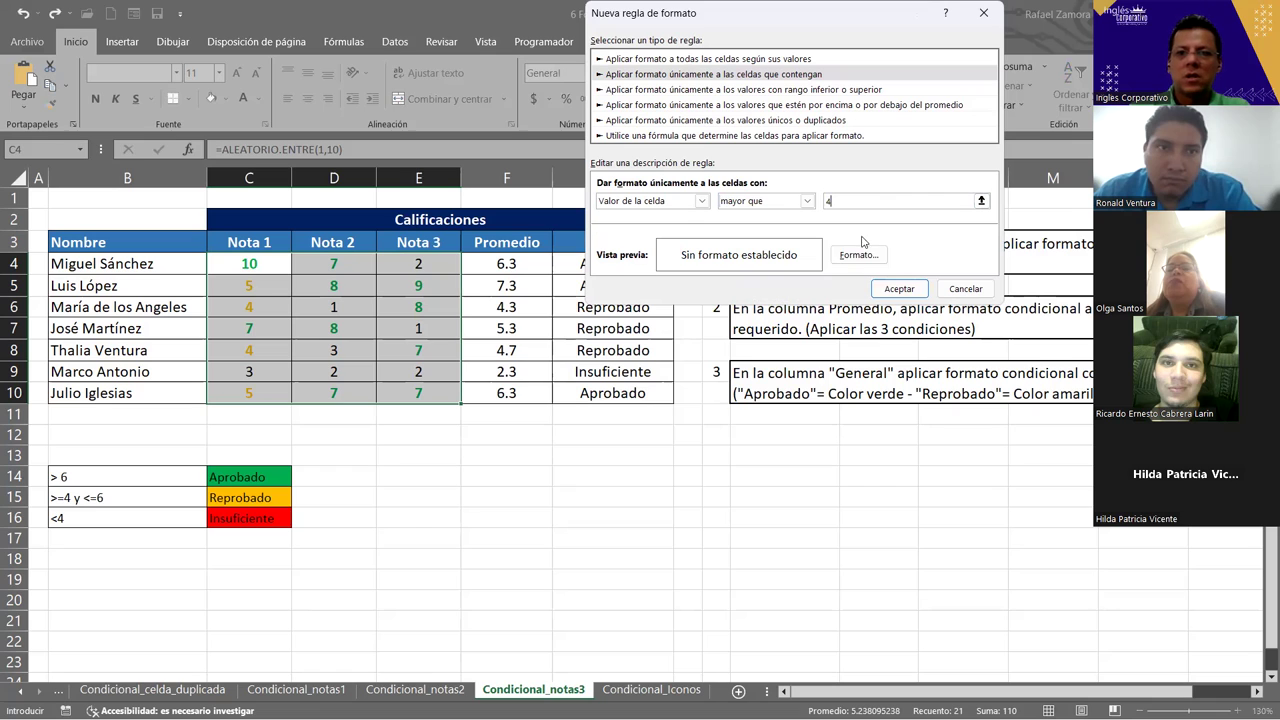
Give the greater than 4 rule a bold red font and save it.
{"action": "left_click", "coordinate": [858, 256]}
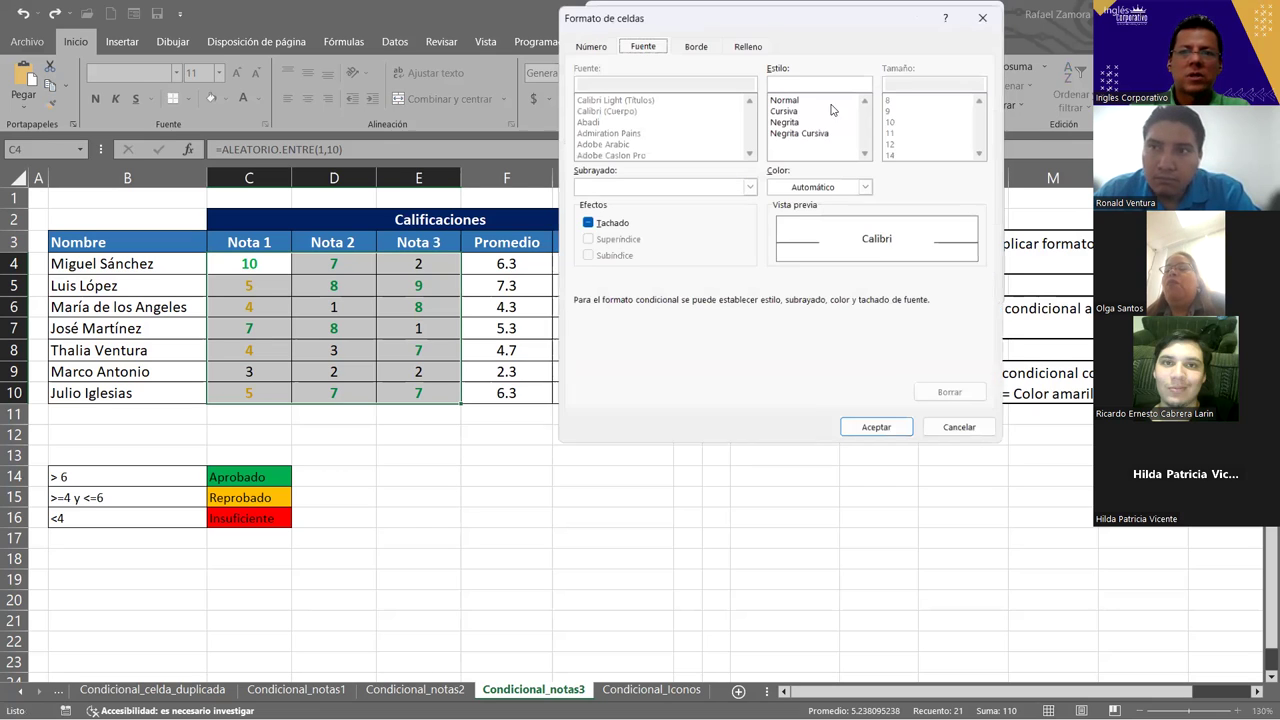
{"action": "left_click", "coordinate": [788, 120]}
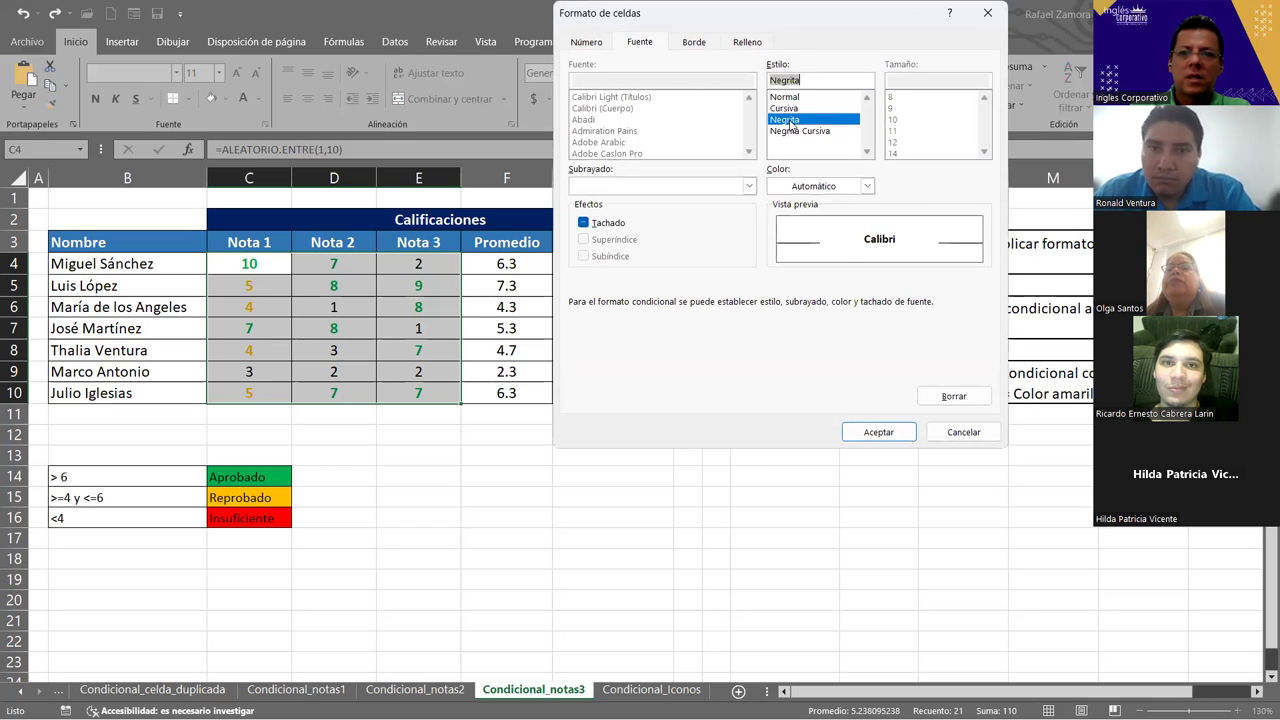
{"action": "left_click", "coordinate": [867, 187]}
{"action": "left_click", "coordinate": [788, 334]}
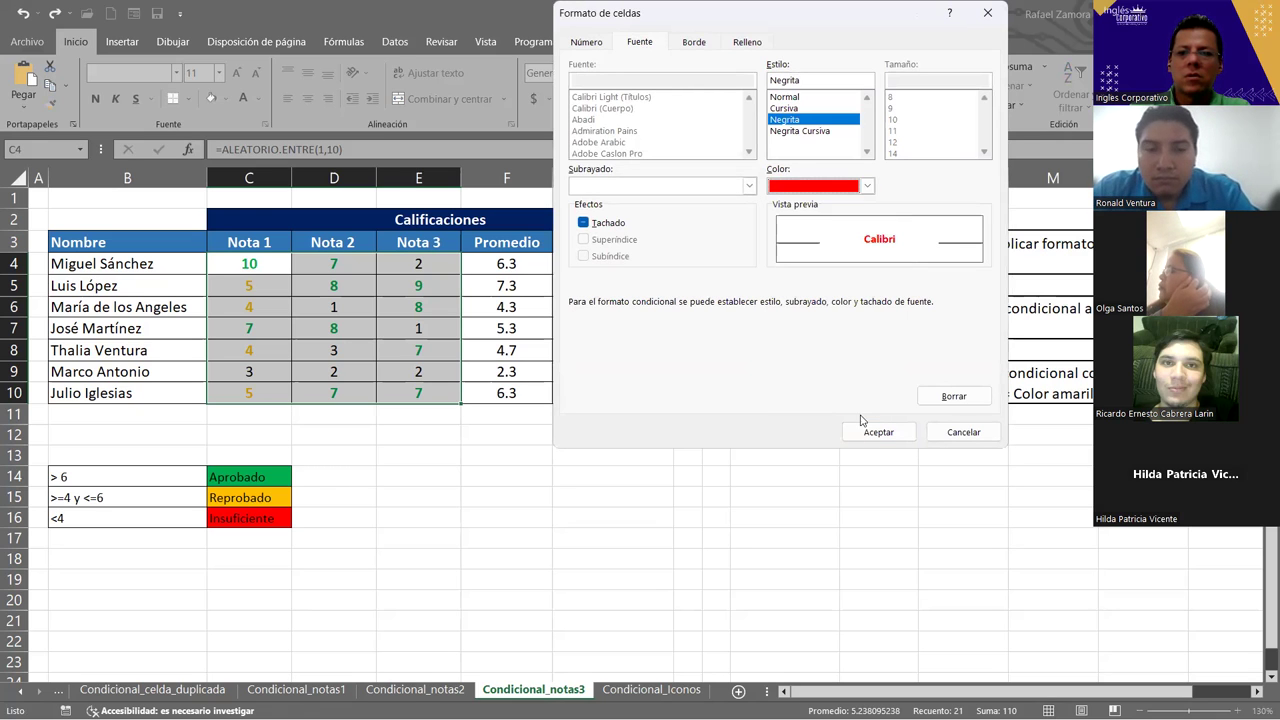
{"action": "key", "text": "Return"}
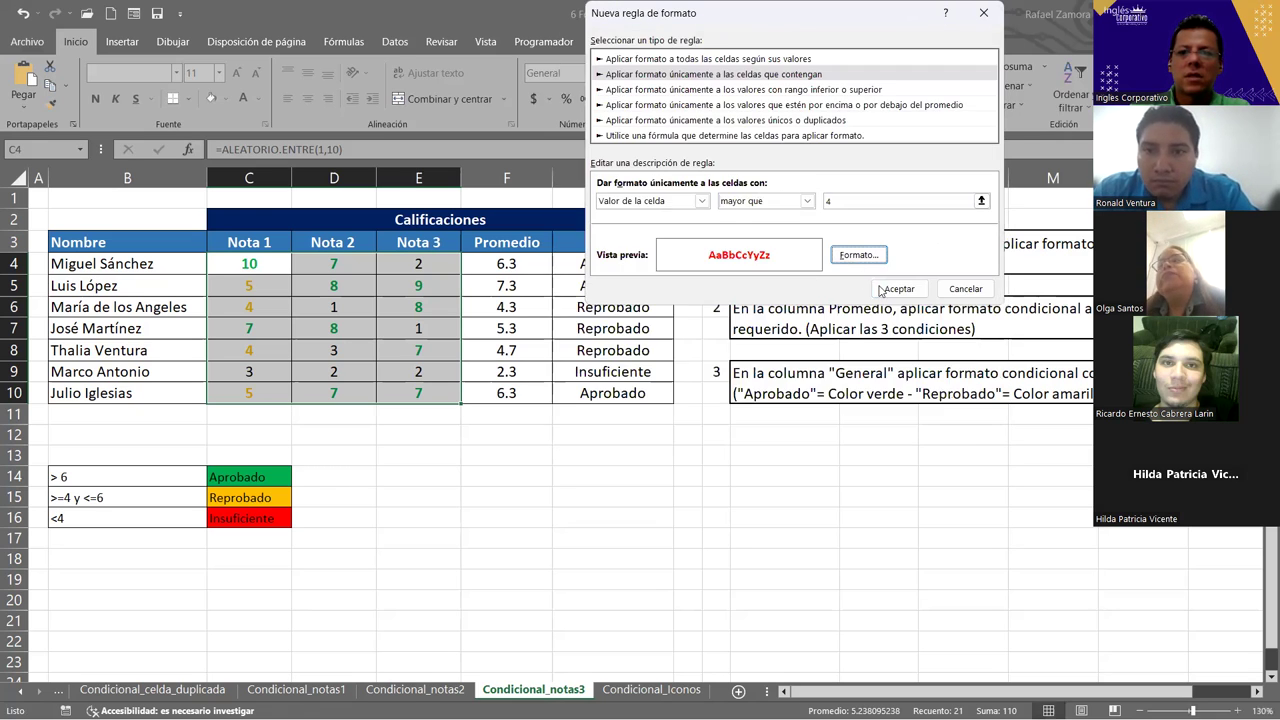
{"action": "left_click", "coordinate": [897, 289]}
{"action": "left_click", "coordinate": [1030, 245]}
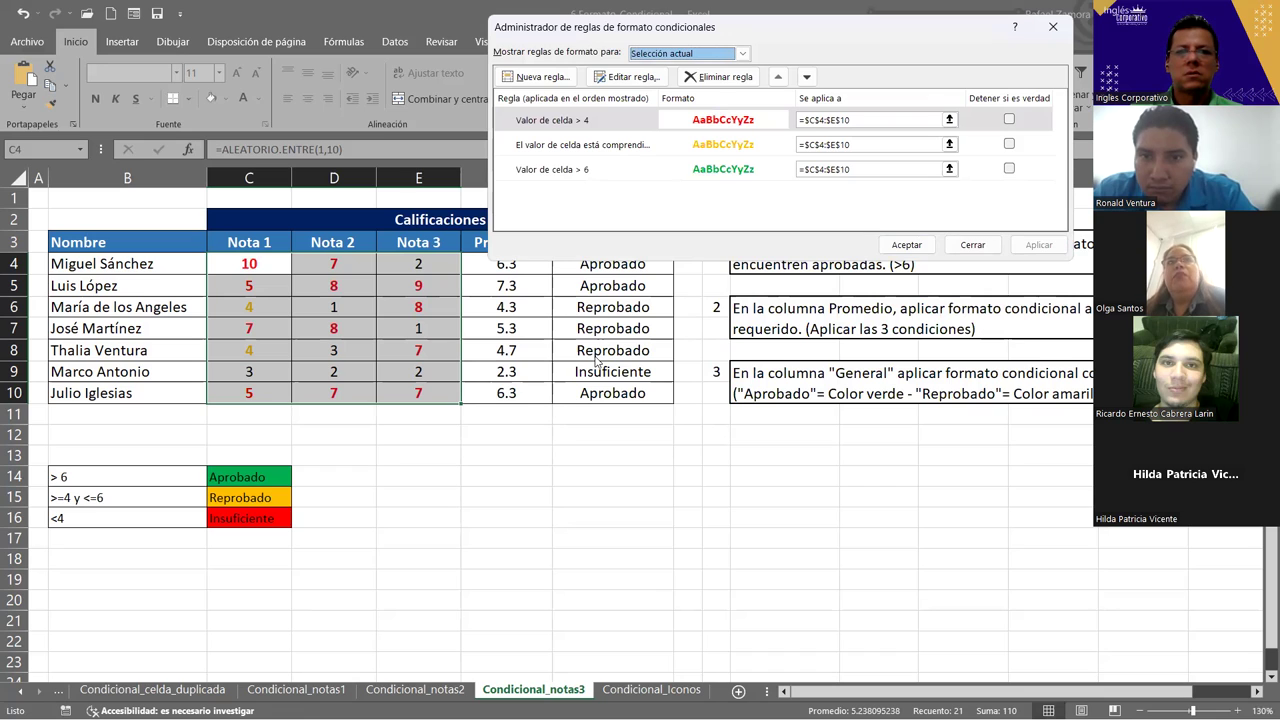
Change the red rule from greater than 4 to less than 4 and apply it.
{"action": "left_click", "coordinate": [609, 121]}
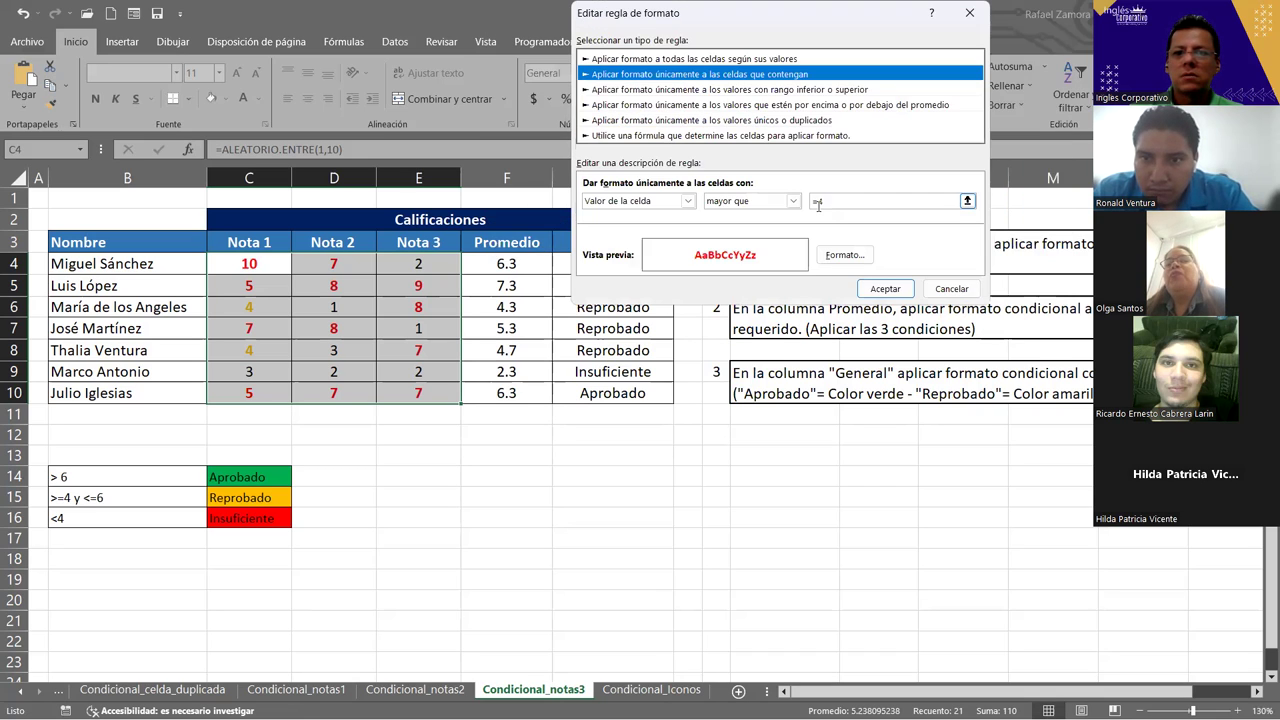
{"action": "left_click", "coordinate": [793, 201]}
{"action": "left_click", "coordinate": [745, 272]}
{"action": "left_click", "coordinate": [893, 291]}
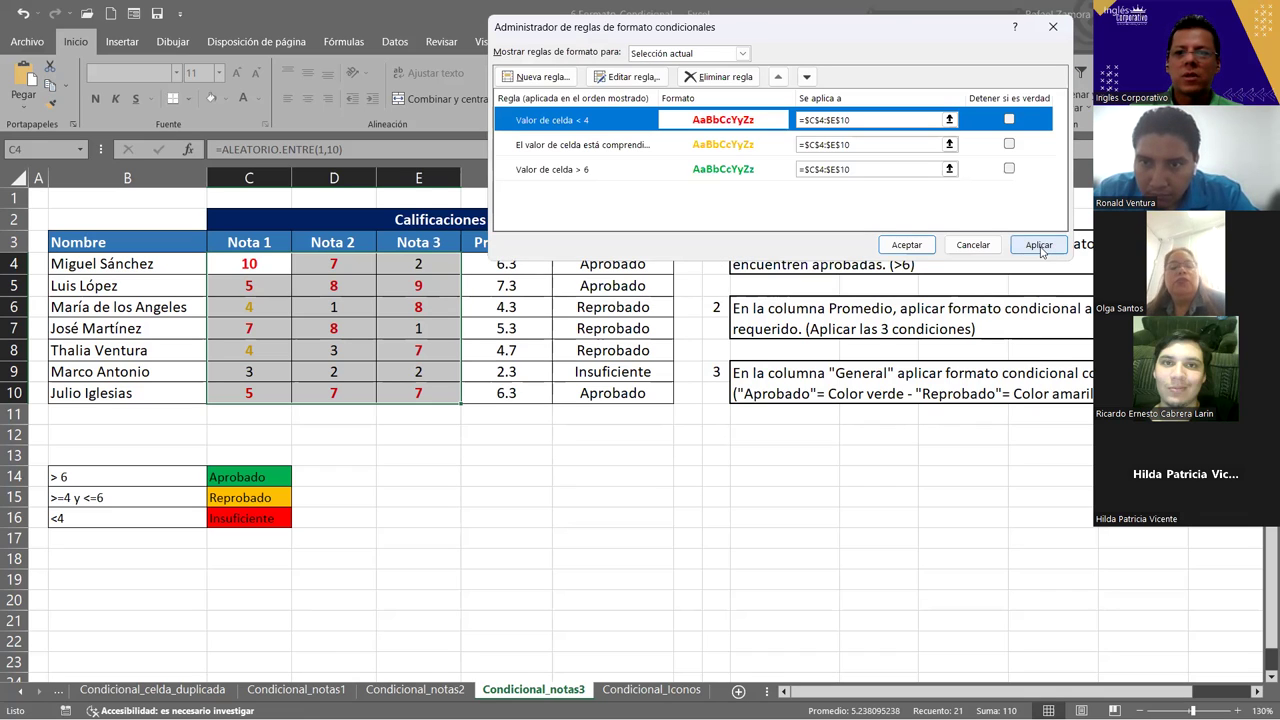
{"action": "left_click", "coordinate": [1041, 252]}
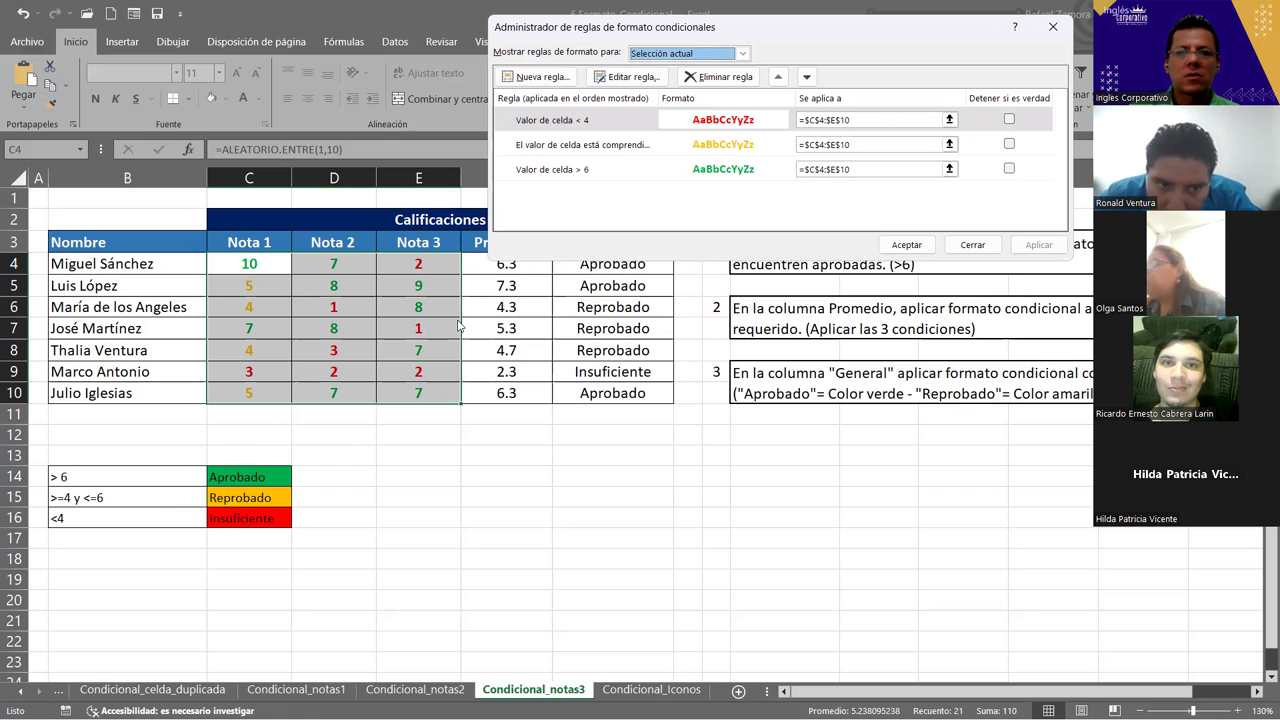
{"action": "left_click", "coordinate": [928, 247]}
{"action": "left_click", "coordinate": [540, 494]}
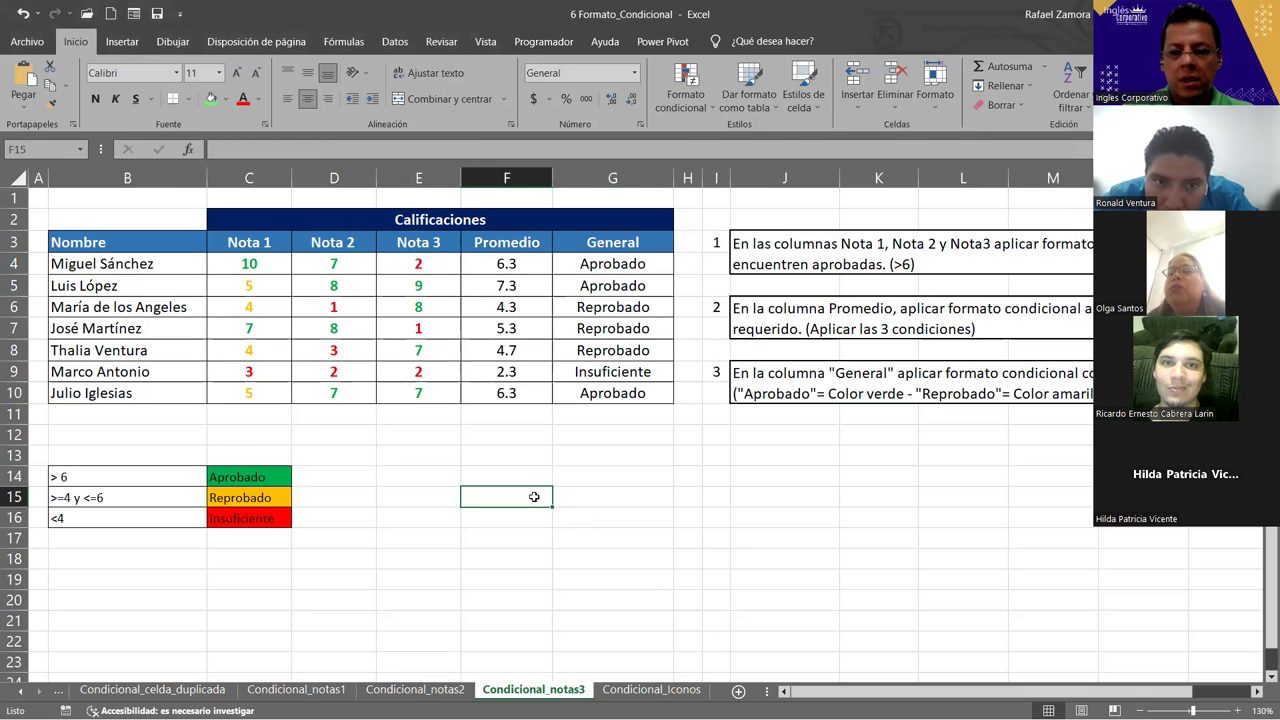
Recalculate with F9 to generate new random Nota grades.
{"action": "key", "text": "F9"}
{"action": "key", "text": "F9"}
{"action": "key", "text": "F9"}
{"action": "key", "text": "F9"}
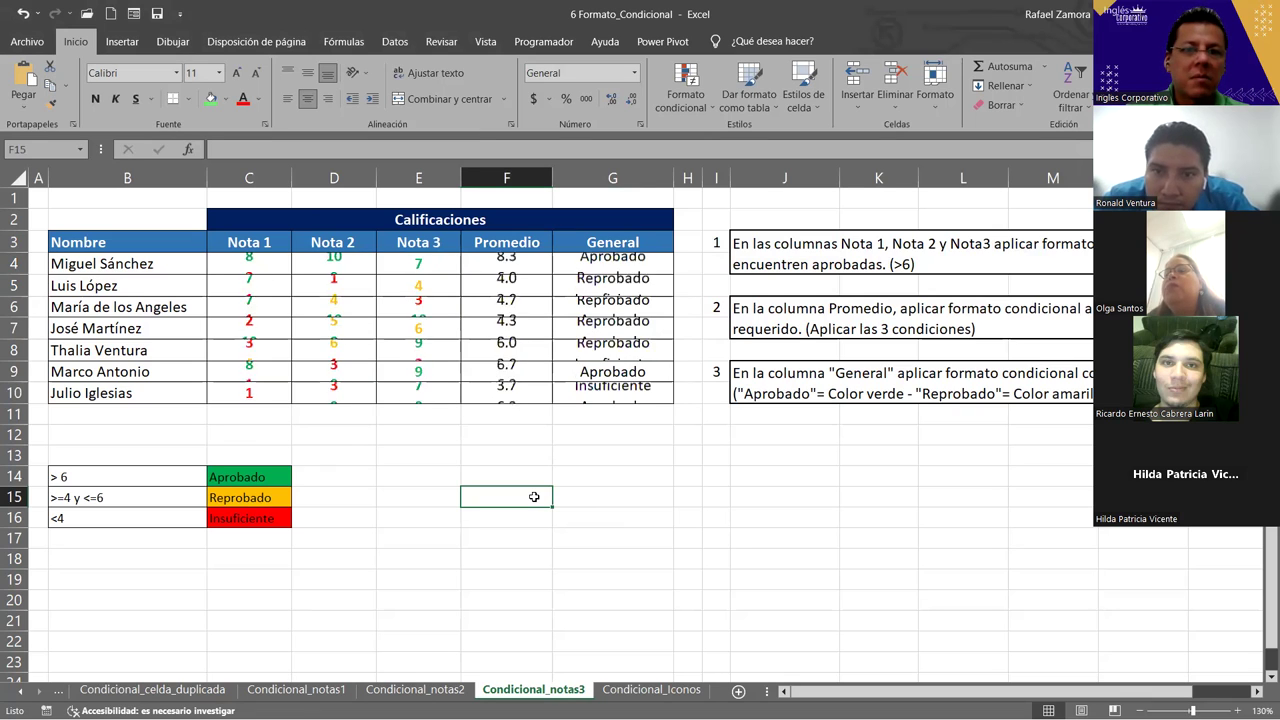
{"action": "key", "text": "F9"}
{"action": "key", "text": "F9"}
{"action": "key", "text": "F9"}
{"action": "key", "text": "F9"}
{"action": "key", "text": "F9"}
{"action": "key", "text": "F9"}
{"action": "key", "text": "F9"}
{"action": "key", "text": "F9"}
{"action": "key", "text": "F9"}
{"action": "key", "text": "F9"}
{"action": "key", "text": "F9"}
{"action": "key", "text": "F9"}
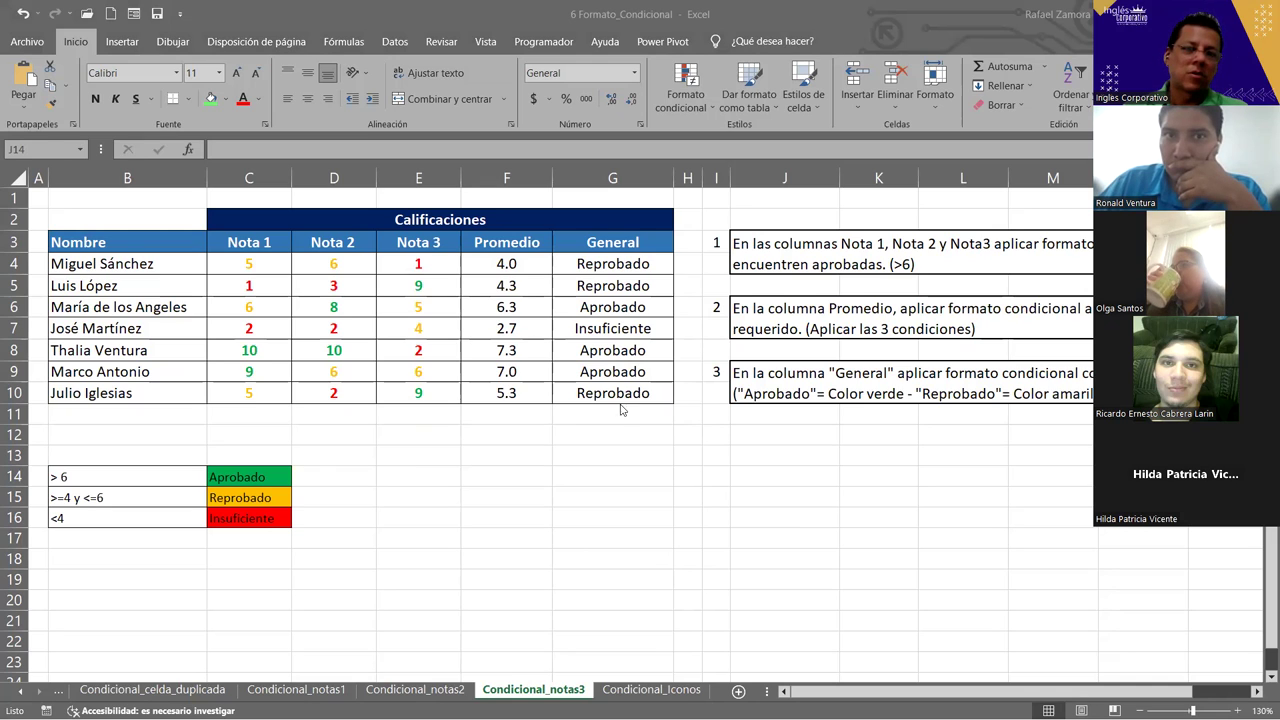
{"action": "left_click", "coordinate": [366, 354]}
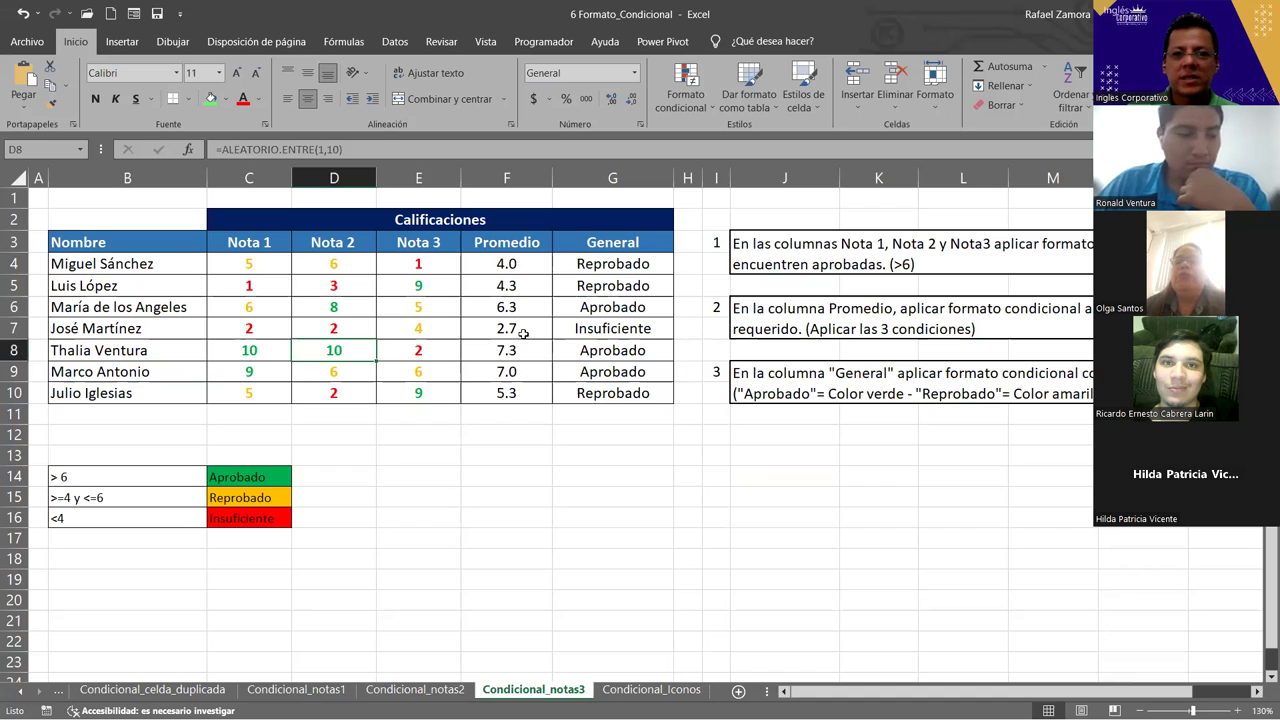
{"action": "left_click_drag", "start_coordinate": [256, 266], "coordinate": [258, 281]}
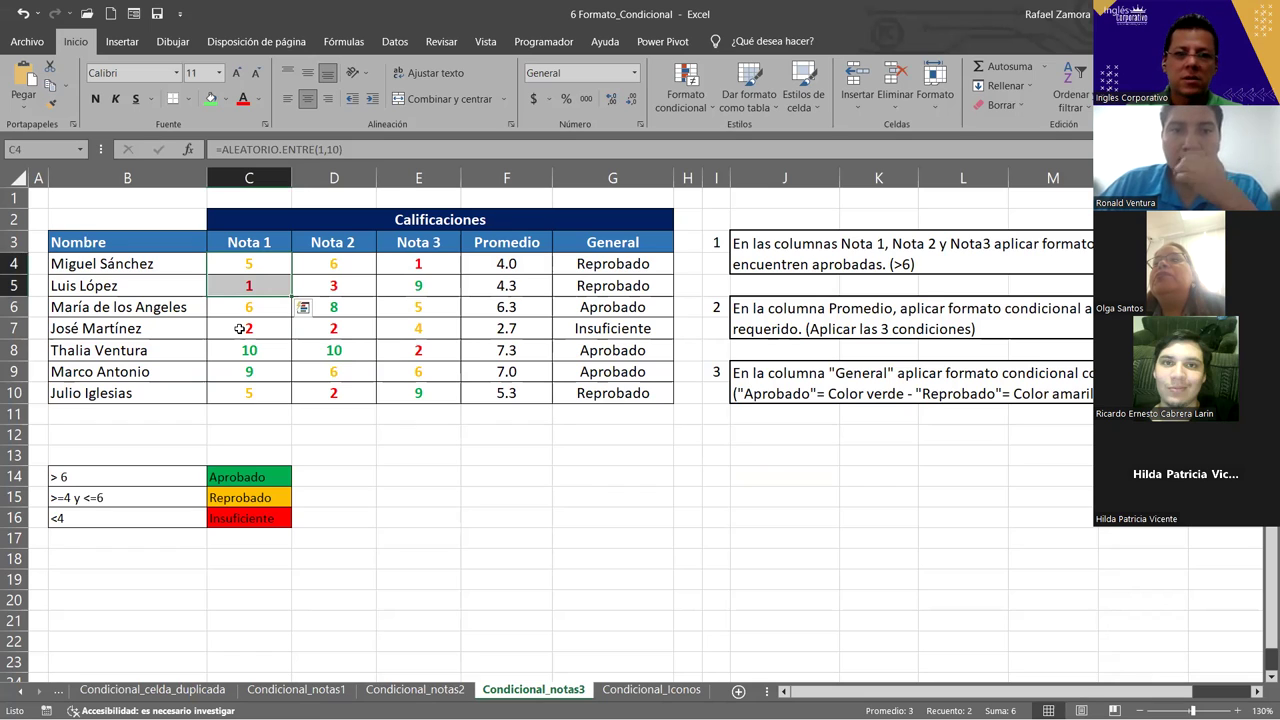
{"action": "left_click", "coordinate": [362, 477]}
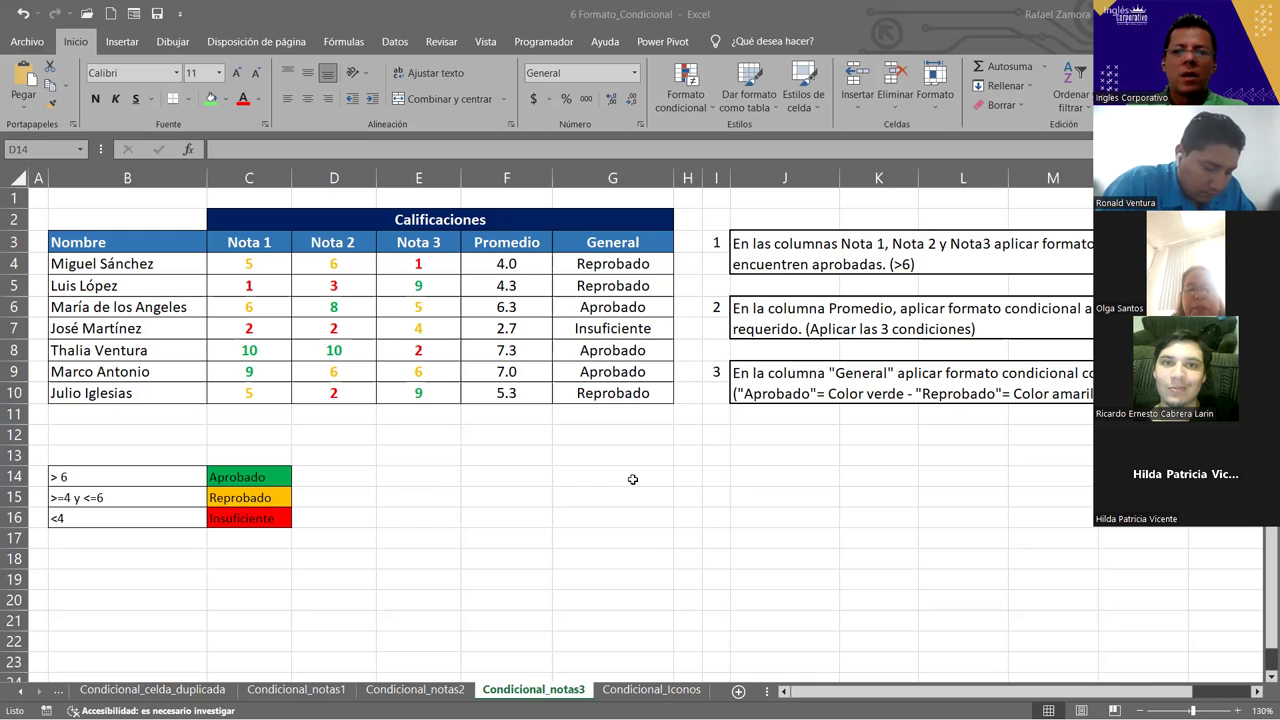
{"action": "left_click", "coordinate": [612, 414]}
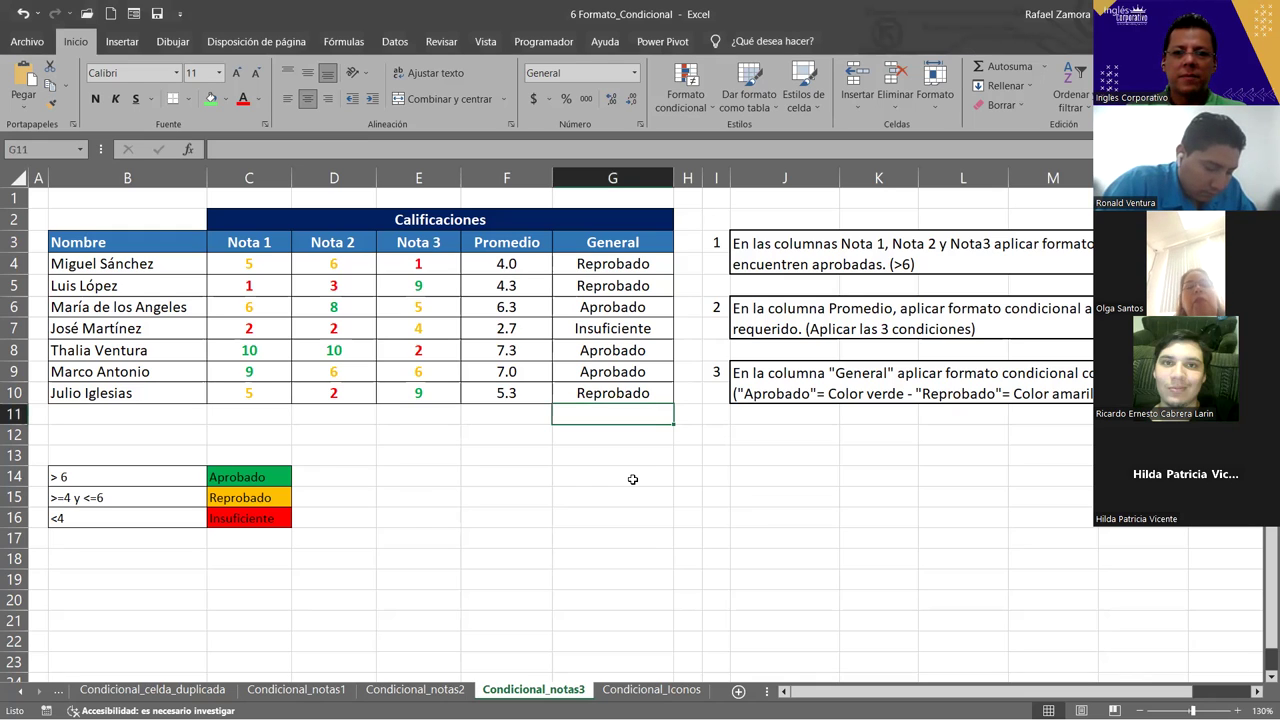